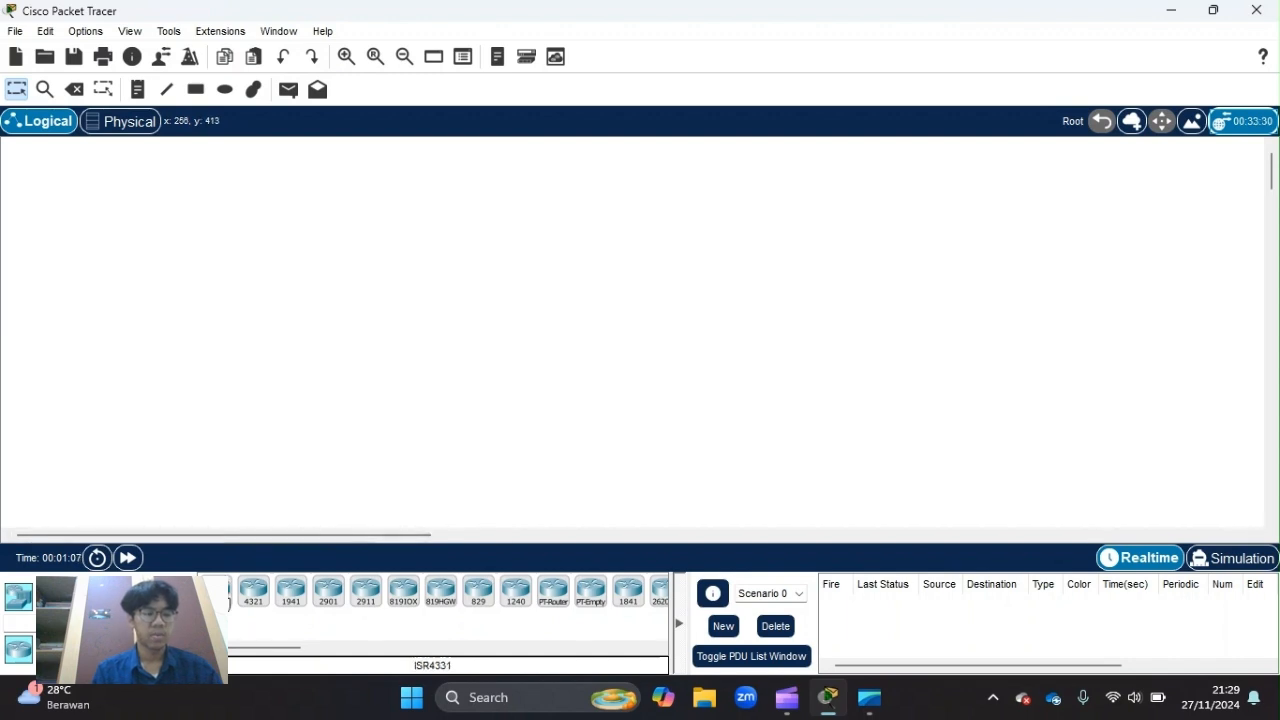
Place five ISR4331 routers in a horizontal row across the upper part of the logical workspace
{"action": "left_click_drag", "start_coordinate": [215, 592], "coordinate": [179, 257]}
{"action": "left_click_drag", "start_coordinate": [234, 600], "coordinate": [474, 269]}
{"action": "scroll", "coordinate": [474, 277], "scroll_direction": "down", "scroll_amount": 1}
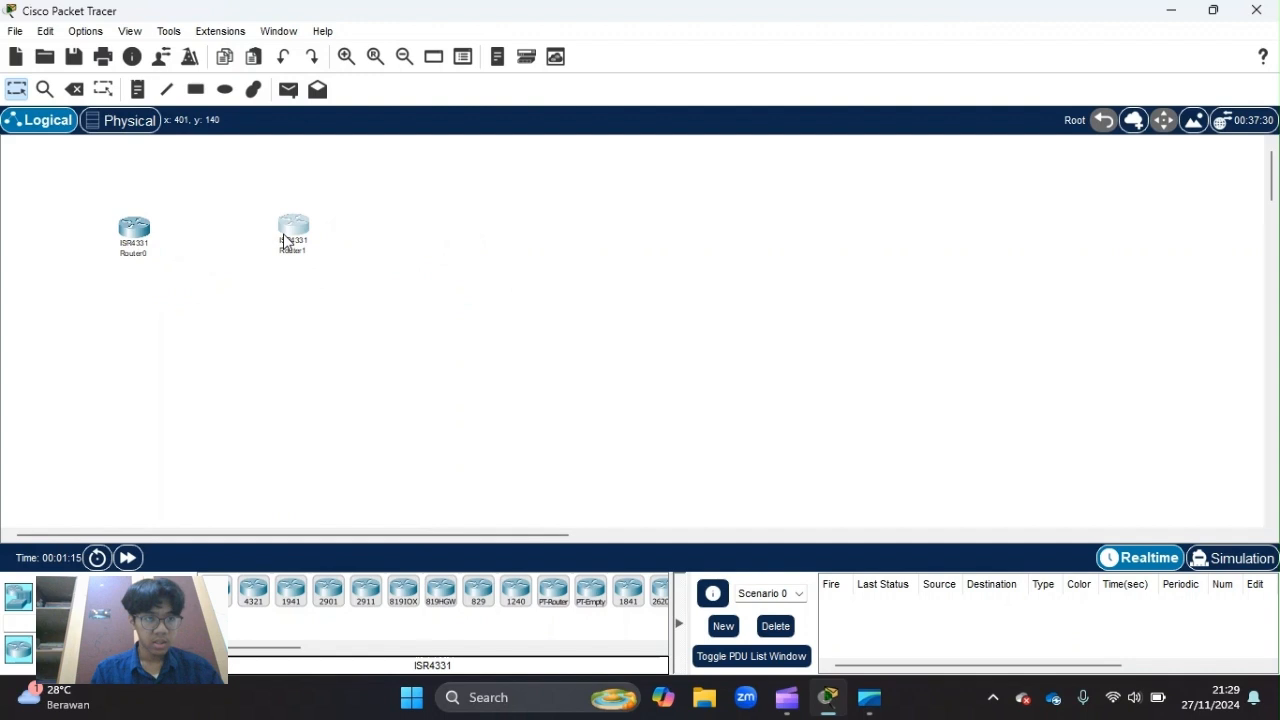
{"action": "left_click", "coordinate": [487, 248]}
{"action": "left_click", "coordinate": [215, 592]}
{"action": "left_click", "coordinate": [673, 258]}
{"action": "left_click", "coordinate": [215, 592]}
{"action": "left_click", "coordinate": [834, 240]}
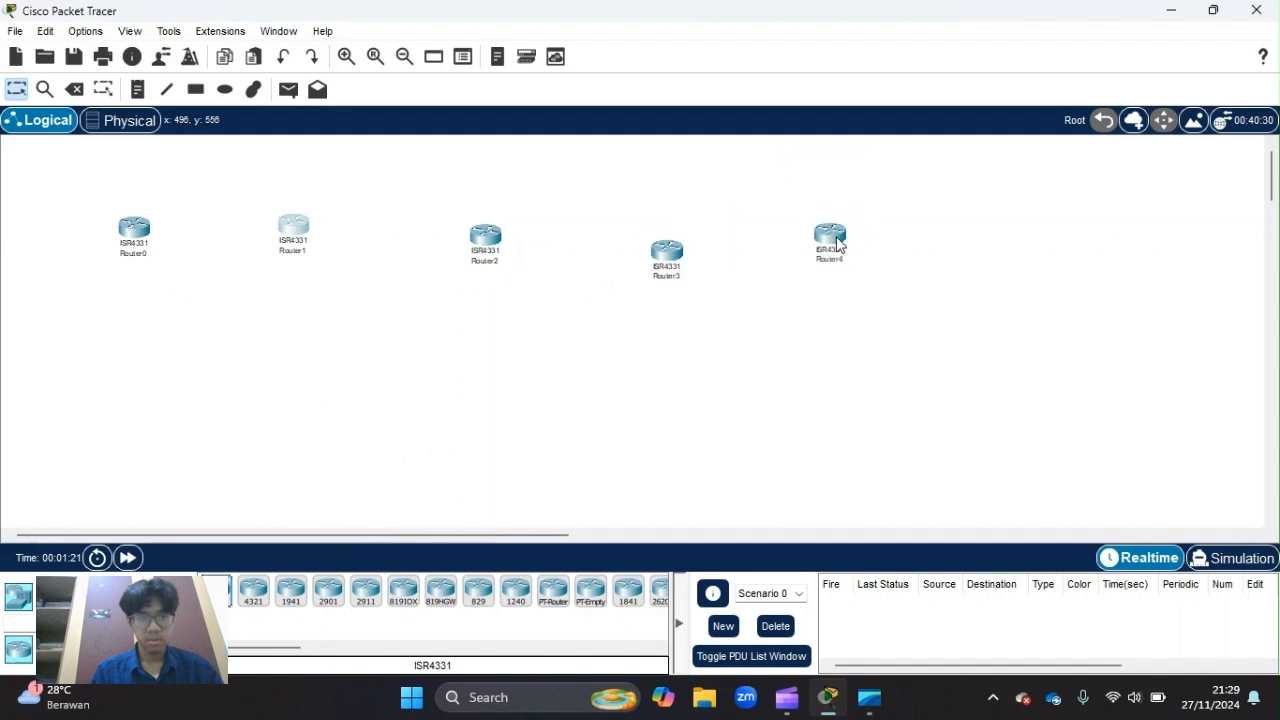
Delete Router0 from the workspace and return to the selection tool
{"action": "left_click", "coordinate": [141, 233]}
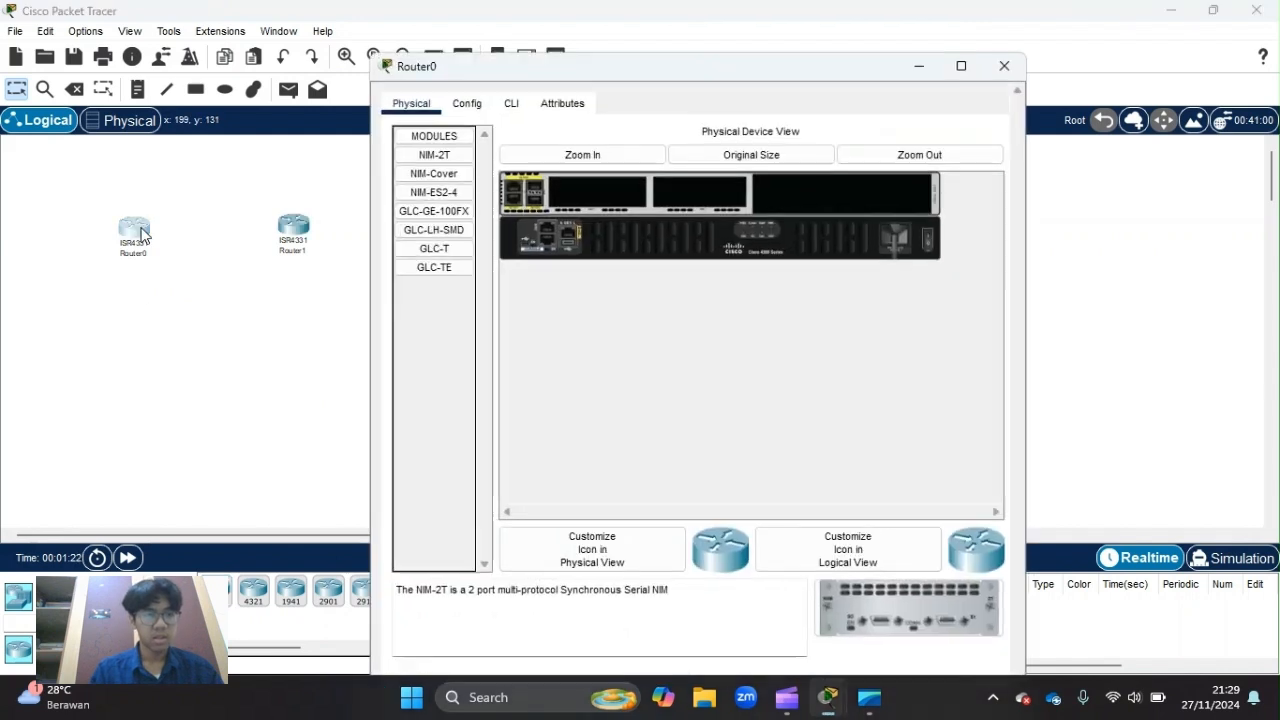
{"action": "left_click", "coordinate": [1004, 22]}
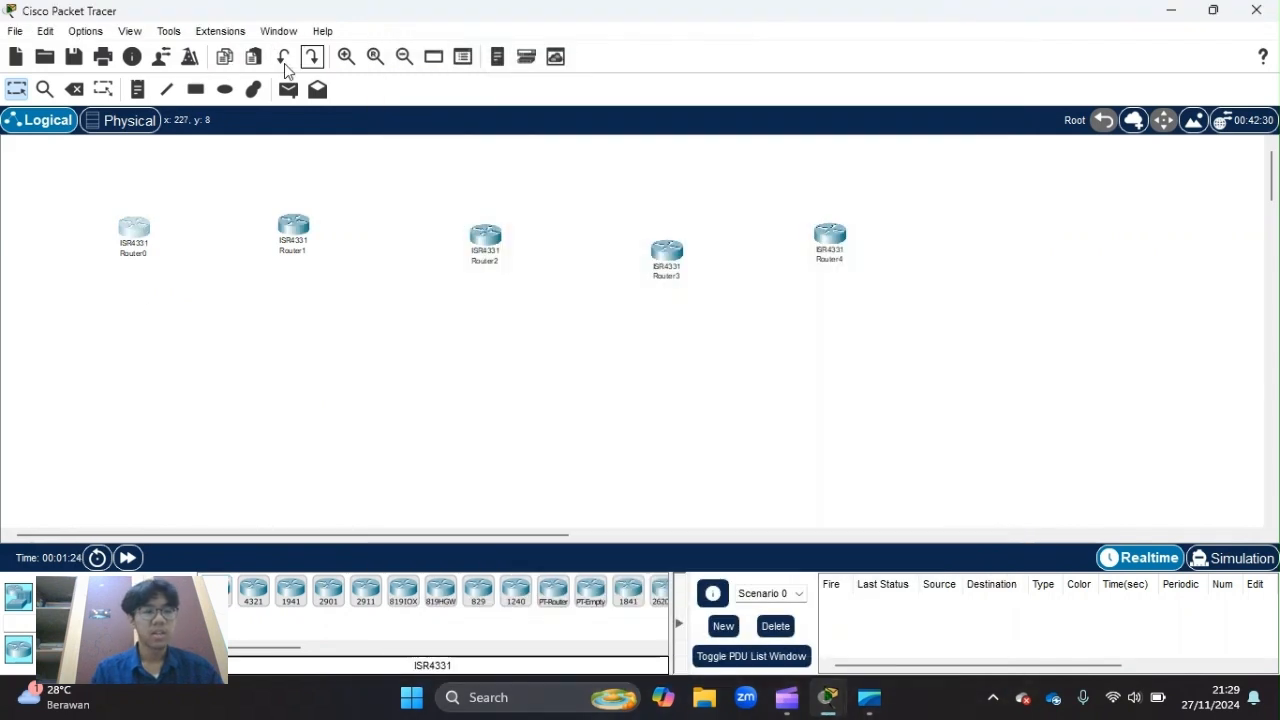
{"action": "left_click", "coordinate": [74, 89]}
{"action": "left_click", "coordinate": [133, 235]}
{"action": "left_click", "coordinate": [620, 371]}
{"action": "left_click", "coordinate": [15, 89]}
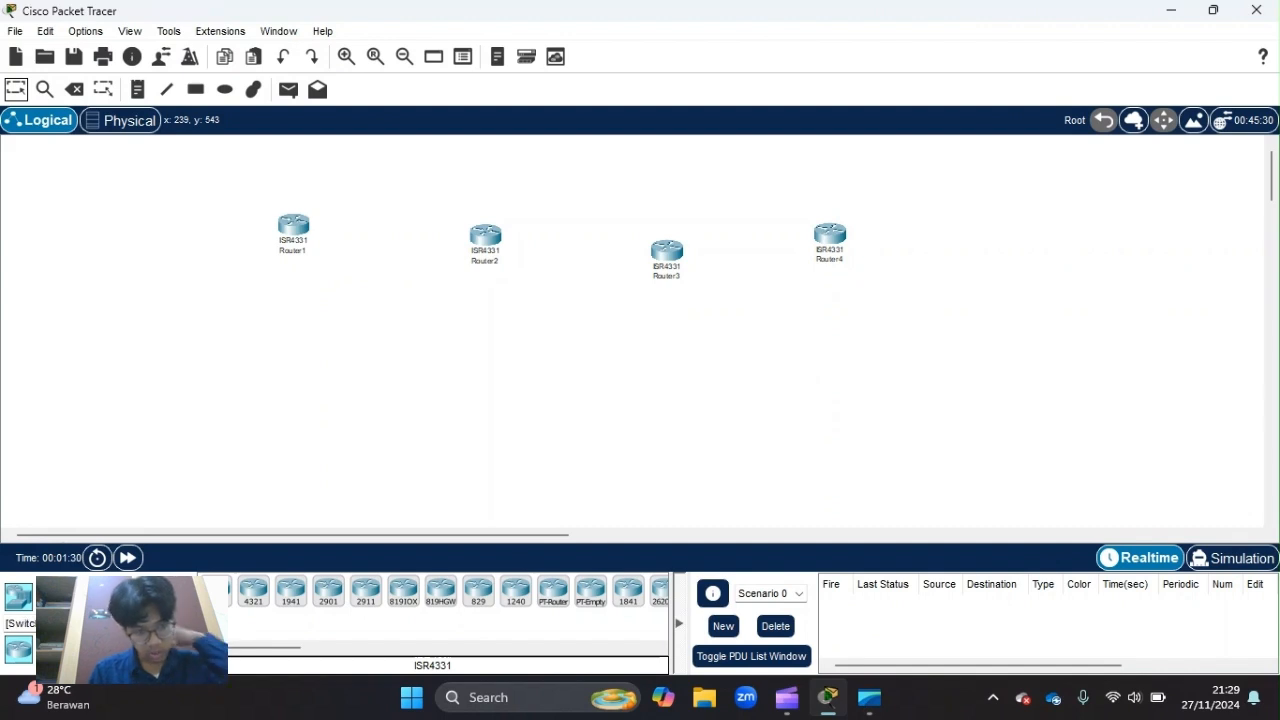
Place 2960-24TT switches below the routers, two under Router1 and one each under Router2, Router3 and Router4
{"action": "left_click_drag", "start_coordinate": [18, 596], "coordinate": [306, 369]}
{"action": "left_click", "coordinate": [296, 379]}
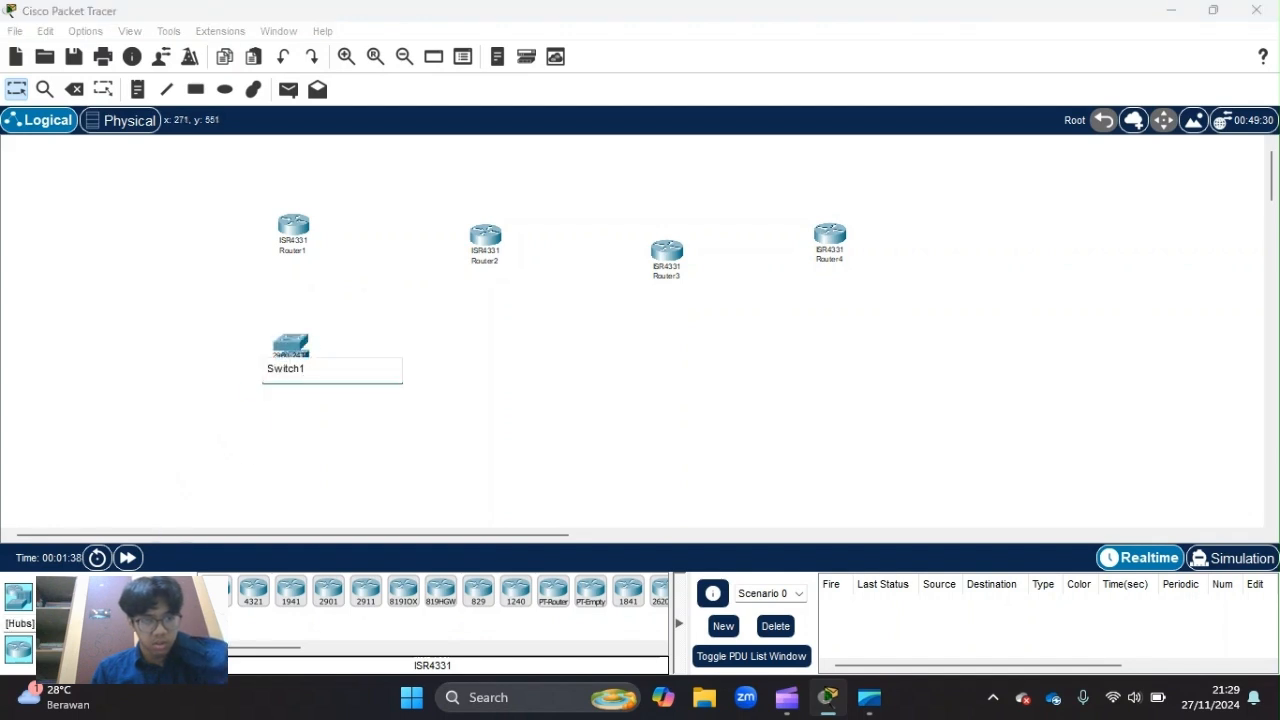
{"action": "left_click_drag", "start_coordinate": [57, 650], "coordinate": [480, 343]}
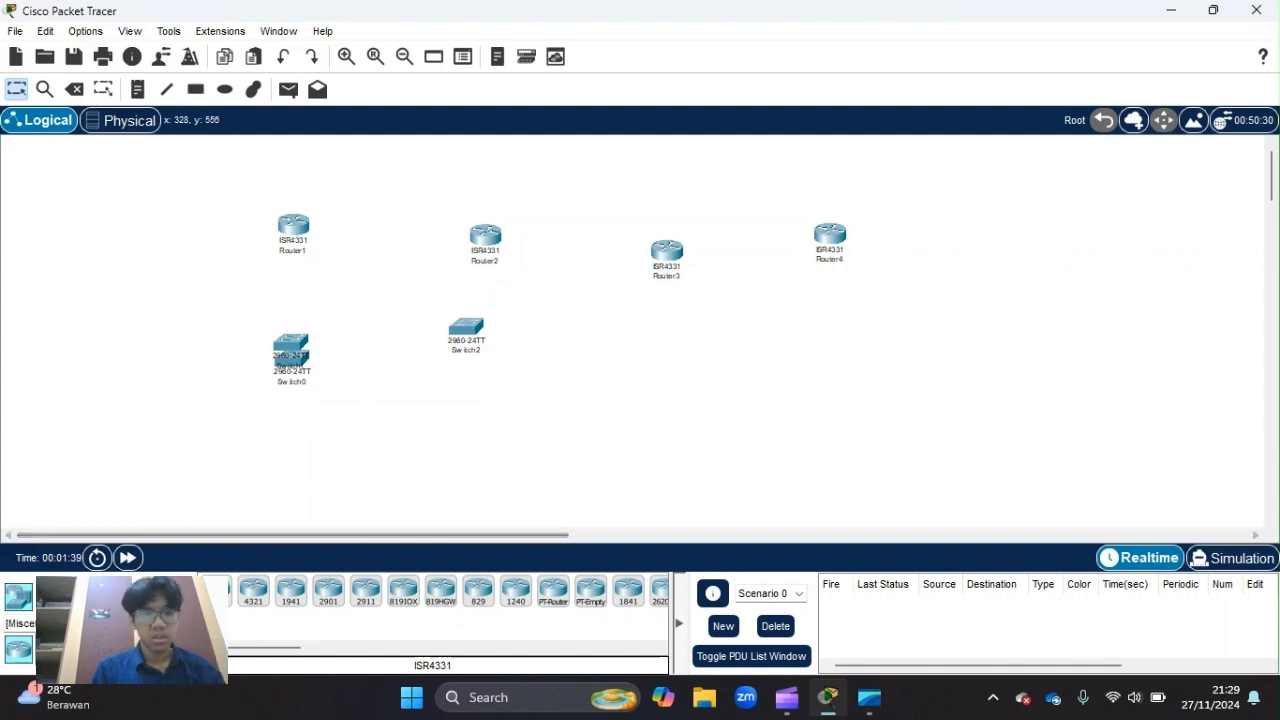
{"action": "left_click_drag", "start_coordinate": [57, 650], "coordinate": [667, 368]}
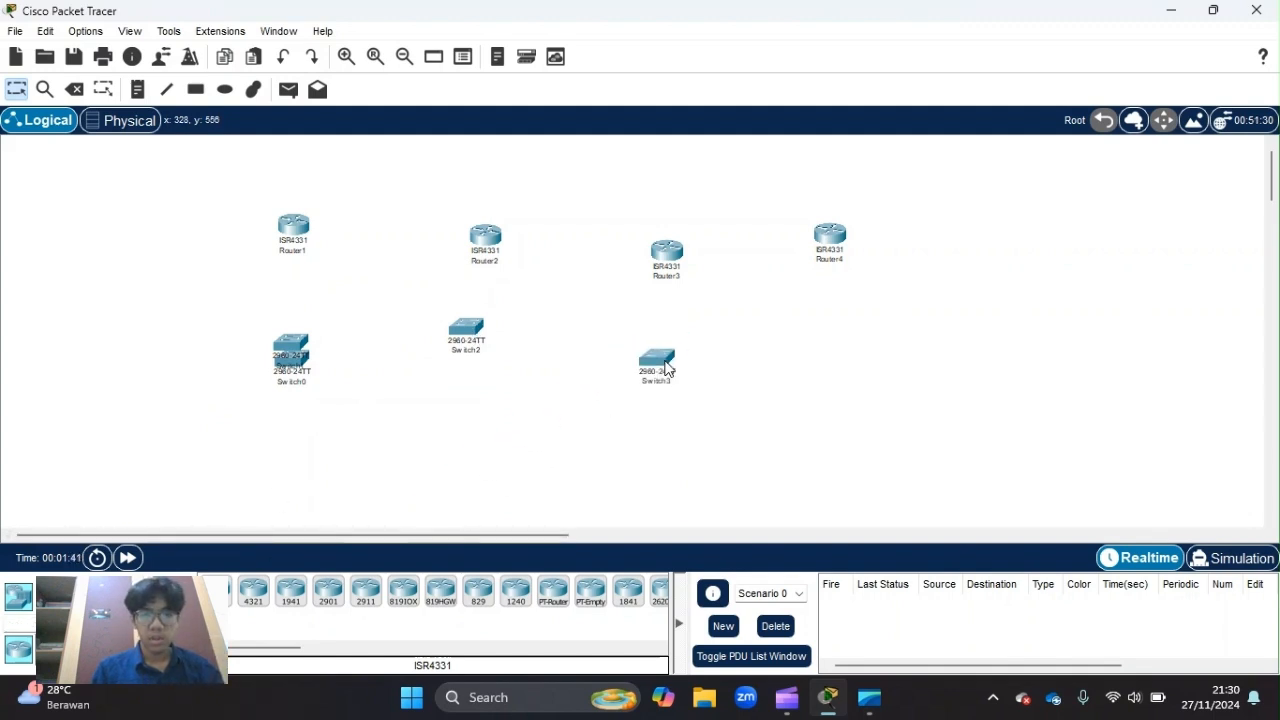
{"action": "left_click_drag", "start_coordinate": [57, 650], "coordinate": [838, 362]}
Move Router2, Router3 and Router4 up so they line up roughly level with Router1
{"action": "left_click_drag", "start_coordinate": [491, 236], "coordinate": [490, 218]}
{"action": "left_click_drag", "start_coordinate": [656, 252], "coordinate": [655, 222]}
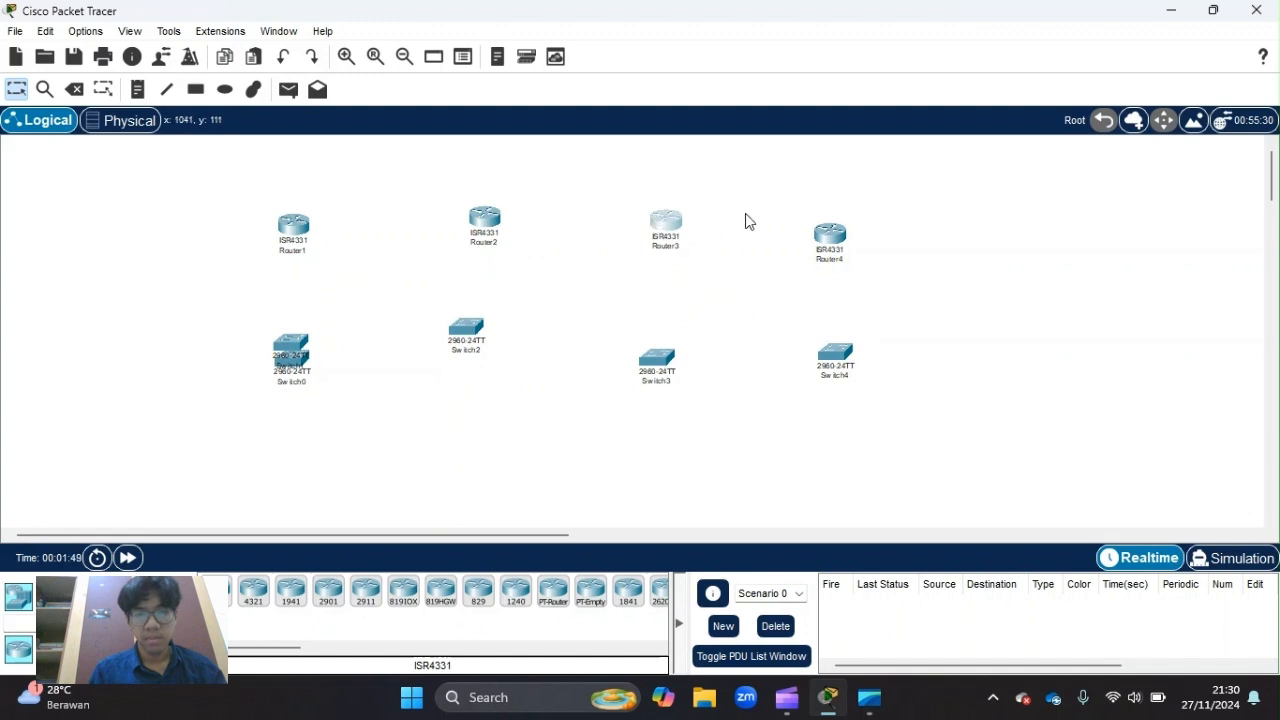
{"action": "left_click_drag", "start_coordinate": [827, 235], "coordinate": [824, 222]}
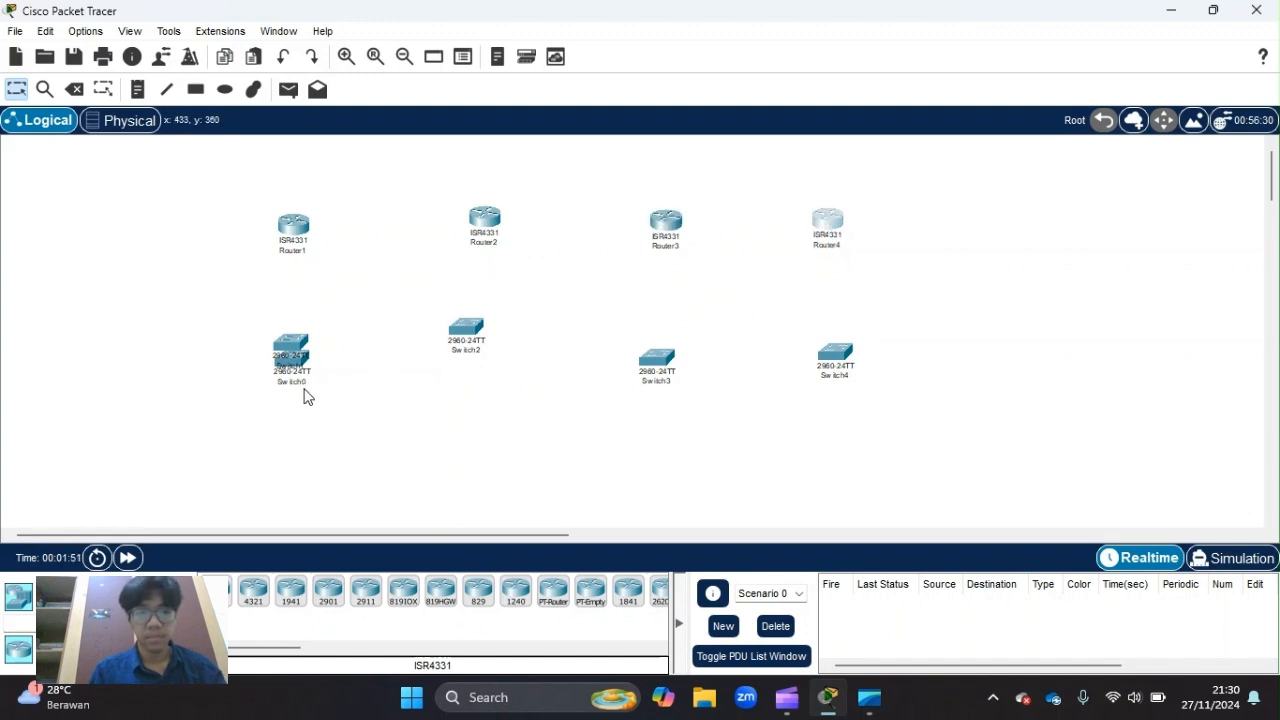
Separate the overlapping Switch0 from Switch1 and delete Switch0
{"action": "left_click_drag", "start_coordinate": [306, 377], "coordinate": [307, 422]}
{"action": "key", "text": "Delete"}
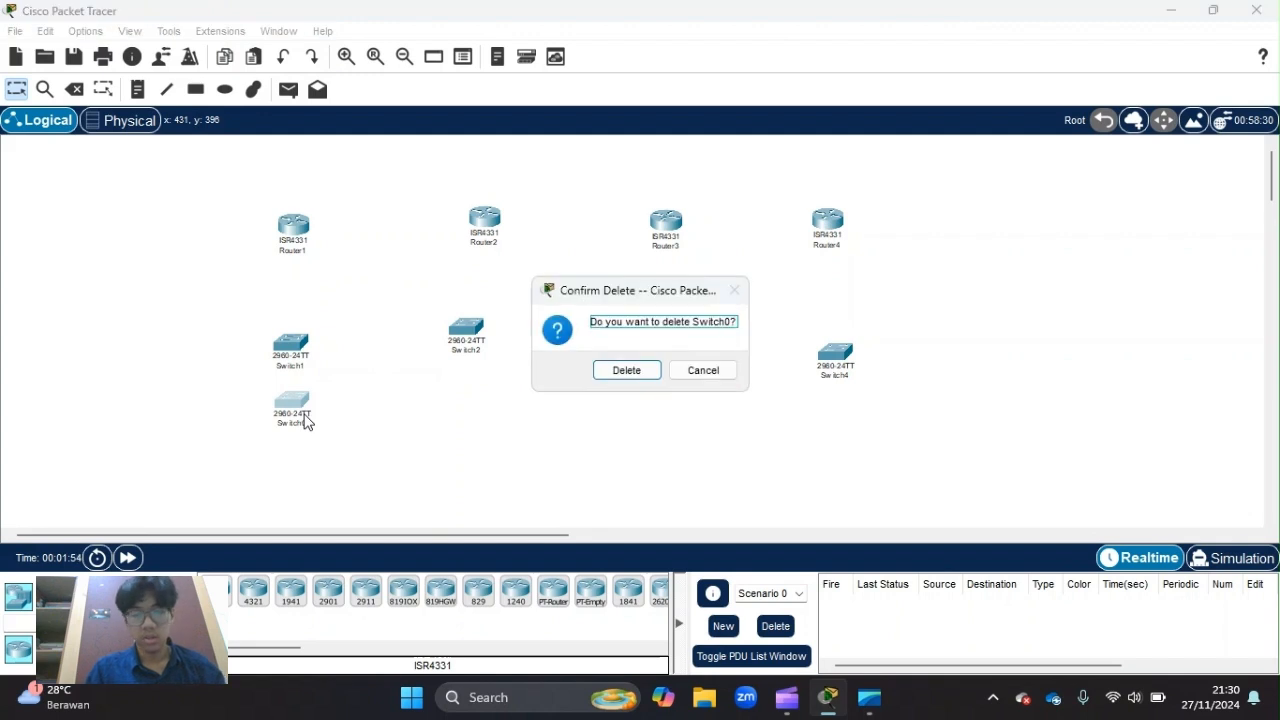
{"action": "left_click", "coordinate": [623, 372]}
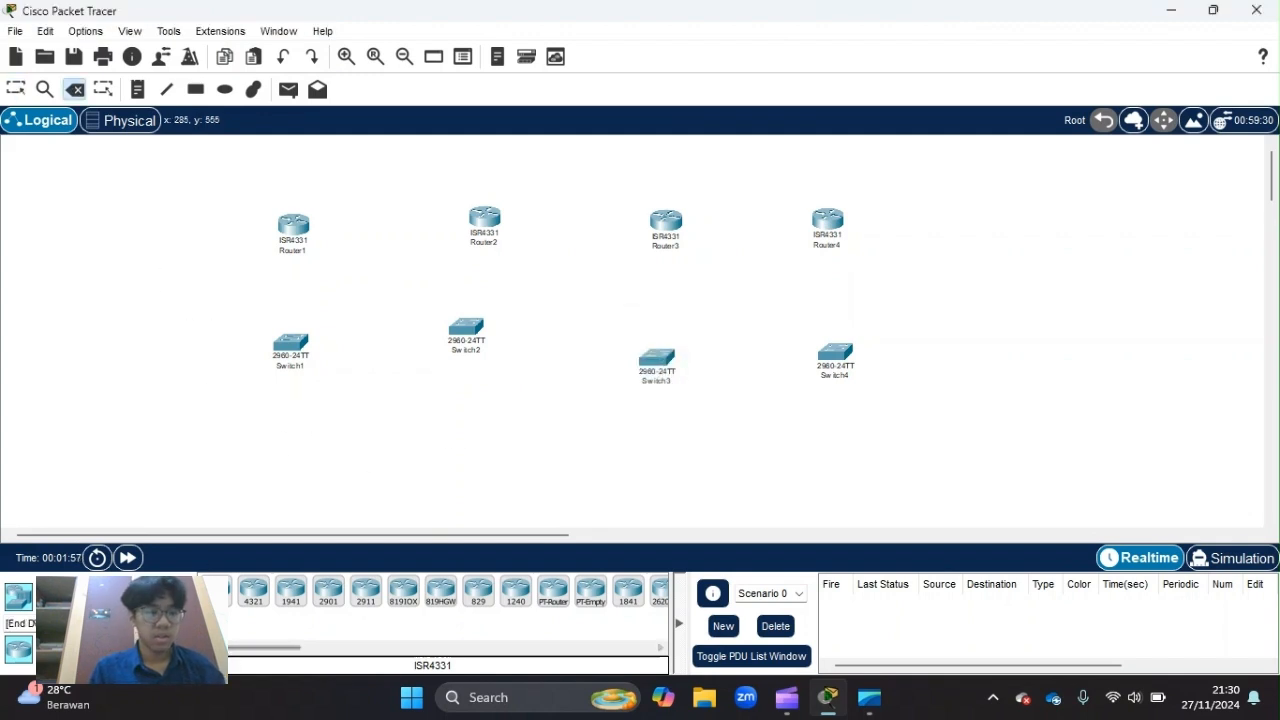
Place nine PC-PT end devices in a horizontal row beneath the switches
{"action": "left_click", "coordinate": [56, 597]}
{"action": "key", "text": "Escape"}
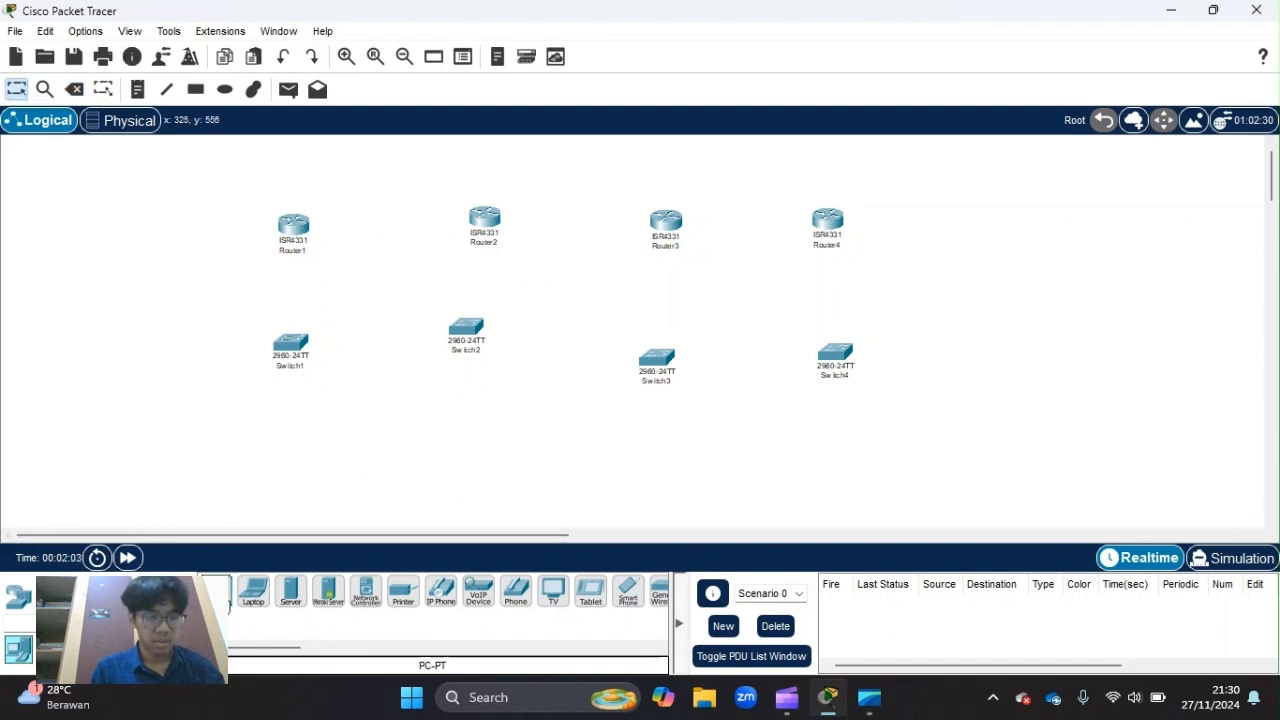
{"action": "left_click", "coordinate": [250, 458]}
{"action": "left_click", "coordinate": [218, 592]}
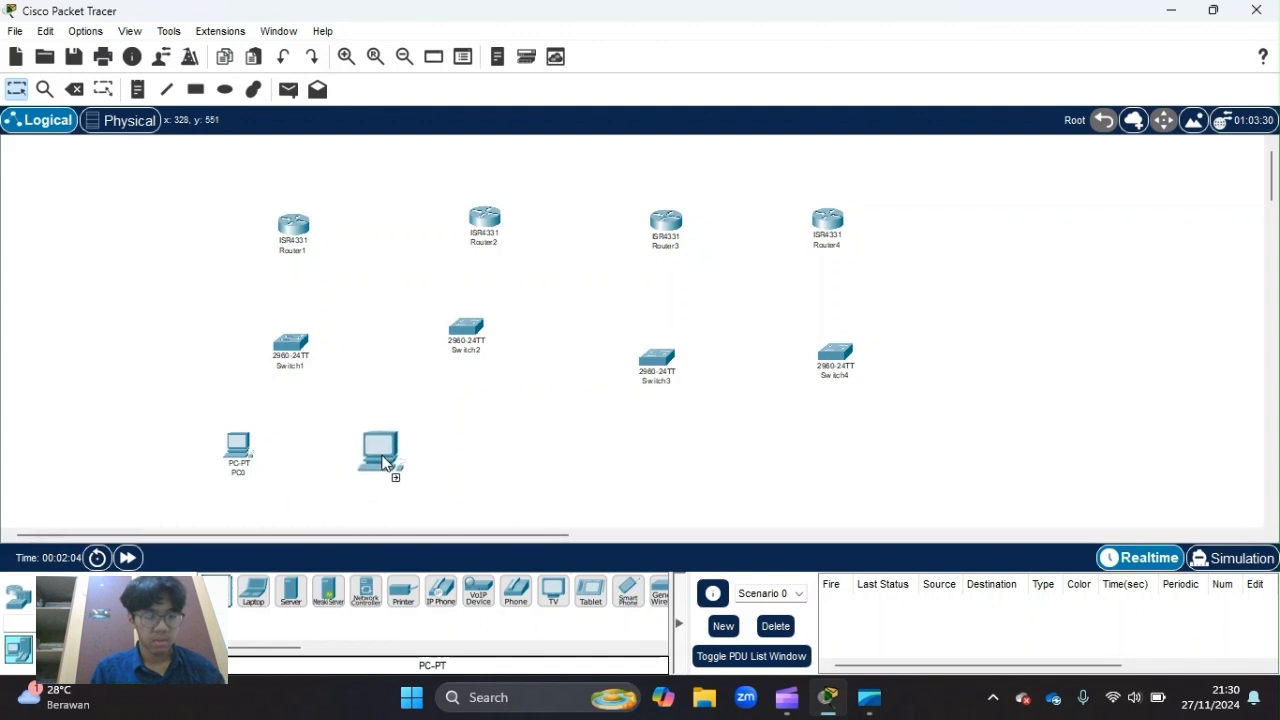
{"action": "left_click", "coordinate": [352, 456]}
{"action": "left_click", "coordinate": [218, 592]}
{"action": "left_click", "coordinate": [438, 458]}
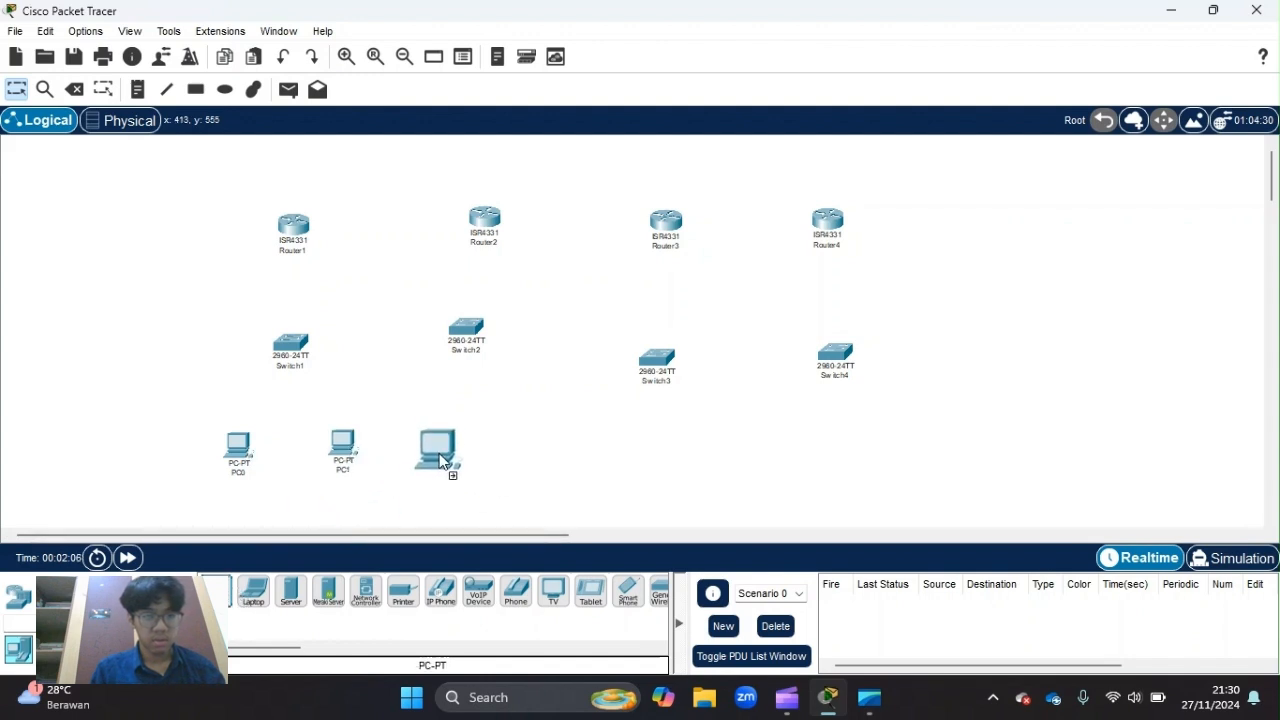
{"action": "left_click", "coordinate": [218, 592]}
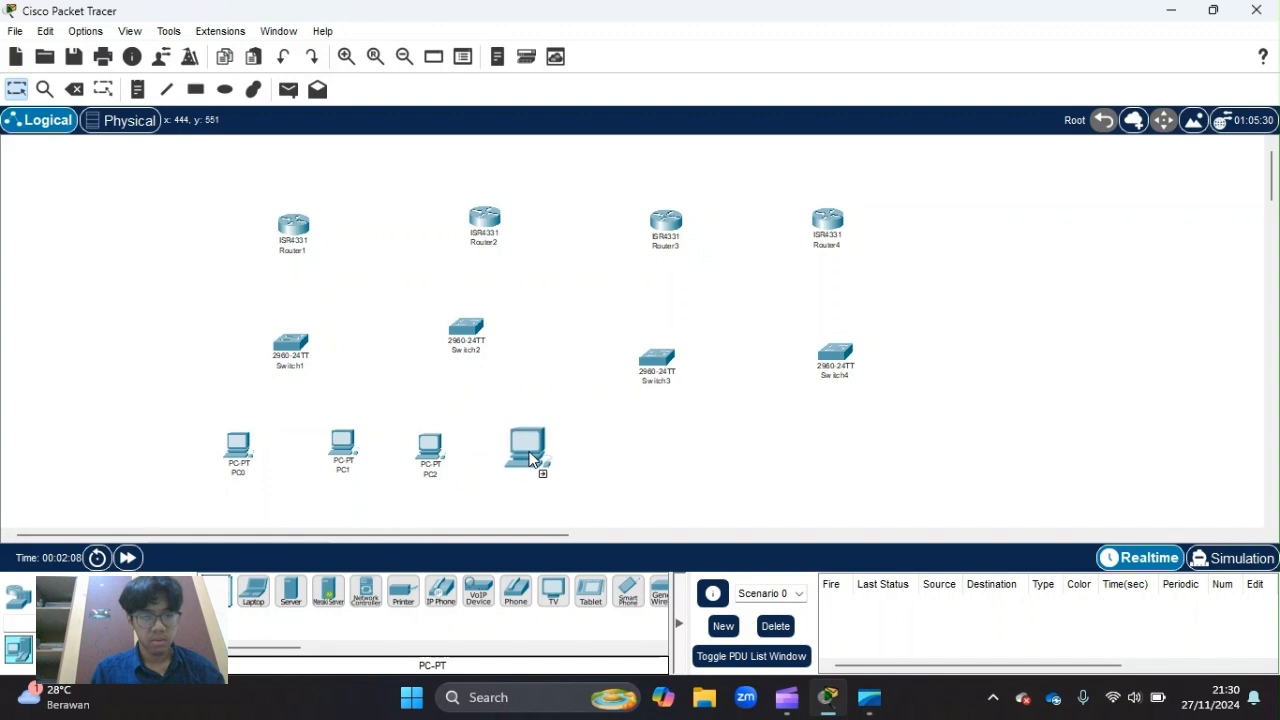
{"action": "left_click", "coordinate": [228, 606]}
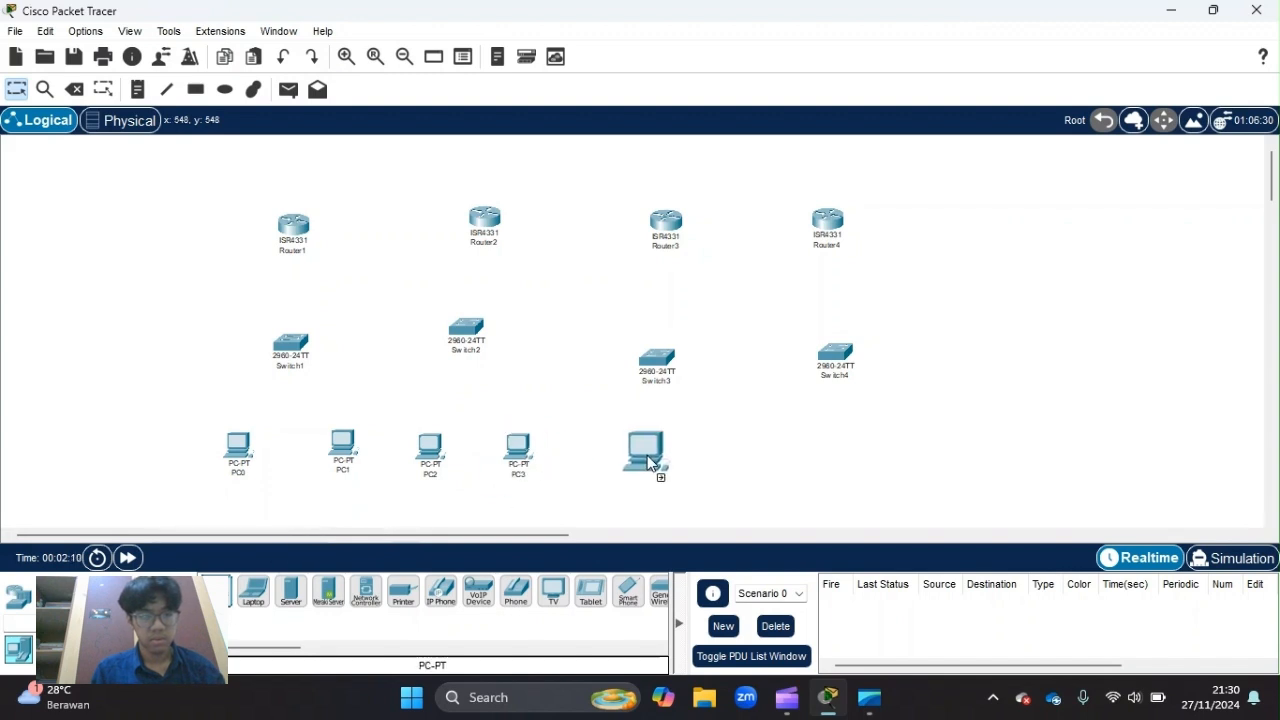
{"action": "left_click", "coordinate": [617, 469]}
{"action": "left_click", "coordinate": [228, 606]}
{"action": "left_click", "coordinate": [697, 462]}
{"action": "left_click", "coordinate": [226, 598]}
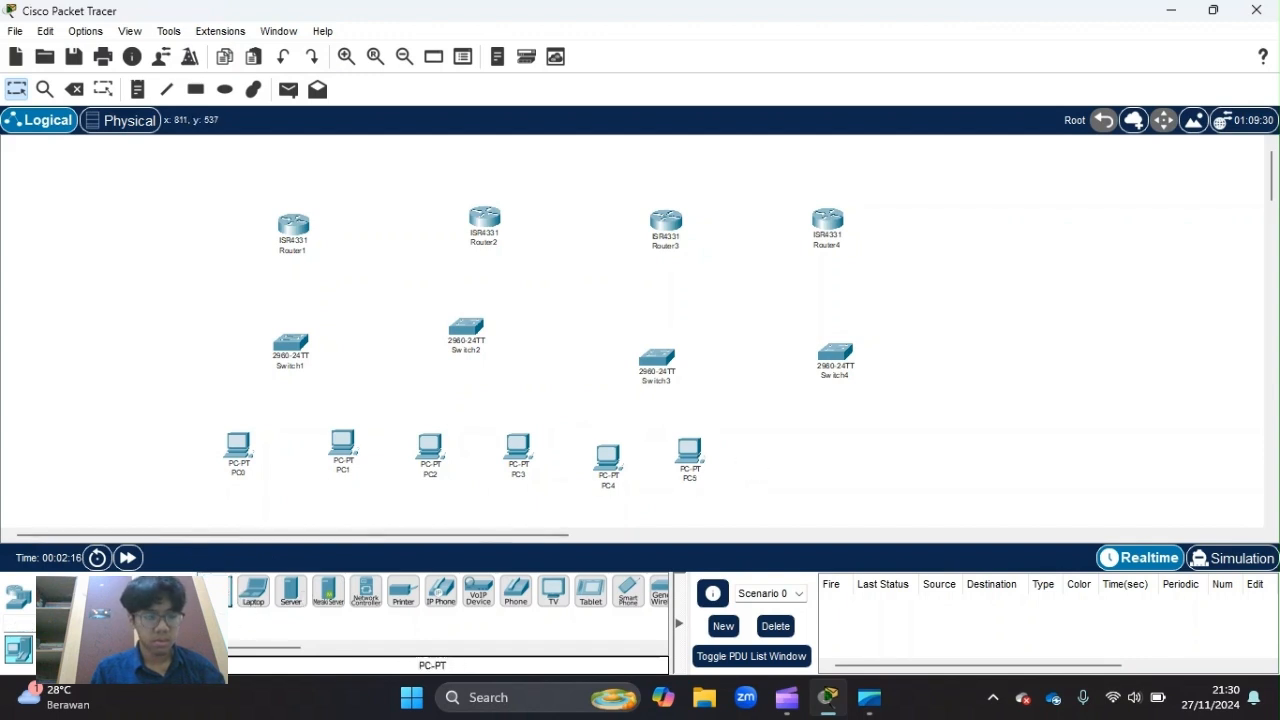
{"action": "left_click", "coordinate": [788, 454]}
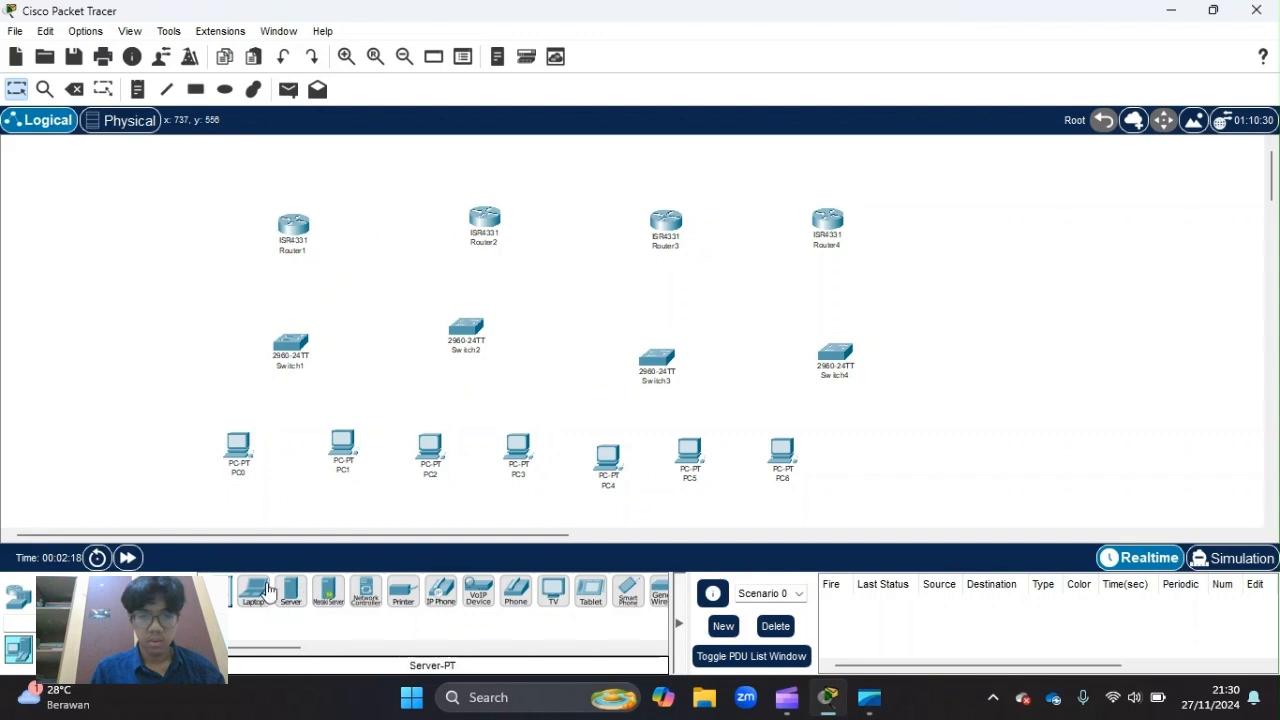
{"action": "left_click", "coordinate": [897, 451]}
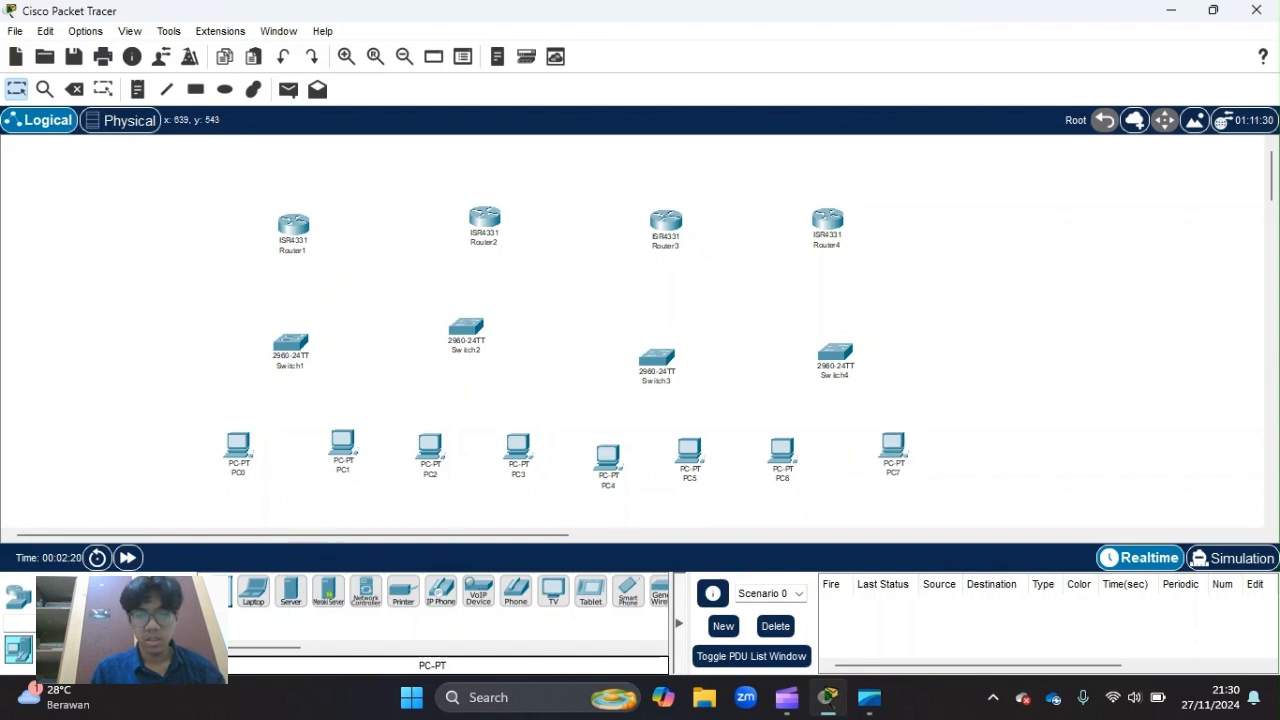
{"action": "left_click", "coordinate": [1008, 434]}
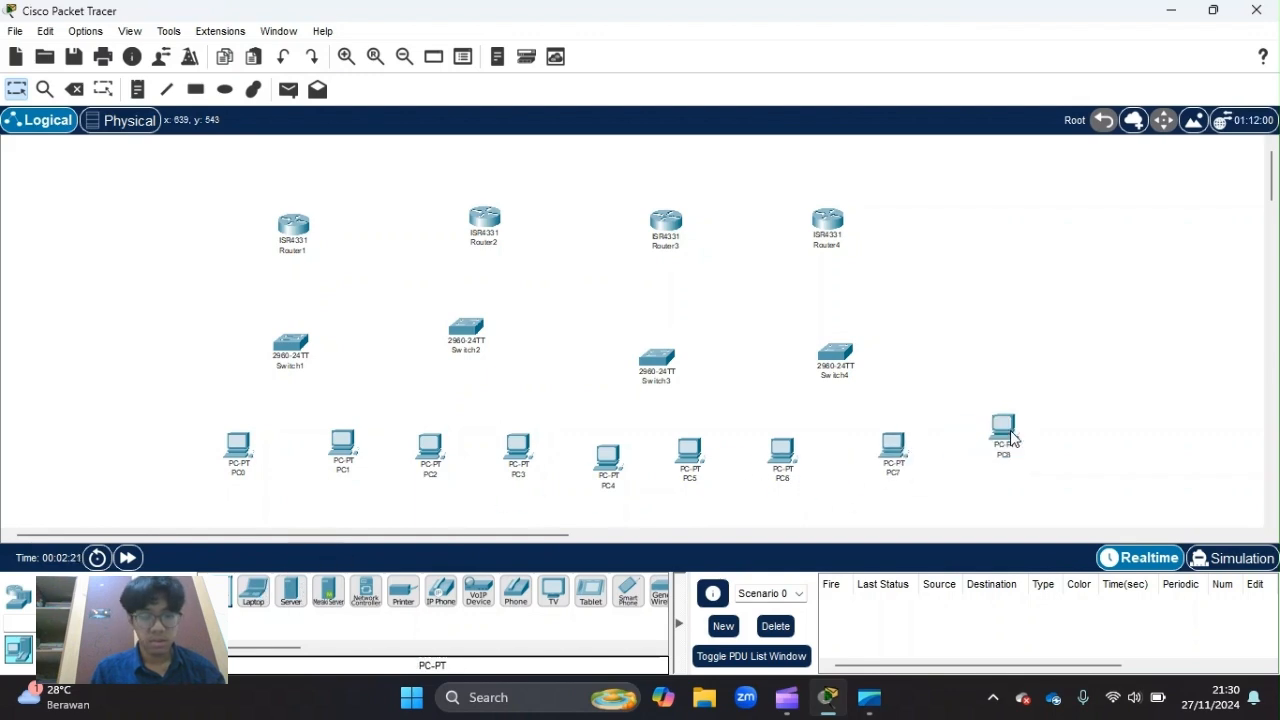
Delete PC0 from the row of computers and return to the selection tool
{"action": "left_click", "coordinate": [244, 451]}
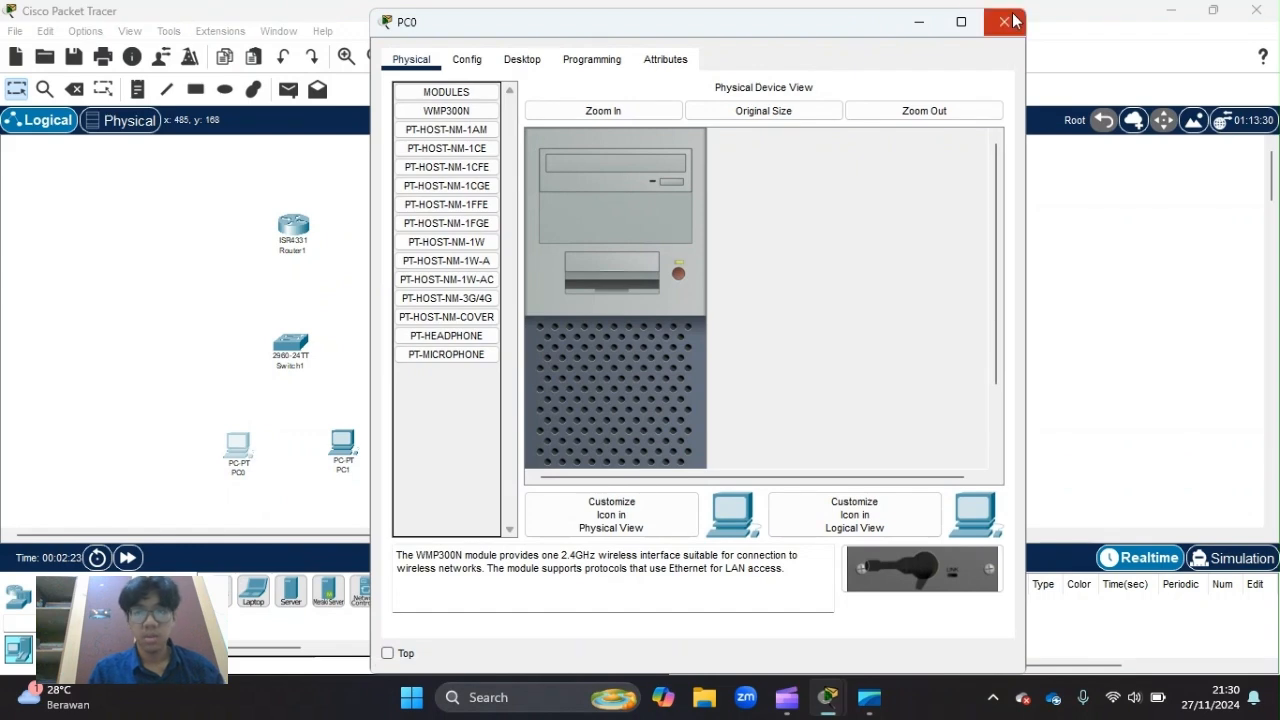
{"action": "left_click", "coordinate": [1005, 21]}
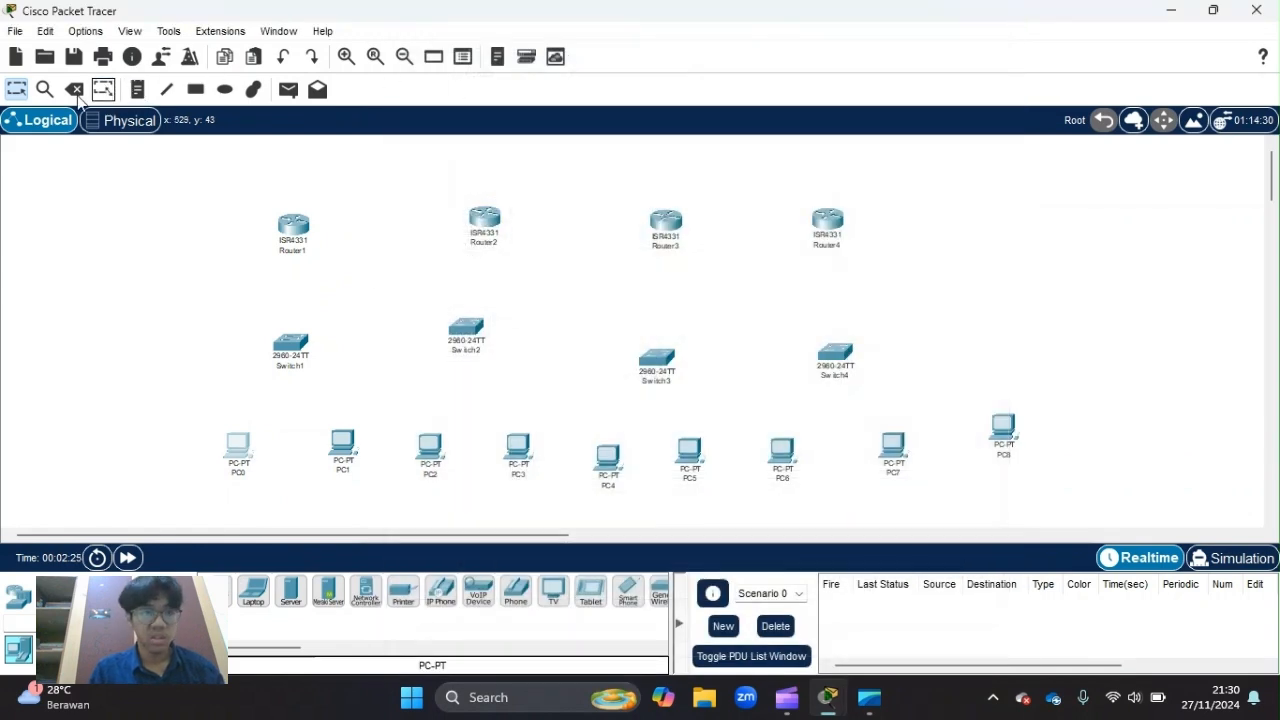
{"action": "left_click", "coordinate": [74, 90]}
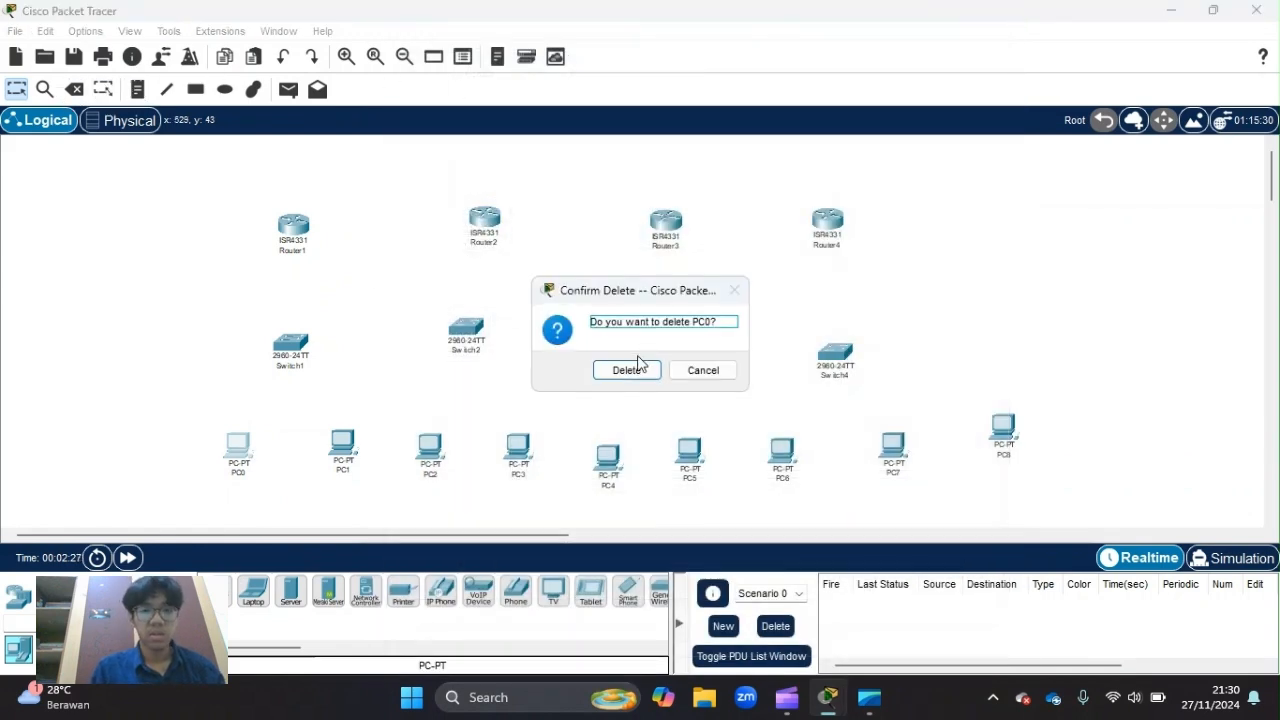
{"action": "left_click", "coordinate": [638, 370]}
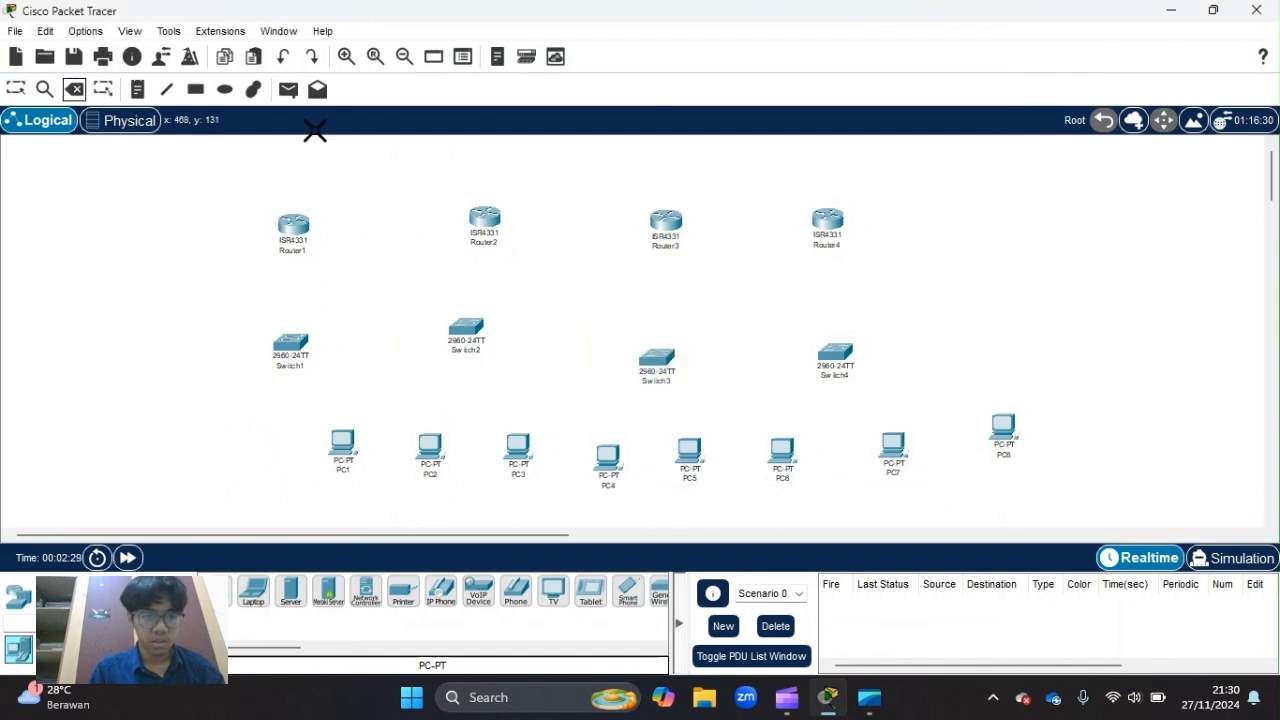
{"action": "left_click", "coordinate": [16, 90]}
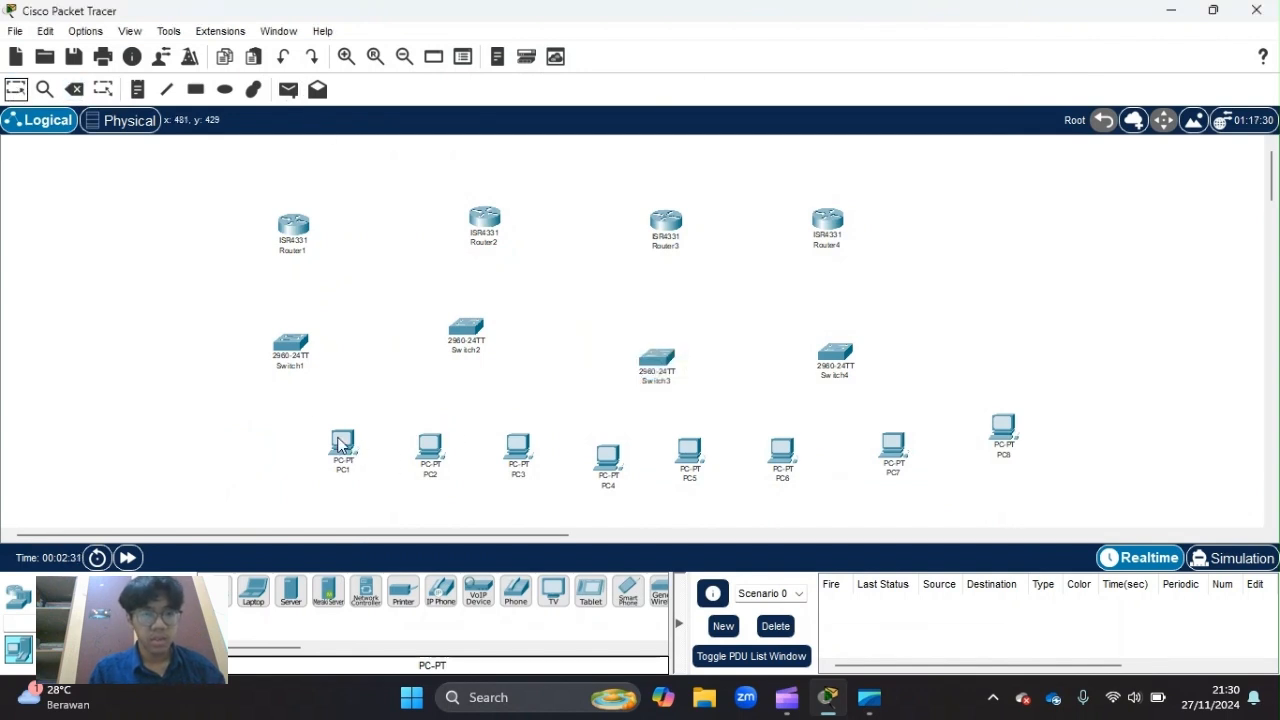
Rearrange PC1 and PC2 beneath Switch1, and PC3 and PC4 beneath Switch2, with Switch2 directly under Router2
{"action": "left_click_drag", "start_coordinate": [323, 445], "coordinate": [229, 443]}
{"action": "left_click_drag", "start_coordinate": [441, 452], "coordinate": [357, 434]}
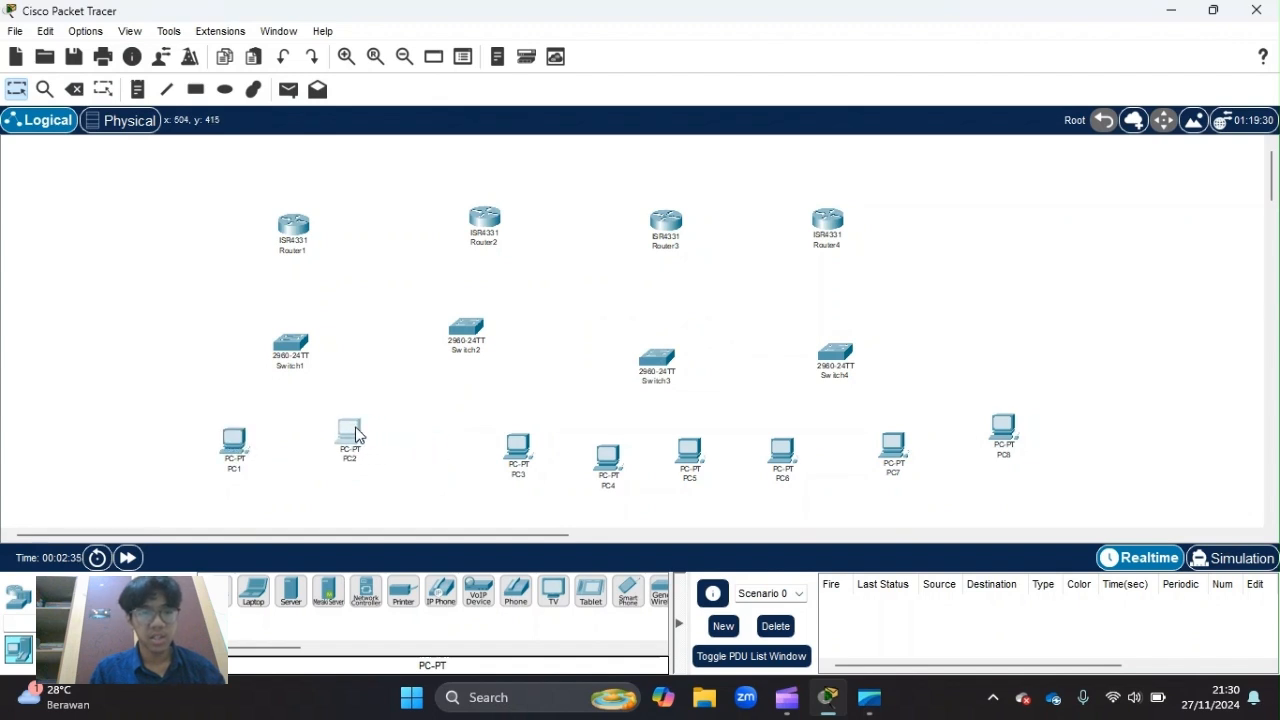
{"action": "left_click_drag", "start_coordinate": [522, 452], "coordinate": [444, 435]}
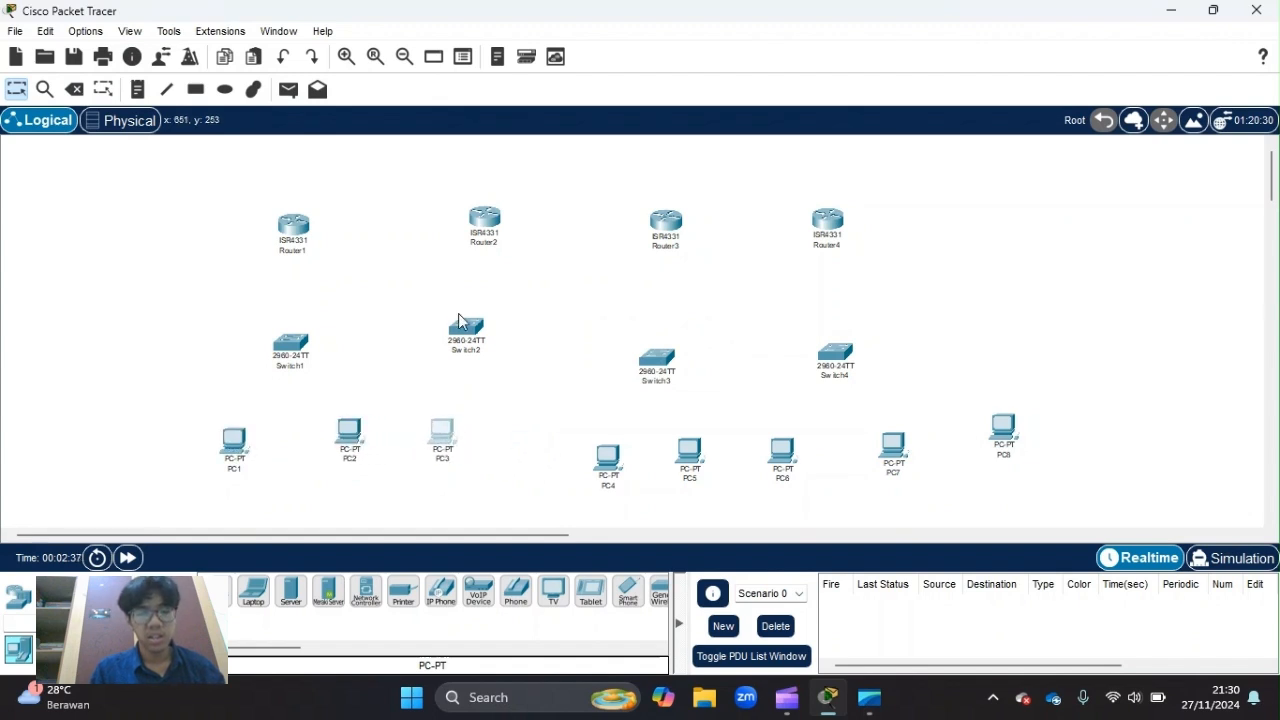
{"action": "left_click_drag", "start_coordinate": [468, 332], "coordinate": [489, 332]}
{"action": "left_click_drag", "start_coordinate": [612, 474], "coordinate": [539, 436]}
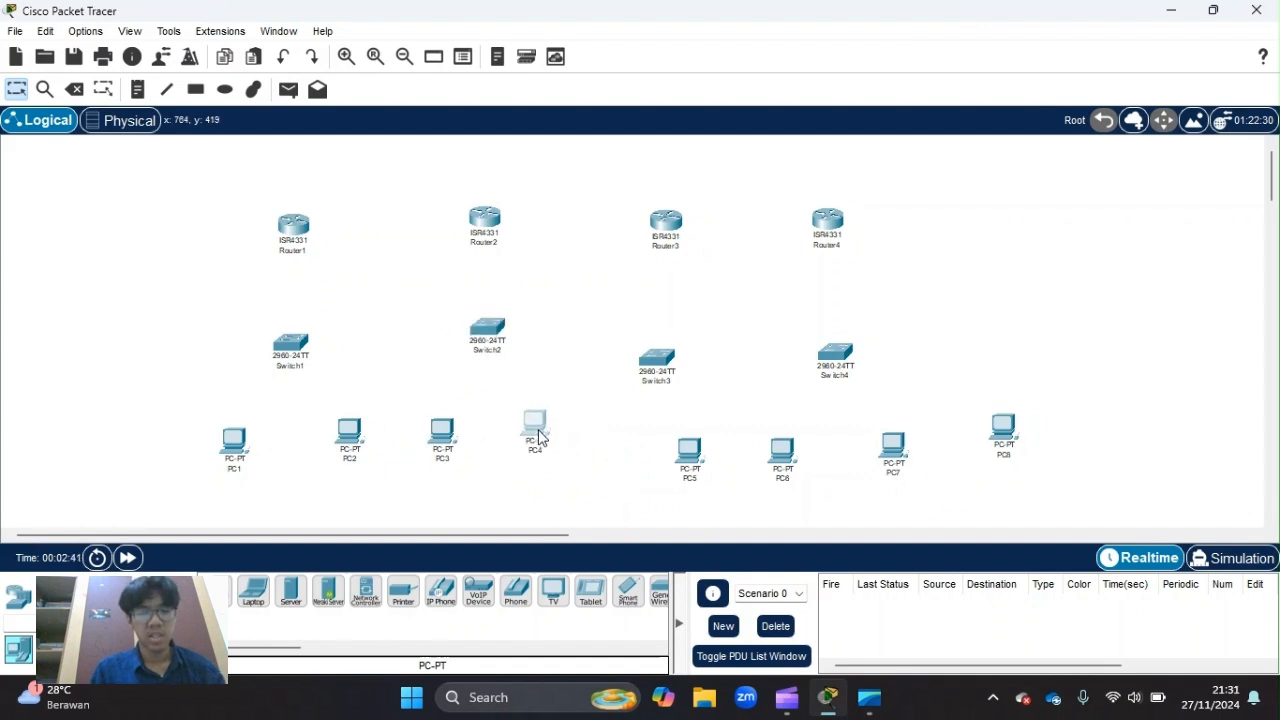
Move Switch3 and Switch4 closer to their routers and arrange PC5 to PC8 in pairs beneath them
{"action": "left_click_drag", "start_coordinate": [690, 465], "coordinate": [649, 445]}
{"action": "left_click_drag", "start_coordinate": [658, 355], "coordinate": [675, 322]}
{"action": "left_click_drag", "start_coordinate": [795, 466], "coordinate": [755, 432]}
{"action": "left_click_drag", "start_coordinate": [826, 360], "coordinate": [826, 315]}
{"action": "left_click_drag", "start_coordinate": [907, 447], "coordinate": [819, 415]}
{"action": "left_click_drag", "start_coordinate": [1016, 433], "coordinate": [910, 405]}
Fine-tune the positions of PC2 and PC1 so they sit evenly beneath Switch1
{"action": "left_click_drag", "start_coordinate": [337, 437], "coordinate": [316, 437]}
{"action": "left_click", "coordinate": [240, 445]}
{"action": "left_click_drag", "start_coordinate": [240, 445], "coordinate": [238, 430]}
{"action": "scroll", "coordinate": [375, 413], "scroll_direction": "up", "scroll_amount": 2, "text": "ctrl"}
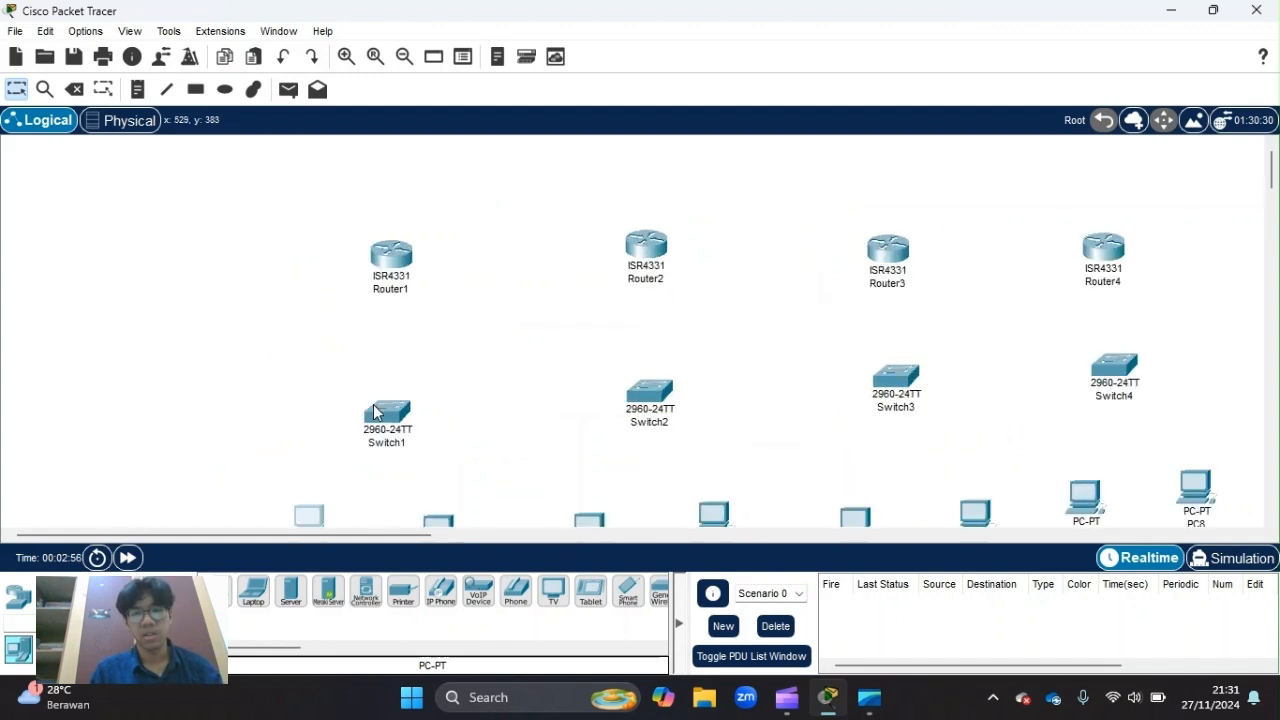
{"action": "scroll", "coordinate": [372, 410], "scroll_direction": "down", "scroll_amount": 1, "text": "ctrl"}
{"action": "scroll", "coordinate": [582, 342], "scroll_direction": "down", "scroll_amount": 1}
{"action": "scroll", "coordinate": [582, 342], "scroll_direction": "up", "scroll_amount": 1}
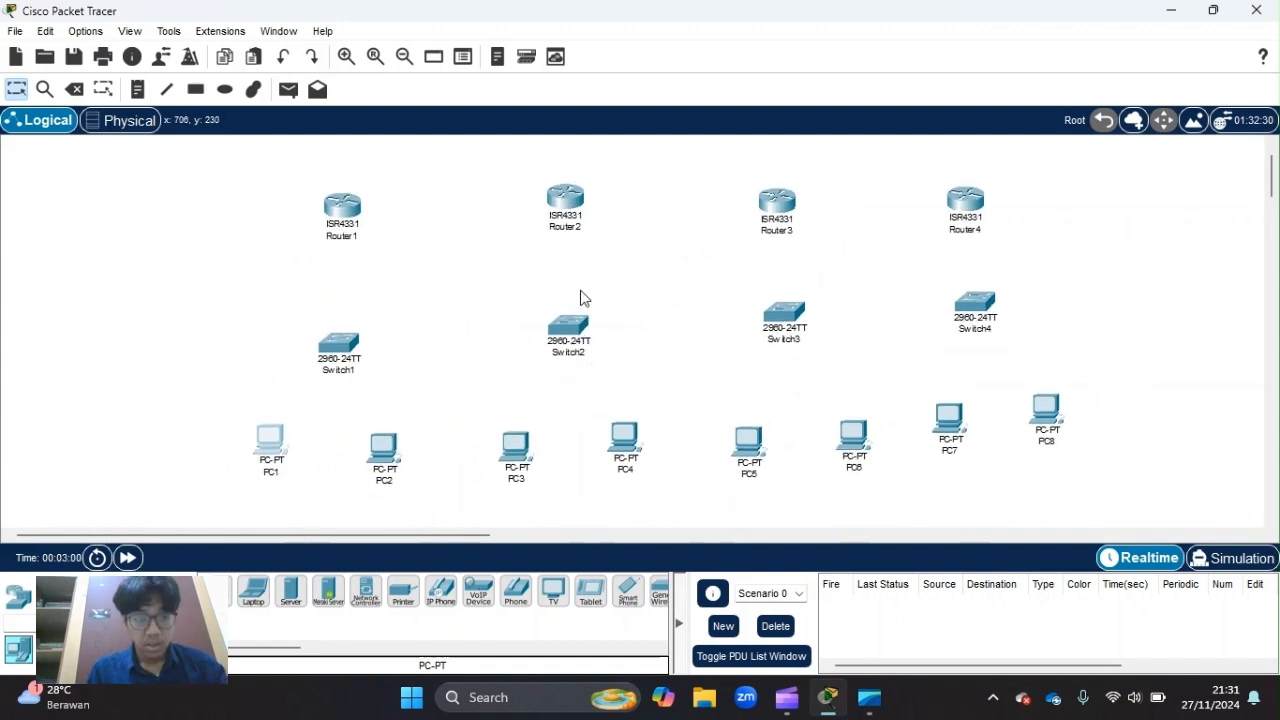
{"action": "left_click", "coordinate": [271, 438]}
{"action": "left_click", "coordinate": [1005, 63]}
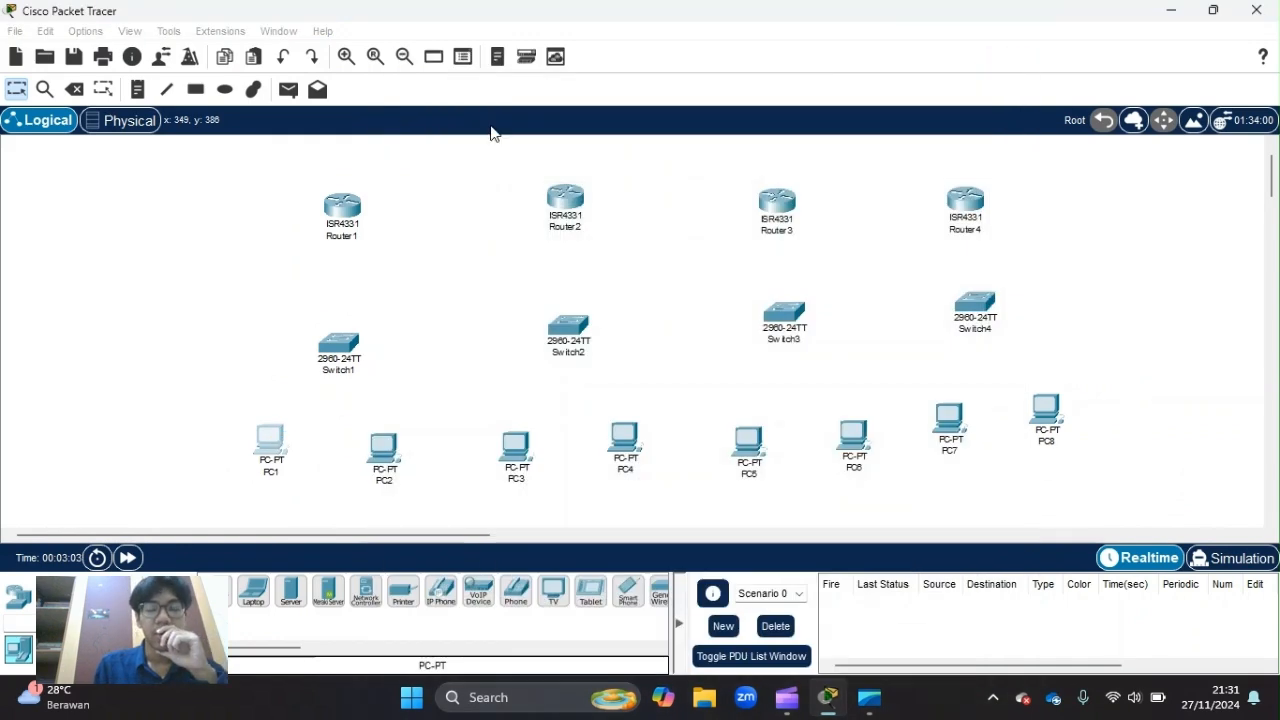
Open Router1's physical device view and switch off the router's power
{"action": "left_click", "coordinate": [348, 205]}
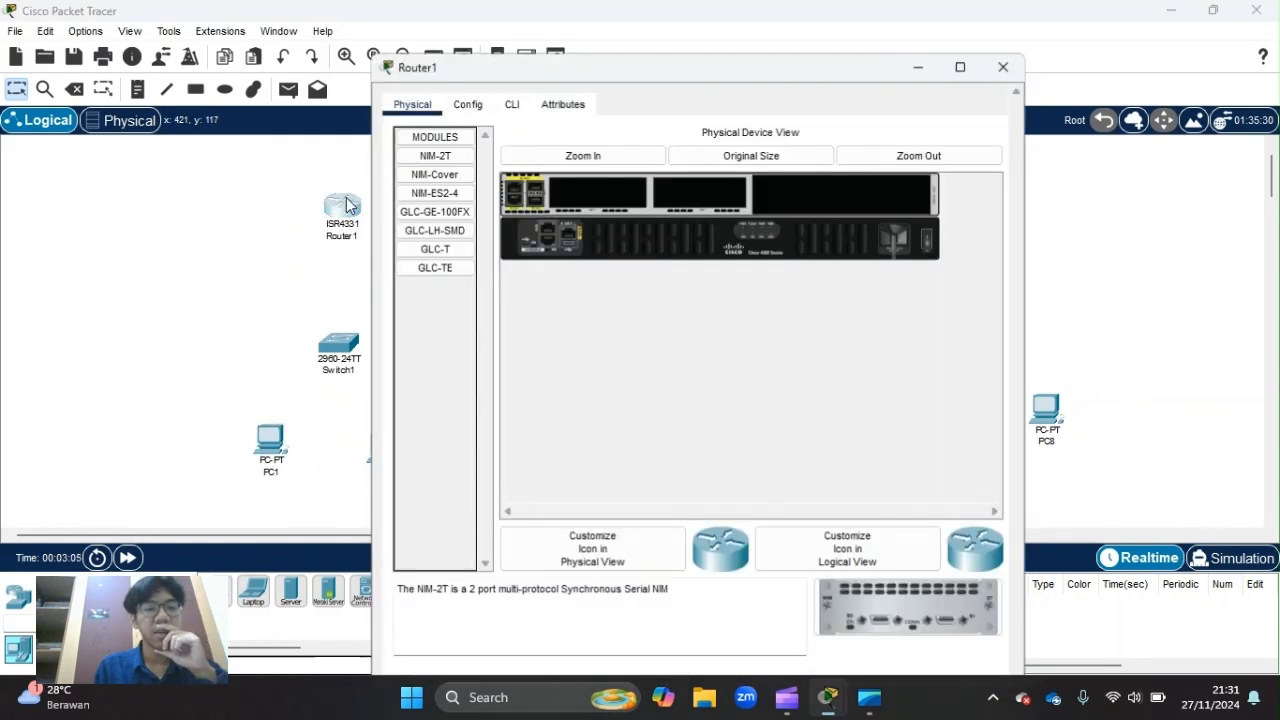
{"action": "left_click", "coordinate": [449, 207]}
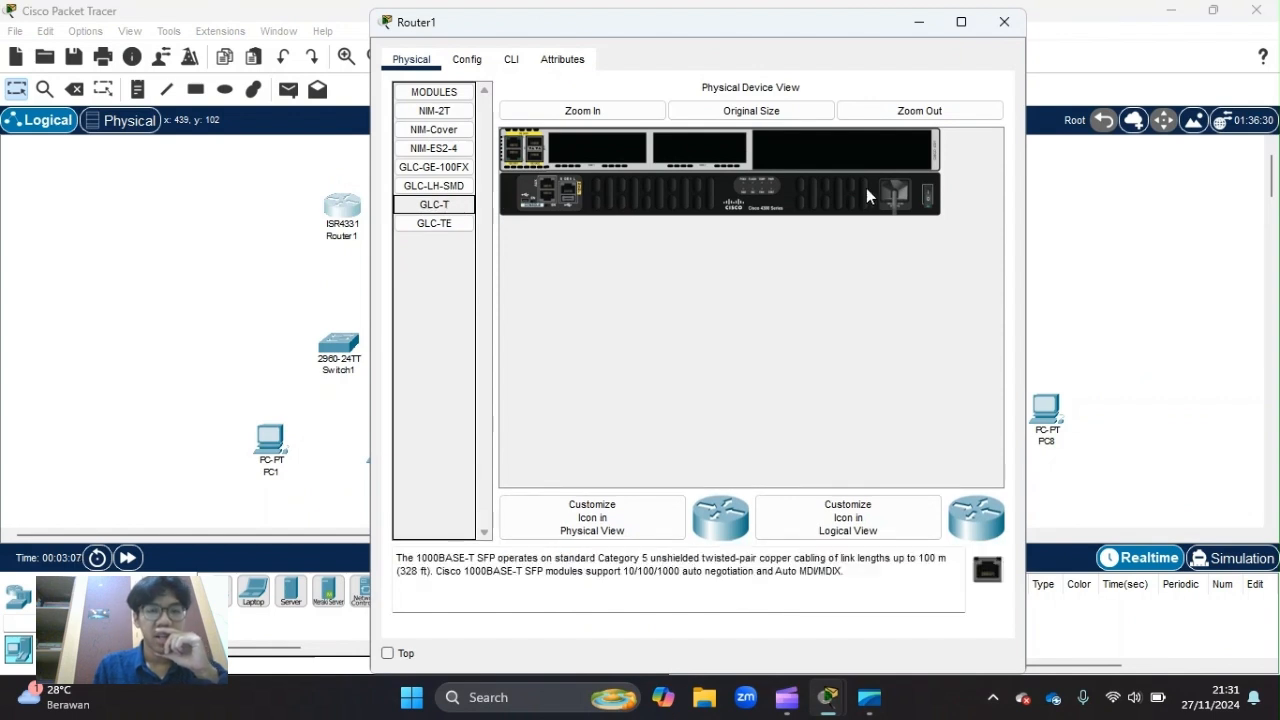
{"action": "left_click_drag", "start_coordinate": [940, 193], "coordinate": [925, 194]}
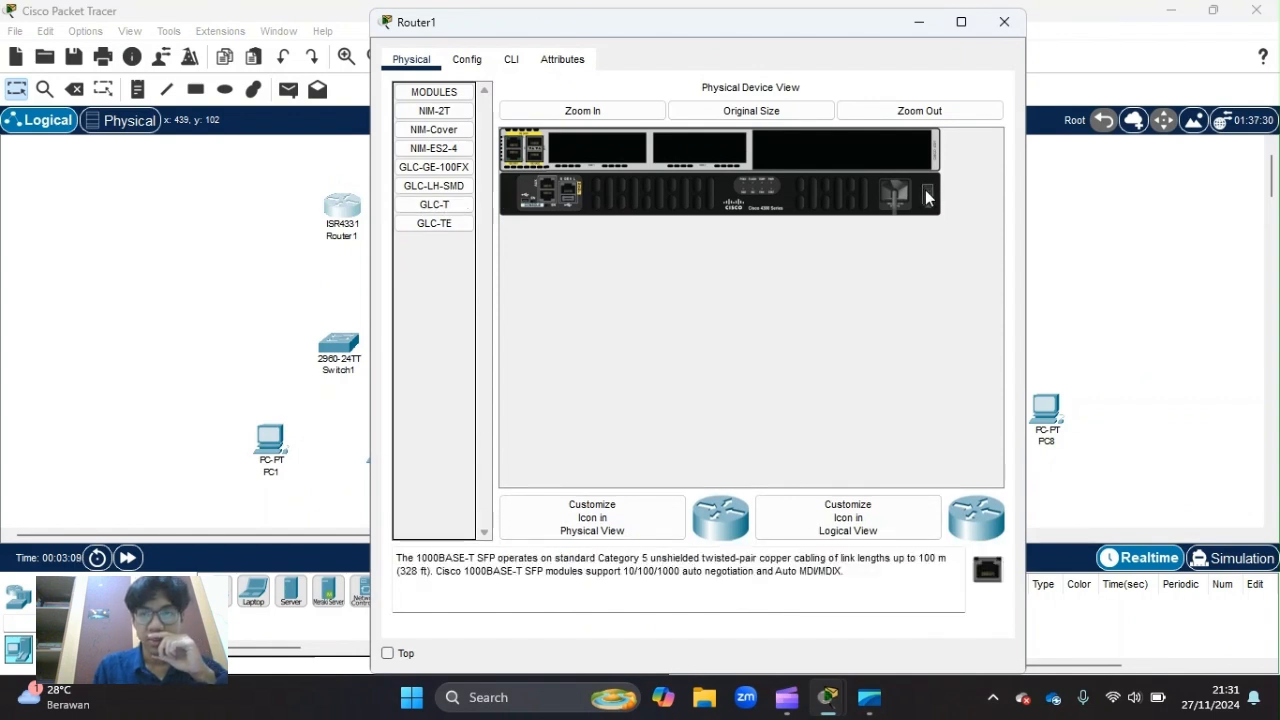
Install a GLC-T module in Router1's free SFP slot and switch the router's power back on
{"action": "left_click_drag", "start_coordinate": [434, 204], "coordinate": [537, 156]}
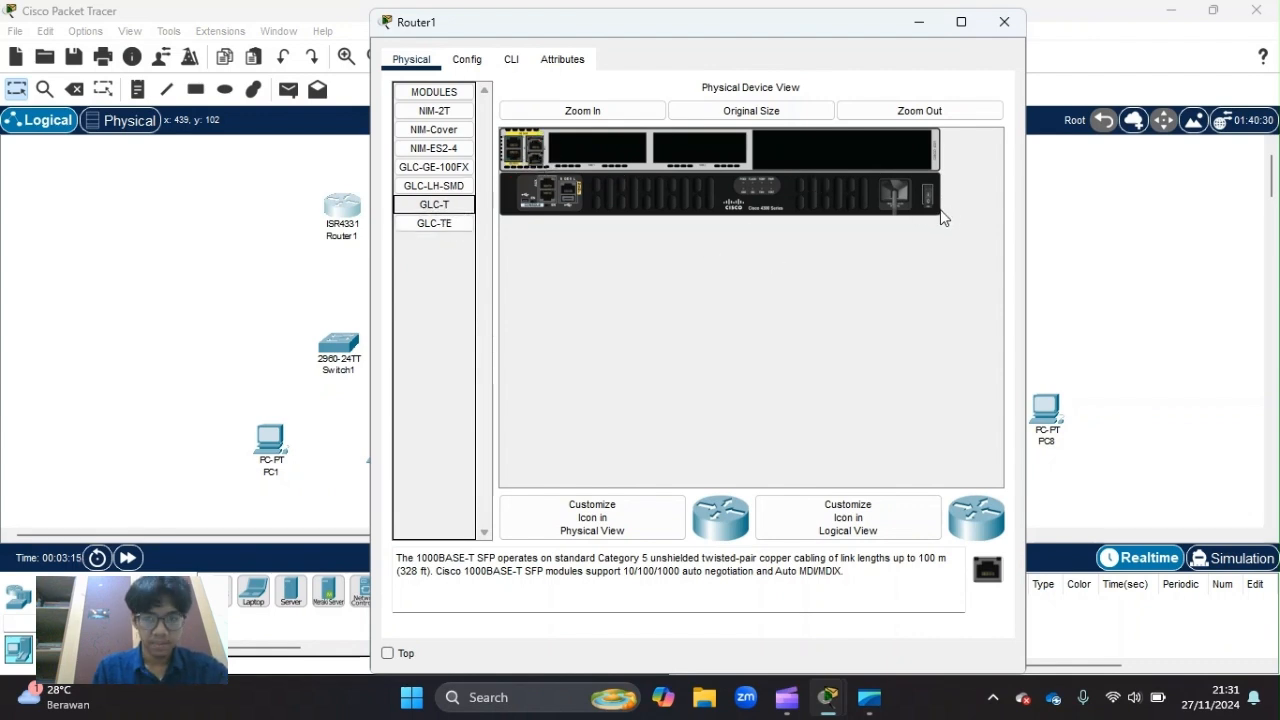
{"action": "left_click", "coordinate": [1004, 21]}
Install a GLC-T module in Router2's free SFP slot with the power off, and switch the power back on
{"action": "left_click", "coordinate": [575, 211]}
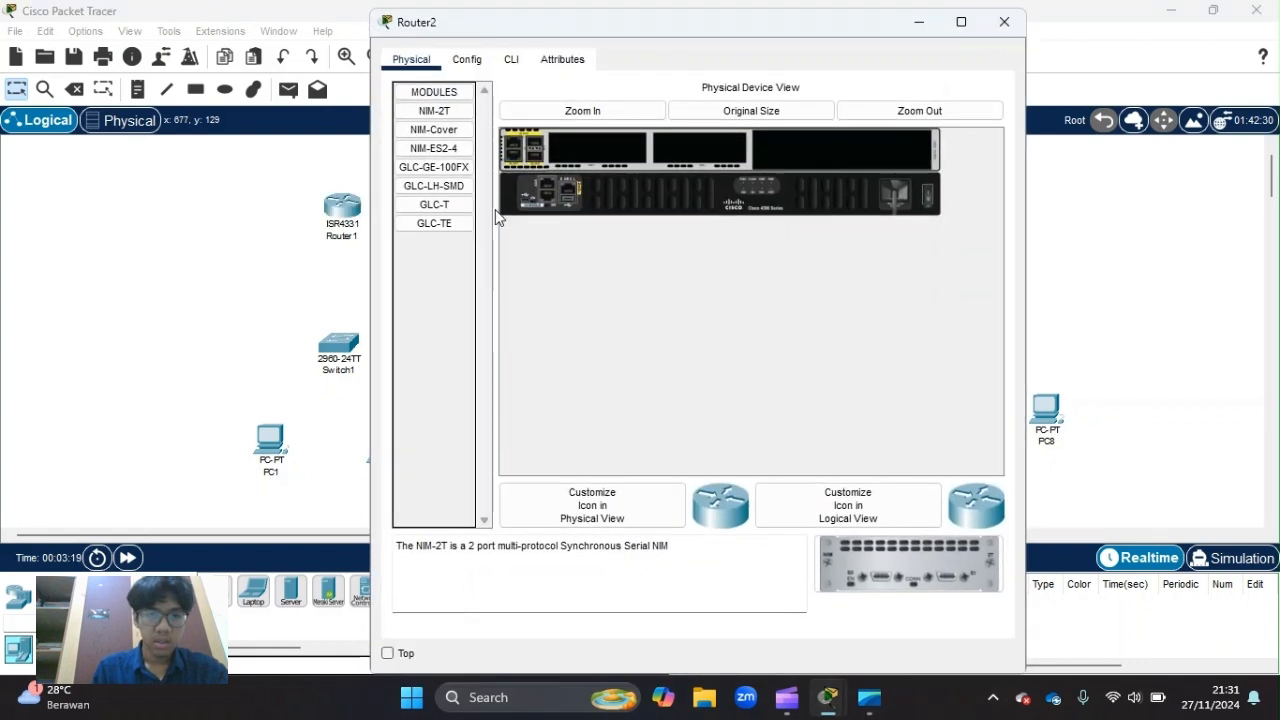
{"action": "left_click", "coordinate": [460, 210]}
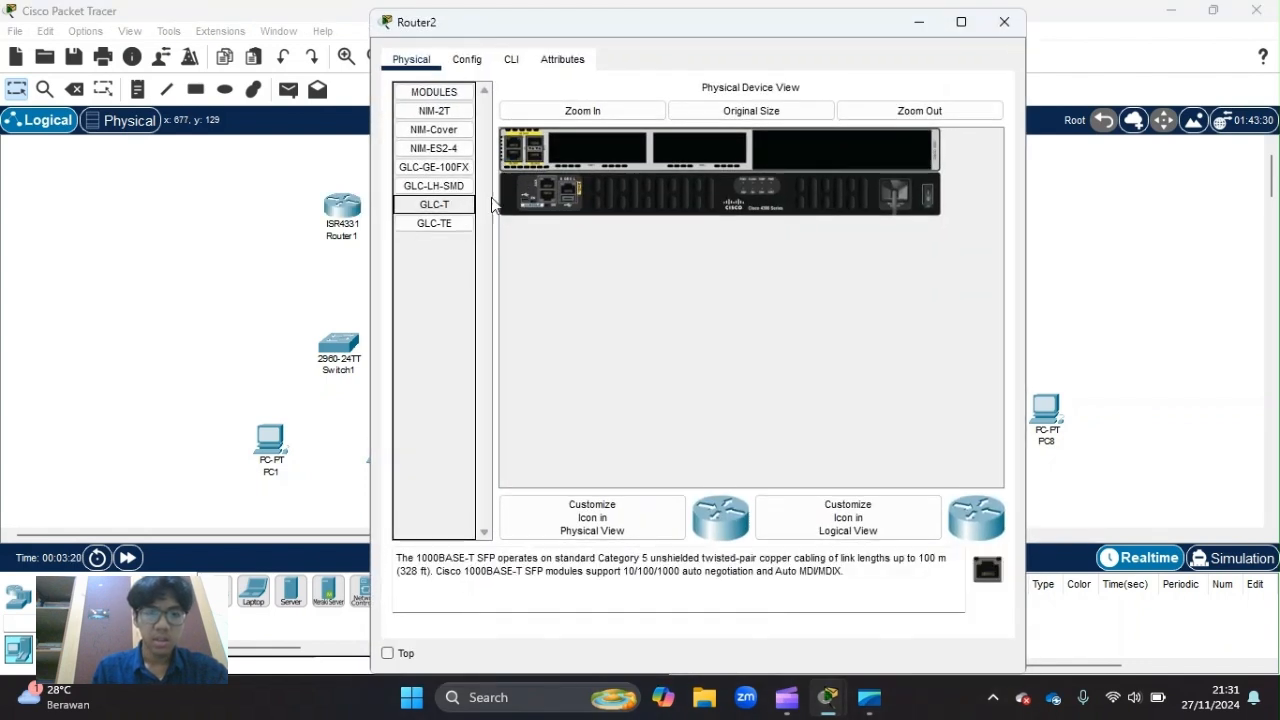
{"action": "left_click_drag", "start_coordinate": [460, 212], "coordinate": [883, 182]}
{"action": "left_click_drag", "start_coordinate": [446, 206], "coordinate": [551, 136]}
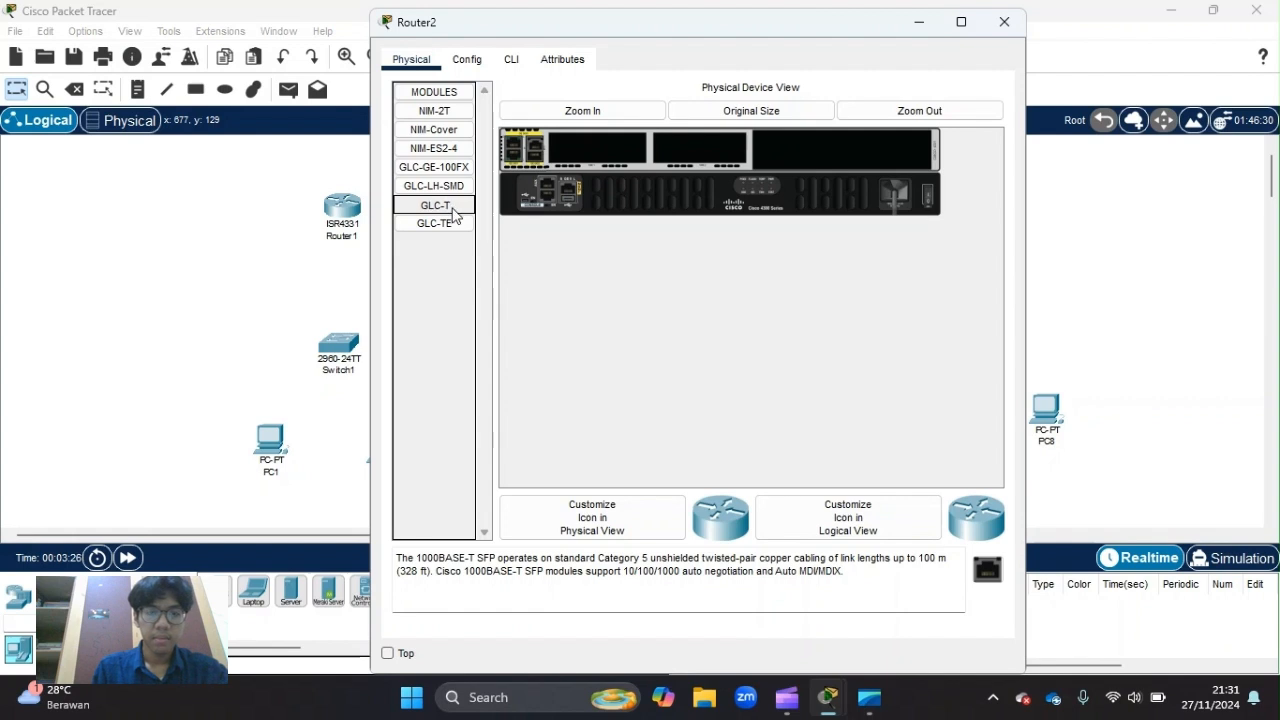
{"action": "left_click", "coordinate": [929, 194]}
{"action": "left_click", "coordinate": [1008, 22]}
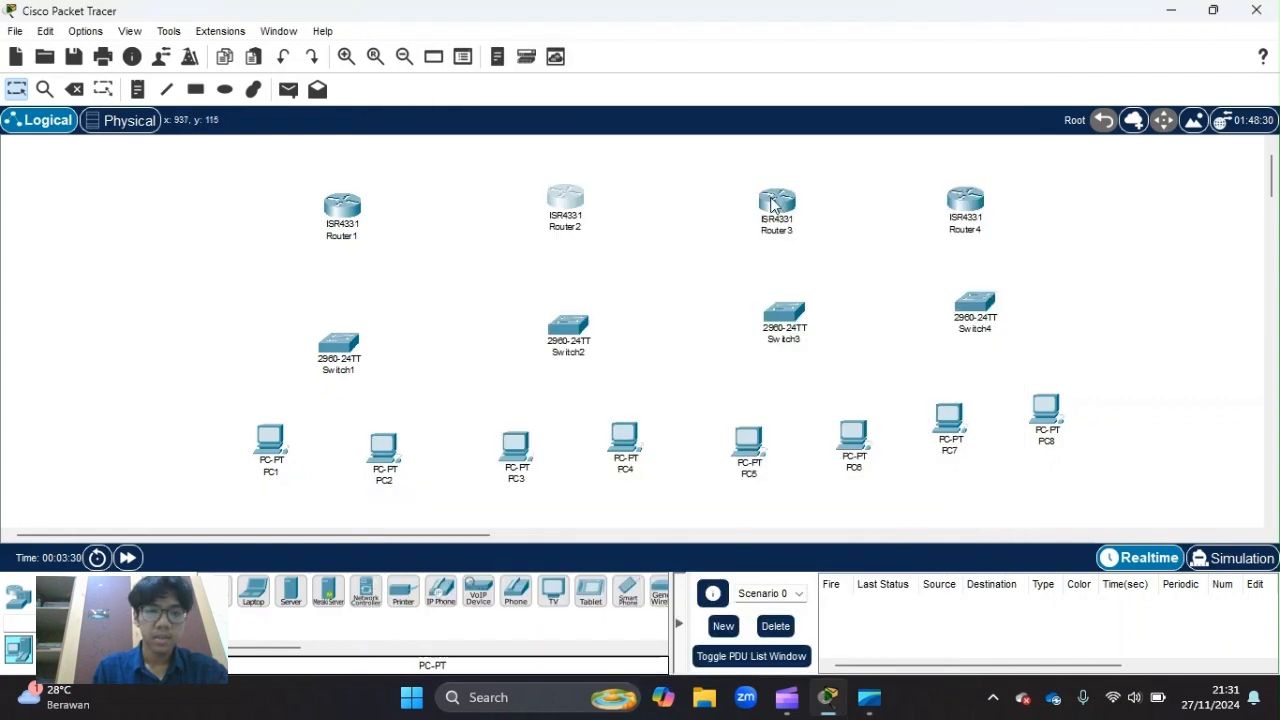
Install a GLC-T module in Router3's free SFP slot with the power off, and switch the power back on
{"action": "left_click", "coordinate": [777, 205]}
{"action": "left_click", "coordinate": [463, 207]}
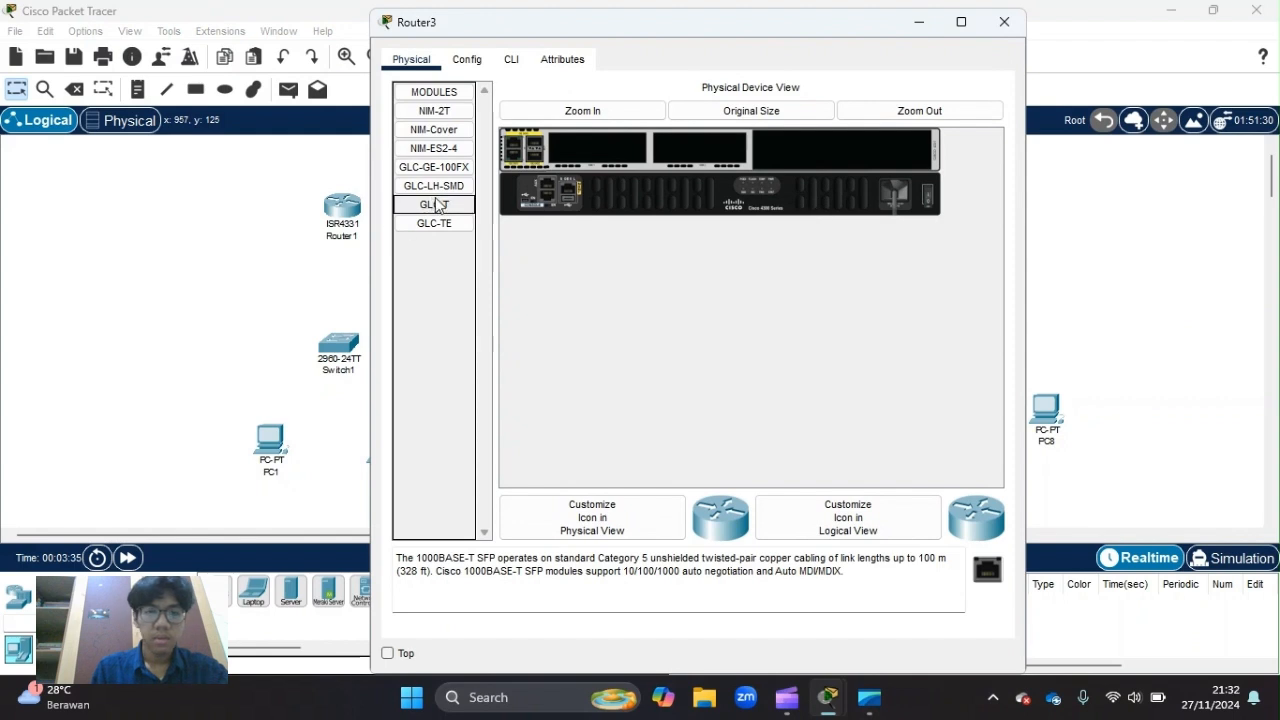
{"action": "left_click_drag", "start_coordinate": [455, 207], "coordinate": [533, 160]}
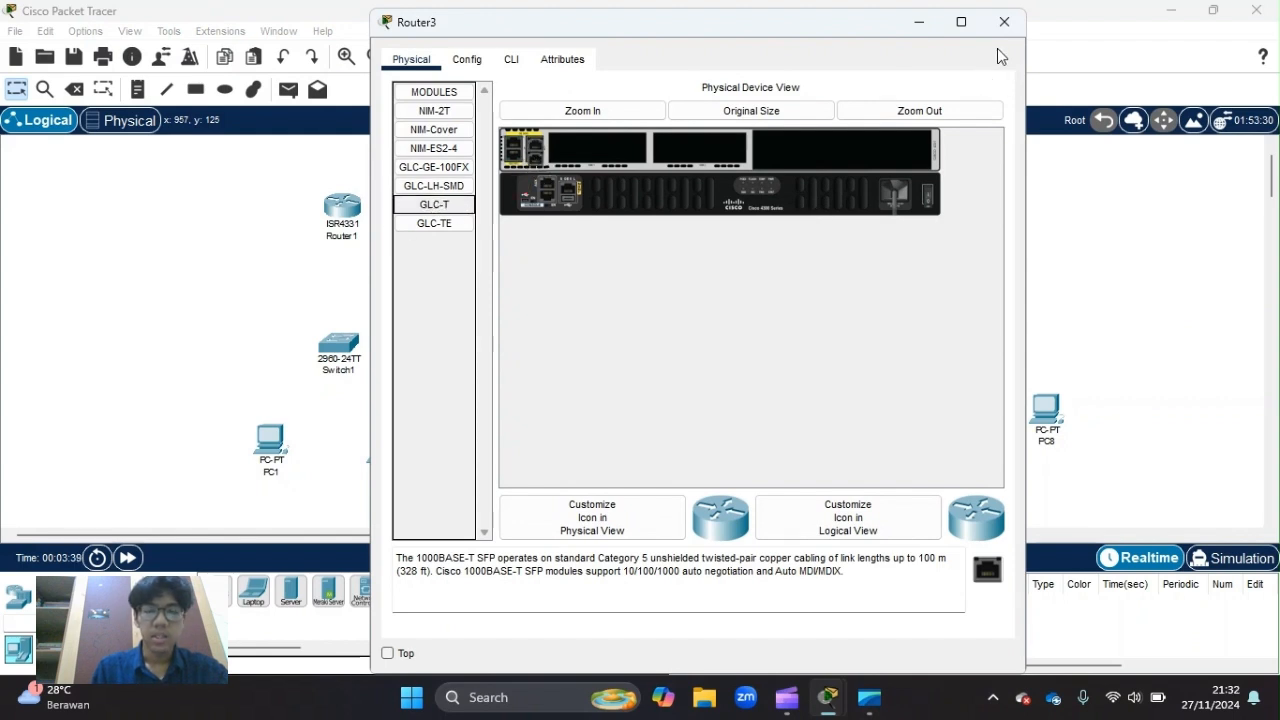
{"action": "left_click", "coordinate": [930, 200]}
{"action": "left_click", "coordinate": [1017, 21]}
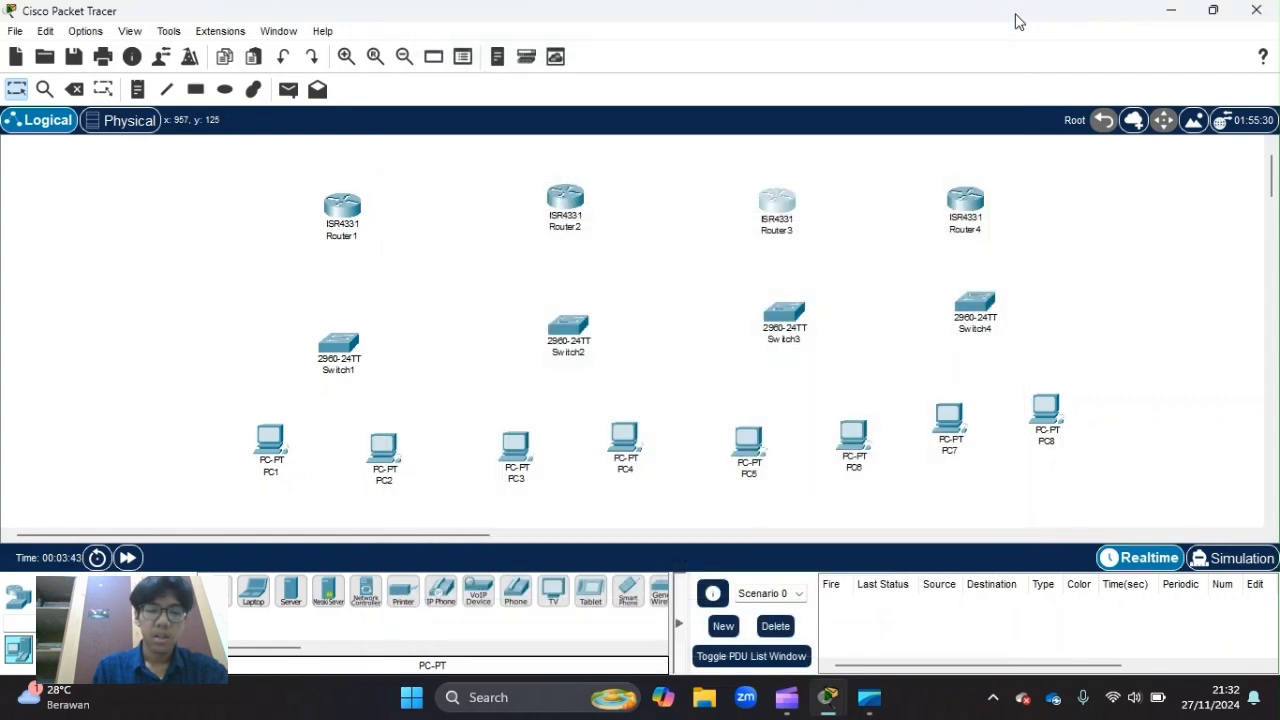
Install a GLC-T module in Router4's free SFP slot with the power off, and switch the power back on
{"action": "left_click", "coordinate": [963, 220]}
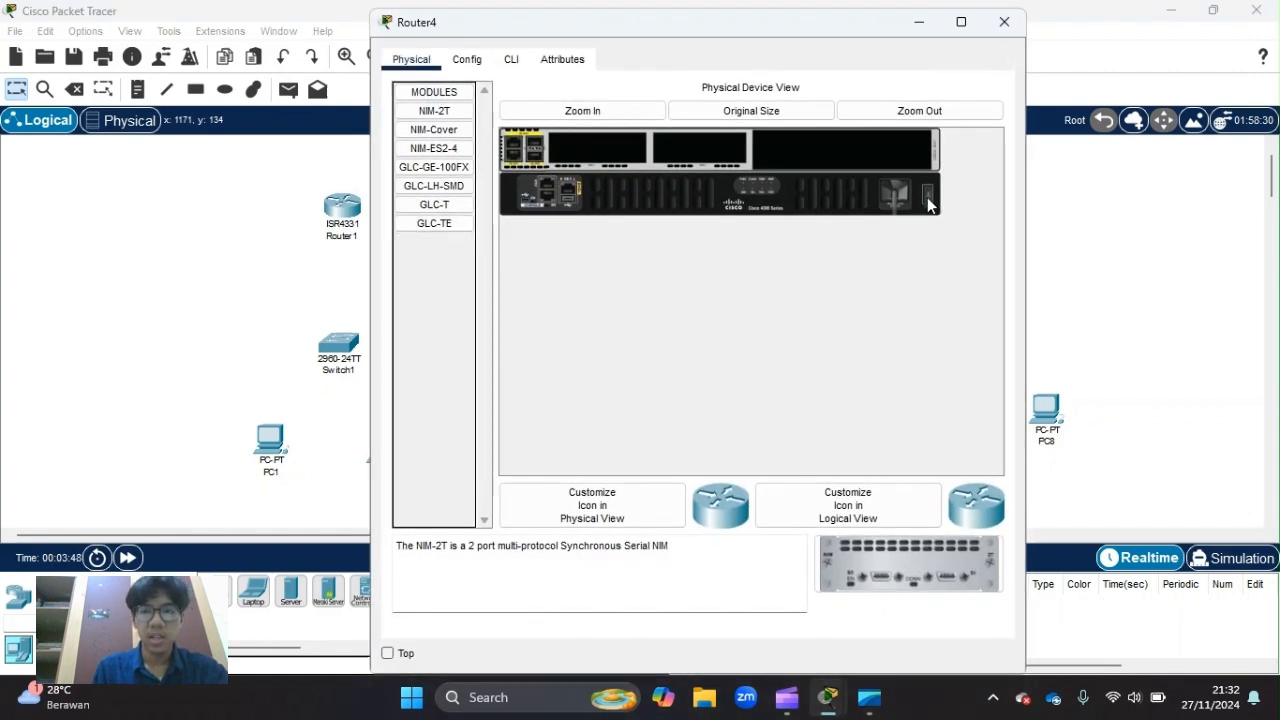
{"action": "left_click_drag", "start_coordinate": [430, 206], "coordinate": [535, 161]}
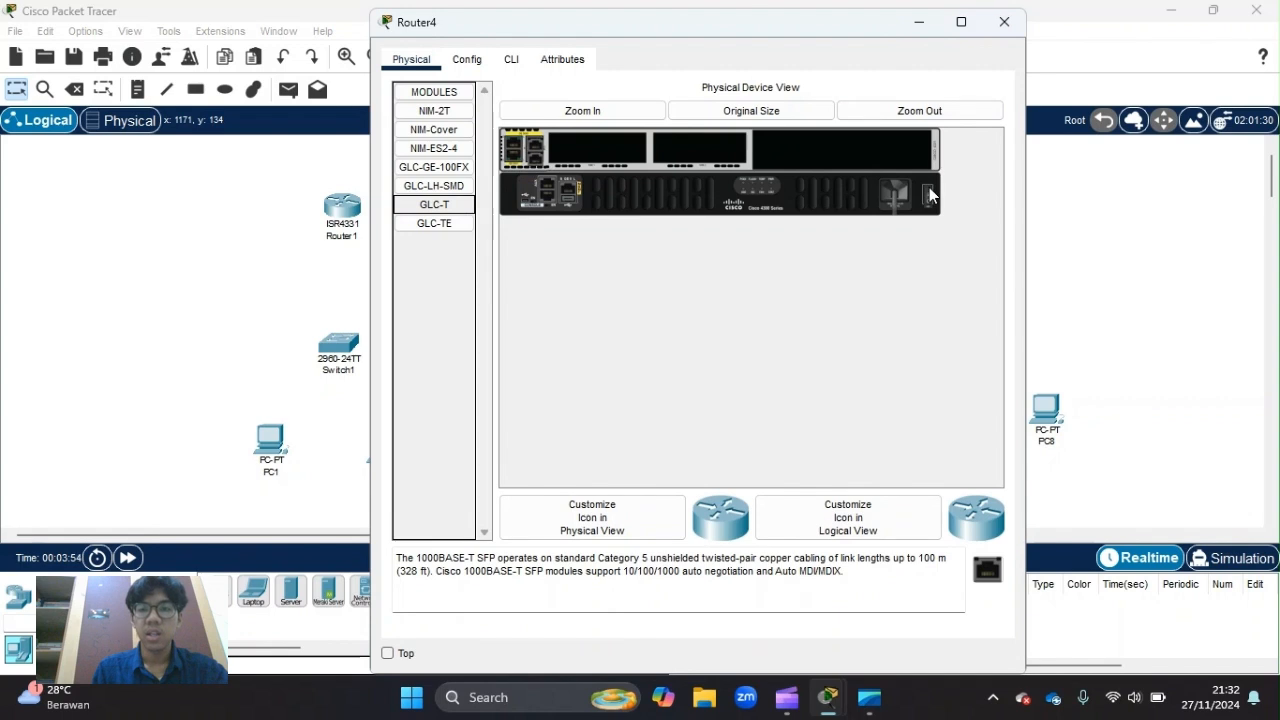
{"action": "left_click", "coordinate": [1005, 37]}
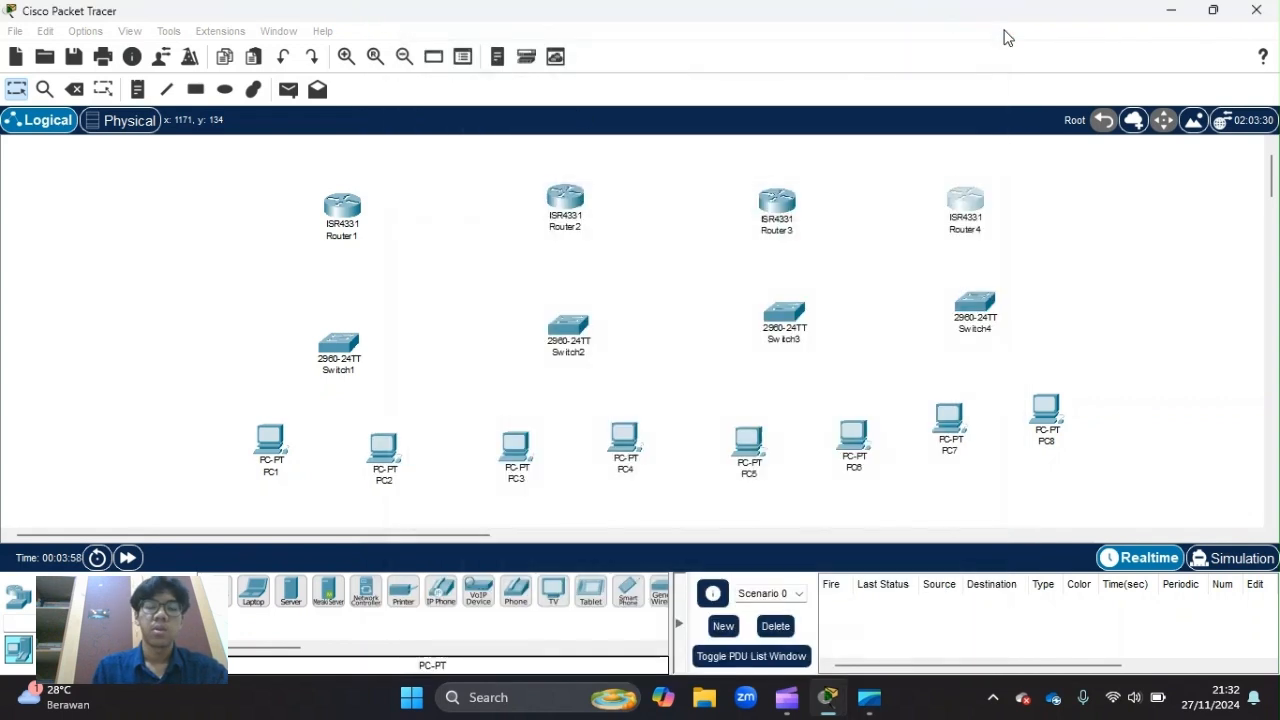
Turn on the port status of Router1's GigabitEthernet0/0/0, GigabitEthernet0/0/1 and GigabitEthernet0/0/2 interfaces
{"action": "left_click", "coordinate": [354, 220]}
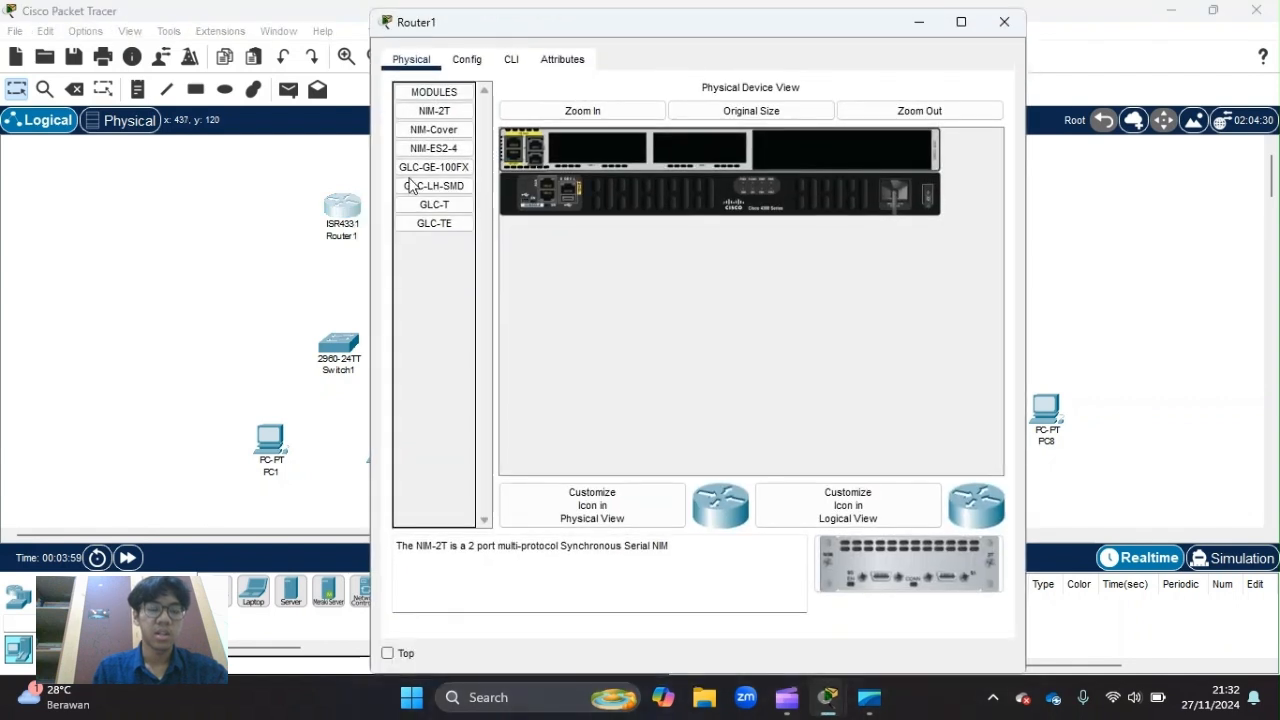
{"action": "left_click", "coordinate": [482, 62]}
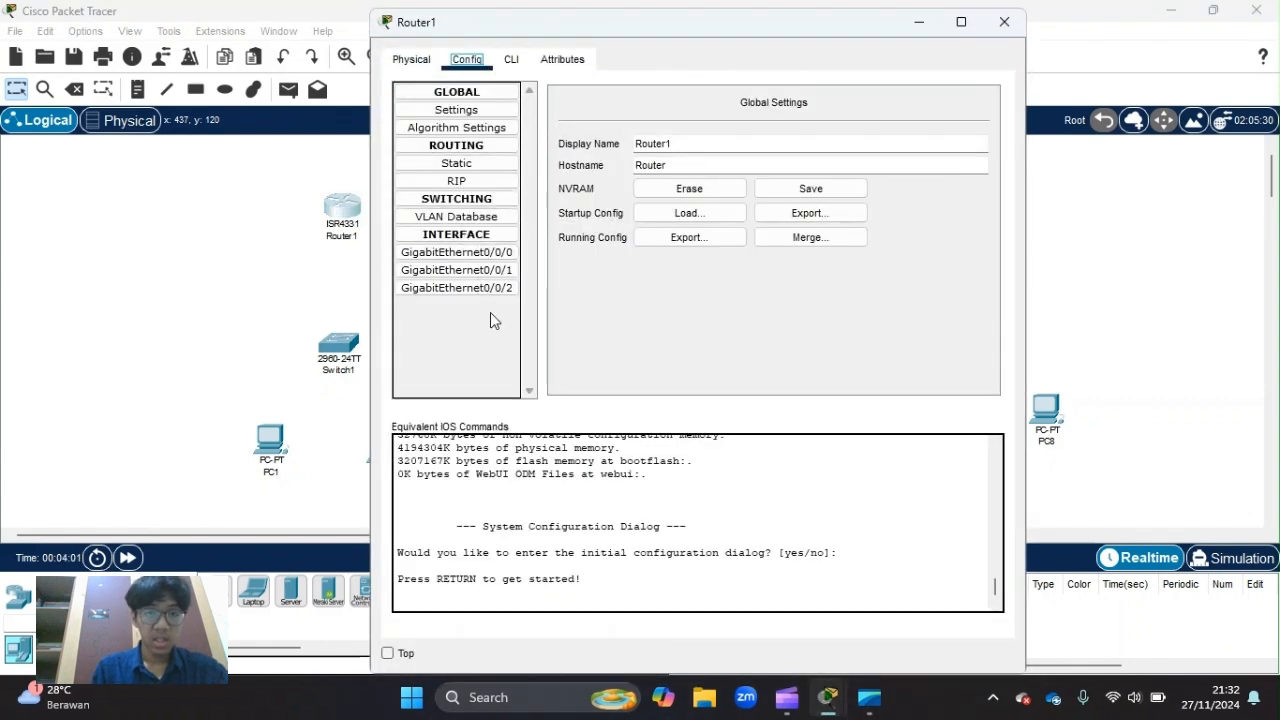
{"action": "left_click", "coordinate": [474, 251]}
{"action": "left_click", "coordinate": [976, 120]}
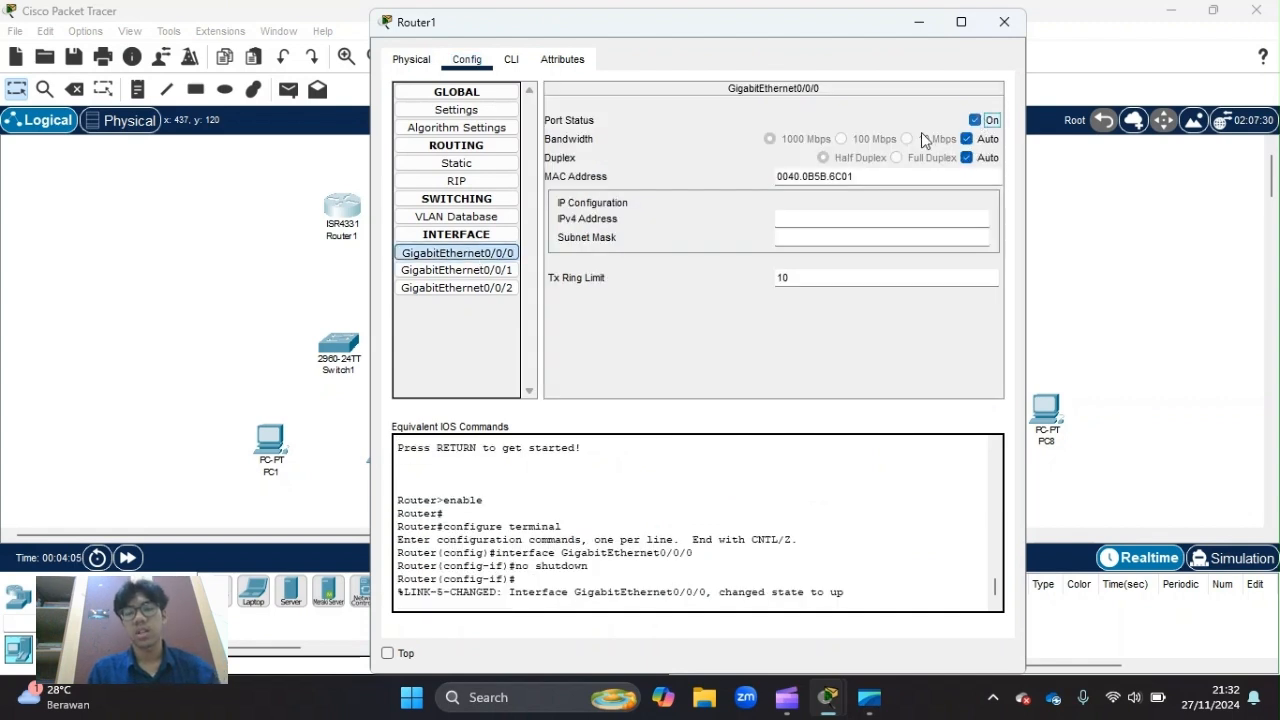
{"action": "left_click", "coordinate": [457, 270]}
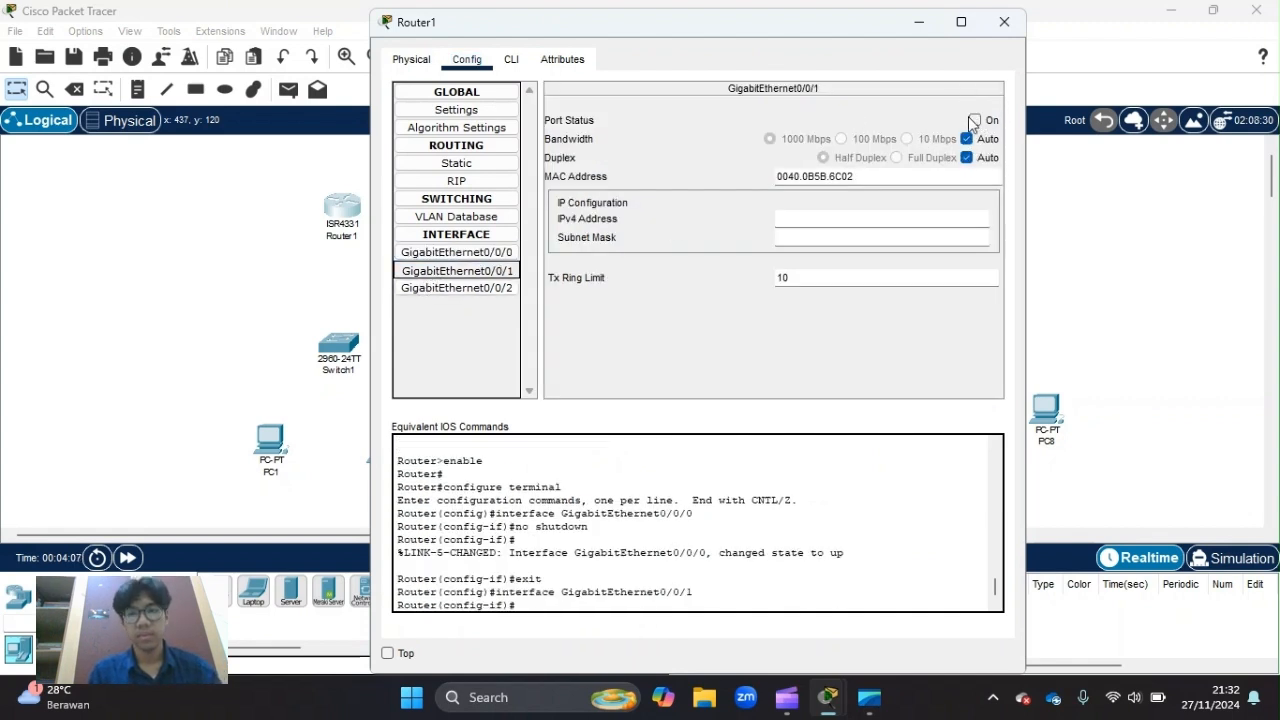
{"action": "left_click", "coordinate": [975, 120]}
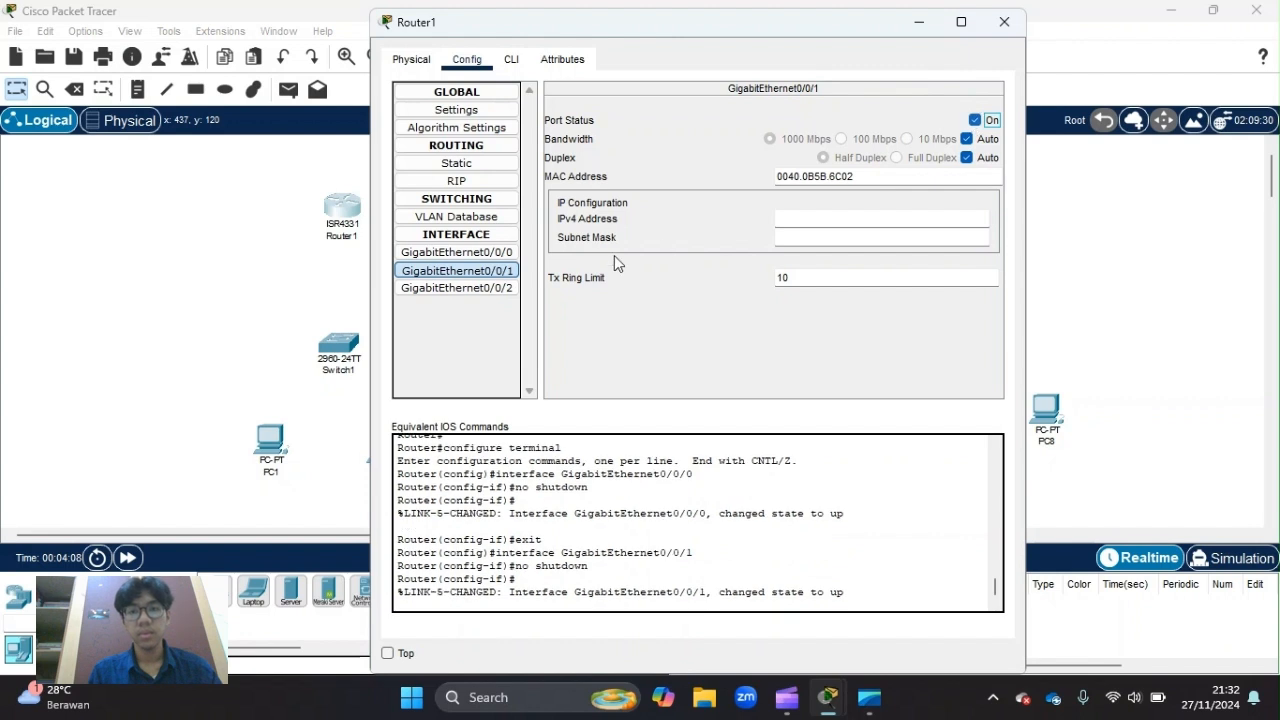
{"action": "left_click", "coordinate": [492, 298]}
{"action": "left_click", "coordinate": [975, 120]}
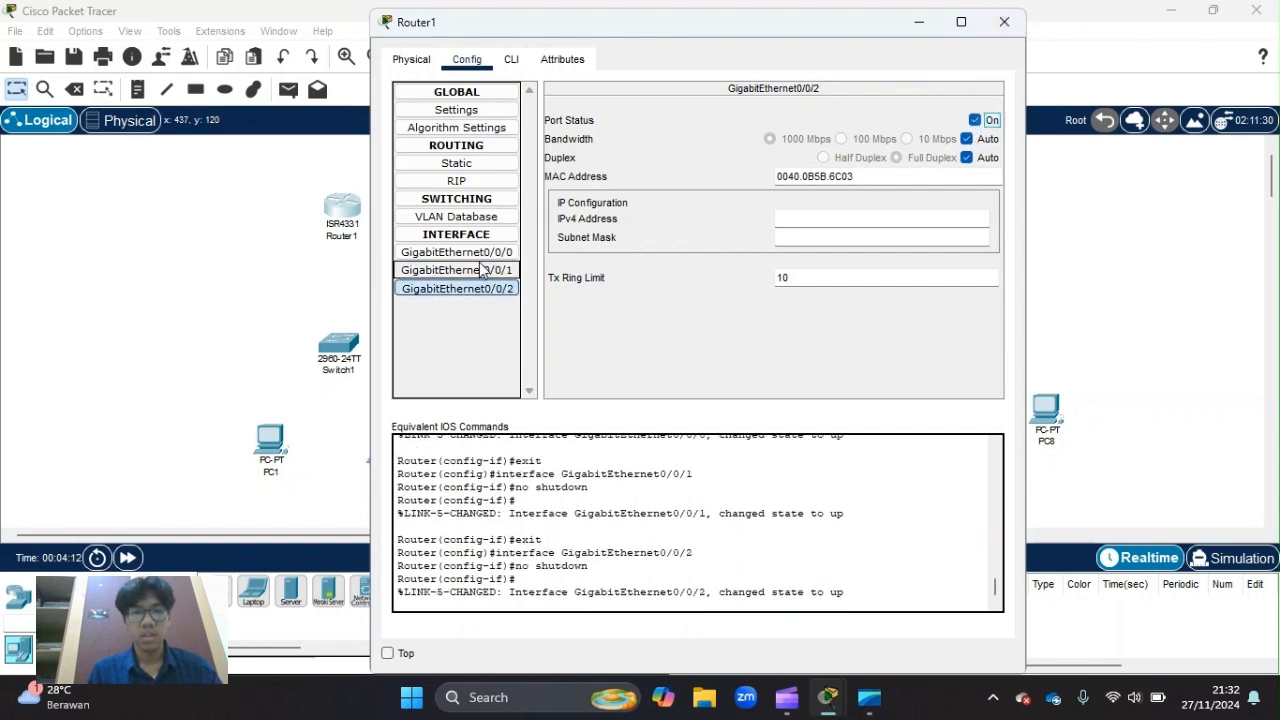
{"action": "left_click", "coordinate": [1004, 22]}
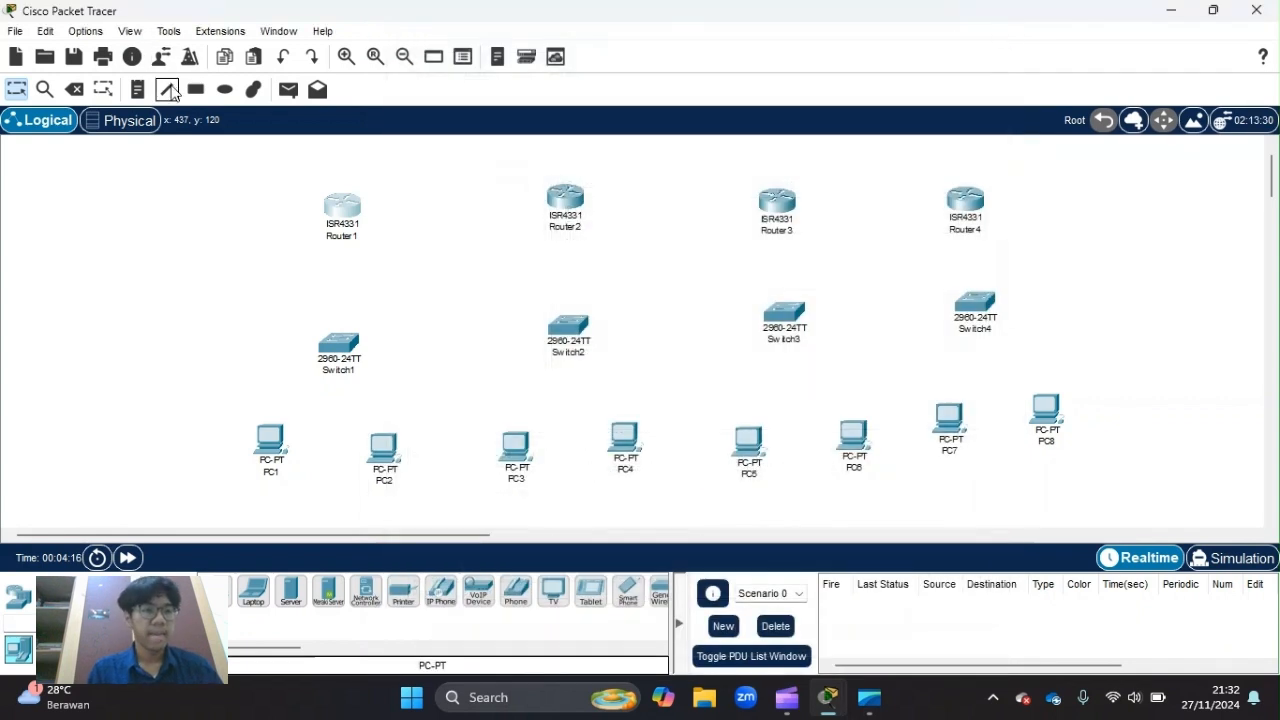
Turn on the port status of Router2's GigabitEthernet0/0/0, GigabitEthernet0/0/1 and GigabitEthernet0/0/2 interfaces
{"action": "left_click", "coordinate": [557, 207]}
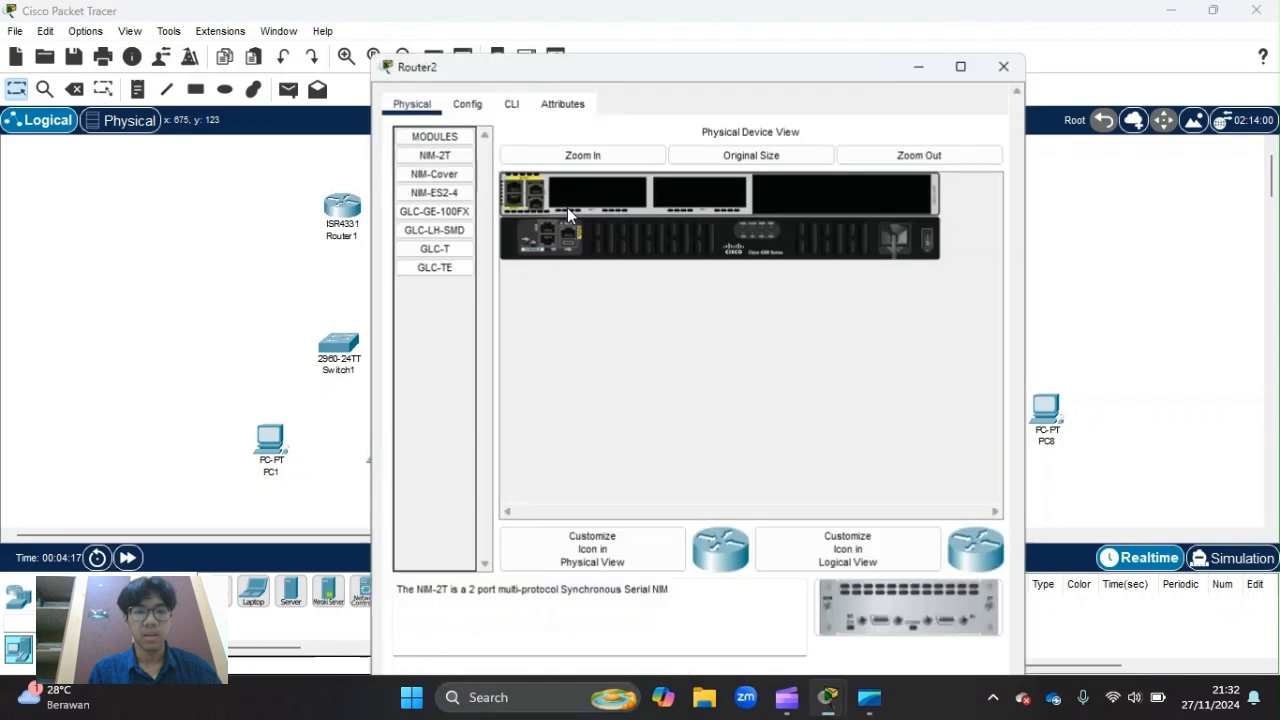
{"action": "left_click", "coordinate": [466, 60]}
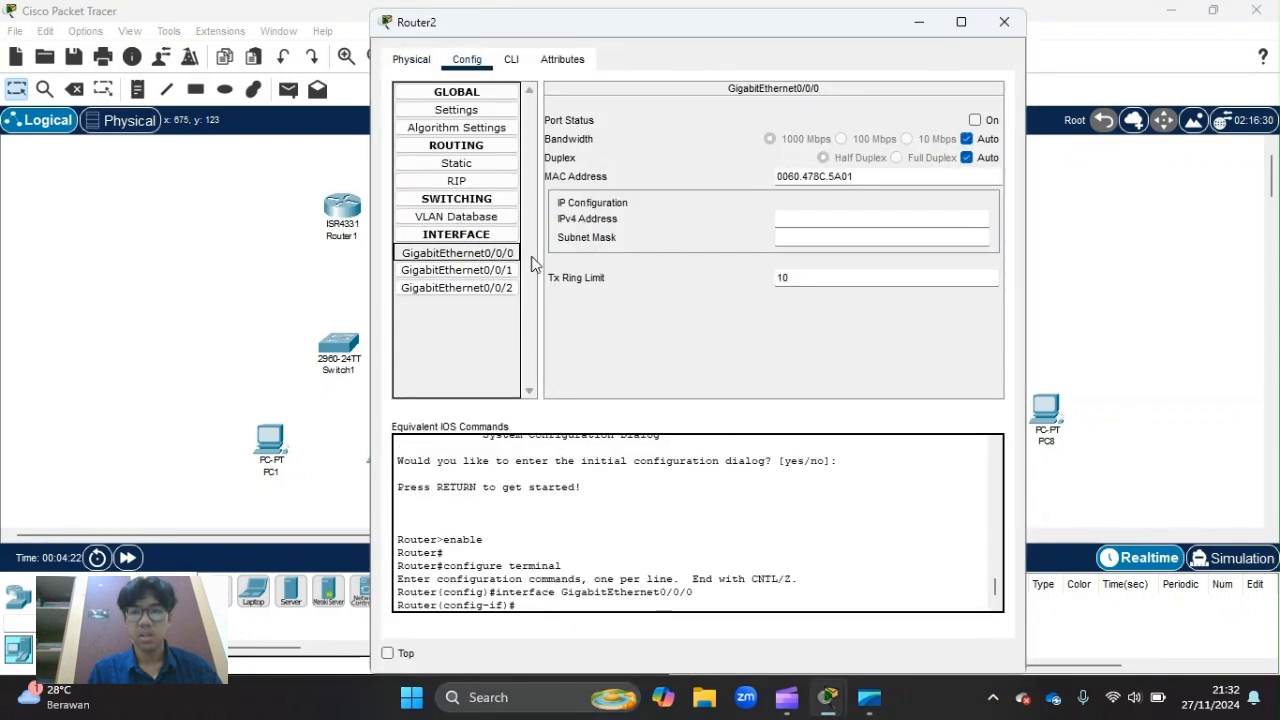
{"action": "left_click", "coordinate": [975, 120]}
{"action": "left_click", "coordinate": [456, 270]}
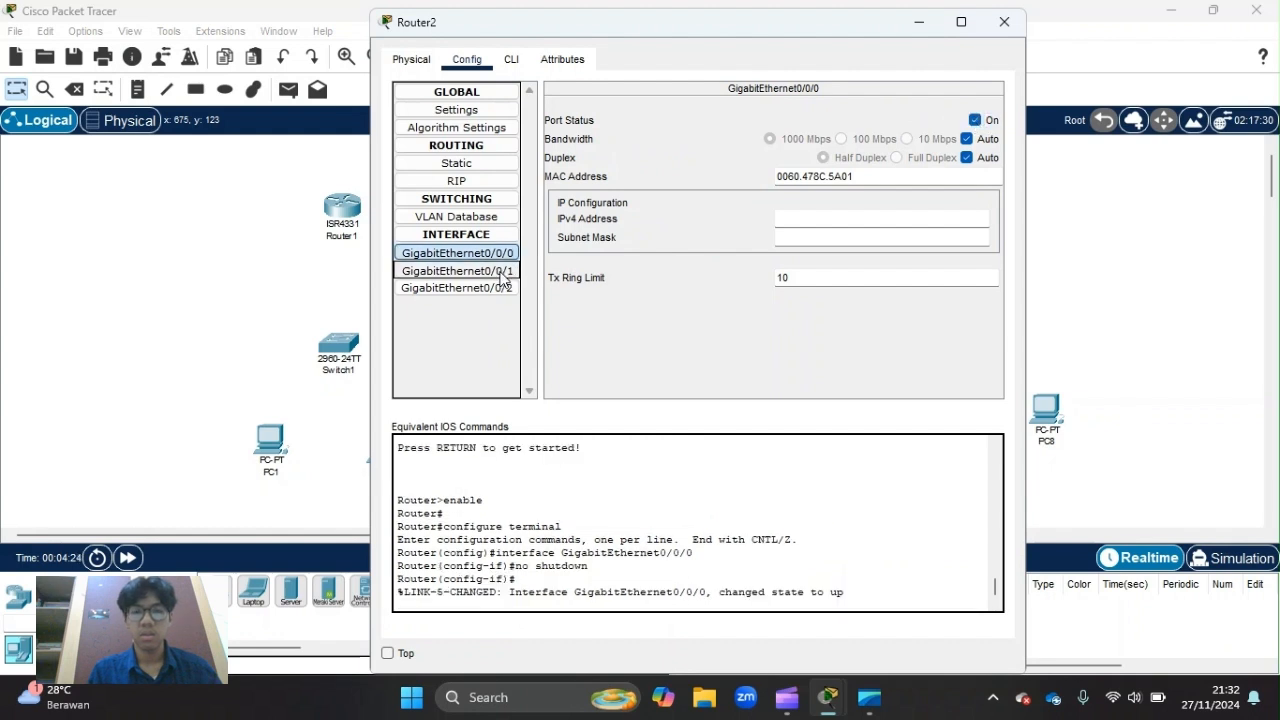
{"action": "left_click", "coordinate": [975, 120]}
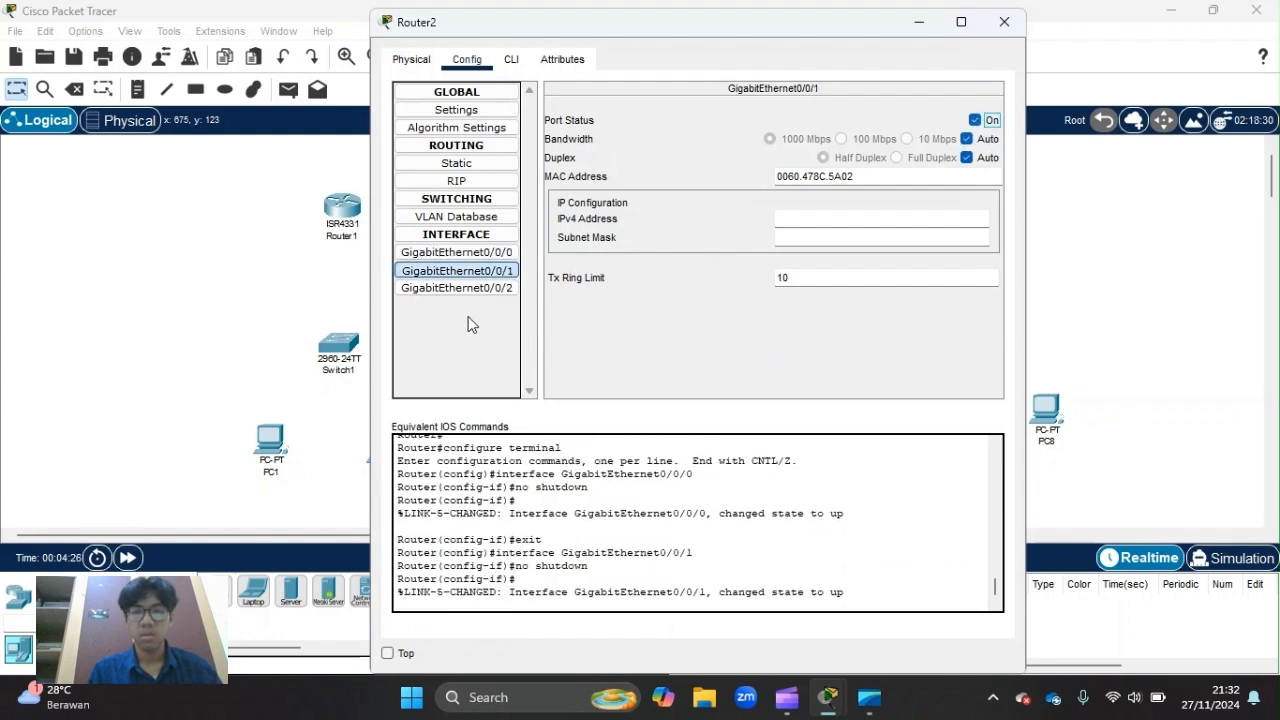
{"action": "left_click", "coordinate": [478, 290]}
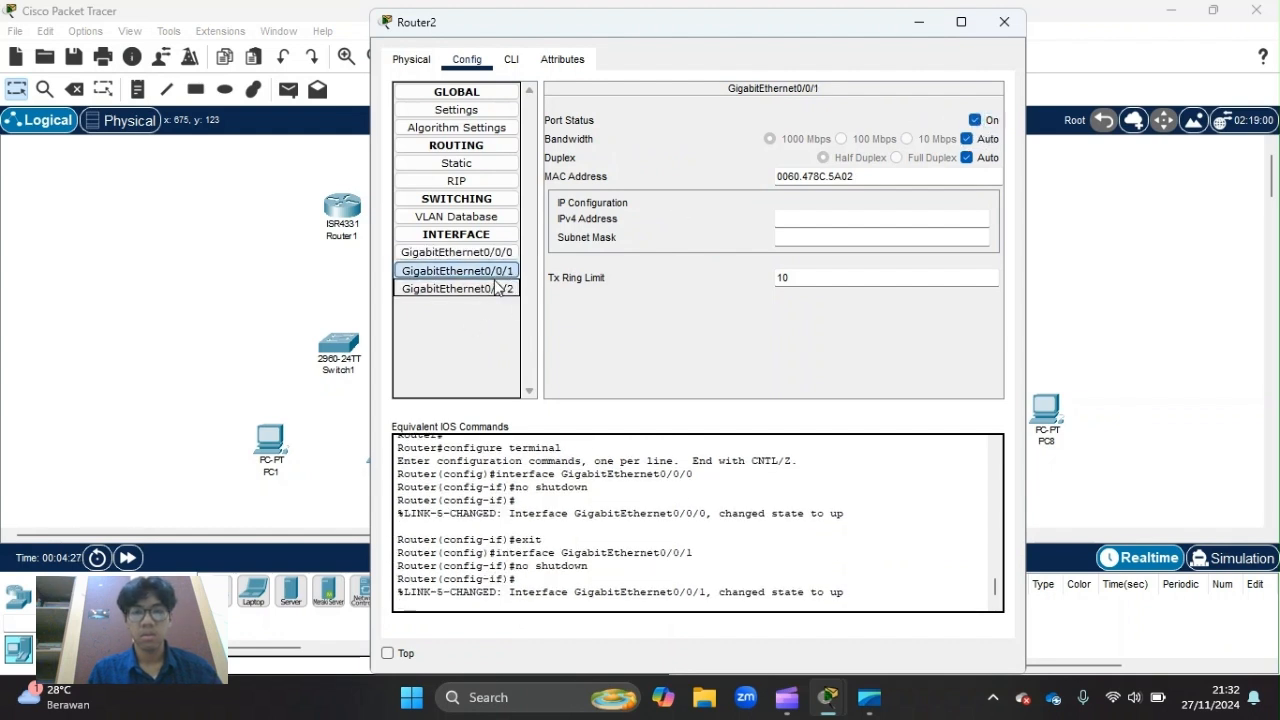
{"action": "left_click", "coordinate": [975, 120]}
{"action": "left_click", "coordinate": [1004, 22]}
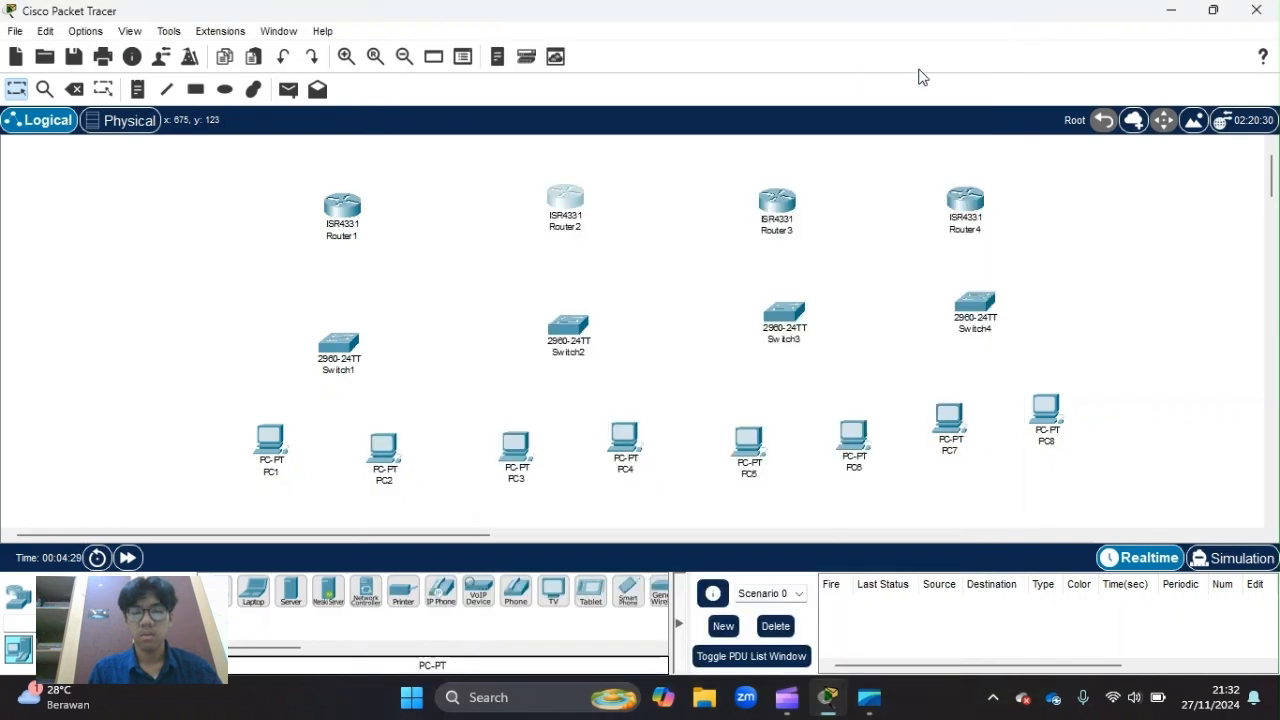
Turn on the port status of Router3's GigabitEthernet0/0/0, GigabitEthernet0/0/1 and GigabitEthernet0/0/2 interfaces
{"action": "left_click", "coordinate": [775, 210]}
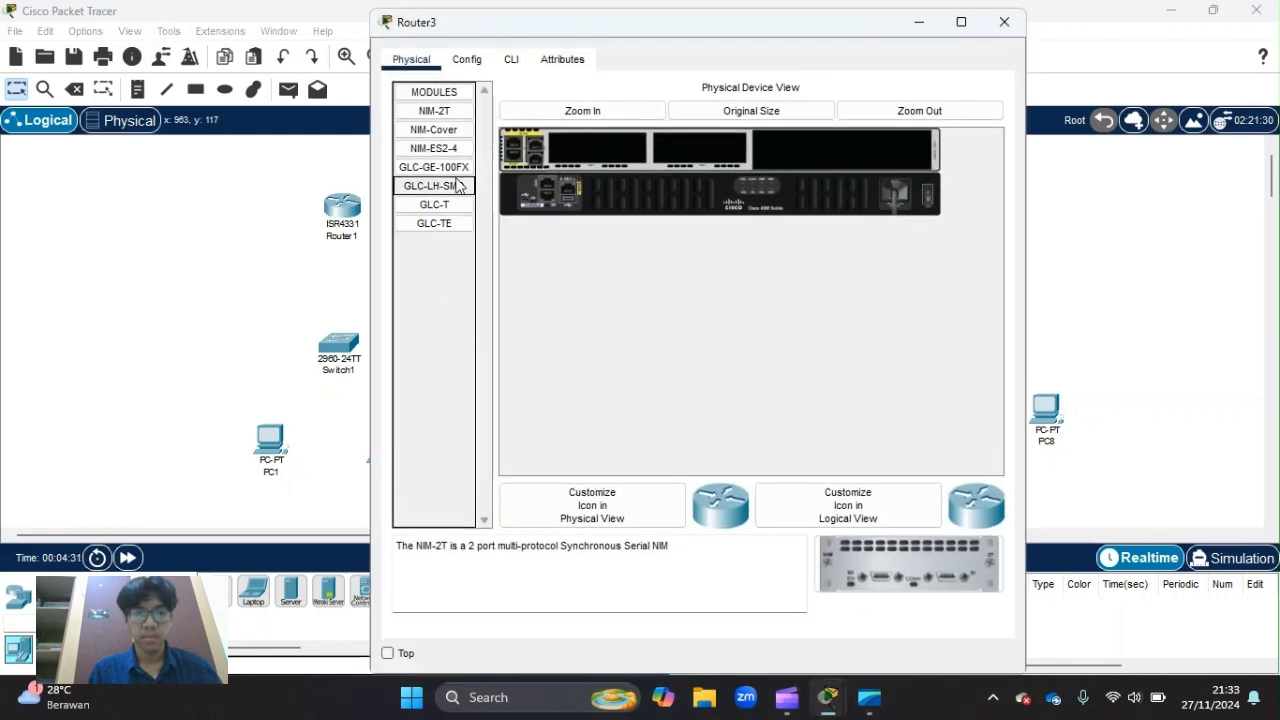
{"action": "left_click", "coordinate": [466, 59]}
{"action": "left_click", "coordinate": [466, 254]}
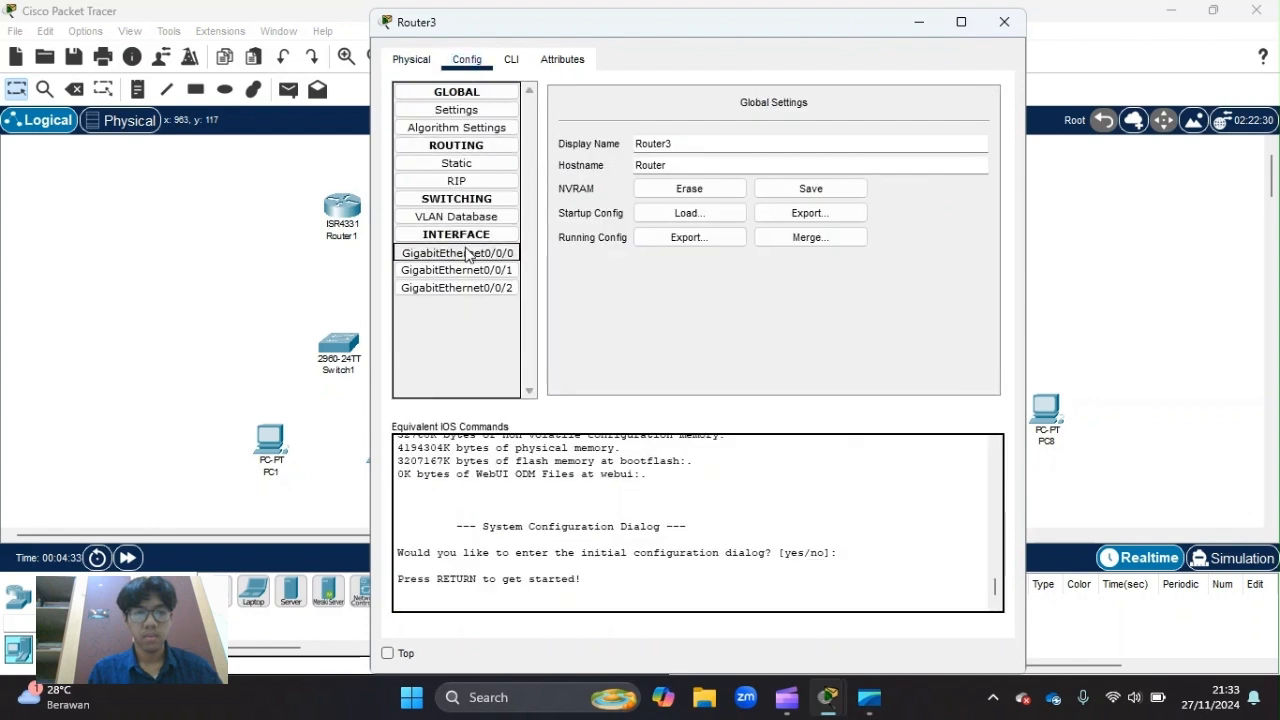
{"action": "left_click", "coordinate": [983, 121]}
{"action": "left_click", "coordinate": [460, 270]}
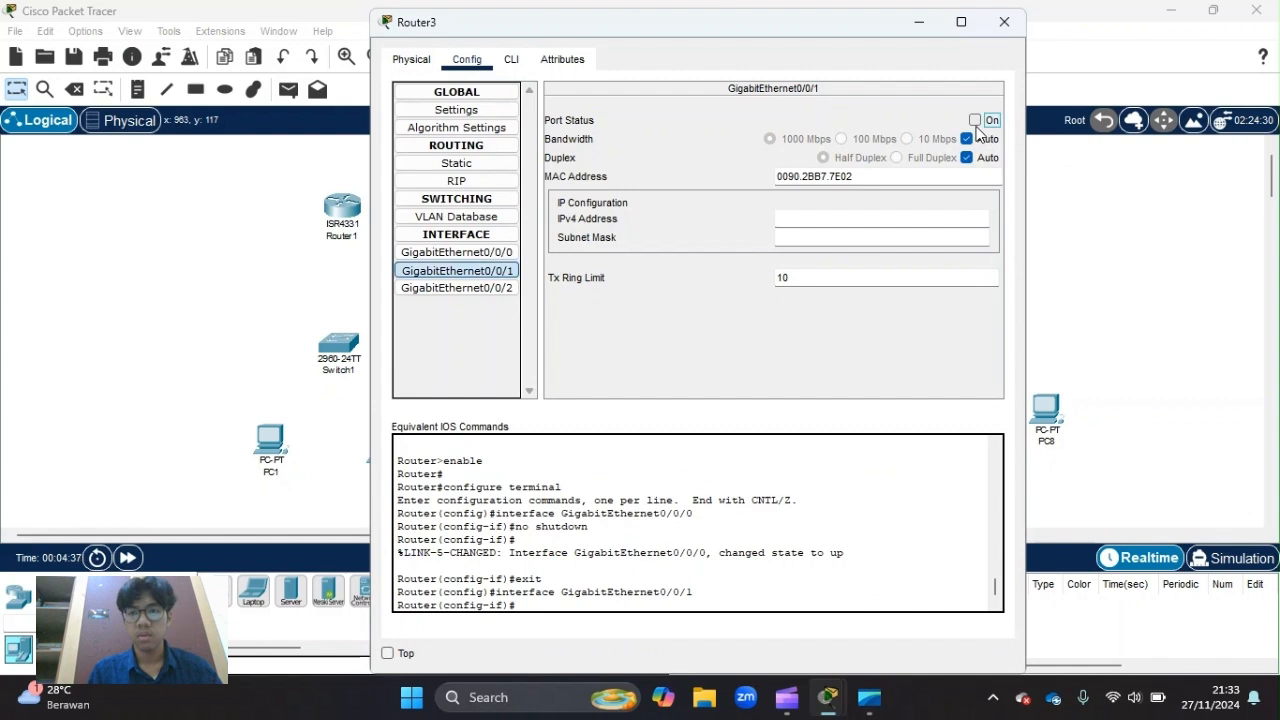
{"action": "left_click", "coordinate": [976, 122]}
{"action": "left_click", "coordinate": [479, 290]}
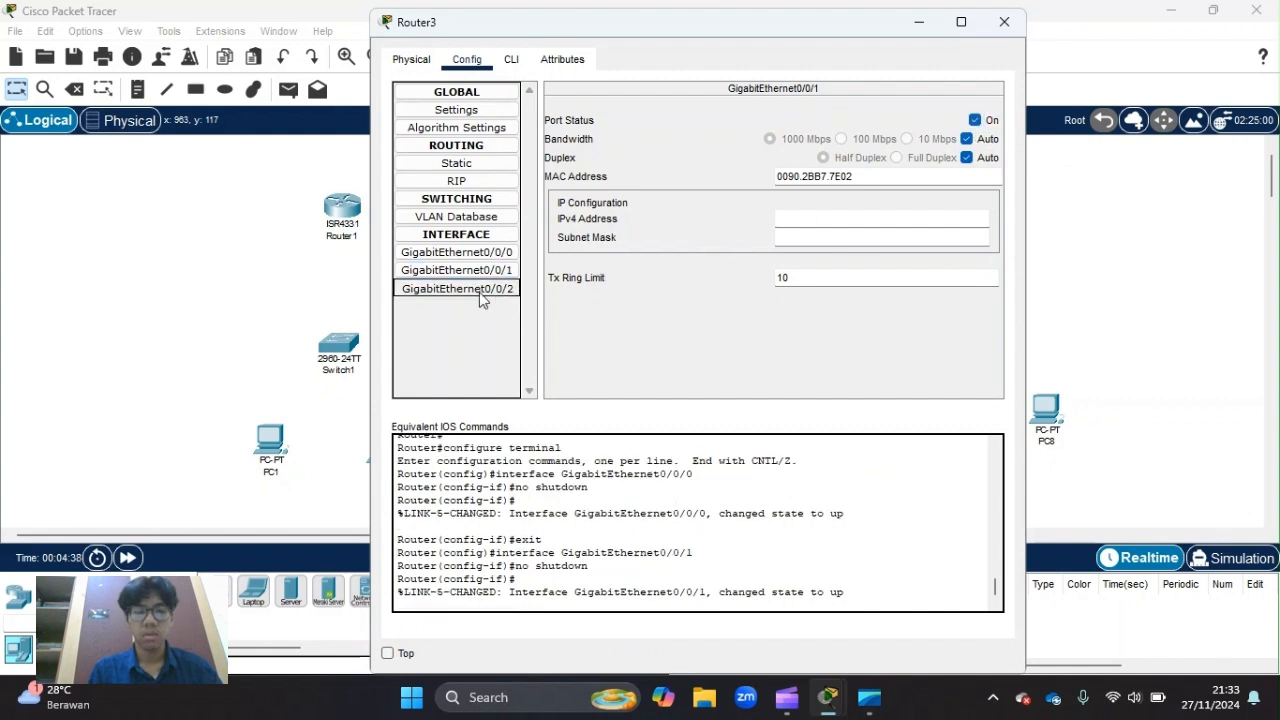
{"action": "left_click", "coordinate": [976, 121]}
{"action": "left_click", "coordinate": [1004, 21]}
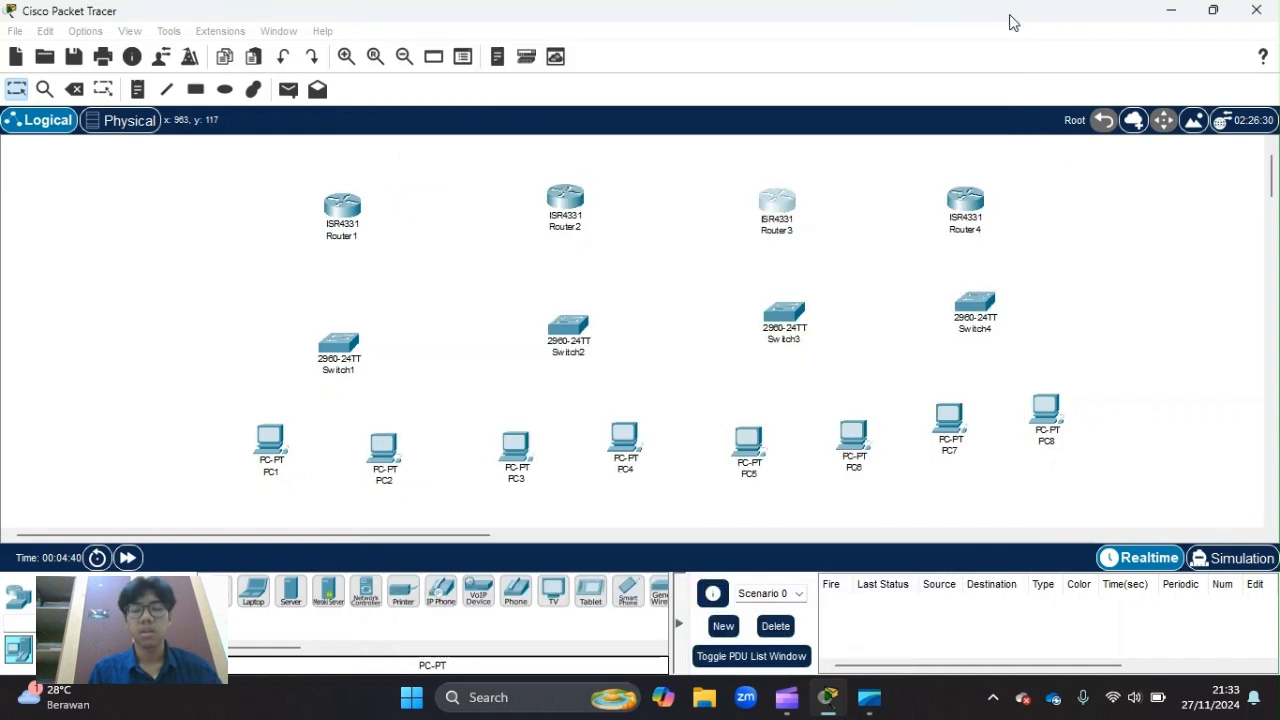
Turn on the port status of Router4's GigabitEthernet0/0/0, GigabitEthernet0/0/1 and GigabitEthernet0/0/2 interfaces
{"action": "left_click", "coordinate": [965, 197]}
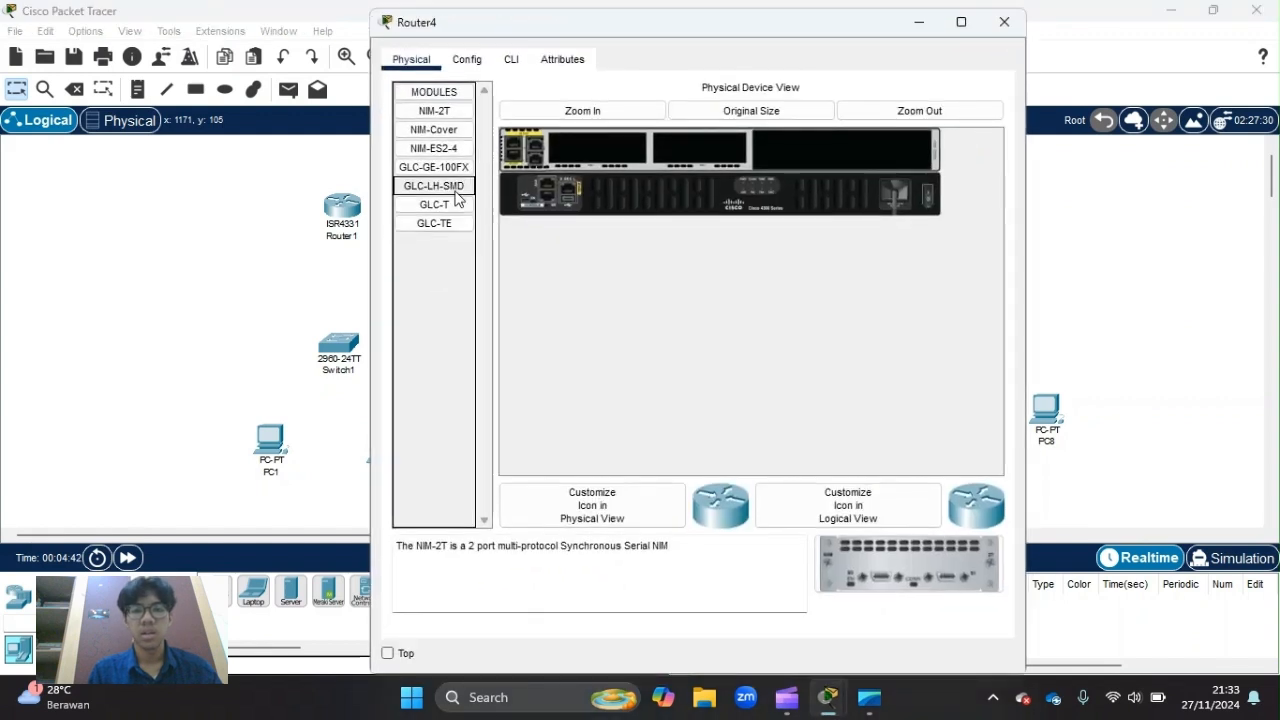
{"action": "left_click", "coordinate": [466, 58]}
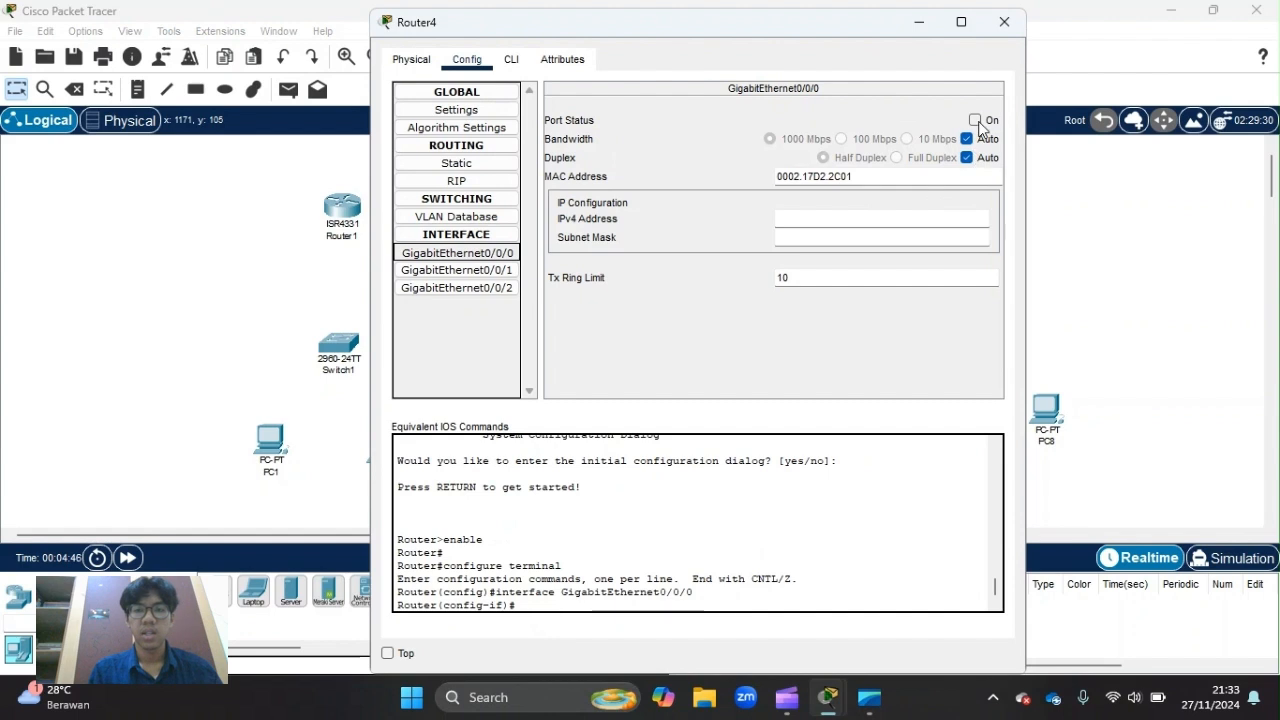
{"action": "left_click", "coordinate": [976, 120]}
{"action": "left_click", "coordinate": [467, 272]}
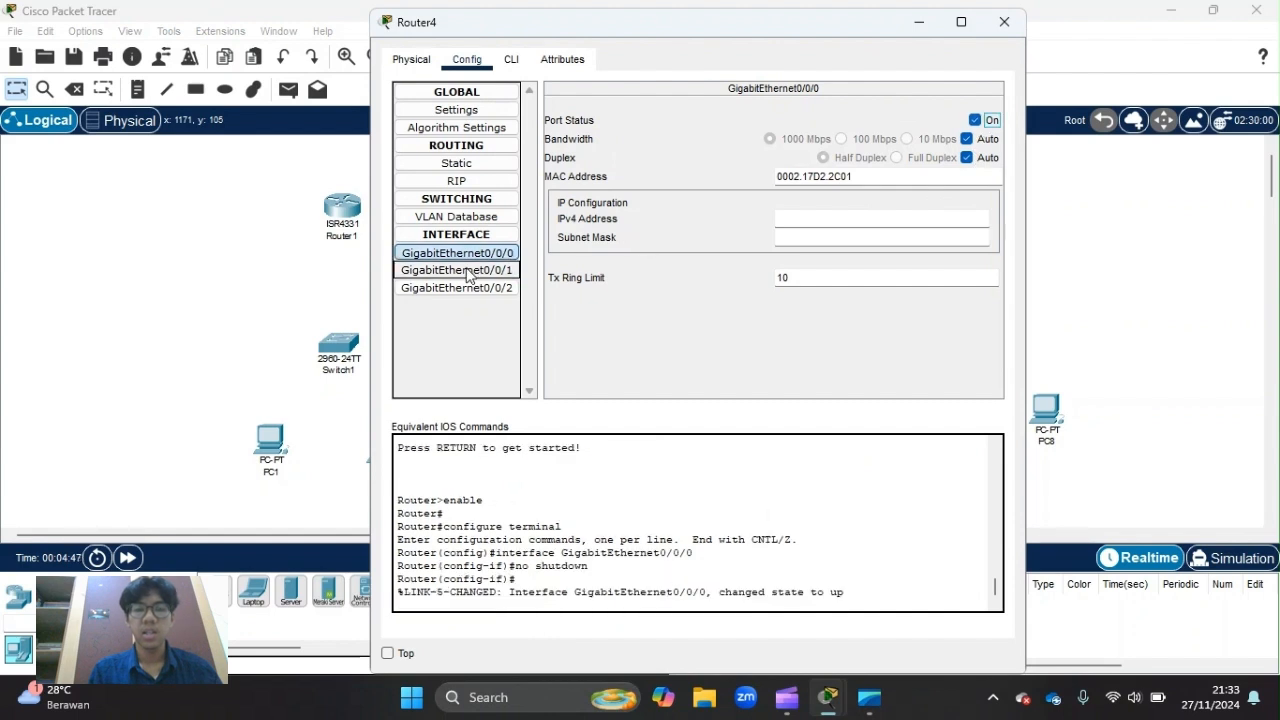
{"action": "left_click", "coordinate": [976, 120]}
{"action": "left_click", "coordinate": [467, 288]}
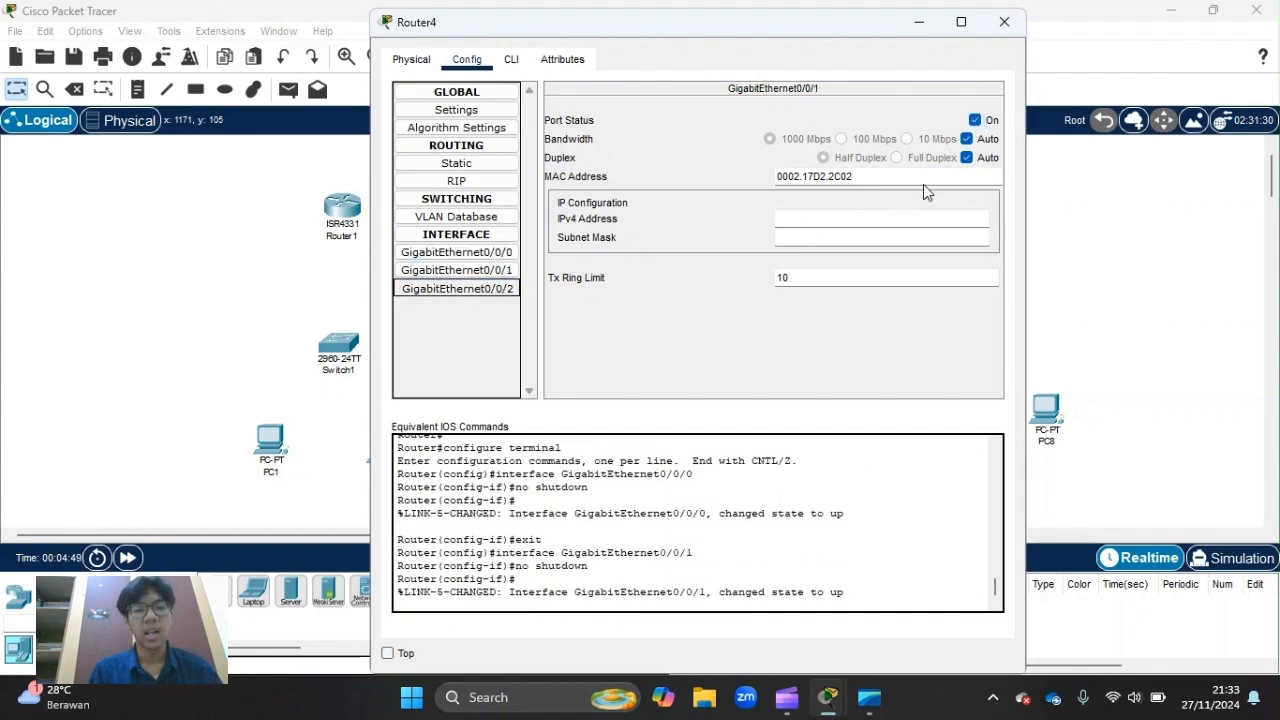
{"action": "left_click", "coordinate": [976, 120]}
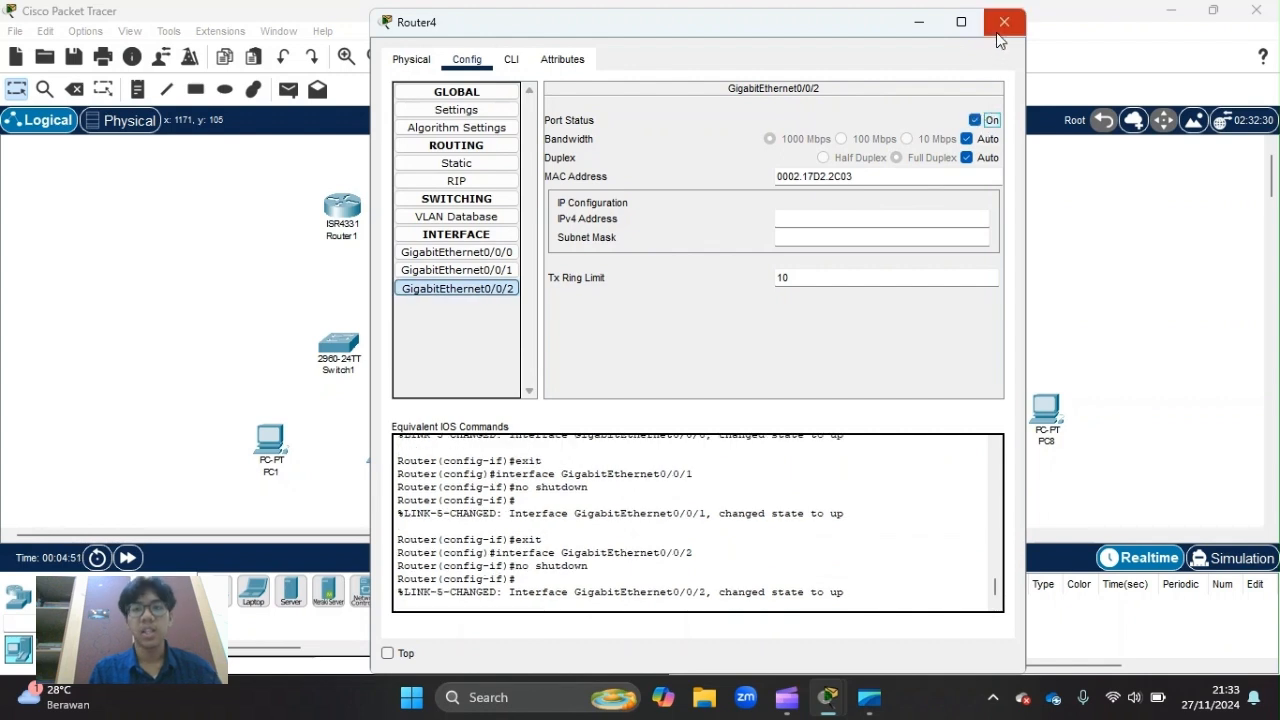
{"action": "left_click", "coordinate": [1000, 22]}
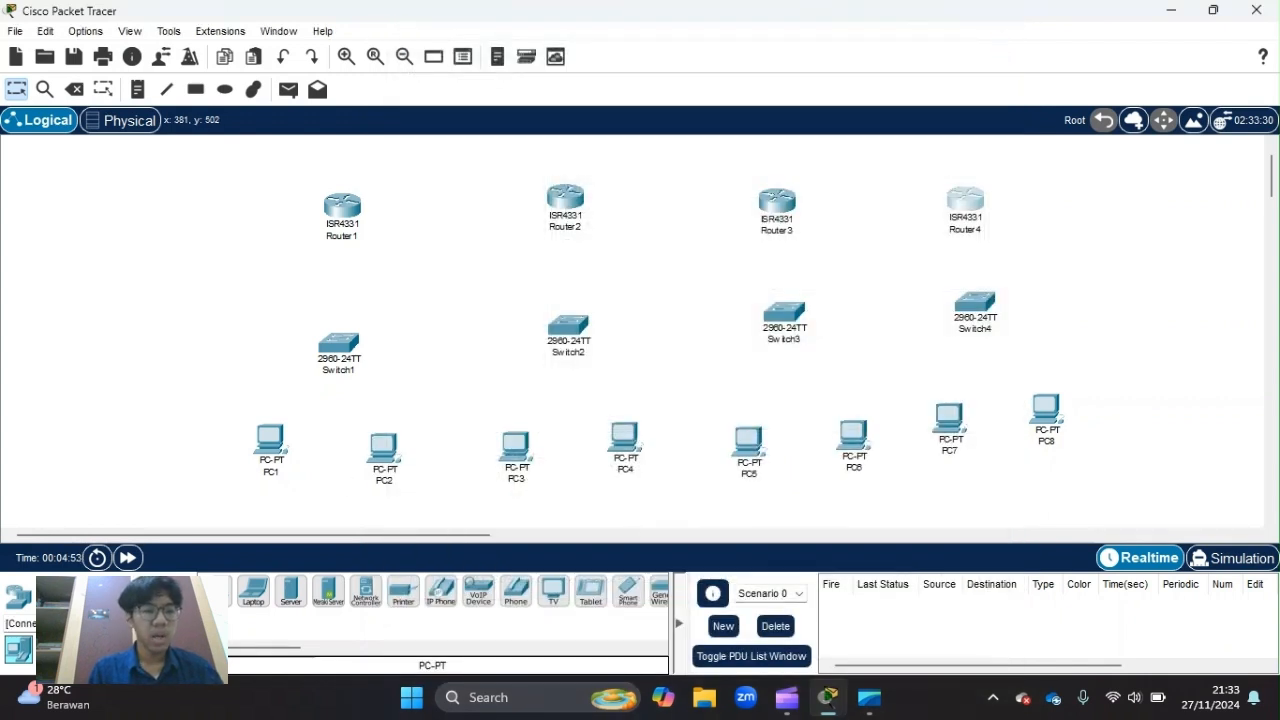
Connect PC1 and PC2 to Switch1, and Switch1 to Router1, using the automatically chosen connection type
{"action": "left_click", "coordinate": [18, 650]}
{"action": "left_click", "coordinate": [215, 592]}
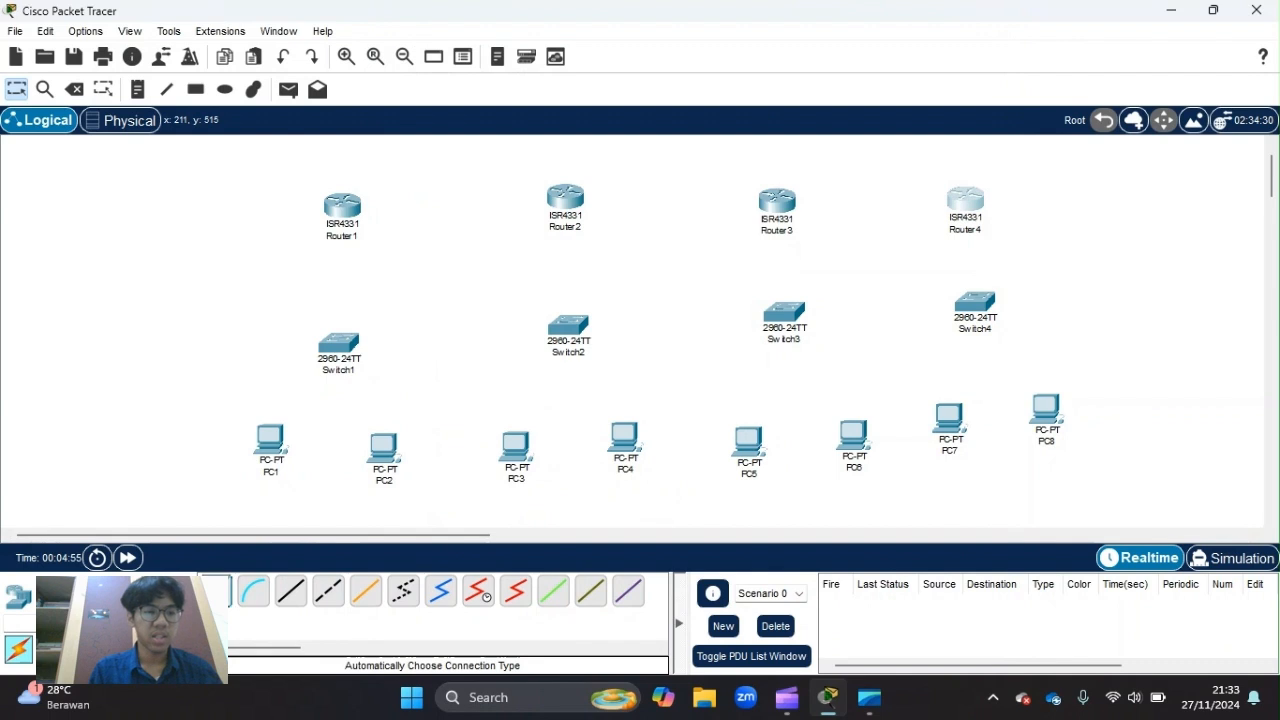
{"action": "left_click", "coordinate": [271, 440]}
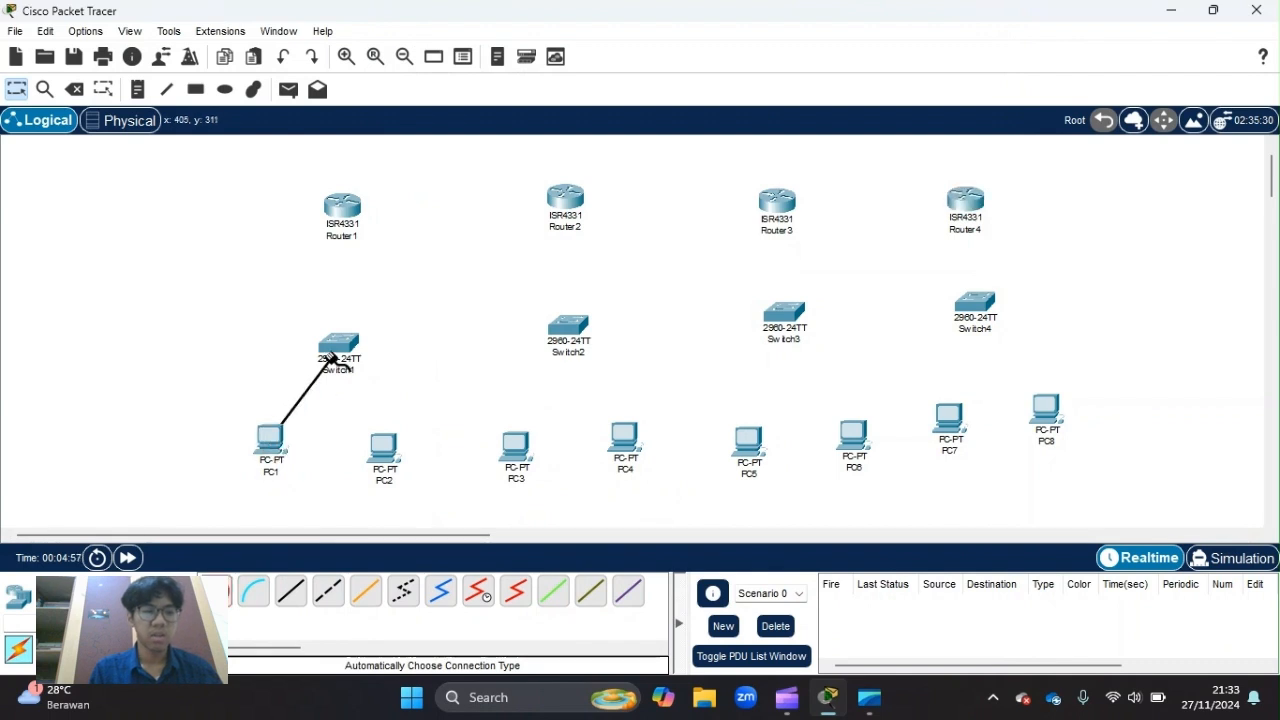
{"action": "left_click", "coordinate": [331, 357]}
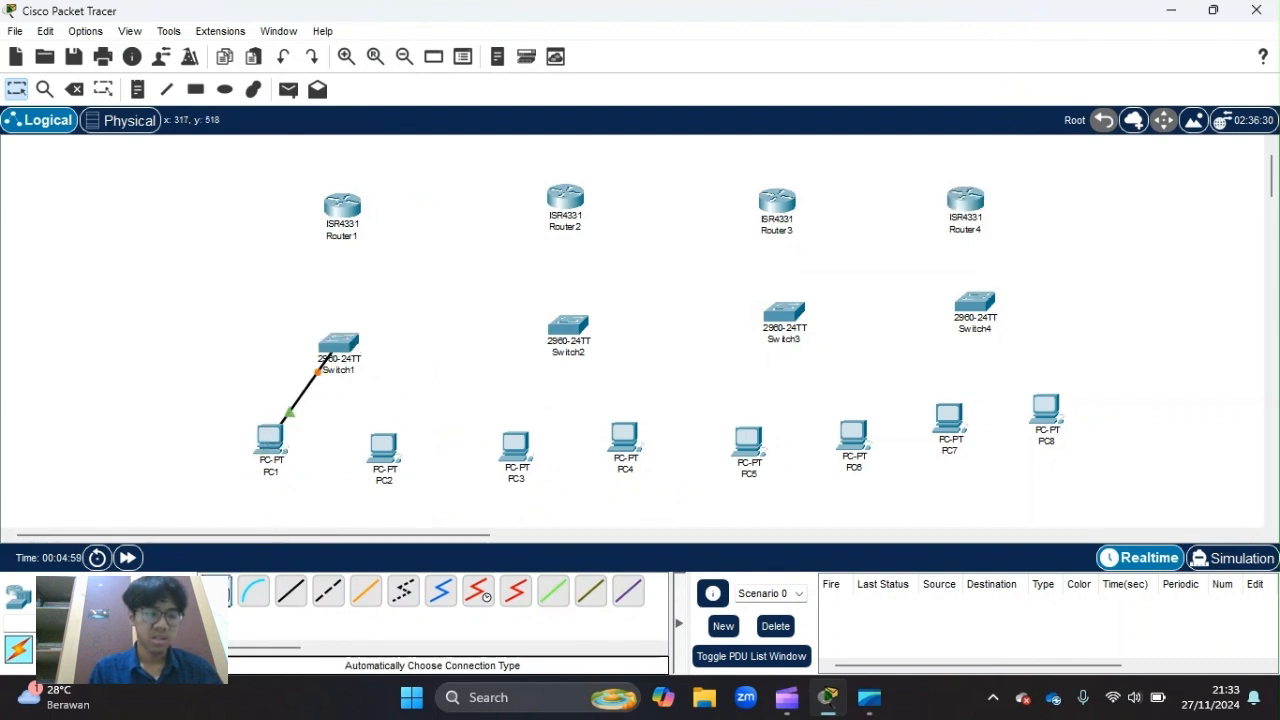
{"action": "left_click", "coordinate": [383, 445]}
{"action": "left_click", "coordinate": [350, 355]}
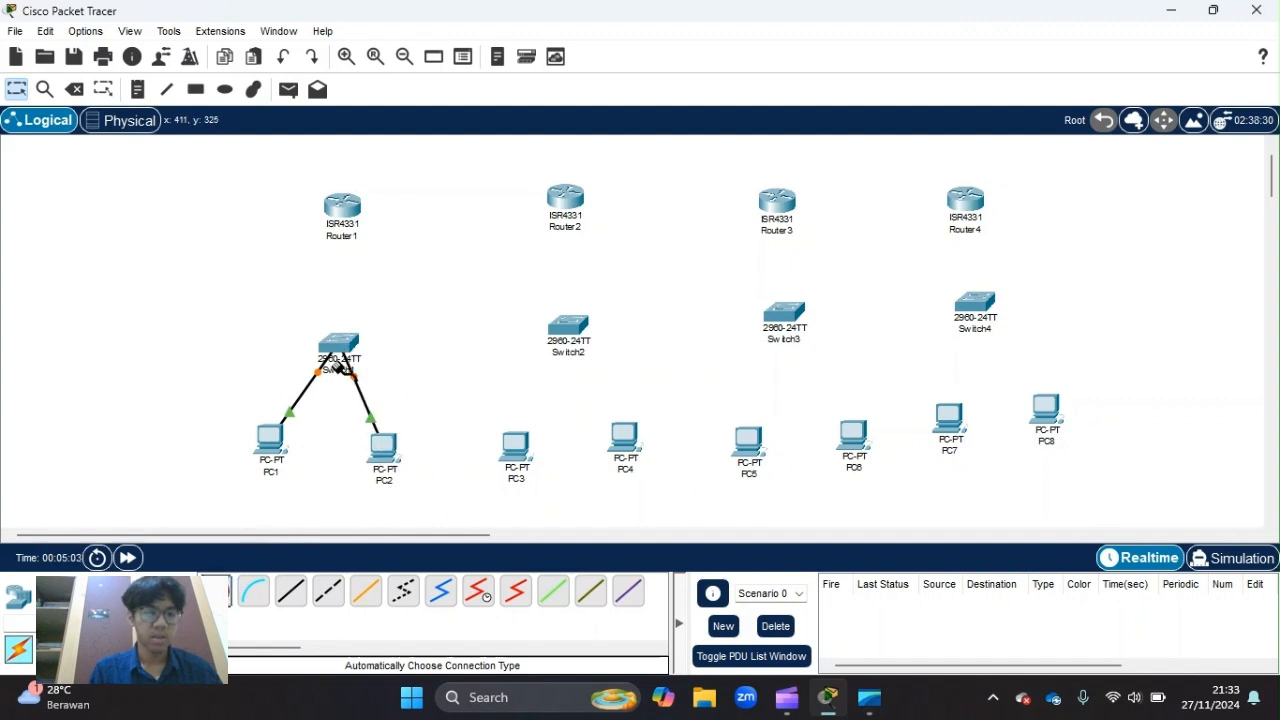
{"action": "left_click", "coordinate": [342, 338]}
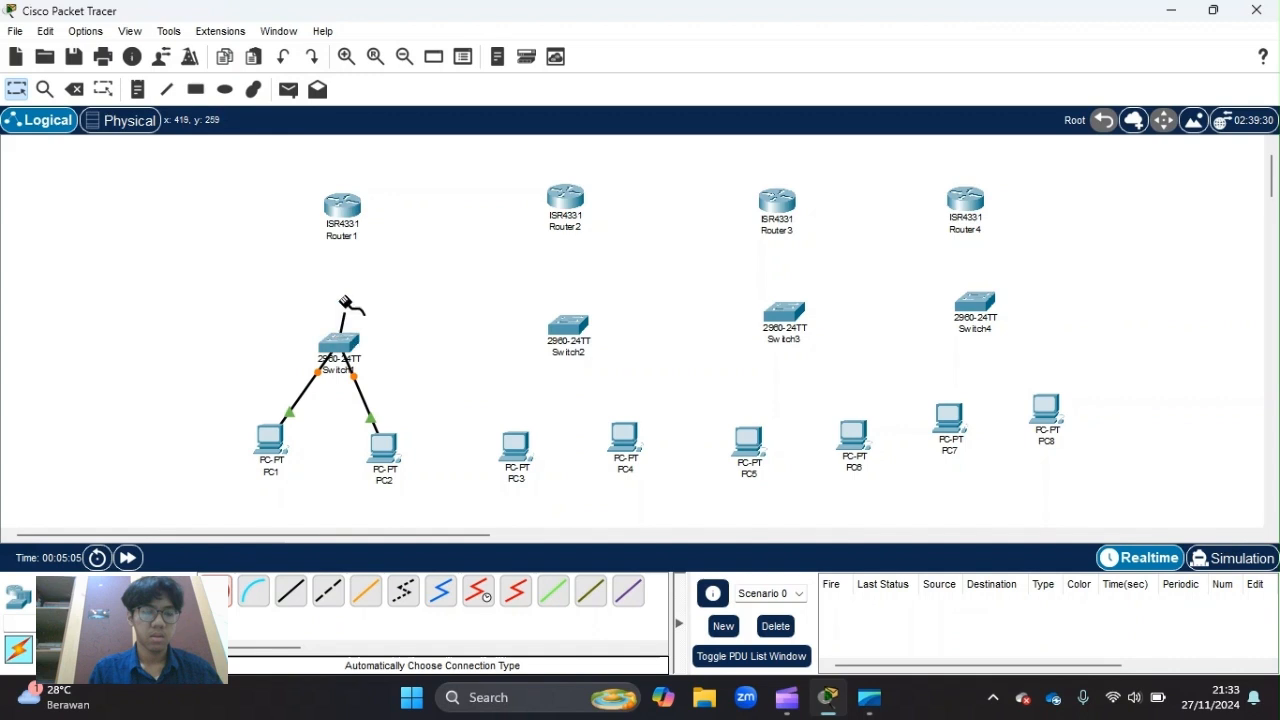
{"action": "left_click", "coordinate": [342, 206]}
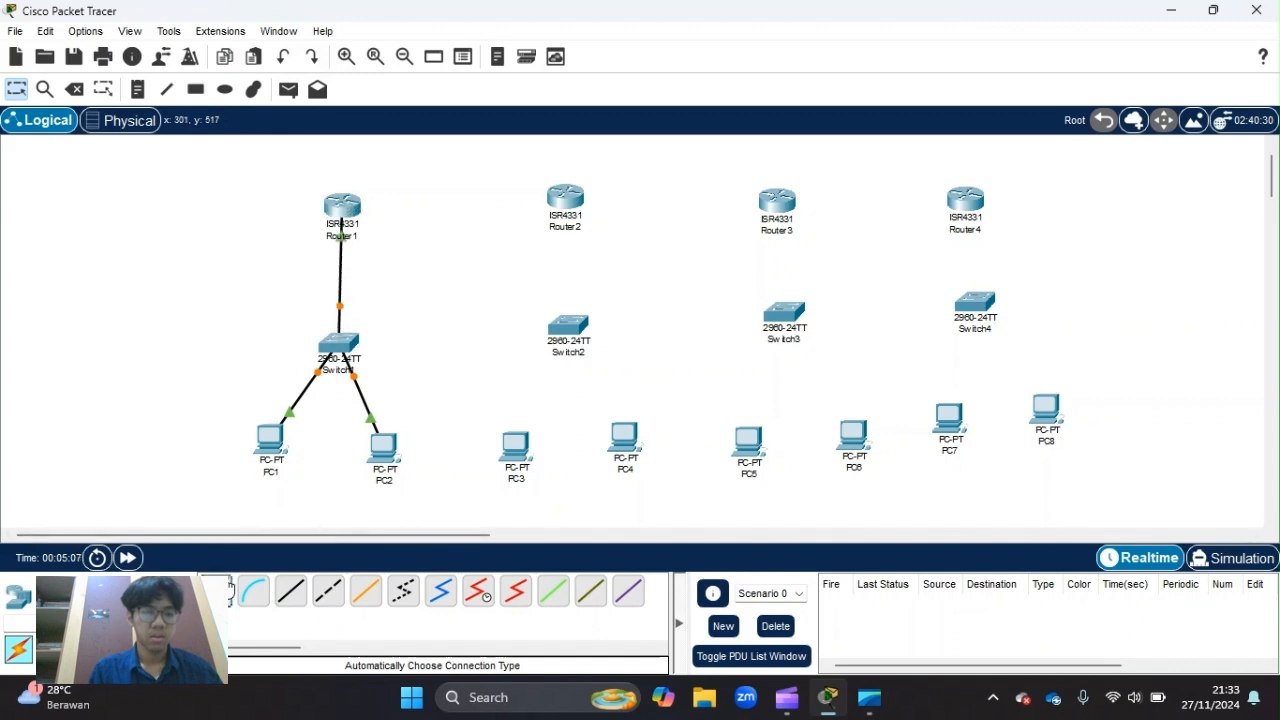
Link the four routers in a chain from Router1 through Router2 and Router3 to Router4 with automatically chosen cables
{"action": "left_click", "coordinate": [342, 207]}
{"action": "left_click", "coordinate": [563, 200]}
{"action": "left_click", "coordinate": [565, 200]}
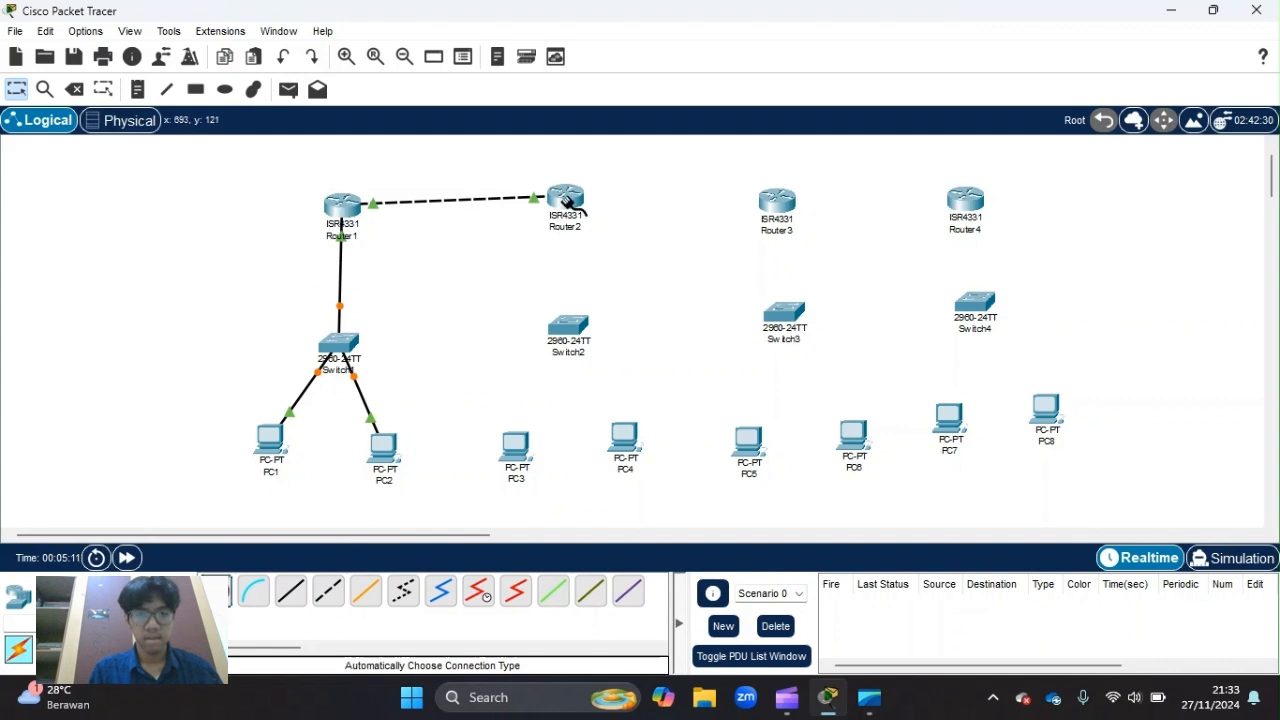
{"action": "left_click", "coordinate": [777, 201]}
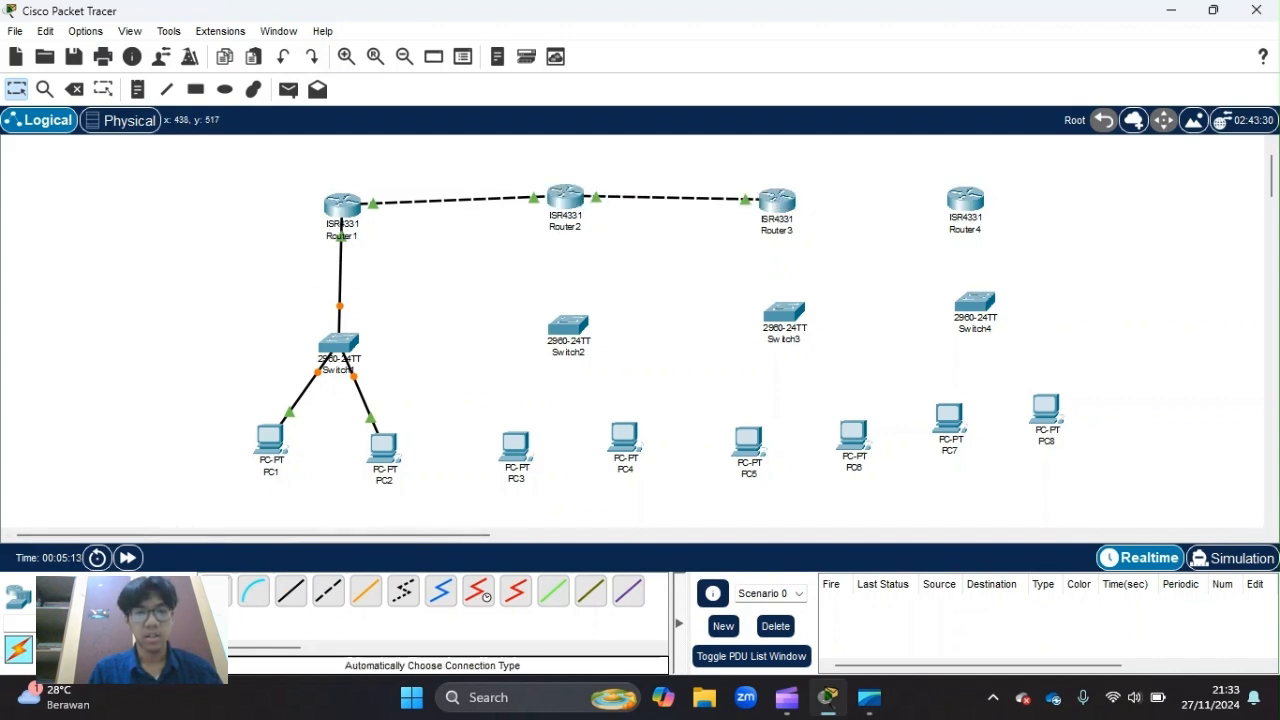
{"action": "left_click", "coordinate": [777, 201]}
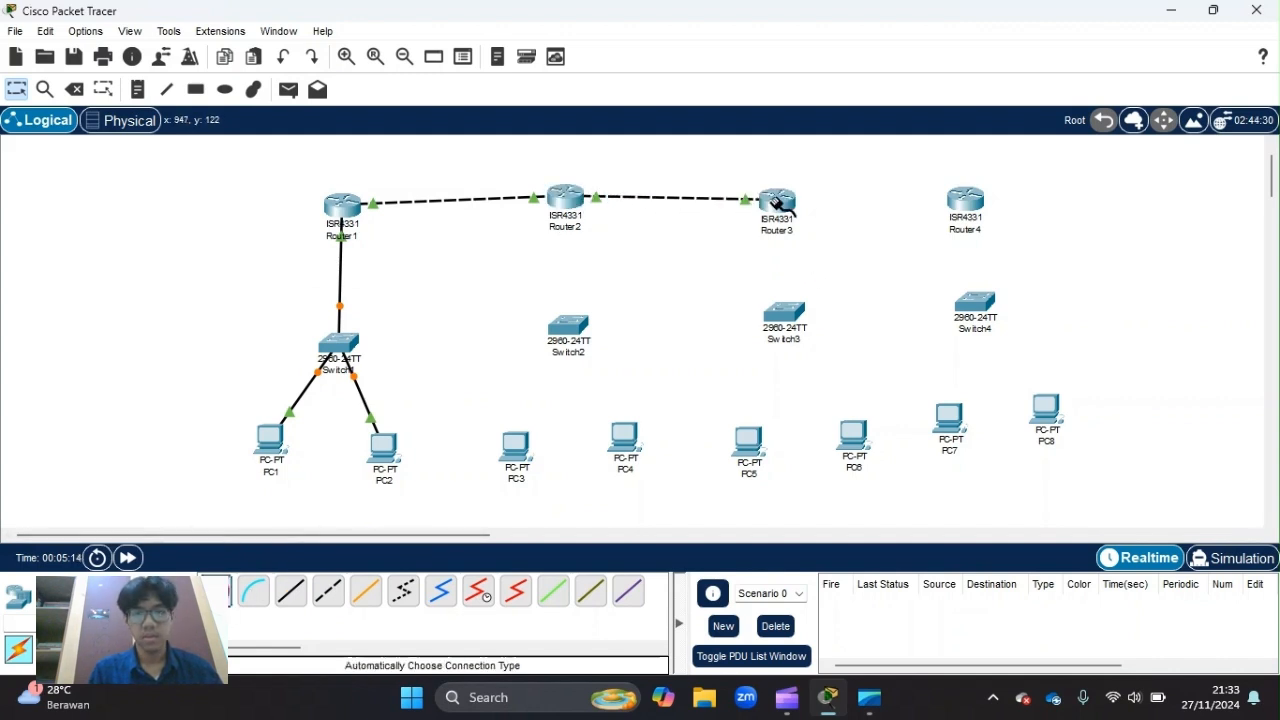
{"action": "left_click", "coordinate": [966, 201]}
Connect Router2 to Switch2, and PC3 and PC4 to Switch2, using the automatic connection type
{"action": "left_click", "coordinate": [224, 592]}
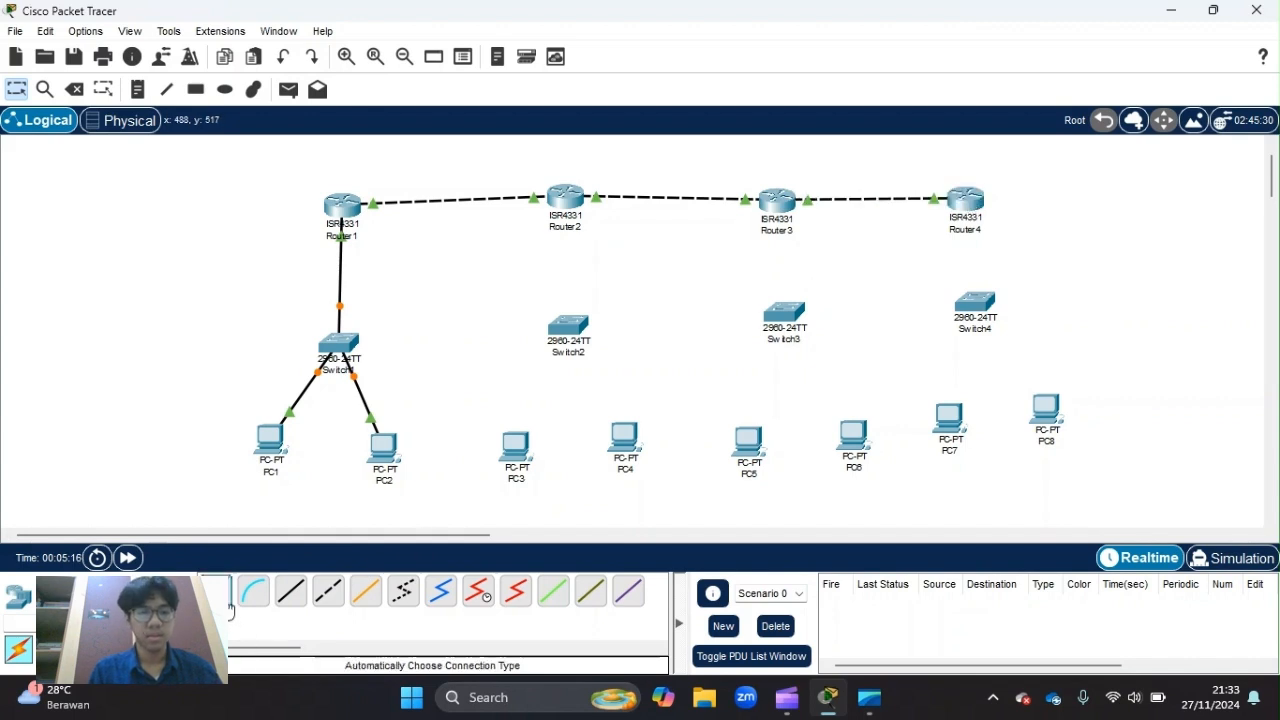
{"action": "left_click", "coordinate": [575, 208]}
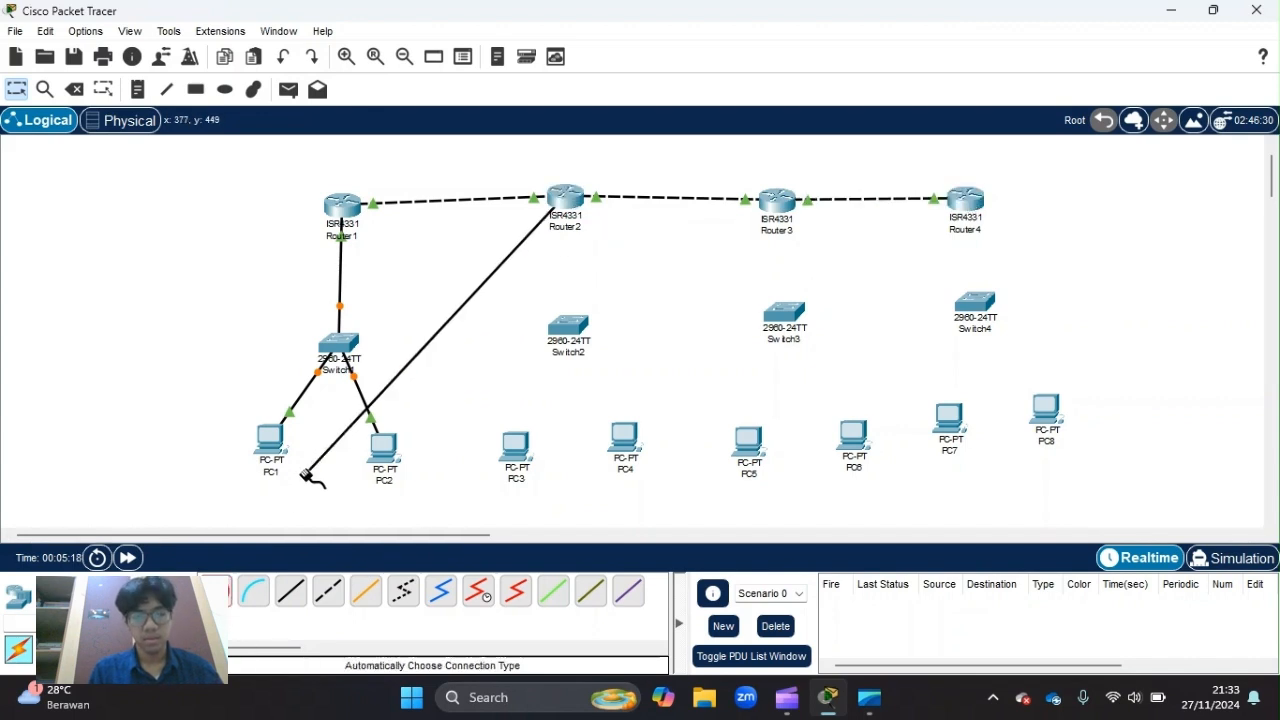
{"action": "left_click", "coordinate": [568, 326]}
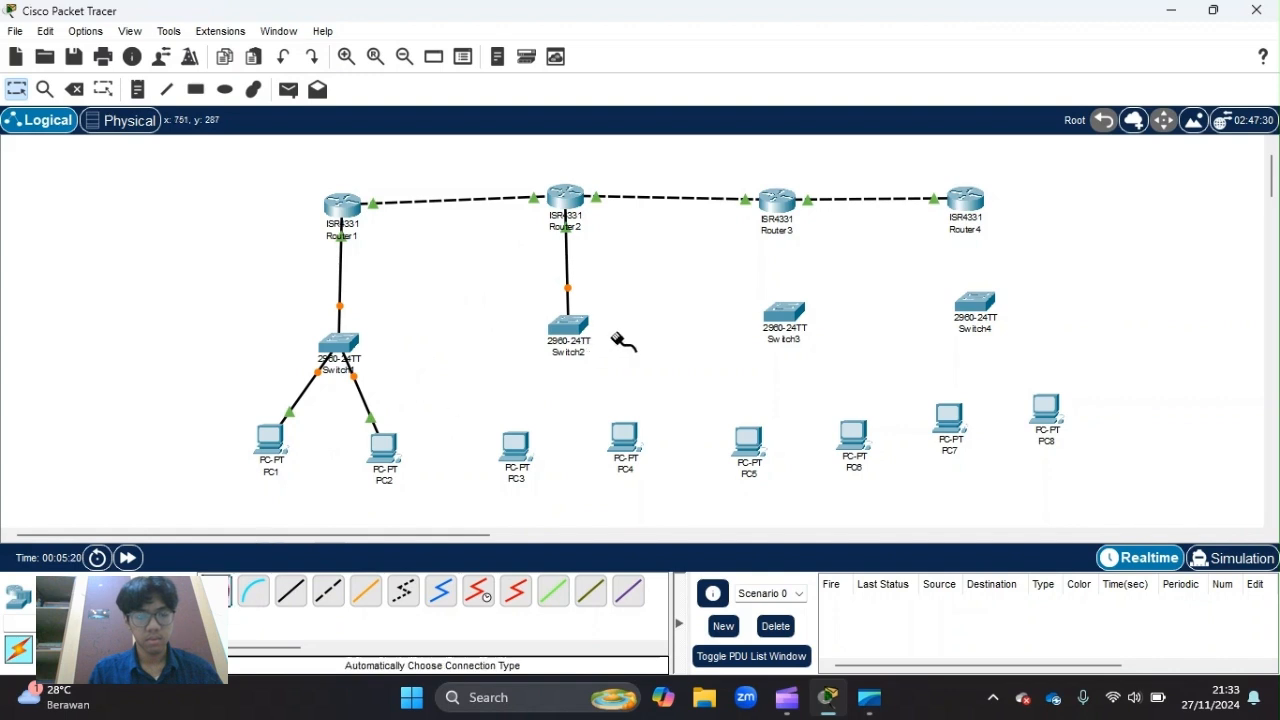
{"action": "left_click", "coordinate": [516, 444]}
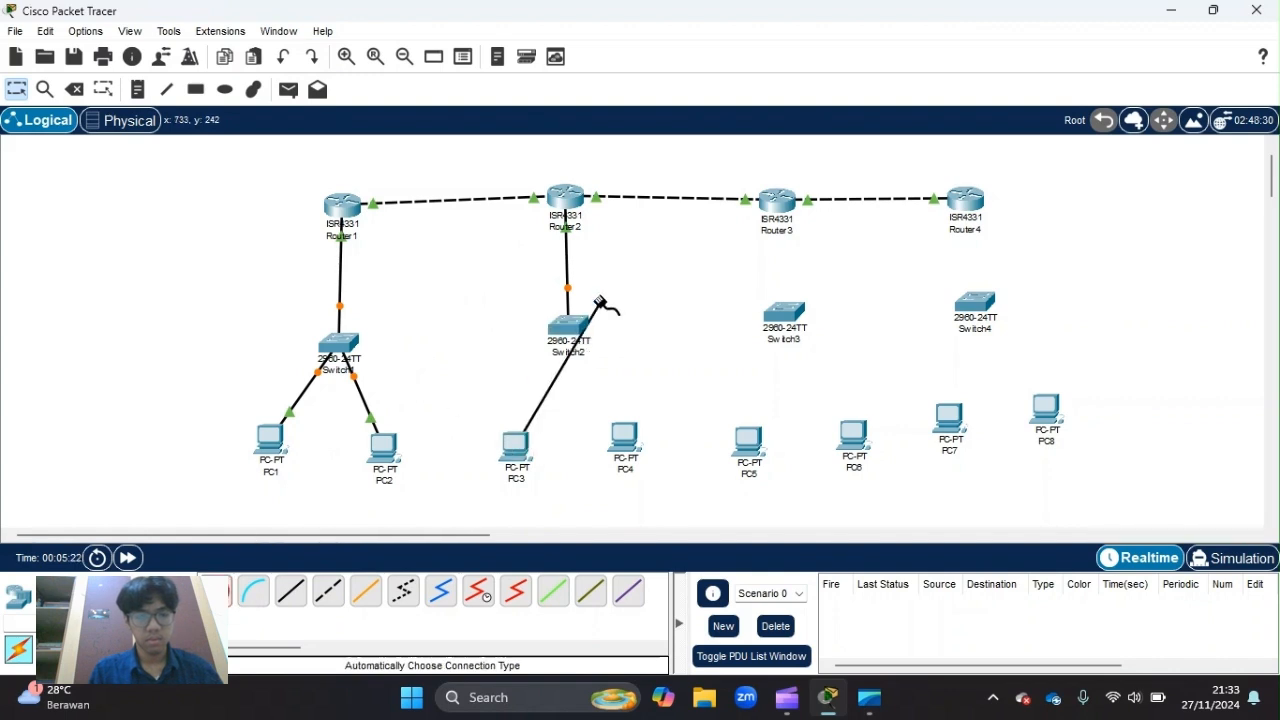
{"action": "left_click", "coordinate": [570, 323]}
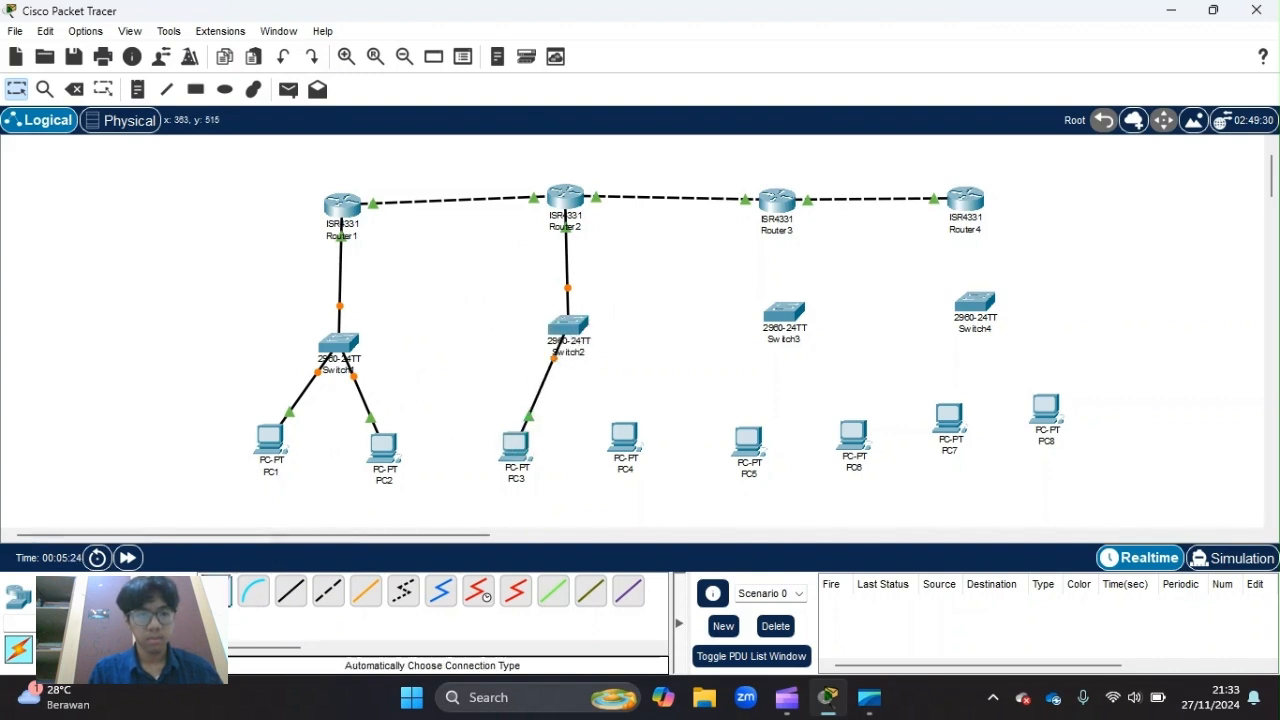
{"action": "left_click", "coordinate": [630, 425]}
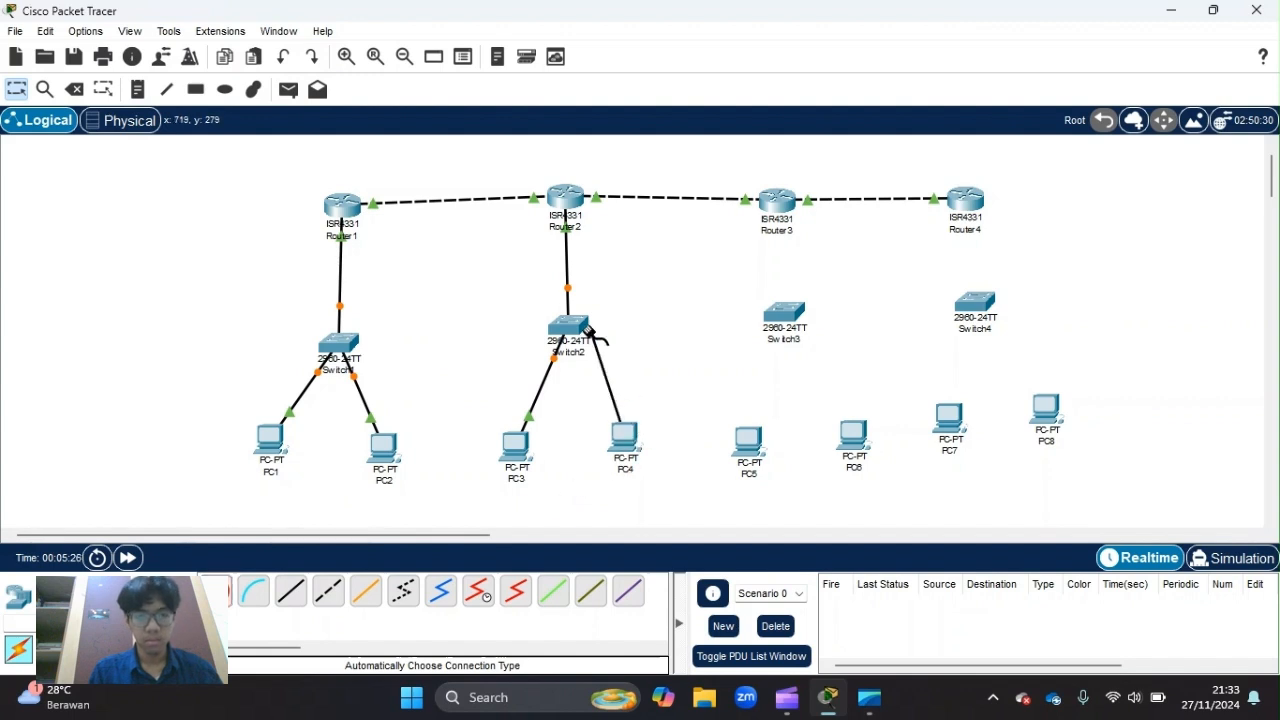
{"action": "left_click", "coordinate": [585, 333]}
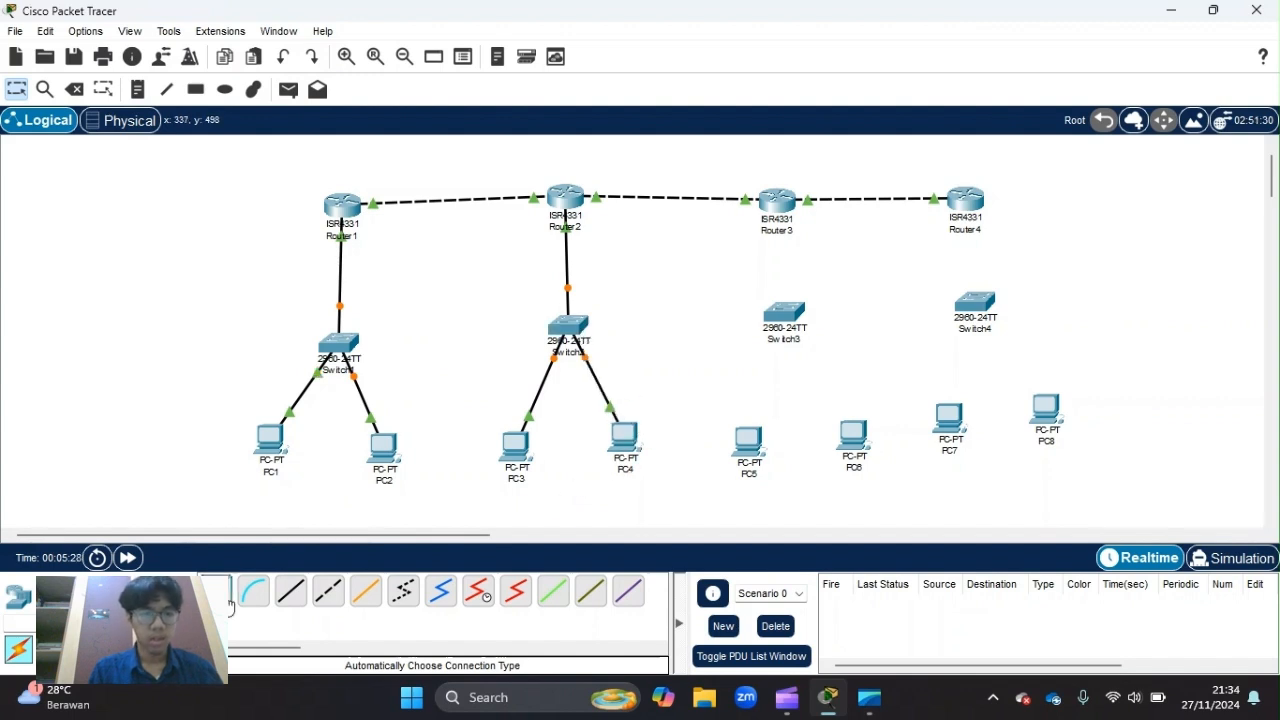
Connect Router3 to Switch3, and Switch3 to PC5 and PC6, using the automatic connection type
{"action": "left_click", "coordinate": [777, 200]}
{"action": "left_click", "coordinate": [790, 312]}
{"action": "left_click", "coordinate": [784, 312]}
{"action": "left_click", "coordinate": [752, 440]}
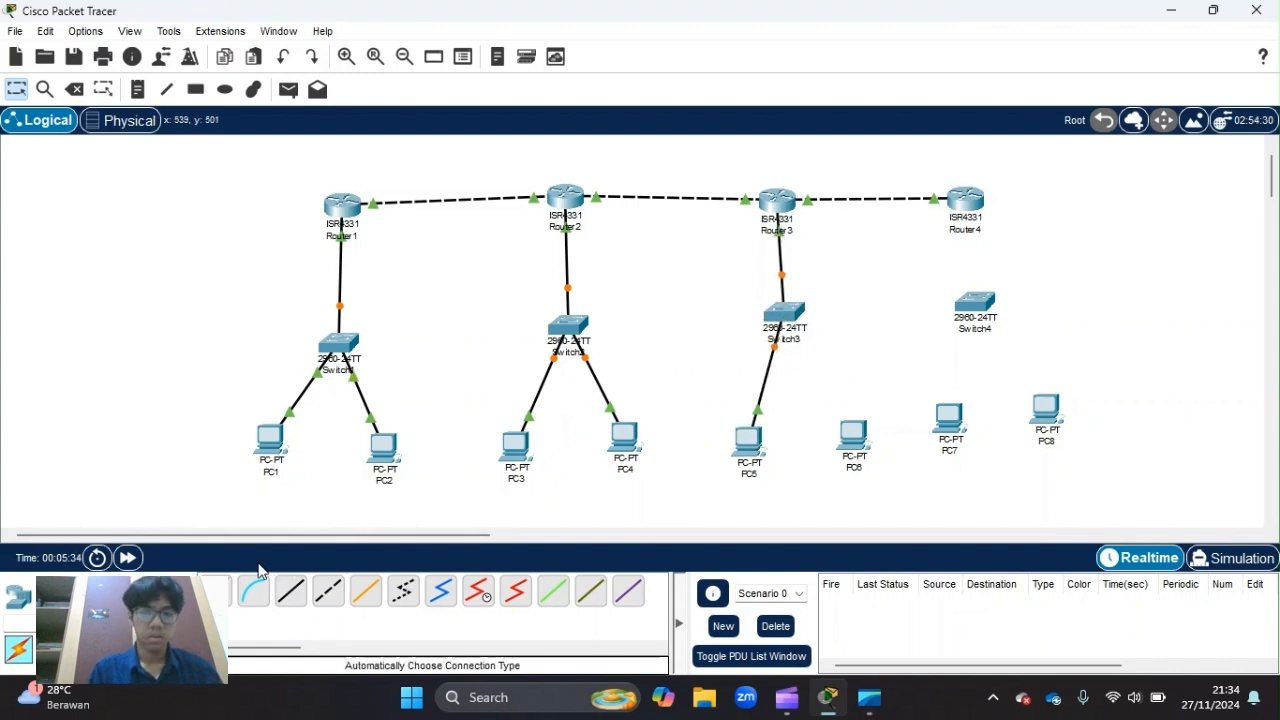
{"action": "left_click", "coordinate": [790, 312]}
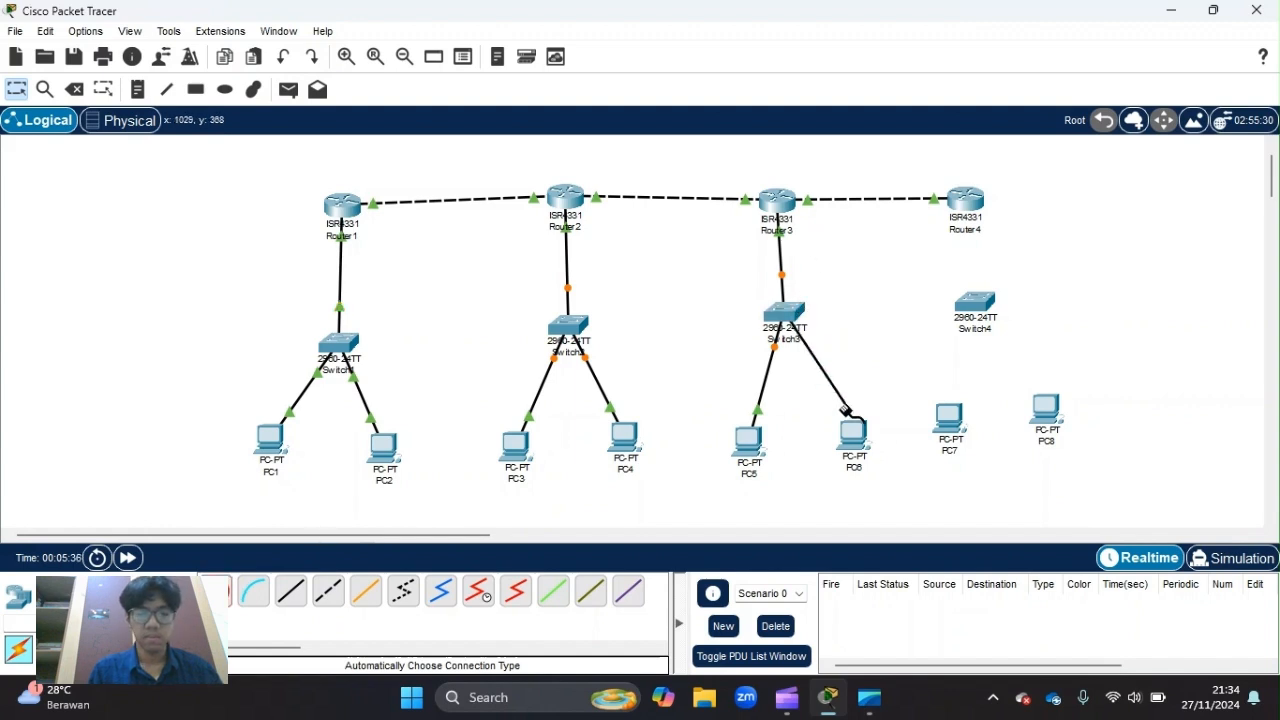
{"action": "left_click", "coordinate": [853, 438]}
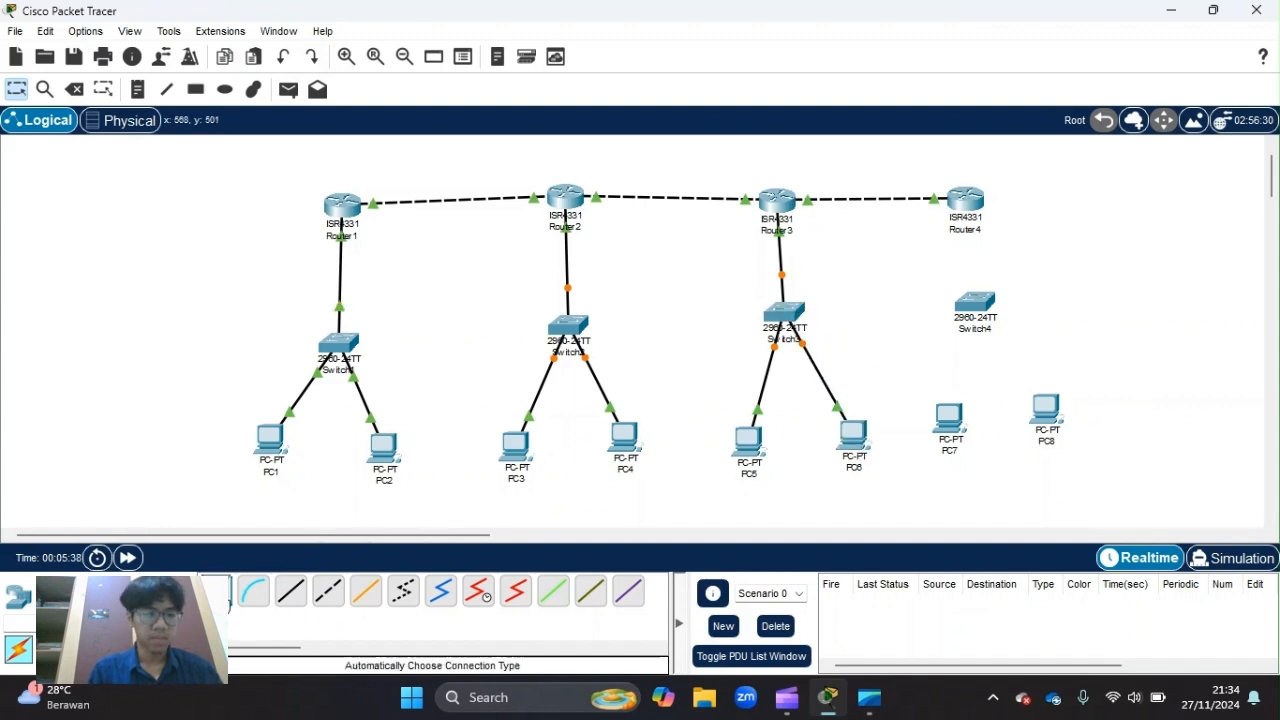
Connect Router4 to Switch4, and Switch4 to PC7 and PC8, using the automatic connection type
{"action": "left_click", "coordinate": [968, 210]}
{"action": "left_click", "coordinate": [974, 304]}
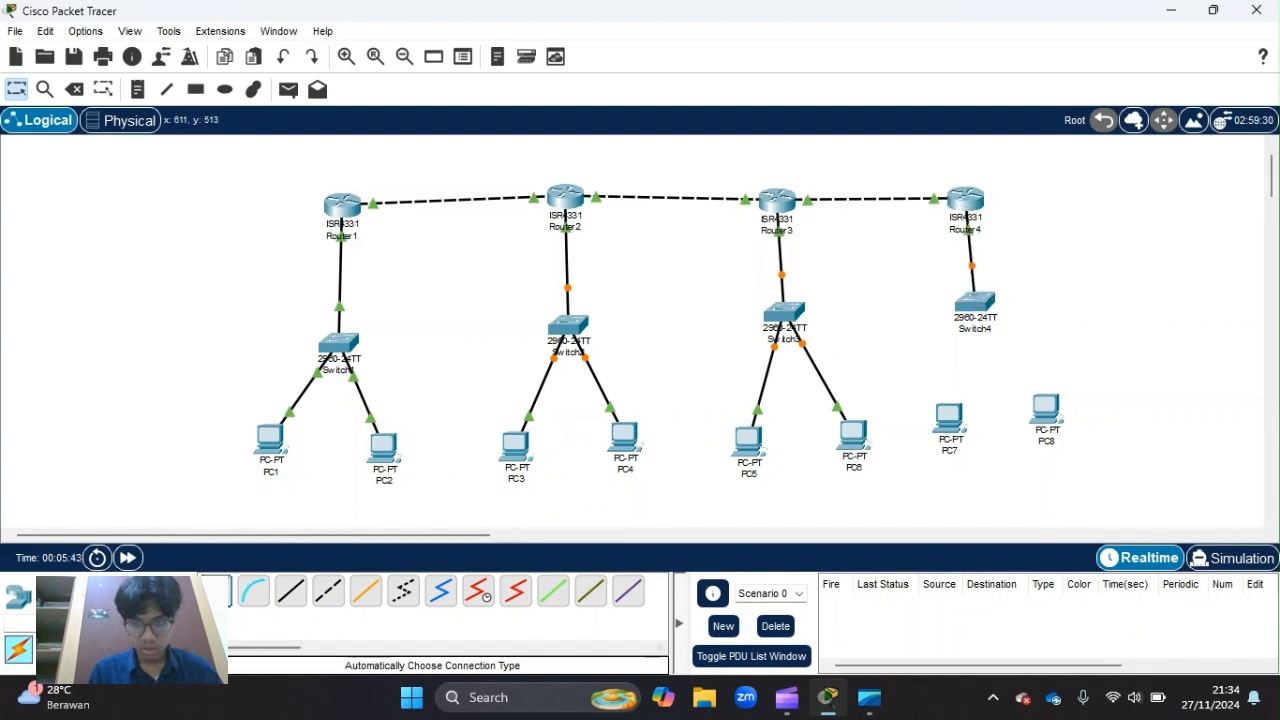
{"action": "left_click", "coordinate": [975, 305]}
{"action": "left_click", "coordinate": [950, 416]}
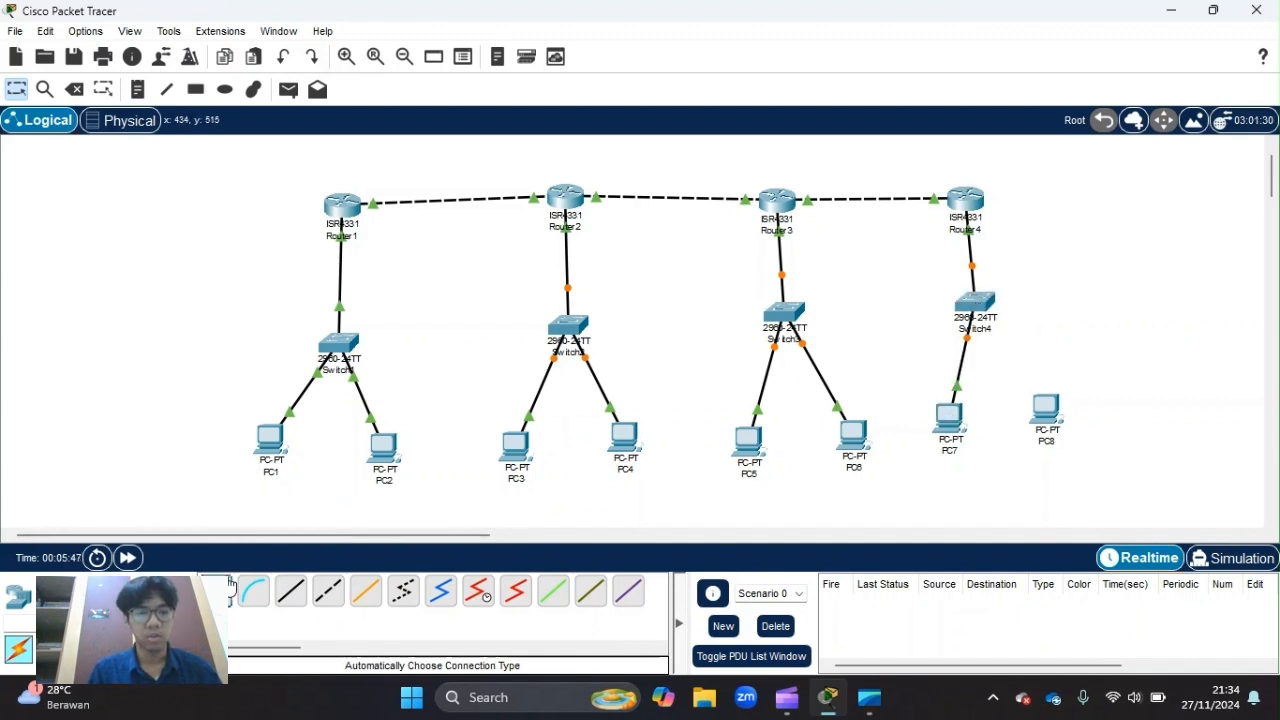
{"action": "left_click", "coordinate": [975, 302]}
{"action": "left_click", "coordinate": [1046, 408]}
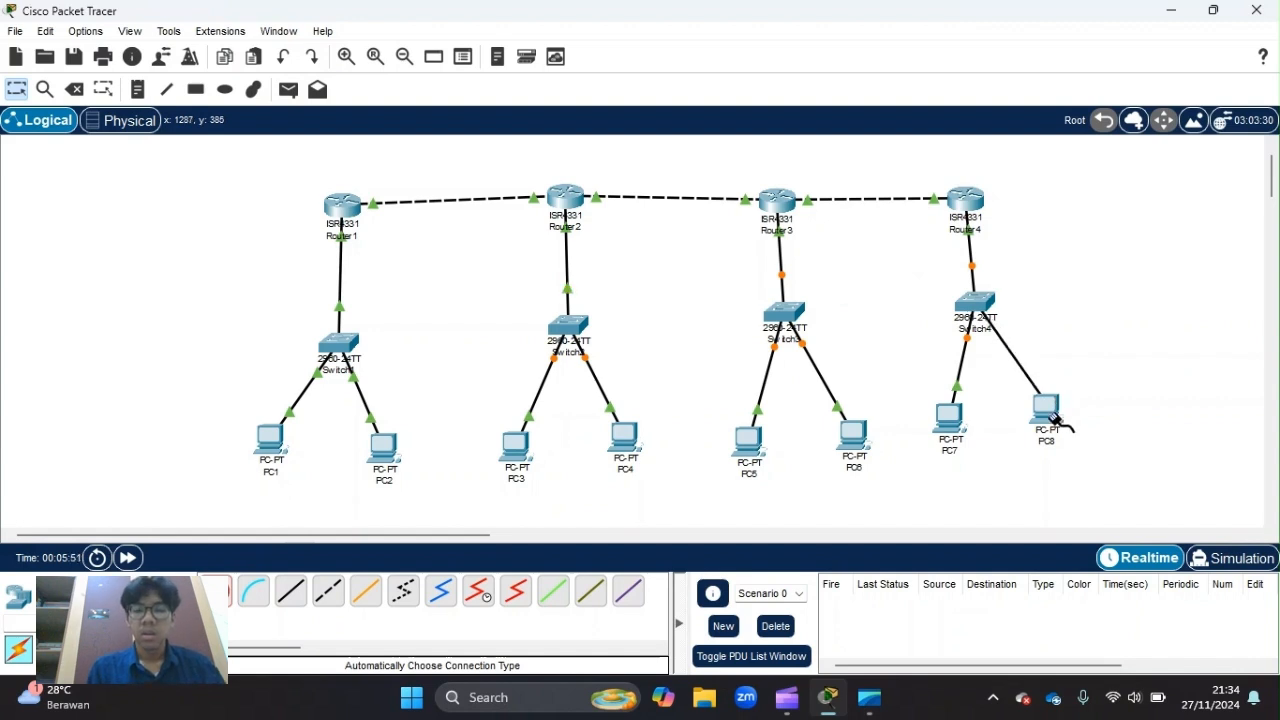
Check Router1's configuration window, its port summary and the port names on its link to Router2
{"action": "left_click", "coordinate": [343, 206]}
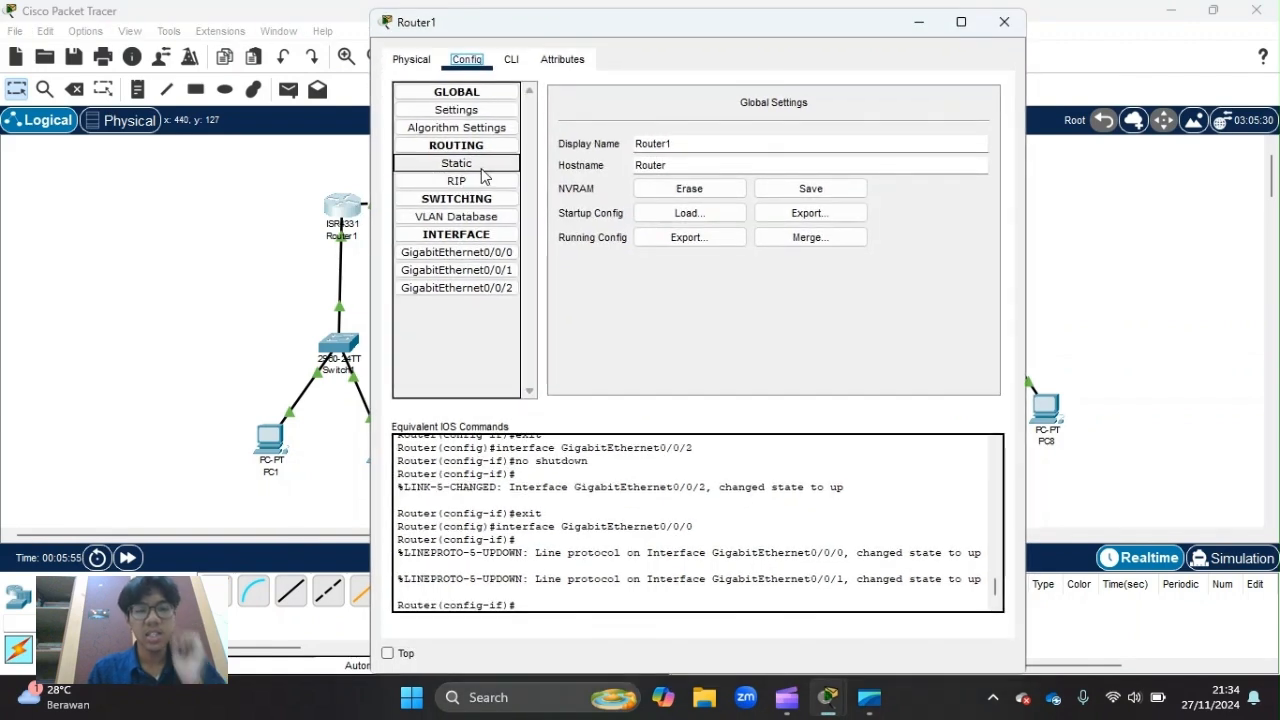
{"action": "left_click", "coordinate": [1003, 24]}
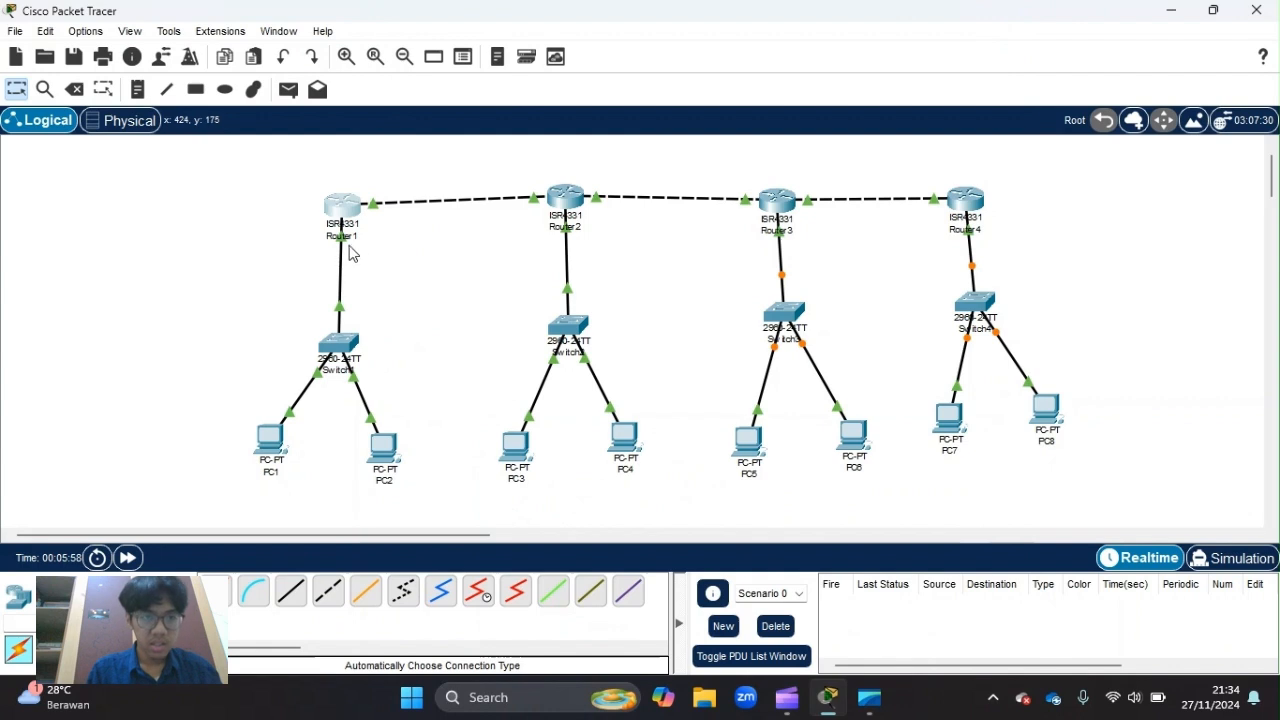
{"action": "mouse_move", "coordinate": [348, 245]}
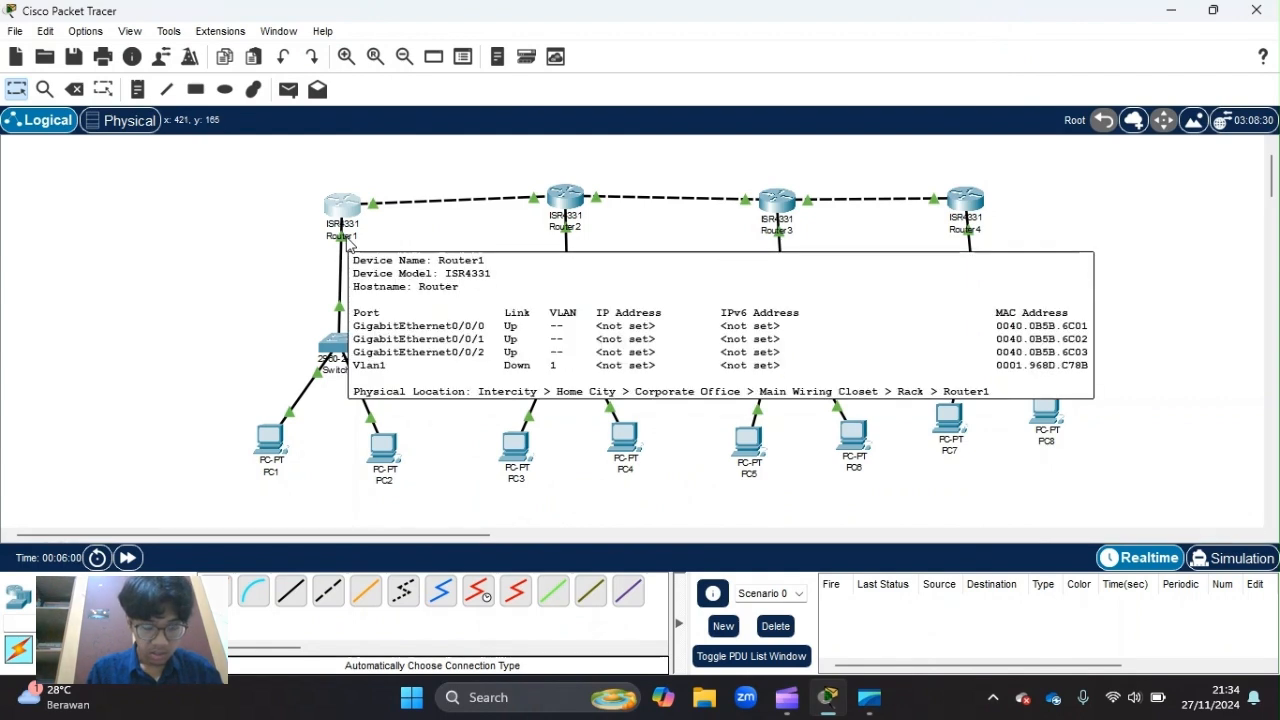
{"action": "mouse_move", "coordinate": [376, 212]}
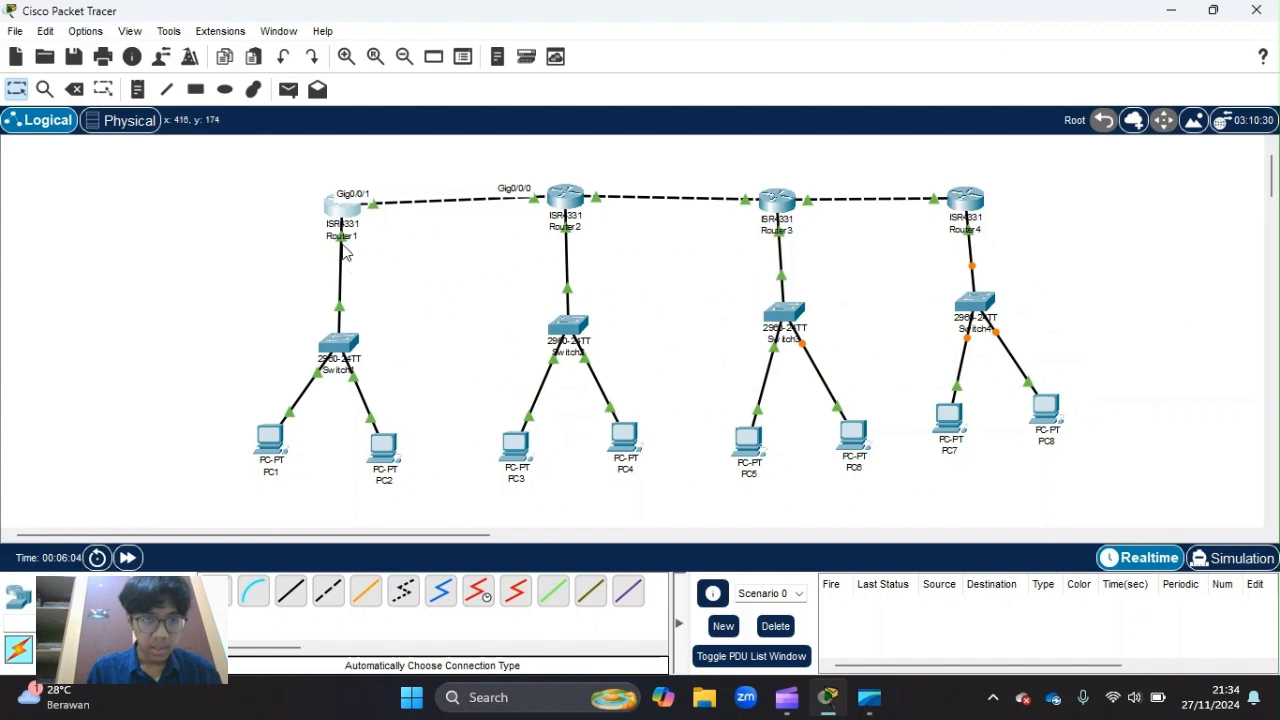
Add the note 192.168.1.1/24 and place it just below Router1 on its link to Switch1
{"action": "left_click", "coordinate": [137, 89]}
{"action": "left_click", "coordinate": [357, 244]}
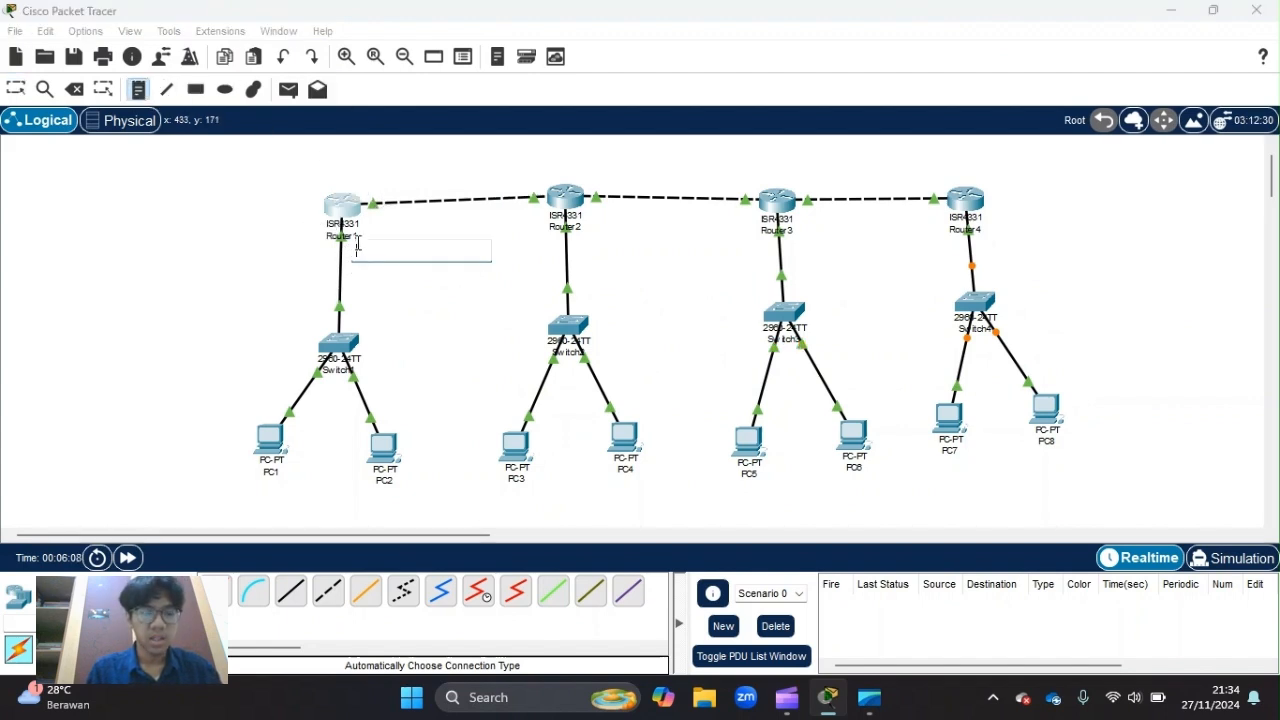
{"action": "type", "text": "192.168.1.1/24"}
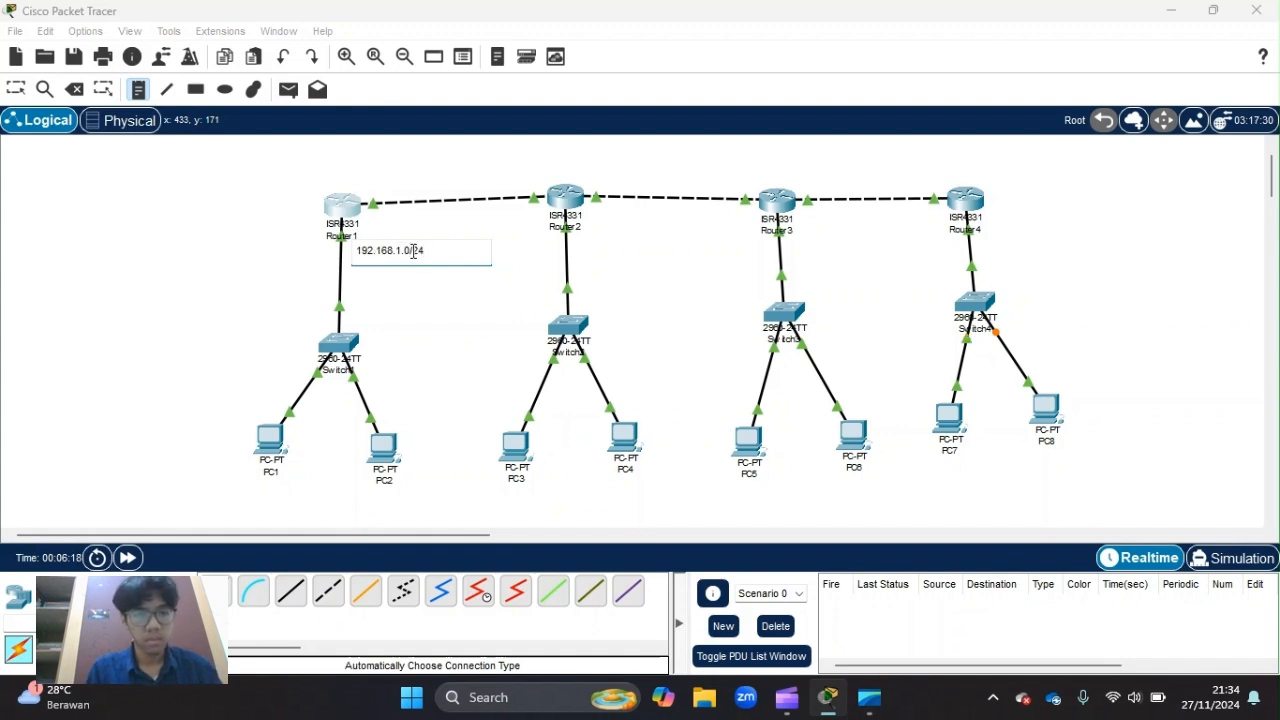
{"action": "left_click", "coordinate": [16, 89]}
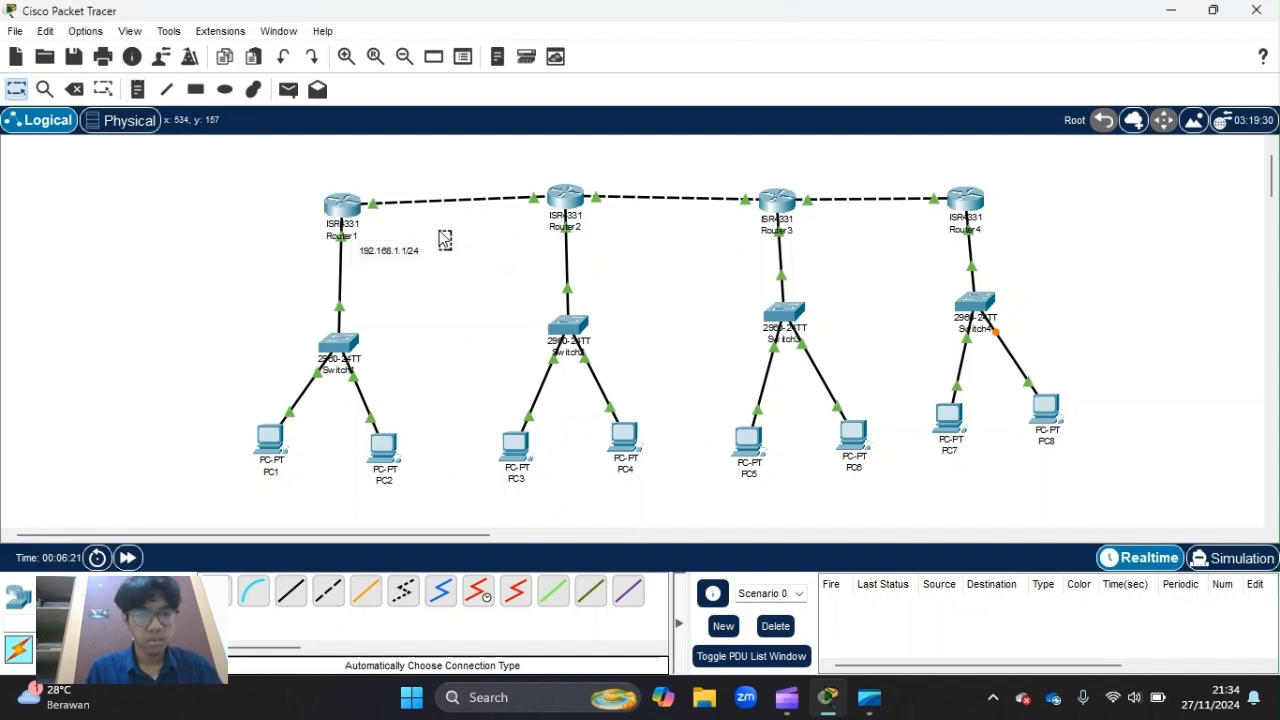
{"action": "left_click_drag", "start_coordinate": [396, 260], "coordinate": [360, 256]}
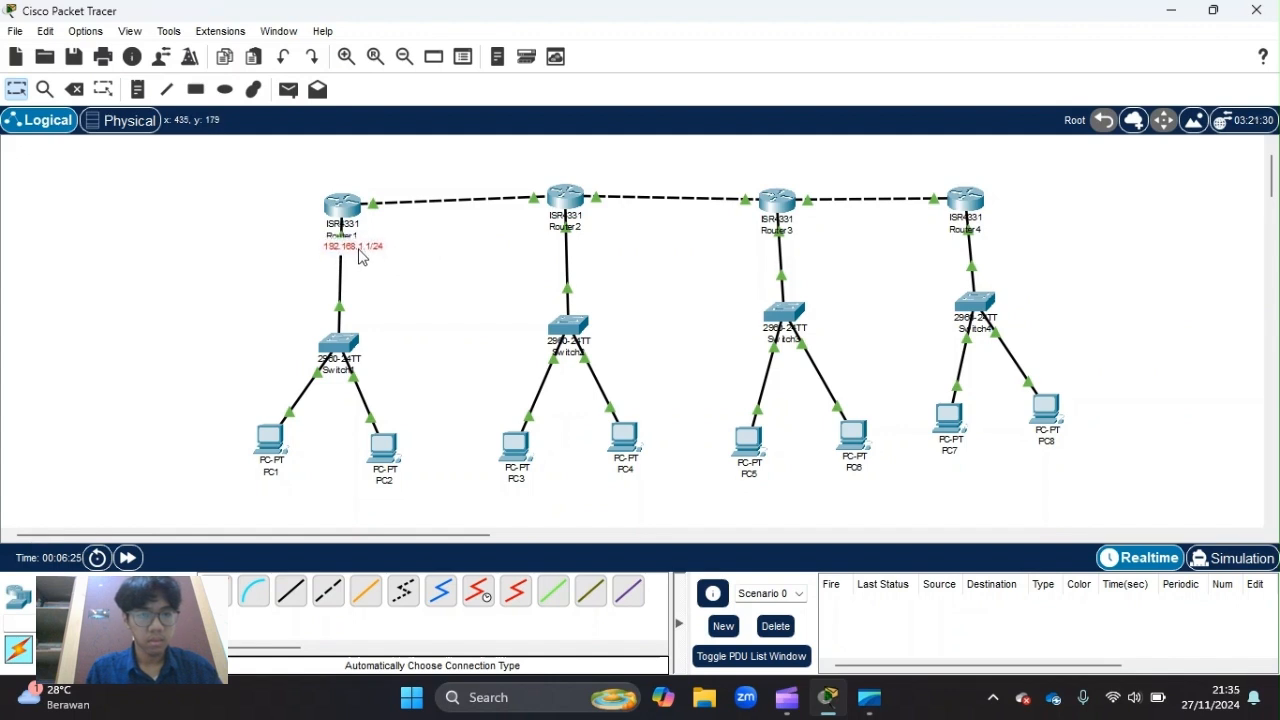
Add the note 192.168.1.0/24 and place it on the link just above Switch1
{"action": "left_click", "coordinate": [137, 89]}
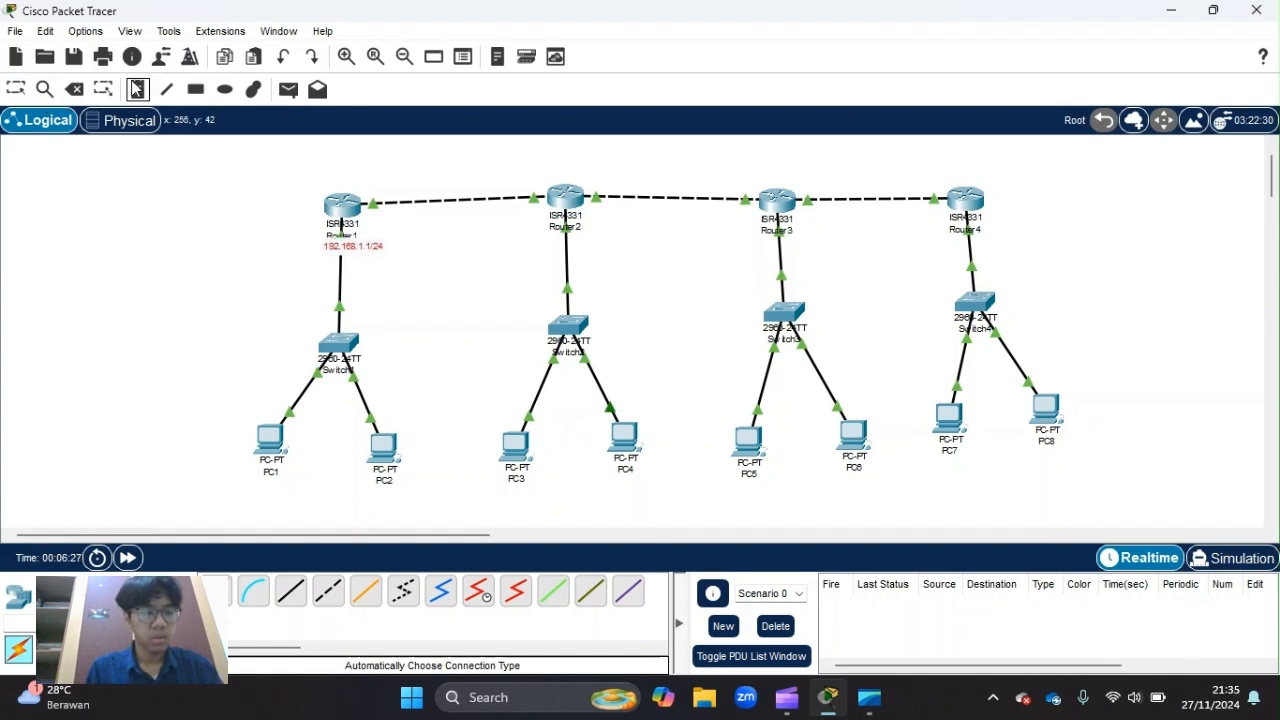
{"action": "left_click", "coordinate": [376, 291]}
{"action": "type", "text": "192.168.1.0/24"}
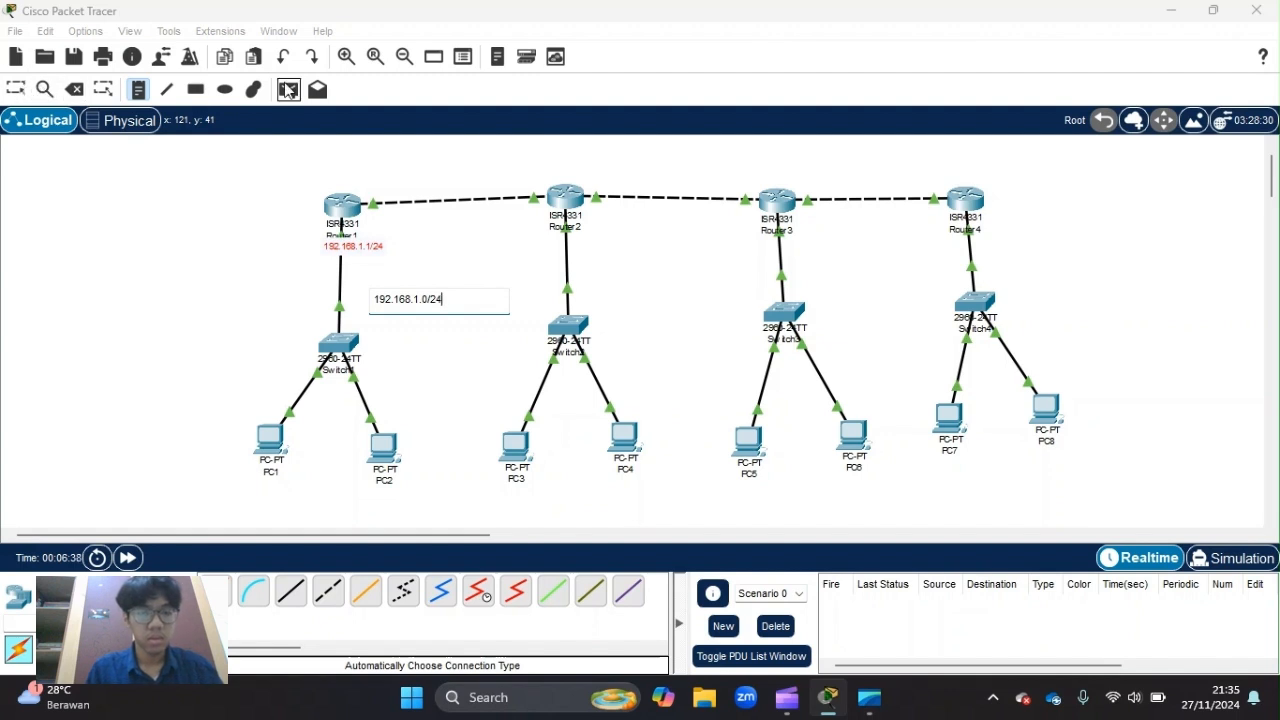
{"action": "left_click", "coordinate": [16, 89]}
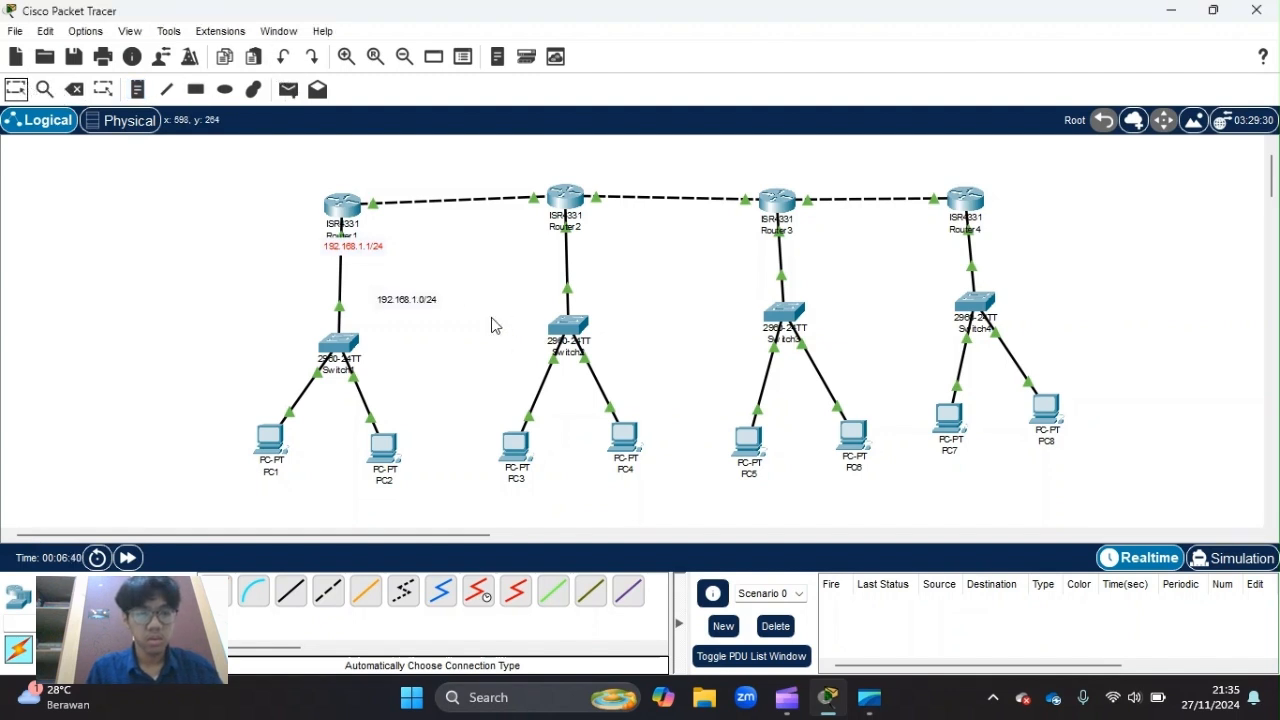
{"action": "left_click_drag", "start_coordinate": [447, 312], "coordinate": [403, 303]}
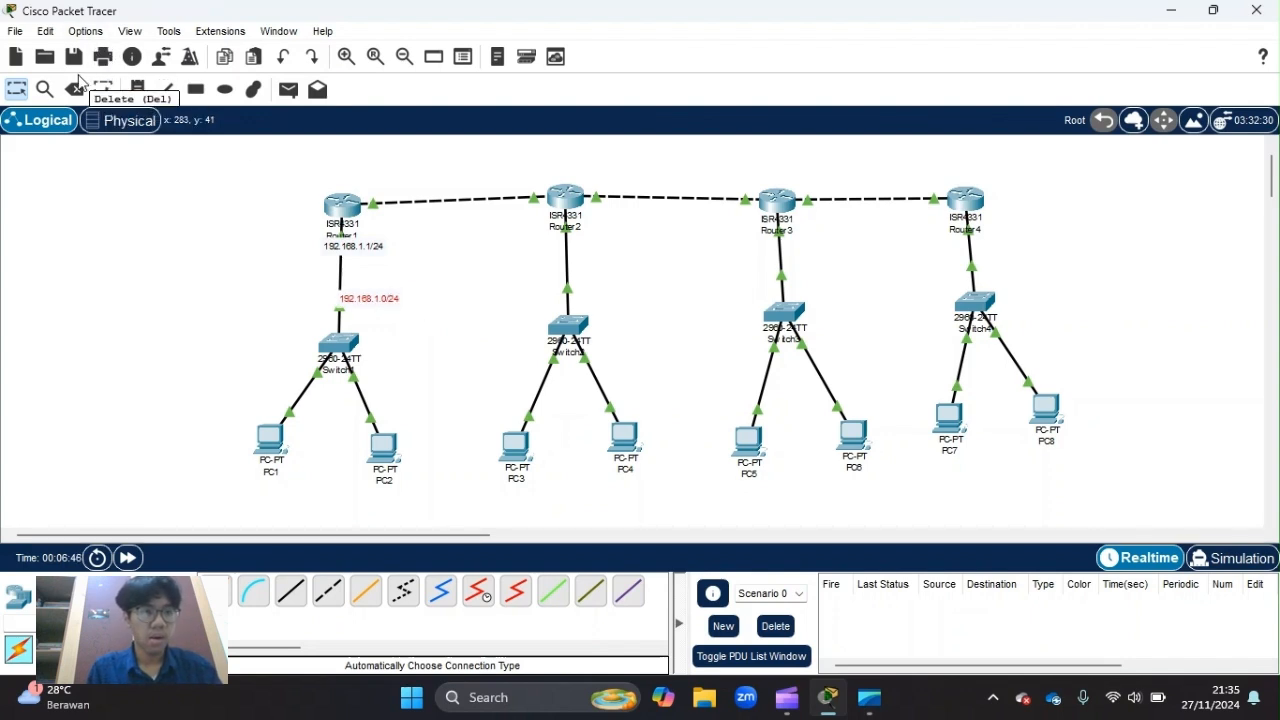
Give Router1's GigabitEthernet0/0/0 interface the IPv4 address 192.168.1.1 with subnet mask 255.255.255.0, and close its configuration window
{"action": "left_click", "coordinate": [140, 92]}
{"action": "key", "text": "Escape"}
{"action": "left_click", "coordinate": [343, 206]}
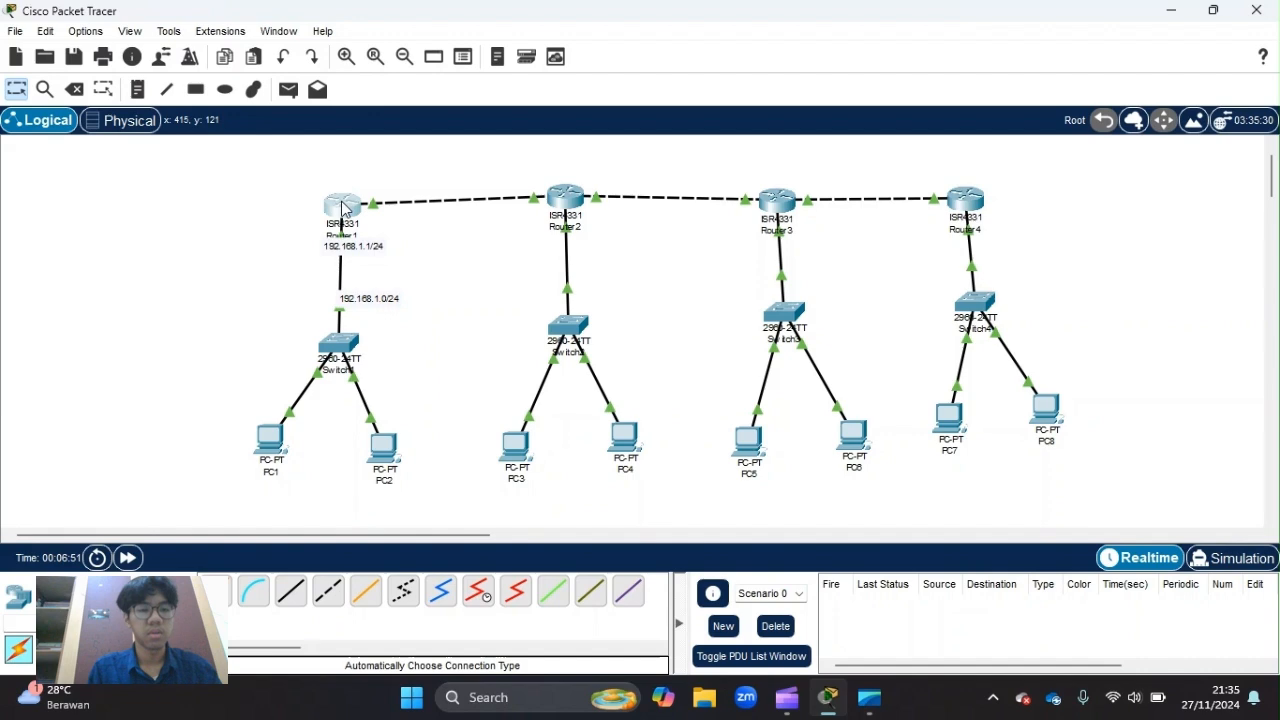
{"action": "left_click", "coordinate": [478, 253]}
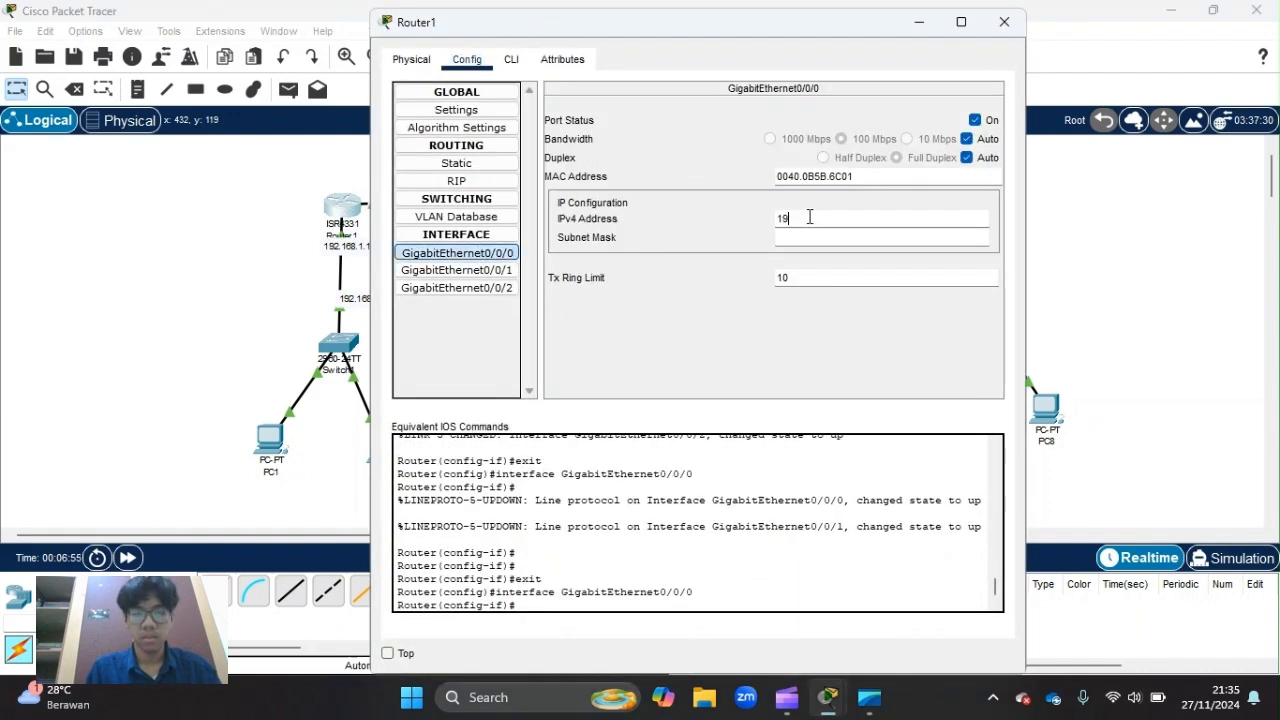
{"action": "type", "text": ".168.1"}
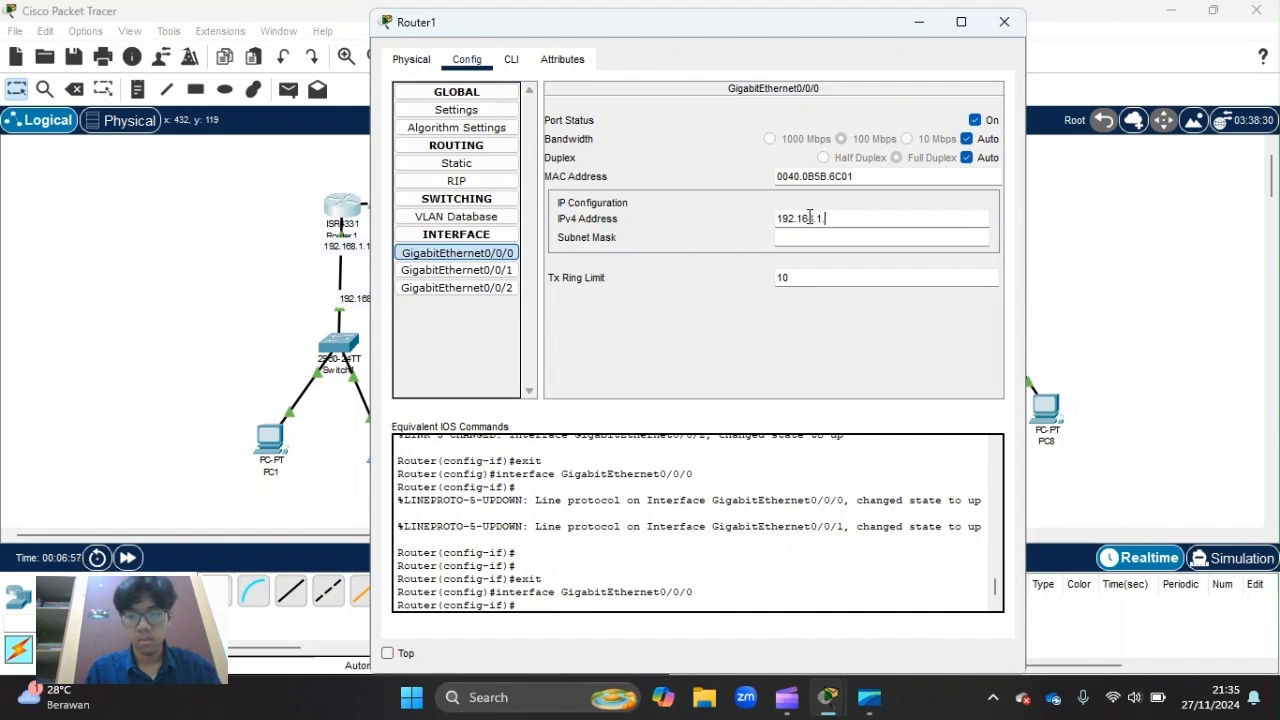
{"action": "type", "text": "."}
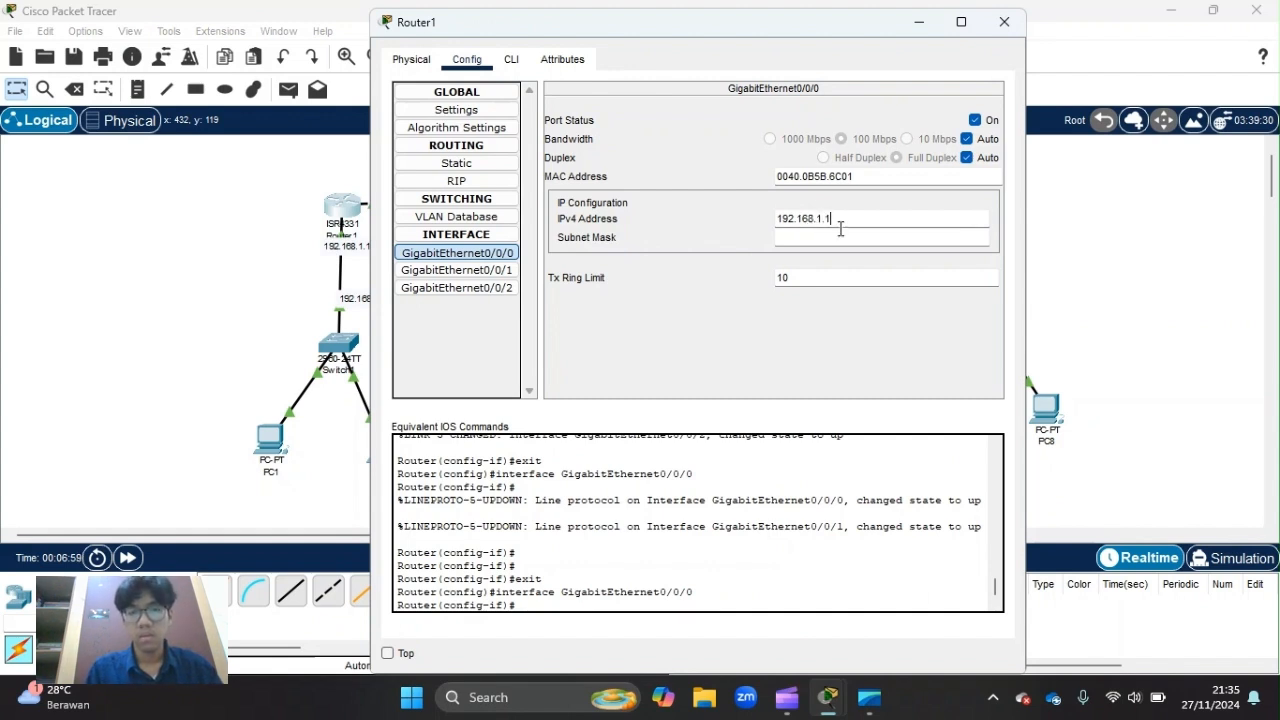
{"action": "type", "text": "1"}
{"action": "left_click", "coordinate": [851, 238]}
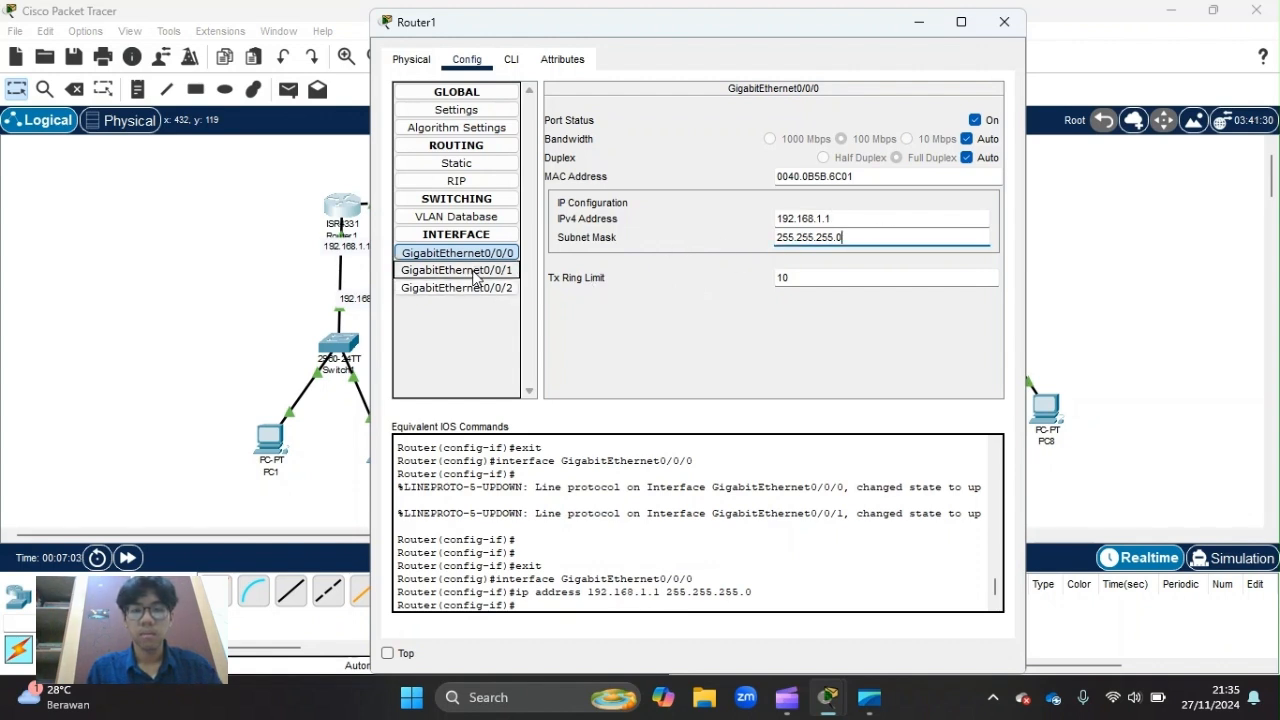
{"action": "left_click", "coordinate": [456, 270]}
{"action": "left_click", "coordinate": [842, 223]}
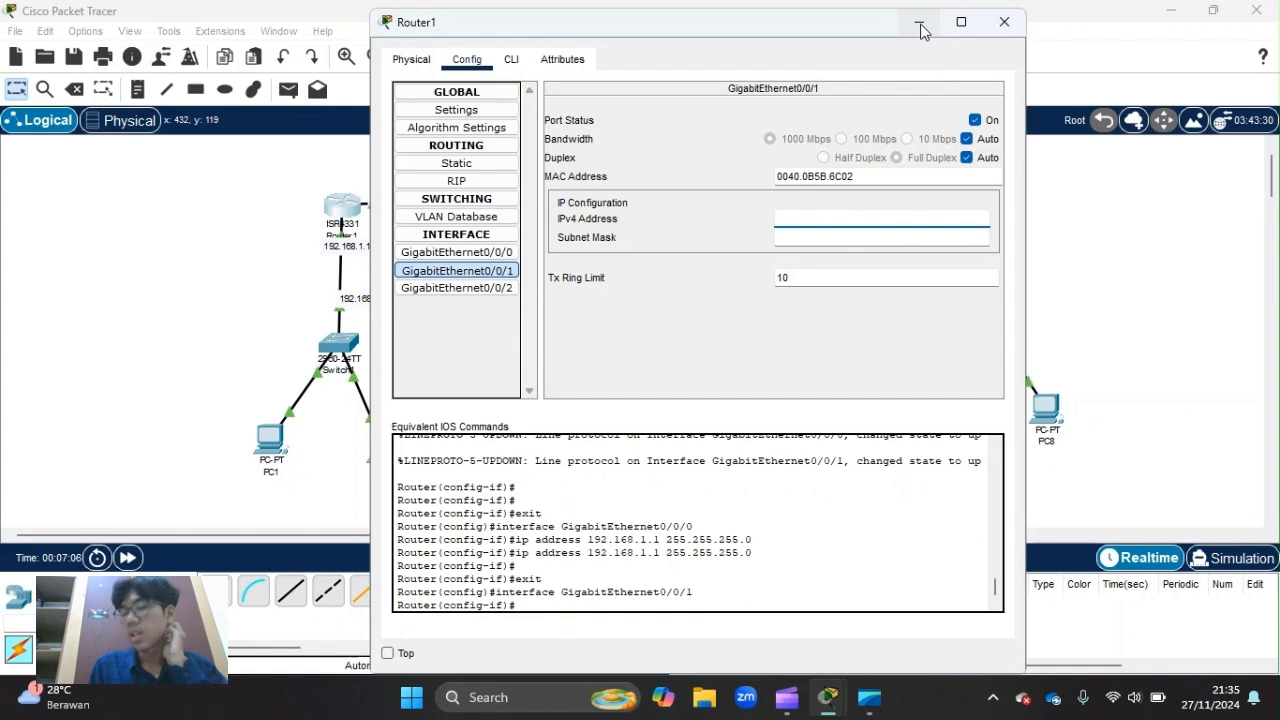
{"action": "left_click", "coordinate": [1003, 22]}
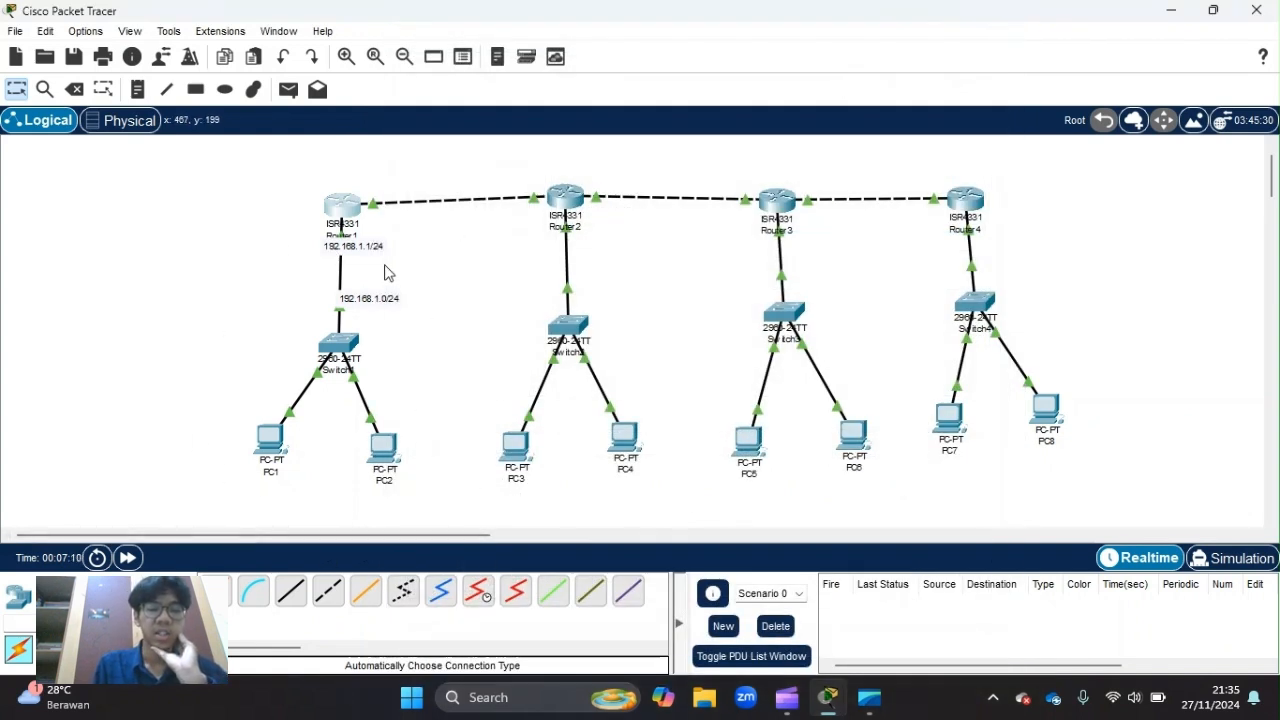
Copy the text of the 192.168.1.0/24 note and reuse it for a new note reading 192.168.2.0/24 beside the Router2–Switch2 link
{"action": "left_click", "coordinate": [386, 297]}
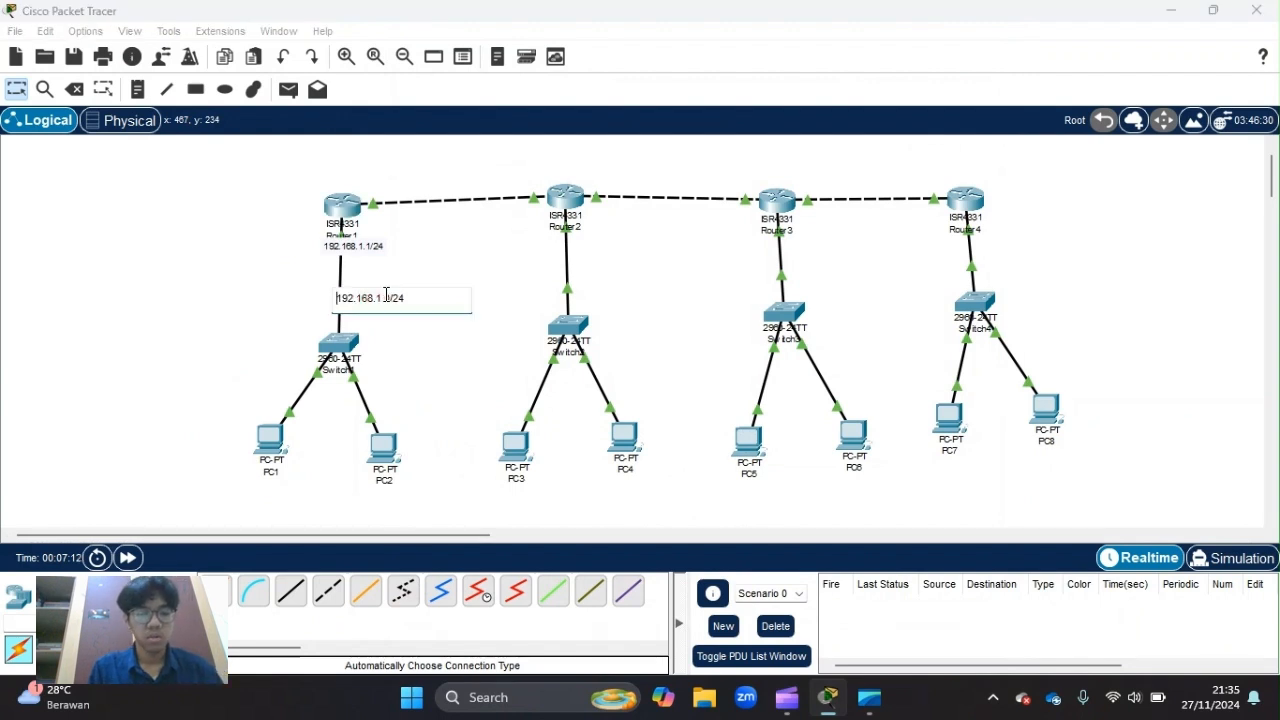
{"action": "triple_click", "coordinate": [399, 299]}
{"action": "key", "text": "ctrl+c"}
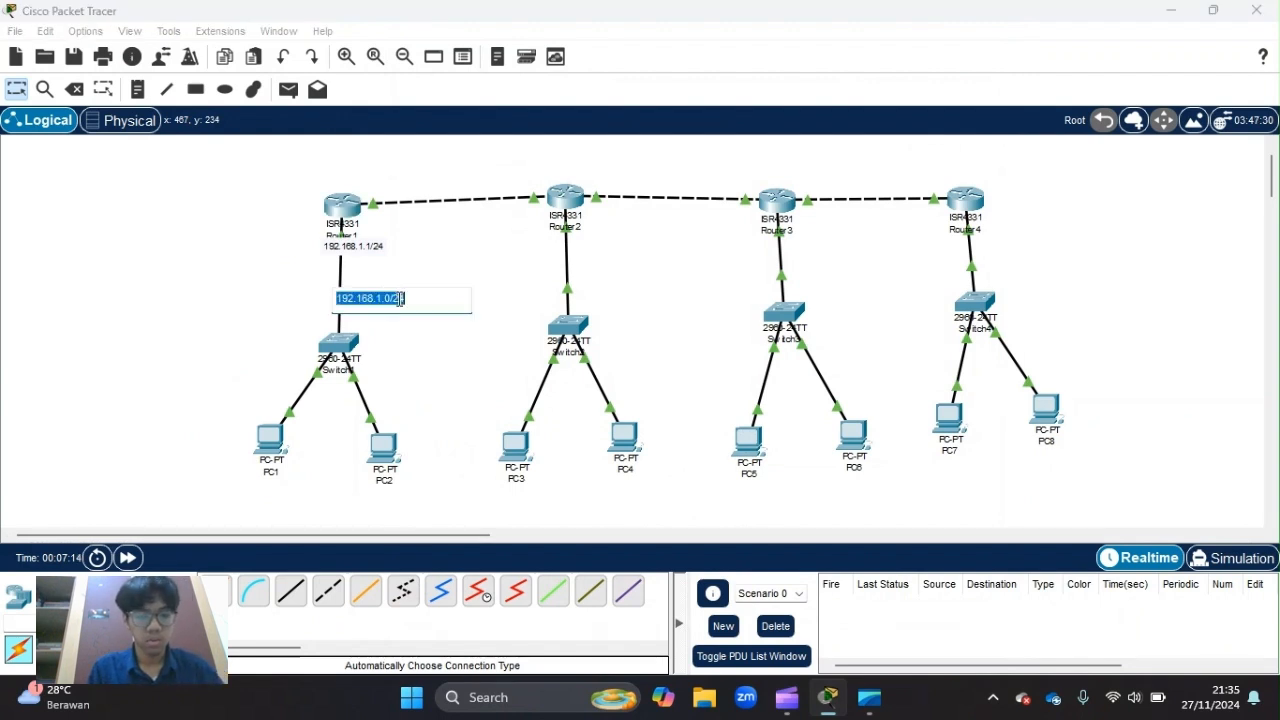
{"action": "left_click", "coordinate": [482, 254]}
{"action": "left_click", "coordinate": [137, 89]}
{"action": "left_click", "coordinate": [615, 291]}
{"action": "key", "text": "ctrl+v"}
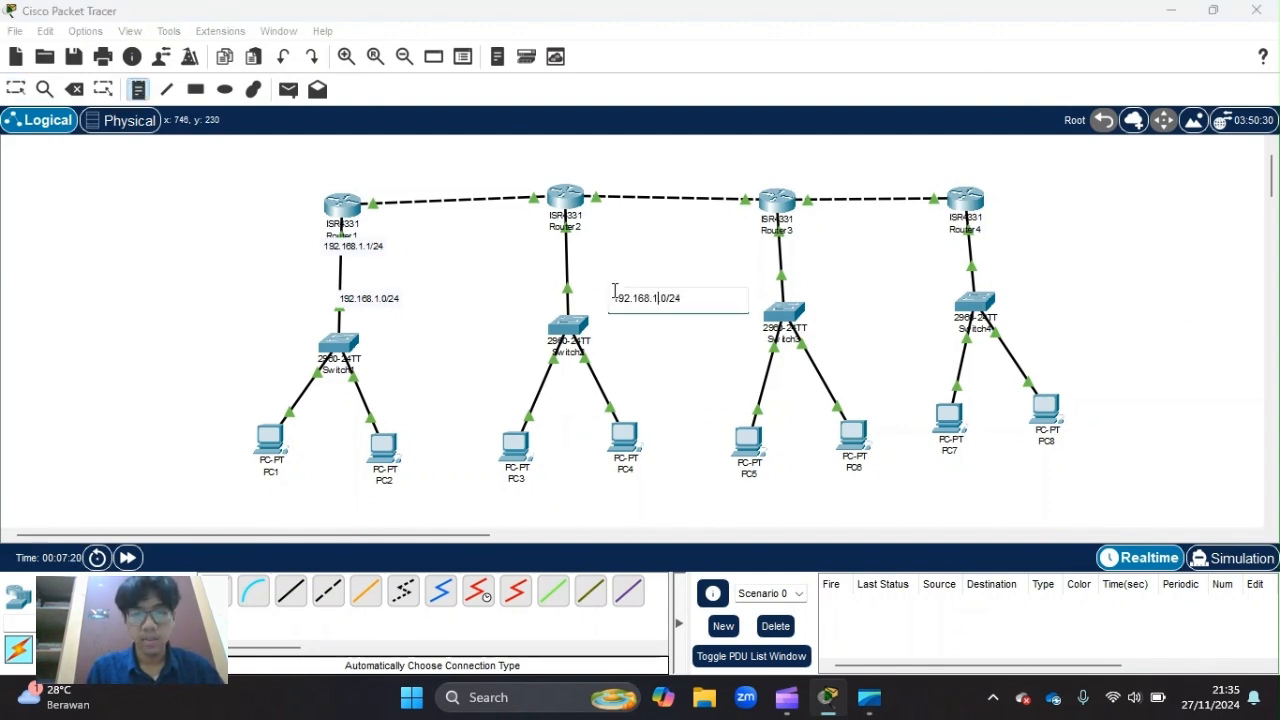
{"action": "key", "text": "BackSpace"}
{"action": "type", "text": "2"}
Add the network notes 192.168.3.0/24 beside Switch3 and 192.168.4.0/24 beside Switch4
{"action": "left_click", "coordinate": [816, 291]}
{"action": "key", "text": "ctrl+v"}
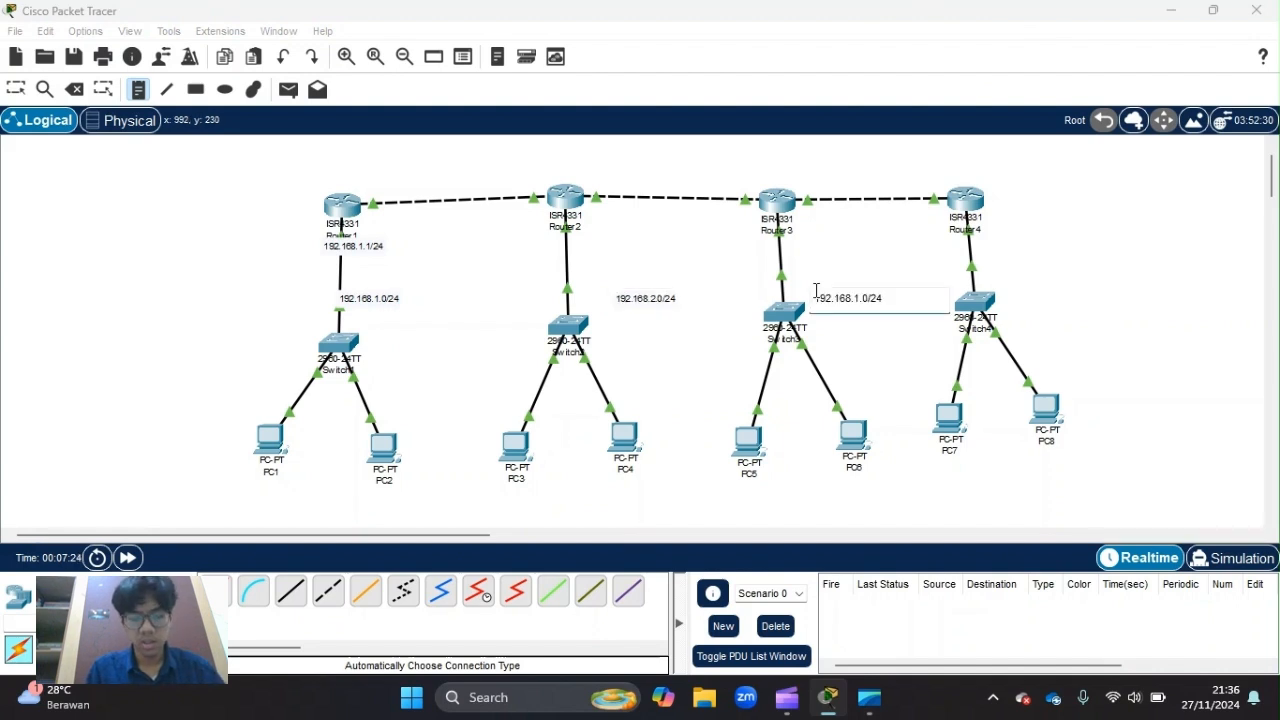
{"action": "key", "text": "BackSpace"}
{"action": "type", "text": "3"}
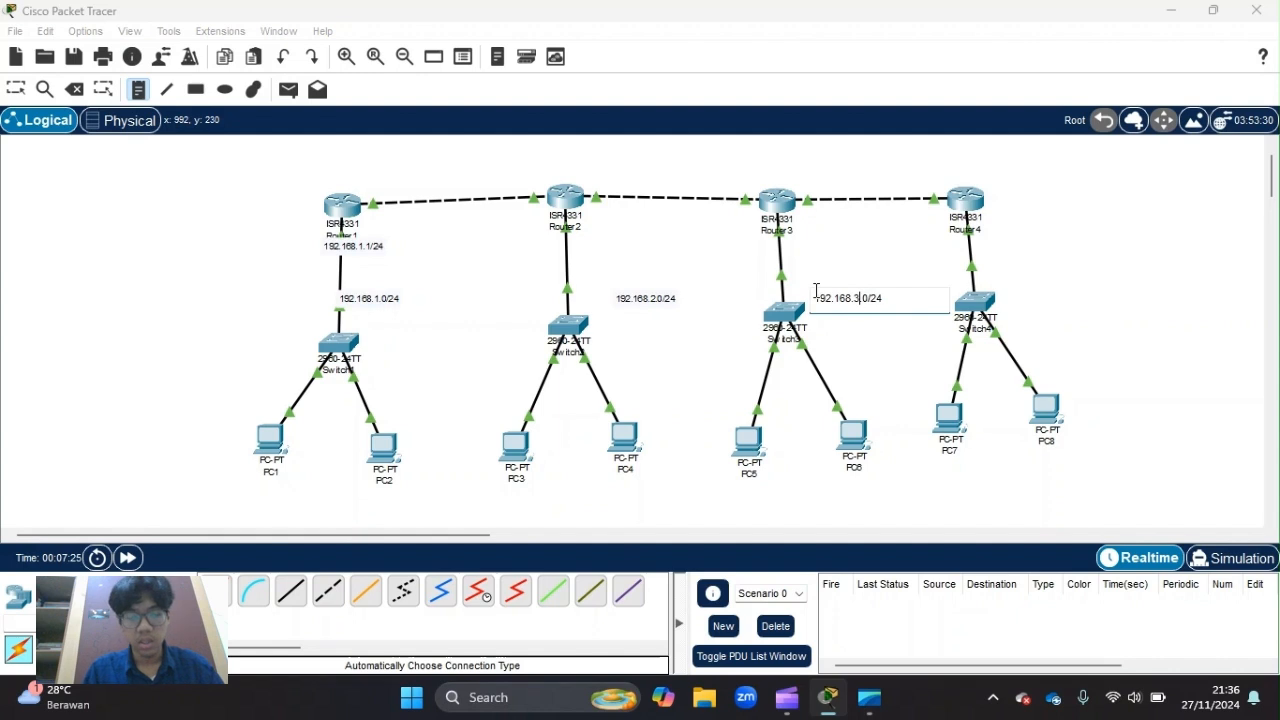
{"action": "left_click", "coordinate": [1063, 291]}
{"action": "key", "text": "ctrl+v"}
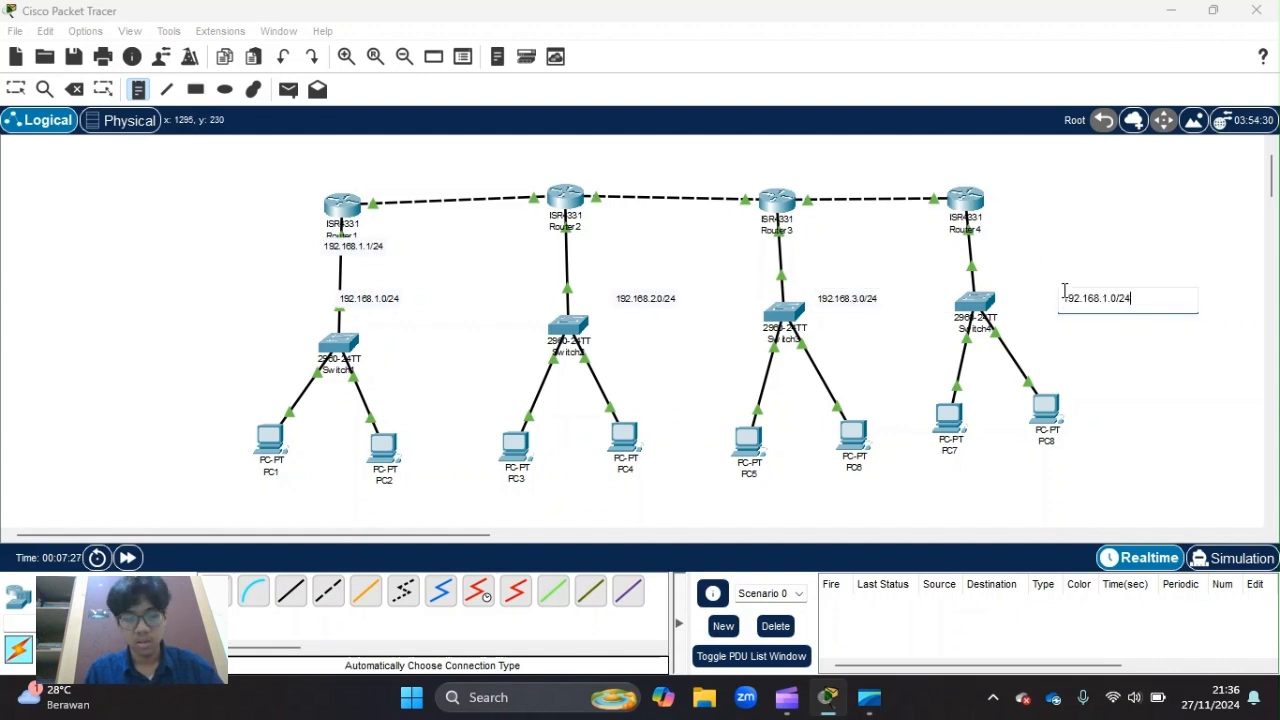
{"action": "key", "text": "BackSpace"}
{"action": "type", "text": "4"}
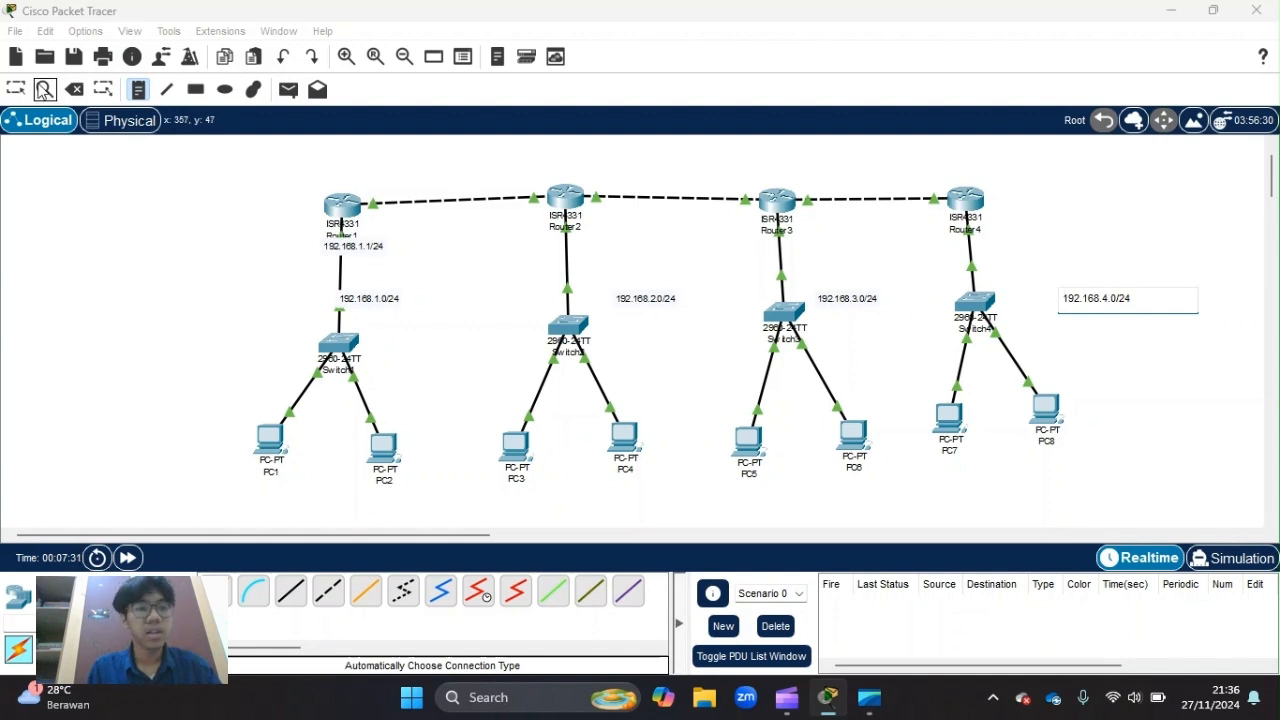
Move the 192.168.2.0/24, 192.168.3.0/24 and 192.168.4.0/24 notes close to the links just above their switches
{"action": "left_click", "coordinate": [15, 89]}
{"action": "left_click", "coordinate": [648, 304]}
{"action": "left_click_drag", "start_coordinate": [640, 306], "coordinate": [617, 307]}
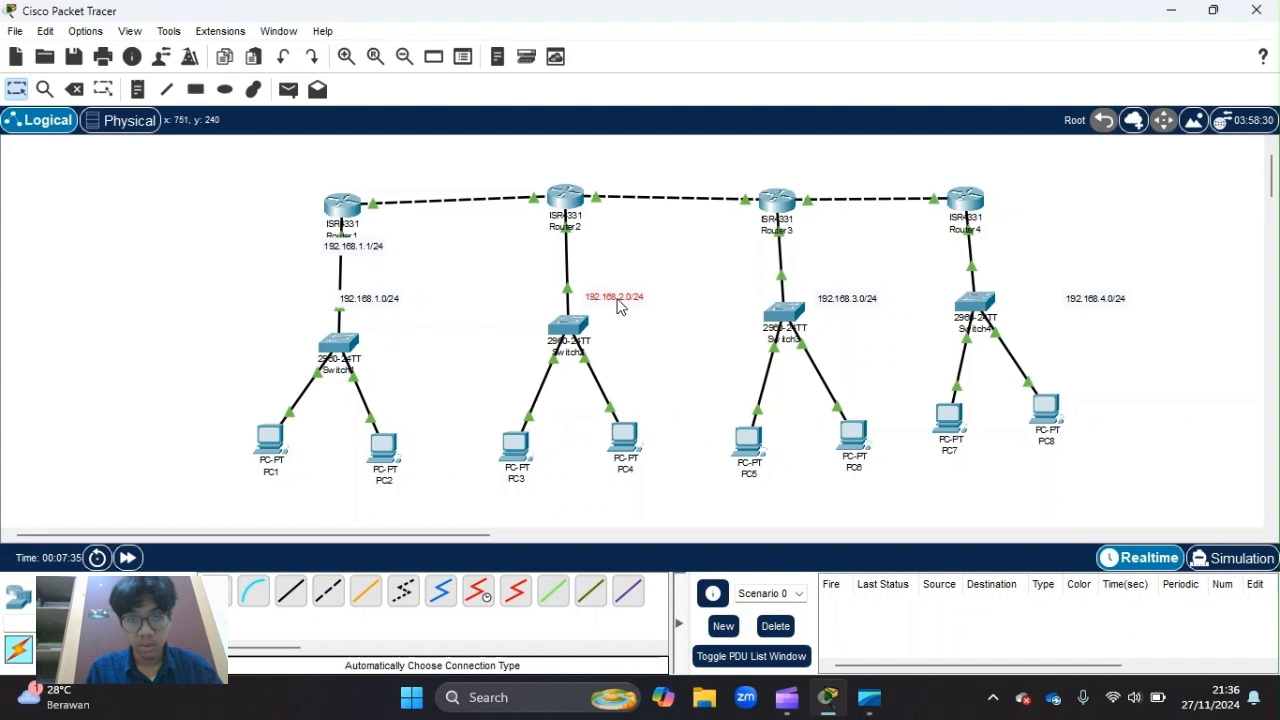
{"action": "left_click_drag", "start_coordinate": [836, 299], "coordinate": [811, 291]}
{"action": "left_click_drag", "start_coordinate": [1085, 308], "coordinate": [1022, 300]}
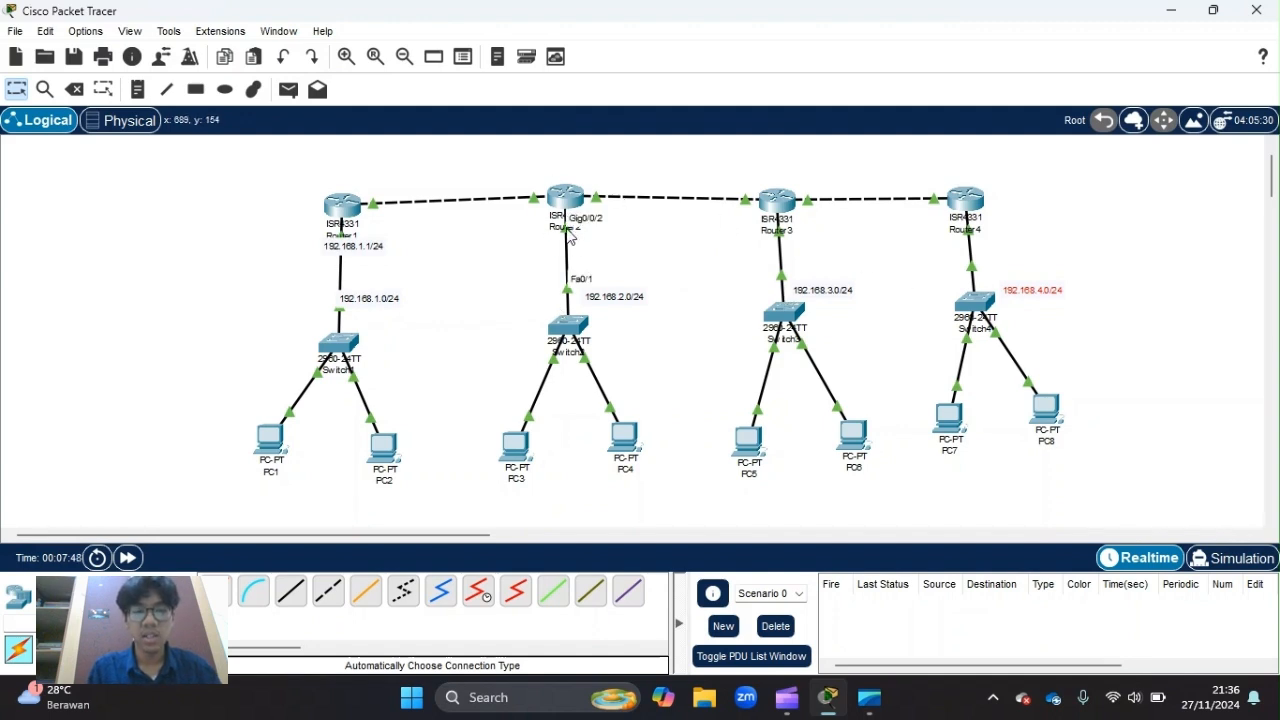
Add the note 192.168.2.1/24 just below Router2, beside its link to Switch2
{"action": "left_click", "coordinate": [136, 91]}
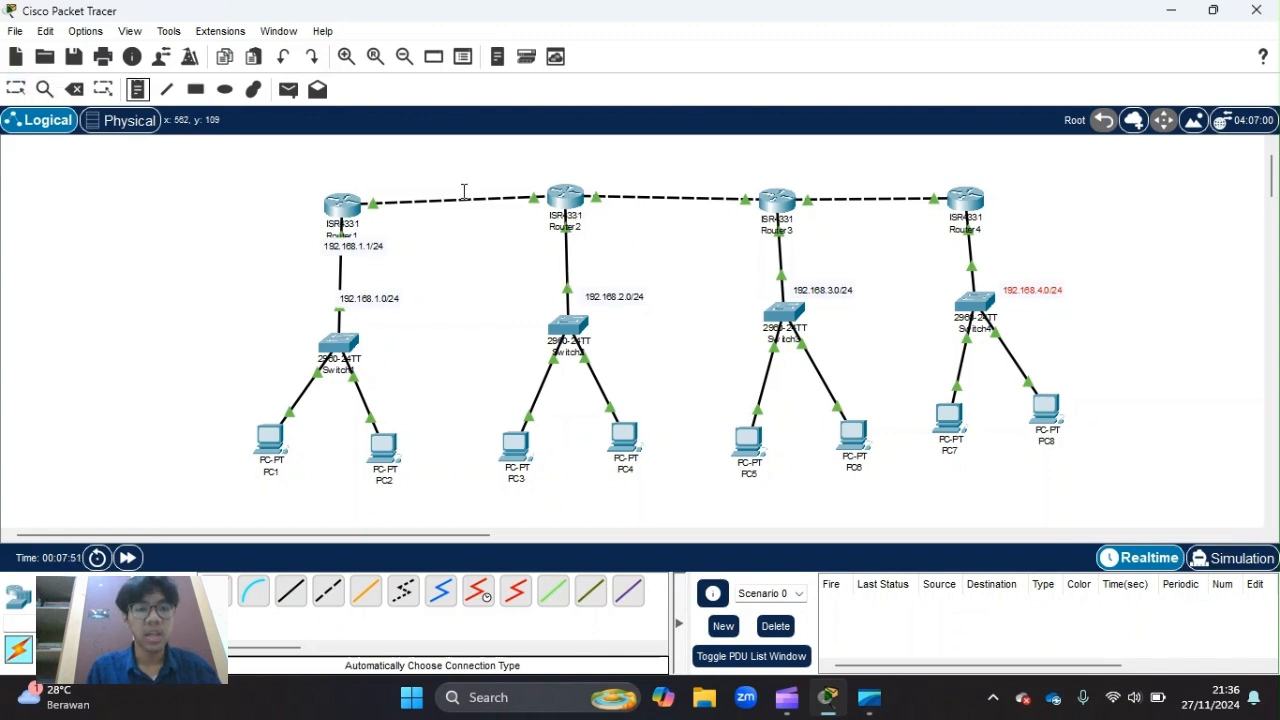
{"action": "left_click", "coordinate": [585, 226]}
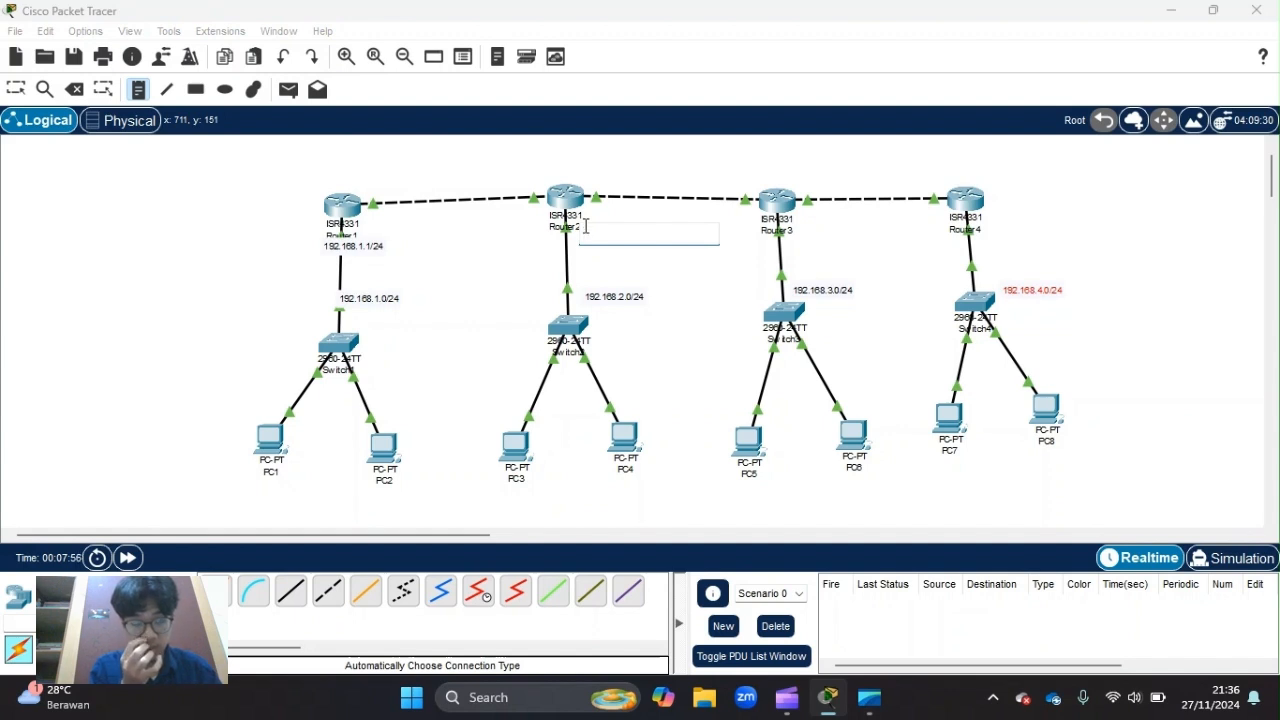
{"action": "key", "text": "ctrl+v"}
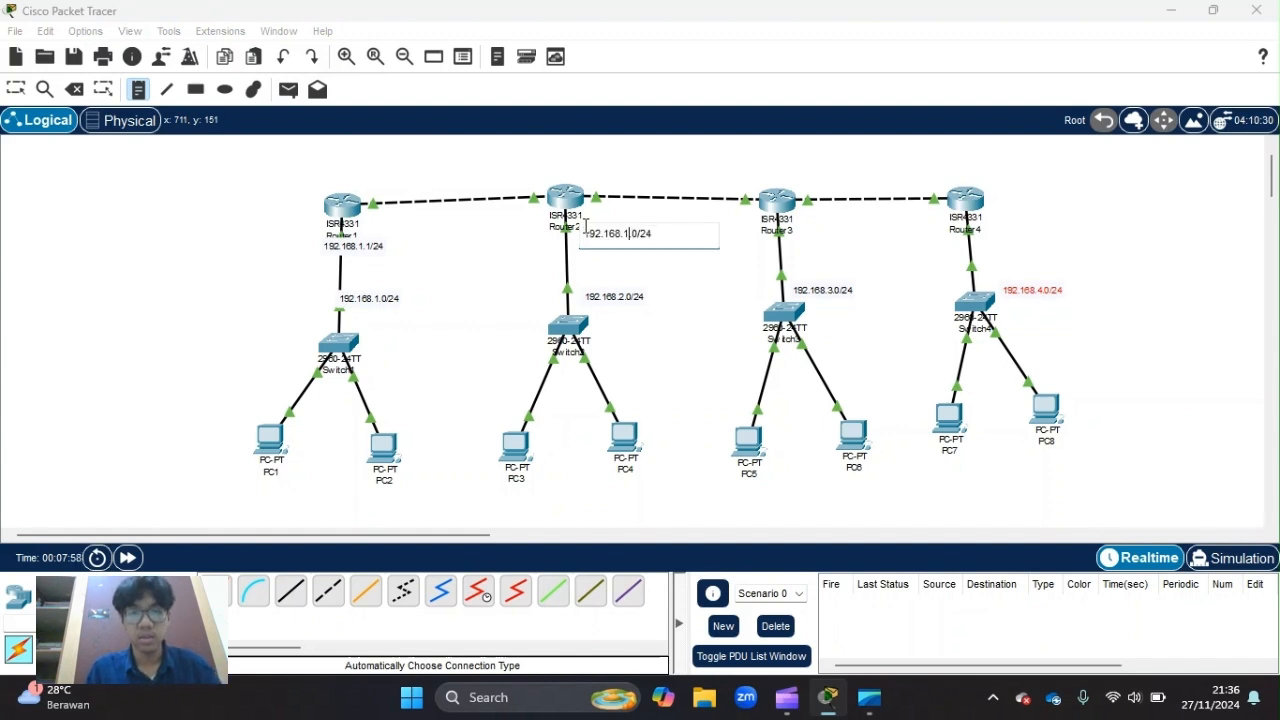
{"action": "key", "text": "BackSpace"}
{"action": "type", "text": "2"}
{"action": "key", "text": "BackSpace"}
{"action": "type", "text": "1"}
Add the notes 192.168.3.1/24 just below Router3 and 192.168.4.1/24 just below Router4
{"action": "left_click", "coordinate": [802, 228]}
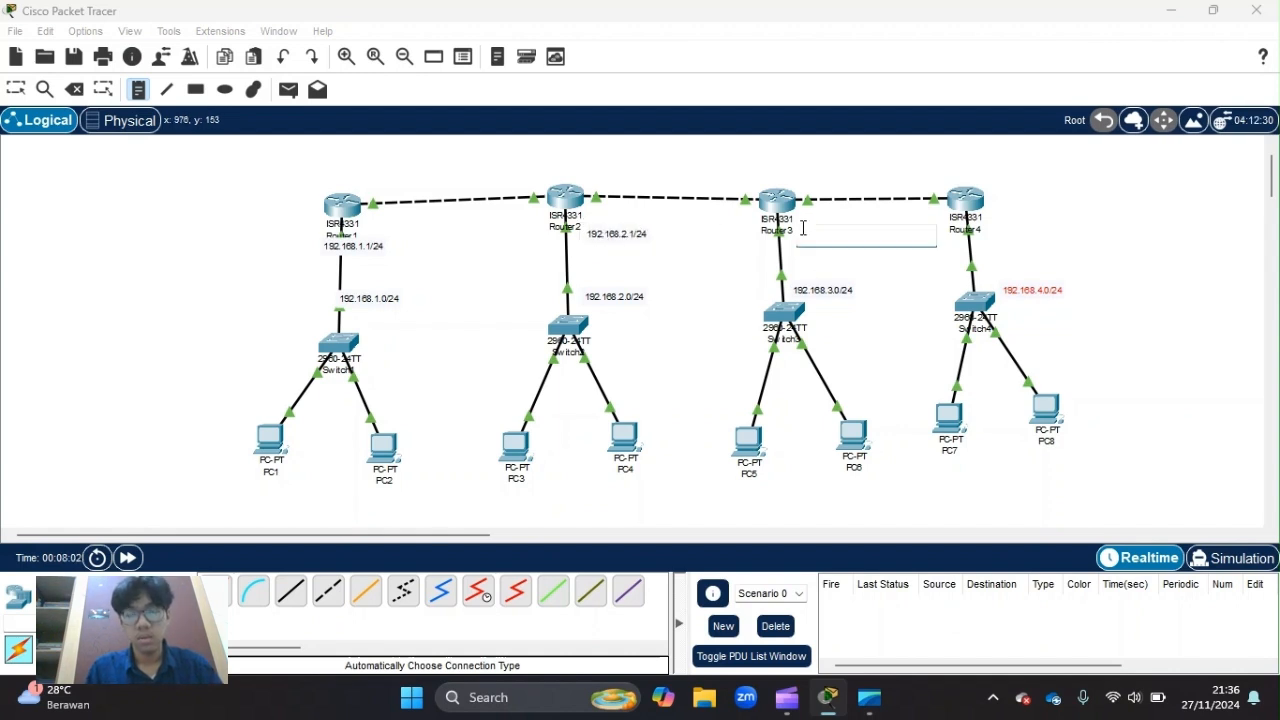
{"action": "type", "text": "192.168.1.0/24"}
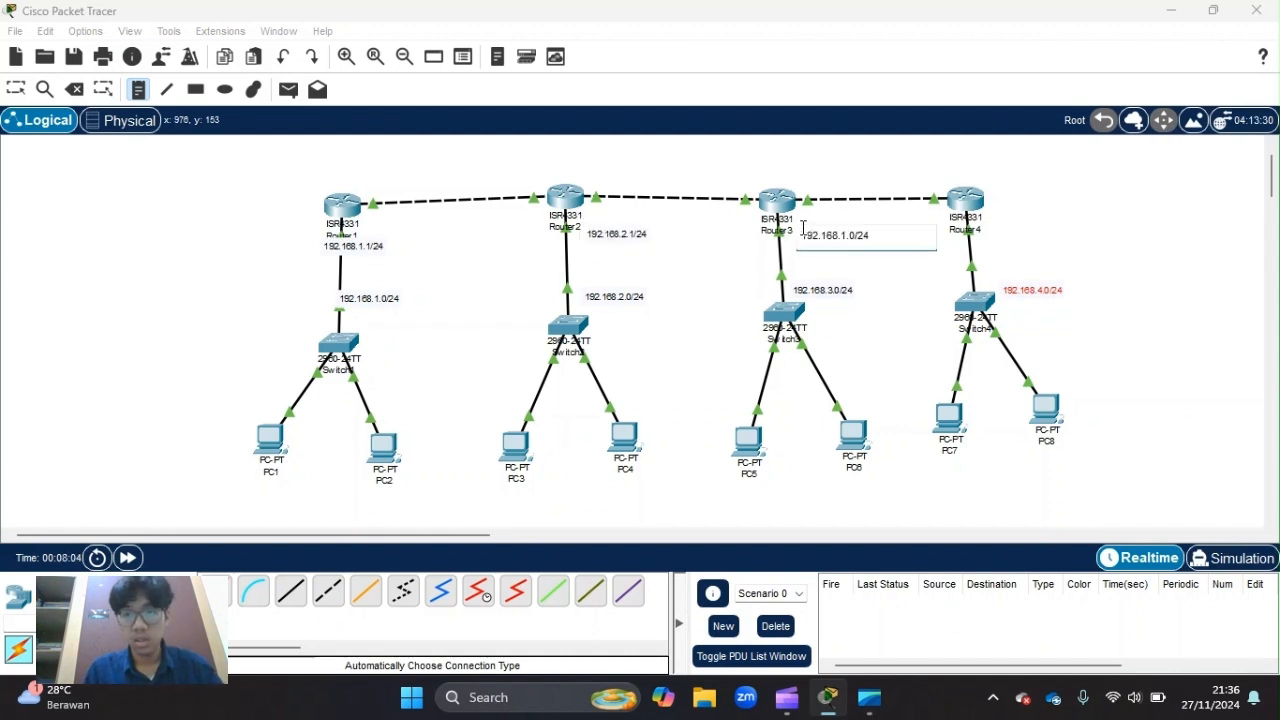
{"action": "key", "text": "BackSpace"}
{"action": "type", "text": "3."}
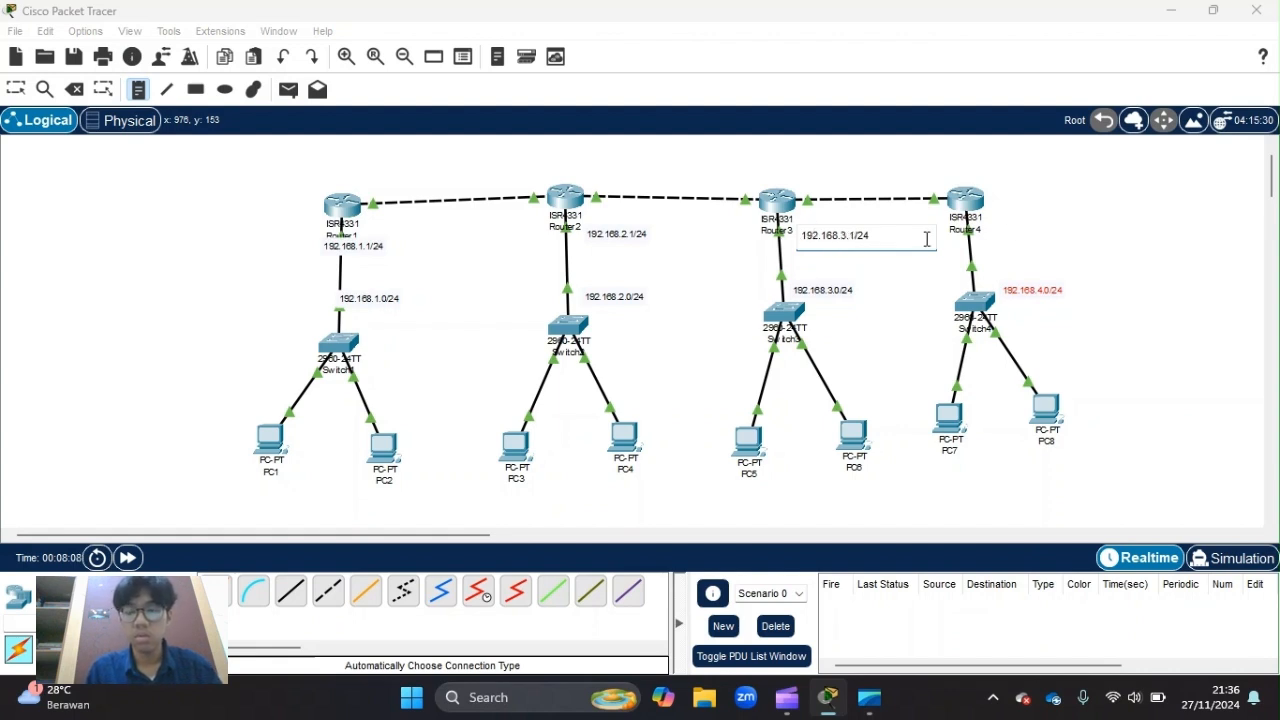
{"action": "left_click", "coordinate": [988, 233]}
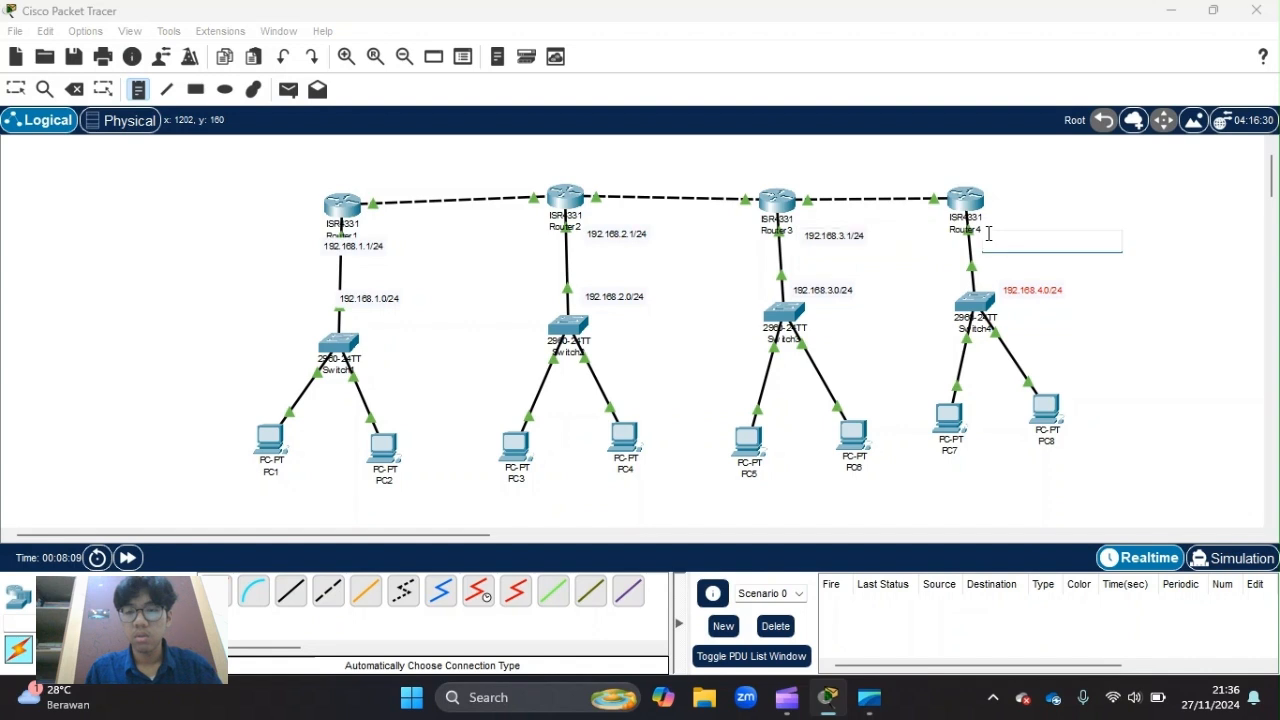
{"action": "type", "text": "192.168.1.0/24"}
{"action": "key", "text": "BackSpace"}
{"action": "type", "text": "4"}
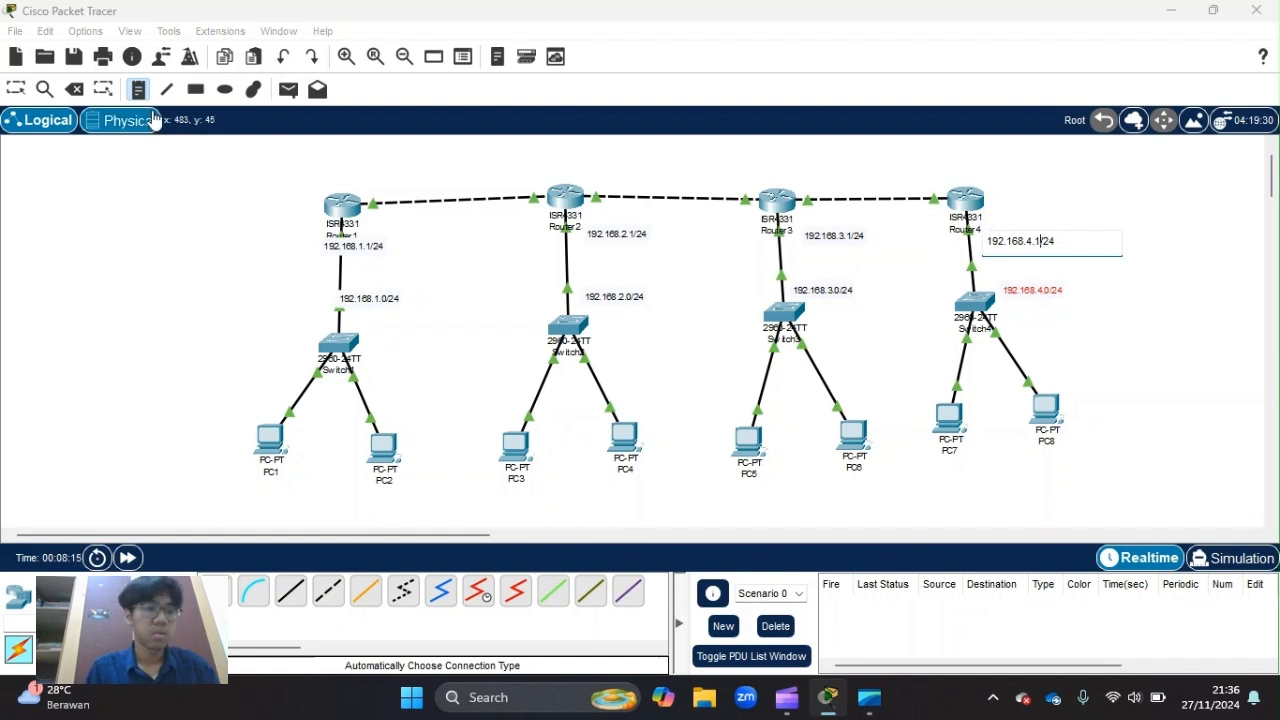
Move the 192.168.2.1/24, 192.168.3.1/24 and 192.168.4.1/24 notes onto the links directly under their routers, keeping the 192.168.4.0/24 note beside Switch4
{"action": "left_click", "coordinate": [15, 89]}
{"action": "left_click", "coordinate": [839, 240]}
{"action": "left_click_drag", "start_coordinate": [1012, 244], "coordinate": [984, 241]}
{"action": "mouse_move", "coordinate": [1050, 293]}
{"action": "left_mouse_down"}
{"action": "mouse_move", "coordinate": [998, 288]}
{"action": "mouse_move", "coordinate": [1073, 286]}
{"action": "left_mouse_up"}
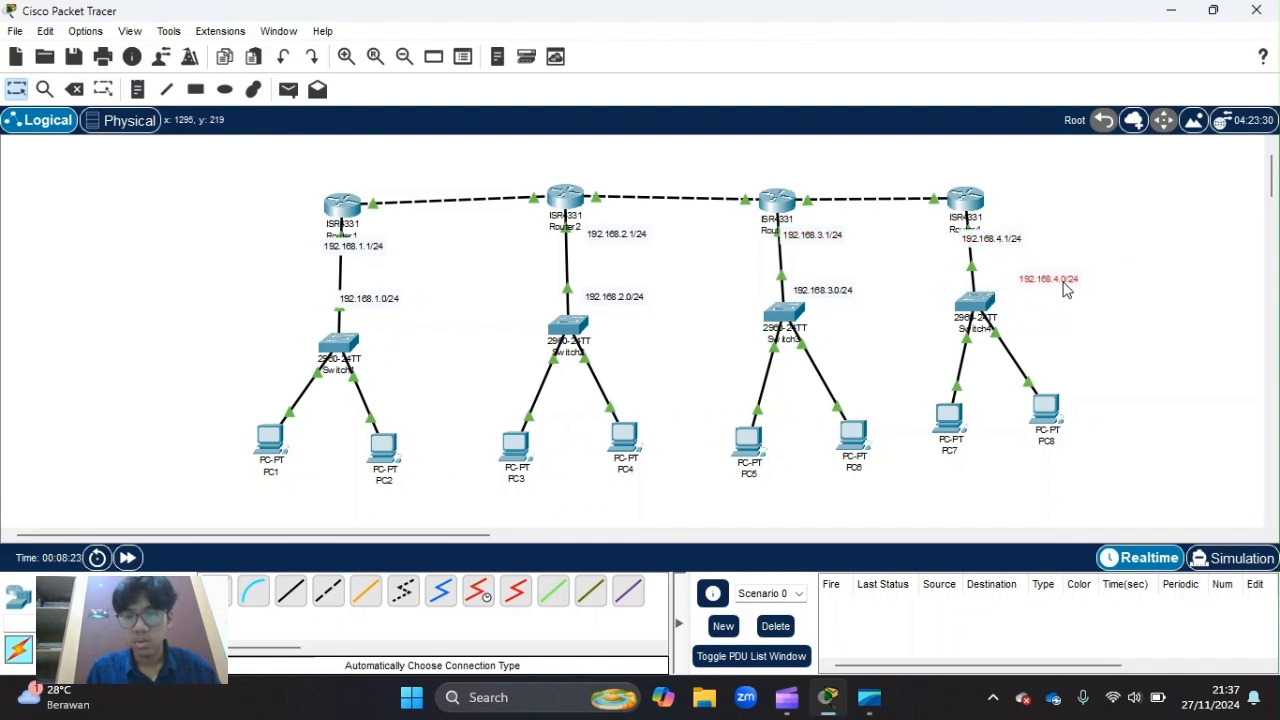
{"action": "left_click_drag", "start_coordinate": [826, 238], "coordinate": [792, 238]}
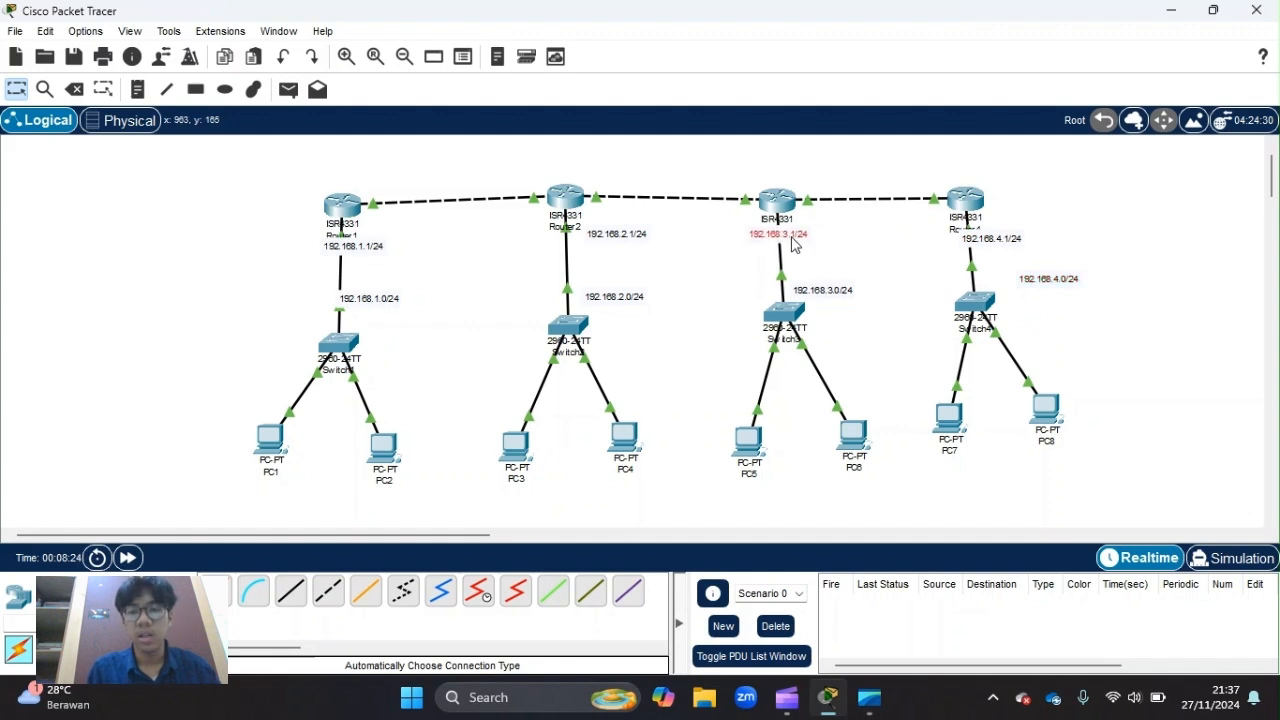
{"action": "left_click_drag", "start_coordinate": [600, 240], "coordinate": [564, 245]}
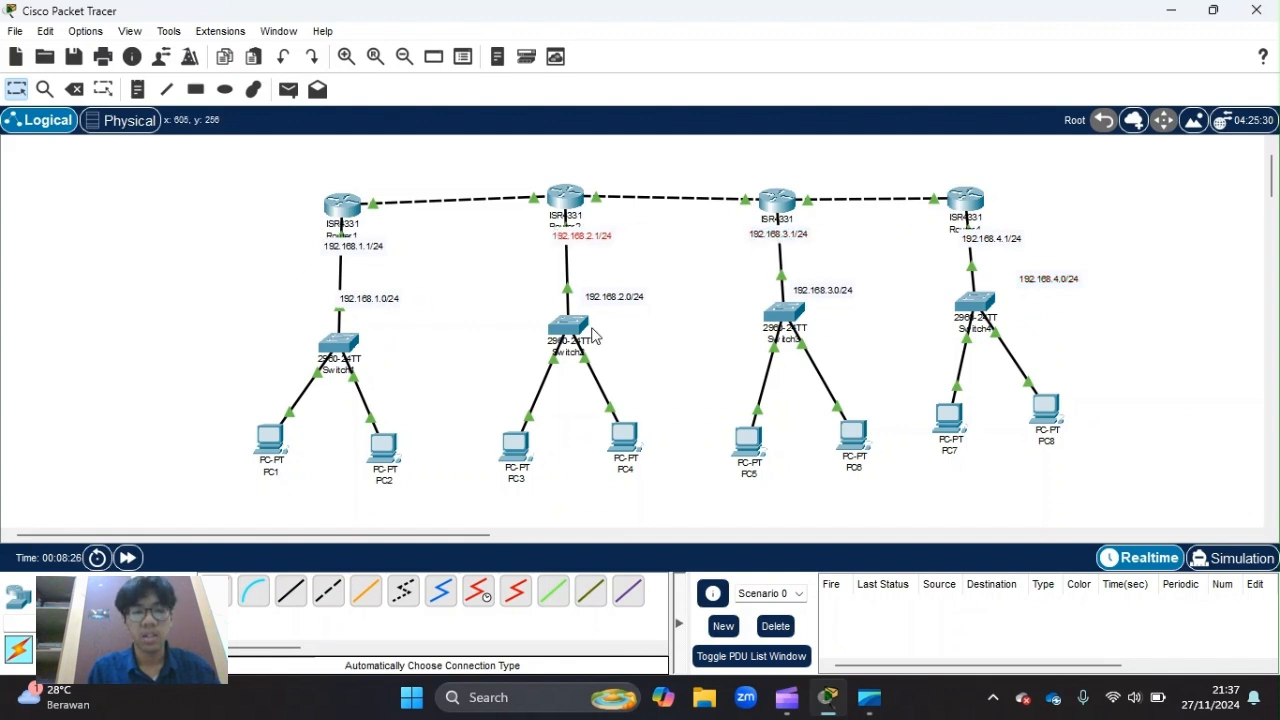
{"action": "left_click_drag", "start_coordinate": [1060, 288], "coordinate": [1042, 298]}
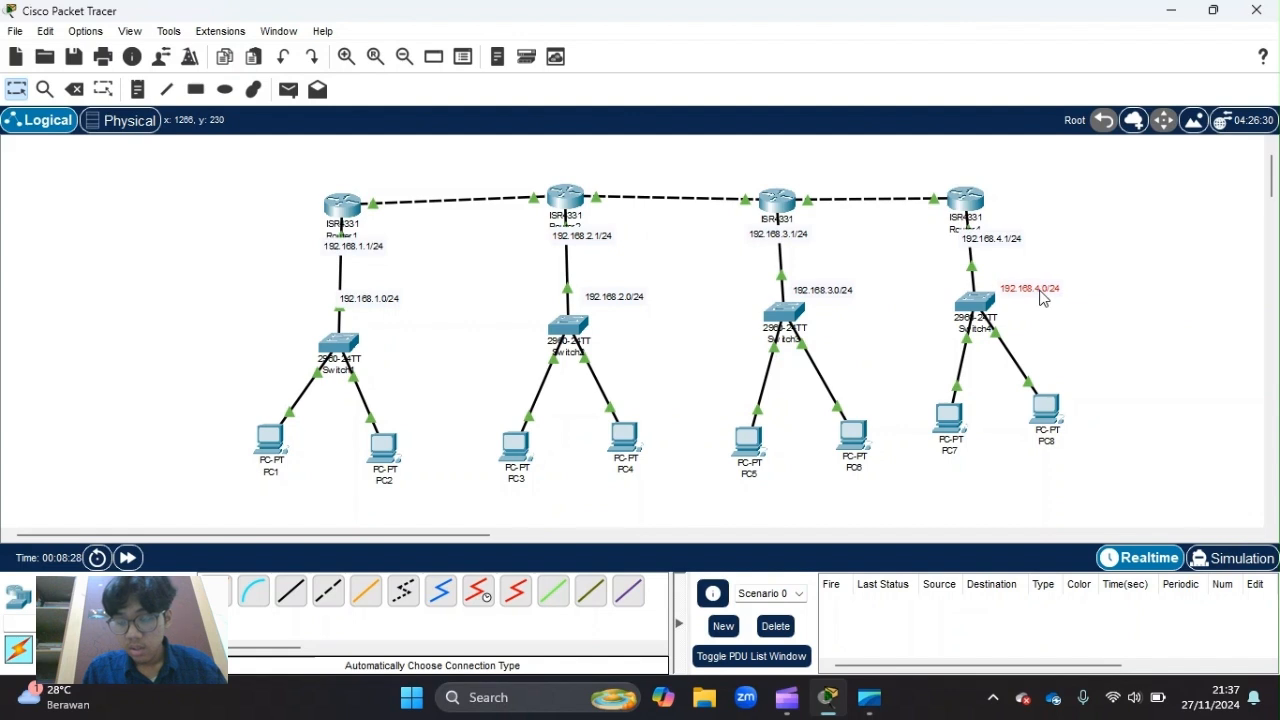
{"action": "mouse_move", "coordinate": [952, 205]}
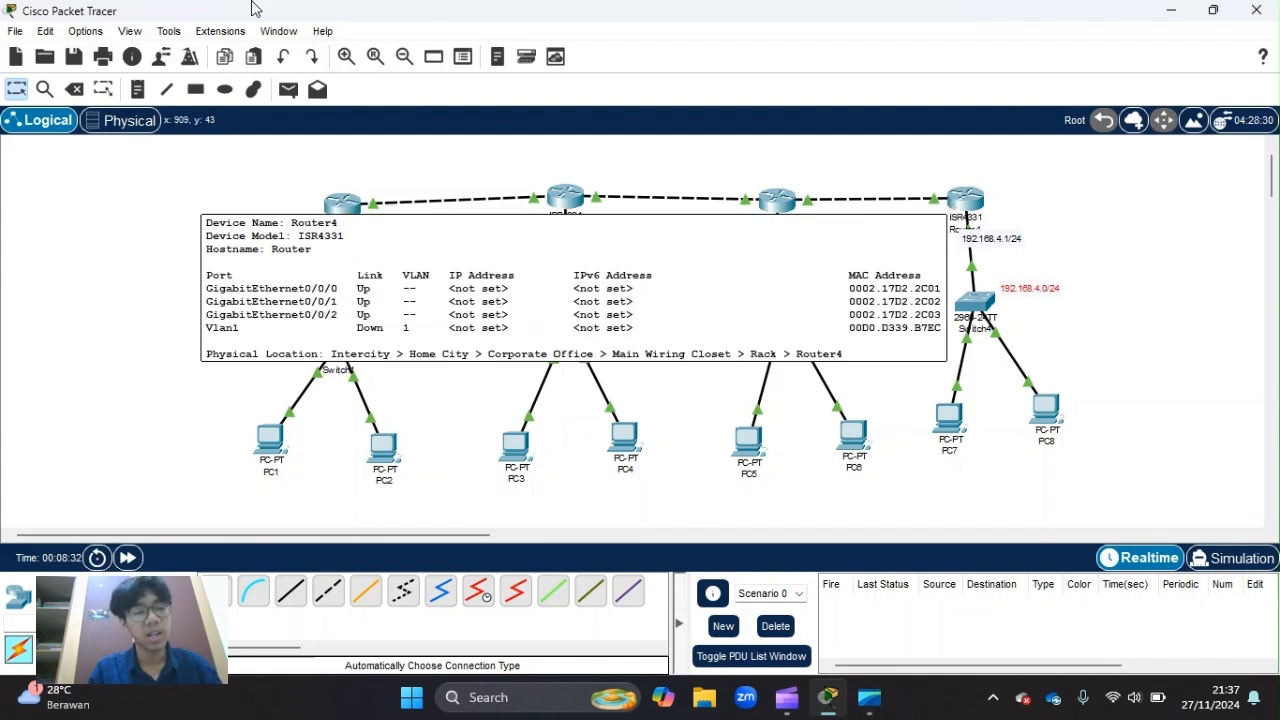
Add the host notes 192.168.1.2/24 below PC1 and 192.168.1.3/24 below PC2
{"action": "left_click", "coordinate": [136, 92]}
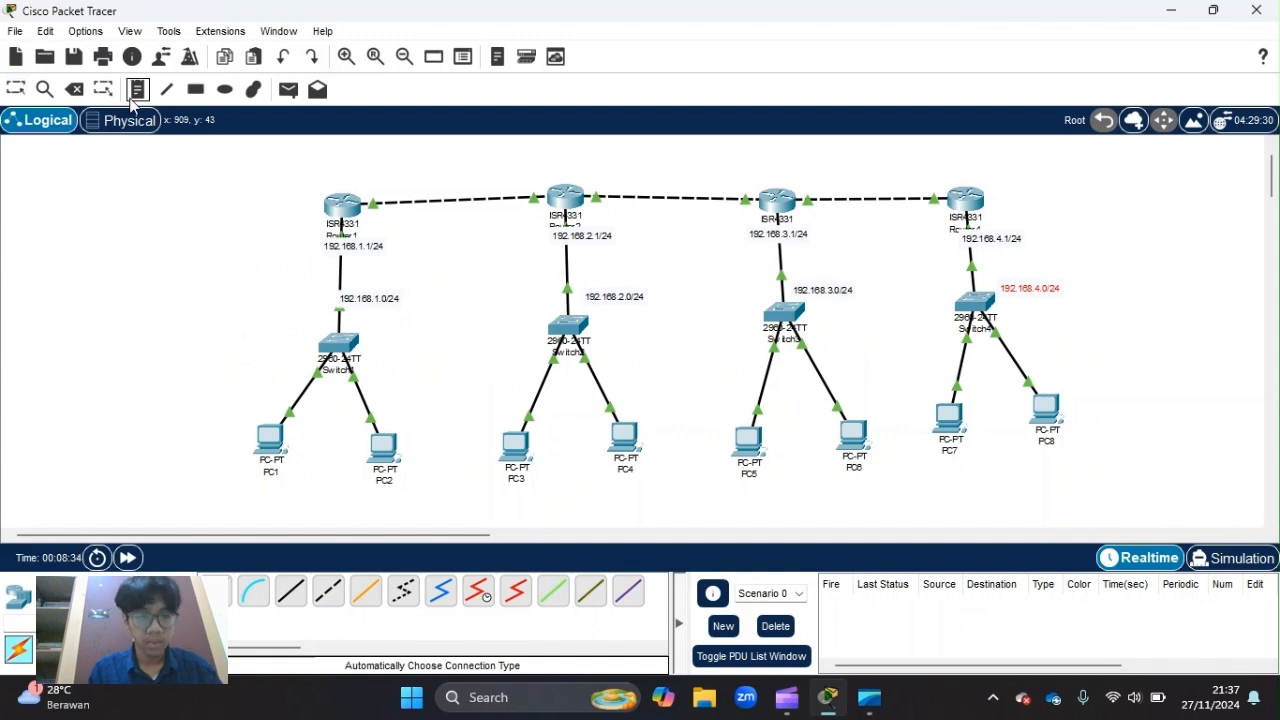
{"action": "left_click", "coordinate": [210, 487]}
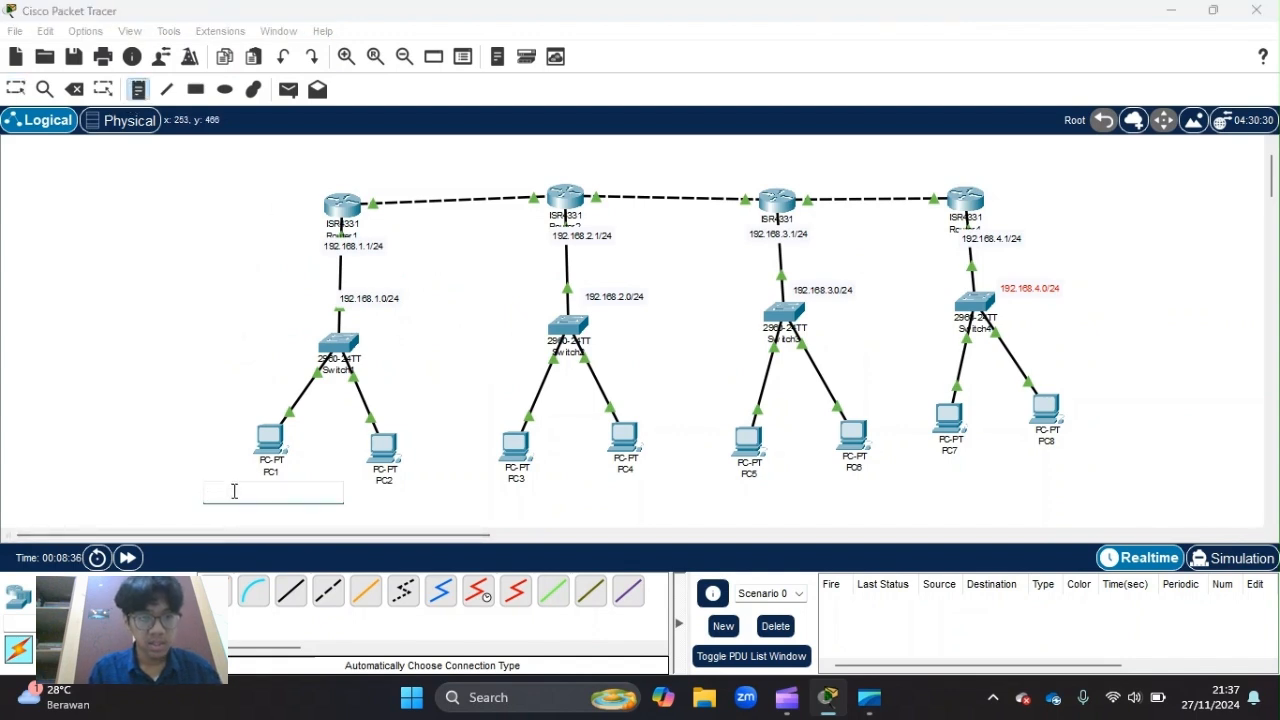
{"action": "type", "text": "192.168.1.0/24"}
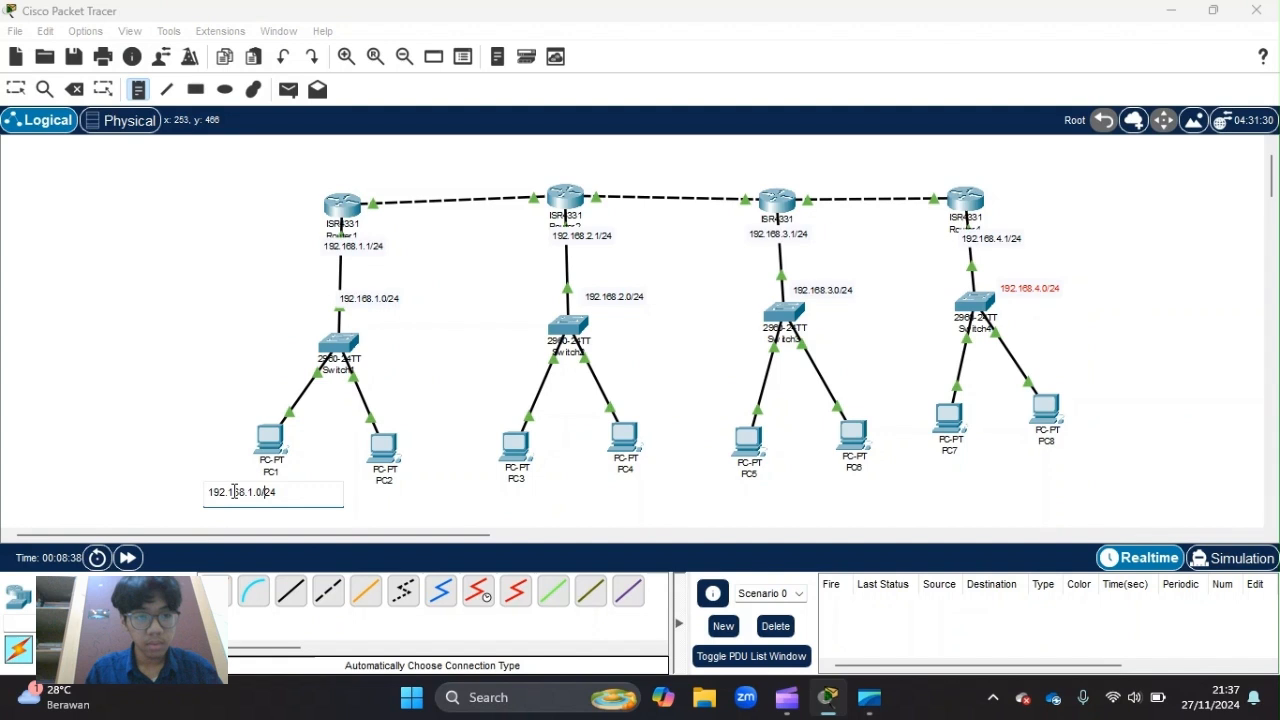
{"action": "left_click", "coordinate": [371, 500]}
{"action": "type", "text": "V"}
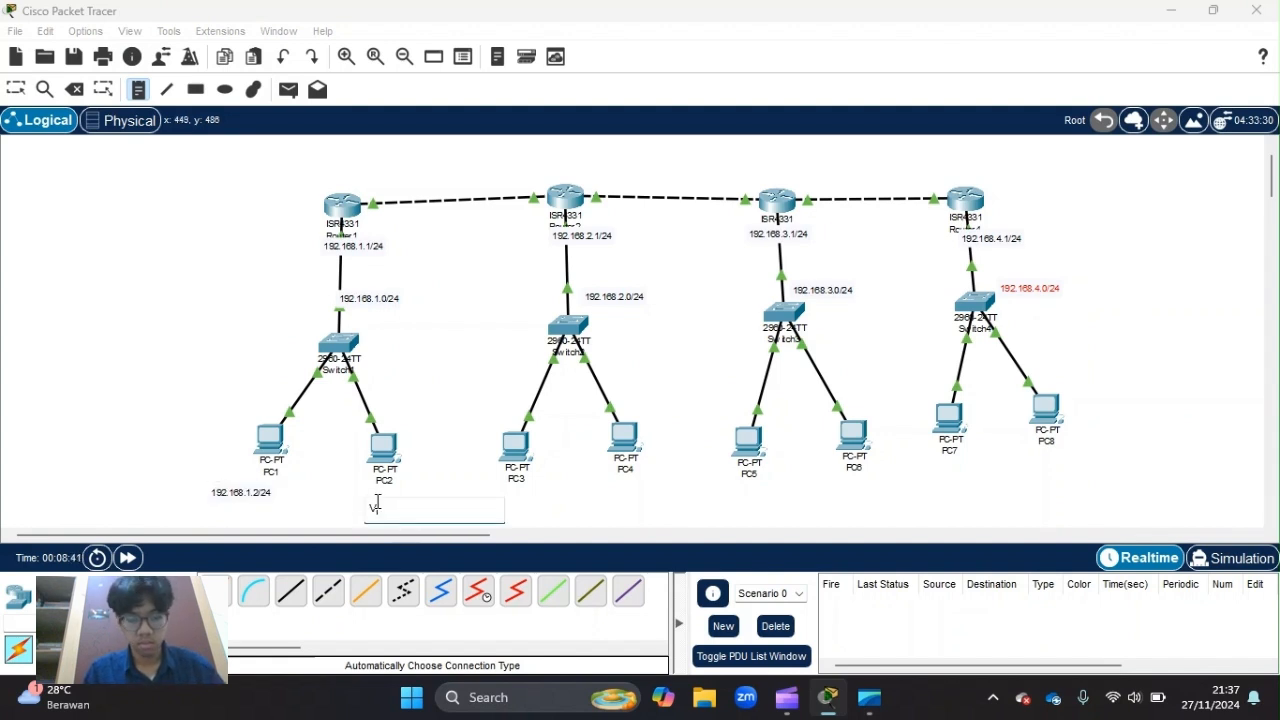
{"action": "type", "text": "192.168.1.0/24"}
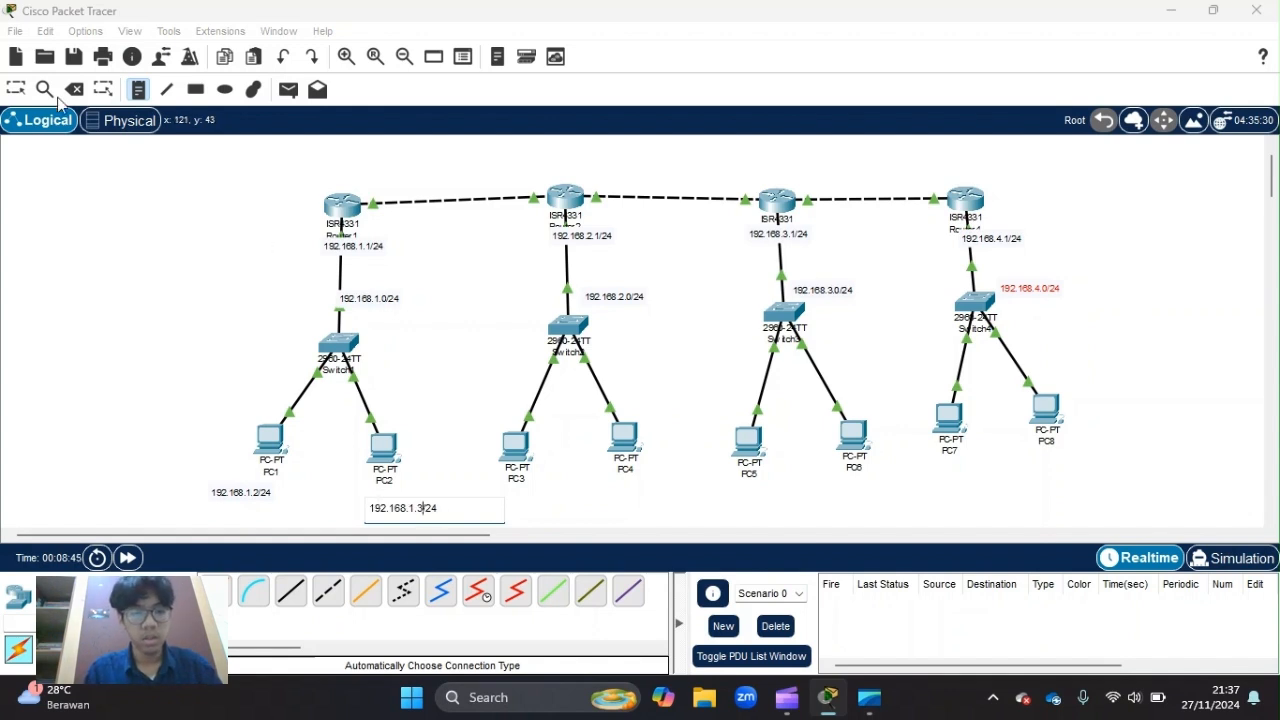
Move the 192.168.1.3/24 note closer beneath PC2
{"action": "left_click", "coordinate": [15, 90]}
{"action": "left_click_drag", "start_coordinate": [412, 507], "coordinate": [399, 494]}
{"action": "double_click", "coordinate": [531, 485]}
{"action": "left_click", "coordinate": [1001, 22]}
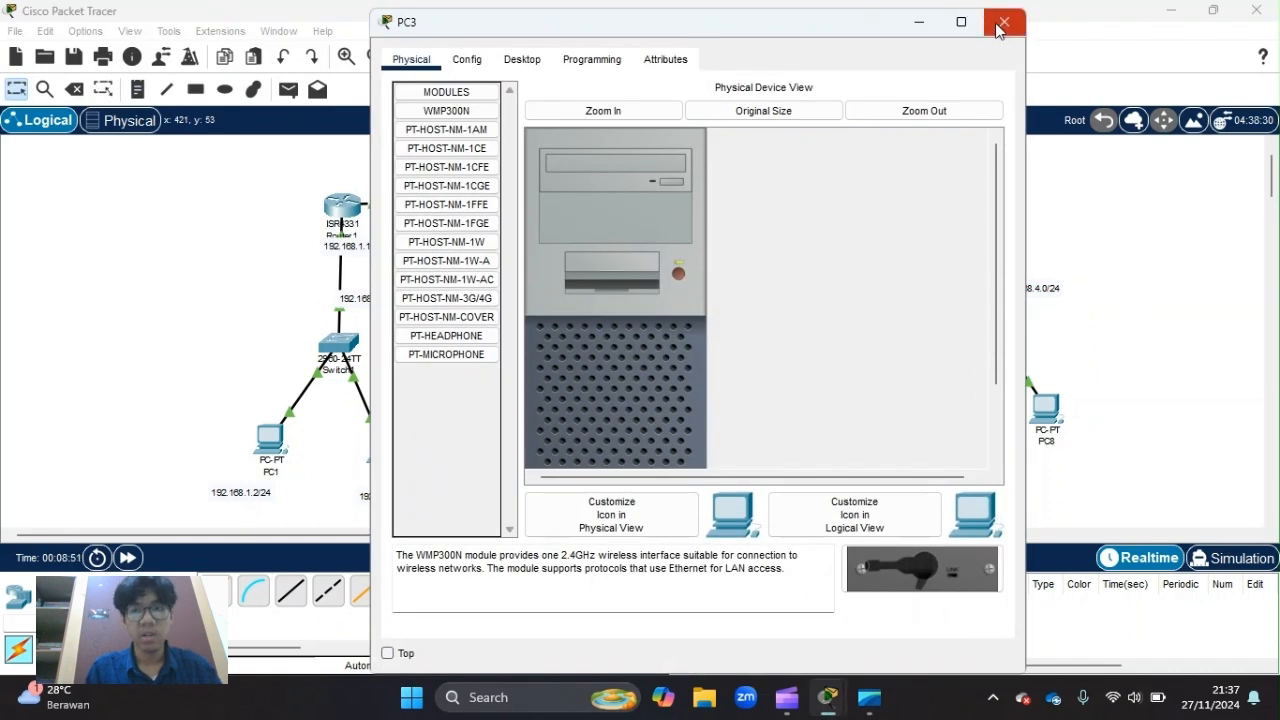
Add the host notes 192.168.2.2/24 below PC3 and 192.168.2.3/24 below PC4
{"action": "left_click", "coordinate": [137, 89]}
{"action": "left_click", "coordinate": [506, 496]}
{"action": "type", "text": "192.168.1.0/24"}
{"action": "key", "text": "BackSpace"}
{"action": "type", "text": "2"}
{"action": "key", "text": "BackSpace"}
{"action": "type", "text": "2"}
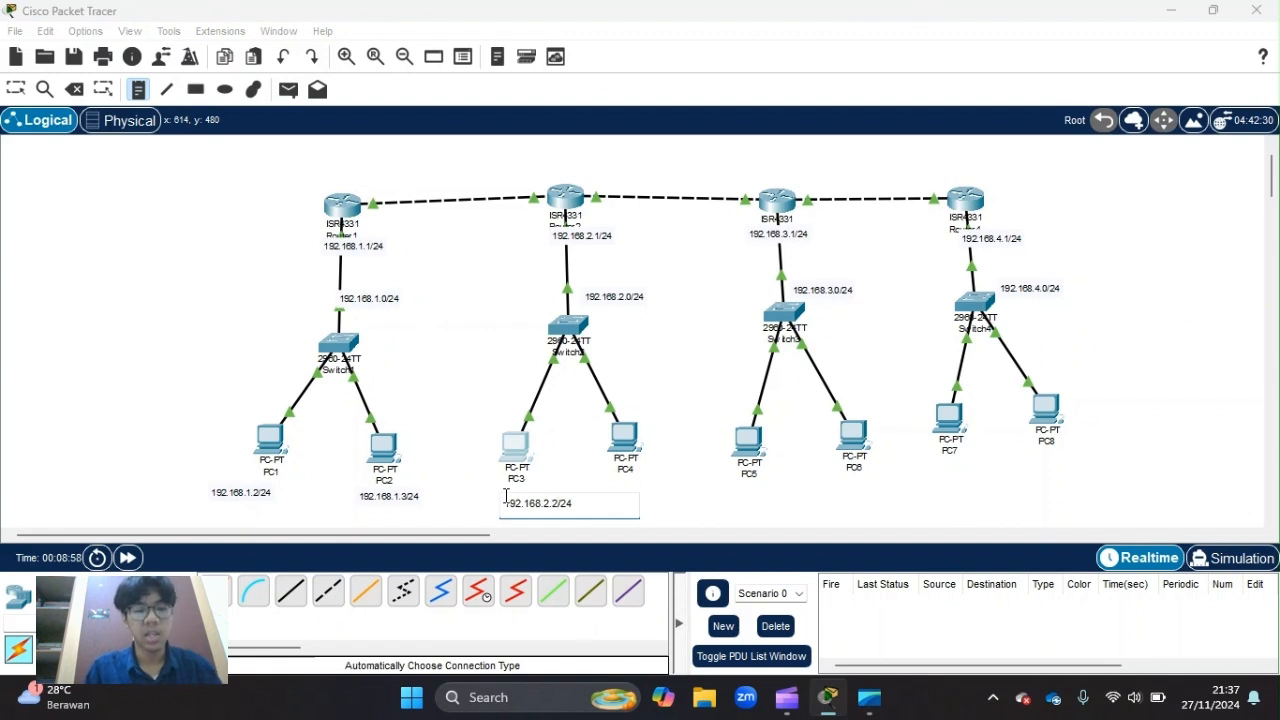
{"action": "left_click", "coordinate": [626, 492]}
{"action": "type", "text": "192.168.1.0/24"}
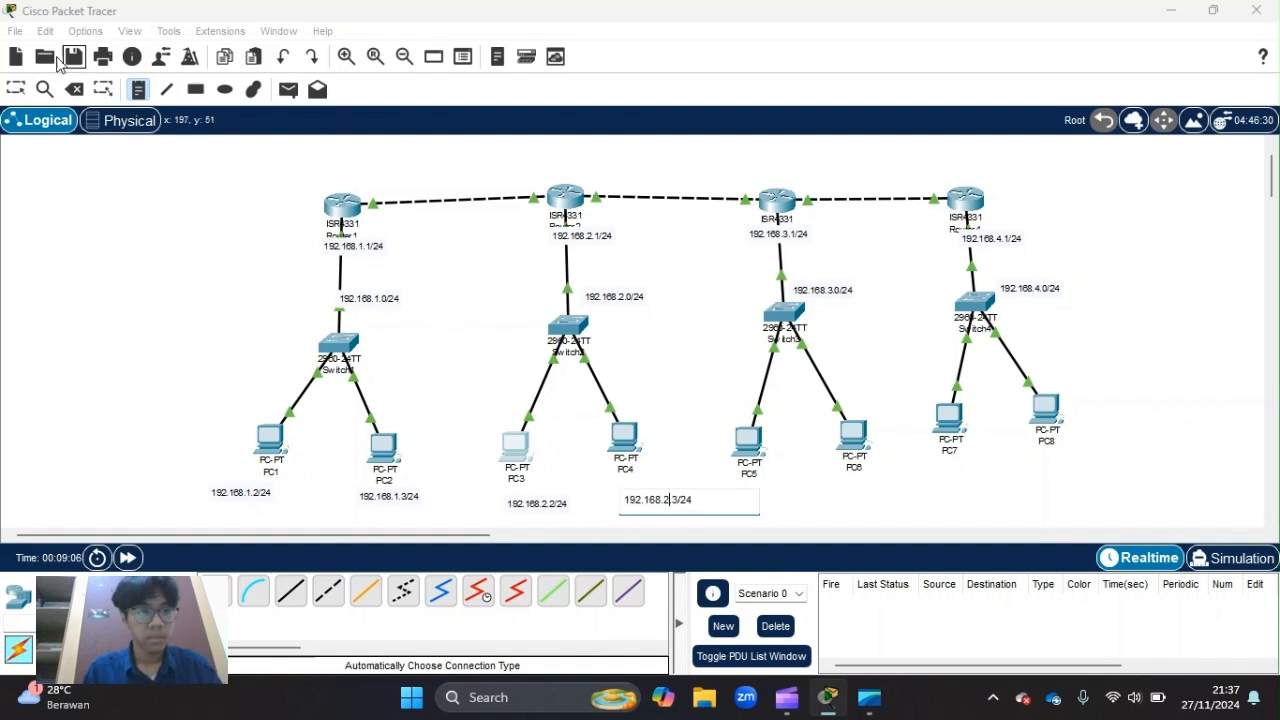
Add the host notes 192.168.3.2/24 below PC5 and 192.168.3.3/24 below PC6
{"action": "left_click", "coordinate": [762, 483]}
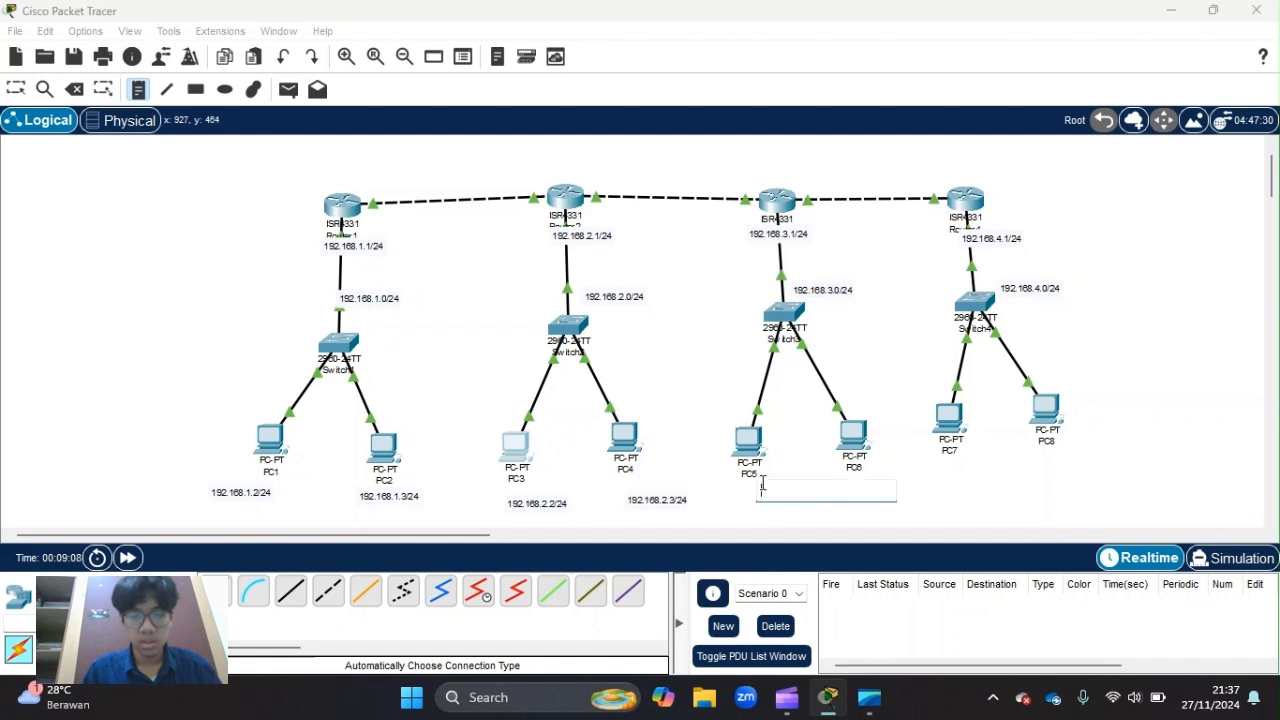
{"action": "type", "text": "192.168.1.0/24"}
{"action": "key", "text": "BackSpace"}
{"action": "type", "text": "3"}
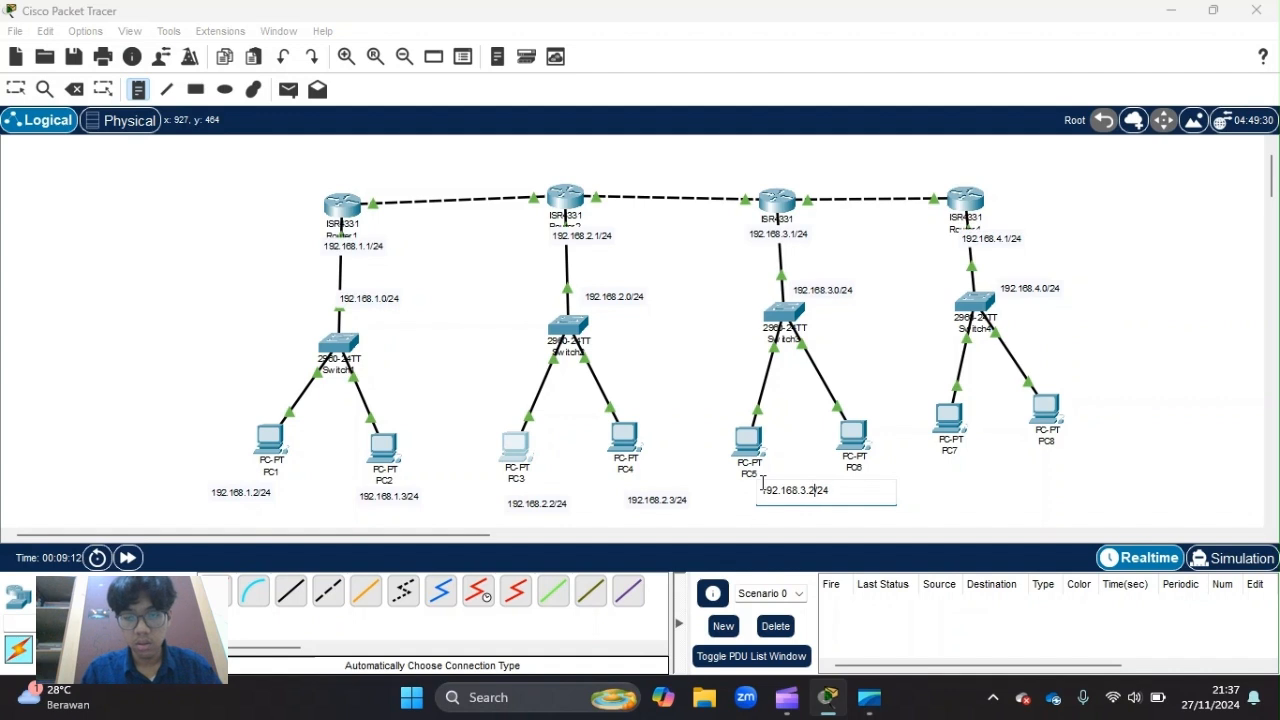
{"action": "left_click", "coordinate": [858, 481]}
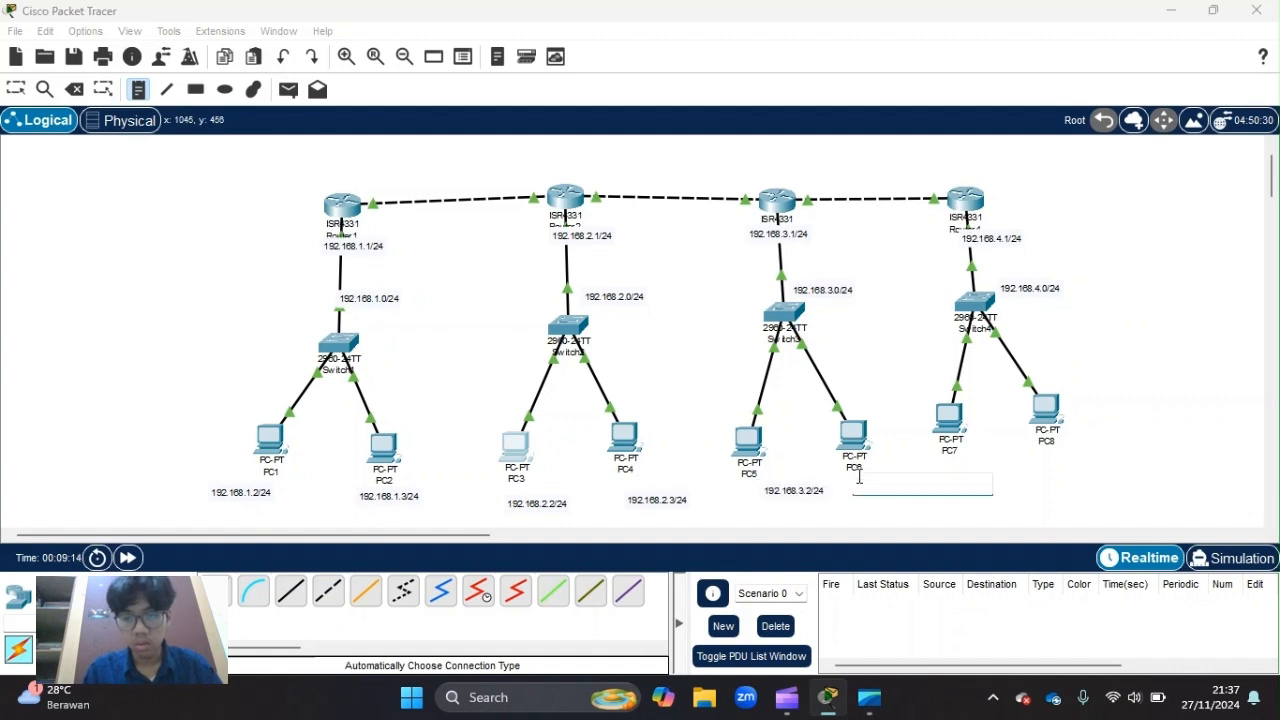
{"action": "type", "text": "192.168.1.0/24"}
{"action": "key", "text": "BackSpace"}
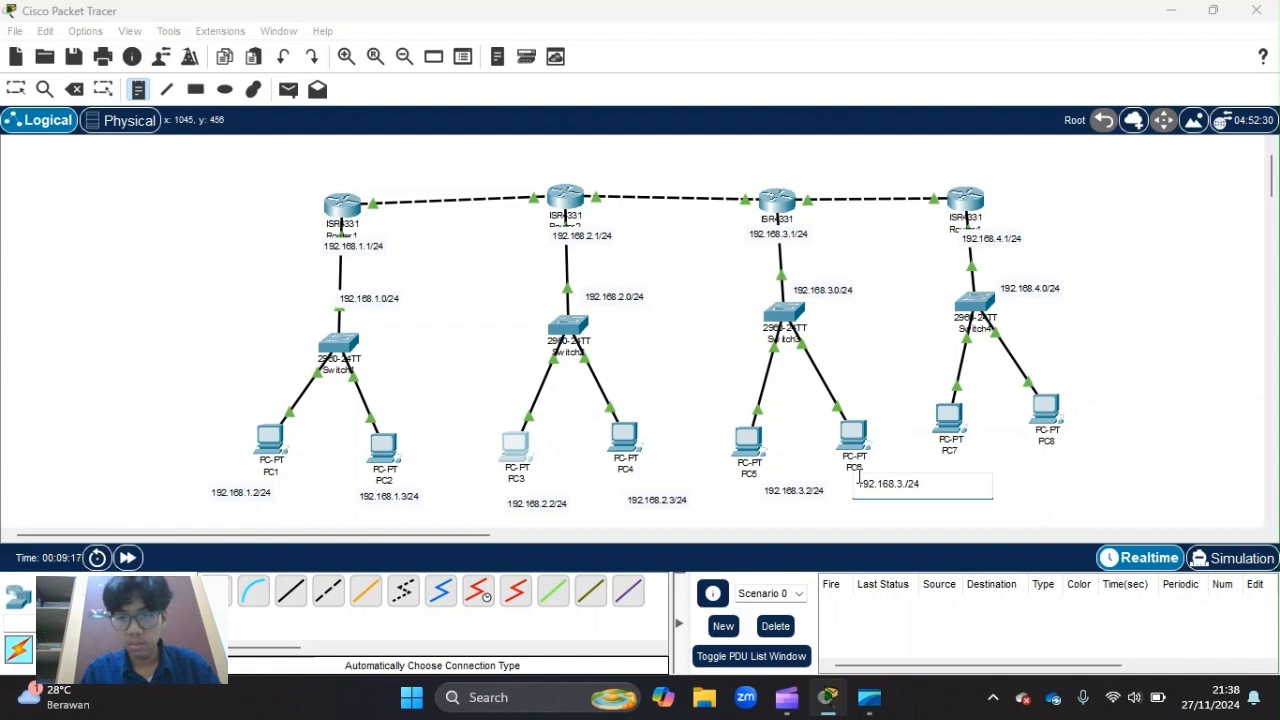
Add the host note 192.168.4.2/24 below PC7
{"action": "left_click", "coordinate": [937, 468]}
{"action": "type", "text": "192.168.1.0/24"}
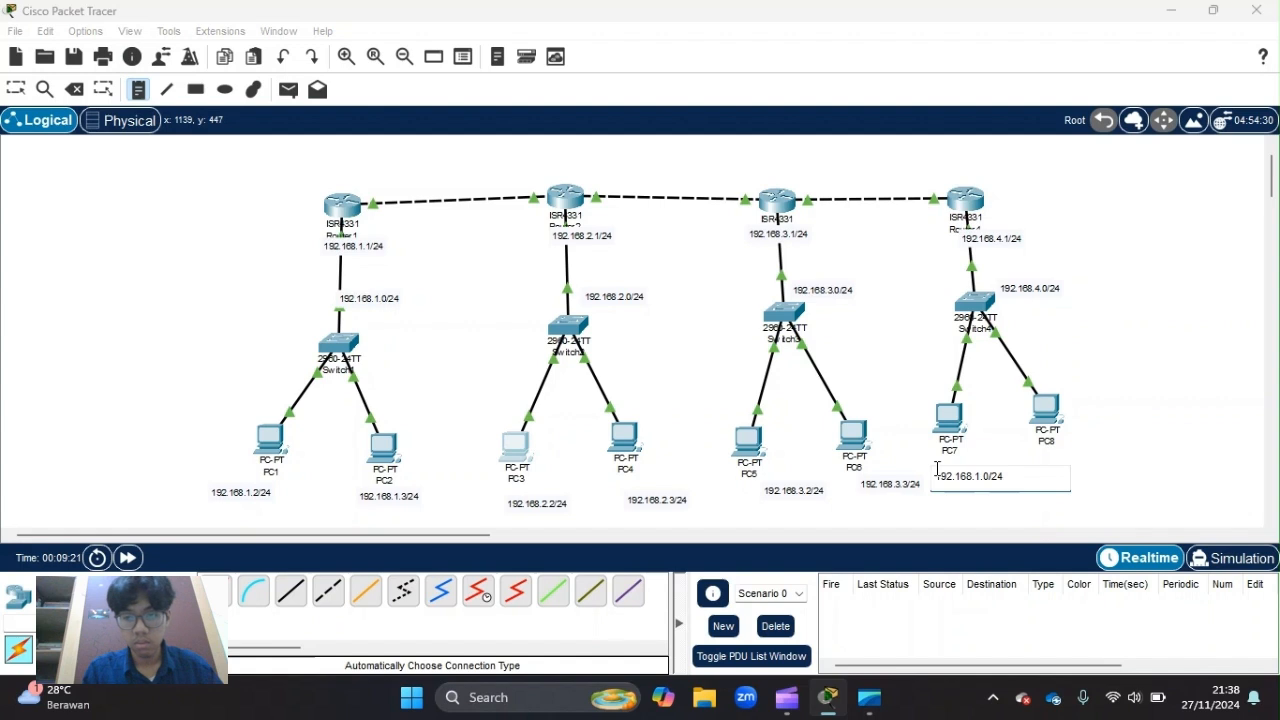
{"action": "key", "text": "Left"}
{"action": "key", "text": "Left"}
{"action": "key", "text": "BackSpace"}
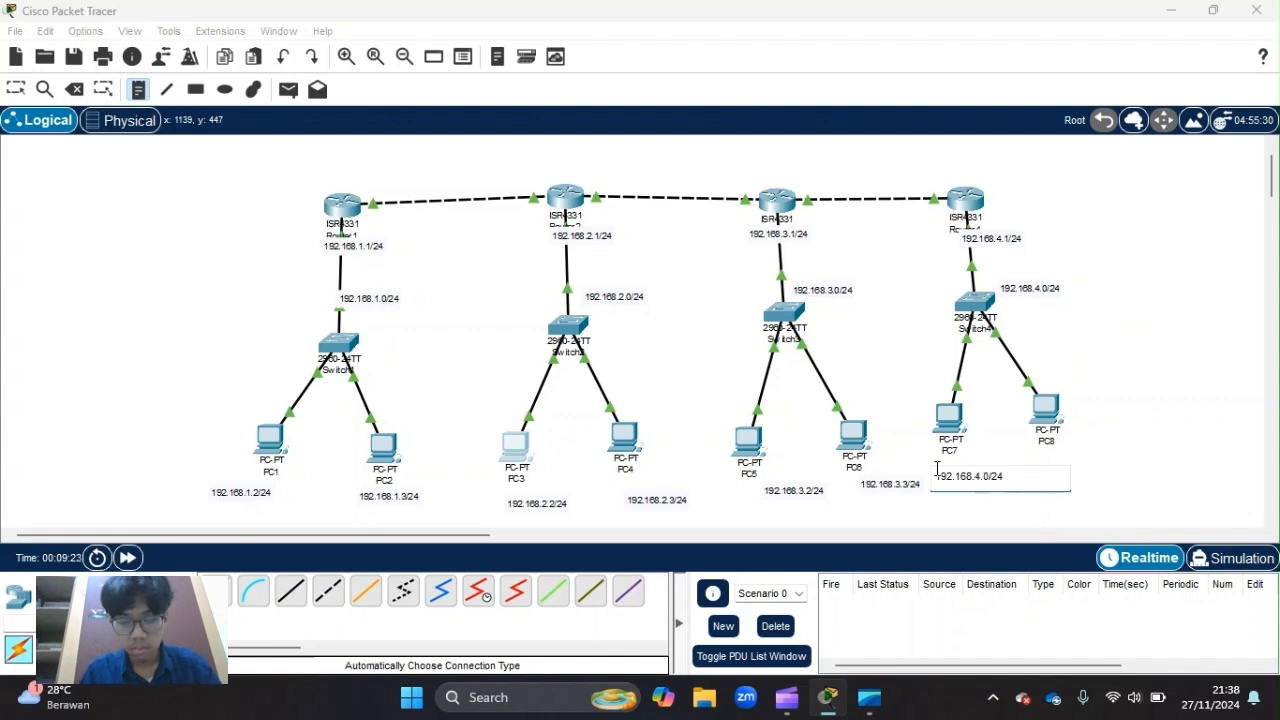
Add the host note below PC8 and correct its text to 192.168.4.3/24
{"action": "left_click", "coordinate": [1031, 459]}
{"action": "type", "text": "192.168.1.0/24"}
{"action": "key", "text": "Left"}
{"action": "key", "text": "Left"}
{"action": "key", "text": "Left"}
{"action": "key", "text": "Left"}
{"action": "key", "text": "Left"}
{"action": "key", "text": "BackSpace"}
{"action": "type", "text": "4"}
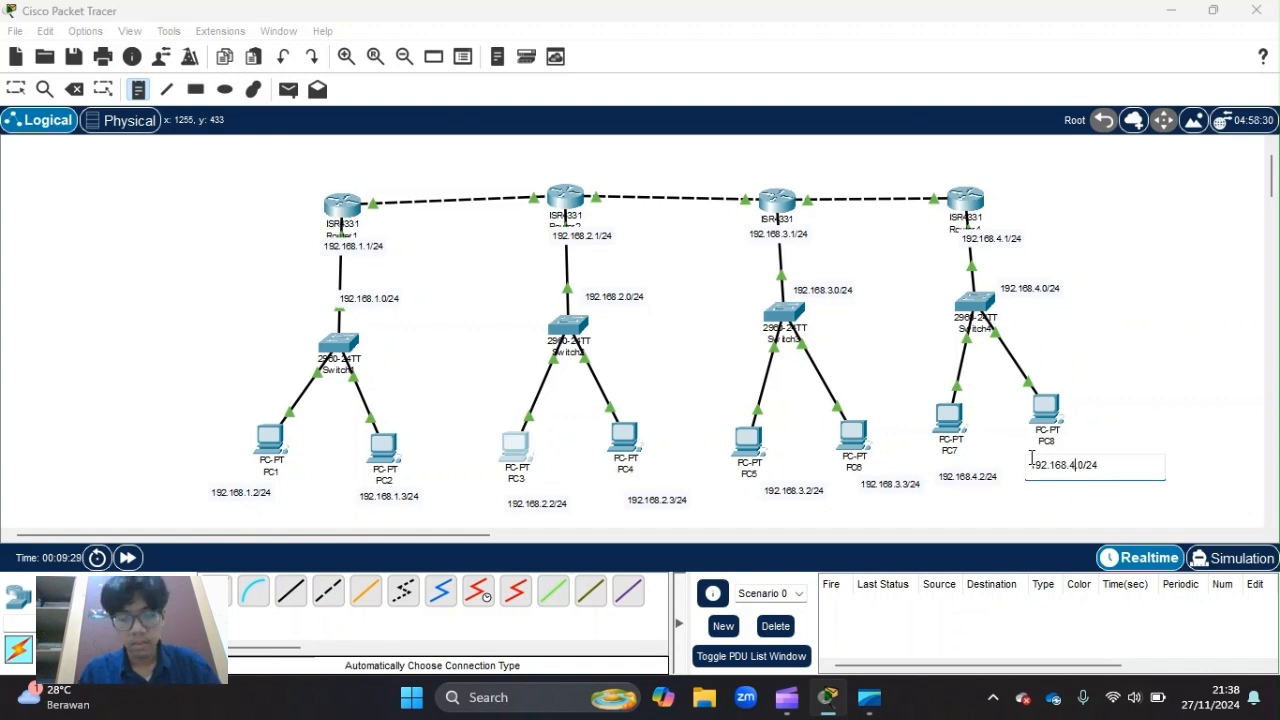
{"action": "key", "text": "Delete"}
{"action": "type", "text": "3"}
{"action": "type", "text": "."}
{"action": "left_click", "coordinate": [16, 89]}
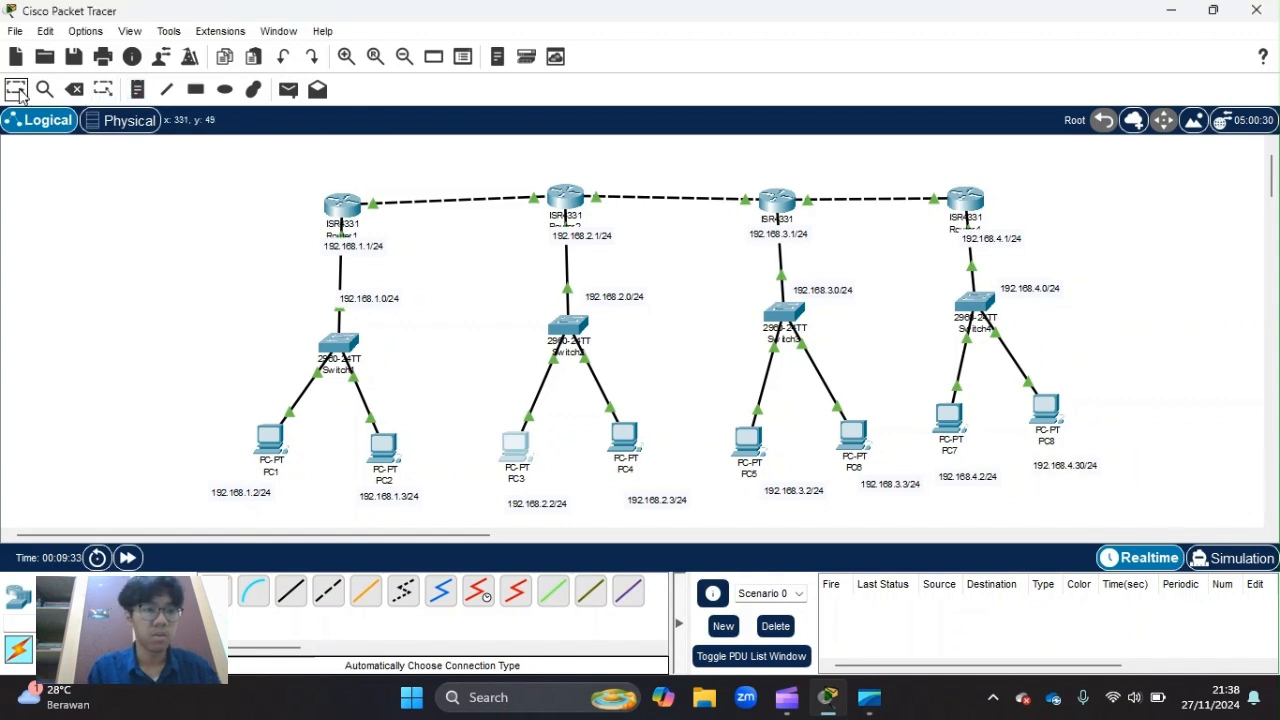
{"action": "double_click", "coordinate": [1091, 478]}
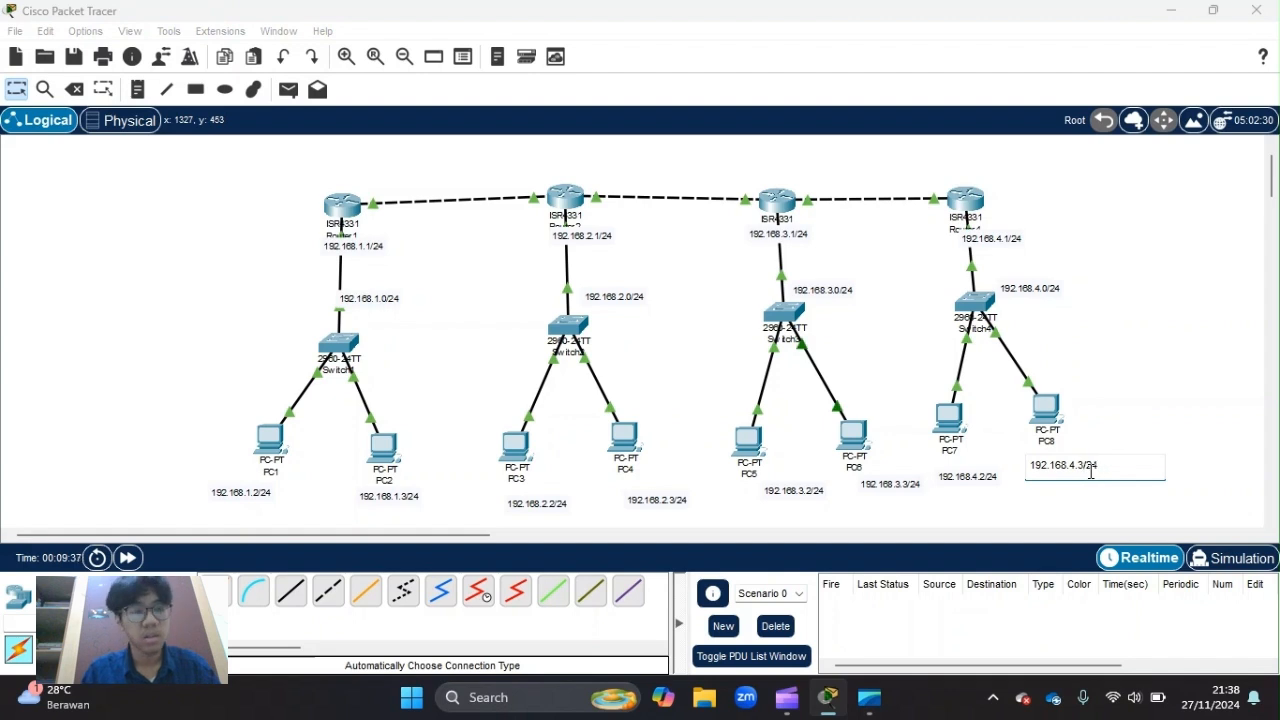
{"action": "left_click", "coordinate": [171, 251]}
Move the host address notes of PC3 through PC8 closer beneath their PCs
{"action": "left_click_drag", "start_coordinate": [522, 503], "coordinate": [507, 488]}
{"action": "left_click_drag", "start_coordinate": [658, 509], "coordinate": [631, 449]}
{"action": "left_click", "coordinate": [797, 497]}
{"action": "left_click_drag", "start_coordinate": [797, 503], "coordinate": [759, 505]}
{"action": "left_click_drag", "start_coordinate": [504, 493], "coordinate": [500, 503]}
{"action": "left_click", "coordinate": [890, 487]}
{"action": "left_click_drag", "start_coordinate": [890, 487], "coordinate": [858, 487]}
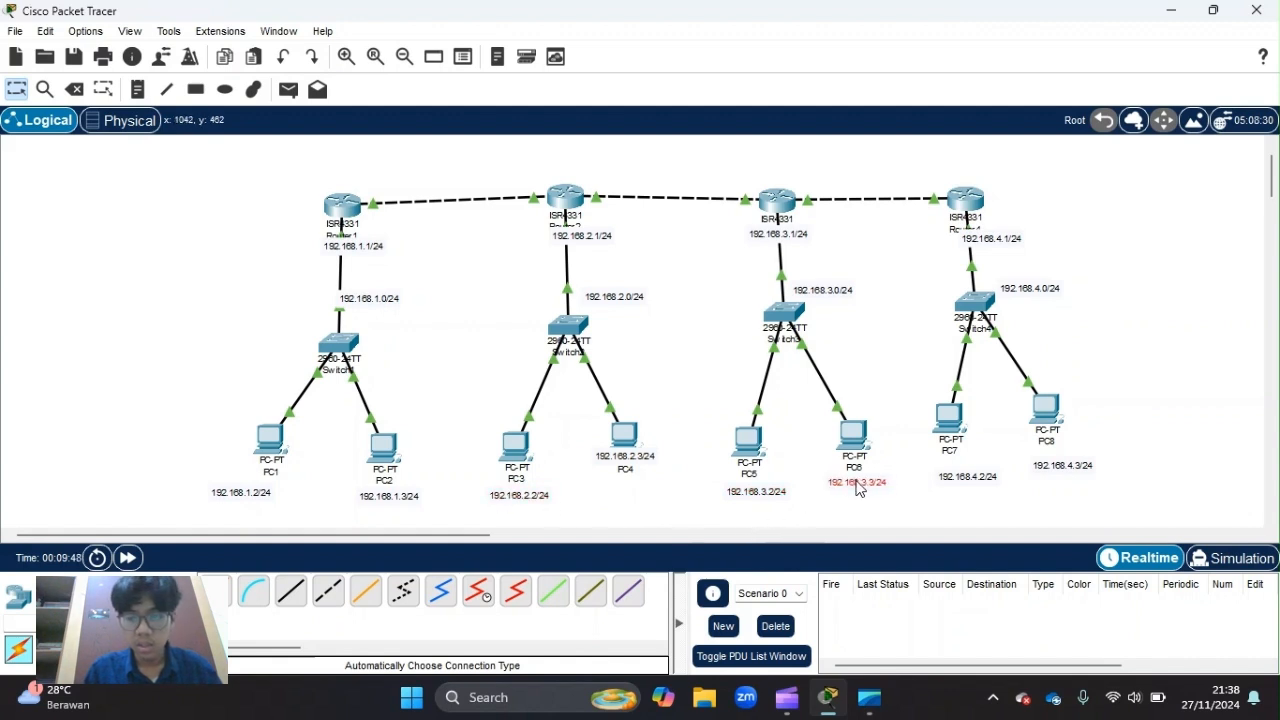
{"action": "left_click_drag", "start_coordinate": [985, 487], "coordinate": [967, 478]}
{"action": "left_click", "coordinate": [1066, 471]}
{"action": "left_click_drag", "start_coordinate": [1066, 471], "coordinate": [1055, 460]}
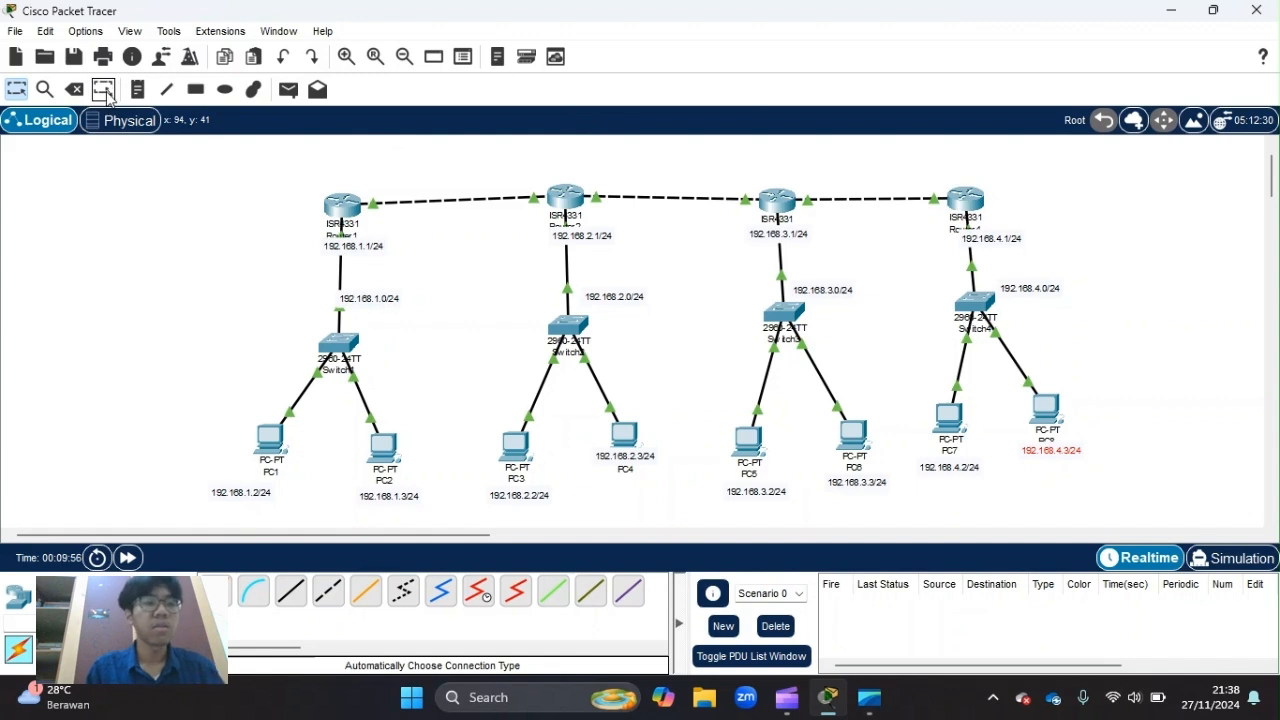
Add the note 192.168.5.1/24 beside Router1, just above its link to Router2
{"action": "left_click", "coordinate": [138, 89]}
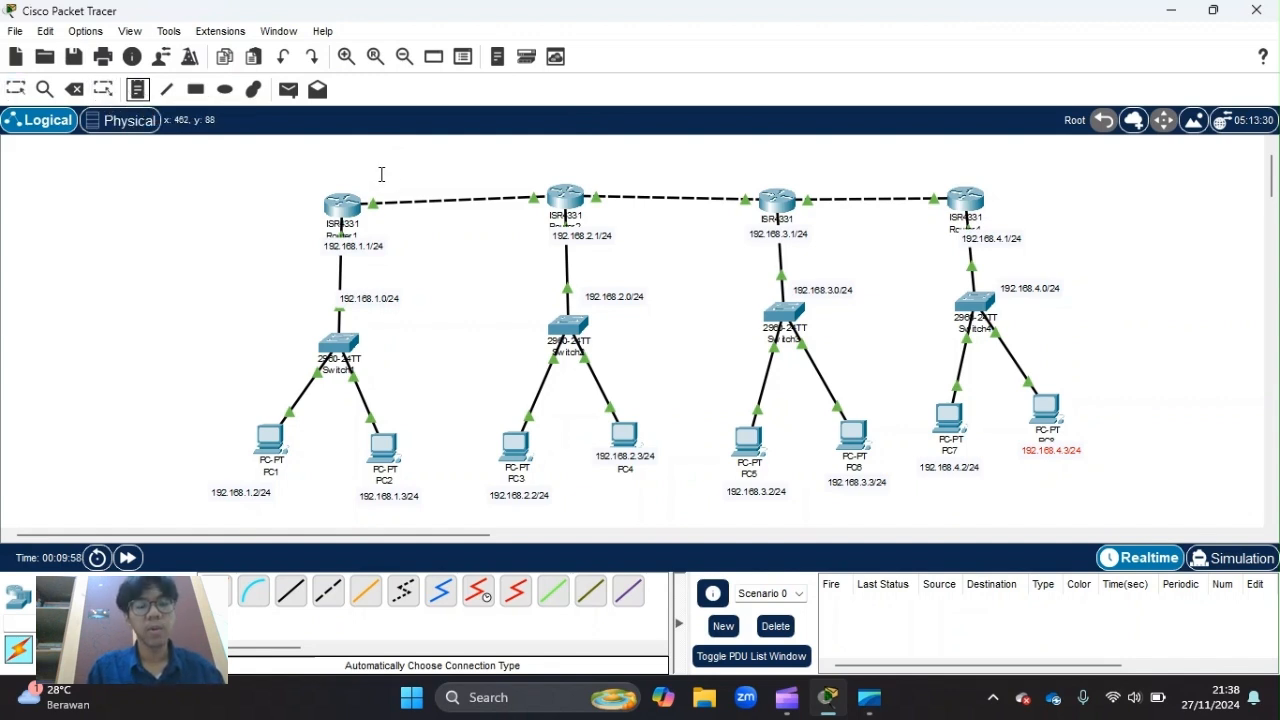
{"action": "left_click", "coordinate": [352, 167]}
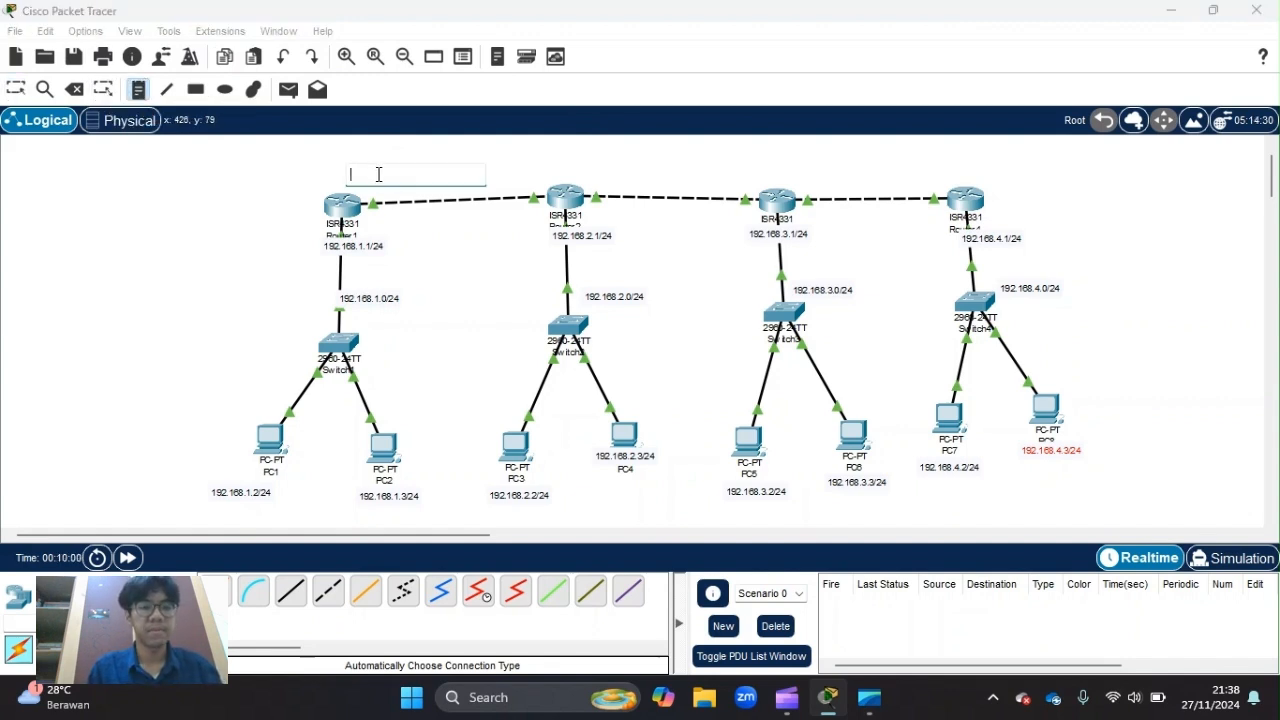
{"action": "type", "text": "192.168.1.0/24"}
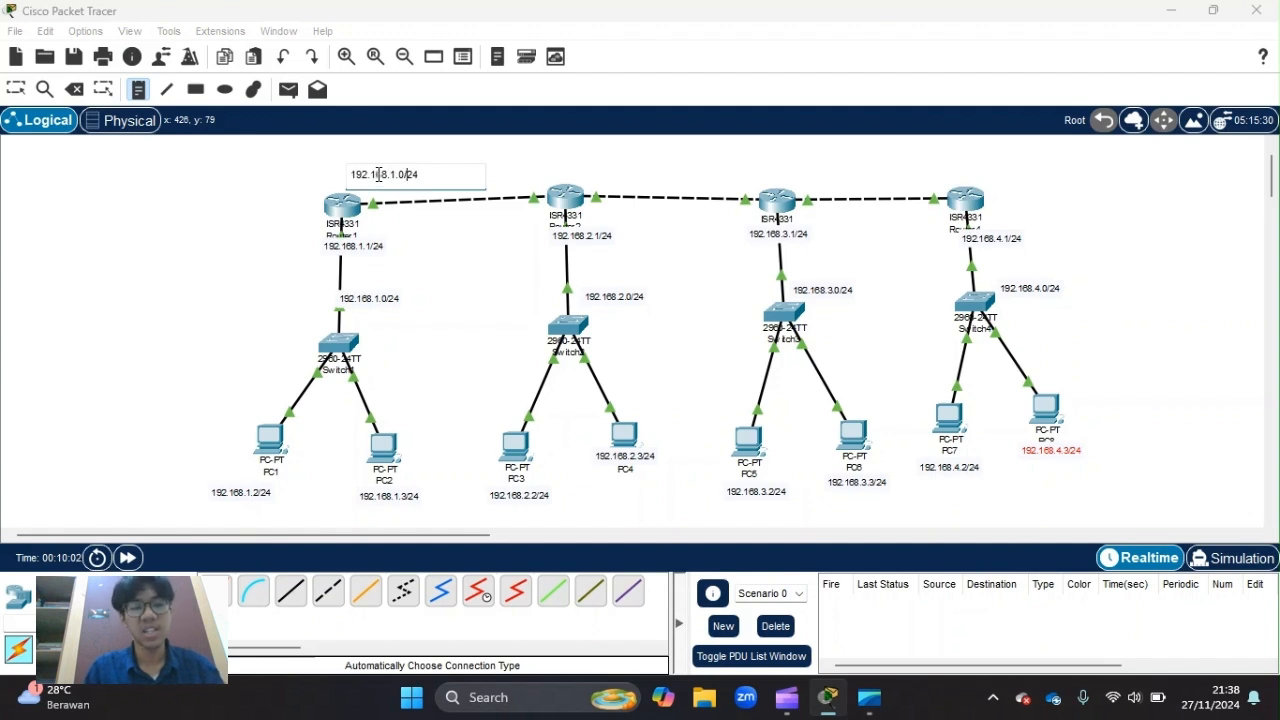
{"action": "key", "text": "BackSpace"}
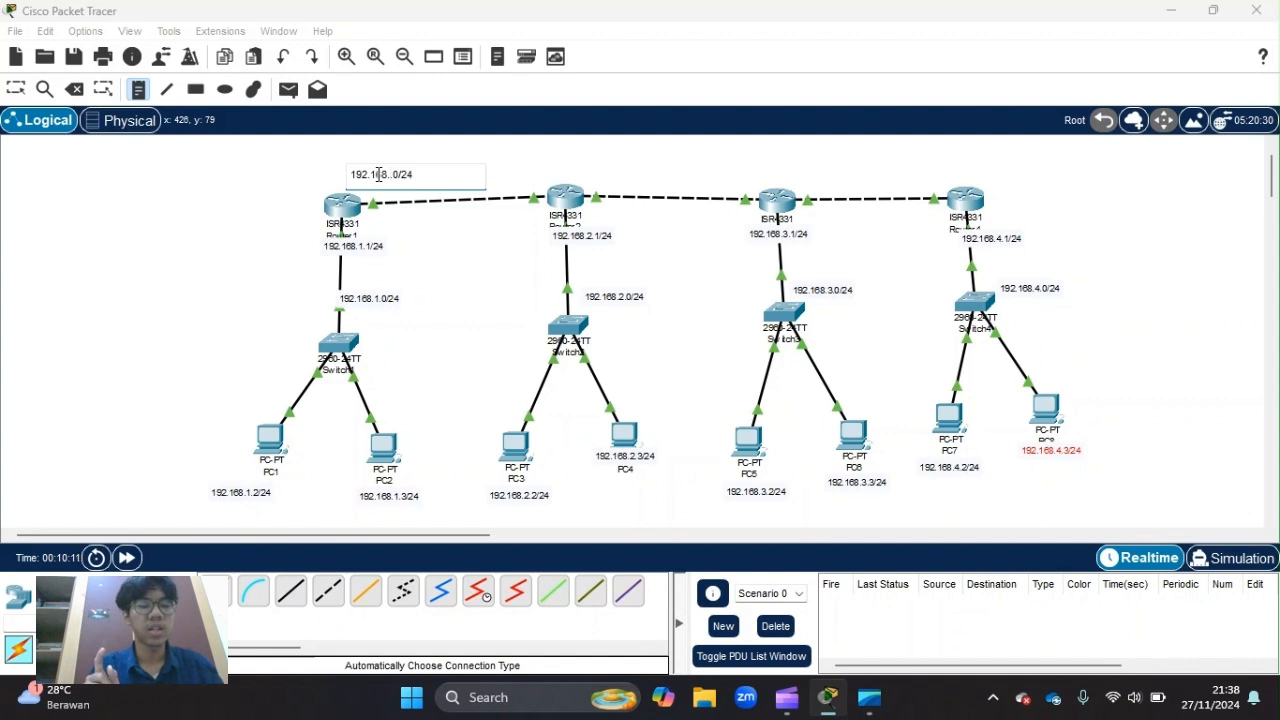
{"action": "type", "text": "5."}
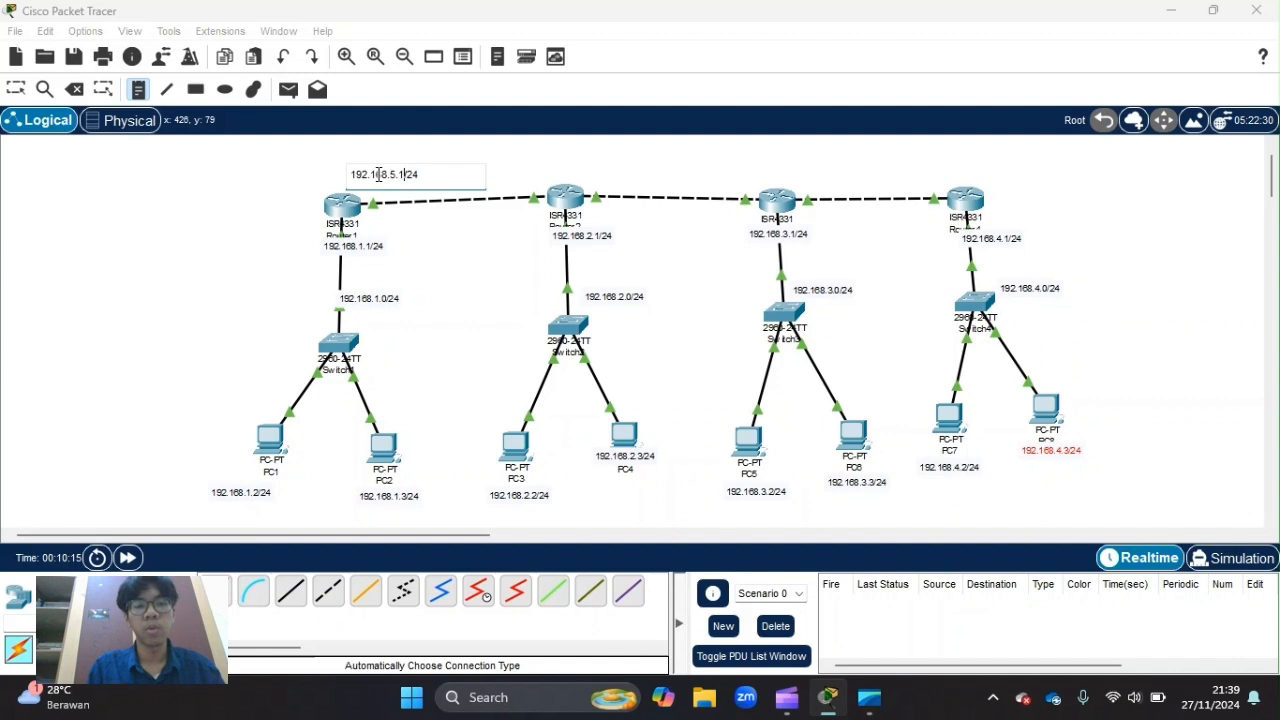
{"action": "left_click", "coordinate": [16, 89]}
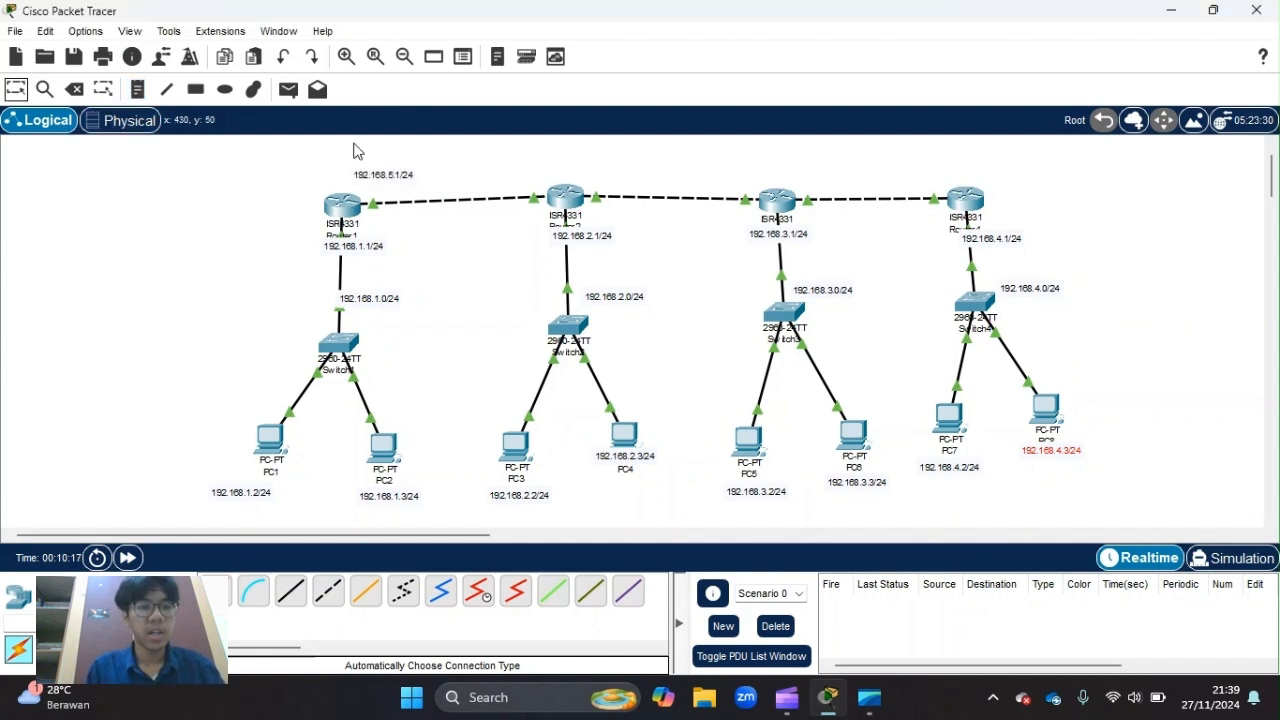
{"action": "left_click_drag", "start_coordinate": [387, 179], "coordinate": [400, 193]}
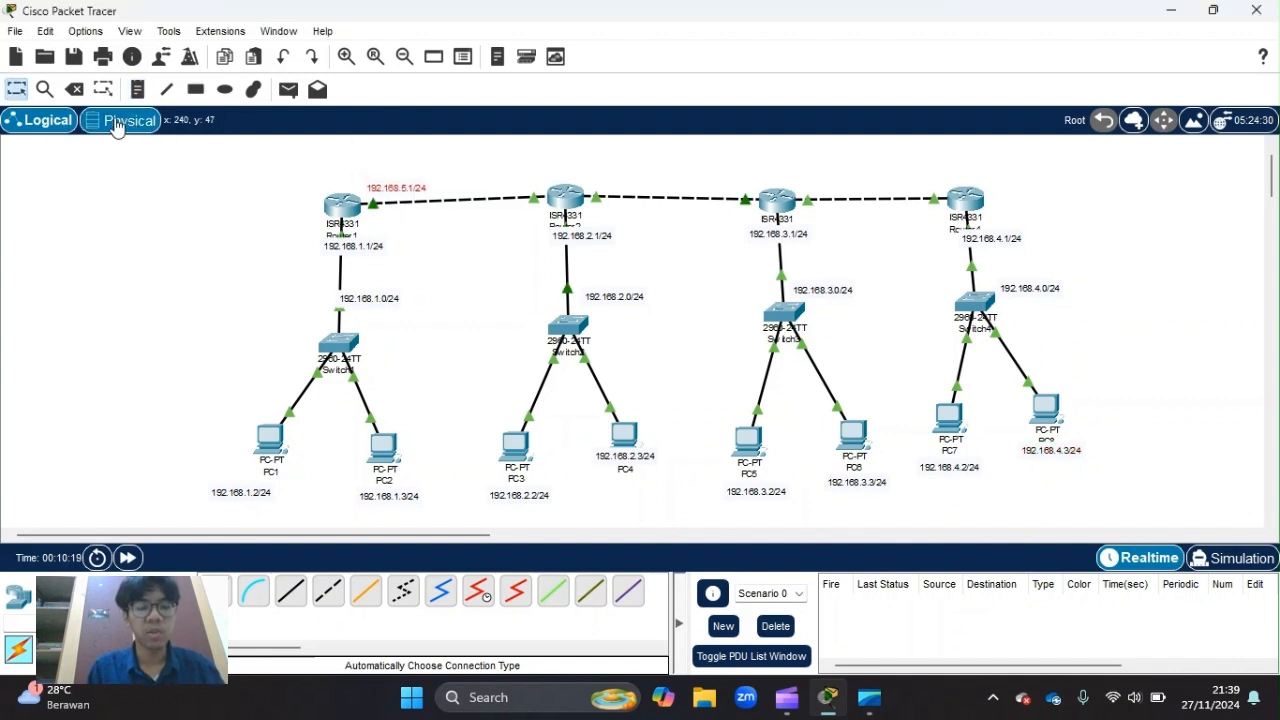
Add the note 192.168.6.1/24 beside Router2, just above its link to Router3
{"action": "left_click", "coordinate": [102, 89]}
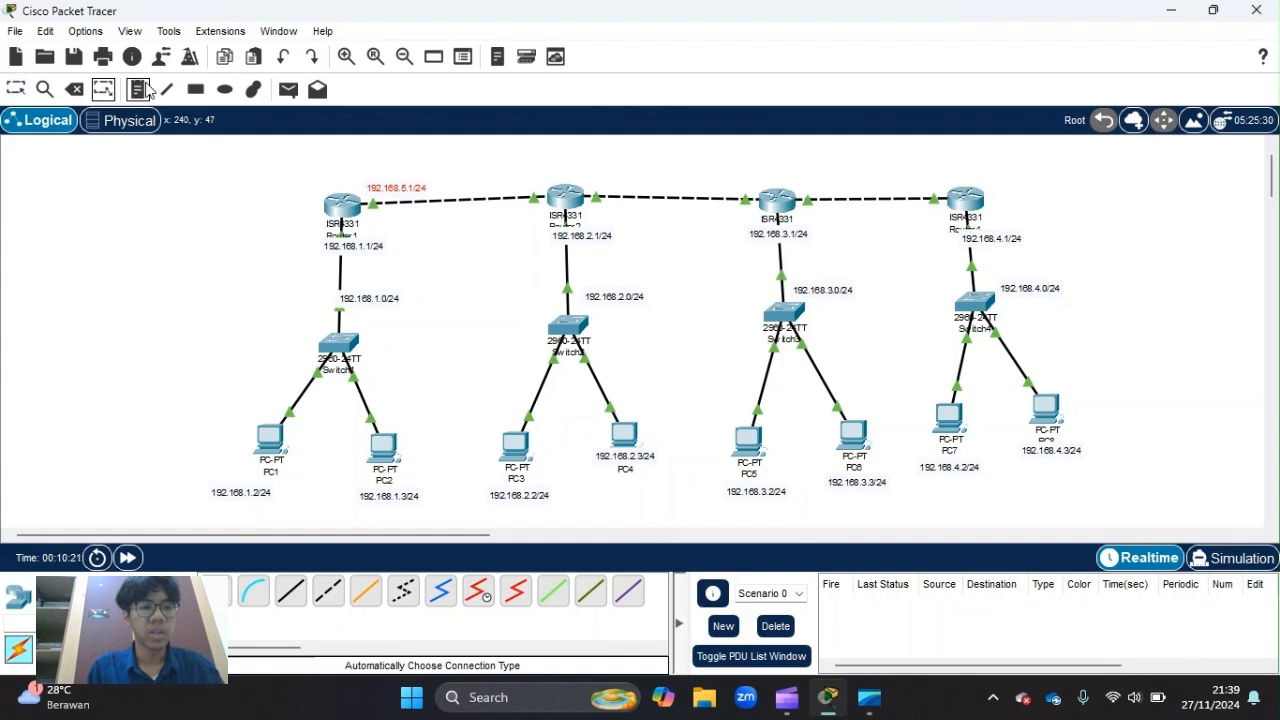
{"action": "left_click", "coordinate": [140, 89]}
{"action": "left_click", "coordinate": [608, 178]}
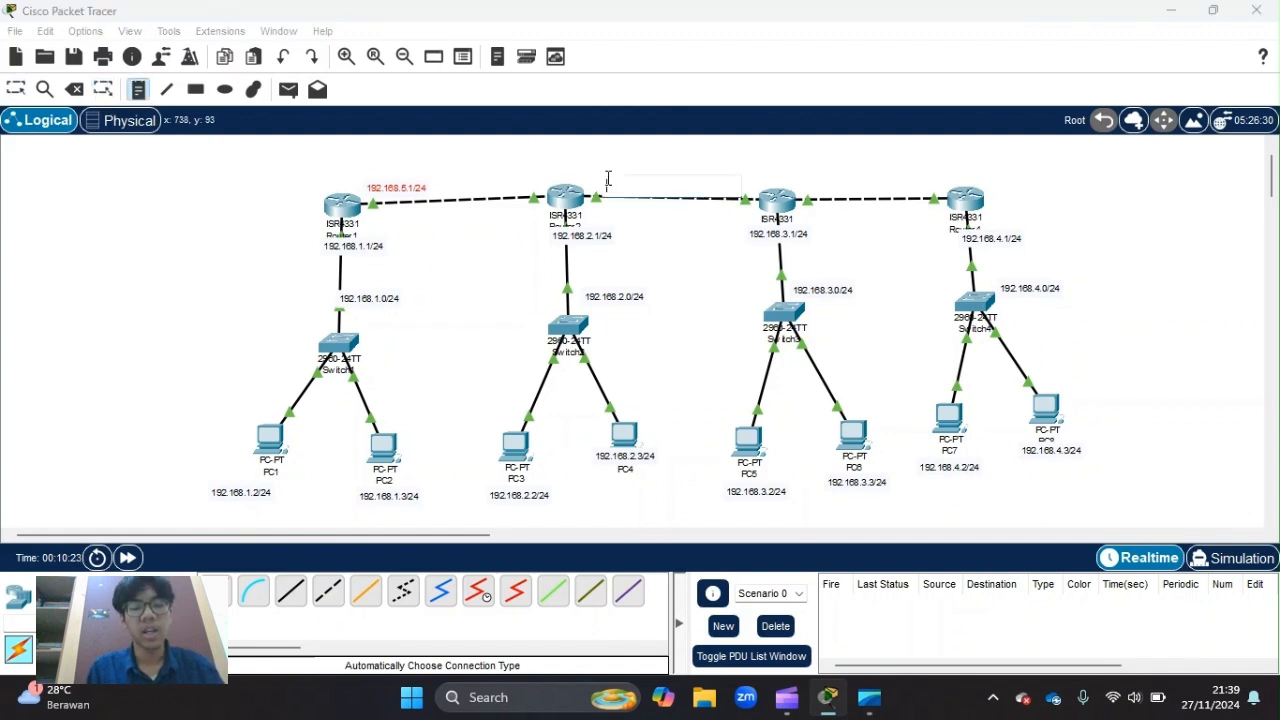
{"action": "type", "text": "192.168.1.0/24"}
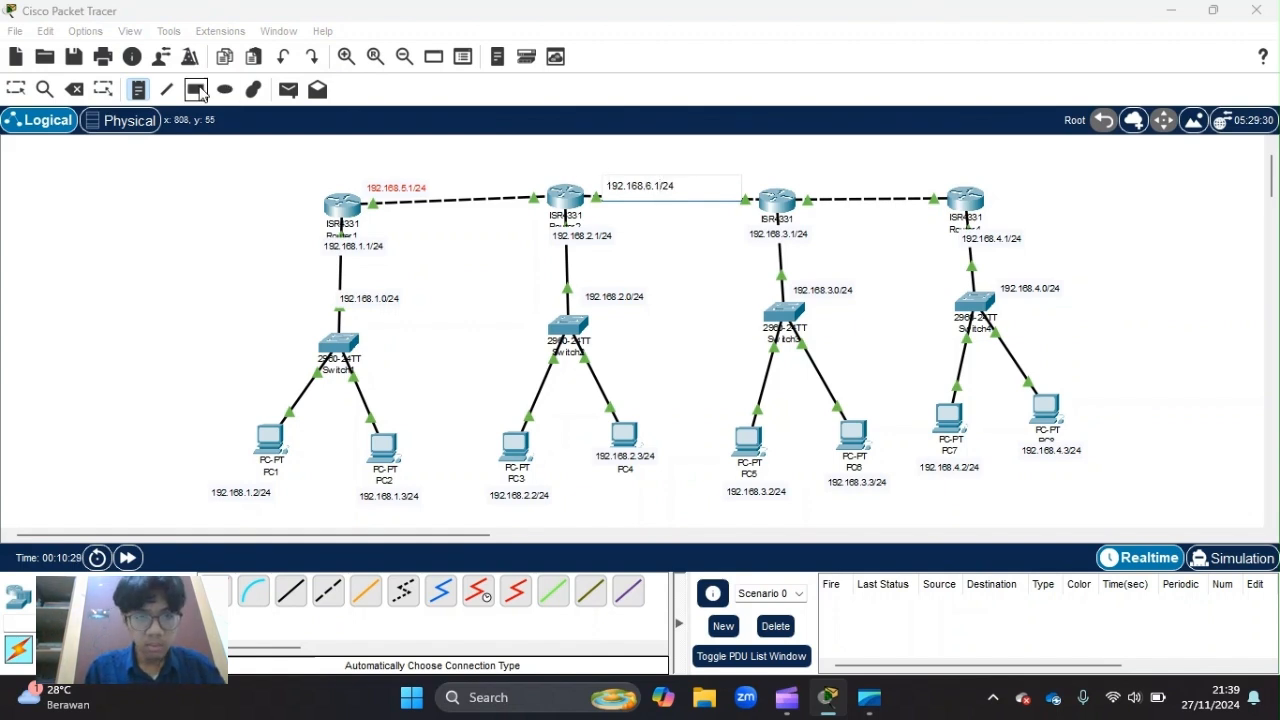
{"action": "left_click", "coordinate": [25, 94]}
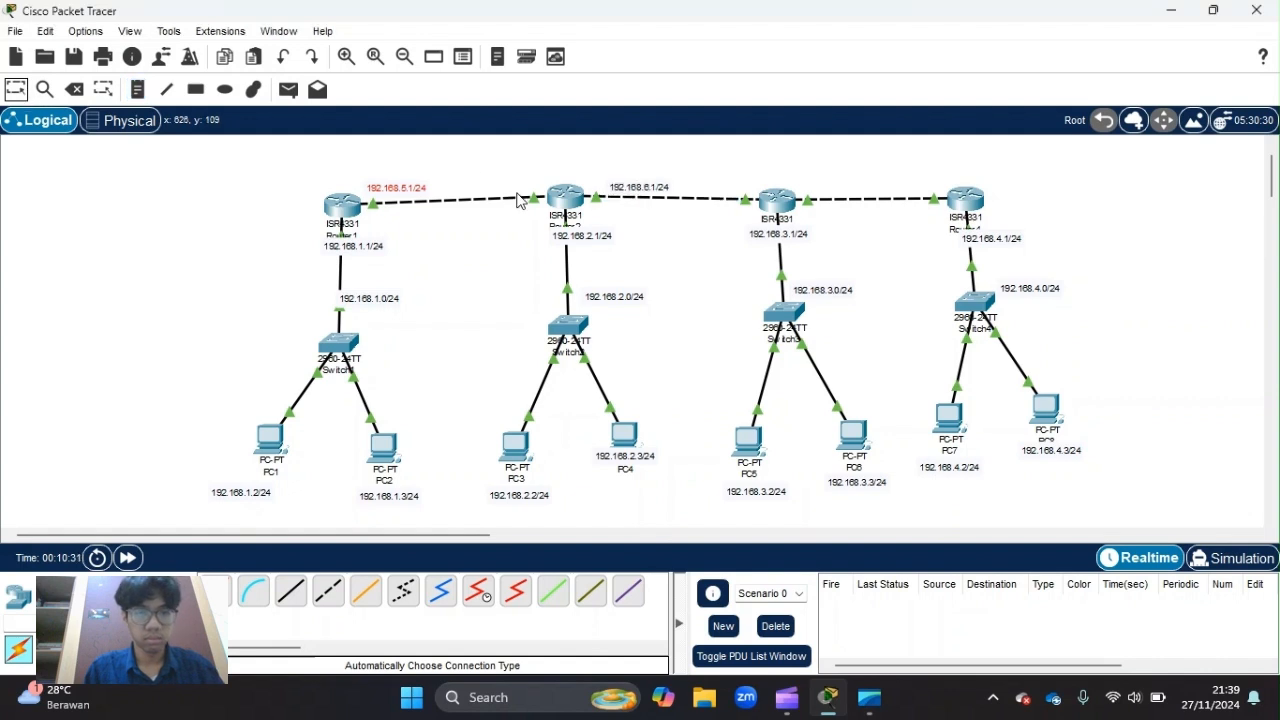
{"action": "left_click", "coordinate": [614, 188]}
Add the note 192.168.7.1/24 beside Router3, above its link to Router4
{"action": "left_click", "coordinate": [137, 90]}
{"action": "left_click", "coordinate": [799, 172]}
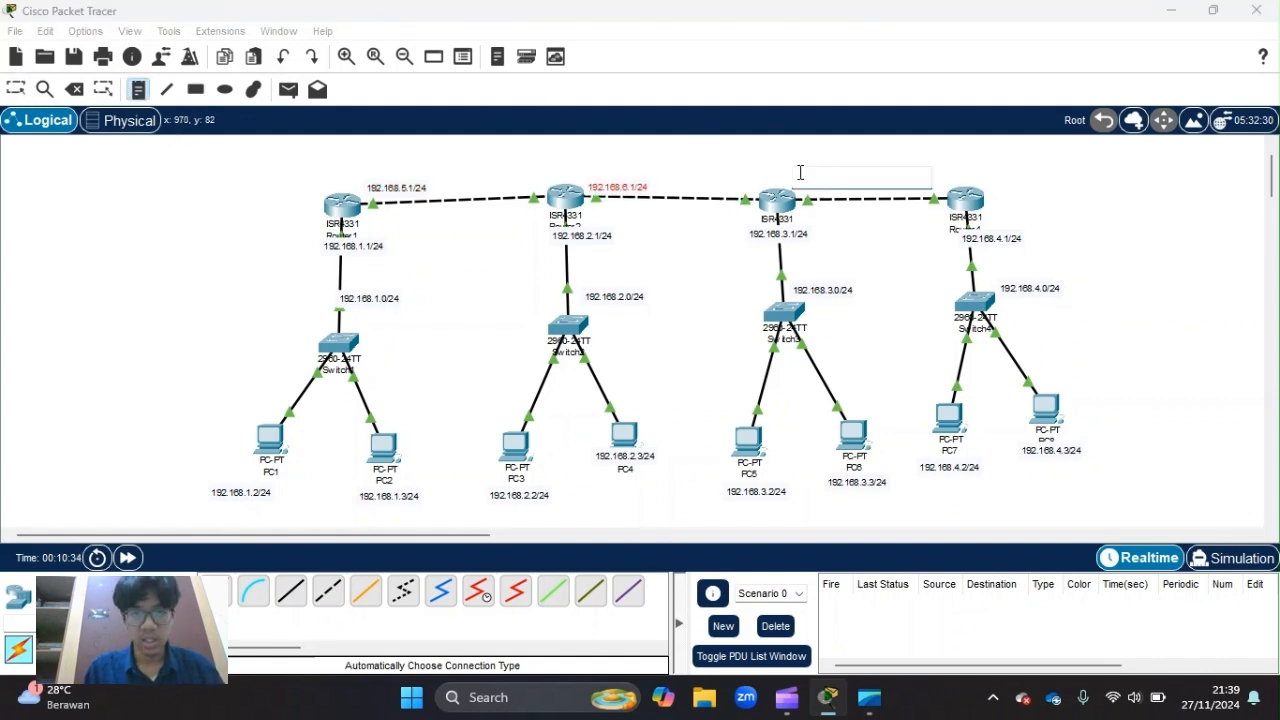
{"action": "type", "text": "192.168.1.0/24"}
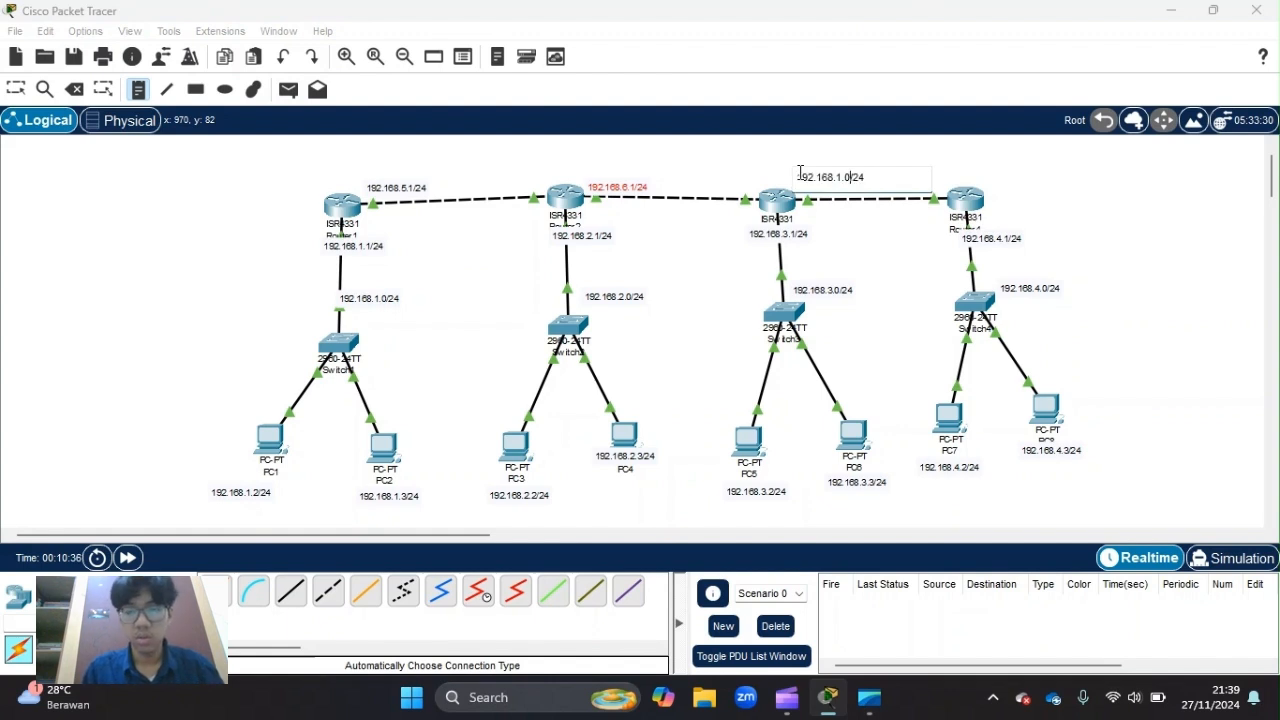
{"action": "key", "text": "BackSpace"}
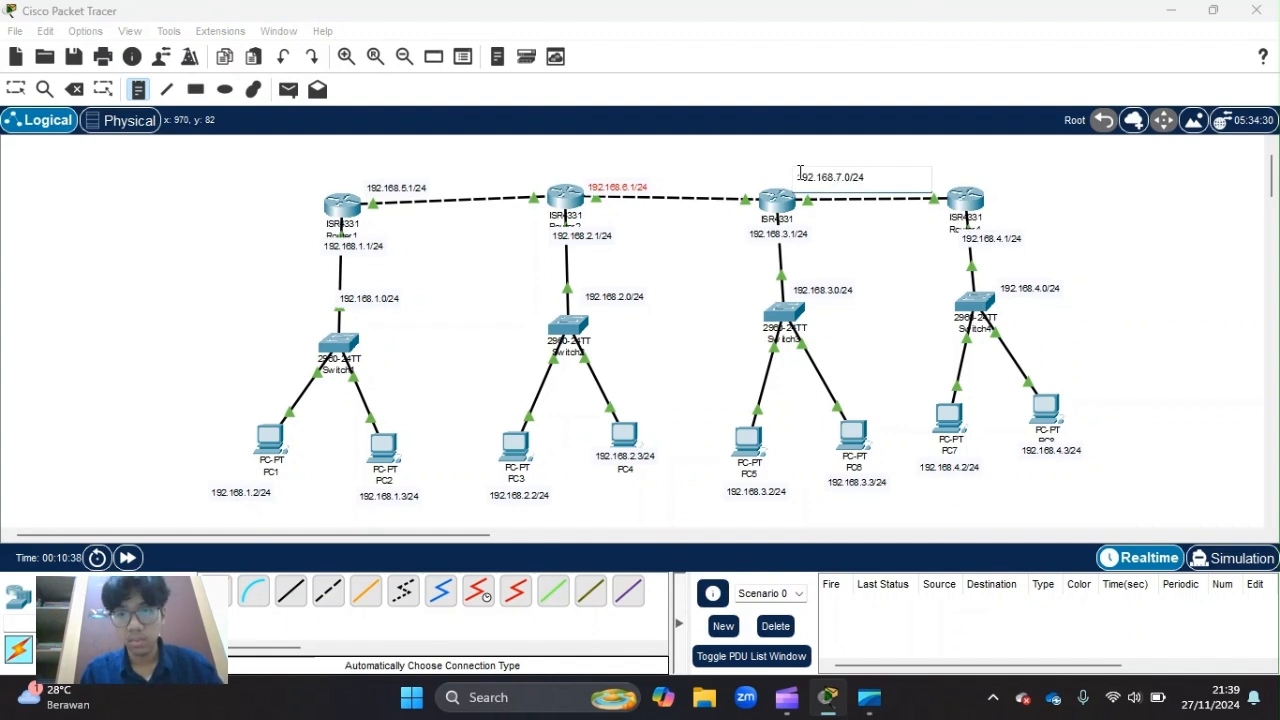
Add the note 192.168.7.2/24 above the Router3–Router4 link and place it beside Router4
{"action": "left_click", "coordinate": [829, 160]}
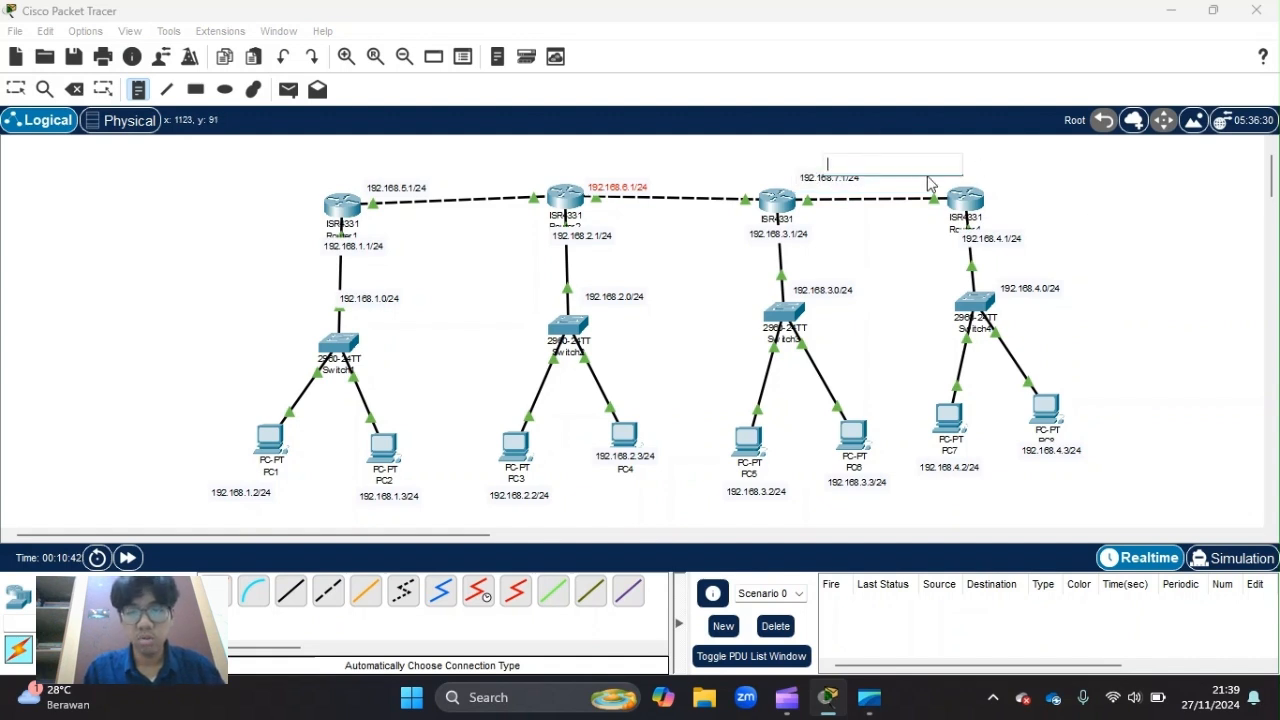
{"action": "type", "text": "1"}
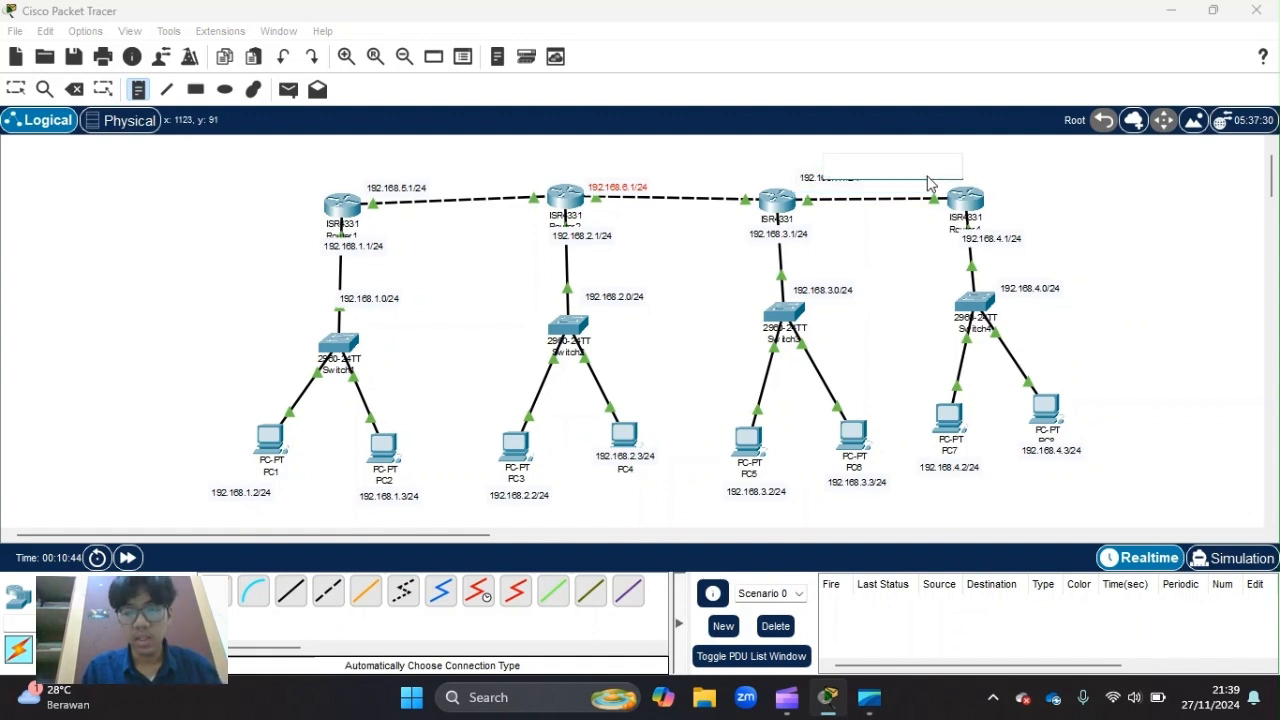
{"action": "type", "text": "192.168.1.0/24"}
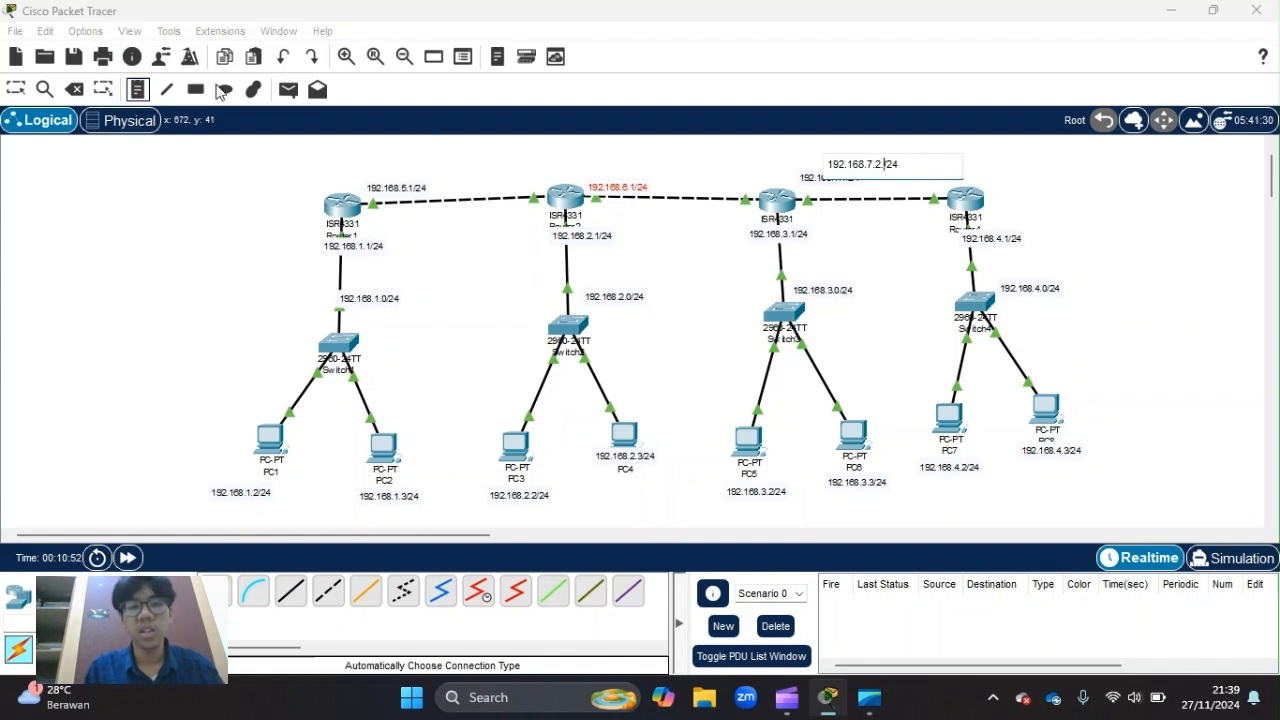
{"action": "left_click", "coordinate": [18, 89]}
{"action": "left_click_drag", "start_coordinate": [866, 166], "coordinate": [937, 186]}
Move Router4, Switch4, PC7 and PC8 together with the 192.168.7.2/24, 192.168.4.1/24 and 192.168.4.0/24 notes farther away from Router3
{"action": "left_click_drag", "start_coordinate": [844, 184], "coordinate": [1135, 415]}
{"action": "left_click_drag", "start_coordinate": [967, 218], "coordinate": [1062, 214]}
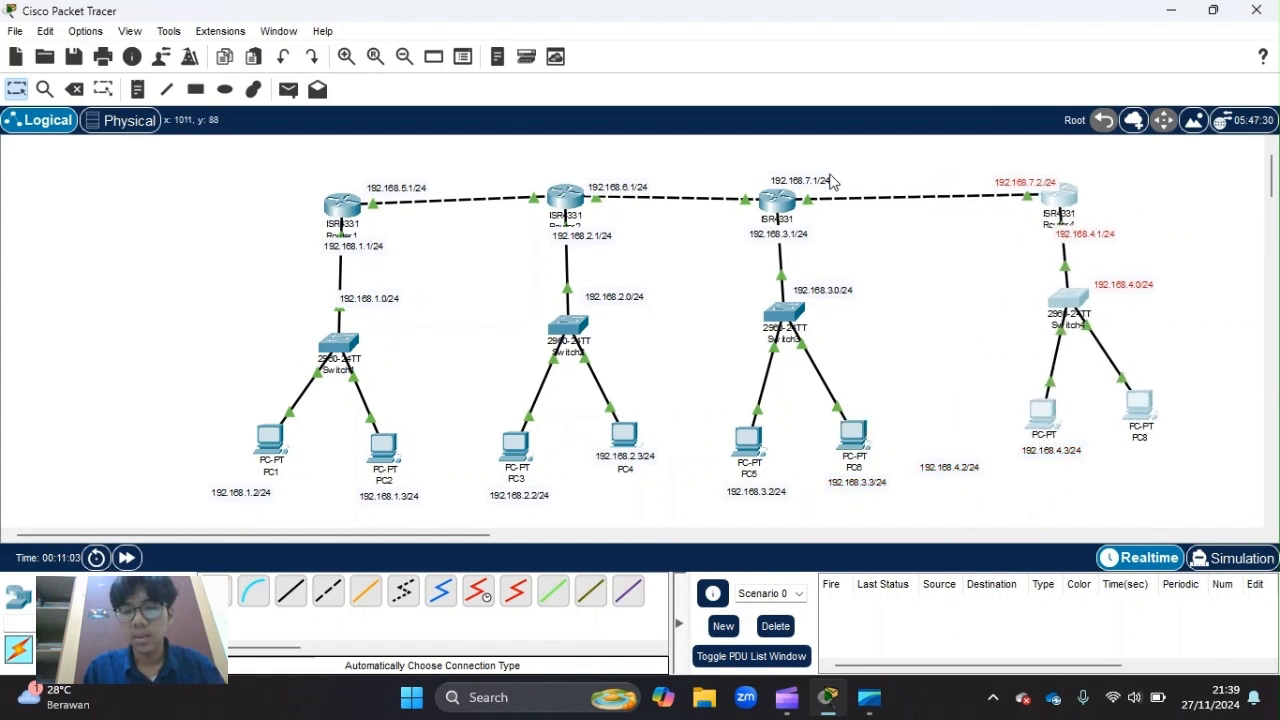
{"action": "left_click", "coordinate": [903, 154]}
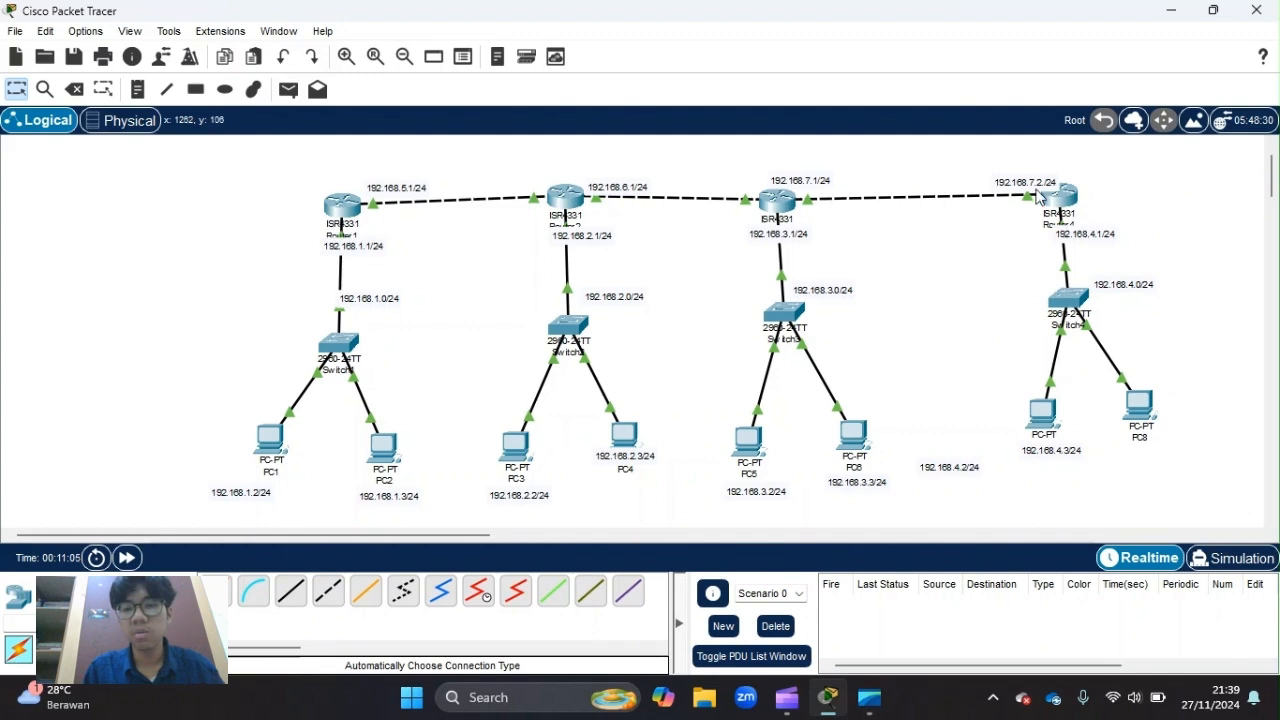
Add the network note 192.168.7.0/24 below the link between Router3 and Router4
{"action": "left_click", "coordinate": [141, 92]}
{"action": "left_click", "coordinate": [897, 220]}
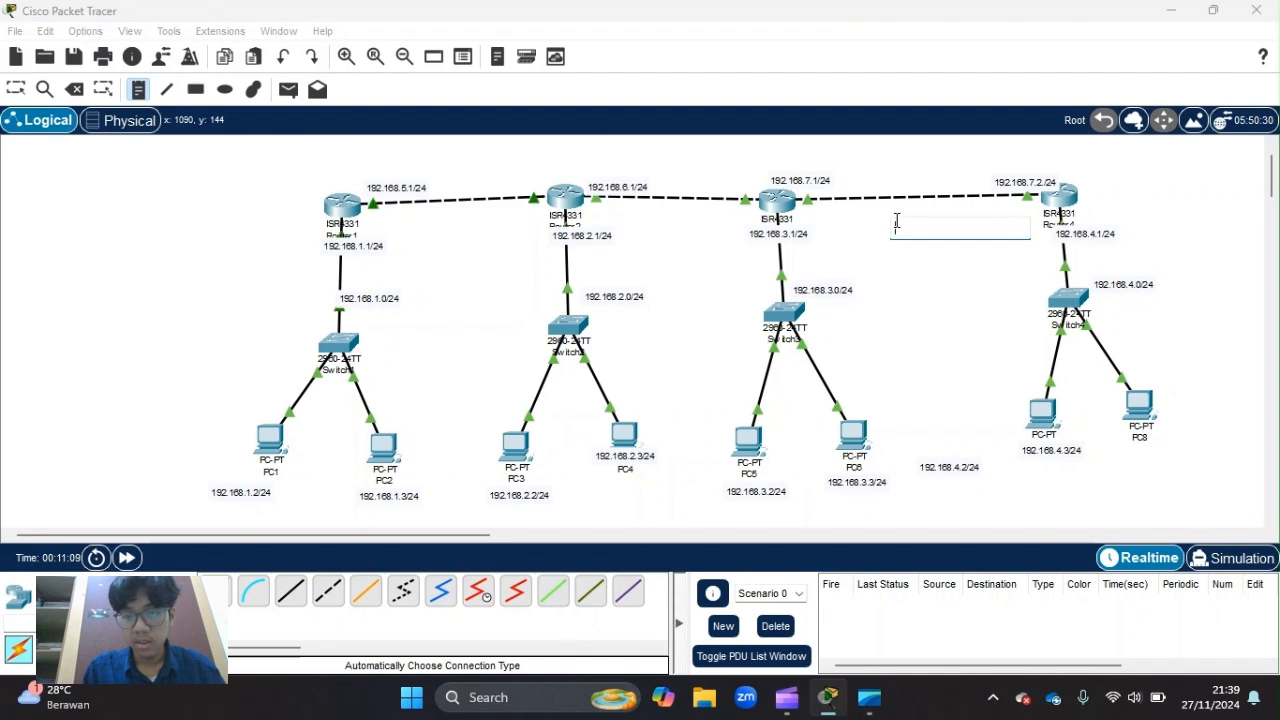
{"action": "type", "text": "192.168.1.0/24"}
{"action": "key", "text": "BackSpace"}
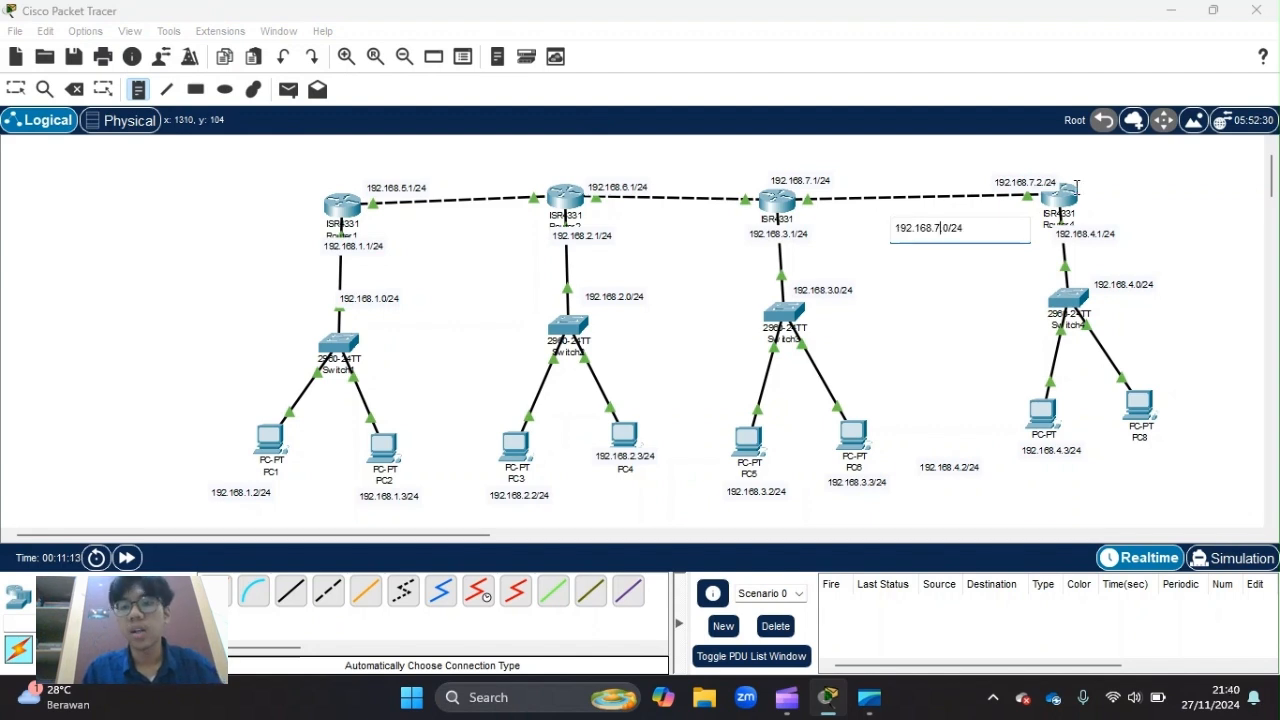
{"action": "left_click", "coordinate": [20, 90]}
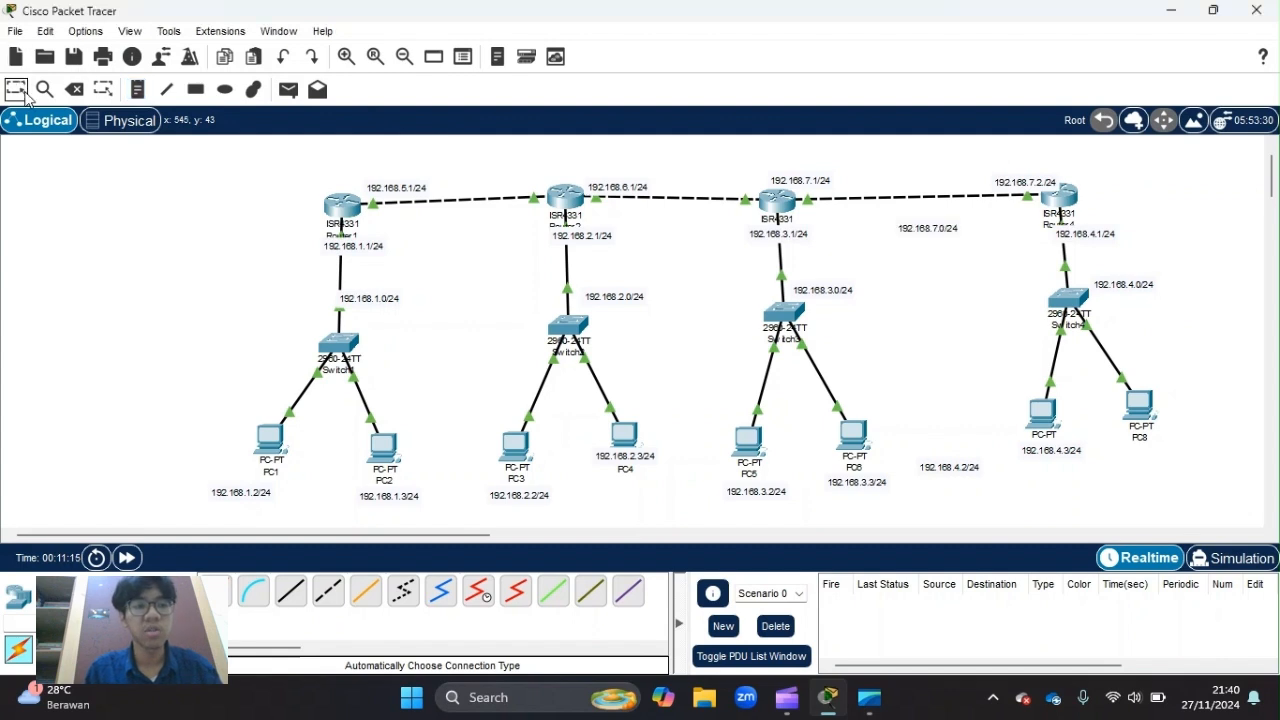
Move Router3, Switch3, PC5, PC6 and their address notes closer to Router4, and centre the 192.168.7.0/24 note below the Router3–Router4 link
{"action": "left_click_drag", "start_coordinate": [929, 239], "coordinate": [915, 230]}
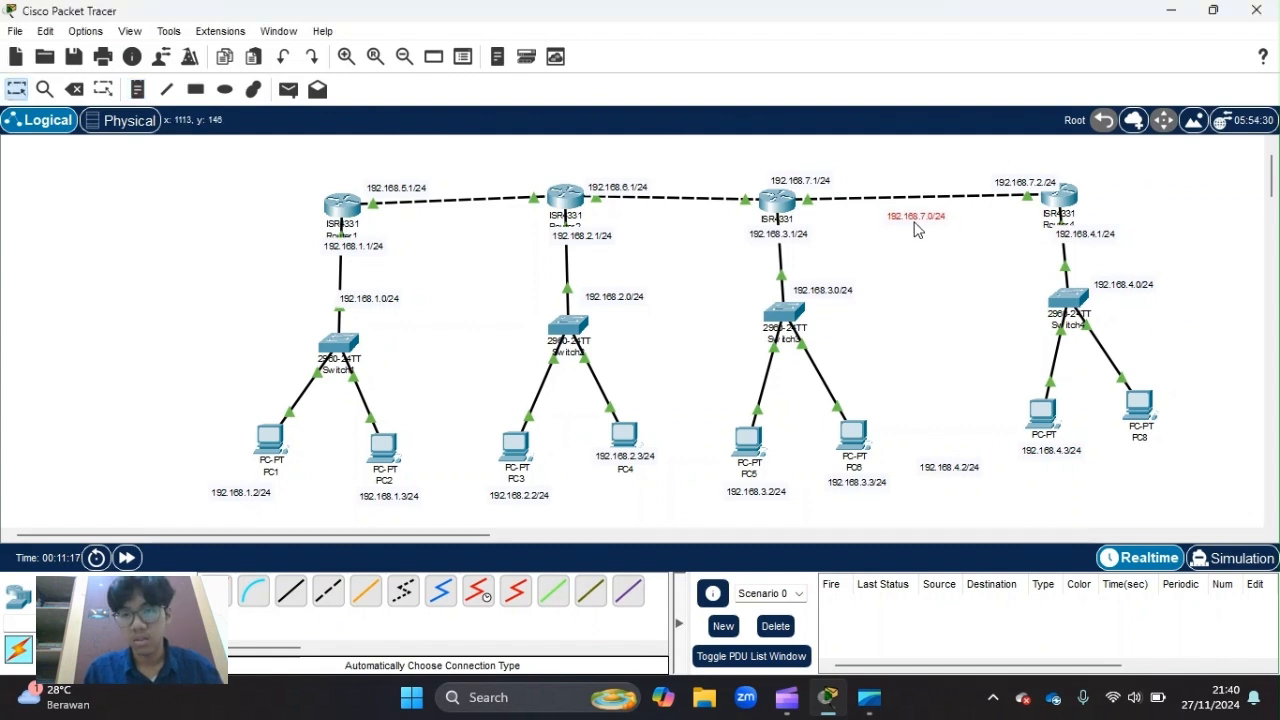
{"action": "left_click", "coordinate": [137, 89]}
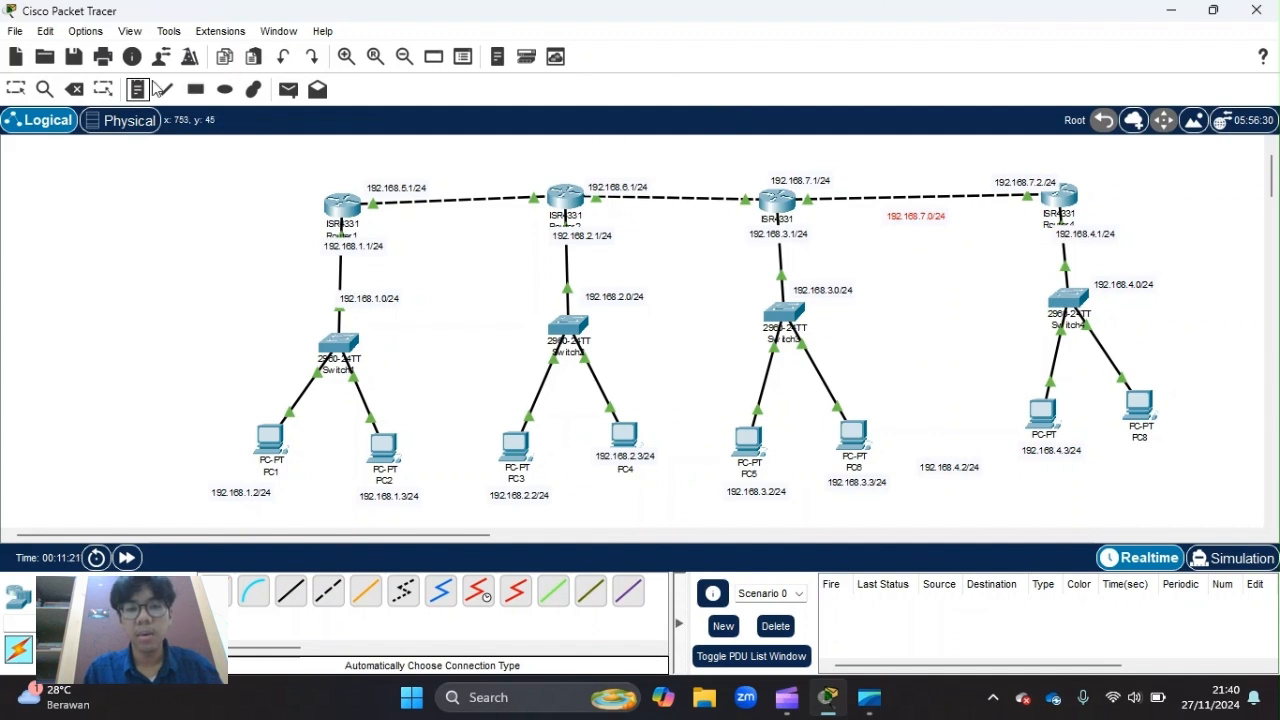
{"action": "key", "text": "Escape"}
{"action": "left_click_drag", "start_coordinate": [697, 167], "coordinate": [874, 490]}
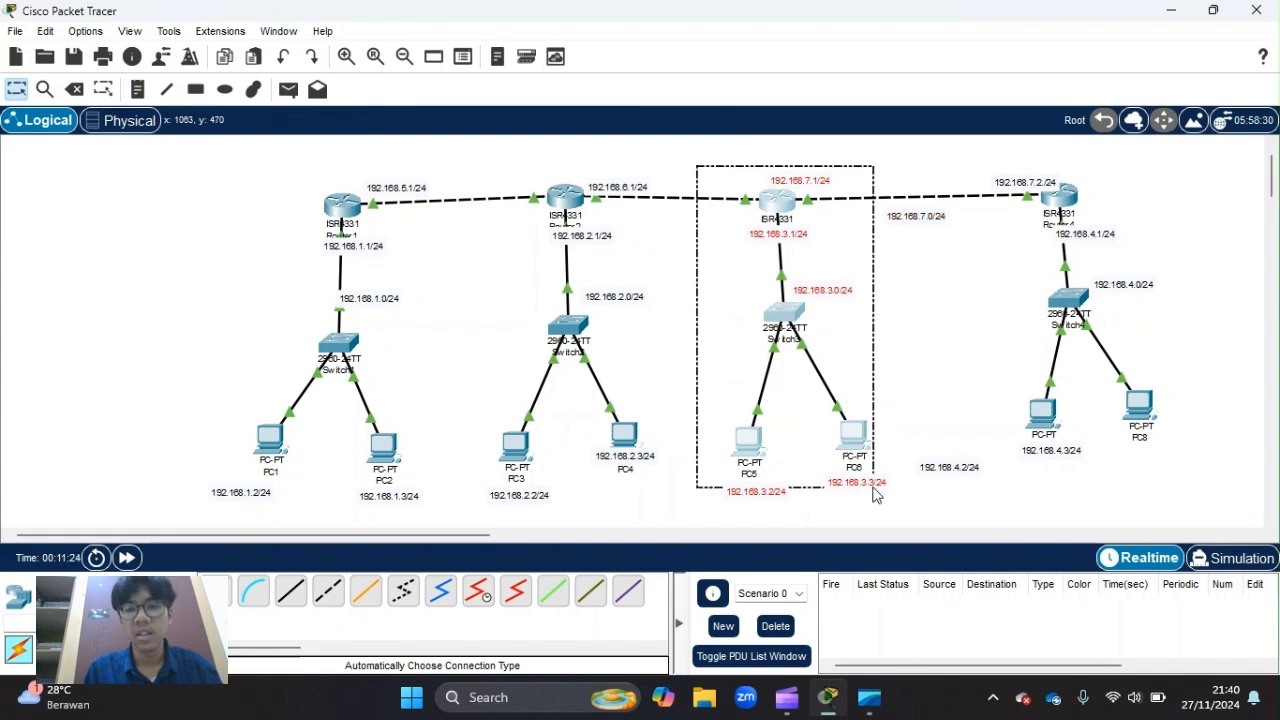
{"action": "left_click_drag", "start_coordinate": [778, 205], "coordinate": [815, 207]}
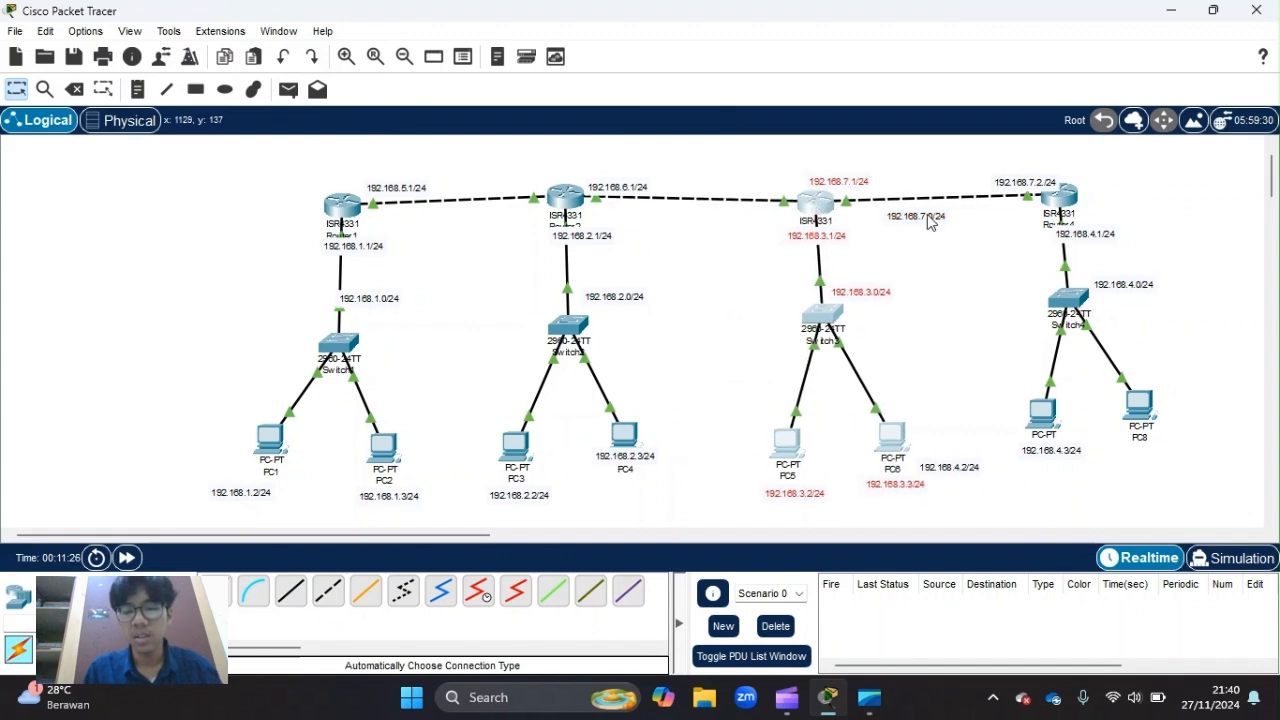
{"action": "left_click_drag", "start_coordinate": [929, 218], "coordinate": [957, 211]}
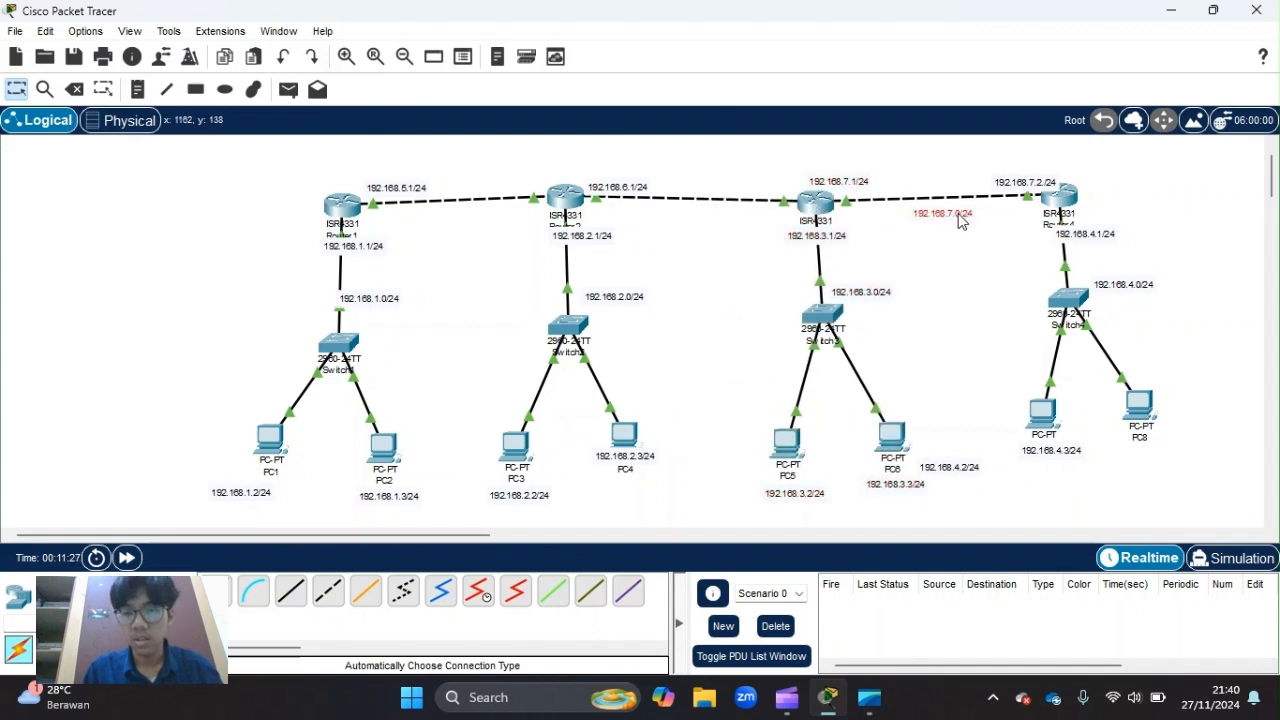
Add the network note 192.168.6.0/24 below the link between Router2 and Router3 and copy its text
{"action": "left_click", "coordinate": [137, 89]}
{"action": "left_click", "coordinate": [659, 211]}
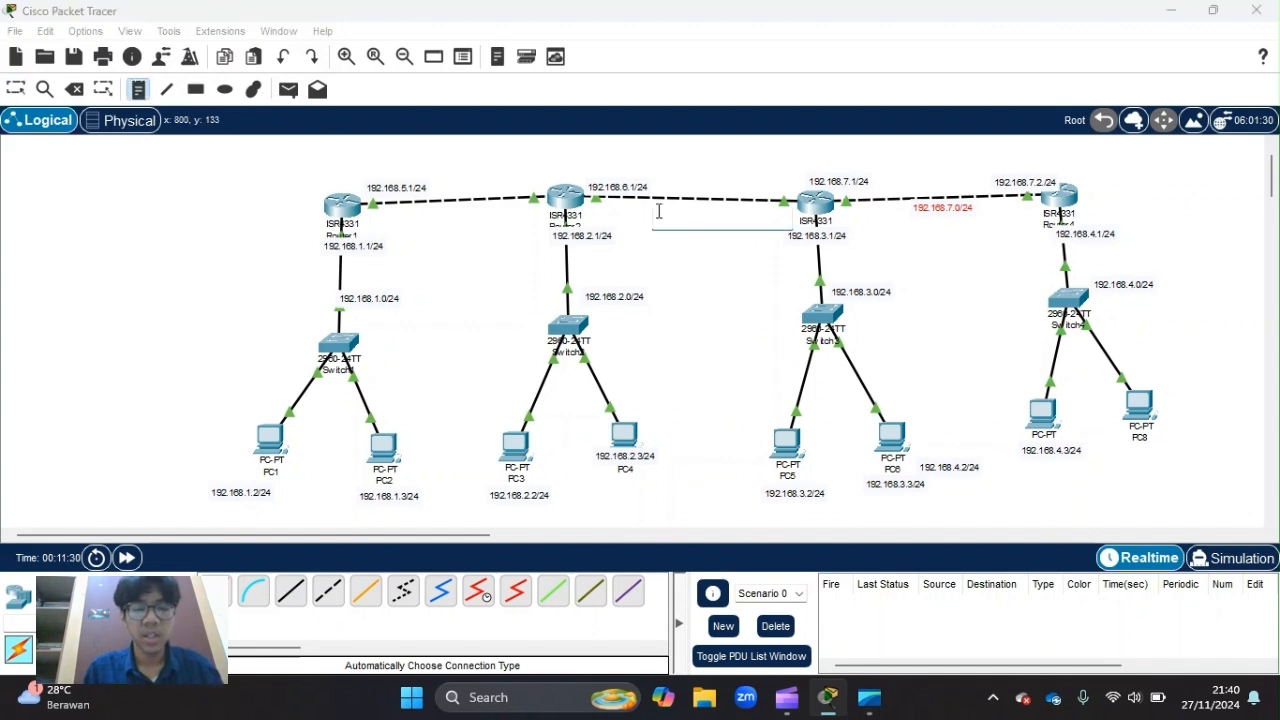
{"action": "type", "text": "192.168.6.0/24"}
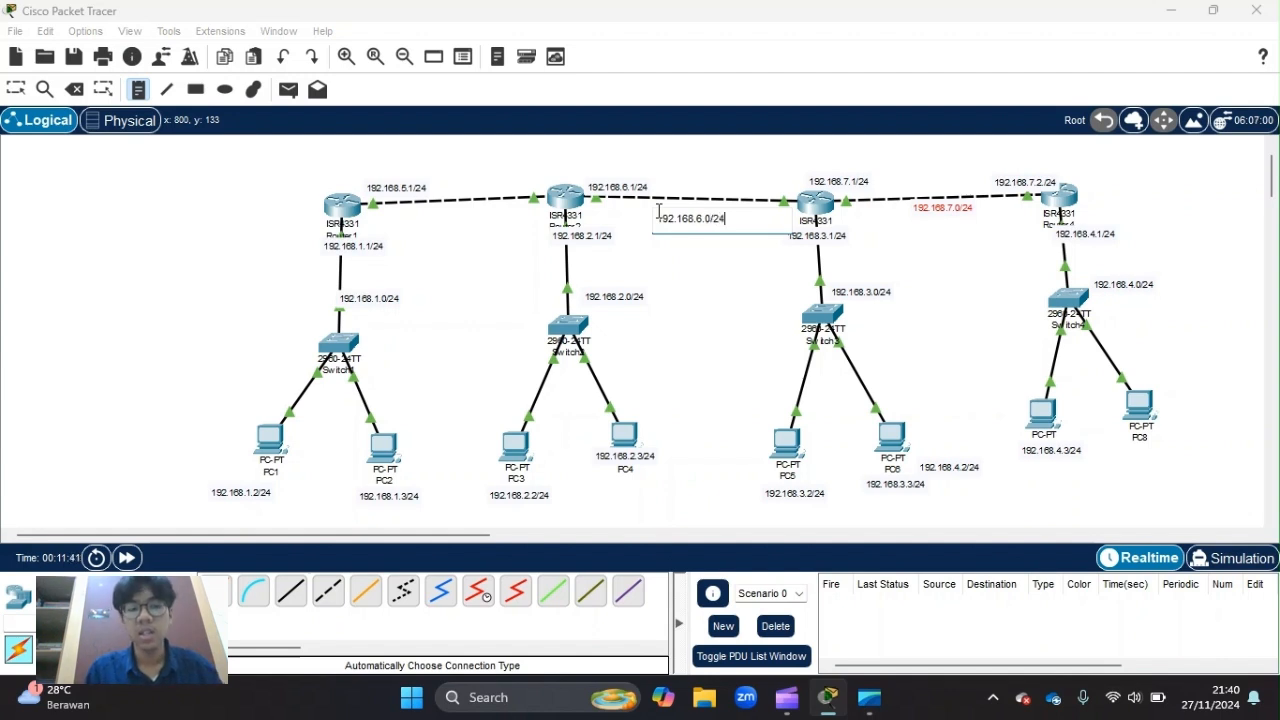
{"action": "key", "text": "ctrl+a"}
{"action": "key", "text": "ctrl+c"}
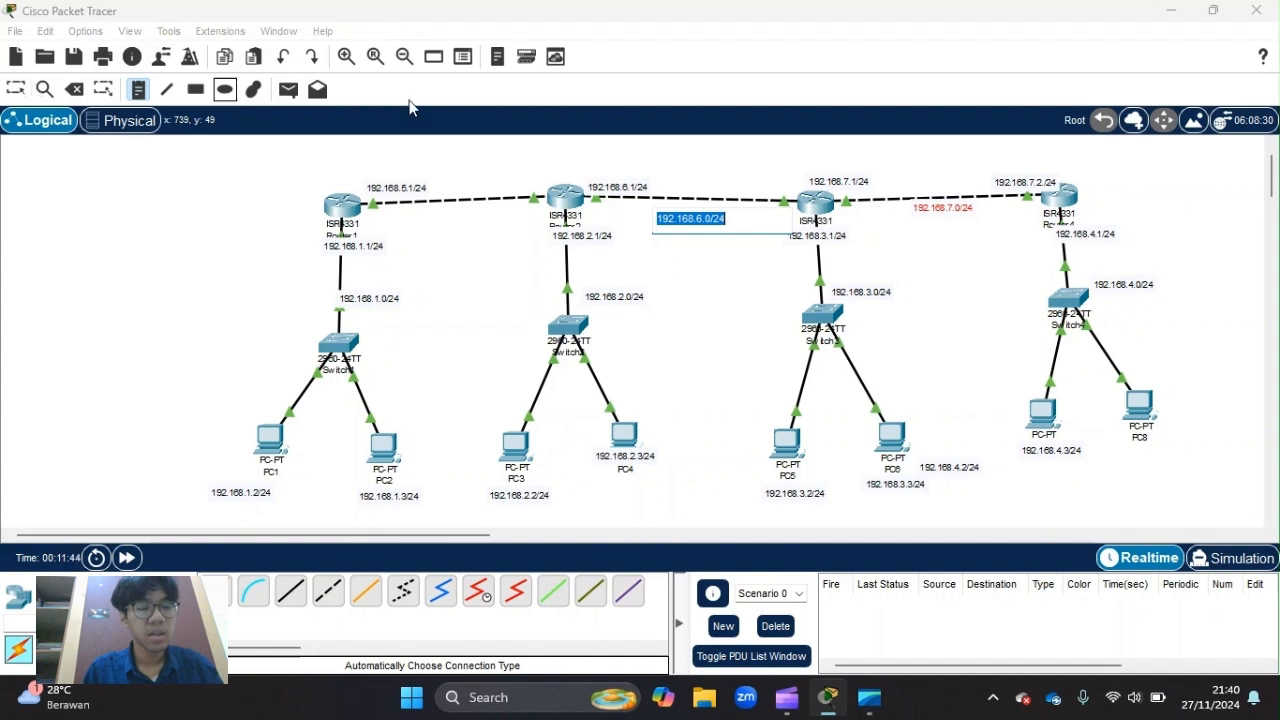
{"action": "left_click", "coordinate": [22, 90]}
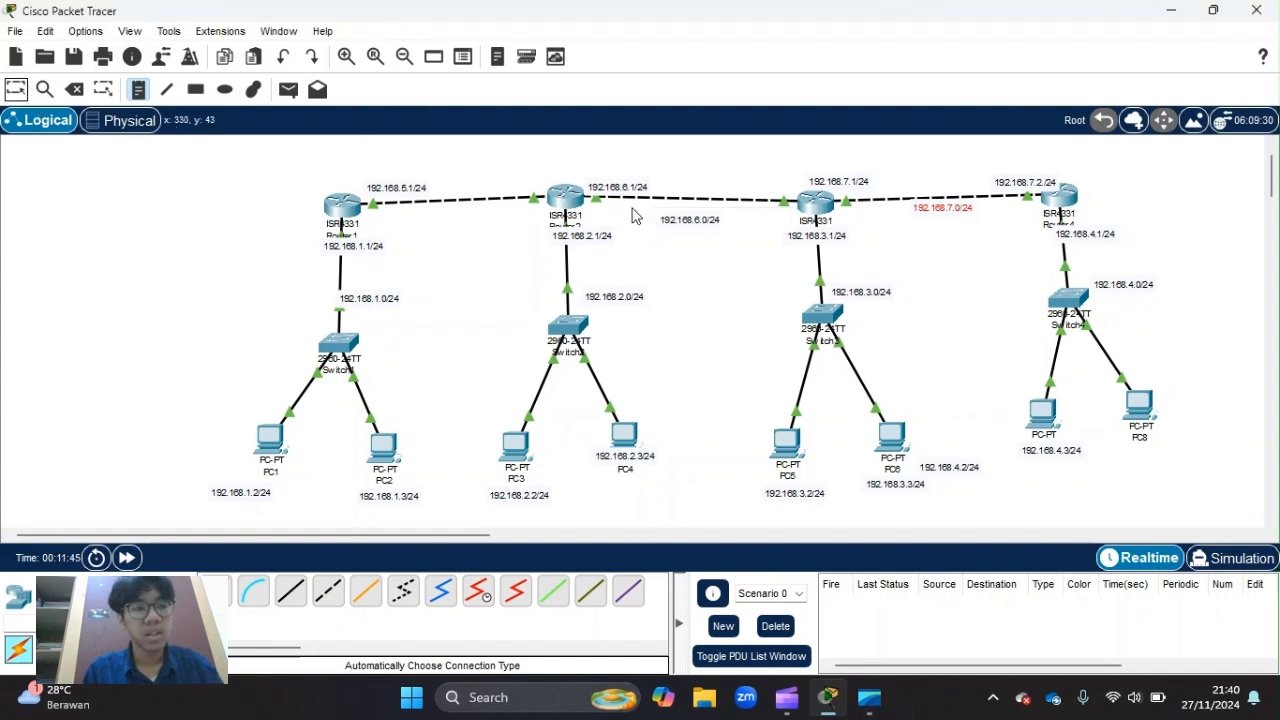
Add the note 192.168.6.2/24 above the Router2–Router3 link beside Router3, and adjust the neighbouring 192.168.7.1/24 and 192.168.6.0/24 notes to fit
{"action": "left_click", "coordinate": [716, 223]}
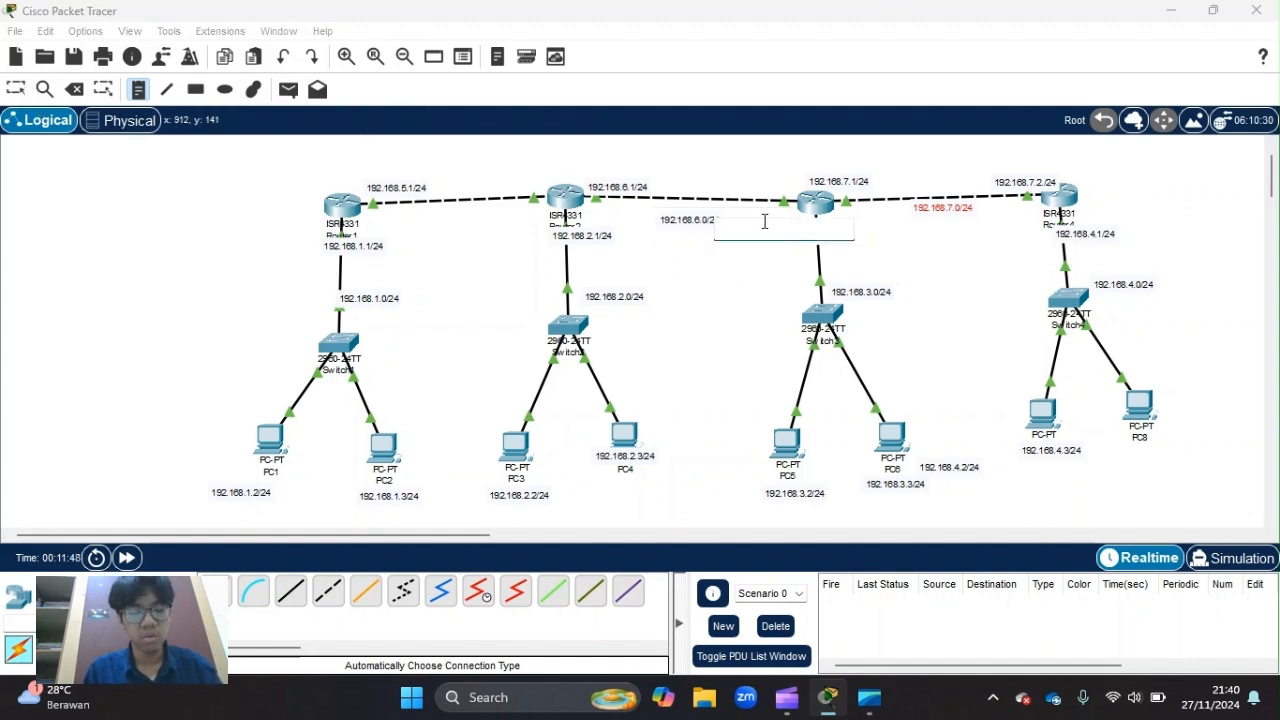
{"action": "key", "text": "ctrl+v"}
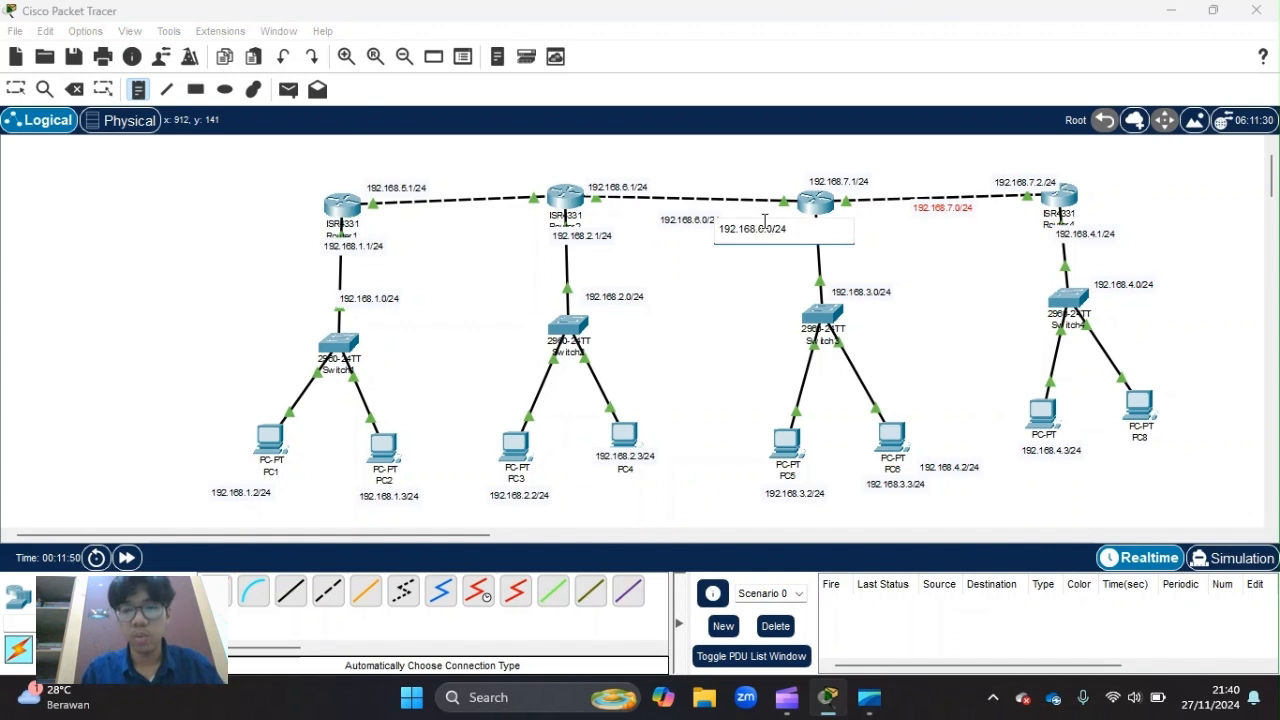
{"action": "key", "text": "BackSpace"}
{"action": "type", "text": "2"}
{"action": "left_click", "coordinate": [8, 88]}
{"action": "left_click_drag", "start_coordinate": [853, 186], "coordinate": [862, 192]}
{"action": "left_click_drag", "start_coordinate": [767, 230], "coordinate": [782, 190]}
{"action": "left_click_drag", "start_coordinate": [705, 229], "coordinate": [699, 221]}
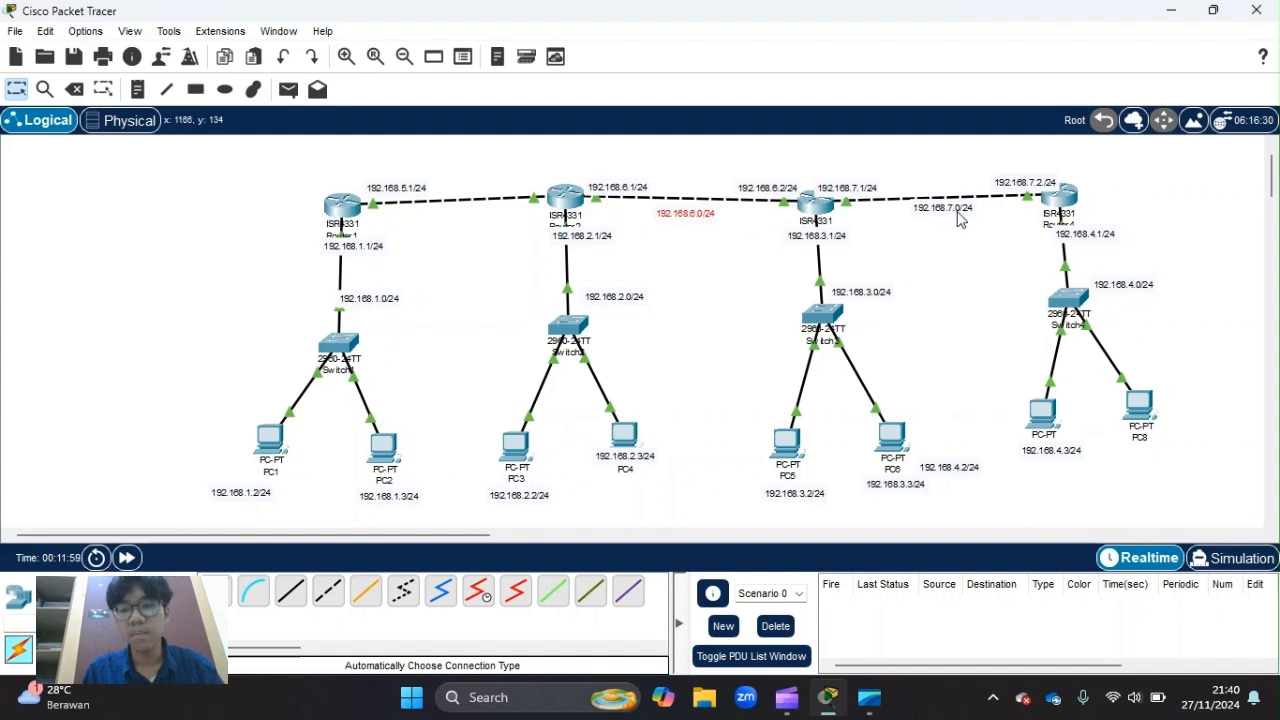
Add the network note 192.168.5.0/24 below the link between Router1 and Router2
{"action": "left_click", "coordinate": [139, 90]}
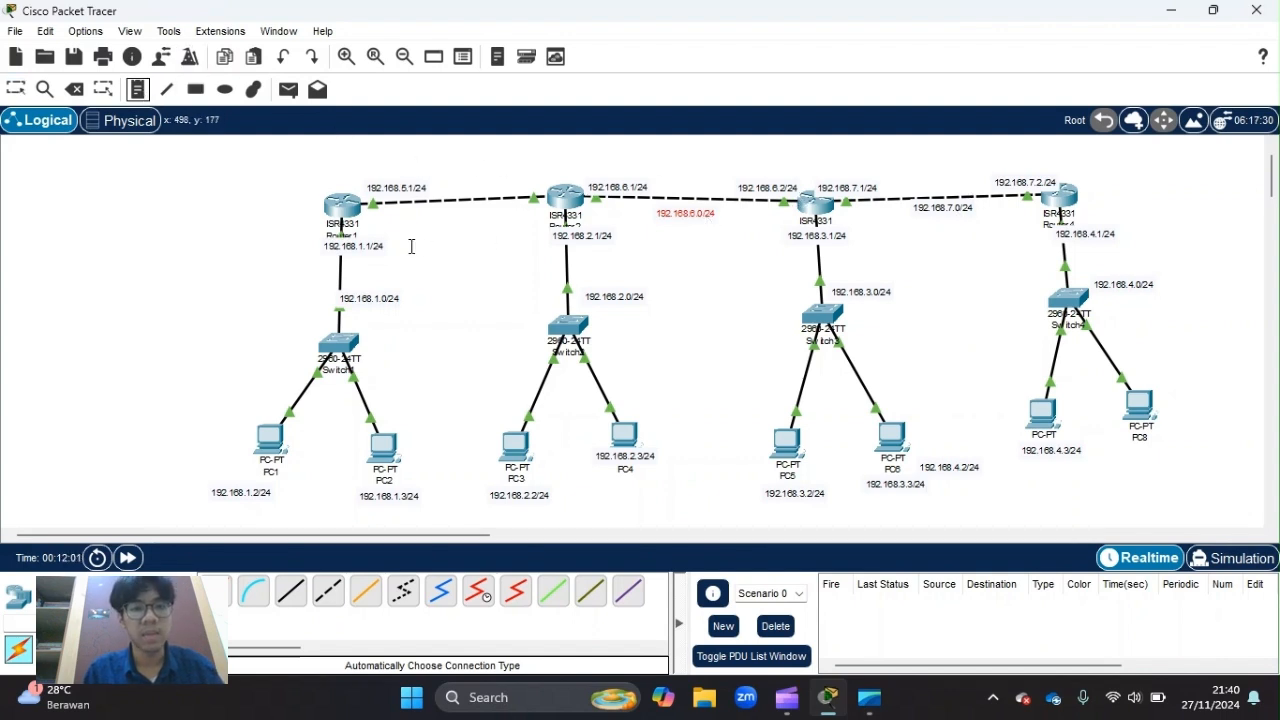
{"action": "left_click", "coordinate": [439, 226]}
{"action": "key", "text": "ctrl+v"}
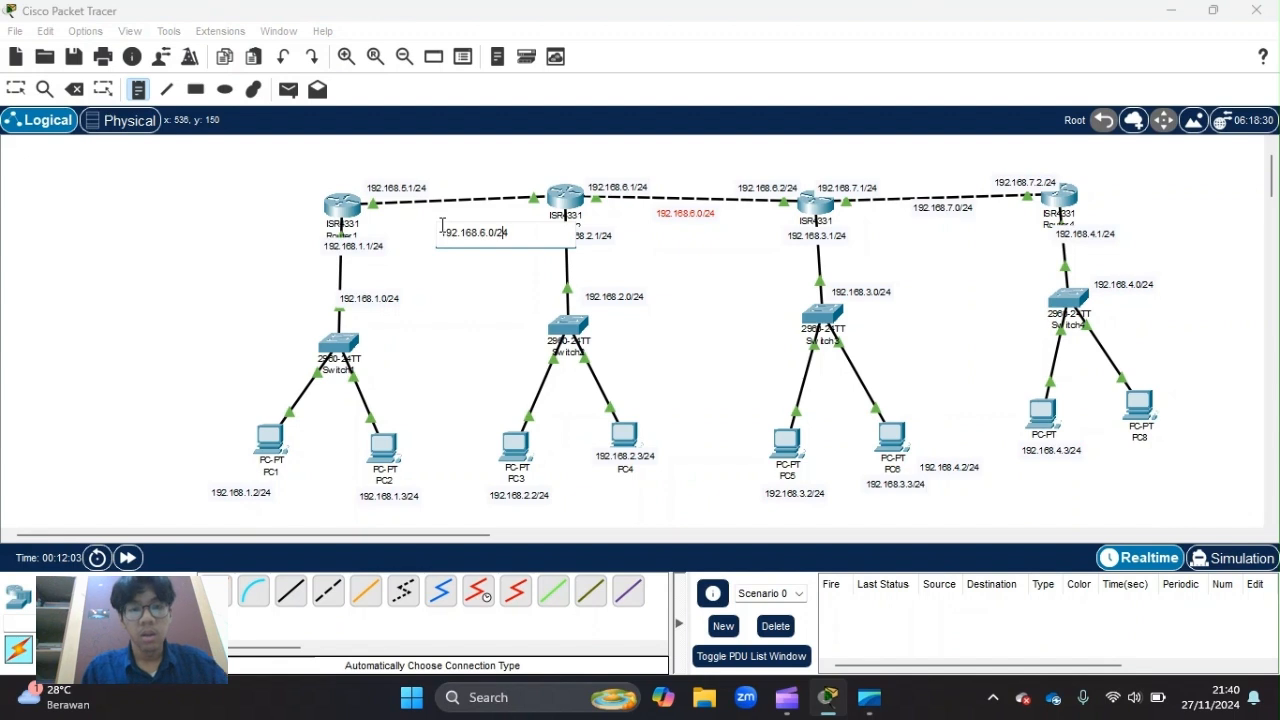
{"action": "key", "text": "BackSpace"}
{"action": "type", "text": "5"}
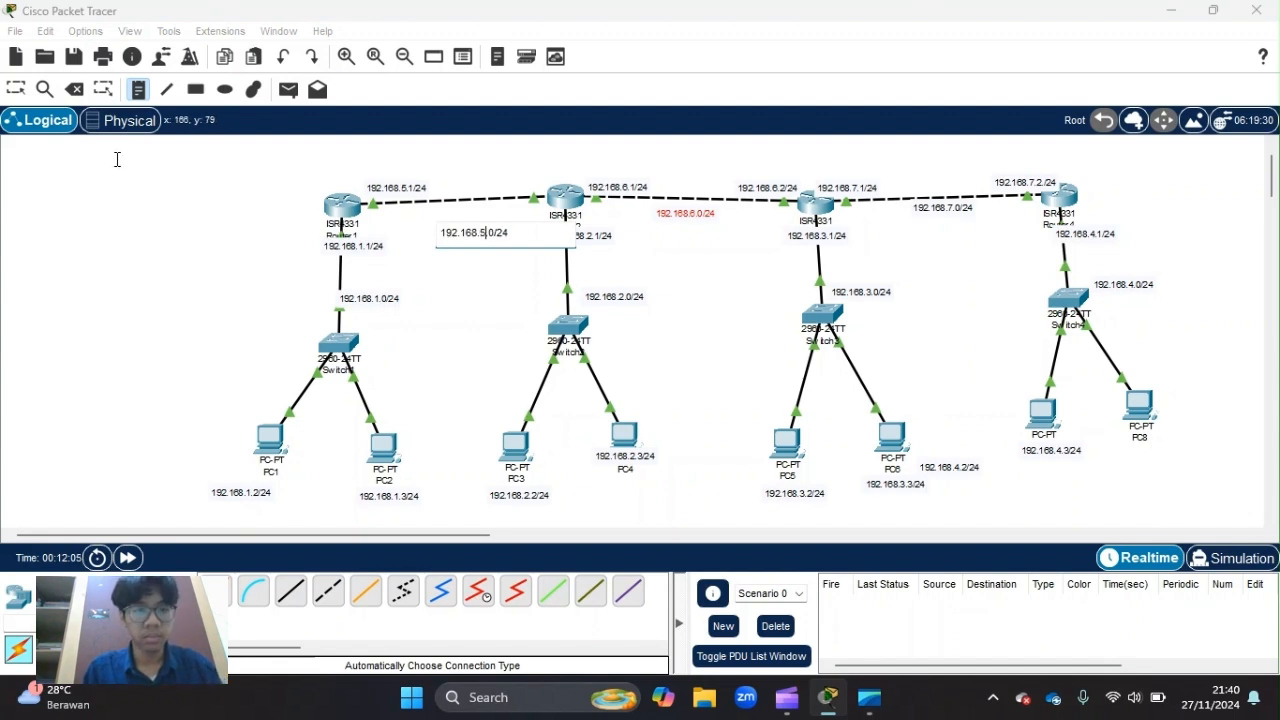
{"action": "left_click", "coordinate": [16, 90]}
Spread the Router1 and Router2 groups with their notes farther apart, and centre the 192.168.5.0/24 note below the link between them
{"action": "left_click_drag", "start_coordinate": [258, 155], "coordinate": [385, 495]}
{"action": "left_click_drag", "start_coordinate": [341, 208], "coordinate": [232, 211]}
{"action": "left_click_drag", "start_coordinate": [460, 234], "coordinate": [404, 227]}
{"action": "left_click_drag", "start_coordinate": [532, 160], "coordinate": [613, 527]}
{"action": "left_click_drag", "start_coordinate": [559, 214], "coordinate": [533, 212]}
{"action": "left_click_drag", "start_coordinate": [437, 234], "coordinate": [393, 221]}
Add the note 192.168.5.2/24 above the Router1–Router2 link and place it beside Router2
{"action": "left_click", "coordinate": [138, 89]}
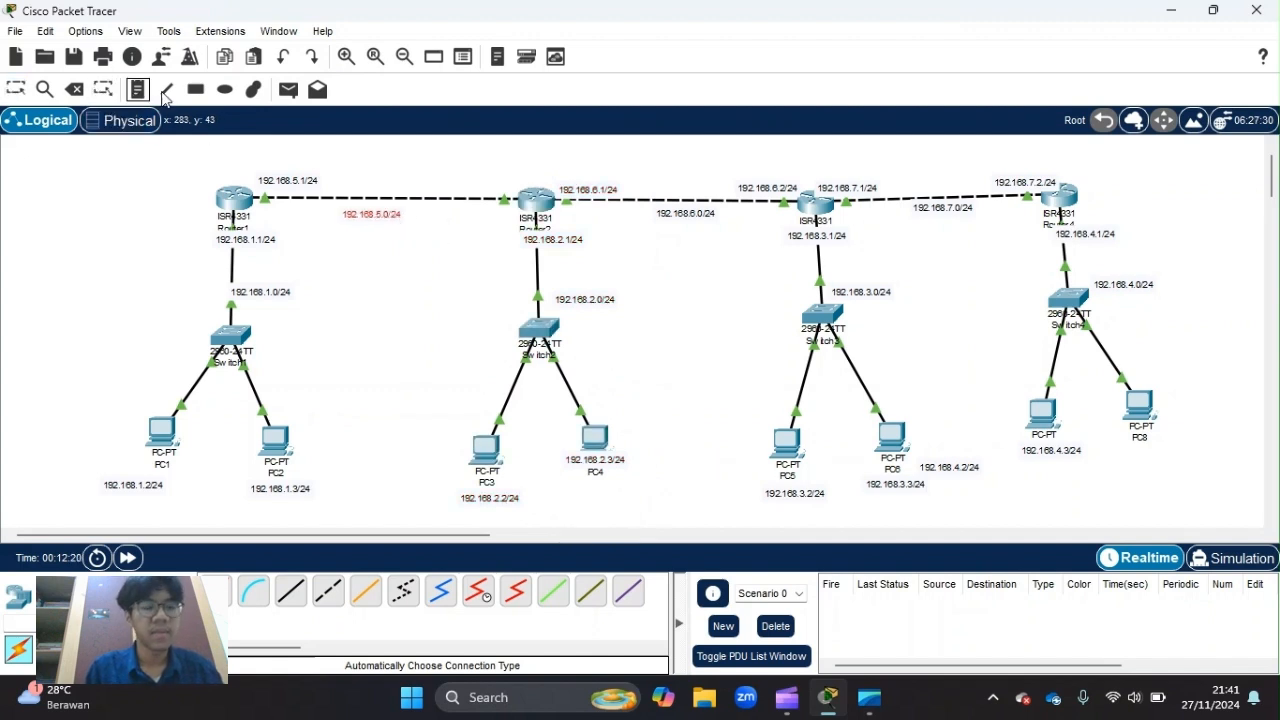
{"action": "left_click", "coordinate": [486, 169]}
{"action": "key", "text": "ctrl+v"}
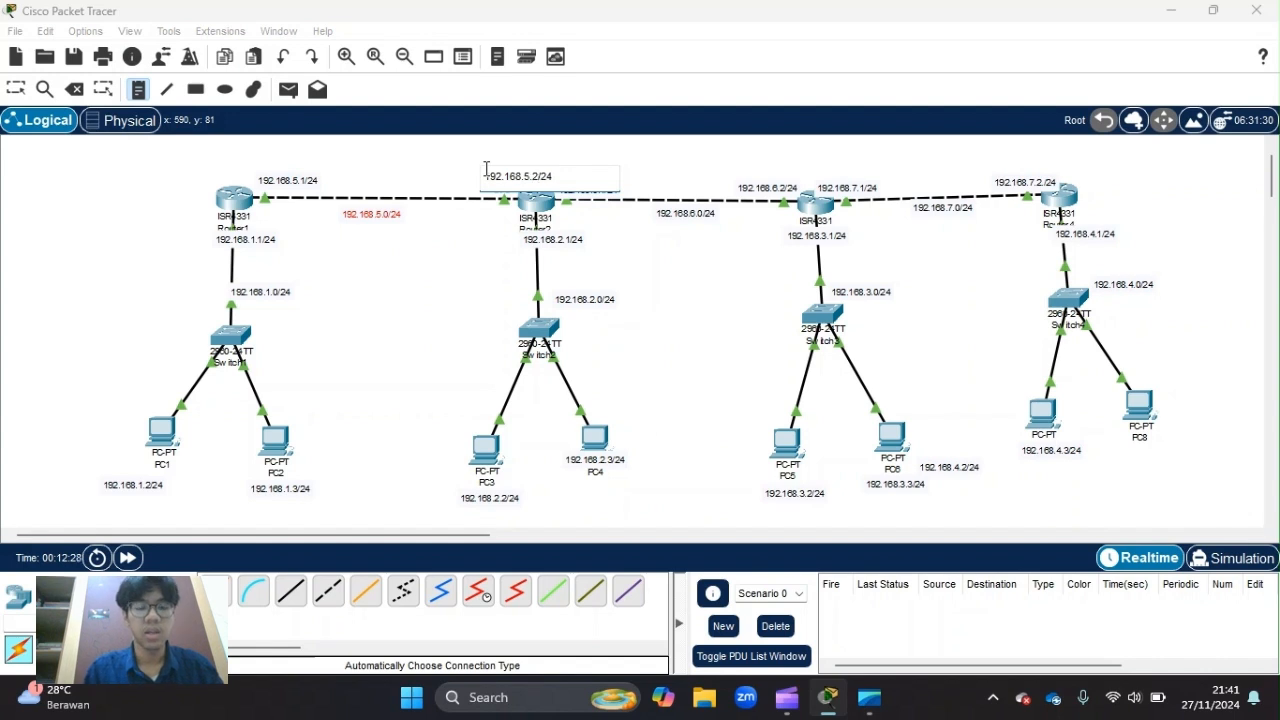
{"action": "left_click", "coordinate": [16, 89]}
{"action": "left_click_drag", "start_coordinate": [517, 180], "coordinate": [502, 191]}
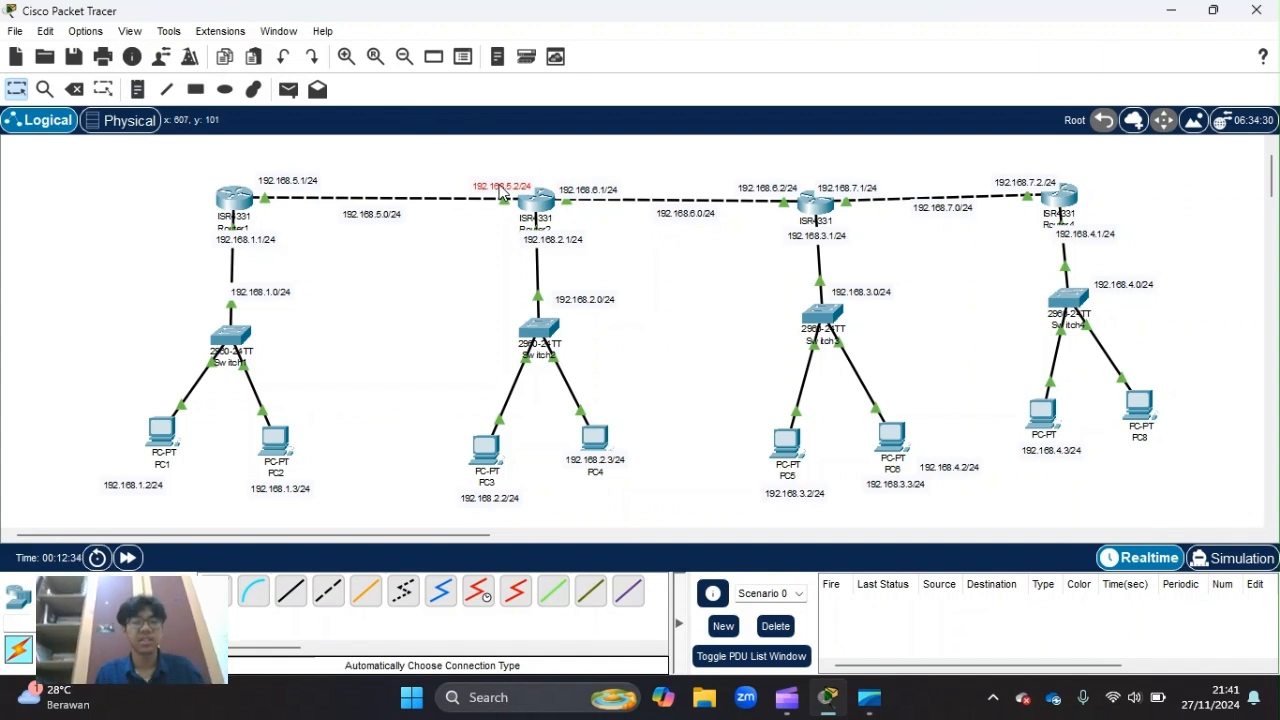
Copy the address from PC1's note and set PC1's static IPv4 address to 192.168.1.2 with subnet mask 255.255.255.0
{"action": "double_click", "coordinate": [165, 487]}
{"action": "left_click_drag", "start_coordinate": [155, 488], "coordinate": [102, 488]}
{"action": "key", "text": "ctrl+c"}
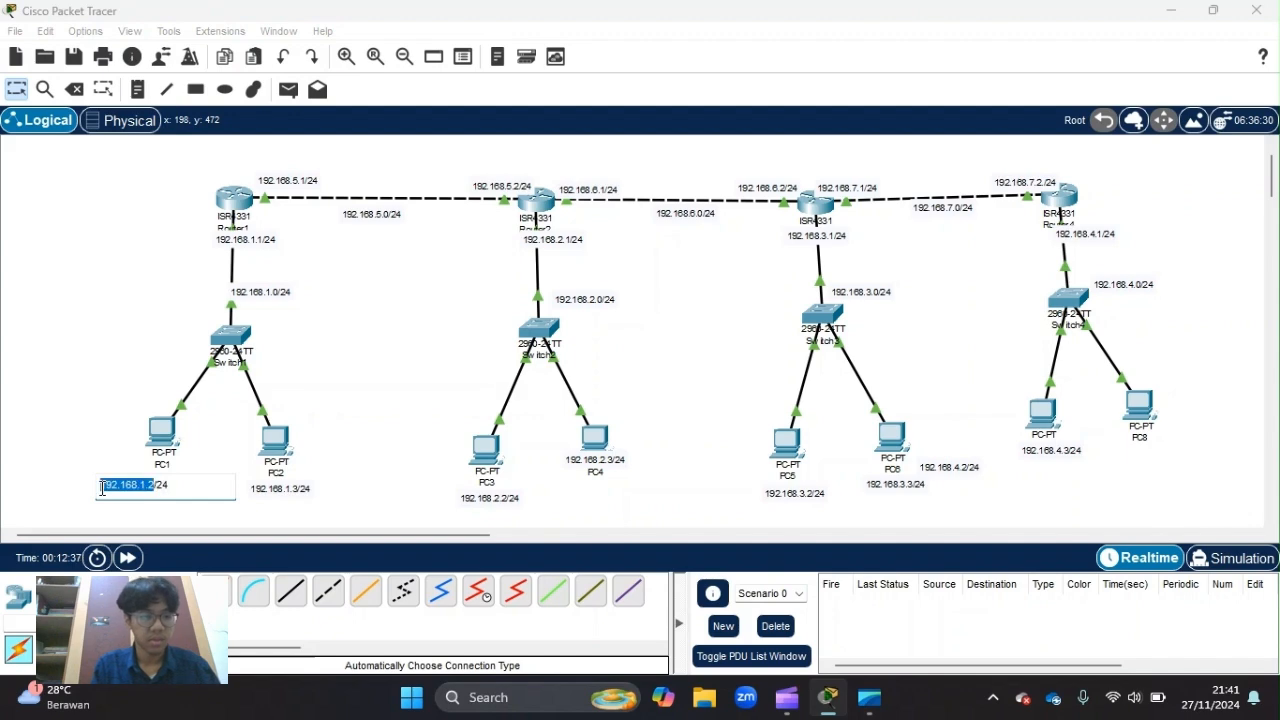
{"action": "left_click", "coordinate": [163, 430]}
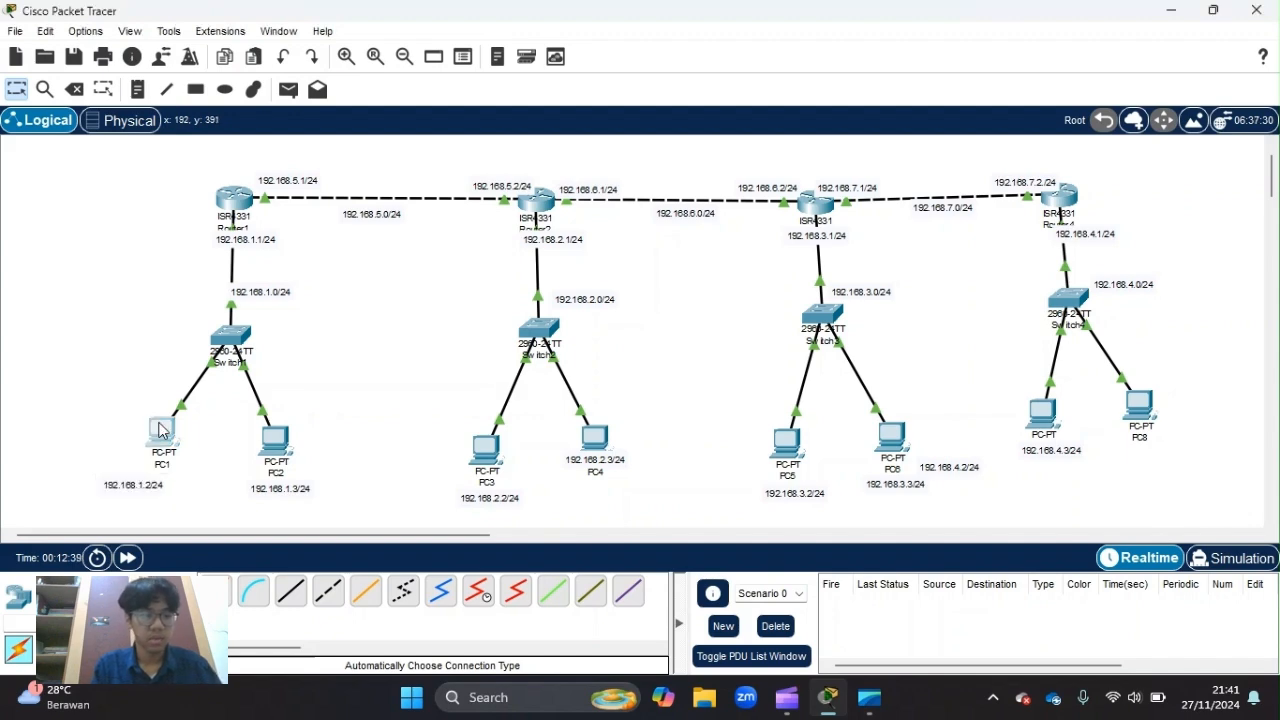
{"action": "left_click", "coordinate": [163, 430]}
{"action": "left_click", "coordinate": [468, 62]}
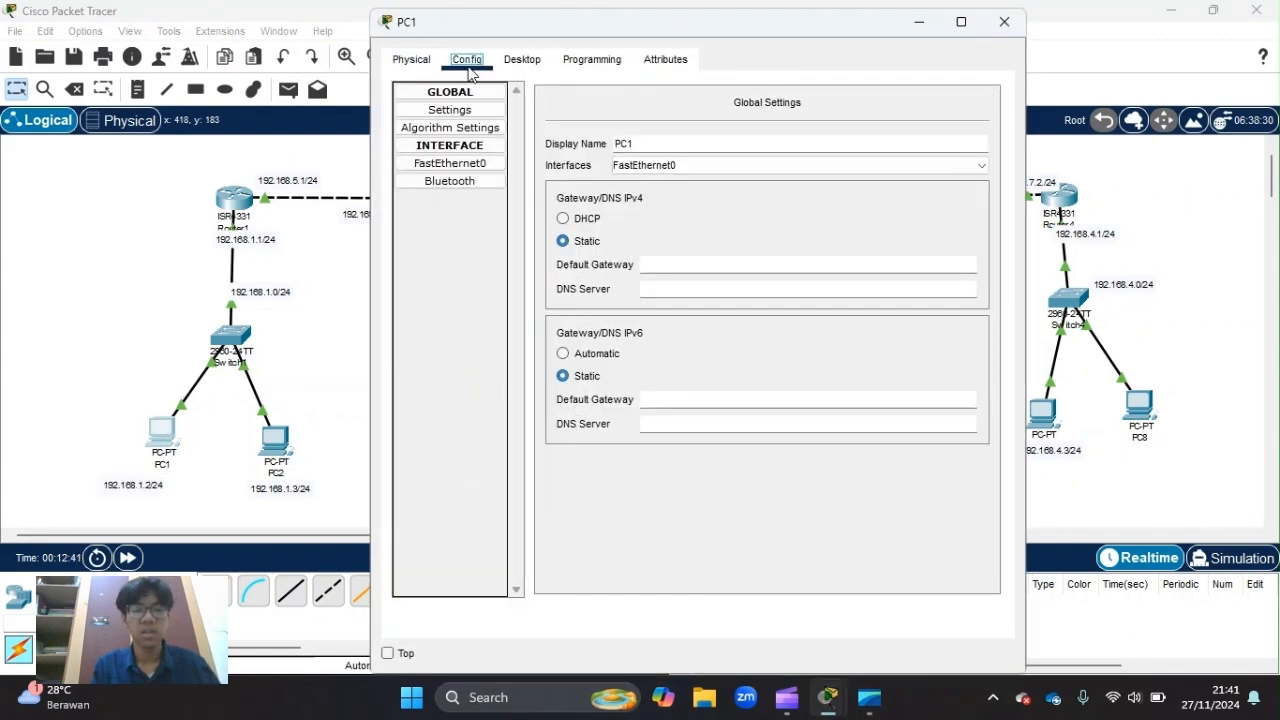
{"action": "left_click", "coordinate": [518, 62]}
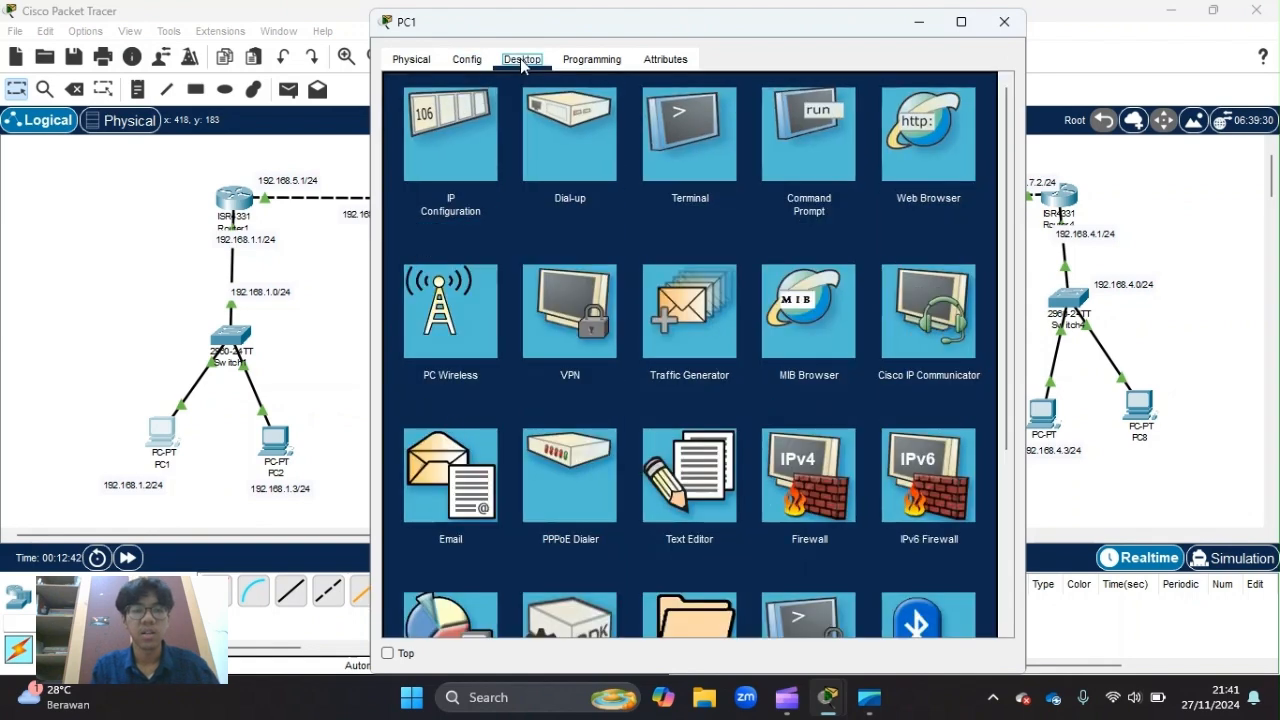
{"action": "left_click", "coordinate": [450, 185]}
{"action": "type", "text": "192.168.1.2"}
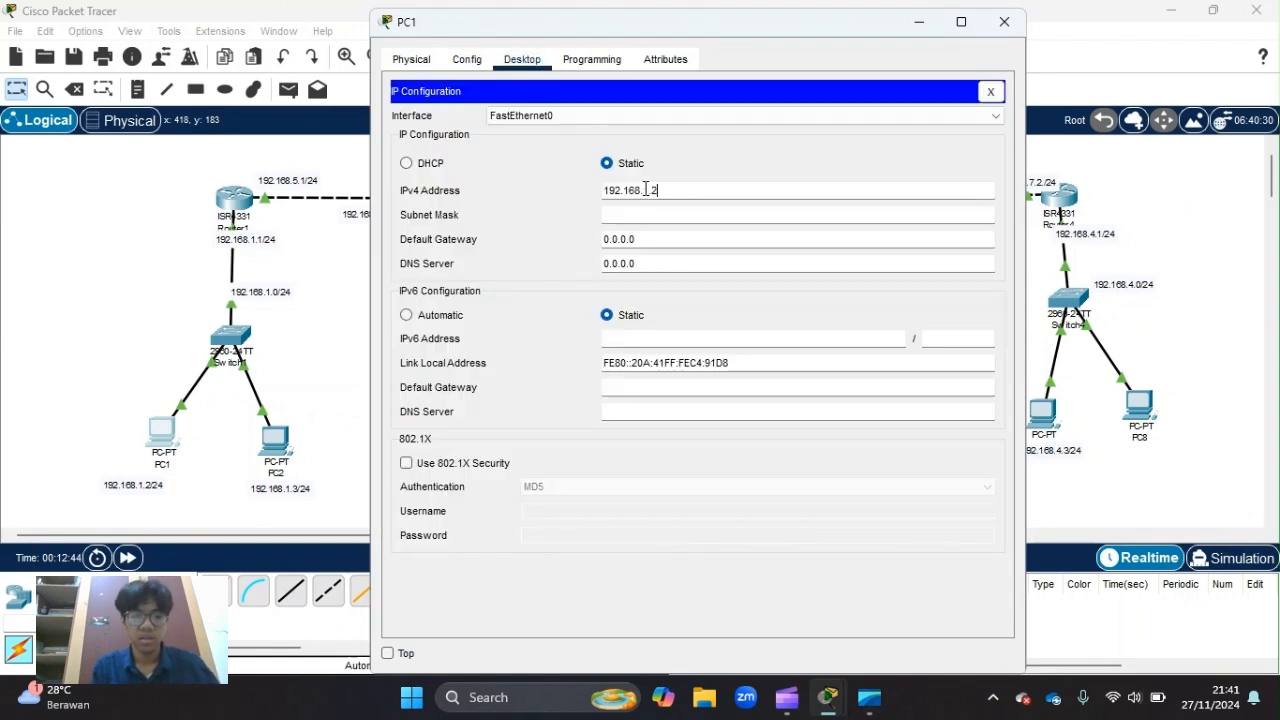
{"action": "left_click", "coordinate": [657, 214]}
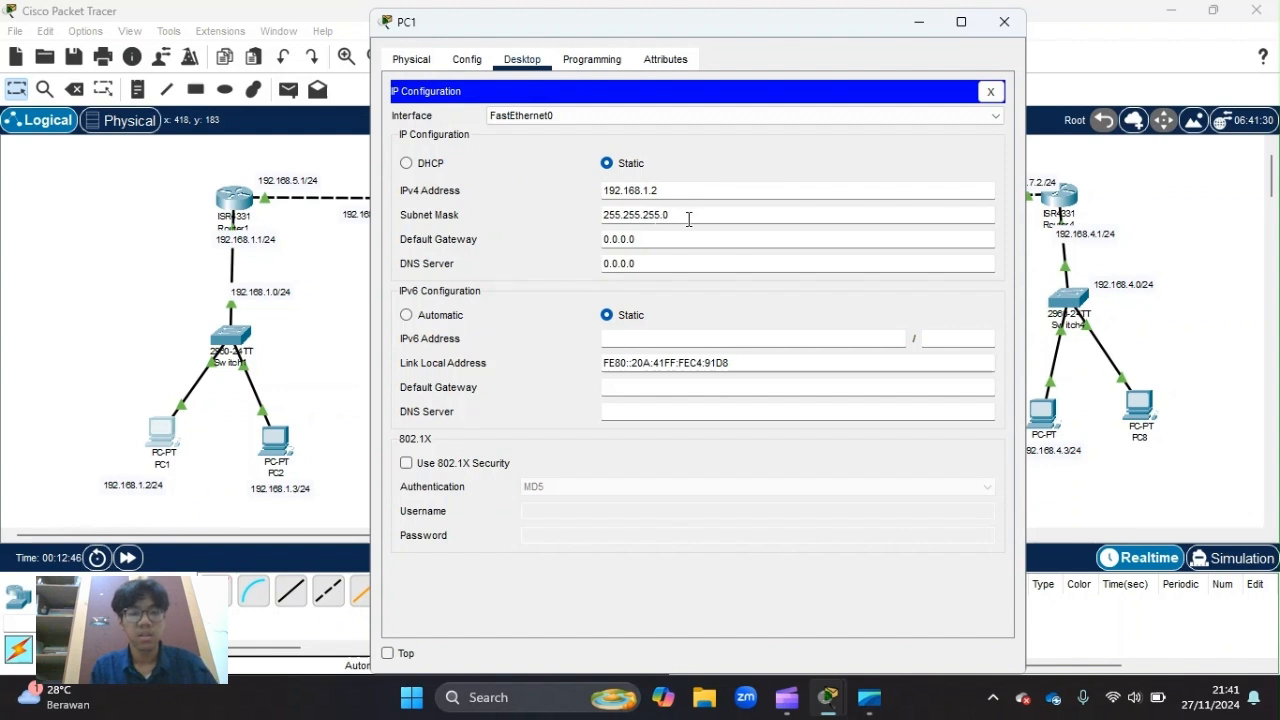
Set PC1's default gateway to 192.168.1.1, recheck its IP configuration and close the PC1 window
{"action": "left_click", "coordinate": [688, 238]}
{"action": "type", "text": "192.168.1.2"}
{"action": "left_click", "coordinate": [717, 285]}
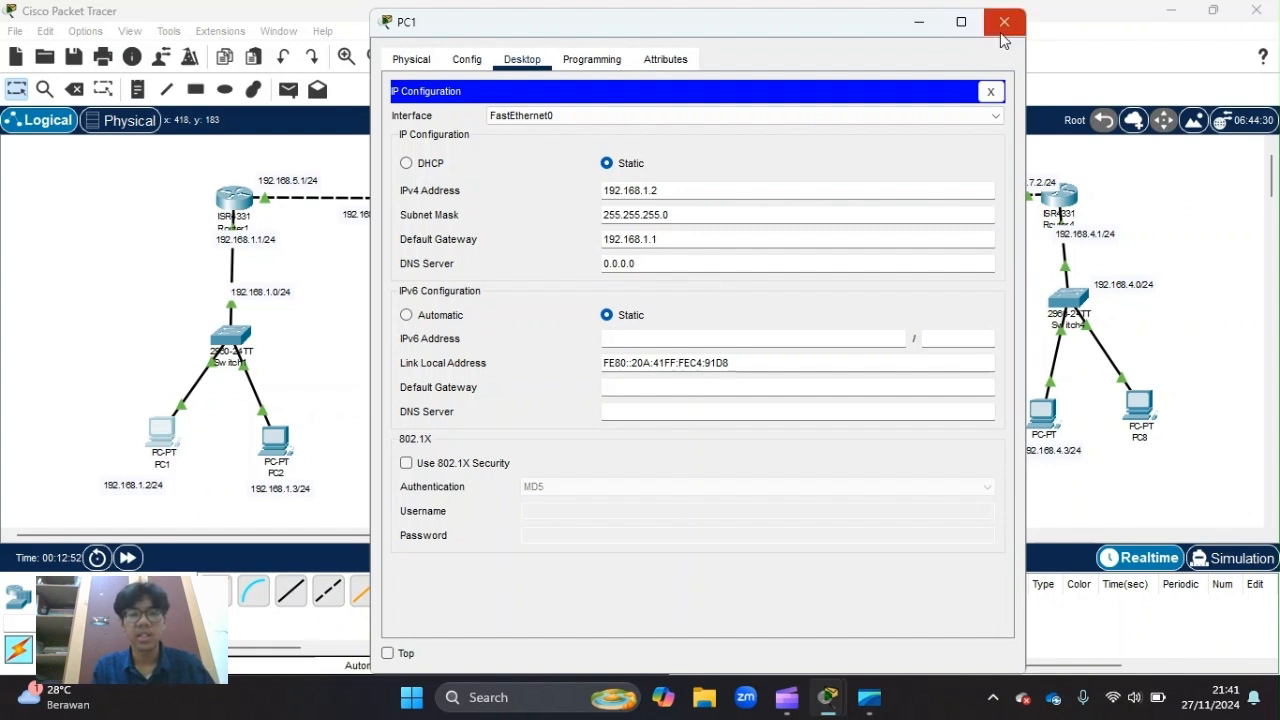
{"action": "left_click", "coordinate": [413, 61]}
{"action": "left_click", "coordinate": [522, 60]}
{"action": "left_click", "coordinate": [455, 100]}
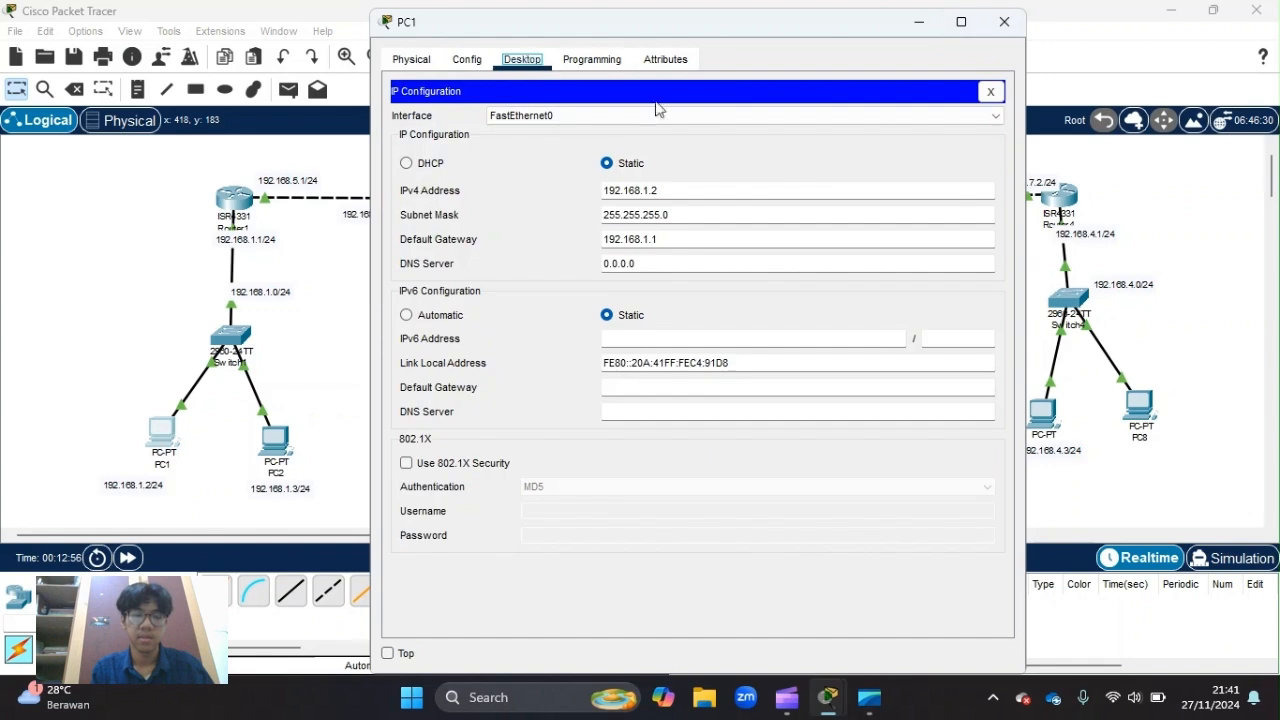
{"action": "left_click", "coordinate": [1004, 21]}
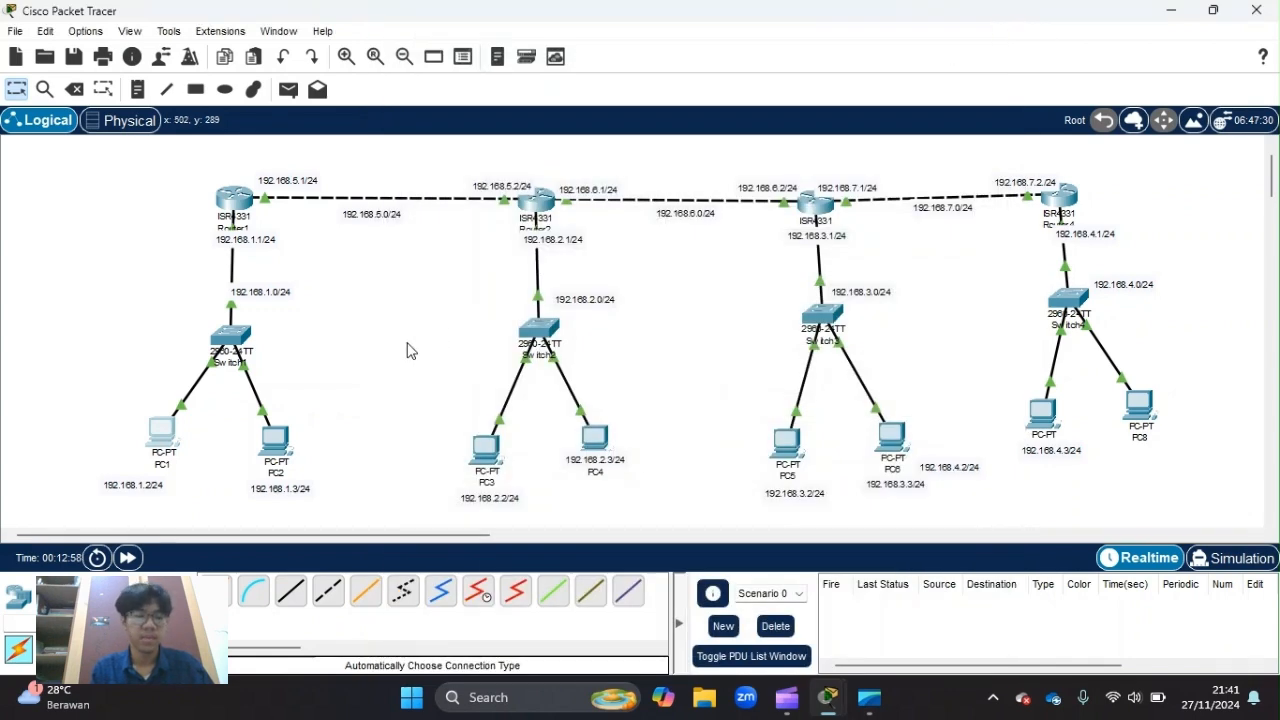
Set PC2's static IPv4 address to 192.168.1.3 with subnet mask 255.255.255.0
{"action": "left_click", "coordinate": [270, 438]}
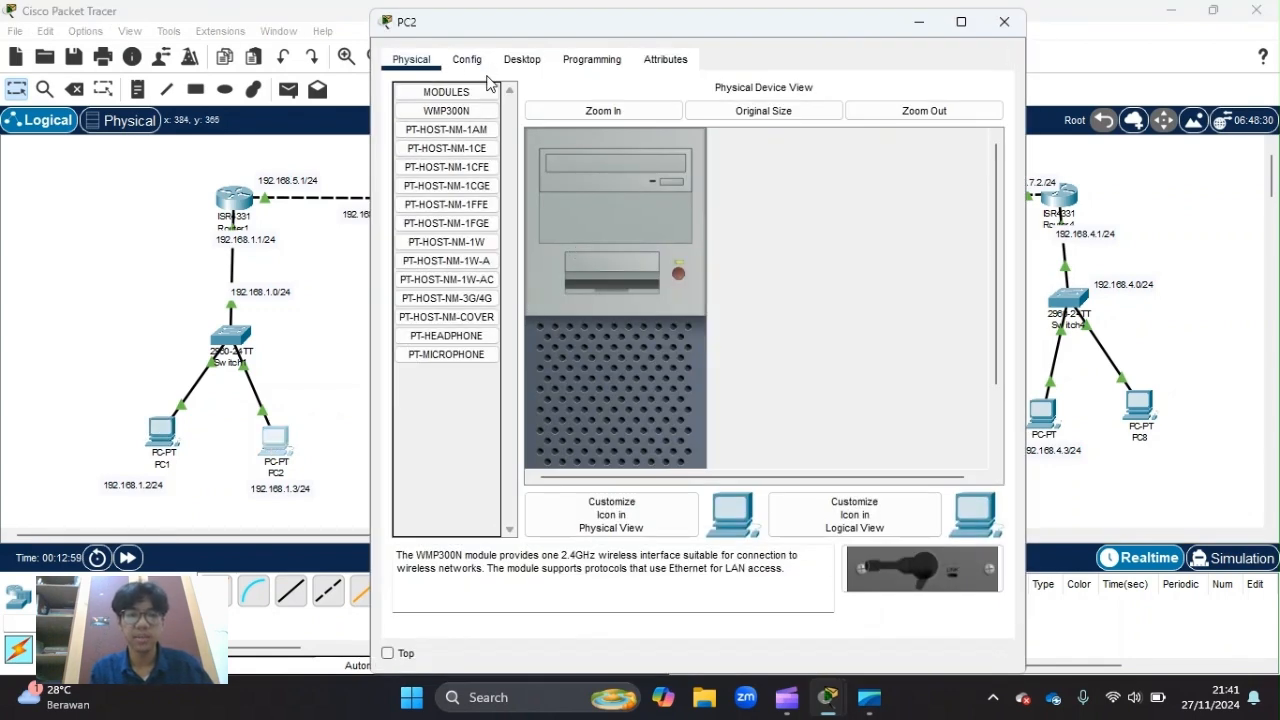
{"action": "left_click", "coordinate": [522, 59]}
{"action": "left_click", "coordinate": [451, 162]}
{"action": "left_click", "coordinate": [638, 190]}
{"action": "key", "text": "ctrl+v"}
{"action": "type", "text": "3"}
{"action": "left_click", "coordinate": [643, 214]}
Set PC2's default gateway to 192.168.1.1 and close the PC2 window
{"action": "left_click", "coordinate": [651, 240]}
{"action": "type", "text": "192.168.1.1"}
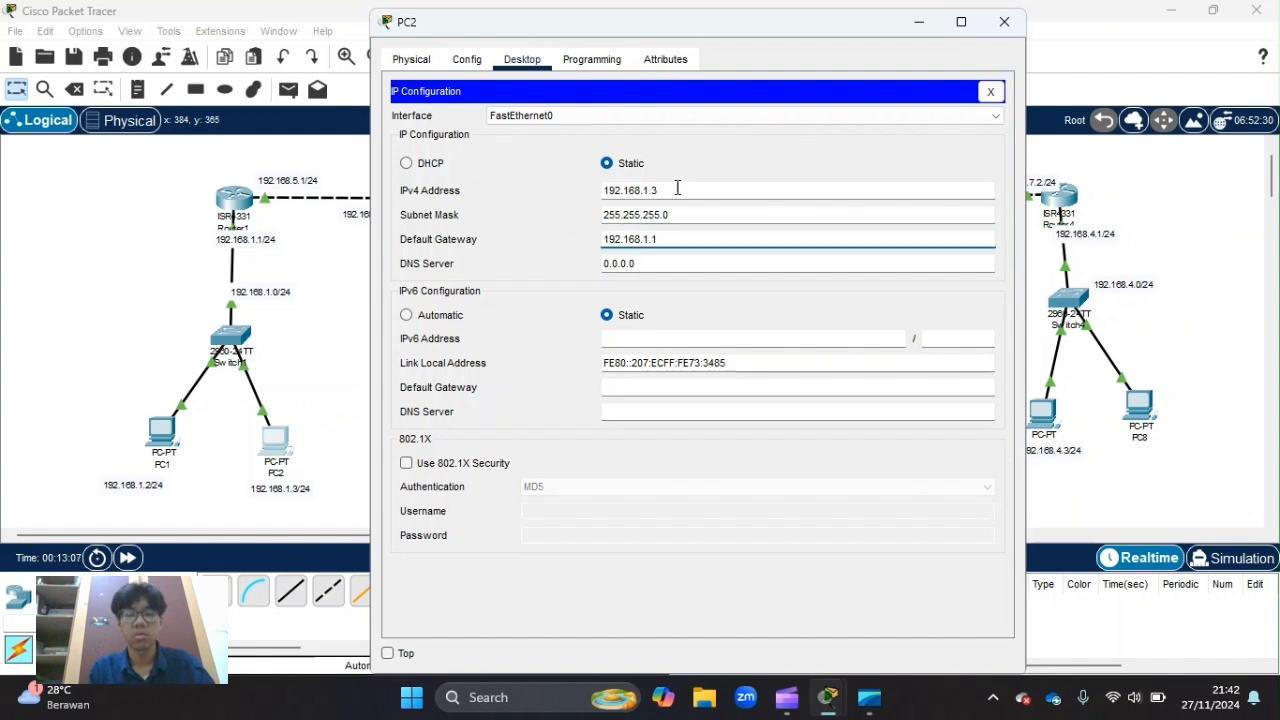
{"action": "left_click", "coordinate": [770, 158]}
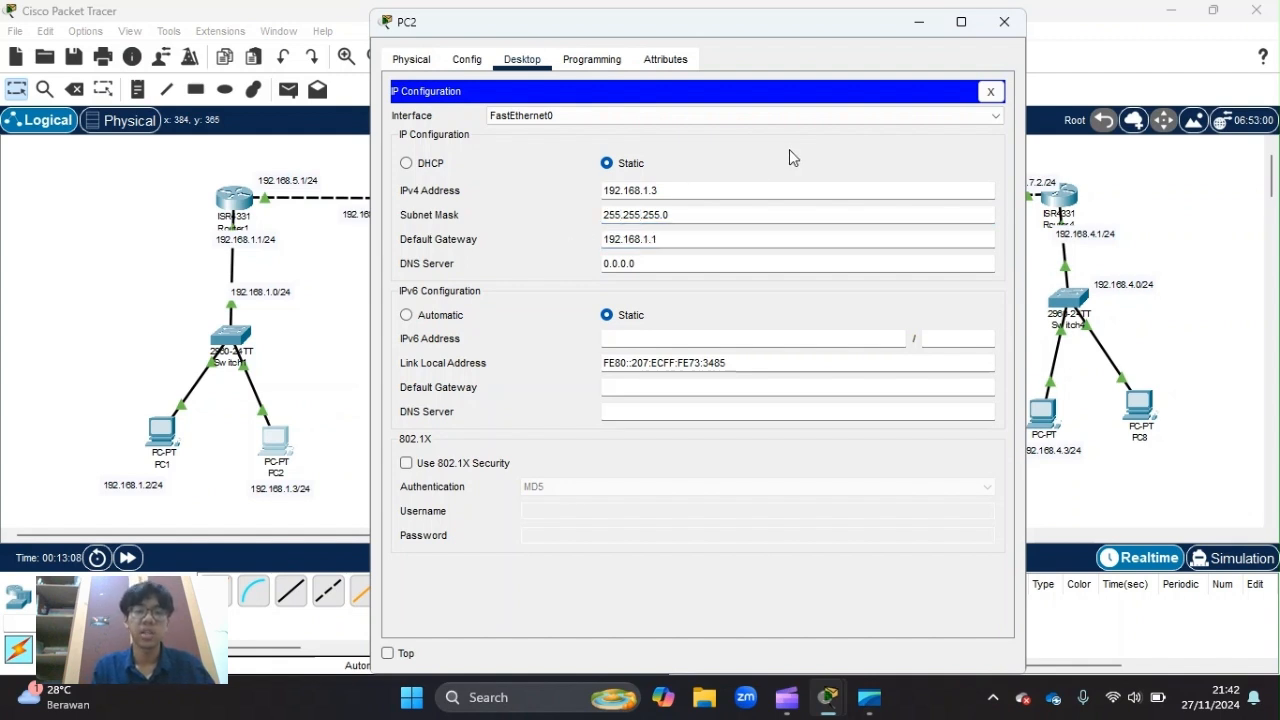
{"action": "left_click", "coordinate": [1004, 24]}
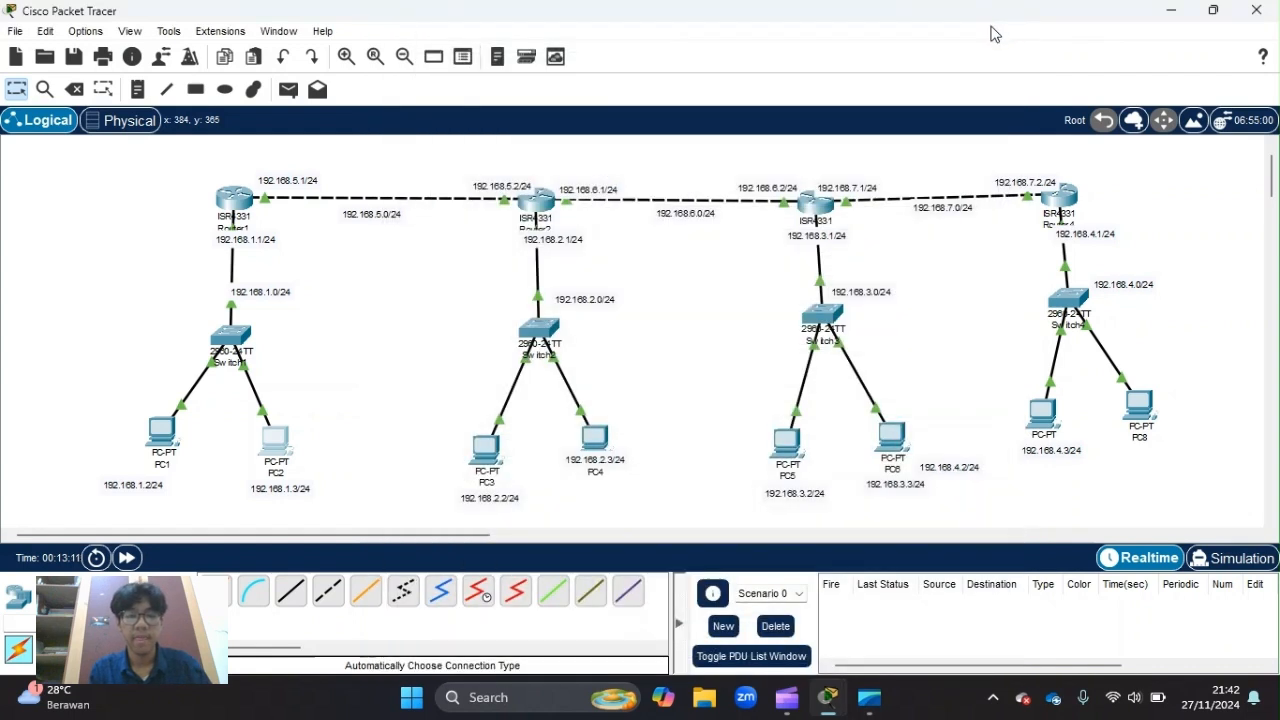
Shift the 192.168.1.1/24 note off Router1's link and set Router1's GigabitEthernet0/0/1 to IPv4 address 192.168.5.1 with subnet mask 255.255.255.0
{"action": "left_click", "coordinate": [240, 245]}
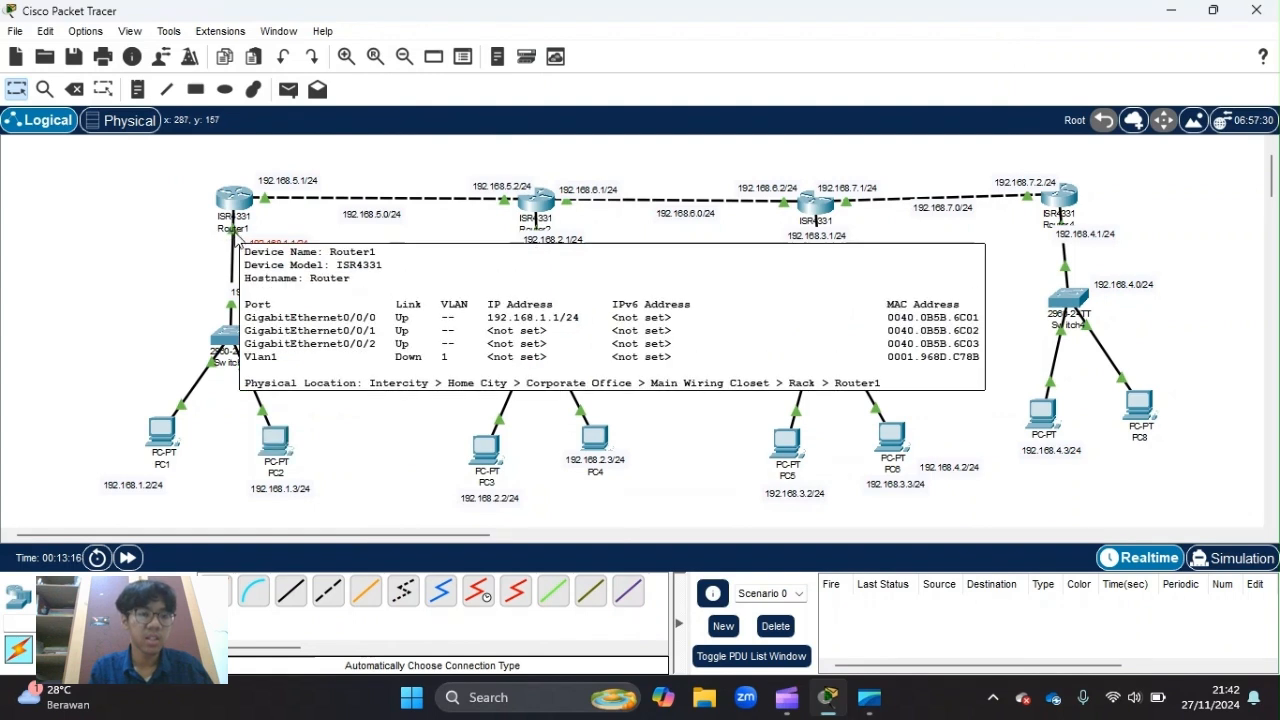
{"action": "mouse_move", "coordinate": [237, 243]}
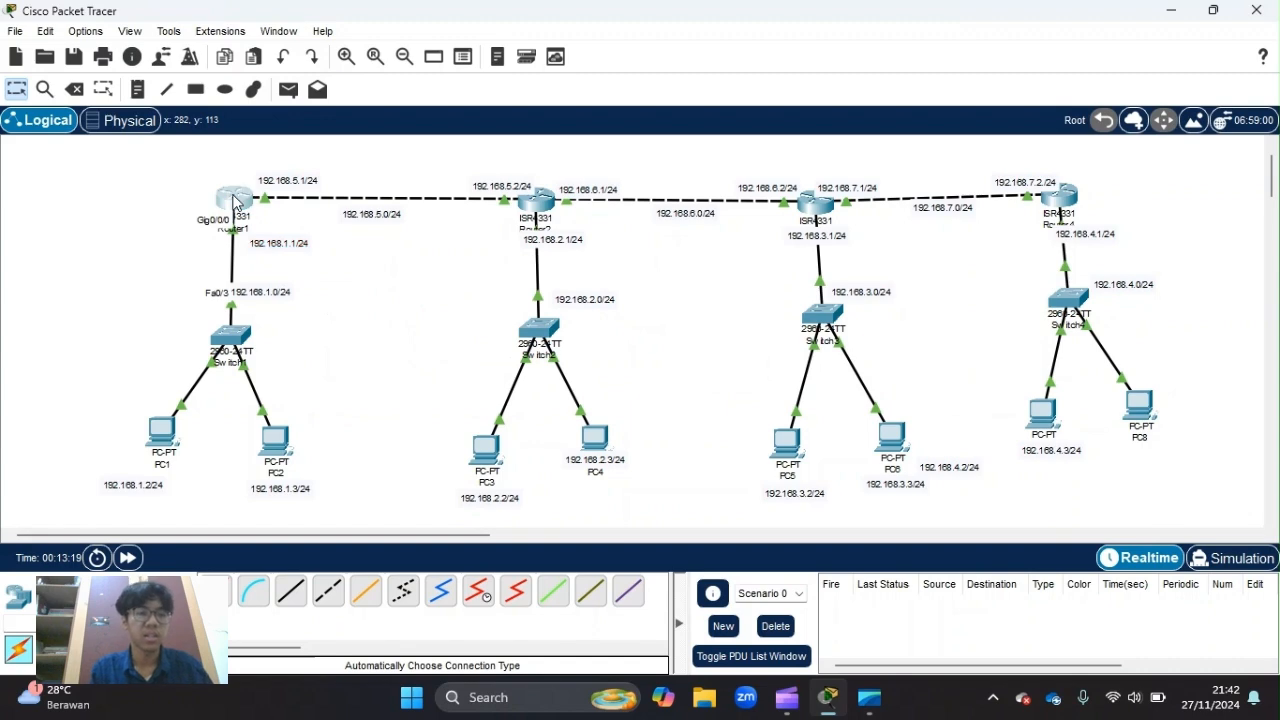
{"action": "left_click", "coordinate": [235, 199]}
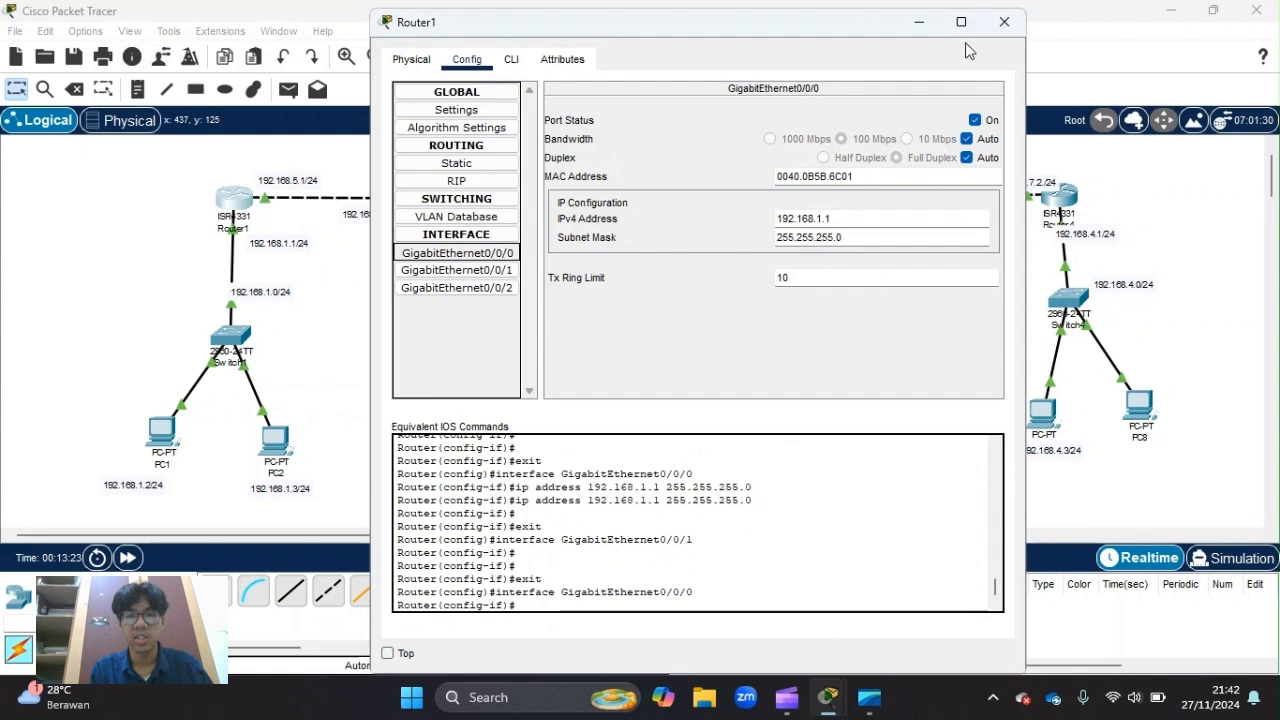
{"action": "left_click", "coordinate": [494, 274]}
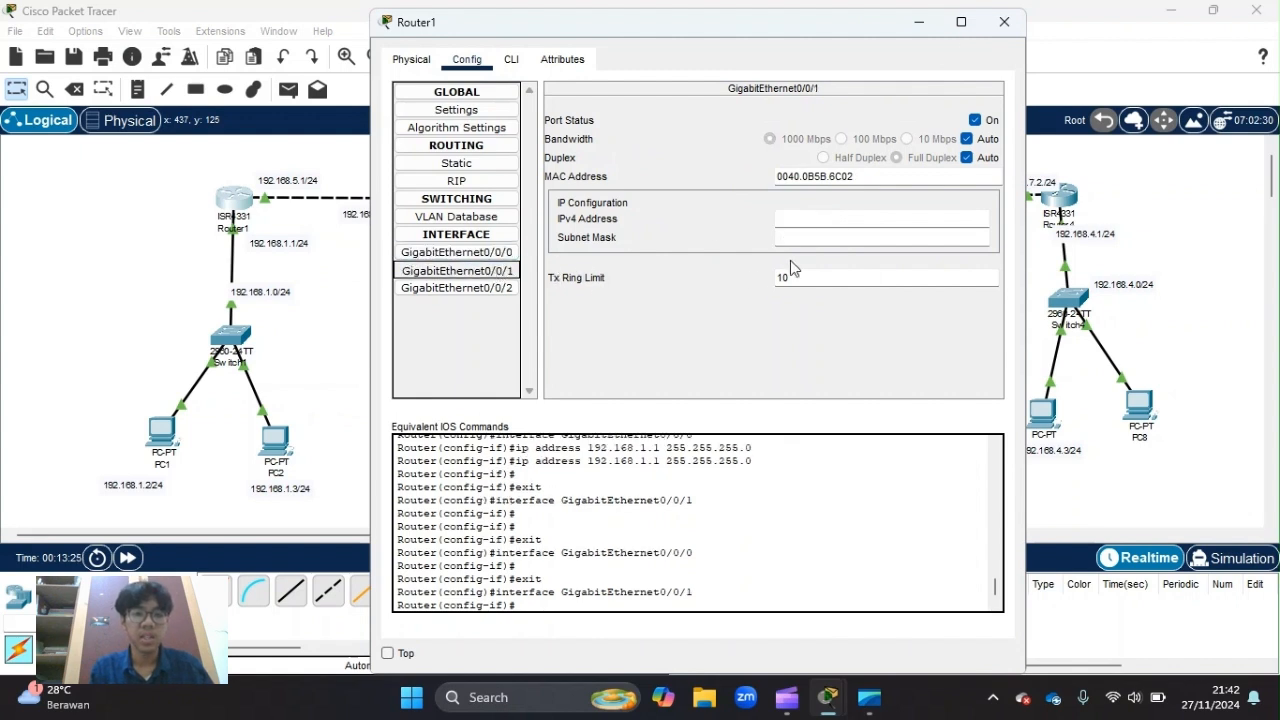
{"action": "left_click", "coordinate": [848, 215]}
{"action": "type", "text": "192.168.1.2"}
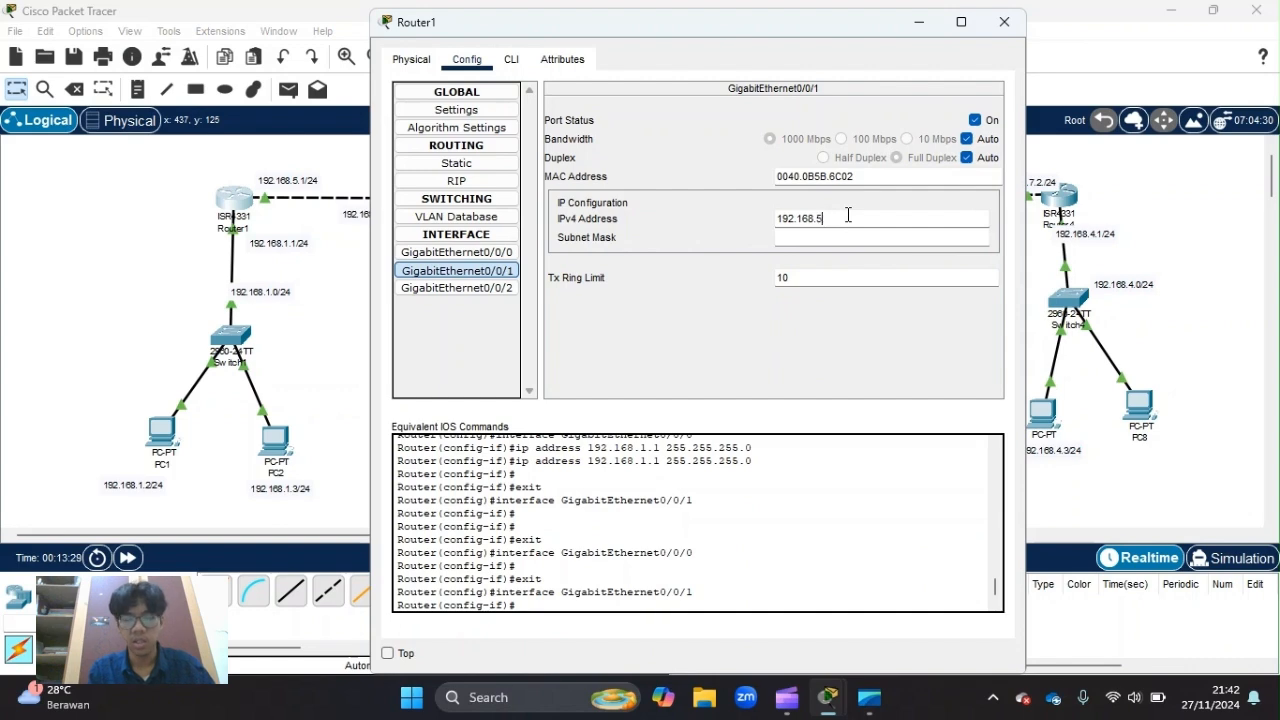
{"action": "left_click", "coordinate": [848, 240]}
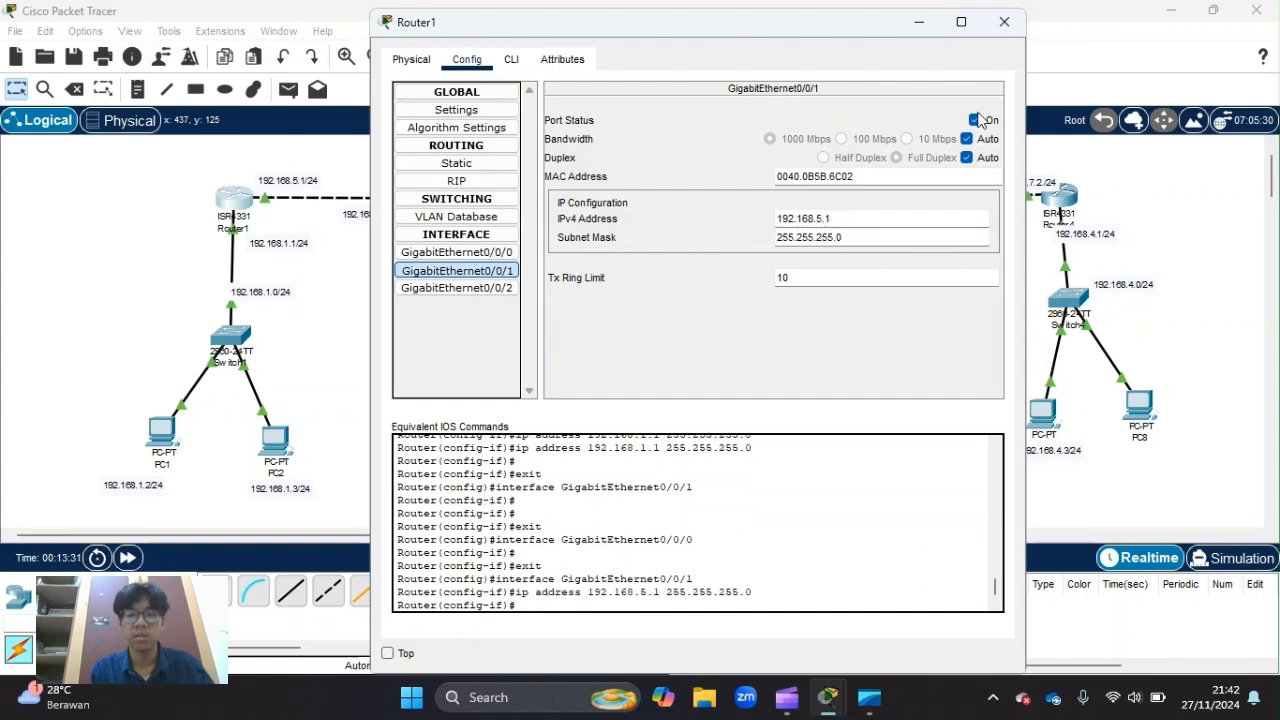
{"action": "left_click", "coordinate": [1004, 21]}
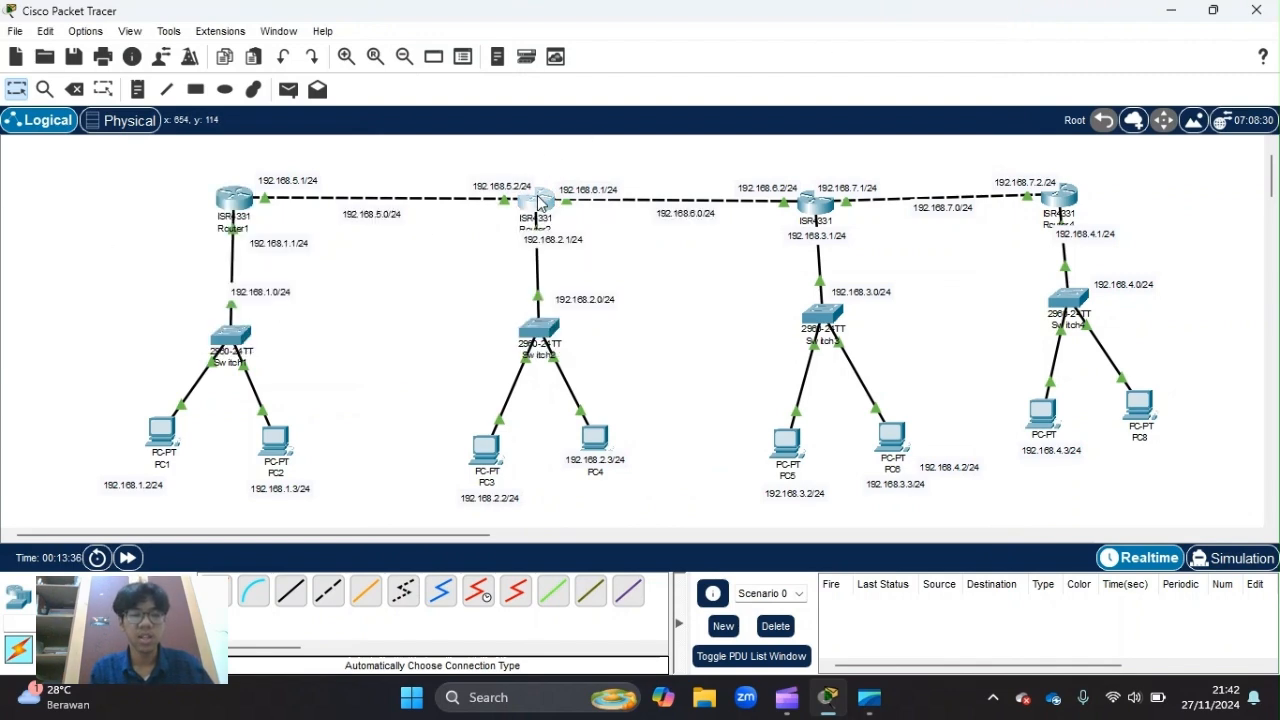
Check Router2's port on the link to Router1 and set its GigabitEthernet0/0/0 to IPv4 address 192.168.5.2 with subnet mask 255.255.255.0
{"action": "left_click", "coordinate": [540, 203]}
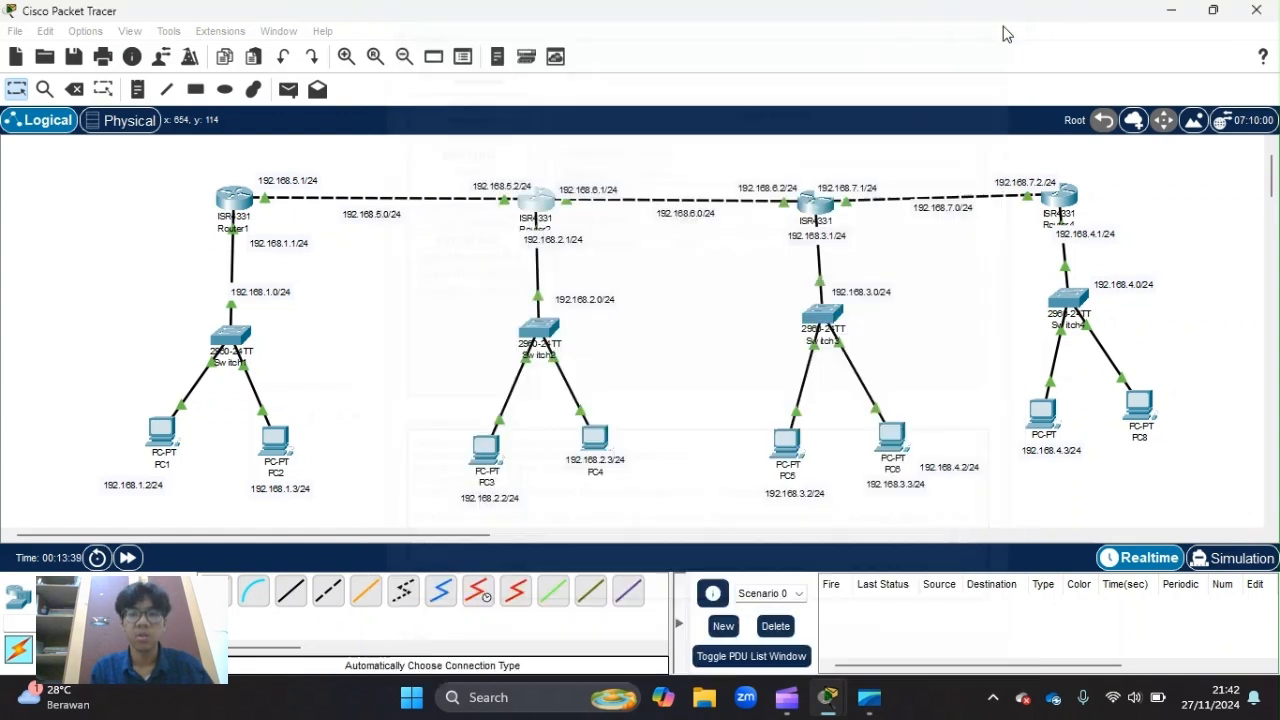
{"action": "left_click", "coordinate": [1004, 21]}
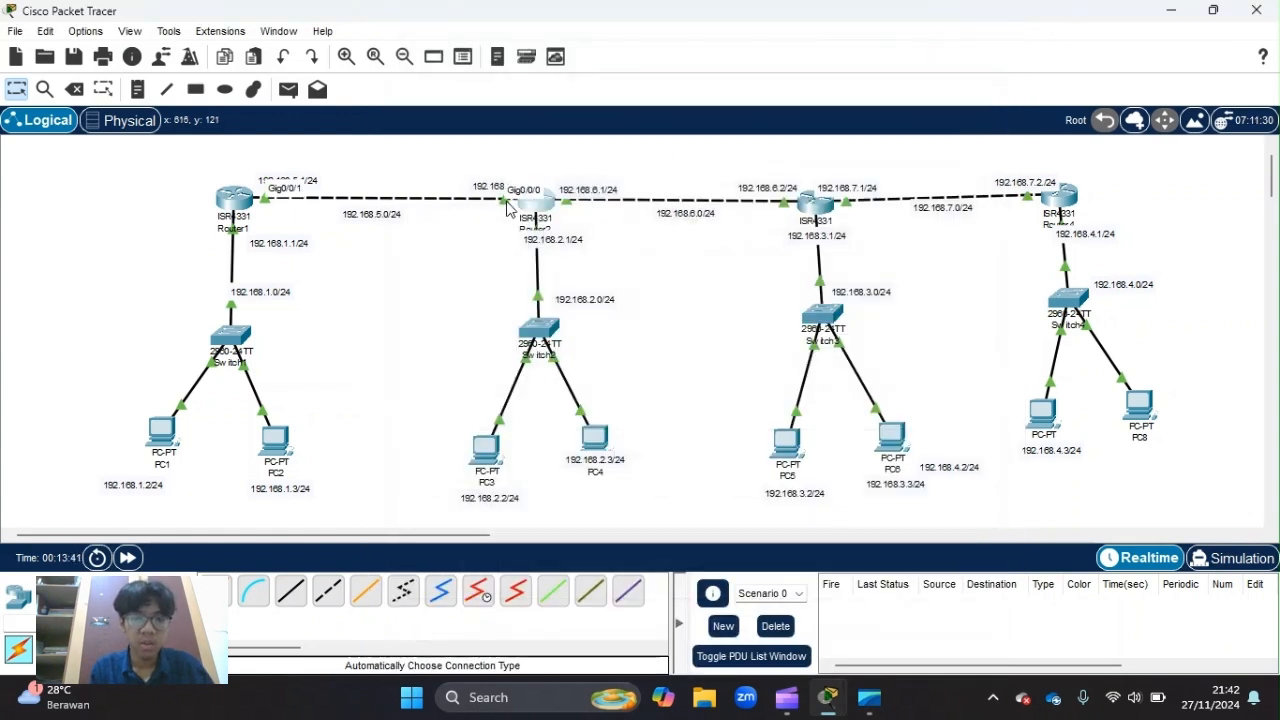
{"action": "left_click", "coordinate": [535, 218]}
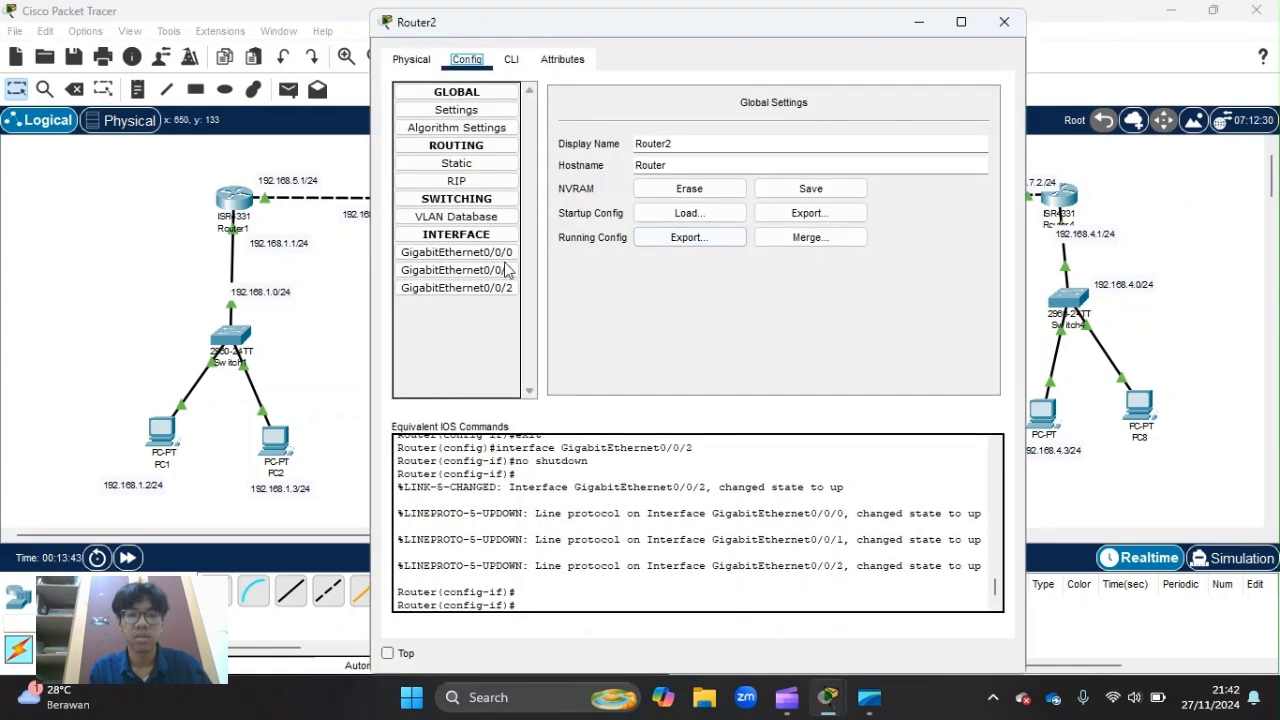
{"action": "left_click", "coordinate": [488, 258]}
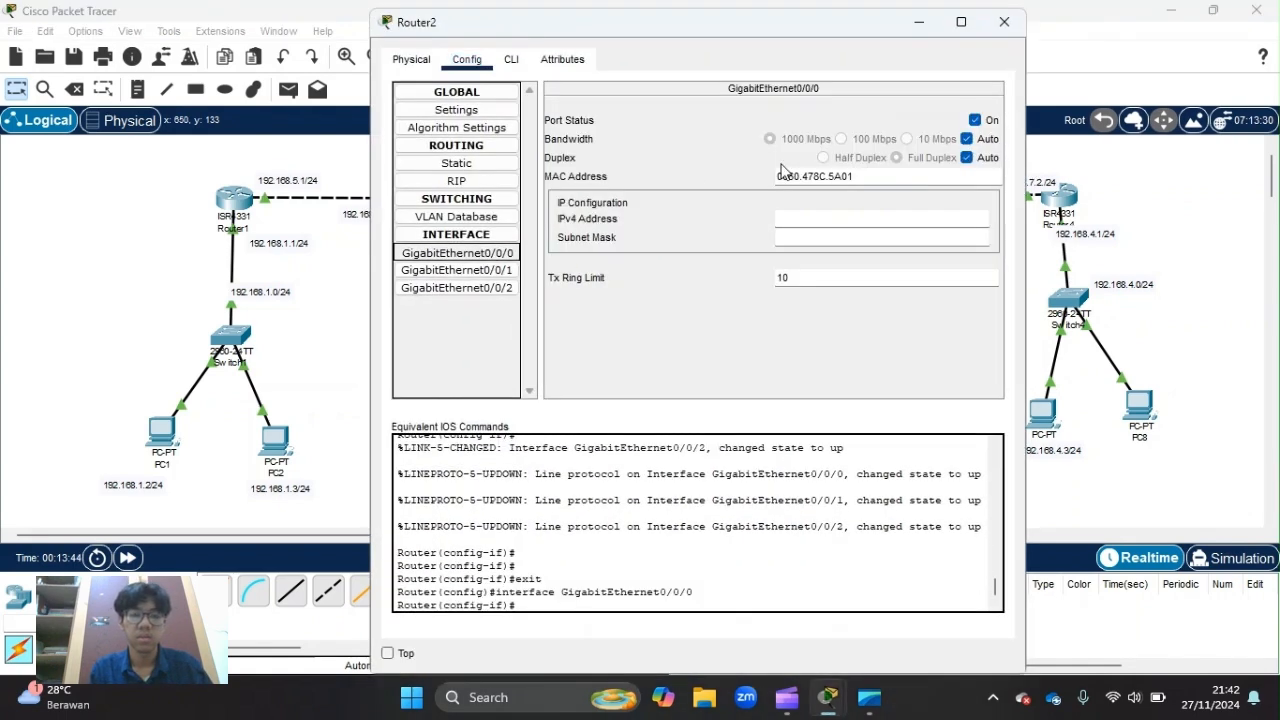
{"action": "left_click", "coordinate": [848, 220]}
{"action": "type", "text": "192.168.1"}
{"action": "key", "text": "BackSpace"}
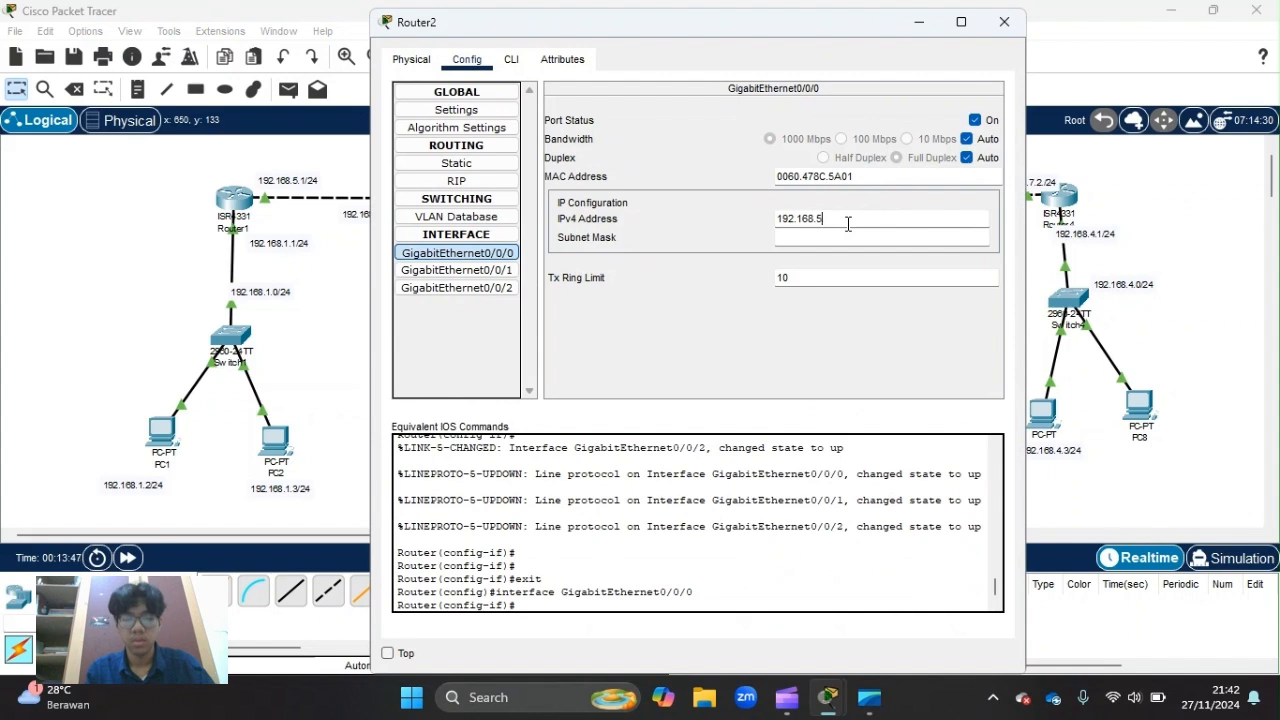
{"action": "type", "text": "5.2"}
{"action": "left_click", "coordinate": [848, 237]}
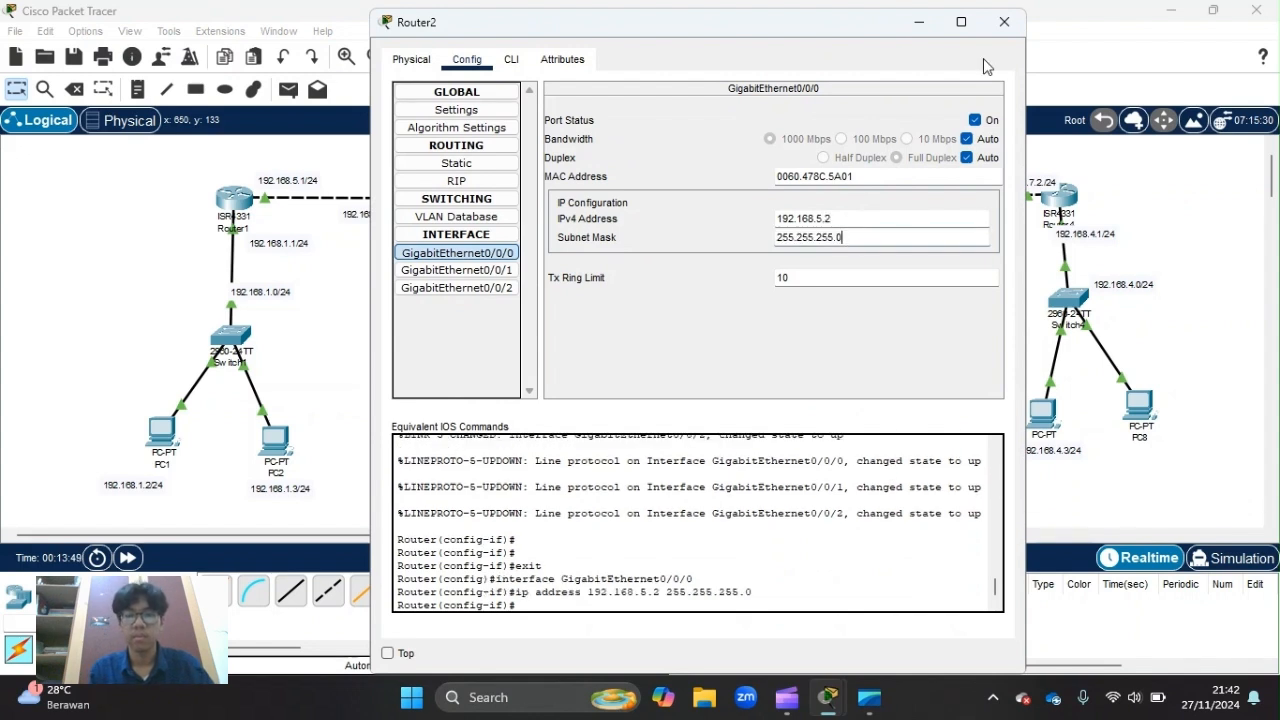
{"action": "left_click", "coordinate": [1004, 21]}
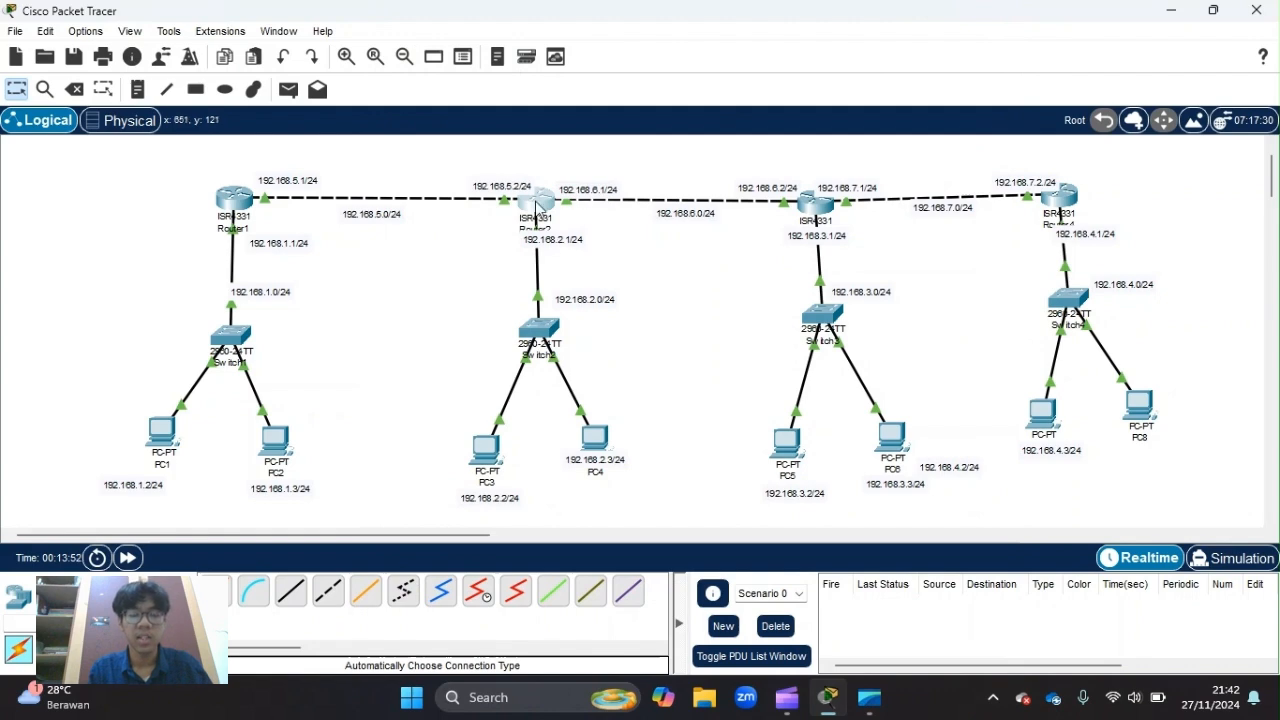
Set Router2's GigabitEthernet0/0/1 to IPv4 address 192.168.6.1 with subnet mask 255.255.255.0 and switch to the GigabitEthernet0/0/2 settings
{"action": "left_click", "coordinate": [537, 206]}
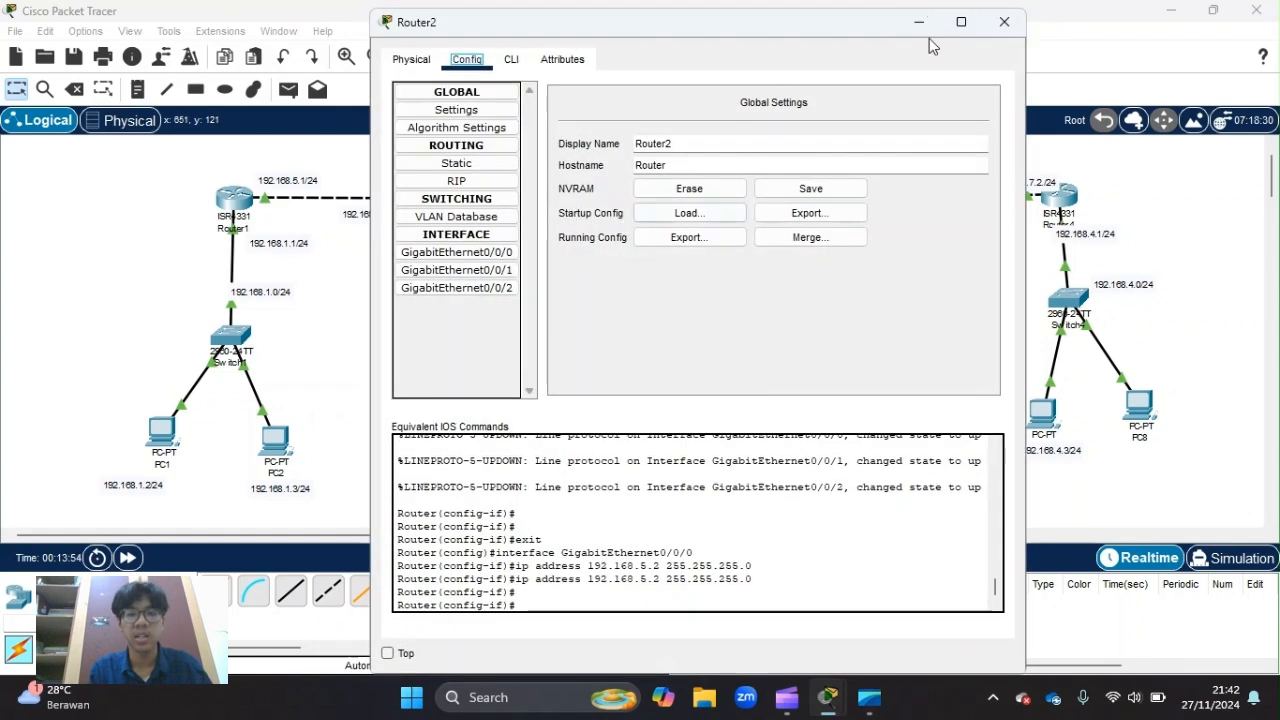
{"action": "left_click", "coordinate": [459, 272]}
{"action": "left_click", "coordinate": [834, 220]}
{"action": "type", "text": "192.168."}
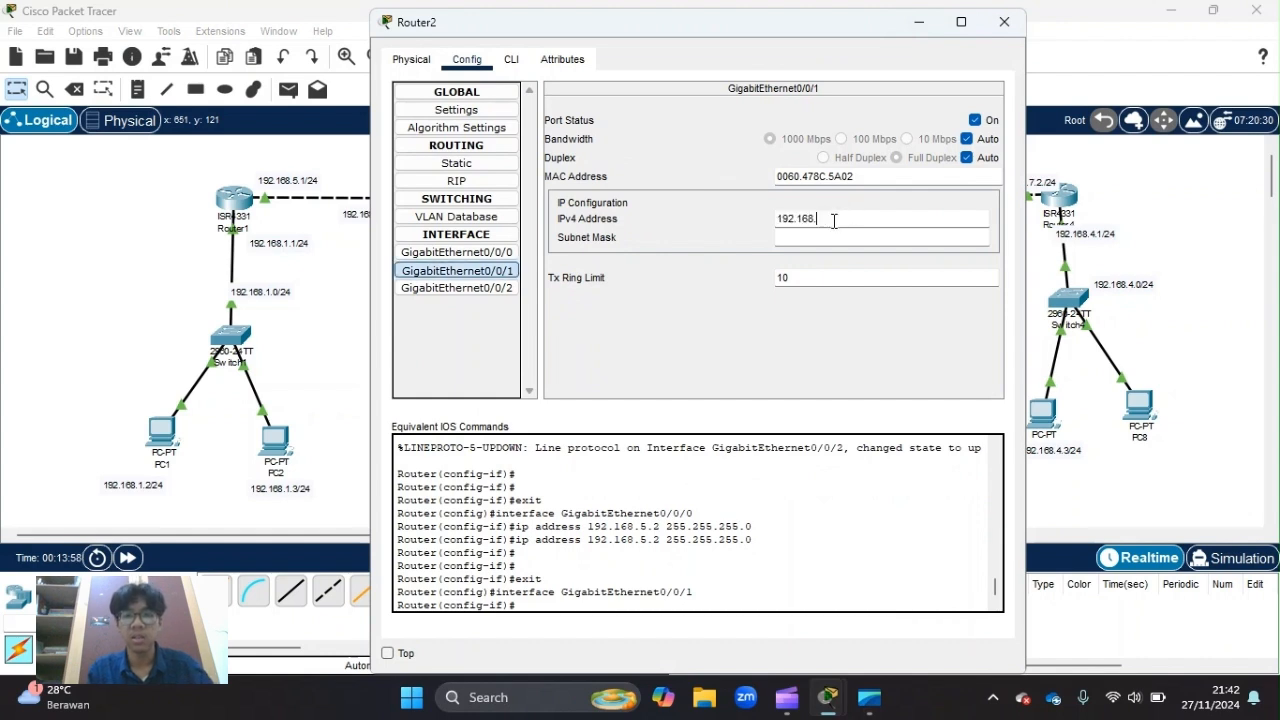
{"action": "type", "text": "1.1"}
{"action": "left_click", "coordinate": [829, 238]}
{"action": "left_click", "coordinate": [470, 288]}
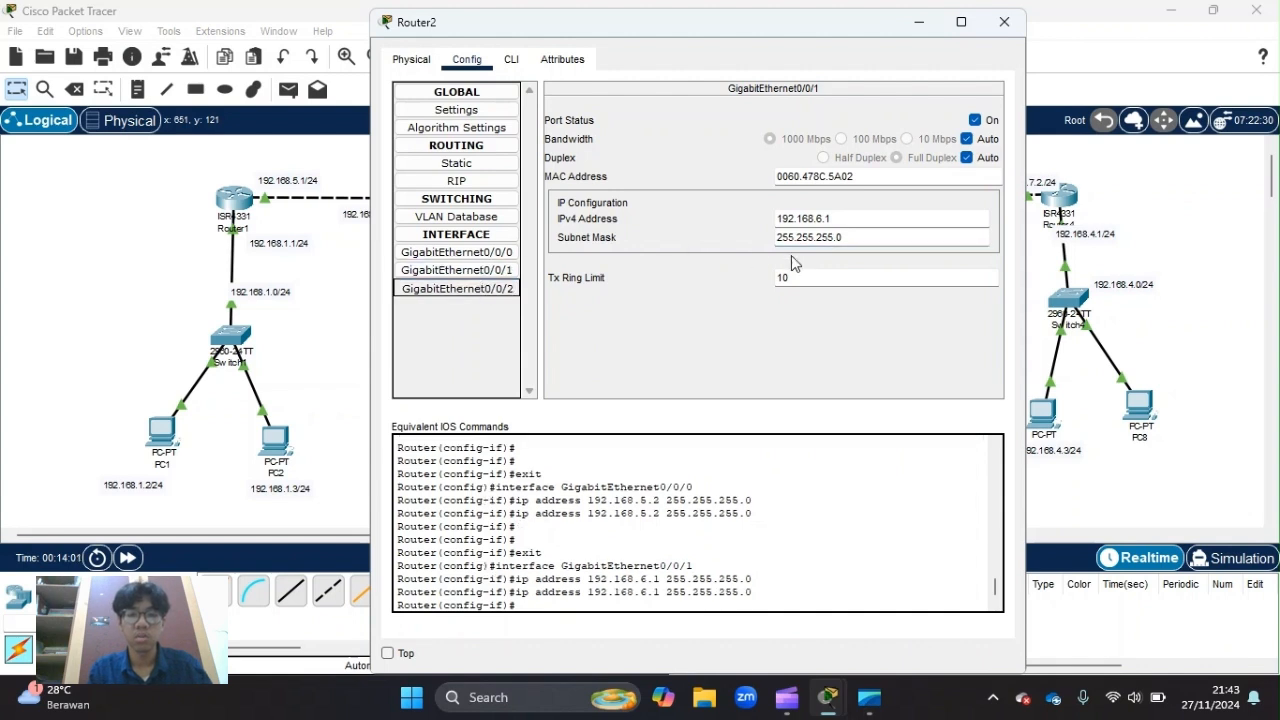
{"action": "left_click", "coordinate": [834, 240]}
{"action": "type", "text": "192.168.1.2"}
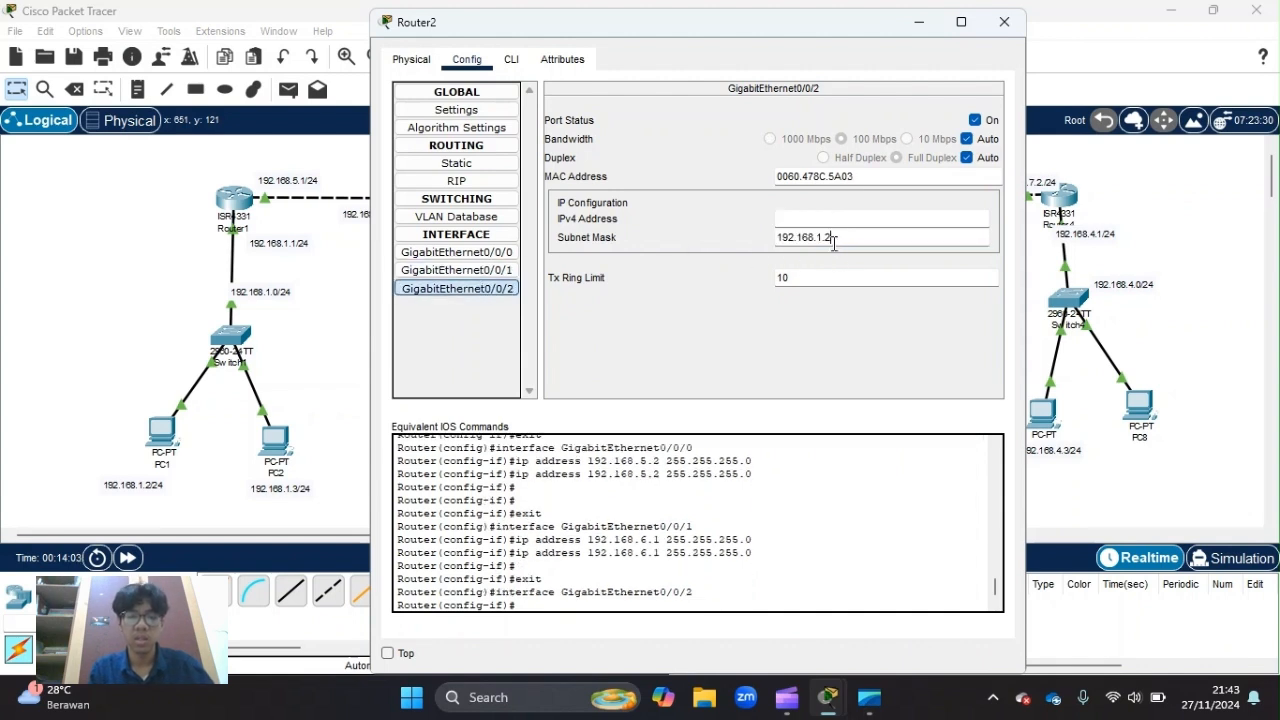
{"action": "type", "text": "21."}
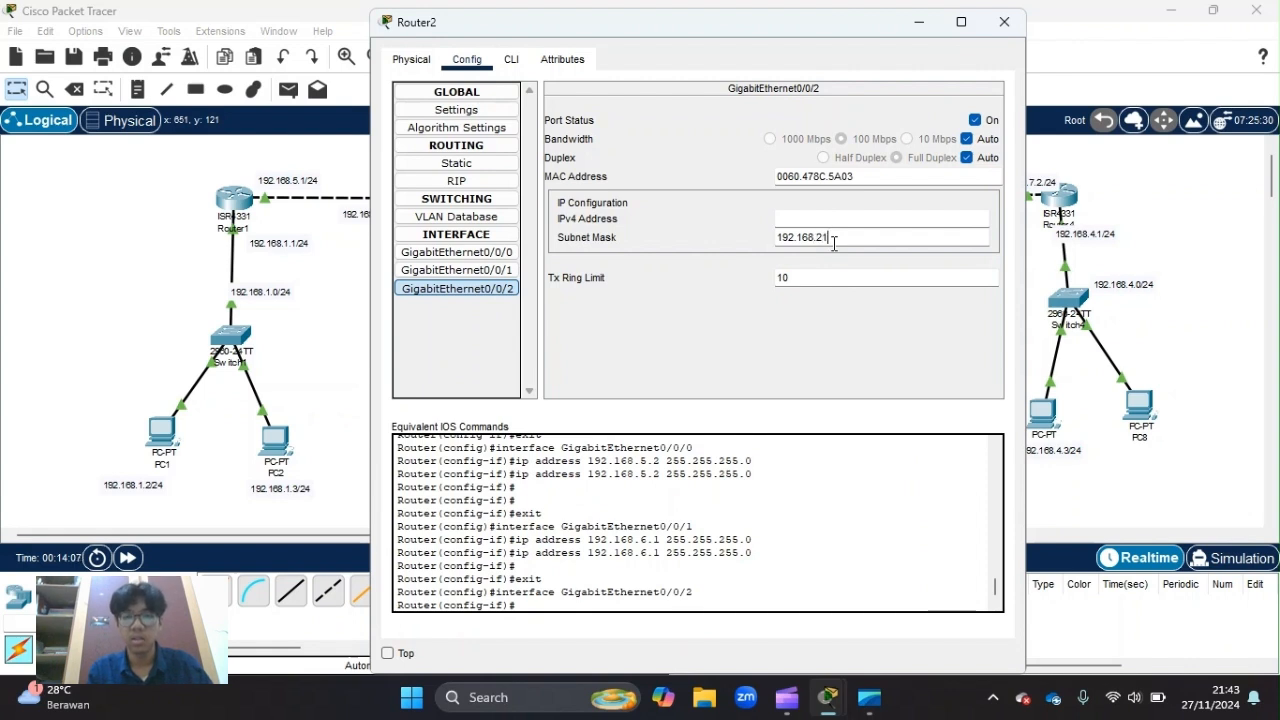
{"action": "left_click_drag", "start_coordinate": [836, 240], "coordinate": [730, 238]}
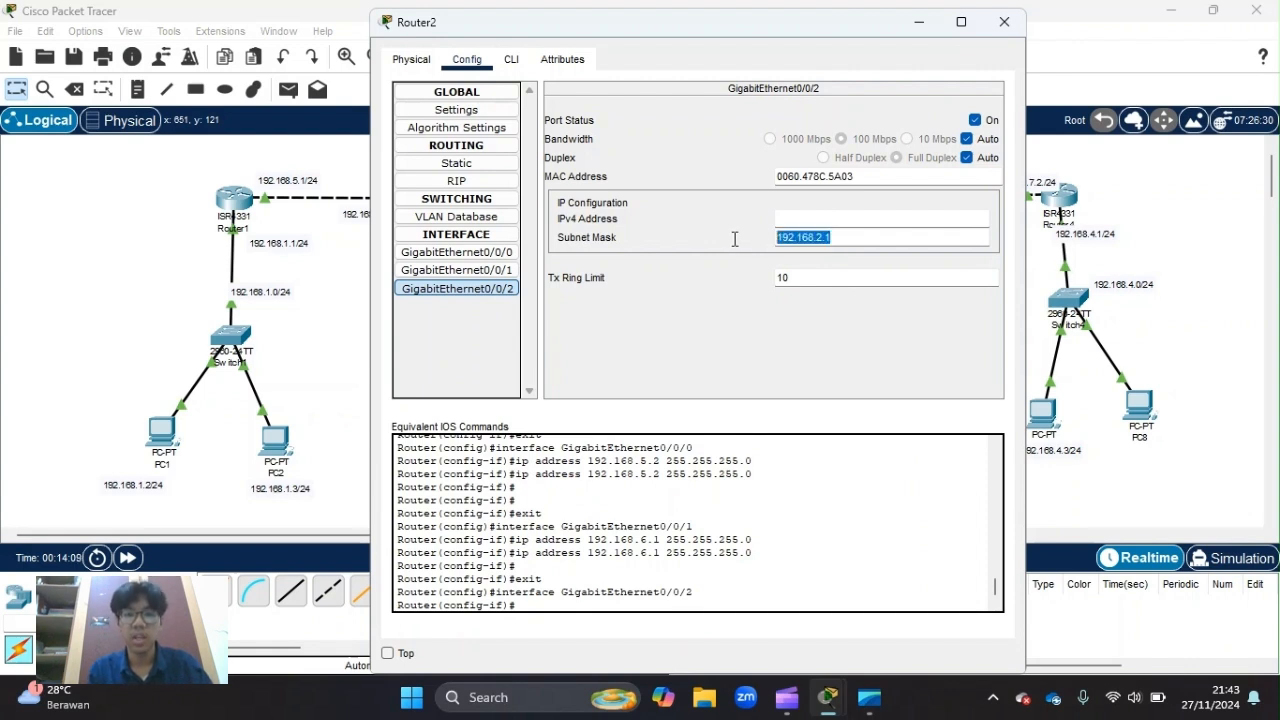
{"action": "key", "text": "BackSpace"}
Set Router2's GigabitEthernet0/0/2 to IPv4 address 192.168.2.1 with the default subnet mask, and nudge the 192.168.2.1/24 note closer to Router2
{"action": "left_click", "coordinate": [789, 221]}
{"action": "type", "text": "192.168.2.1"}
{"action": "left_click", "coordinate": [828, 238]}
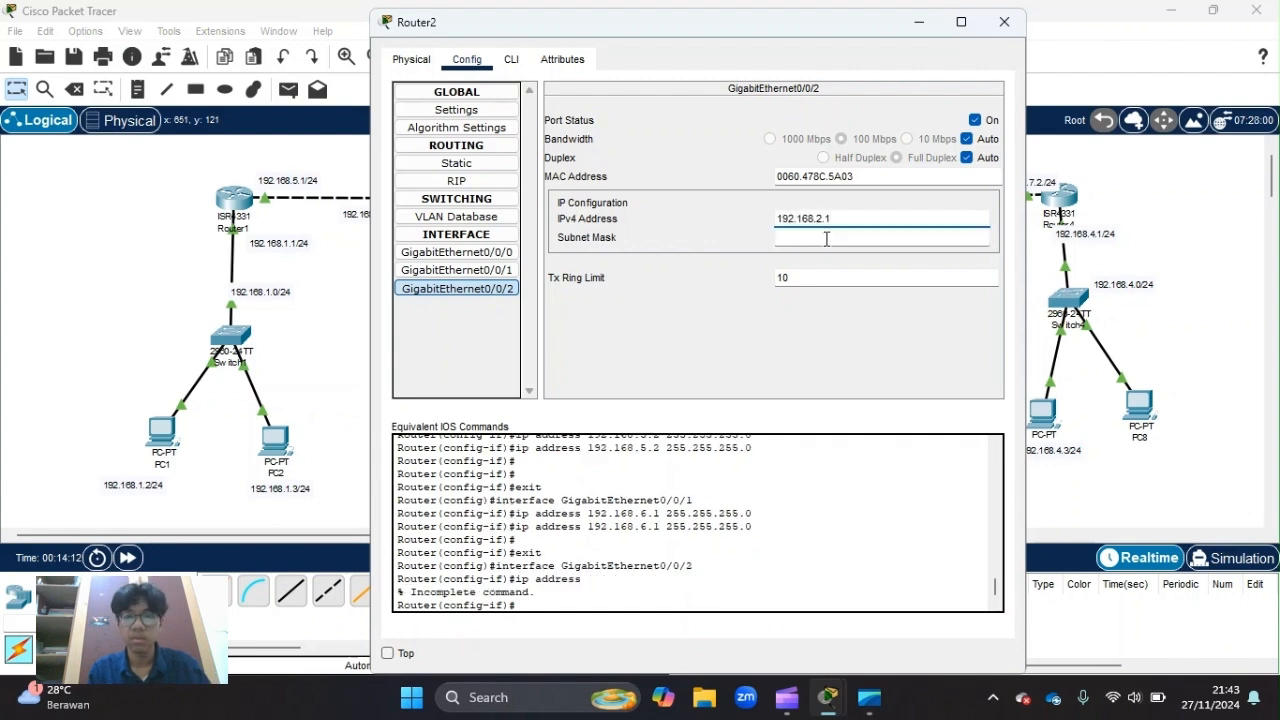
{"action": "left_click", "coordinate": [1000, 22]}
{"action": "left_click_drag", "start_coordinate": [567, 244], "coordinate": [553, 232]}
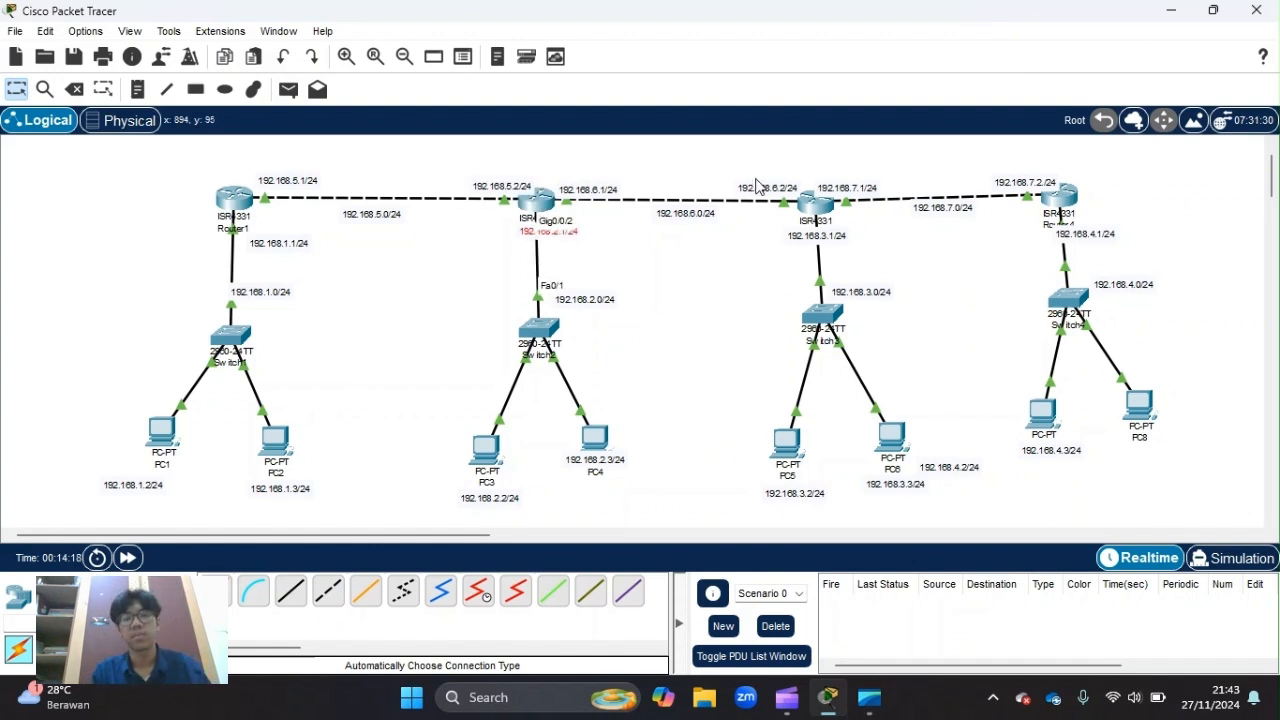
Set PC3's static IPv4 address to 192.168.2.2 with subnet mask 255.255.255.0 and close the PC3 window
{"action": "left_click", "coordinate": [482, 455]}
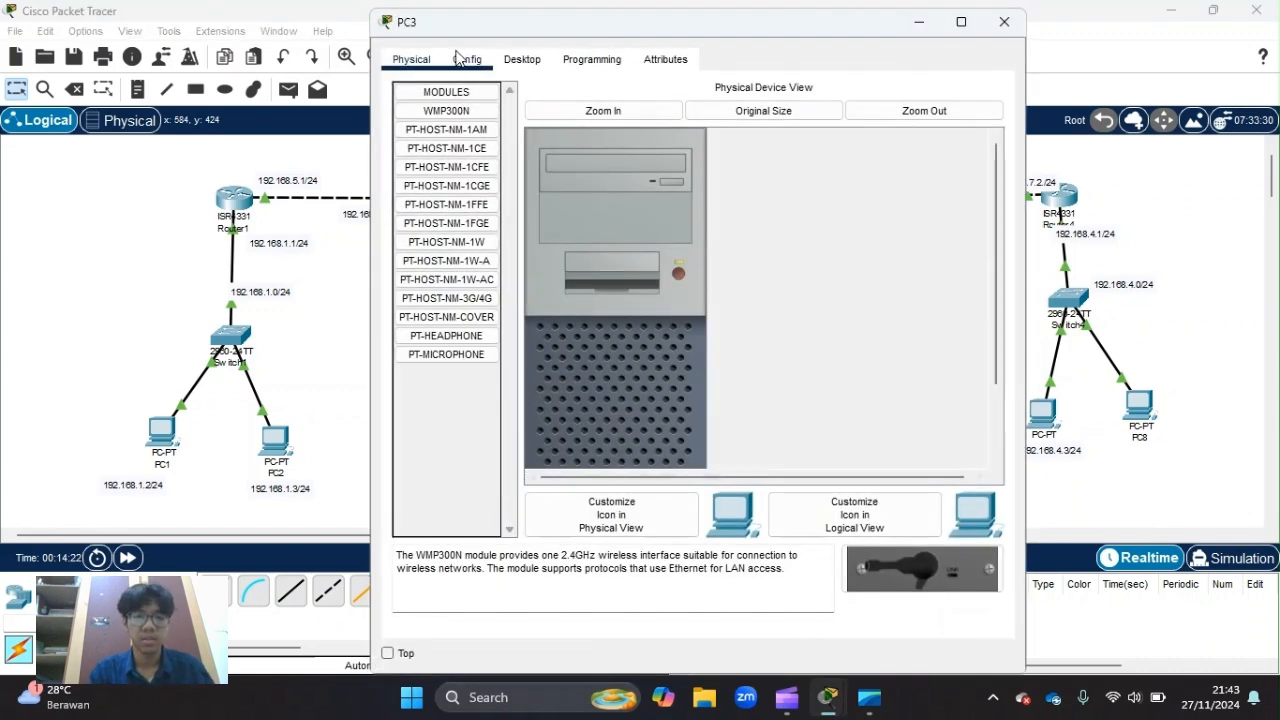
{"action": "left_click", "coordinate": [463, 59]}
{"action": "left_click", "coordinate": [520, 59]}
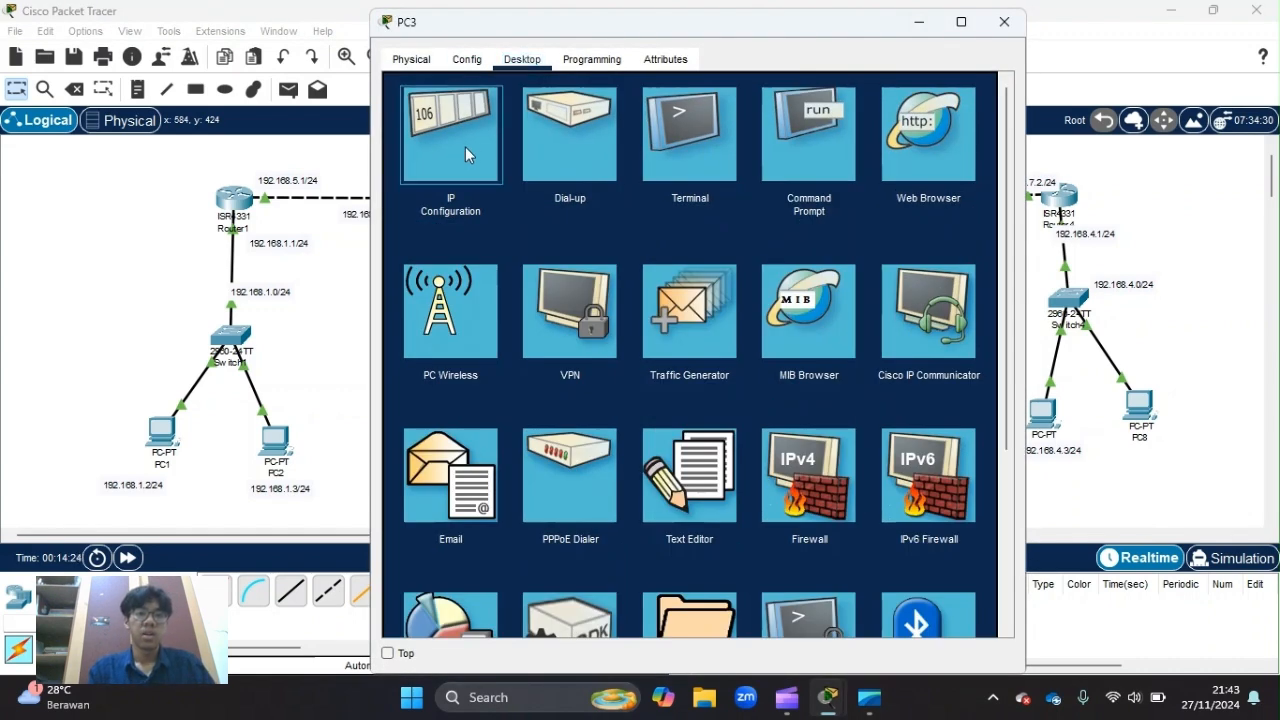
{"action": "left_click", "coordinate": [465, 146]}
{"action": "type", "text": "192.168.2.1"}
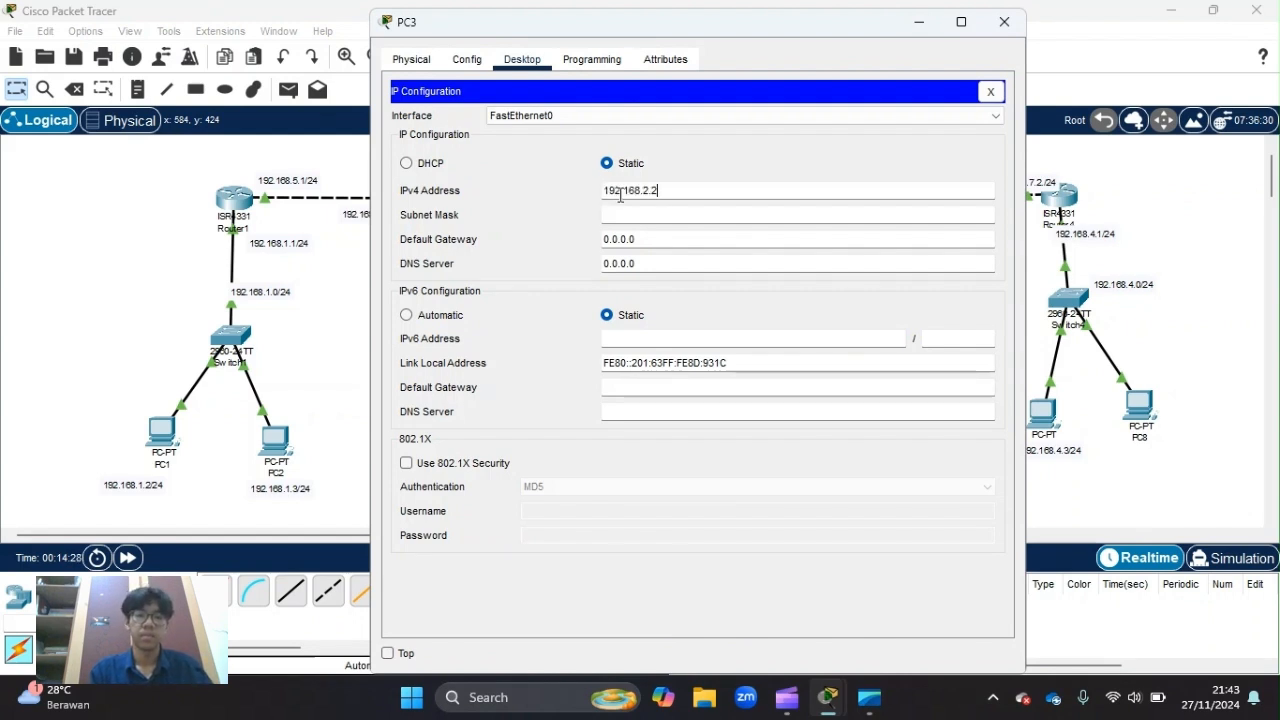
{"action": "left_click", "coordinate": [641, 214]}
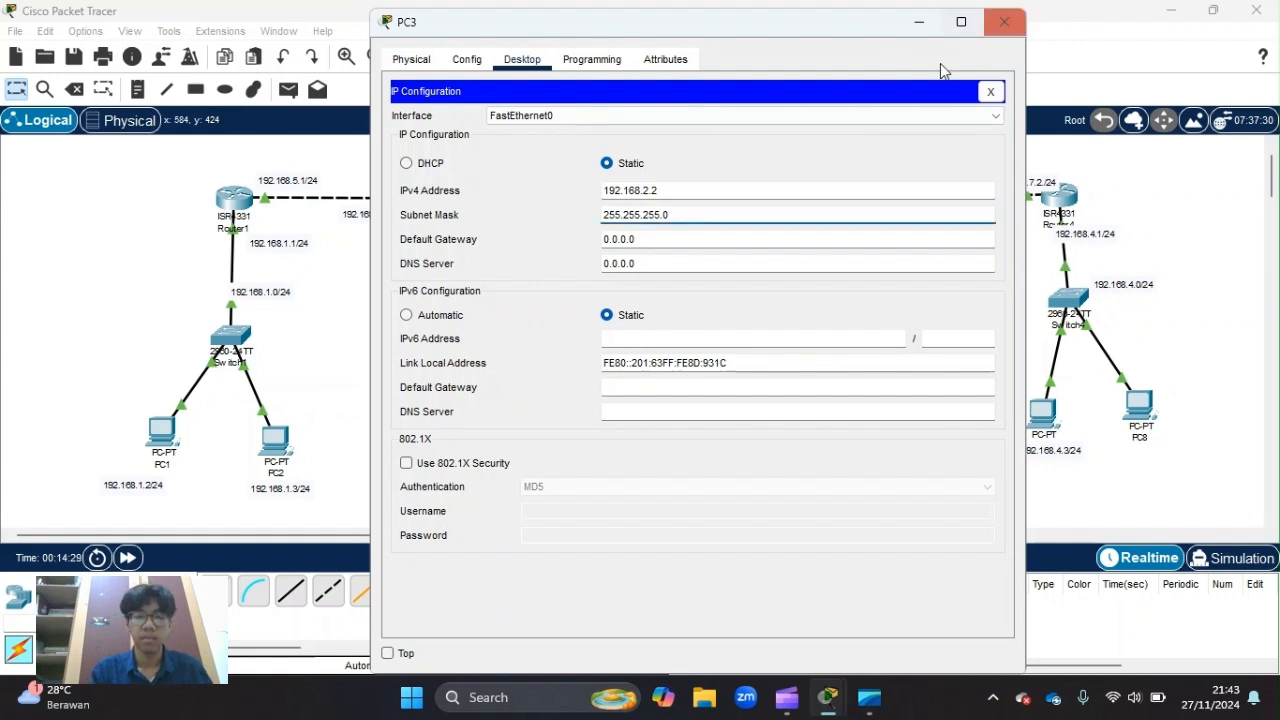
{"action": "left_click", "coordinate": [778, 194]}
{"action": "key", "text": "ctrl+a"}
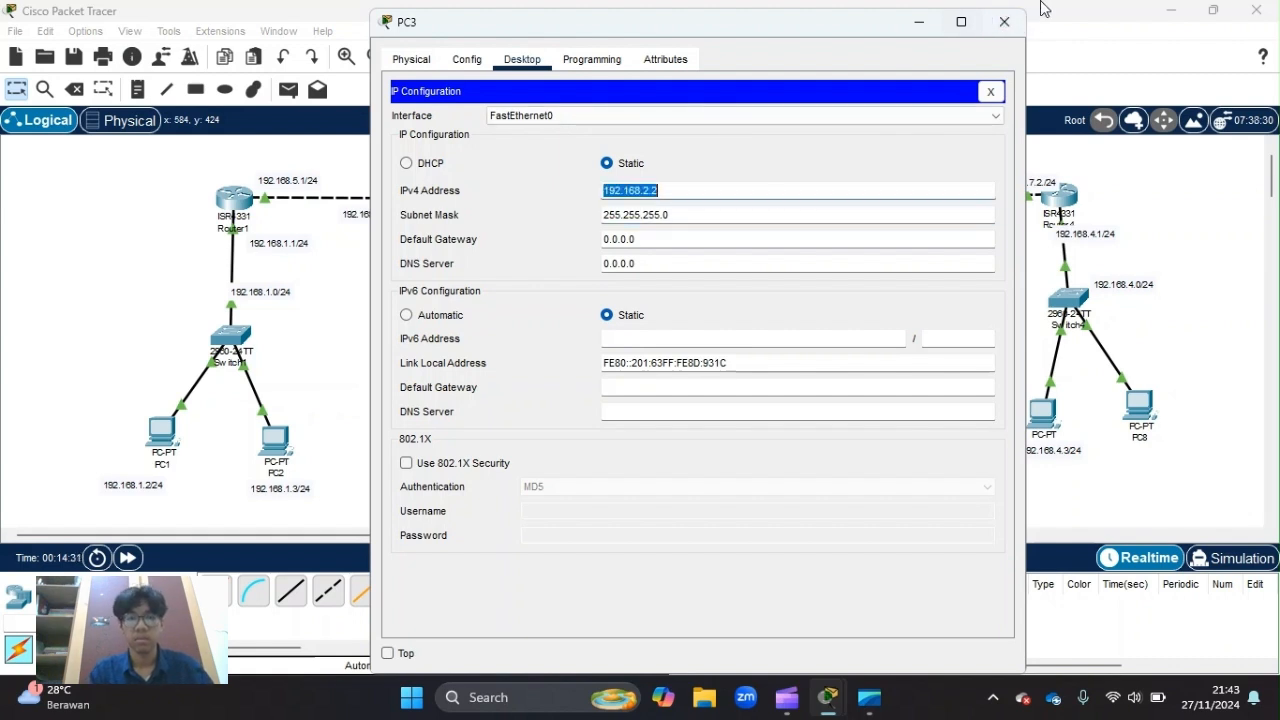
{"action": "left_click", "coordinate": [1003, 24]}
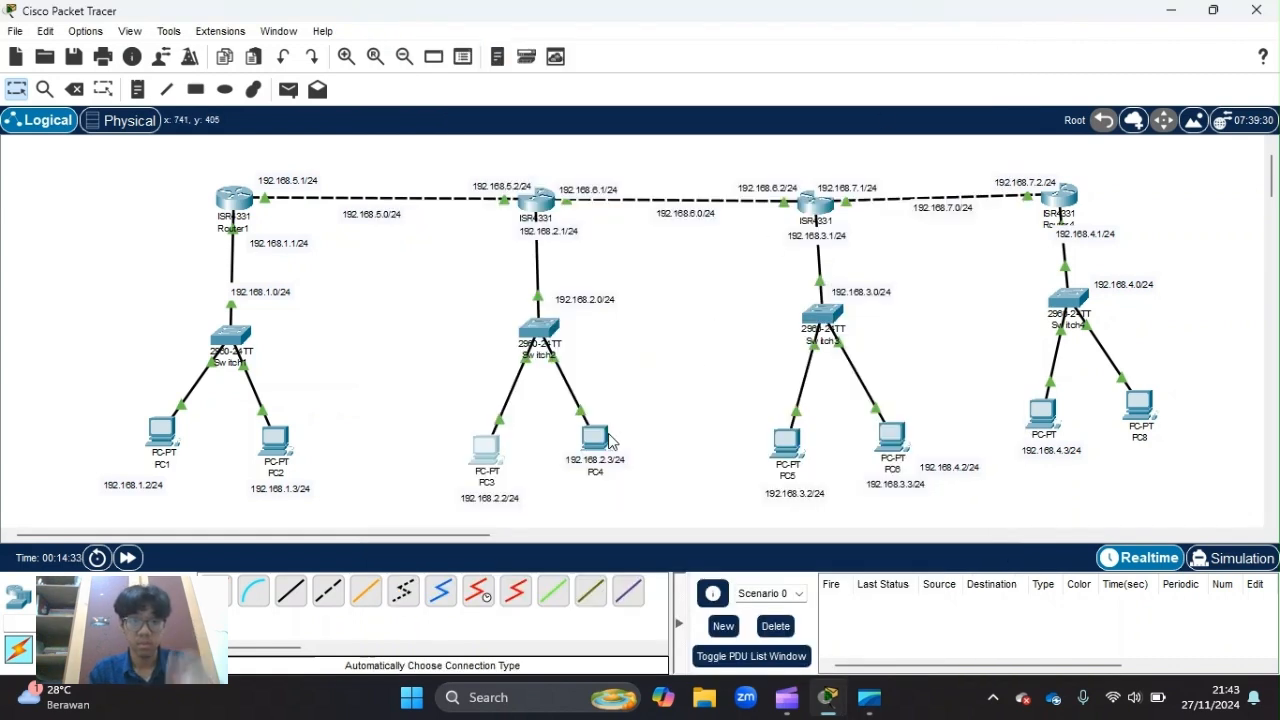
Set PC4's static IPv4 address to 192.168.2.3 with subnet mask 255.255.255.0
{"action": "left_click", "coordinate": [608, 436]}
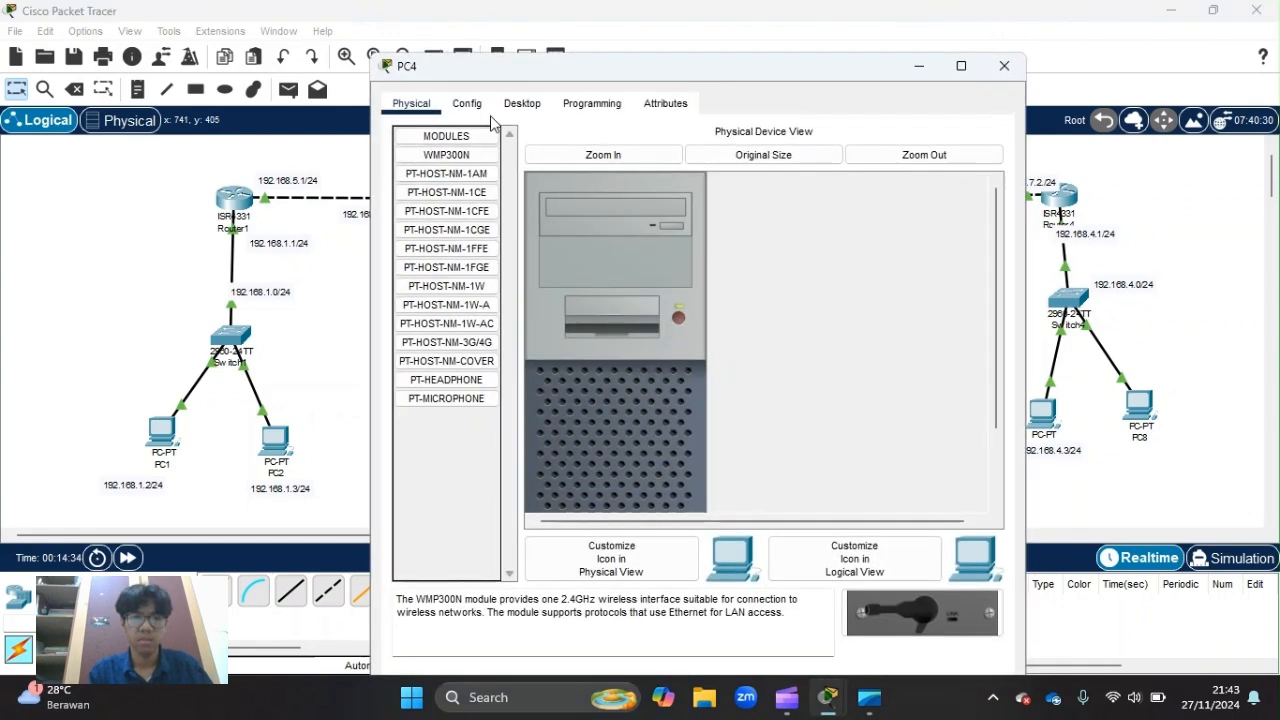
{"action": "left_click", "coordinate": [527, 110]}
{"action": "left_click", "coordinate": [455, 189]}
{"action": "left_click", "coordinate": [659, 233]}
{"action": "type", "text": "192.168.2.3"}
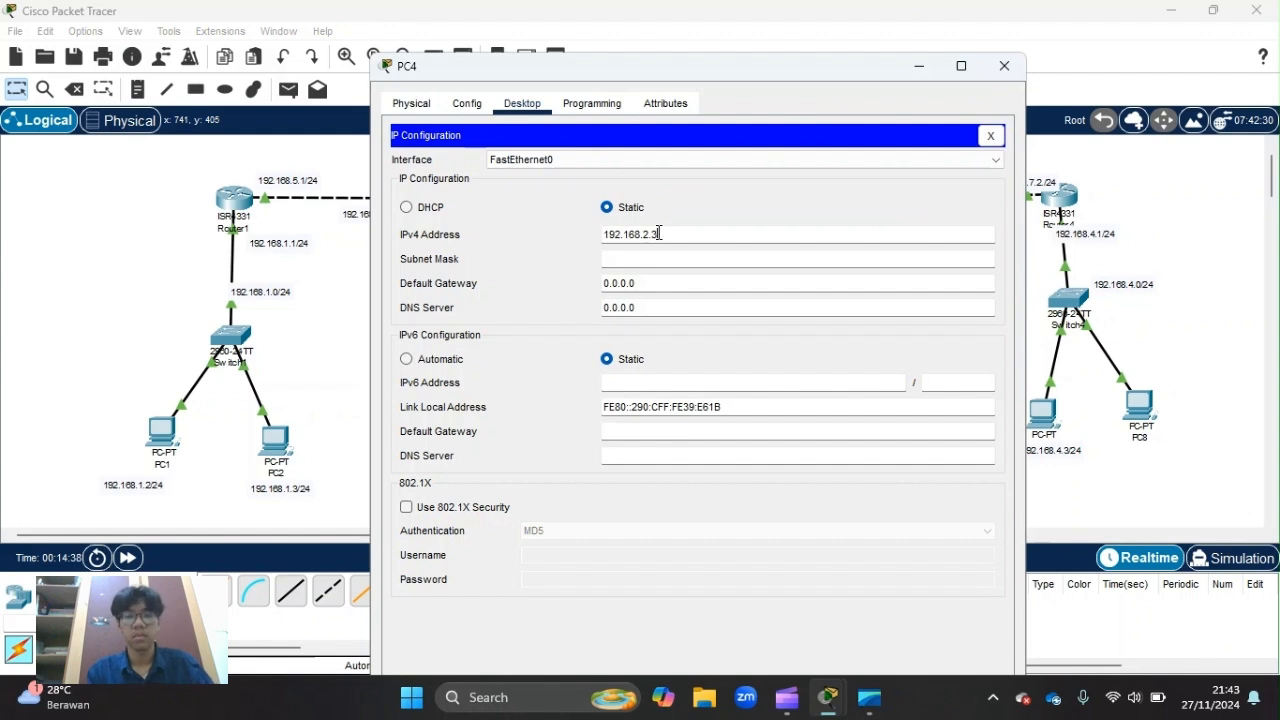
{"action": "left_click", "coordinate": [664, 258]}
Set PC4's default gateway to 192.168.2.1 and close the PC4 window
{"action": "left_click", "coordinate": [662, 283]}
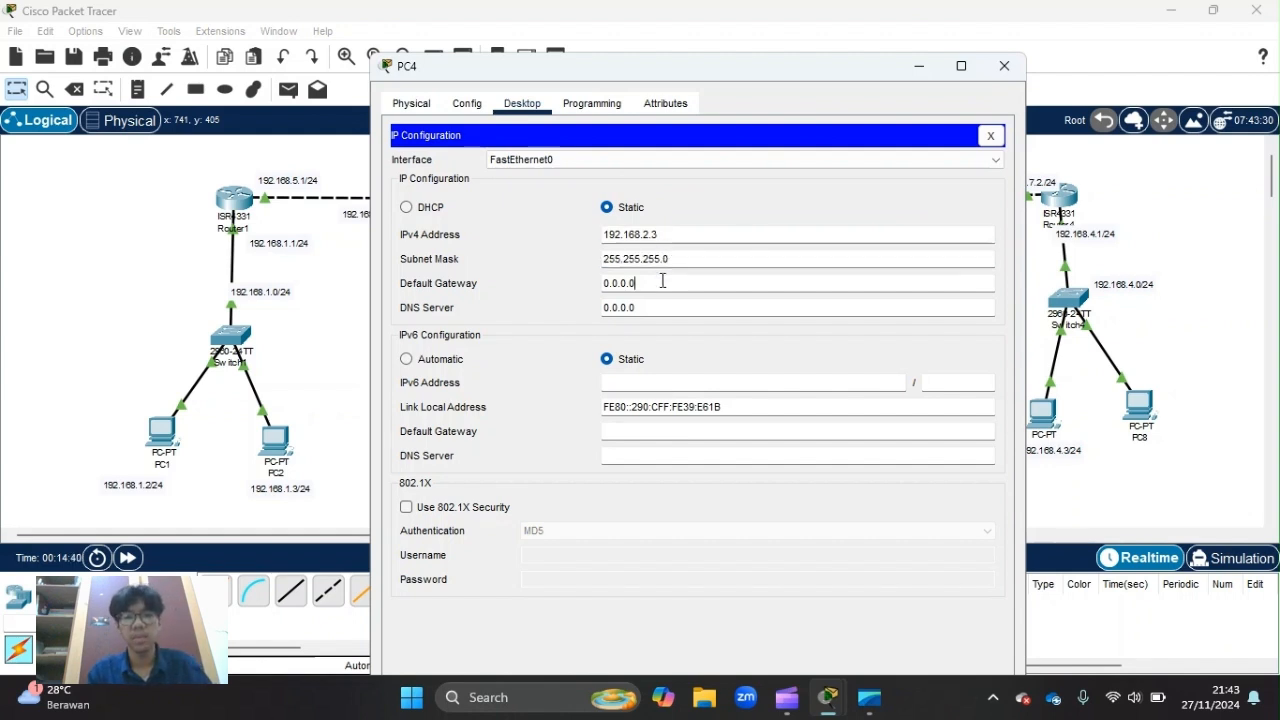
{"action": "double_click", "coordinate": [662, 283]}
{"action": "type", "text": "192.168.2.2"}
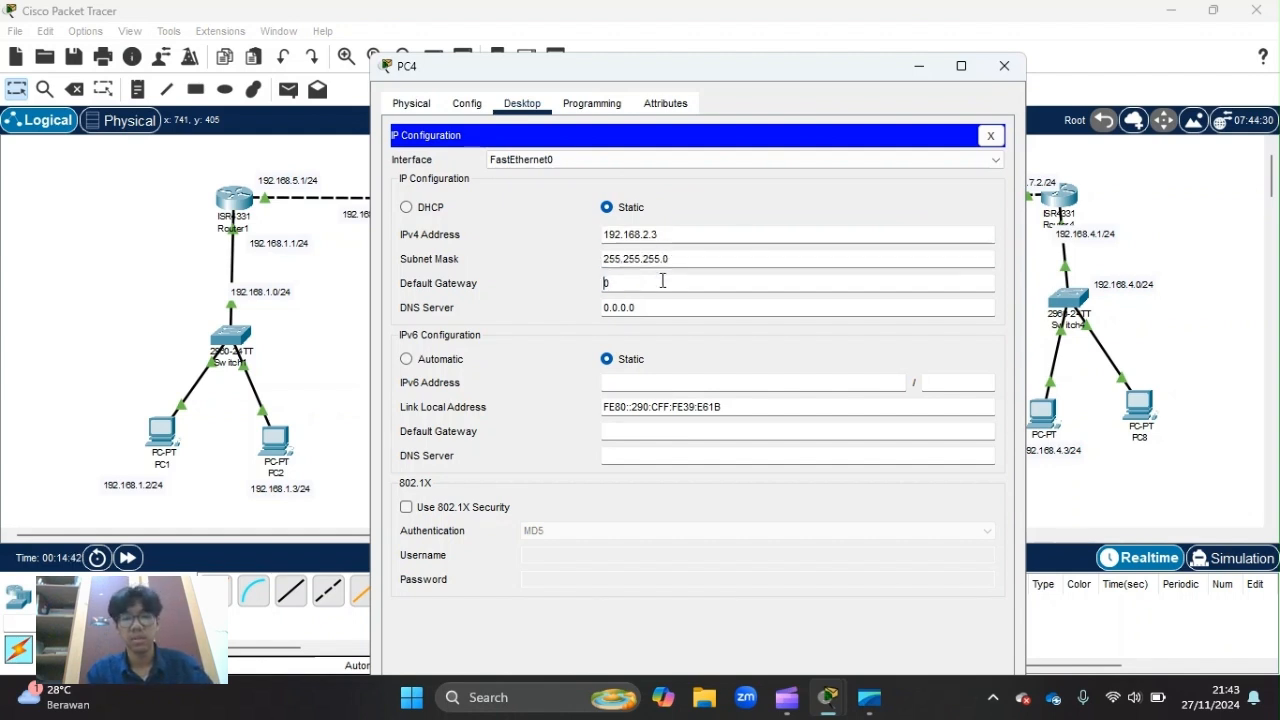
{"action": "type", "text": "192.168.2.1"}
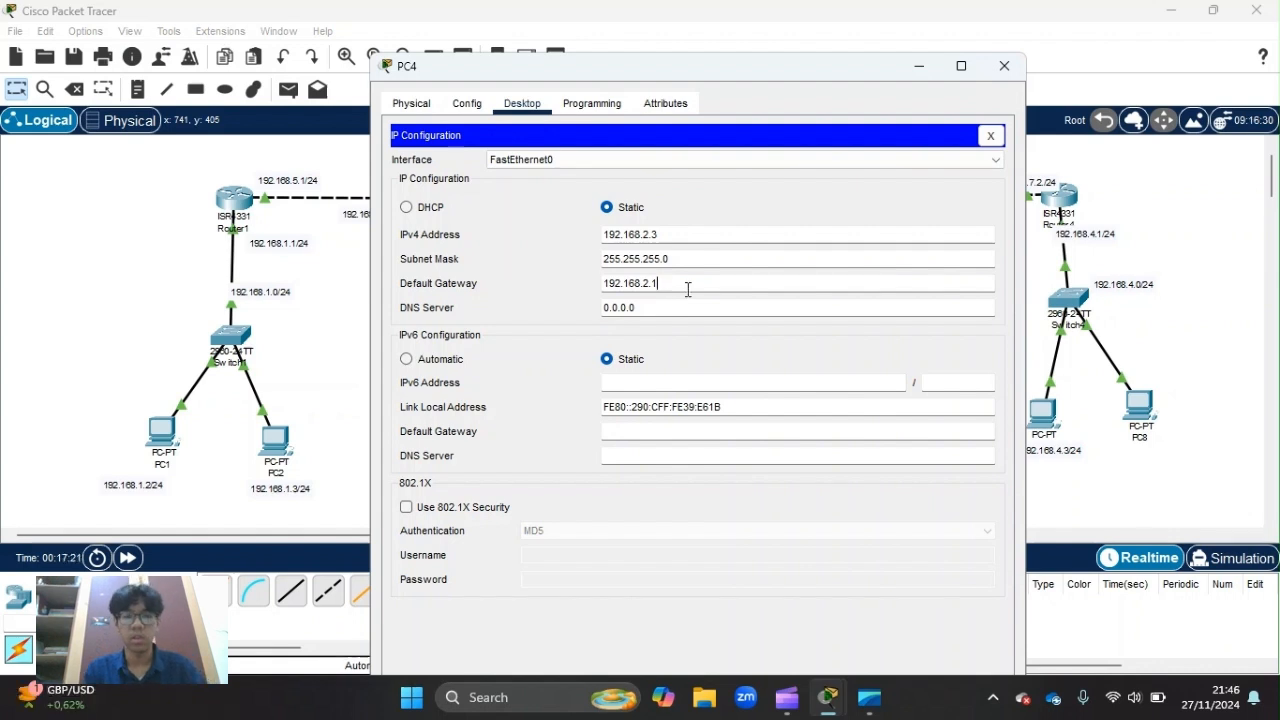
{"action": "double_click", "coordinate": [718, 277]}
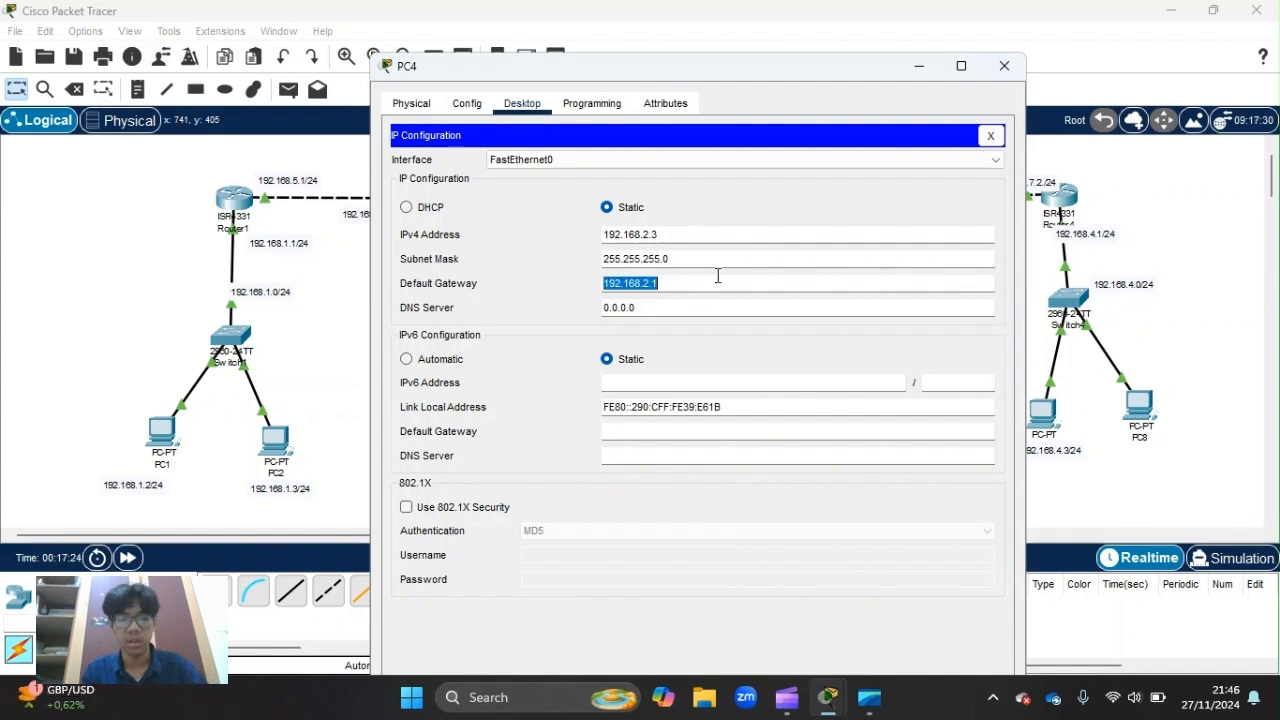
{"action": "left_click", "coordinate": [1004, 65]}
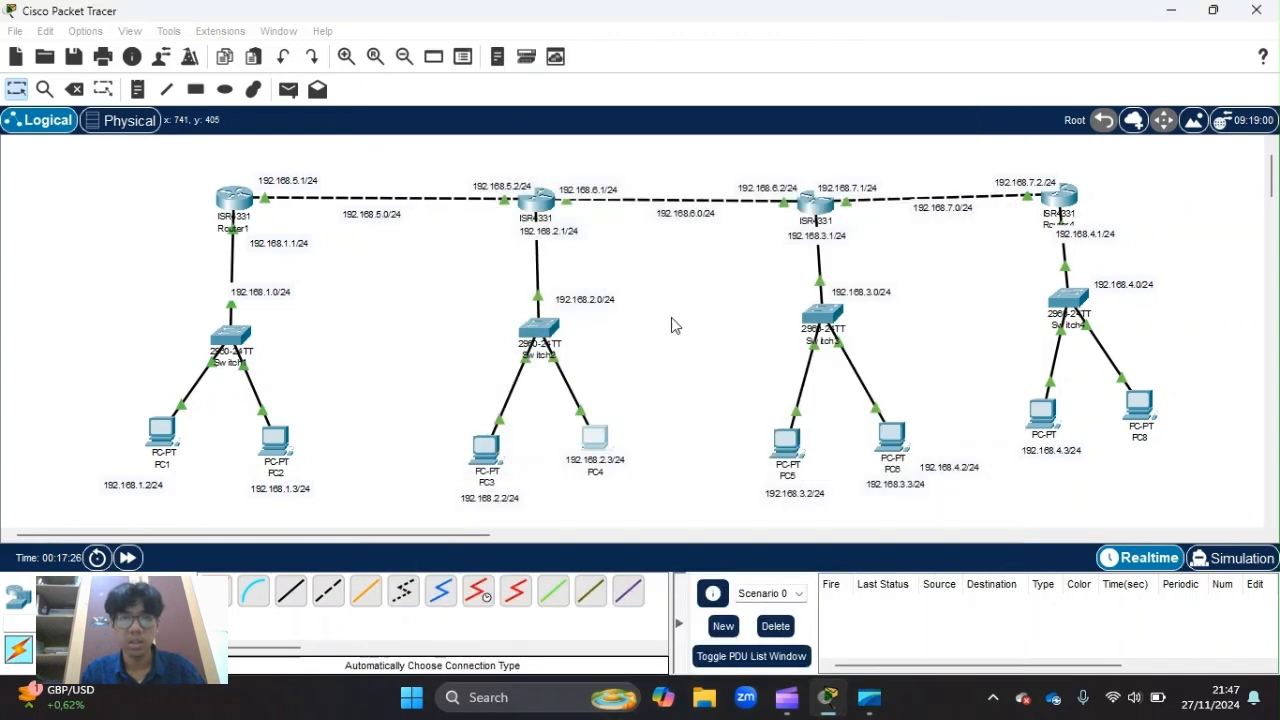
Set PC3's default gateway to 192.168.2.1 and close the PC3 window
{"action": "left_click", "coordinate": [487, 455]}
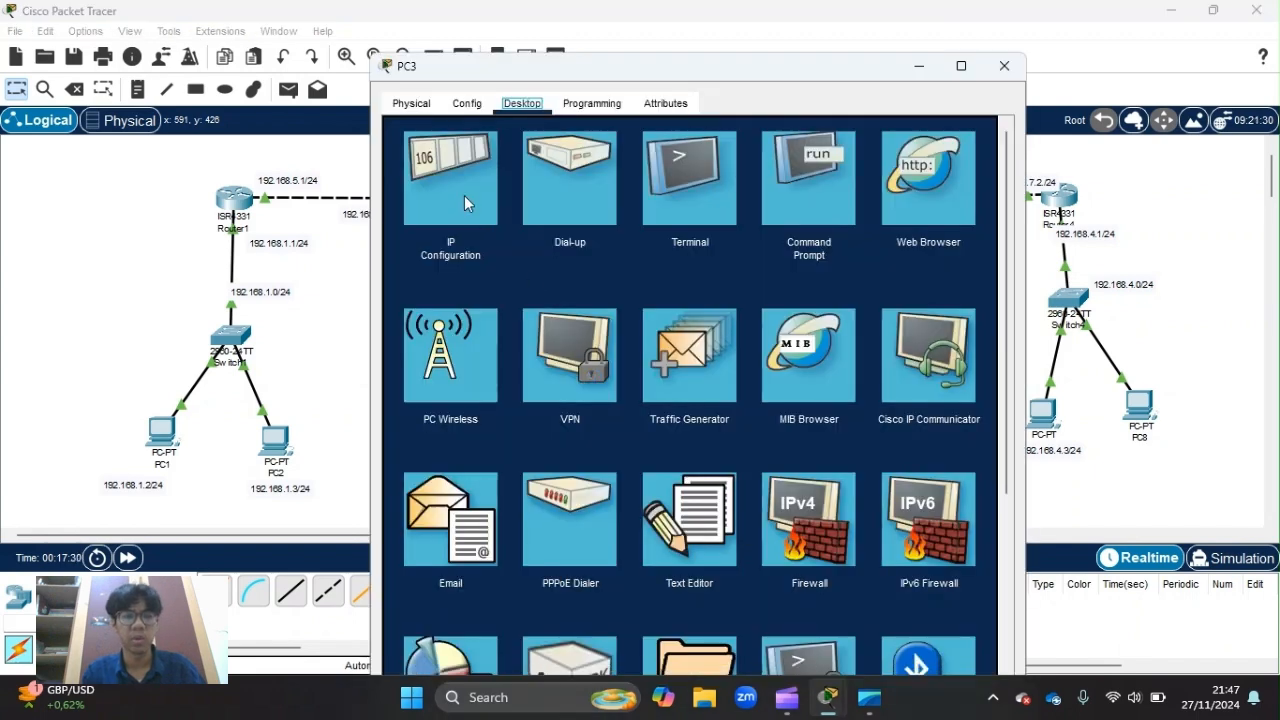
{"action": "left_click", "coordinate": [471, 188]}
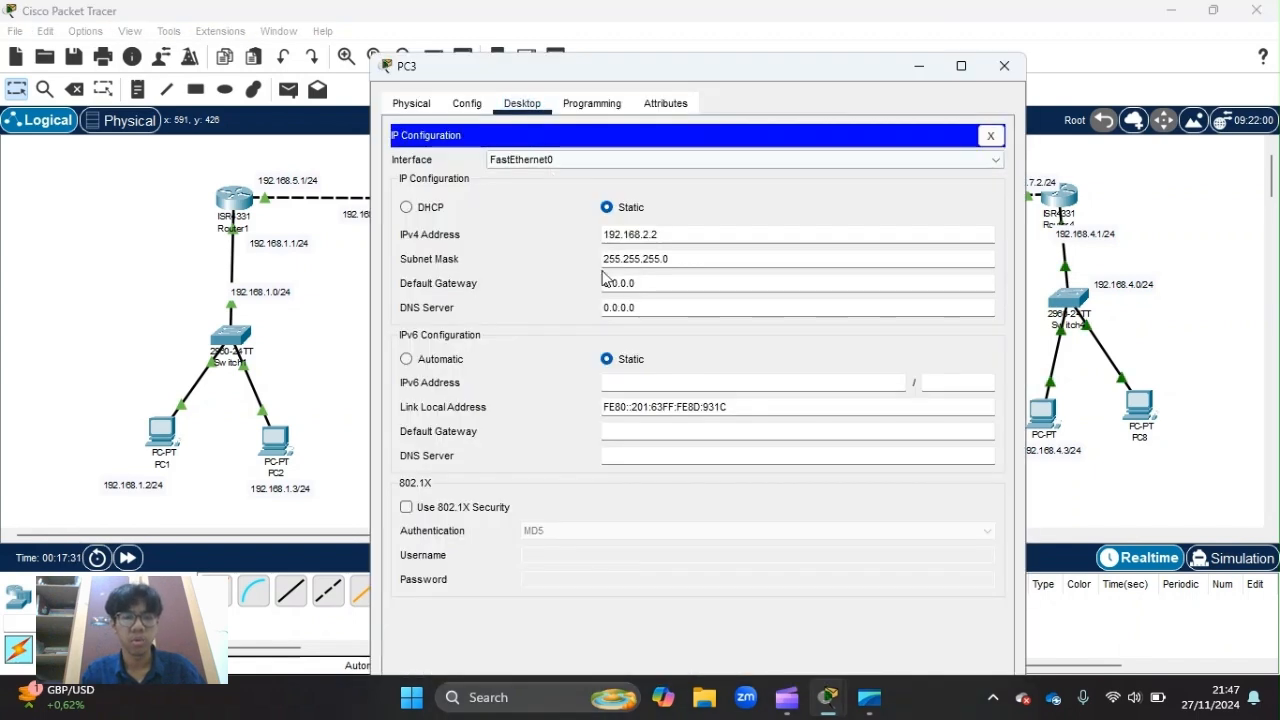
{"action": "double_click", "coordinate": [677, 284]}
{"action": "type", "text": "192.168.2.1"}
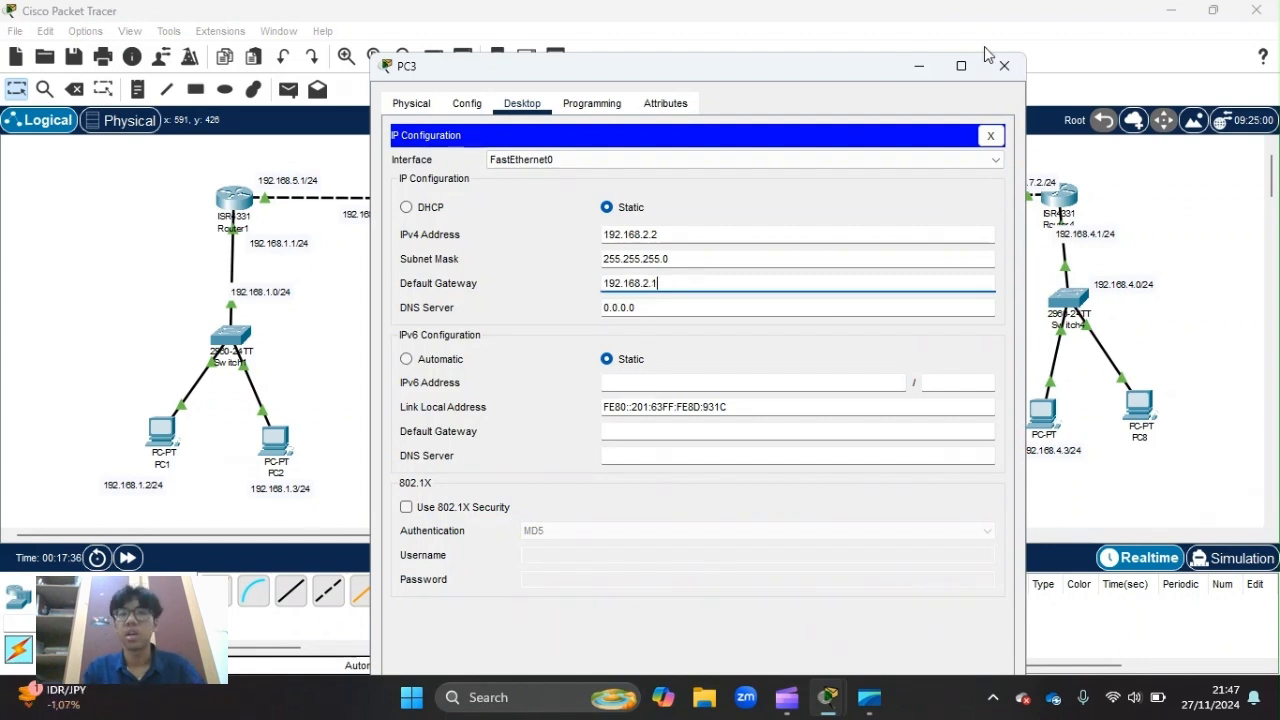
{"action": "left_click", "coordinate": [1000, 60]}
{"action": "mouse_move", "coordinate": [828, 697]}
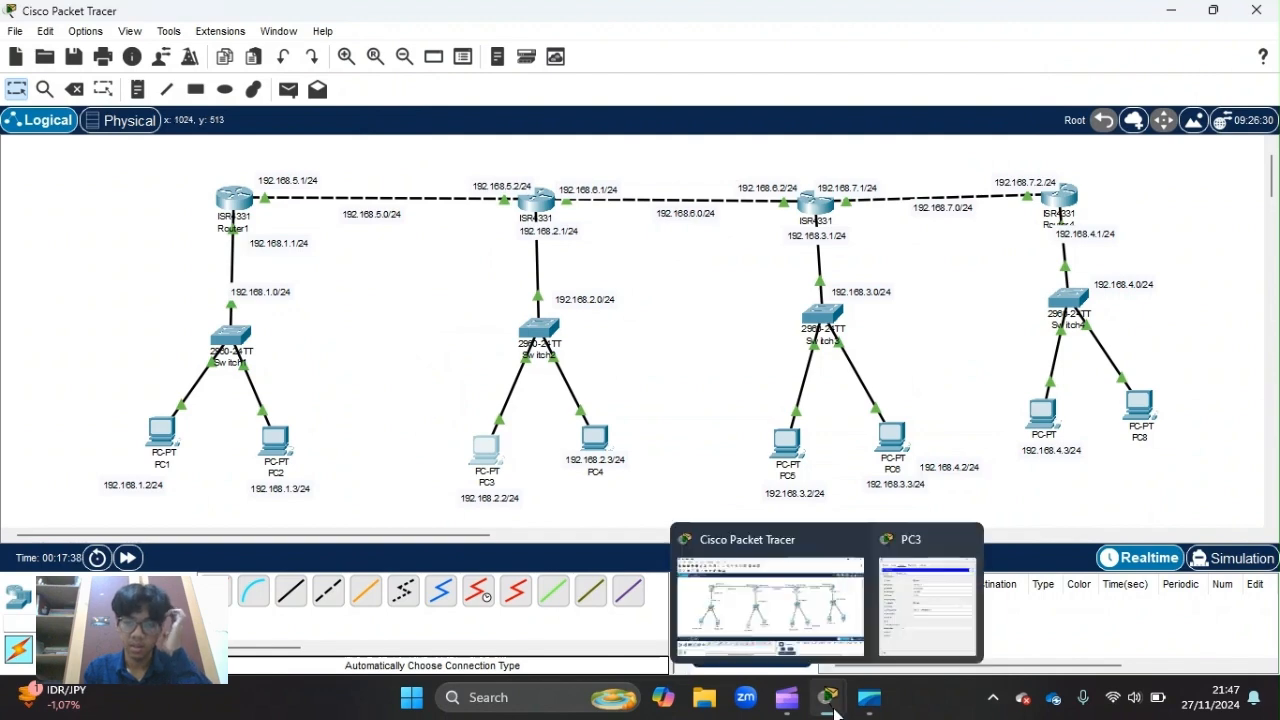
{"action": "mouse_move", "coordinate": [966, 548]}
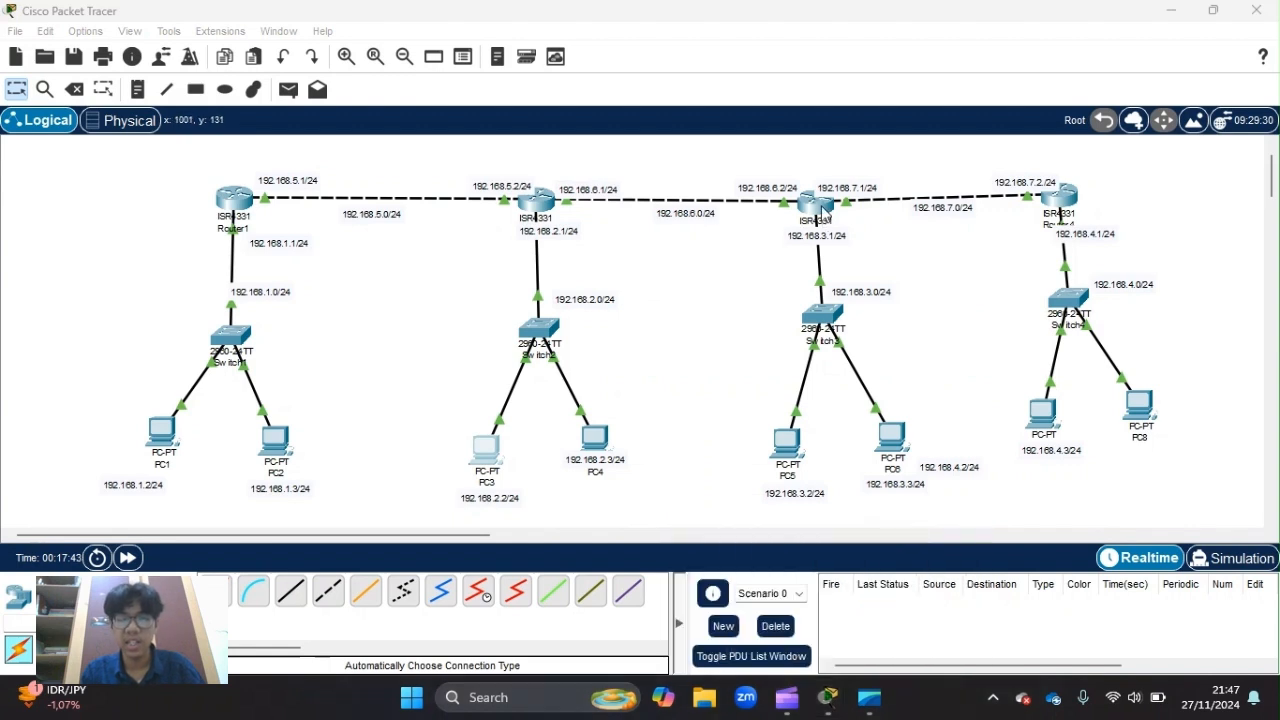
Set Router3's GigabitEthernet0/0/0 to IPv4 address 192.168.6.2 with subnet mask 255.255.255.0
{"action": "left_click", "coordinate": [818, 206]}
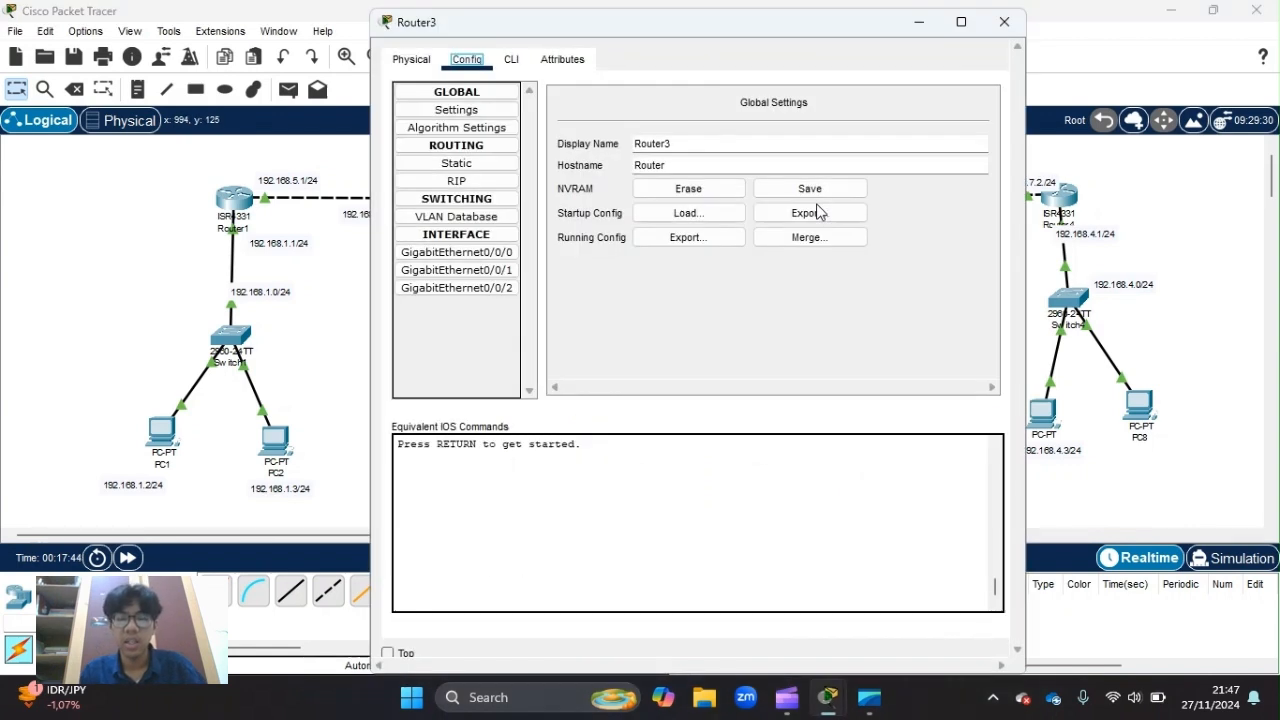
{"action": "left_click", "coordinate": [497, 254]}
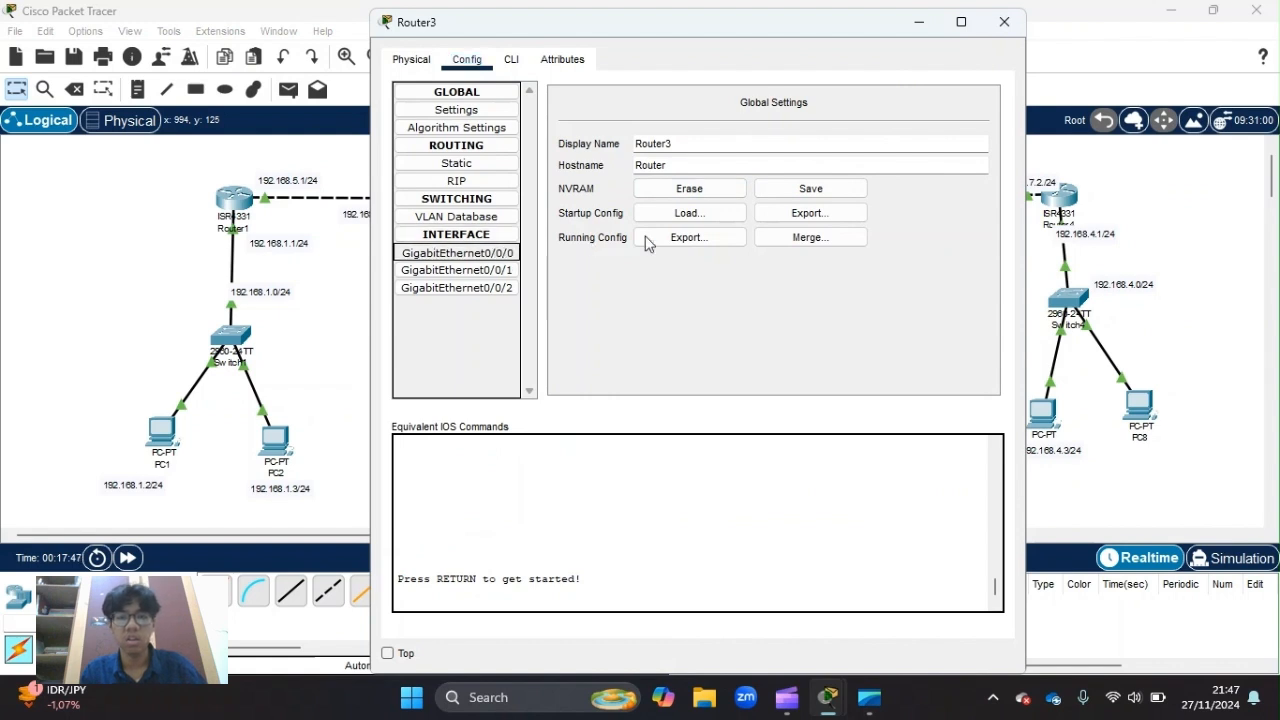
{"action": "left_click", "coordinate": [801, 220]}
{"action": "type", "text": "192.168.2.1"}
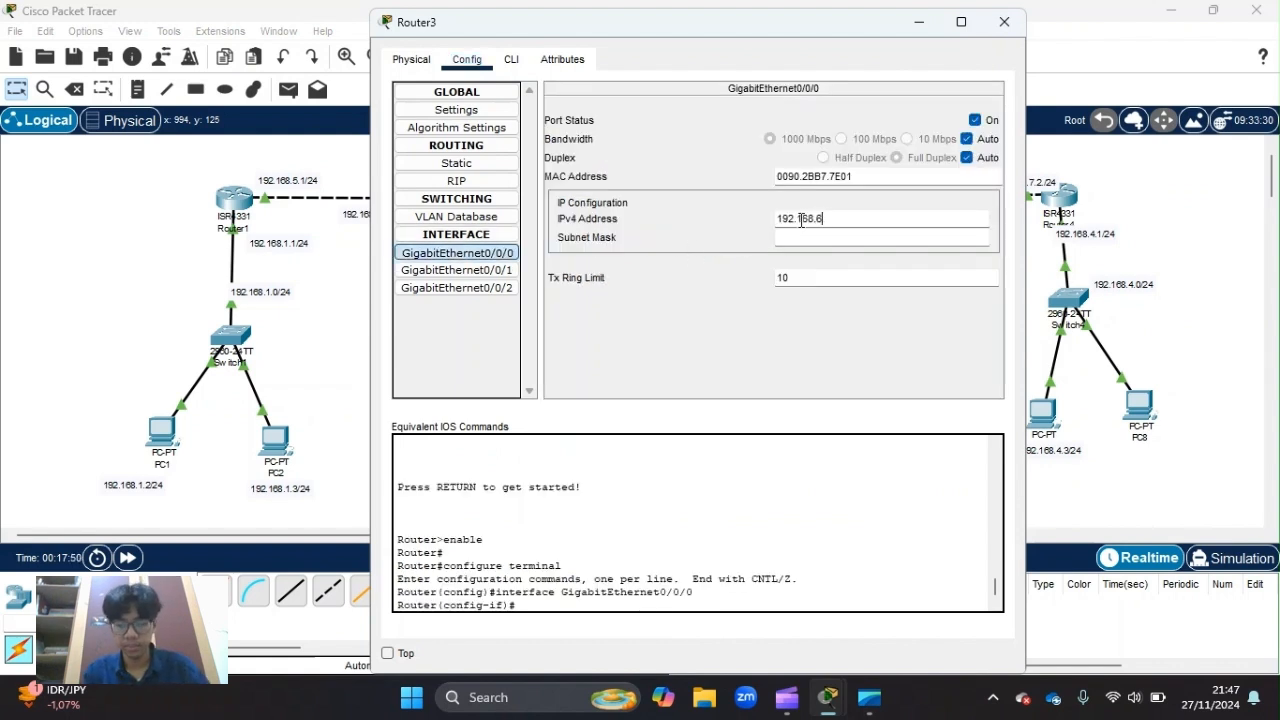
{"action": "left_click", "coordinate": [820, 237]}
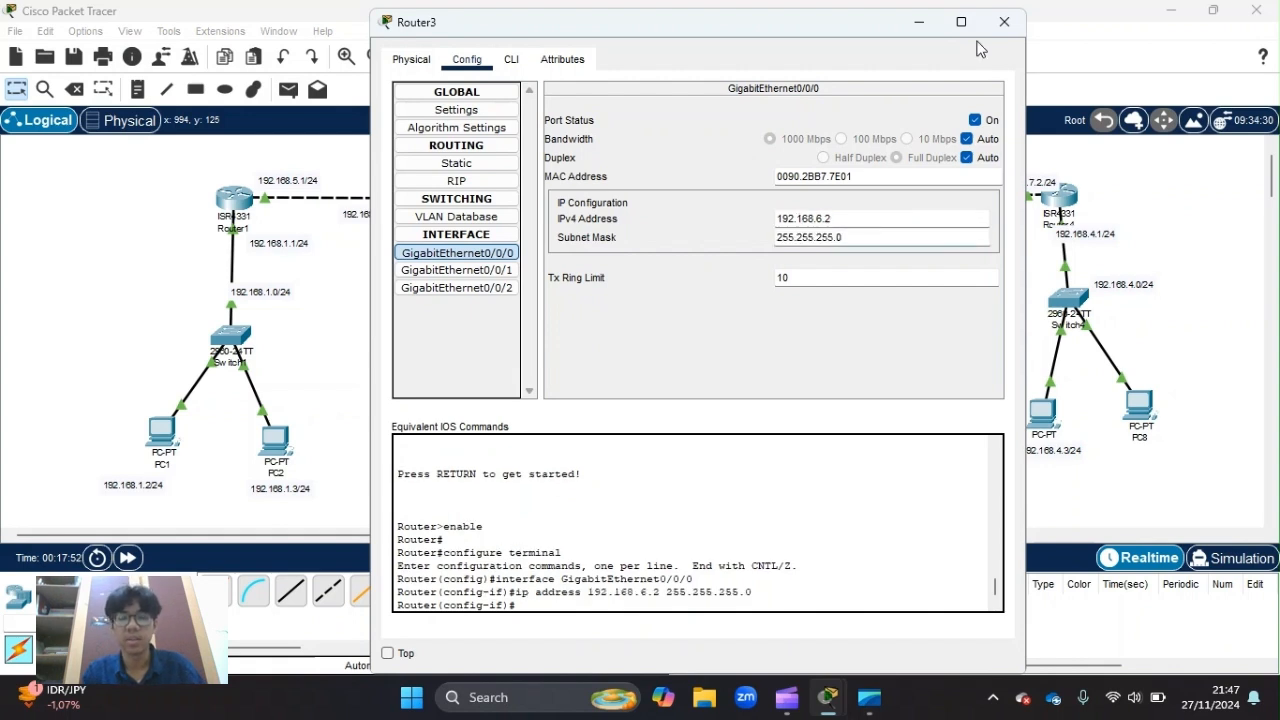
Set Router3's GigabitEthernet0/0/1 to IPv4 address 192.168.7.1 with subnet mask 255.255.255.0
{"action": "left_click", "coordinate": [456, 270]}
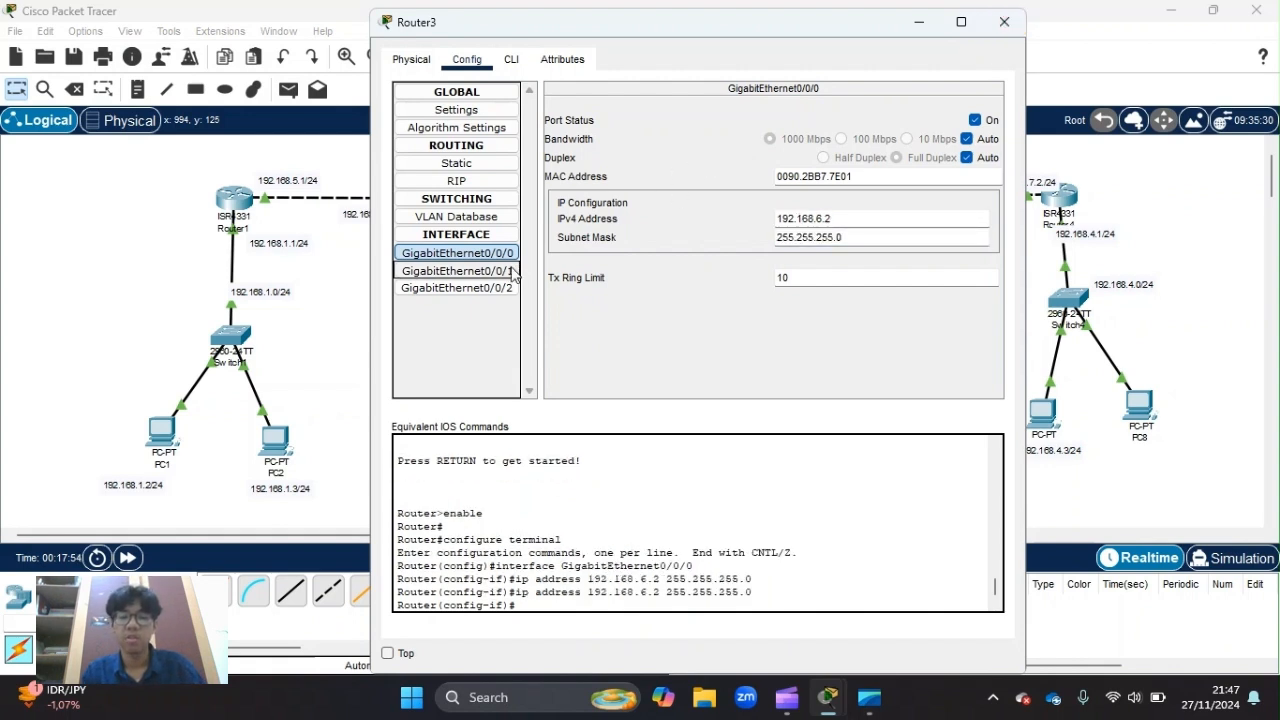
{"action": "left_click", "coordinate": [873, 222]}
{"action": "type", "text": "192.168.2.1"}
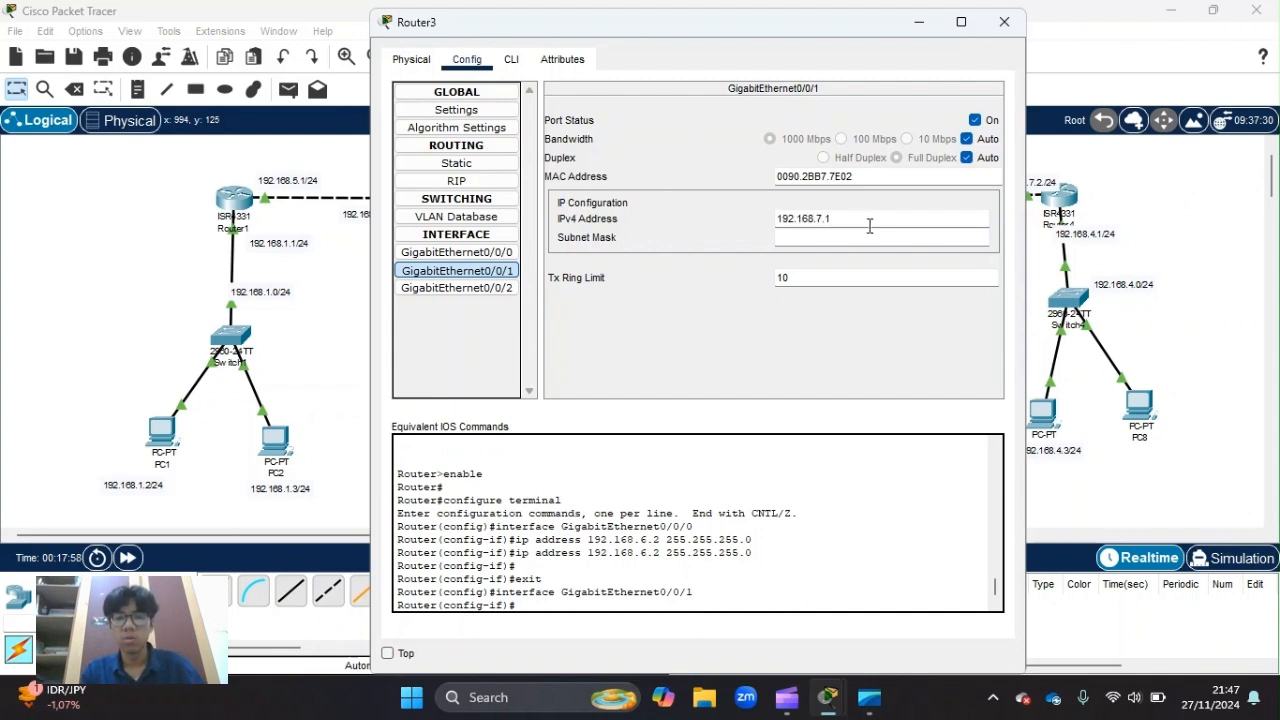
{"action": "left_click", "coordinate": [843, 240]}
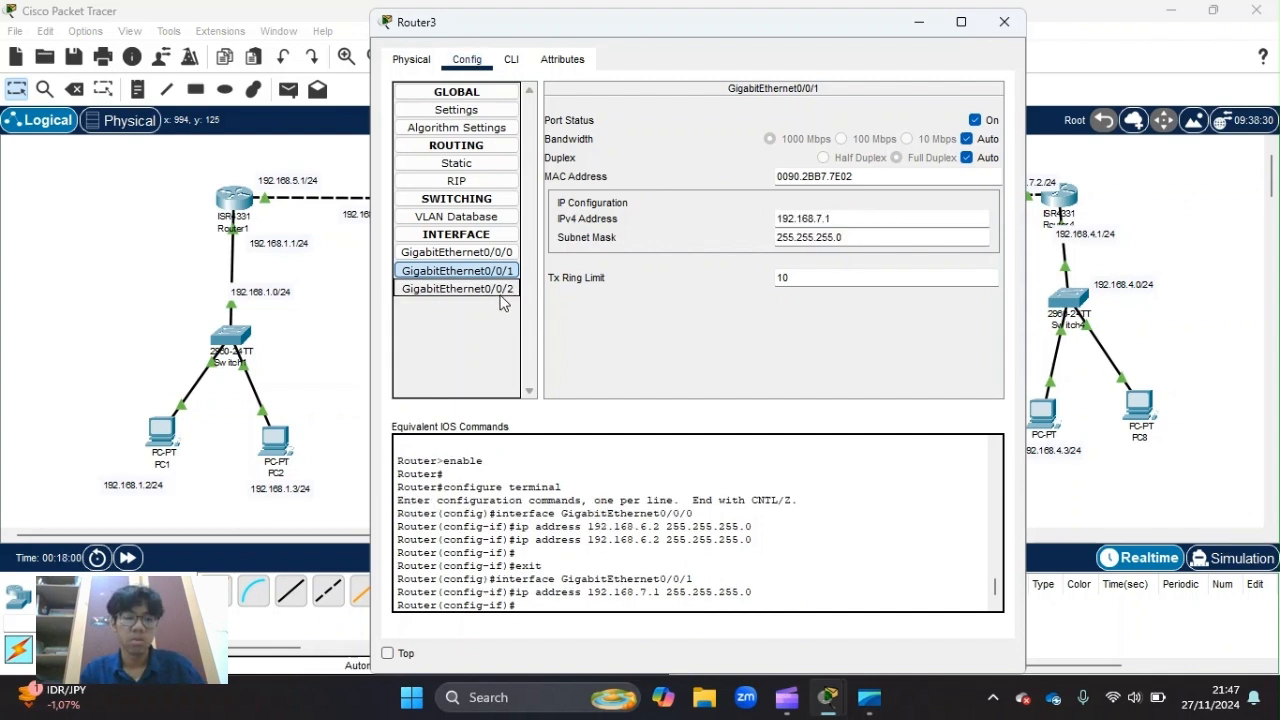
Configure Router3's GigabitEthernet0/0/2 with IPv4 address 192.168.3.1 and subnet mask 255.255.255.0, and close the router's window
{"action": "left_click", "coordinate": [501, 293]}
{"action": "left_click", "coordinate": [840, 213]}
{"action": "type", "text": "192.168.2.1"}
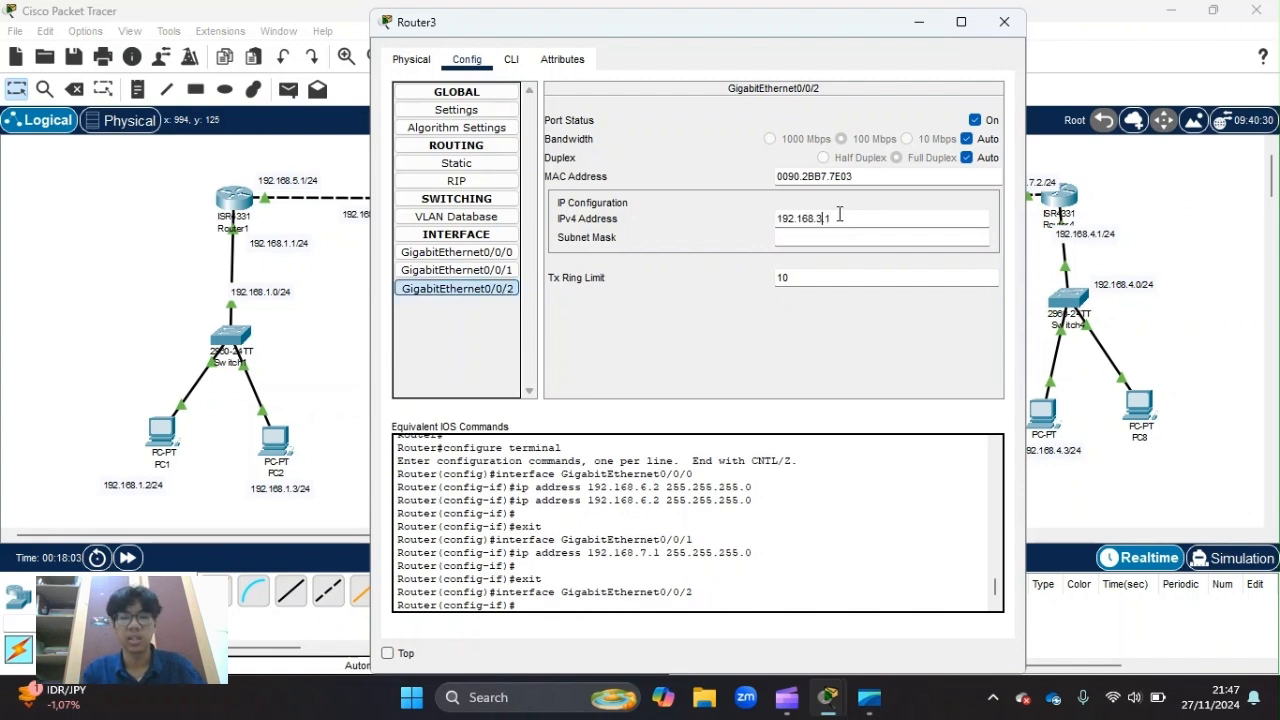
{"action": "left_click", "coordinate": [848, 236]}
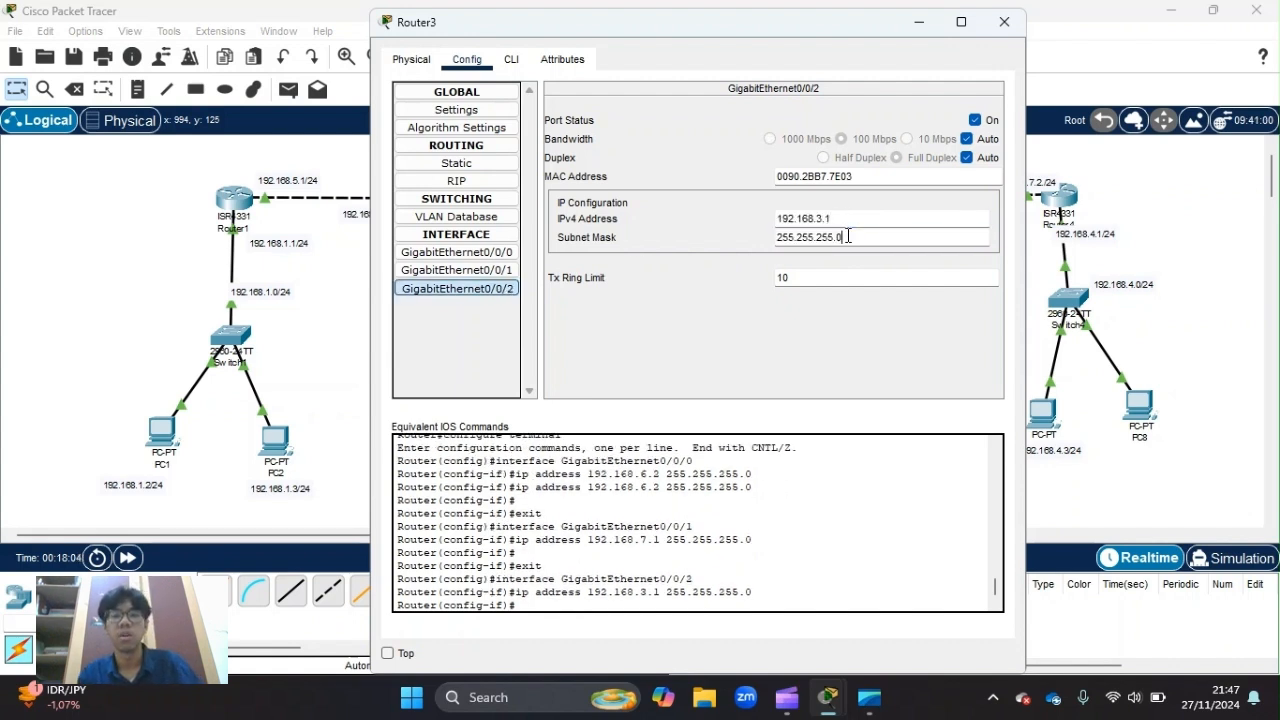
{"action": "left_click", "coordinate": [1012, 22]}
Move the 192.168.3.1/24 label clear of Router3's name and link, and adjust the 192.168.6.2/24 label beside the router
{"action": "left_click_drag", "start_coordinate": [820, 244], "coordinate": [868, 250]}
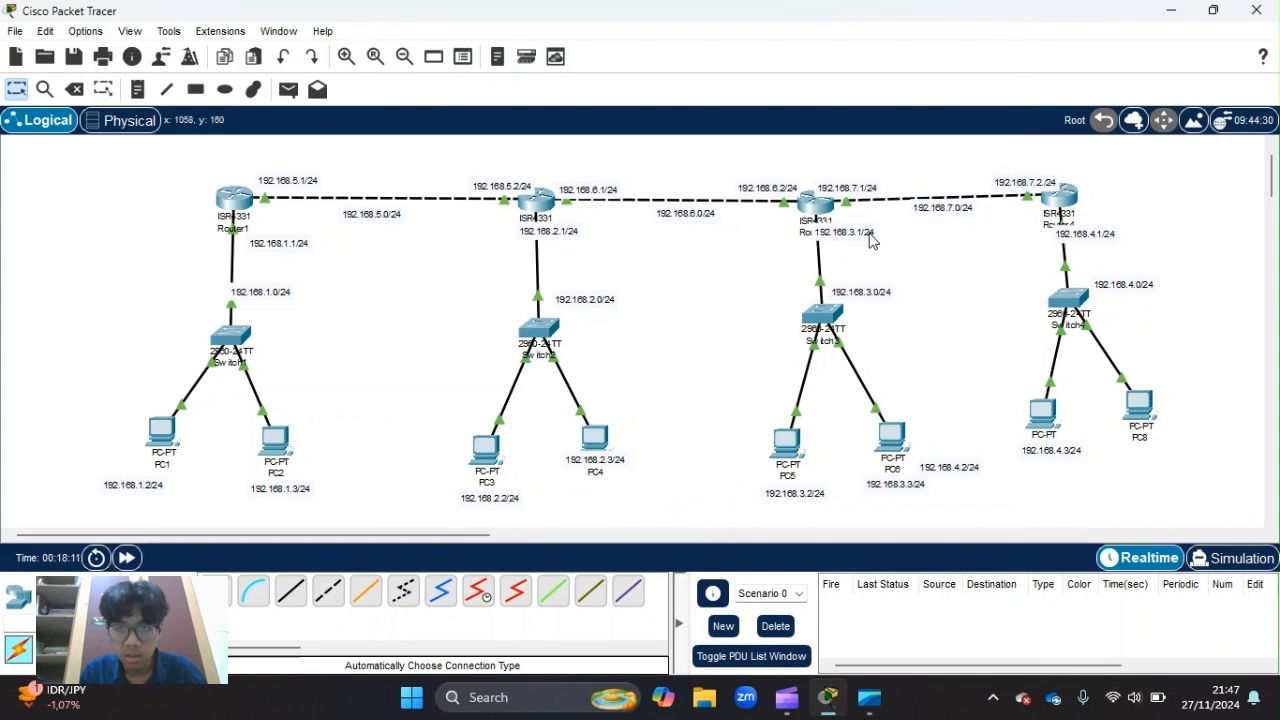
{"action": "left_click_drag", "start_coordinate": [871, 240], "coordinate": [906, 249]}
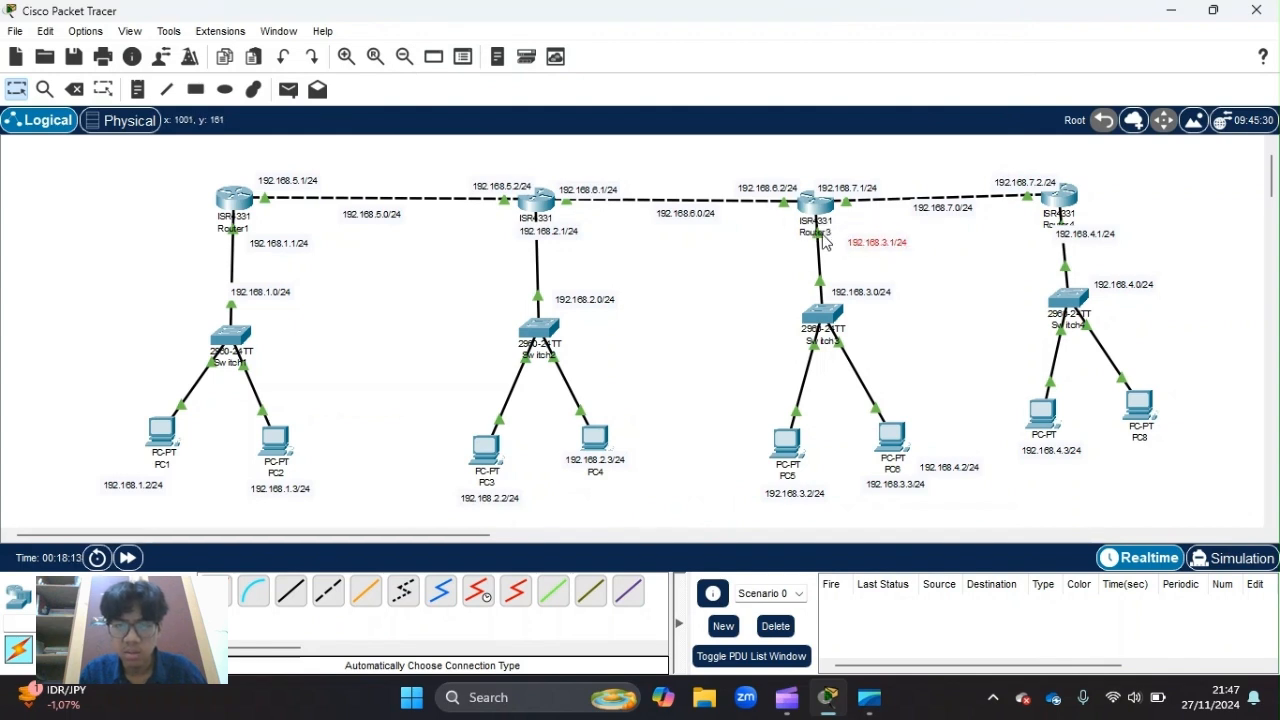
{"action": "mouse_move", "coordinate": [824, 247]}
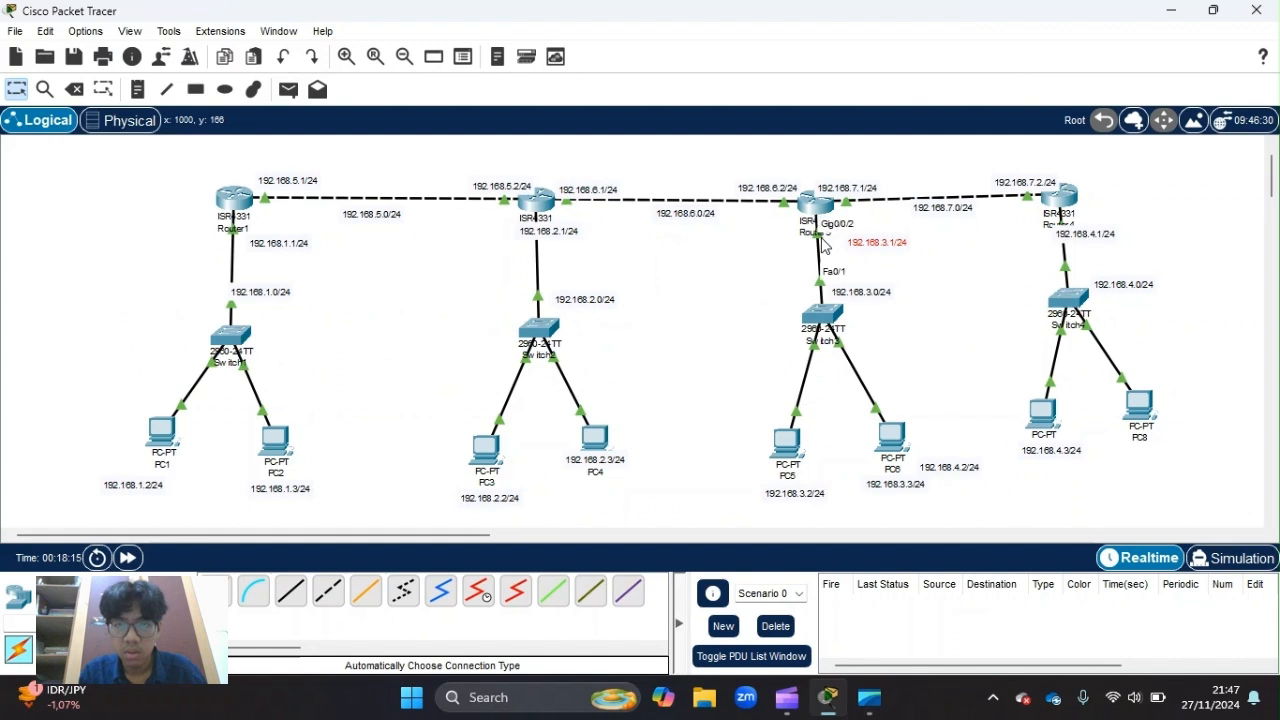
{"action": "left_click", "coordinate": [788, 191]}
{"action": "left_click_drag", "start_coordinate": [788, 191], "coordinate": [783, 191]}
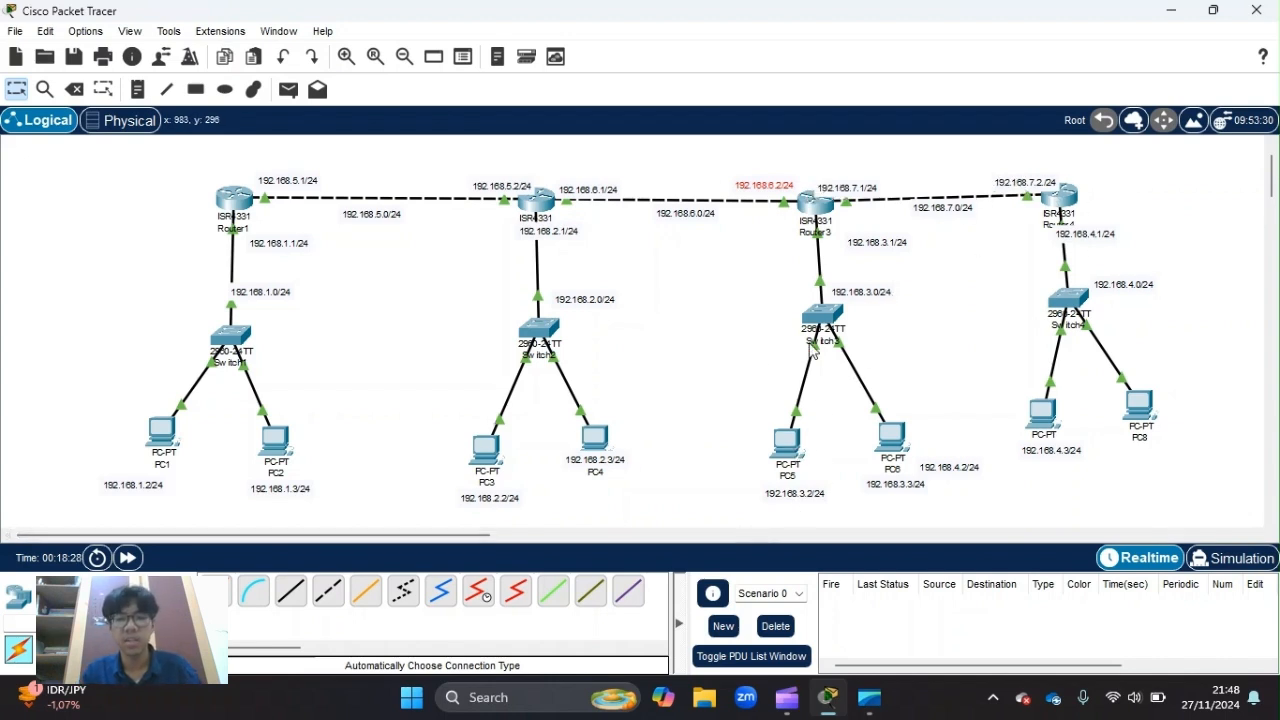
Give PC5 the static IPv4 address 192.168.3.2 with subnet mask 255.255.255.0
{"action": "left_click", "coordinate": [786, 442]}
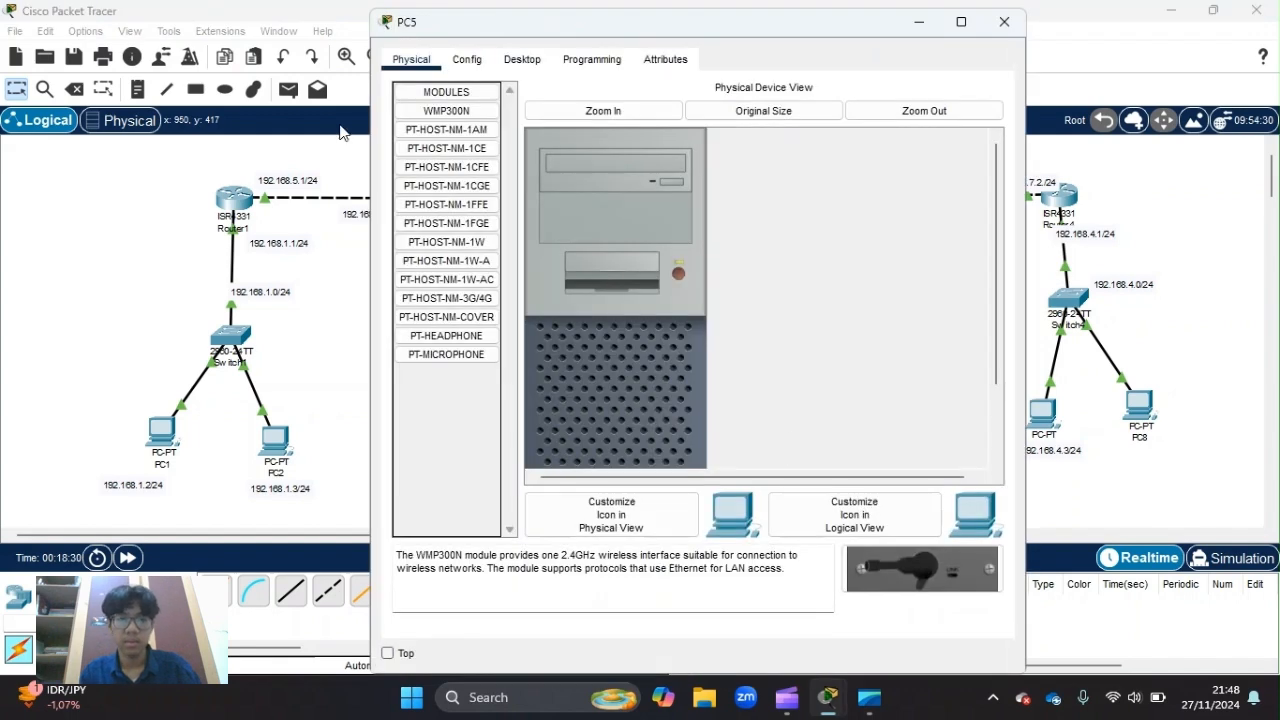
{"action": "left_click", "coordinate": [524, 60]}
{"action": "left_click", "coordinate": [476, 147]}
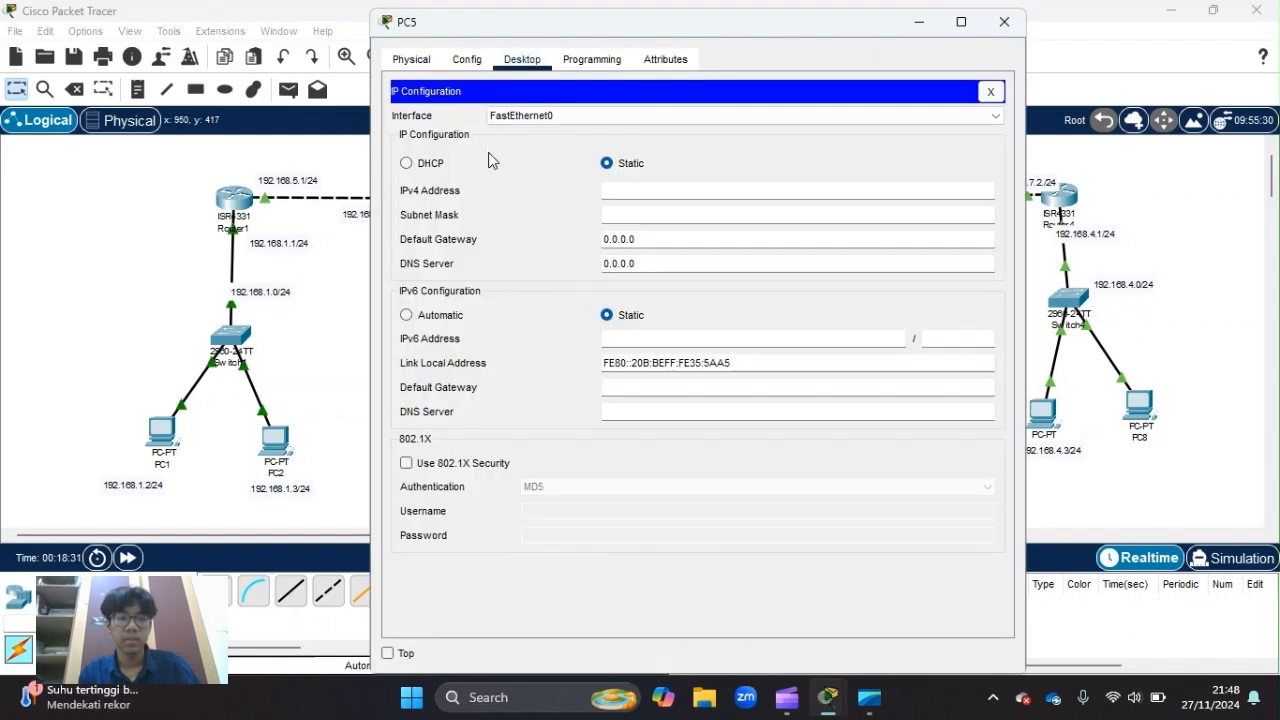
{"action": "type", "text": "192.168.2.1"}
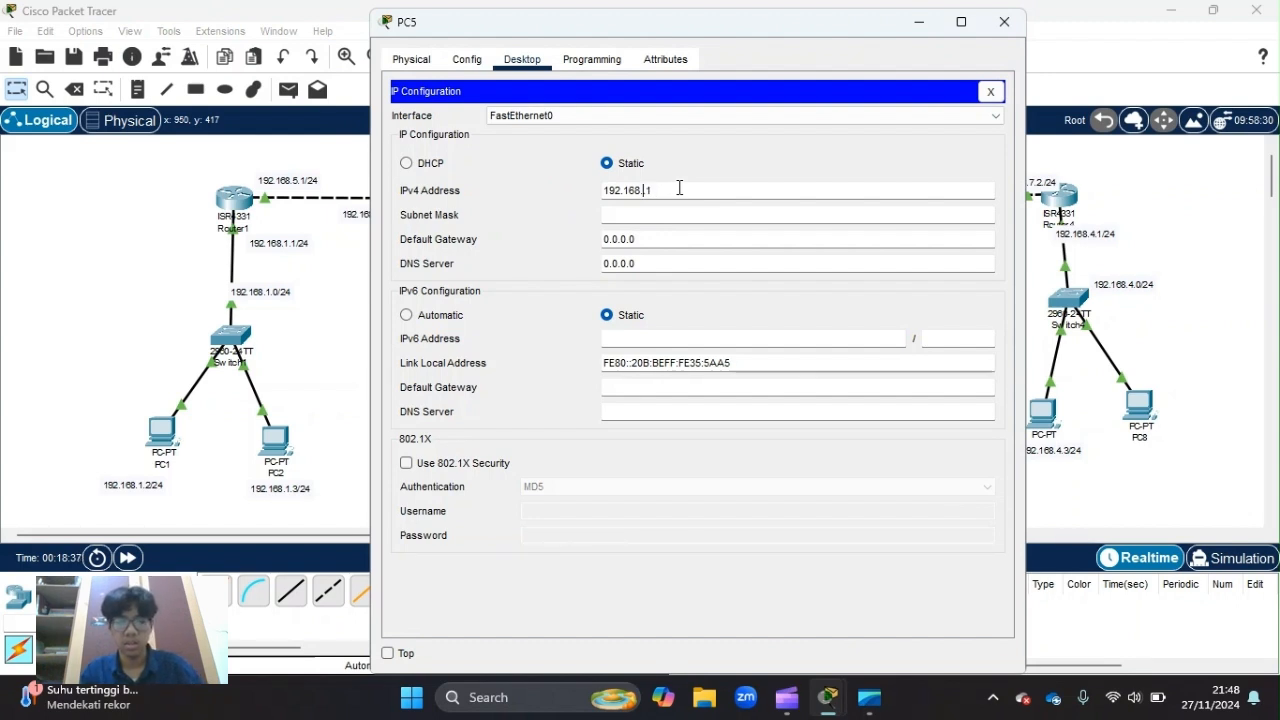
{"action": "key", "text": "End"}
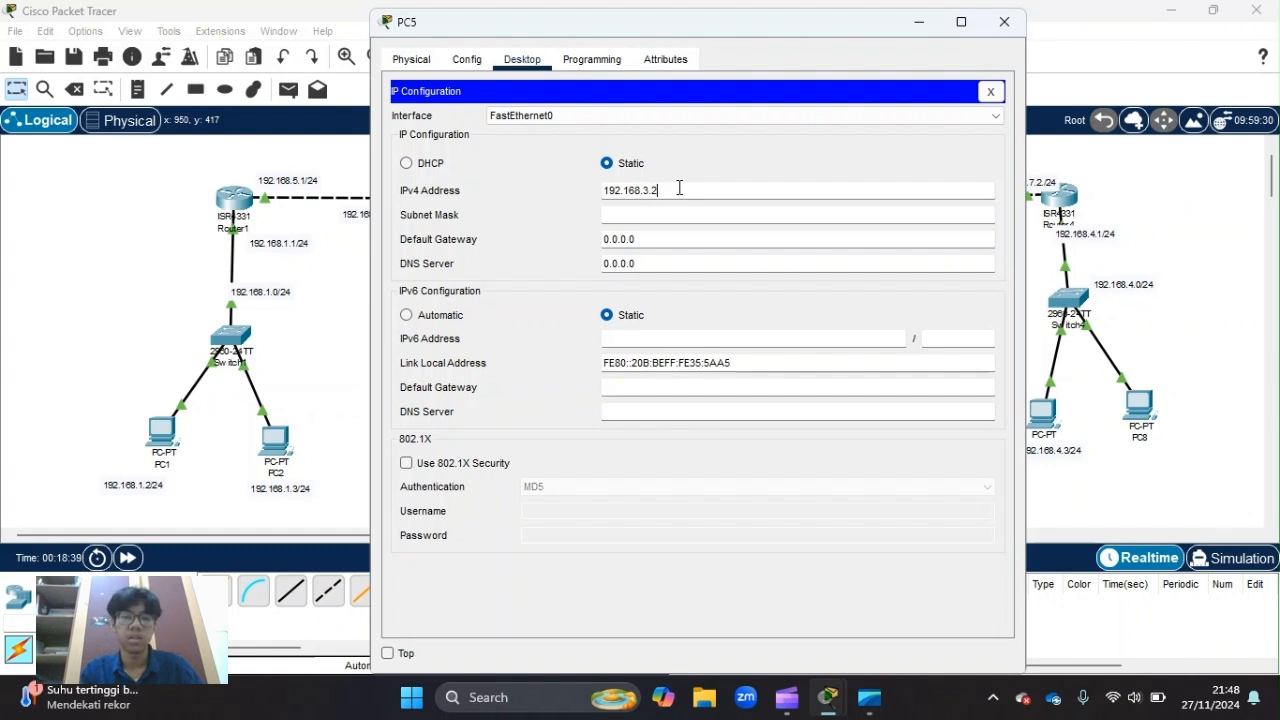
{"action": "left_click", "coordinate": [680, 214]}
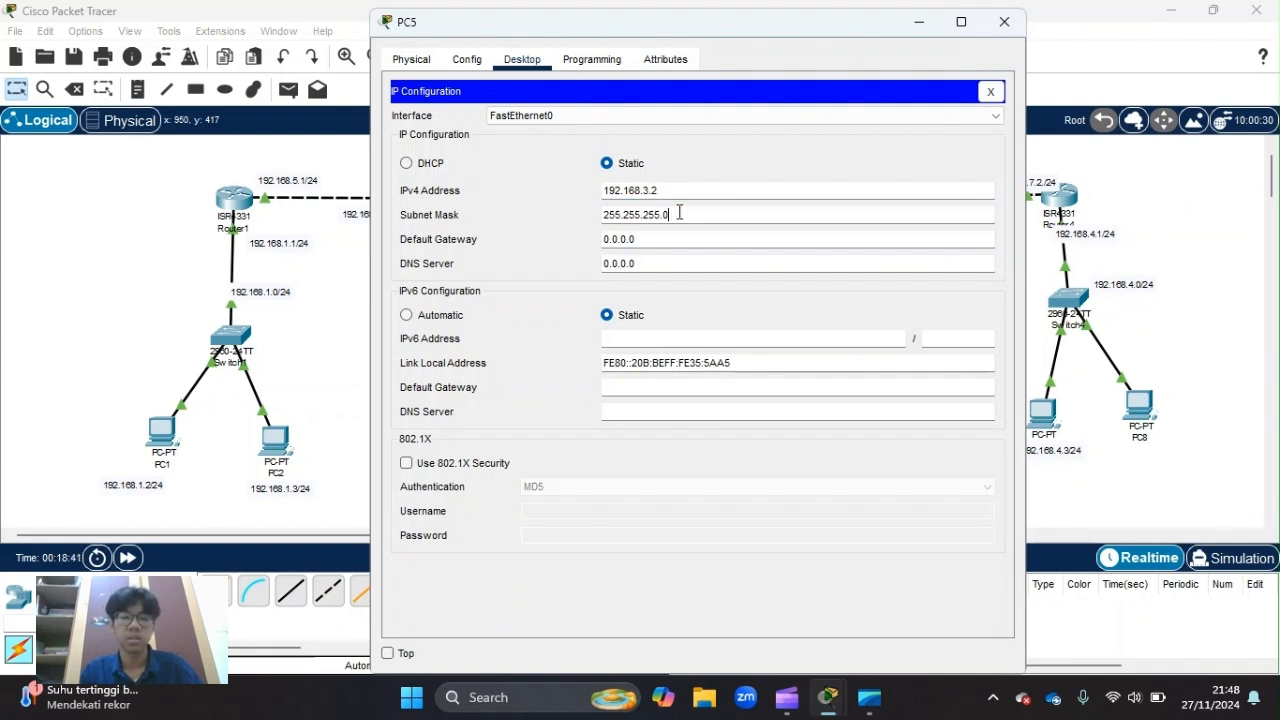
Set PC5's IPv4 default gateway to 192.168.3.1 and close its window
{"action": "triple_click", "coordinate": [678, 240]}
{"action": "key", "text": "BackSpace"}
{"action": "type", "text": "192.168.2.1"}
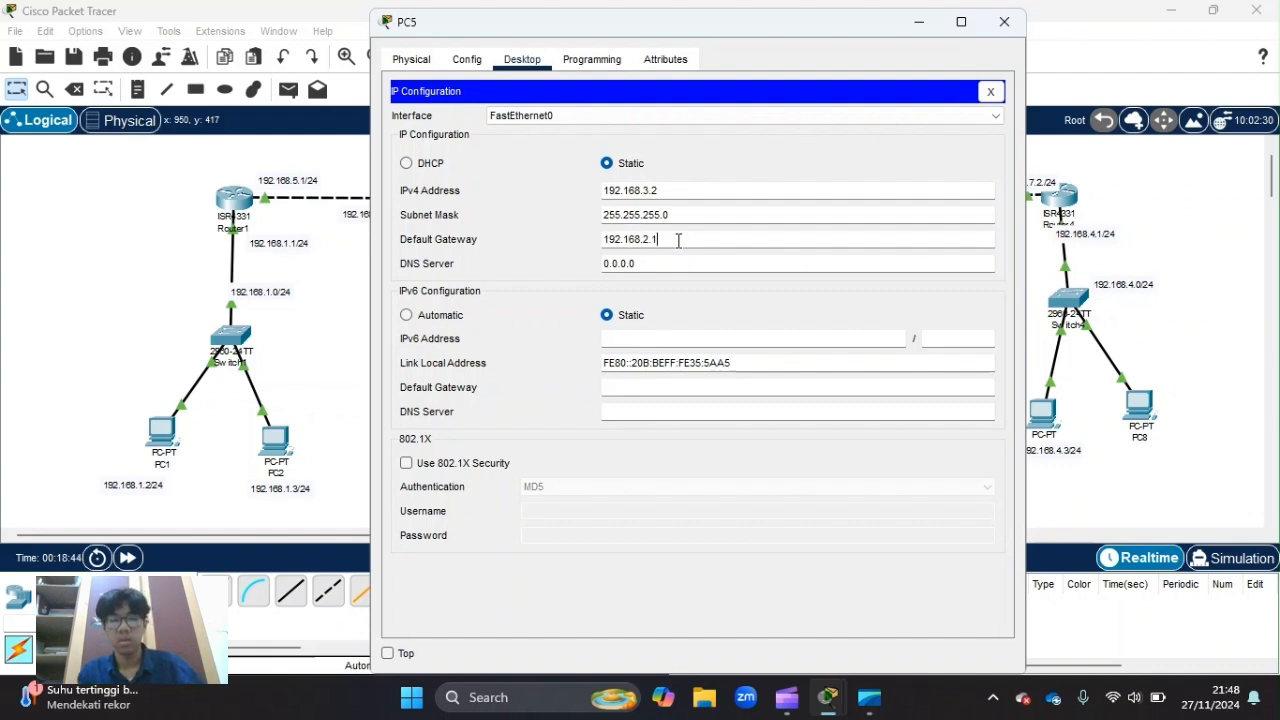
{"action": "key", "text": "BackSpace"}
{"action": "key", "text": "BackSpace"}
{"action": "key", "text": "BackSpace"}
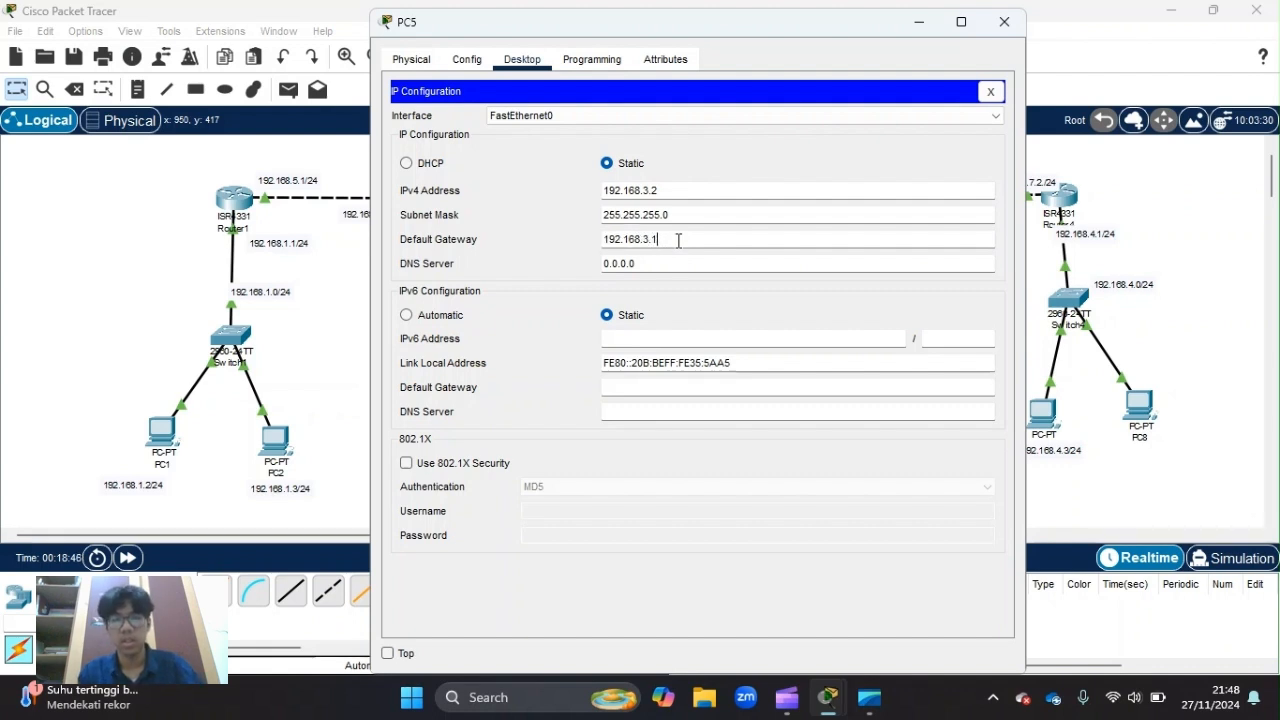
{"action": "left_click", "coordinate": [1004, 21]}
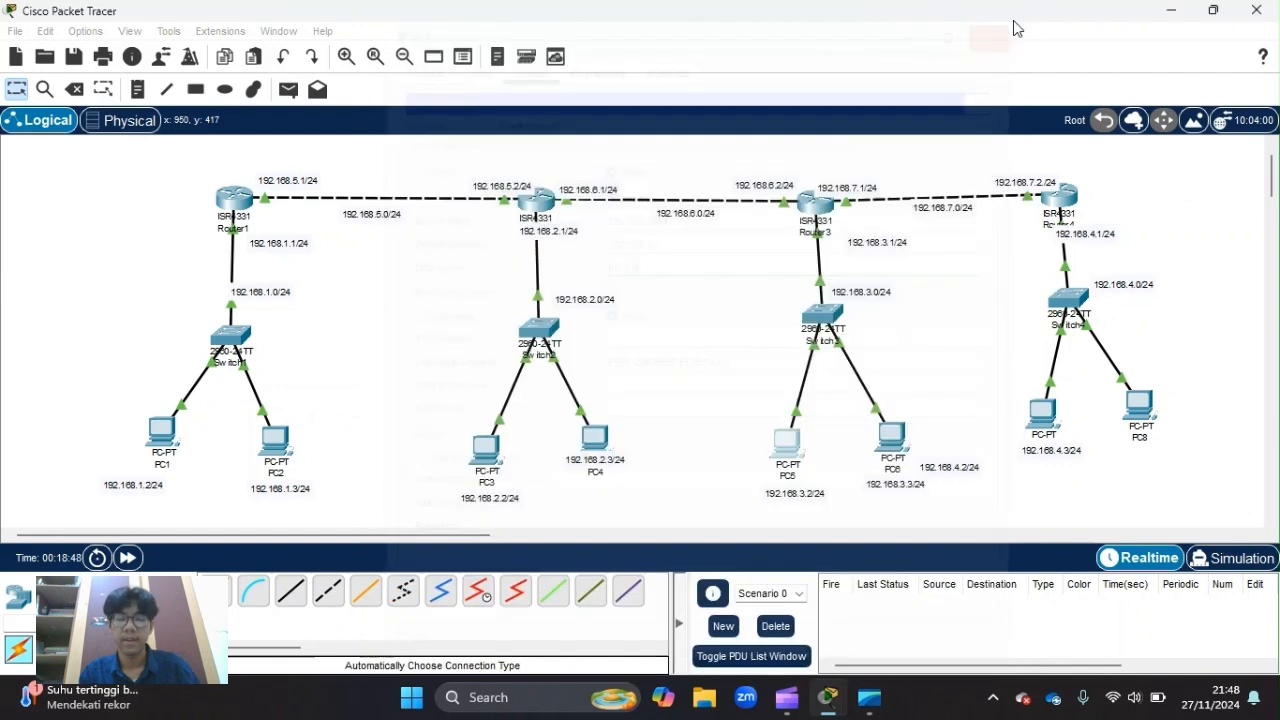
Give PC6 the static IPv4 address 192.168.3.3 with subnet mask 255.255.255.0
{"action": "left_click", "coordinate": [895, 436]}
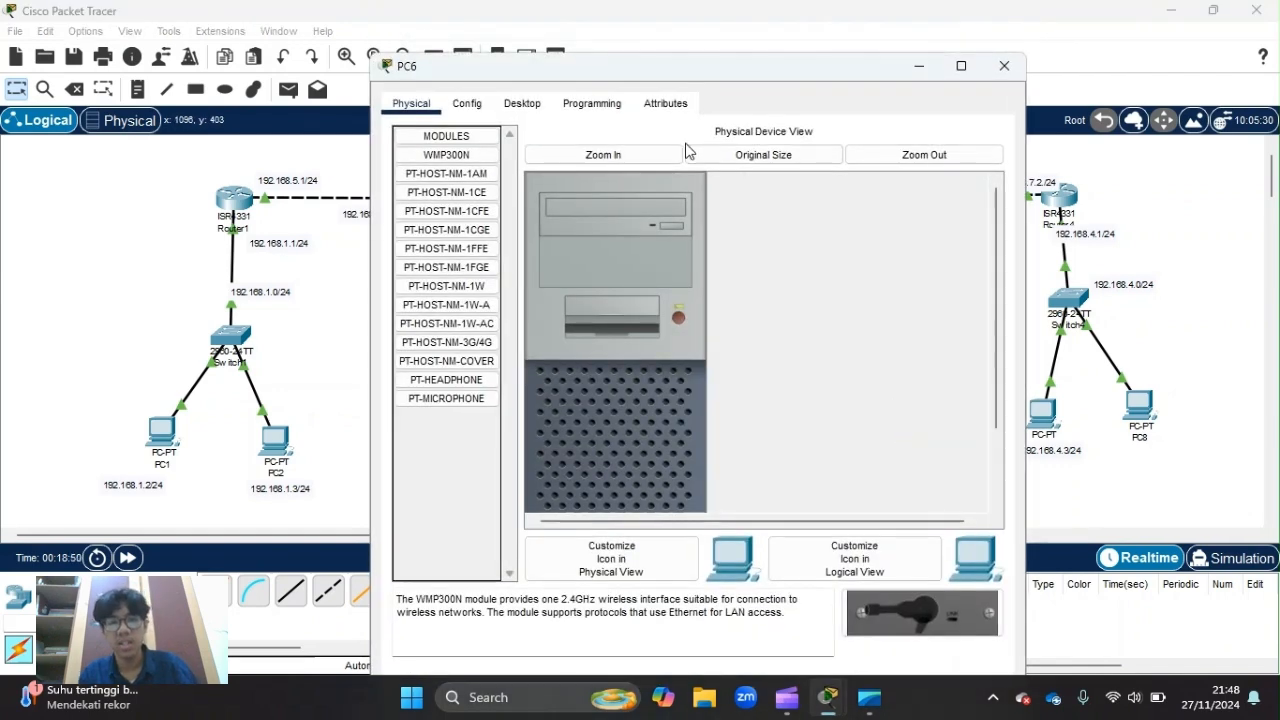
{"action": "left_click", "coordinate": [522, 104]}
{"action": "left_click", "coordinate": [474, 193]}
{"action": "left_click", "coordinate": [649, 232]}
{"action": "type", "text": "192.168.2.1"}
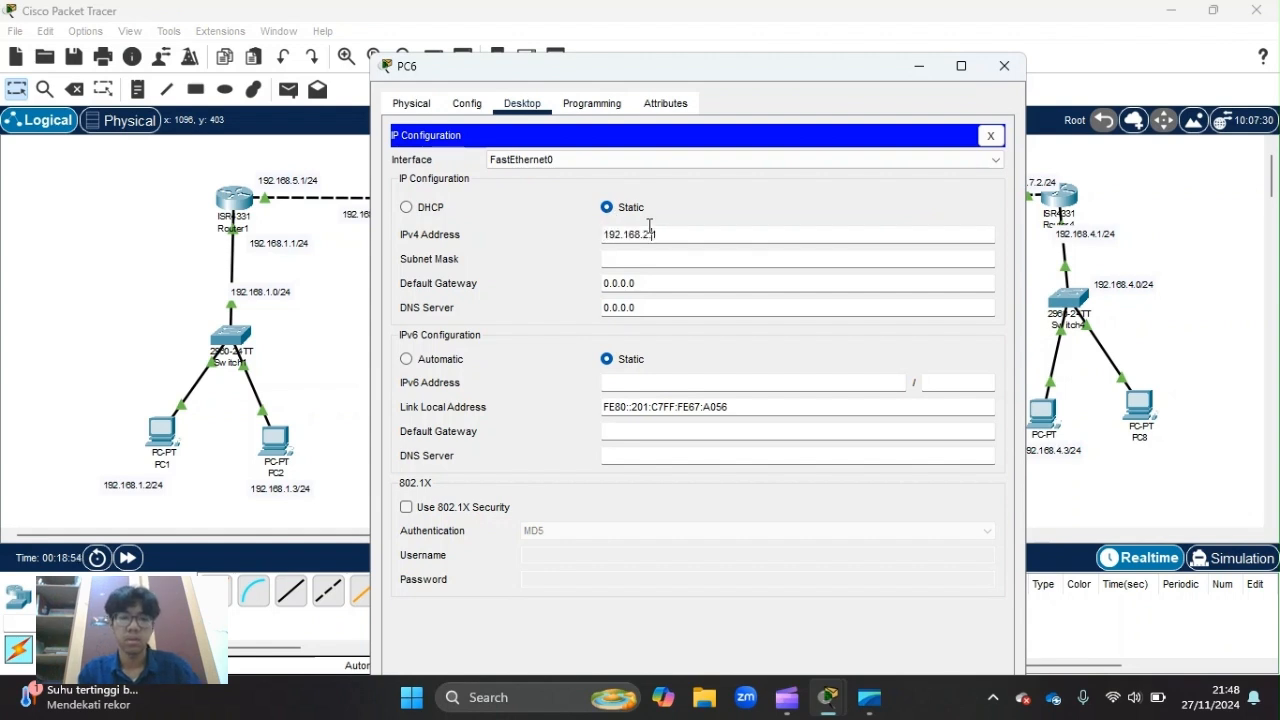
{"action": "type", "text": "3"}
{"action": "left_click", "coordinate": [642, 258]}
Set PC6's IPv4 default gateway to 192.168.3.1 and close its window
{"action": "left_click", "coordinate": [650, 283]}
{"action": "left_click_drag", "start_coordinate": [650, 283], "coordinate": [594, 283]}
{"action": "key", "text": "BackSpace"}
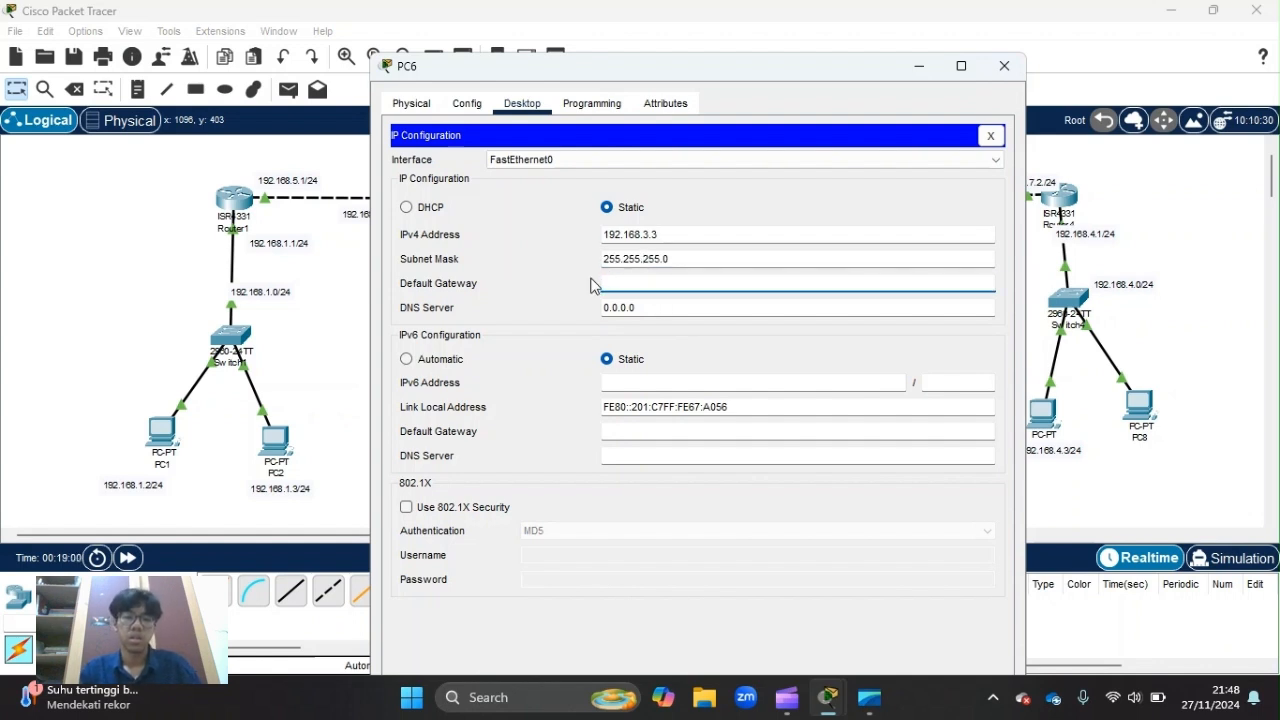
{"action": "type", "text": "192.168.2.1"}
{"action": "key", "text": "BackSpace"}
{"action": "key", "text": "BackSpace"}
{"action": "key", "text": "BackSpace"}
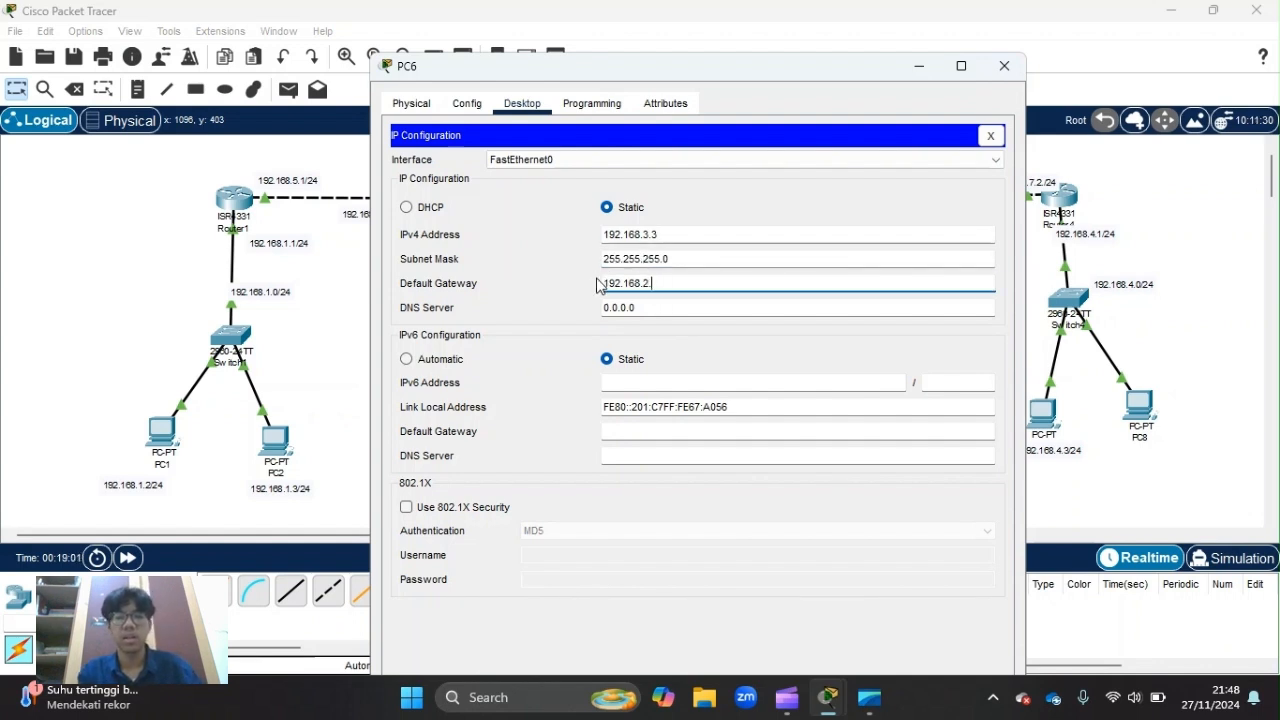
{"action": "type", "text": "3.1"}
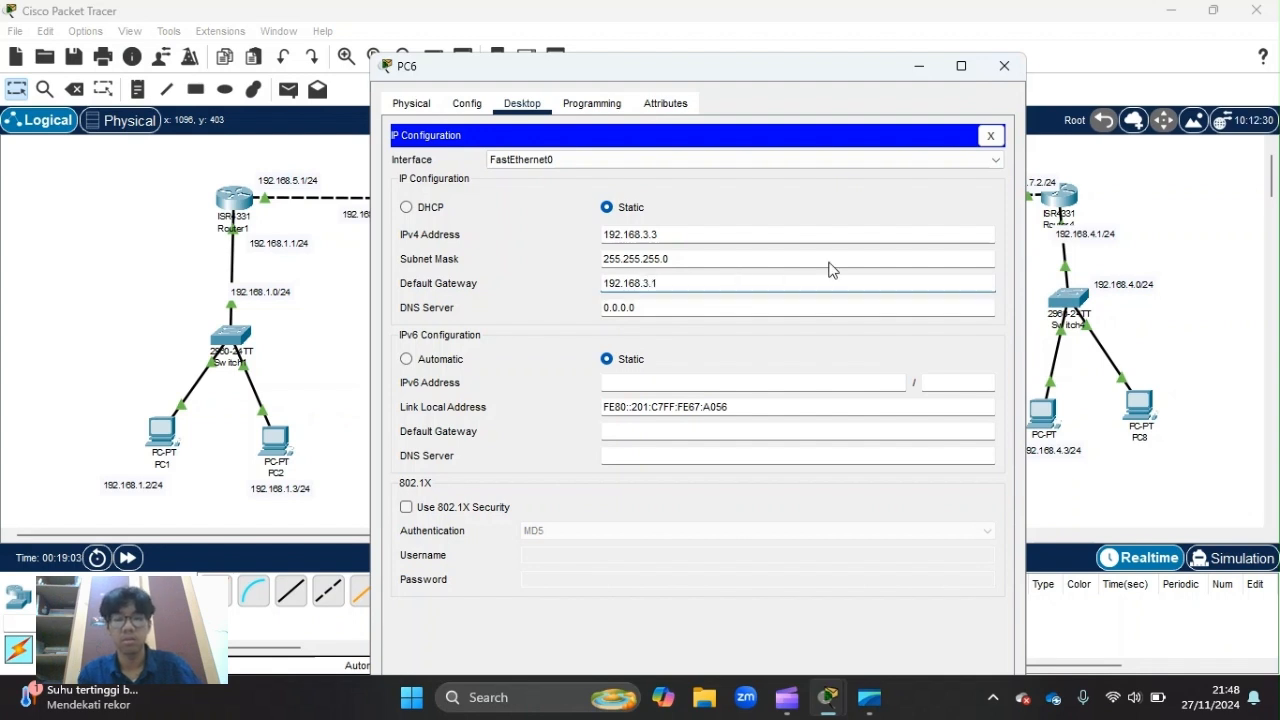
{"action": "left_click", "coordinate": [1004, 65]}
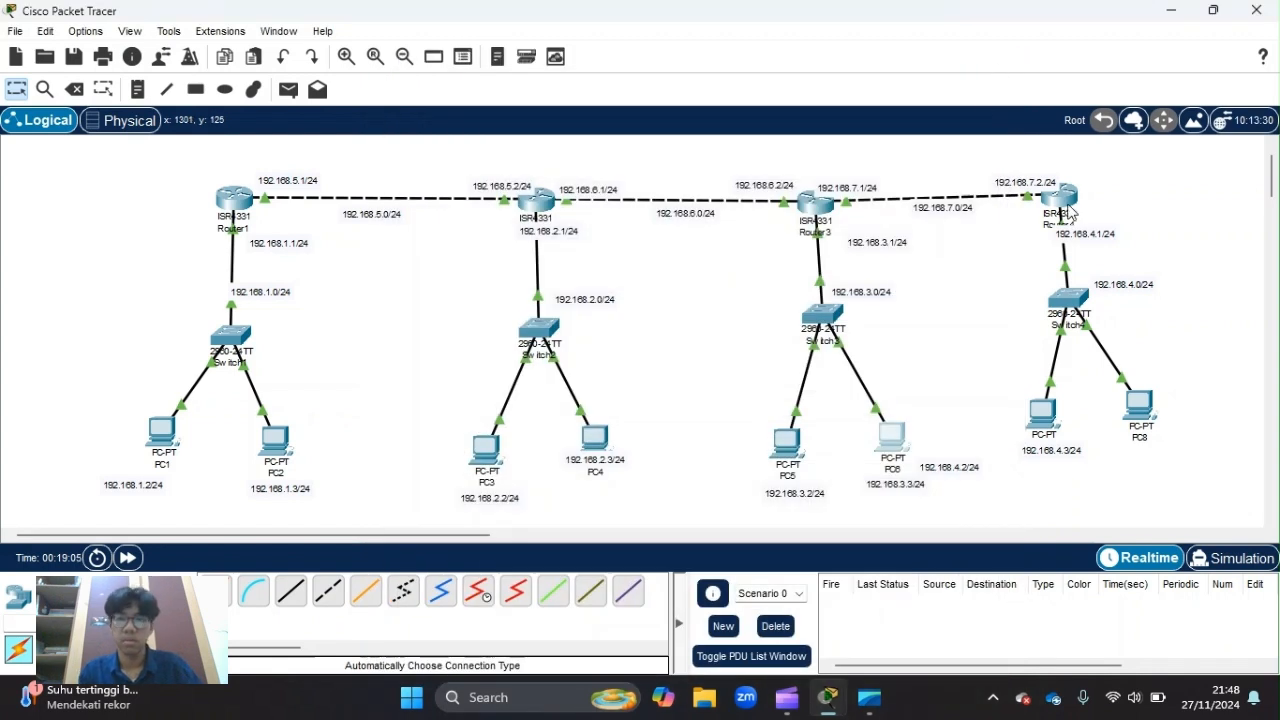
Configure Router4's GigabitEthernet0/0/0 with IPv4 address 192.168.7.2 and subnet mask 255.255.255.0
{"action": "left_click", "coordinate": [1066, 205]}
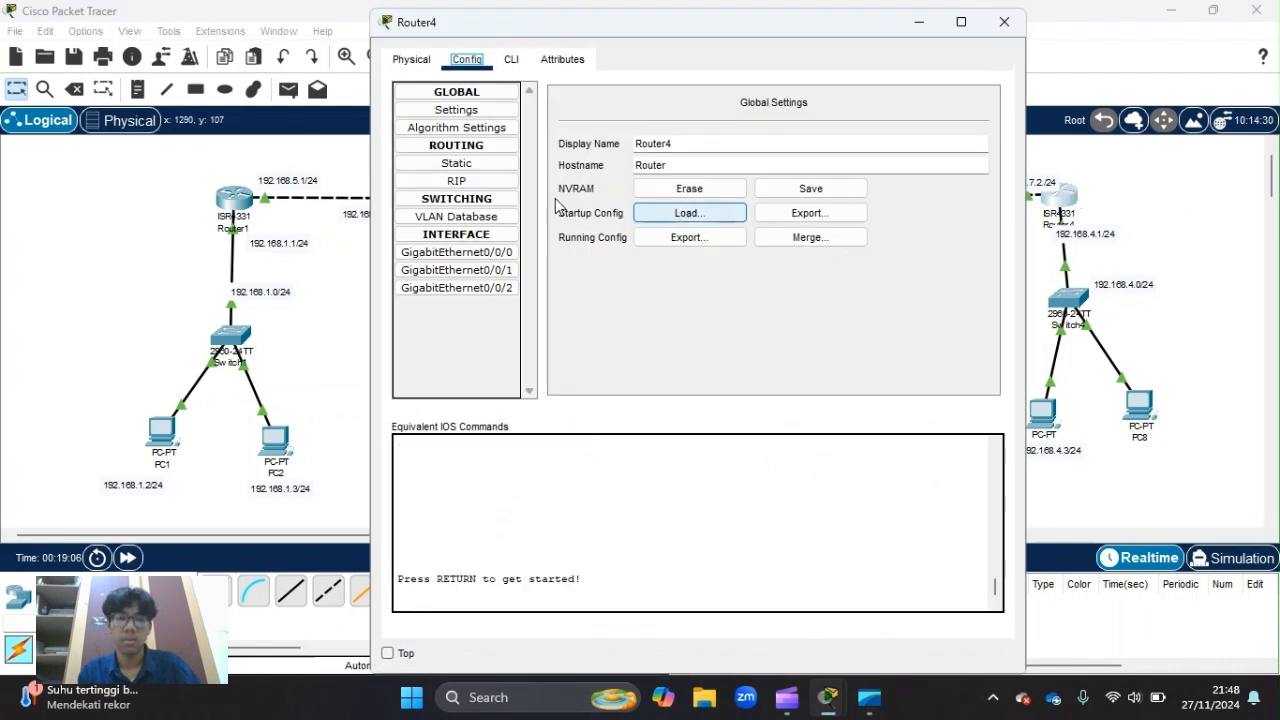
{"action": "left_click", "coordinate": [492, 256]}
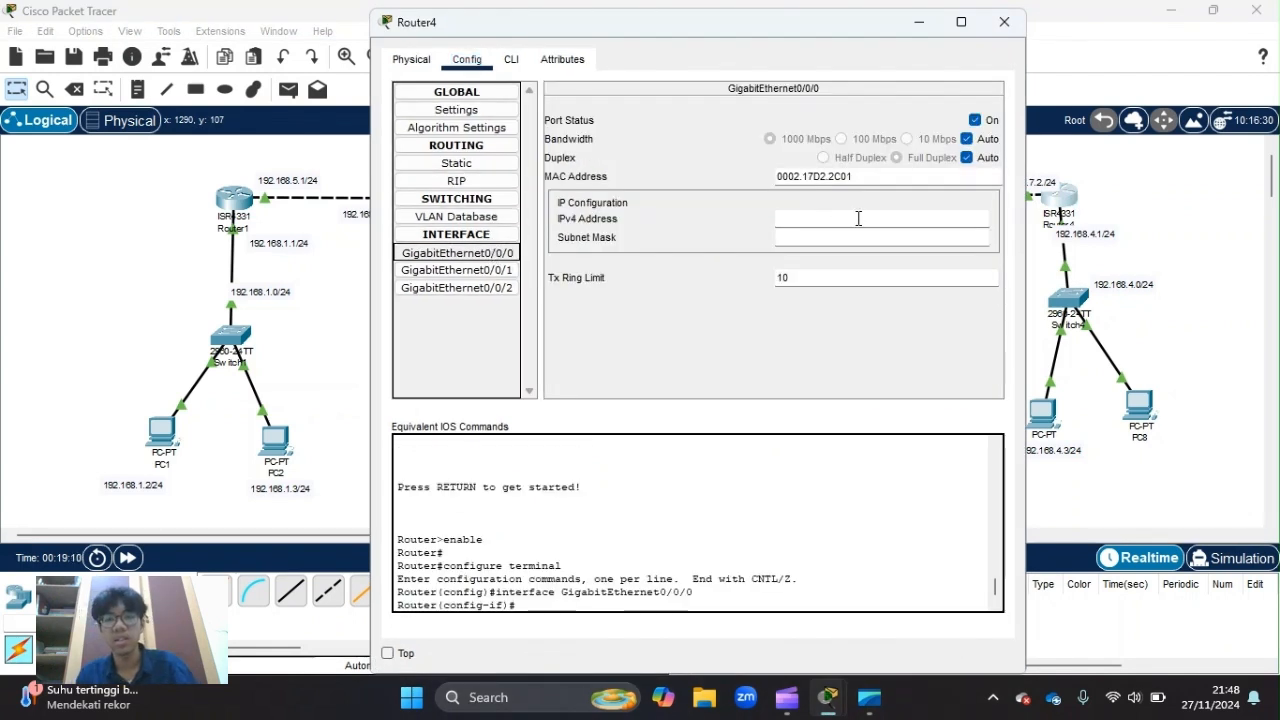
{"action": "left_click", "coordinate": [858, 218]}
{"action": "type", "text": "192.168.2.1"}
{"action": "key", "text": "BackSpace"}
{"action": "type", "text": "7"}
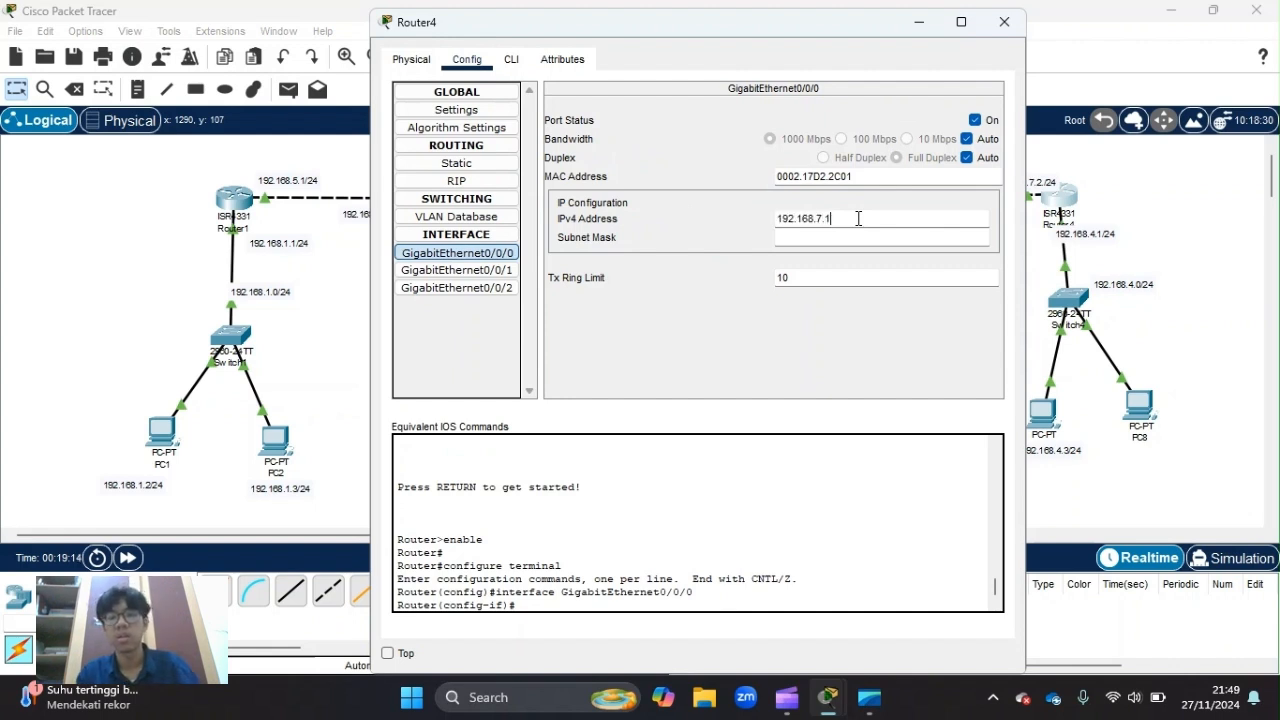
{"action": "key", "text": "Tab"}
Configure Router4's GigabitEthernet0/0/1 with IPv4 address 192.168.4.1 and subnet mask 255.255.255.0, and close the router's window
{"action": "left_click", "coordinate": [457, 270]}
{"action": "left_click", "coordinate": [842, 222]}
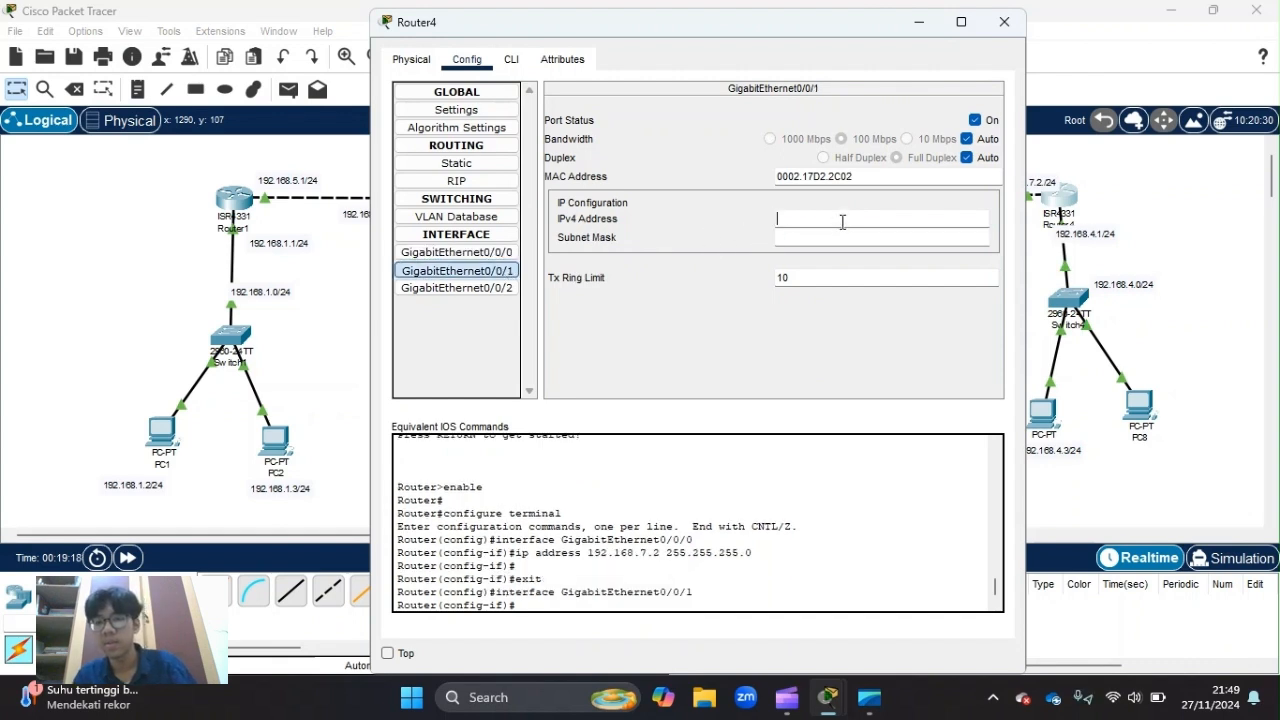
{"action": "type", "text": "192.168.2.1"}
{"action": "key", "text": "BackSpace"}
{"action": "type", "text": "4"}
{"action": "key", "text": "Tab"}
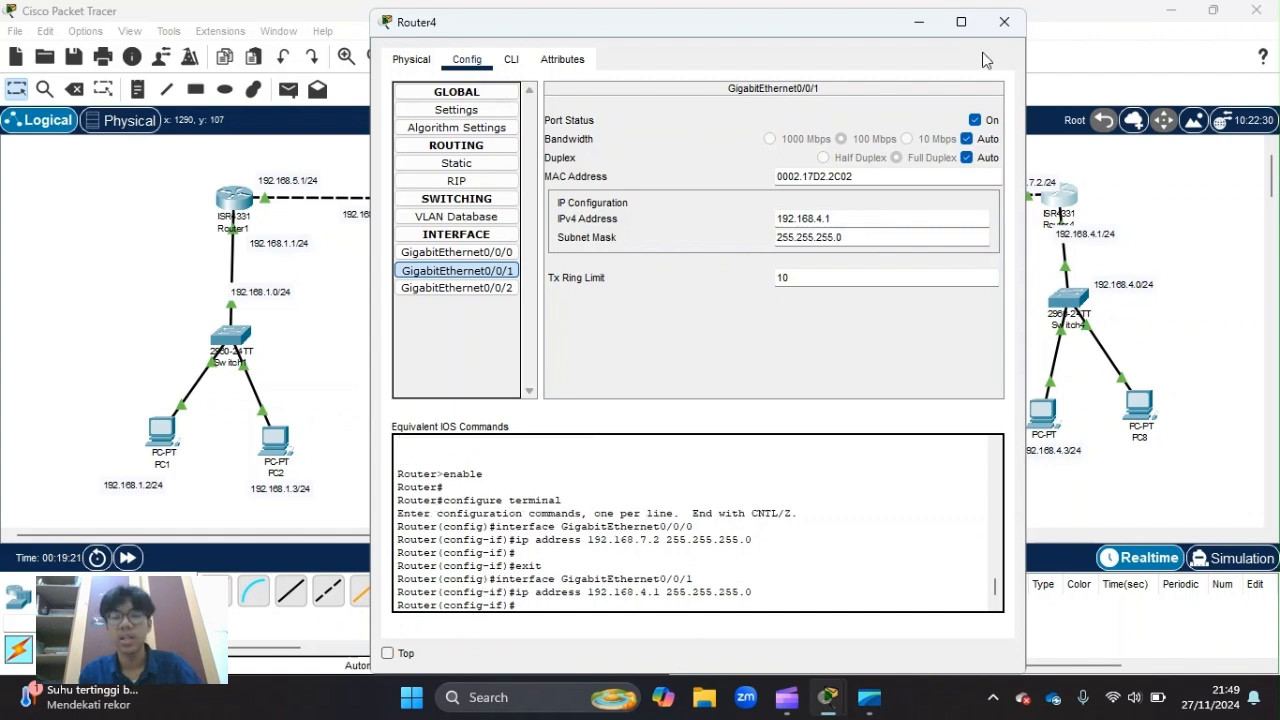
{"action": "left_click", "coordinate": [1004, 21]}
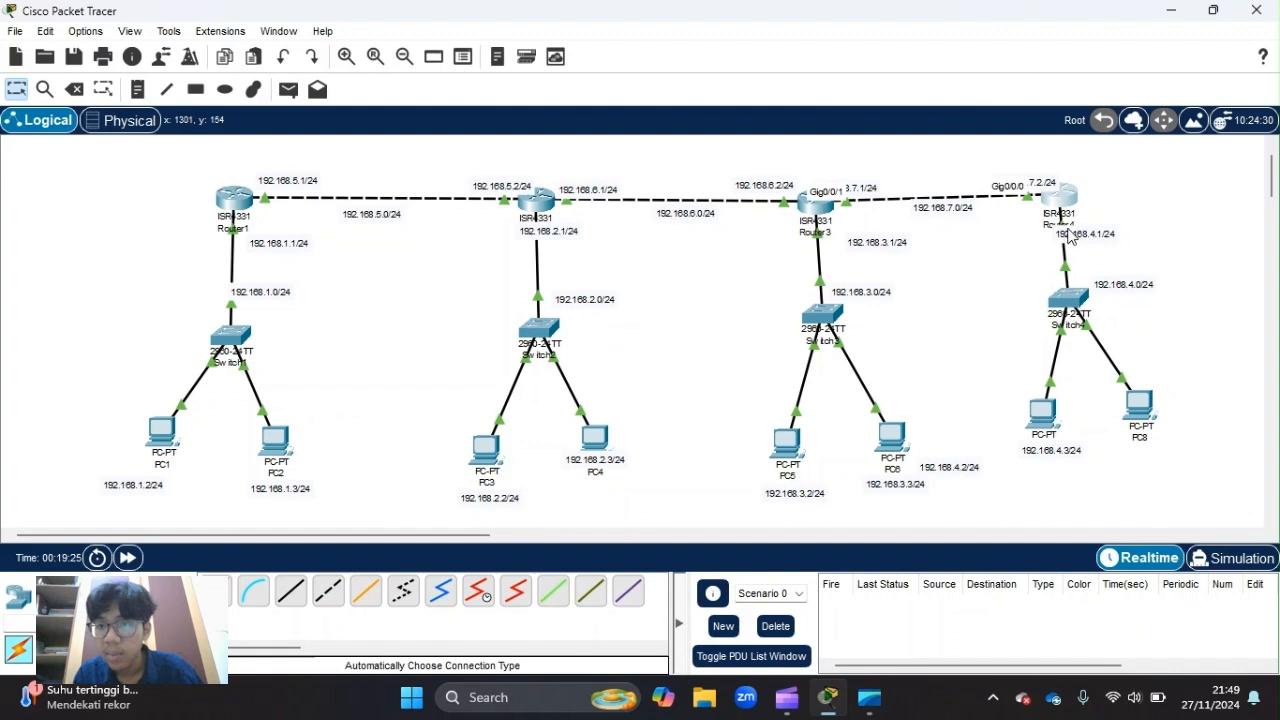
Reposition the 192.168.4.1/24 label beside the link just below Router4
{"action": "type", "text": "192.168.4.1/24"}
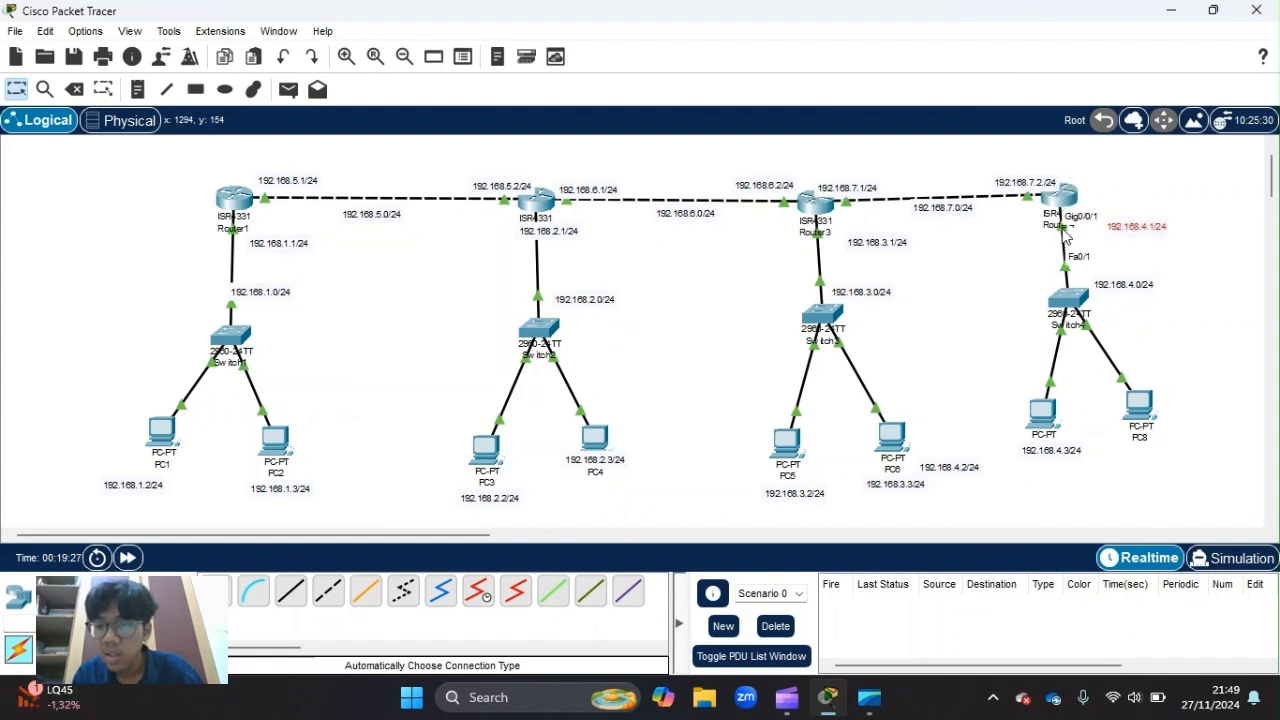
{"action": "left_click_drag", "start_coordinate": [1133, 232], "coordinate": [1089, 232]}
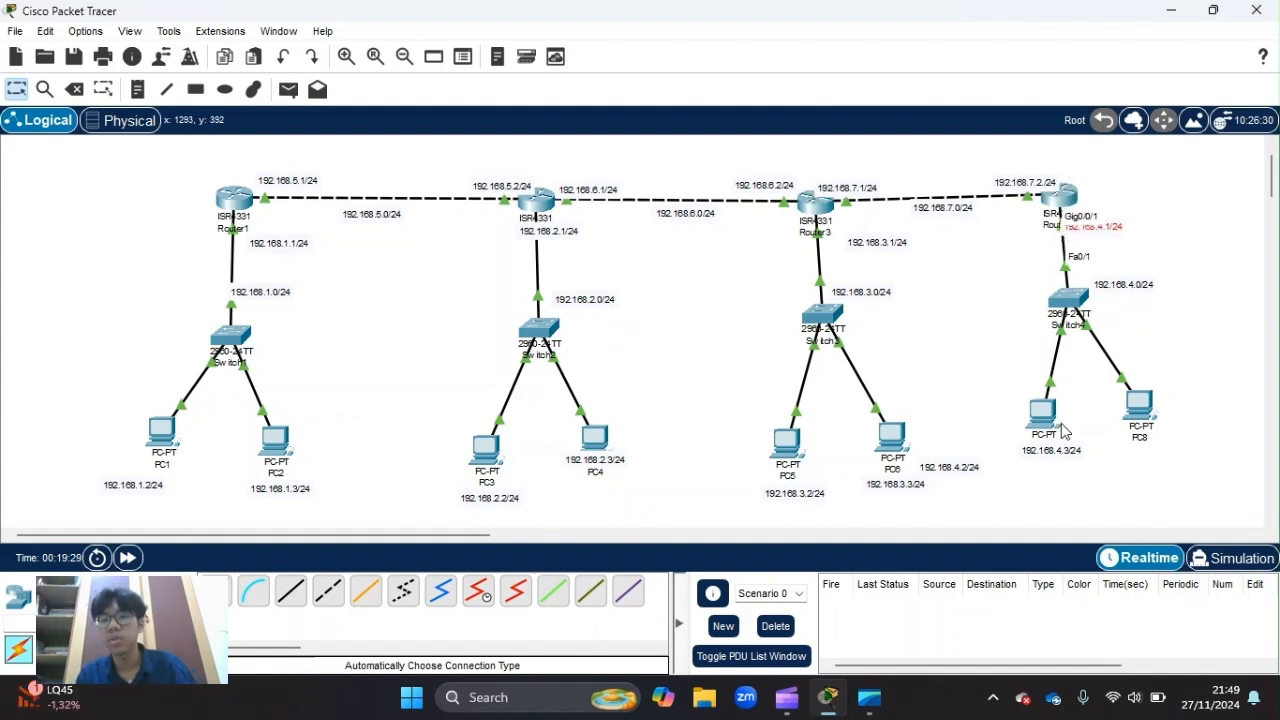
Give PC7 the static IPv4 address 192.168.4.2 with subnet mask 255.255.255.0
{"action": "left_click", "coordinate": [1045, 418]}
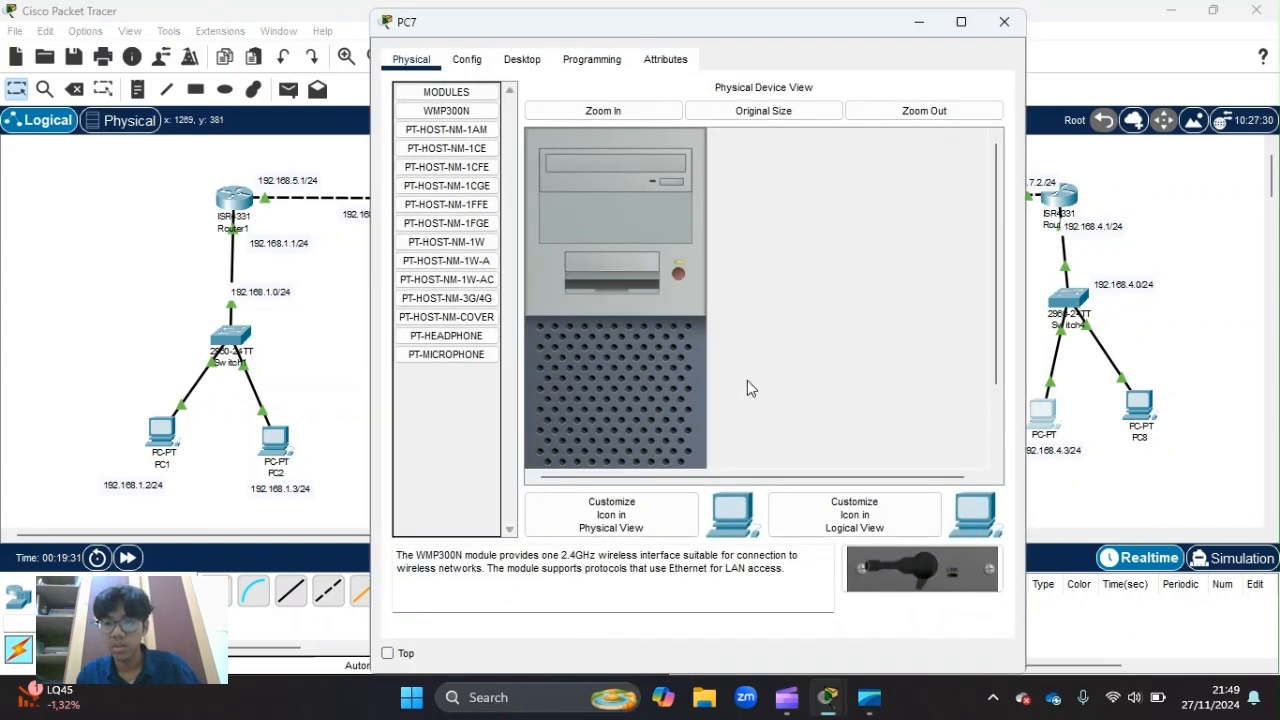
{"action": "left_click", "coordinate": [464, 60]}
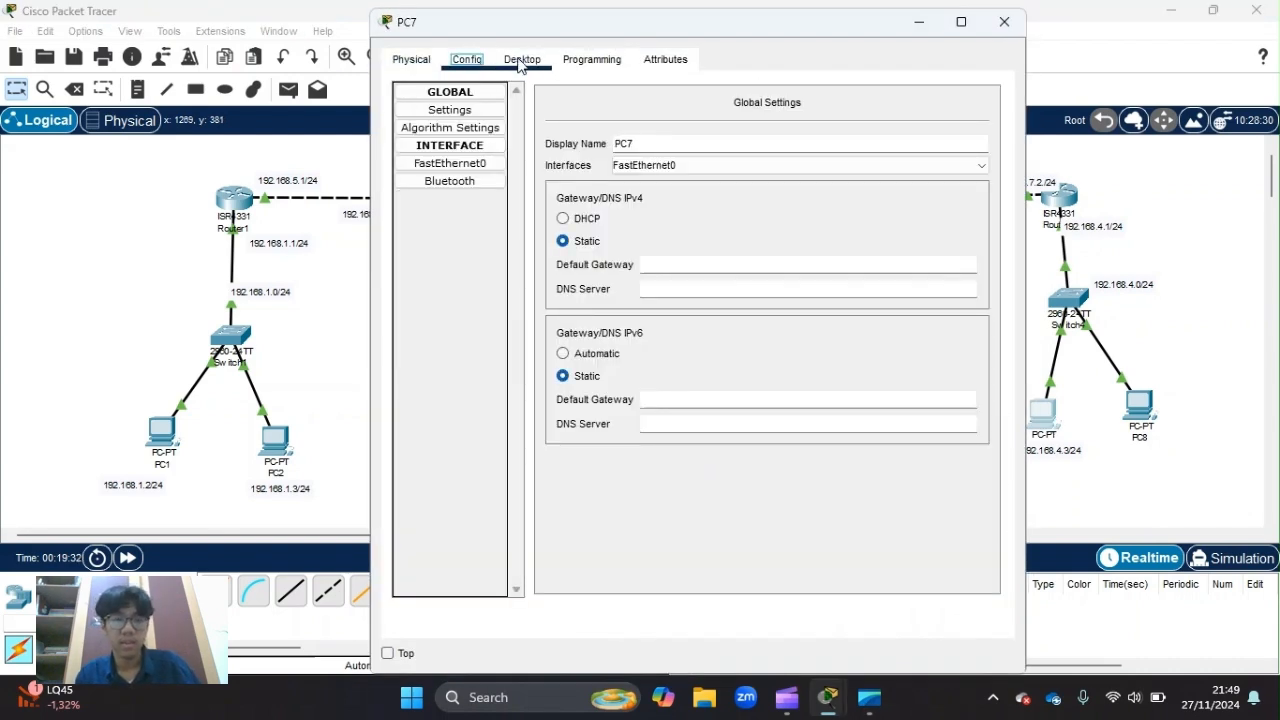
{"action": "left_click", "coordinate": [522, 62]}
{"action": "left_click", "coordinate": [459, 155]}
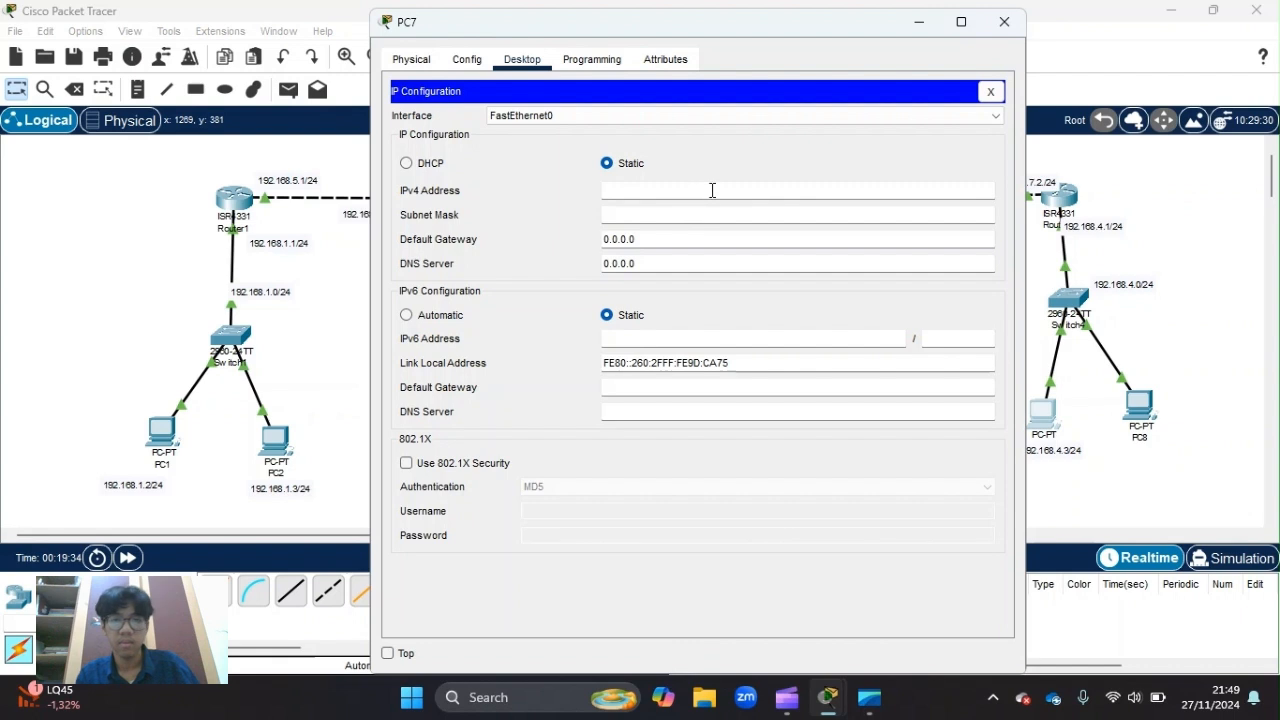
{"action": "left_click", "coordinate": [712, 190]}
{"action": "type", "text": "192.168.2.1"}
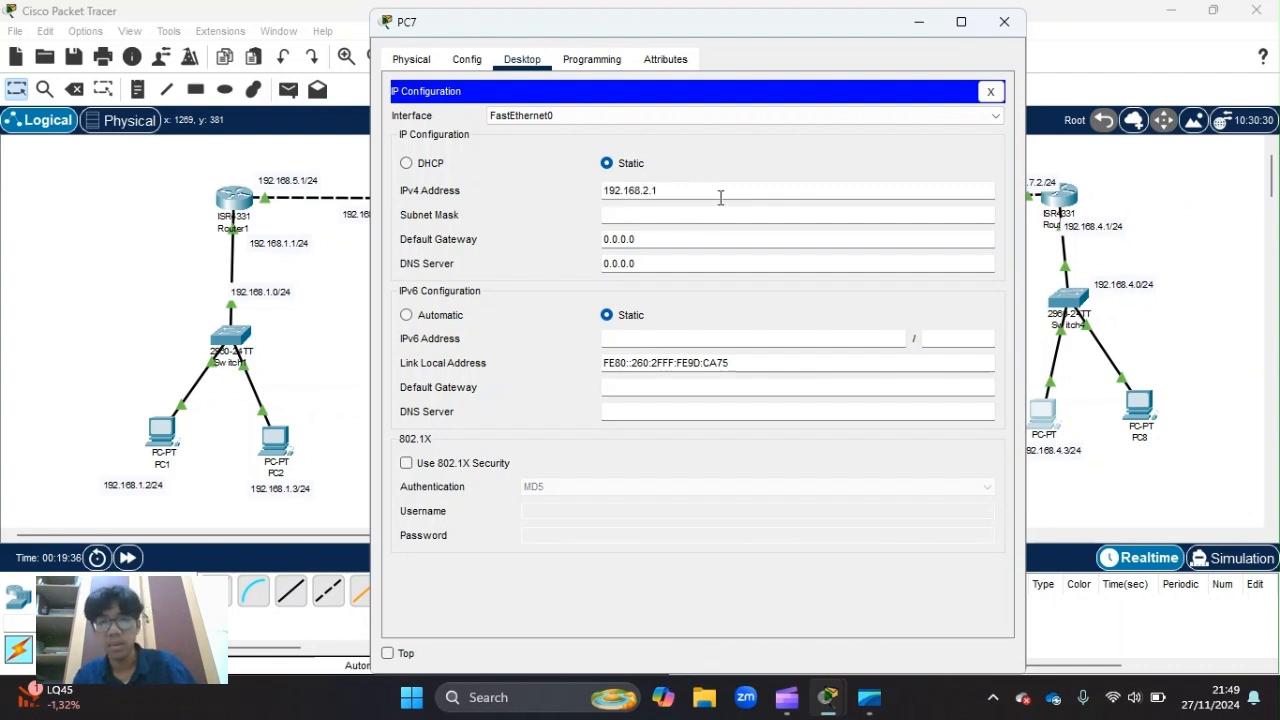
{"action": "key", "text": "BackSpace"}
{"action": "type", "text": "4"}
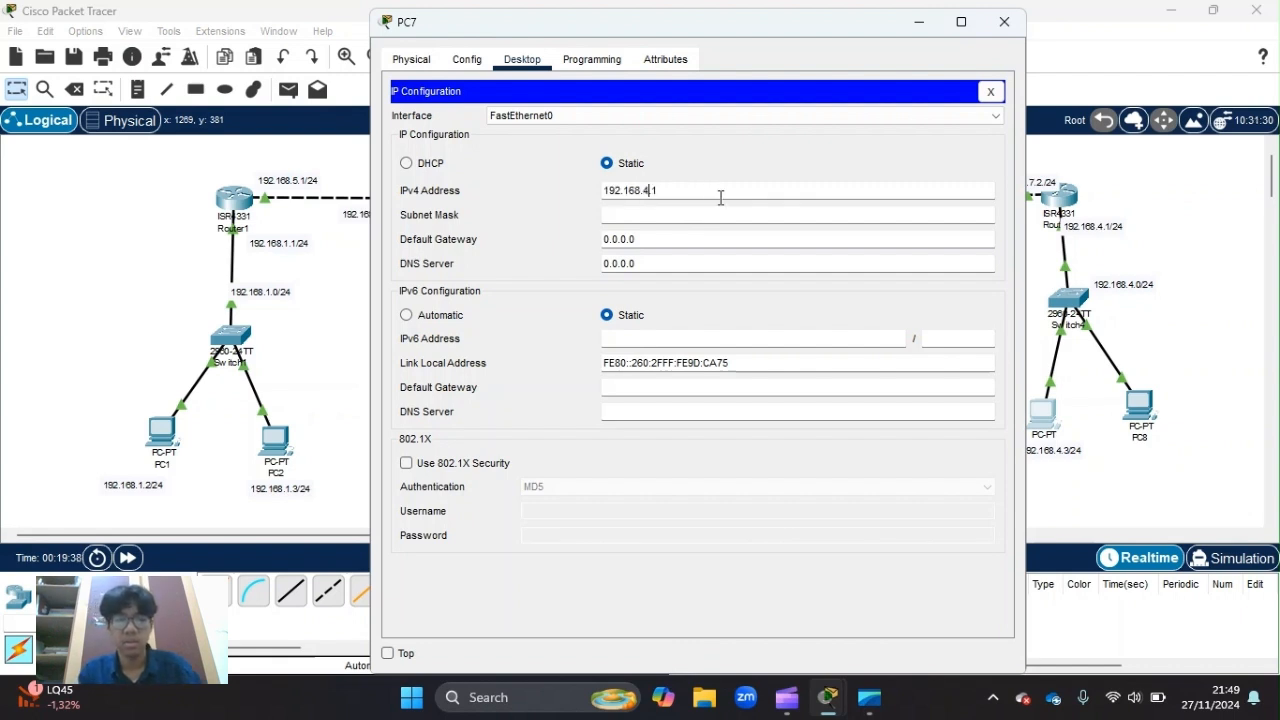
{"action": "key", "text": "BackSpace"}
{"action": "type", "text": "2"}
{"action": "left_click", "coordinate": [709, 214]}
Set PC7's IPv4 default gateway to 192.168.4.1
{"action": "left_click", "coordinate": [721, 239]}
{"action": "key", "text": "BackSpace"}
{"action": "key", "text": "BackSpace"}
{"action": "key", "text": "BackSpace"}
{"action": "key", "text": "BackSpace"}
{"action": "key", "text": "BackSpace"}
{"action": "key", "text": "BackSpace"}
{"action": "type", "text": "192.168.2.1"}
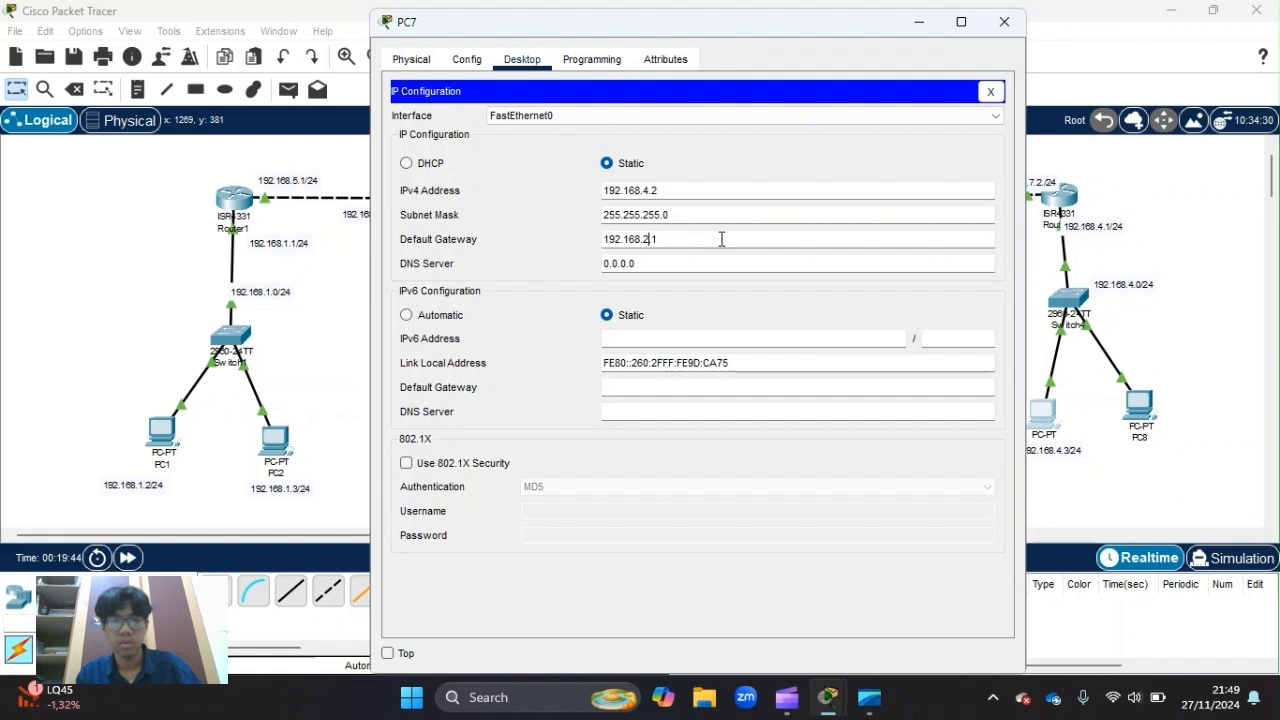
{"action": "double_click", "coordinate": [721, 239]}
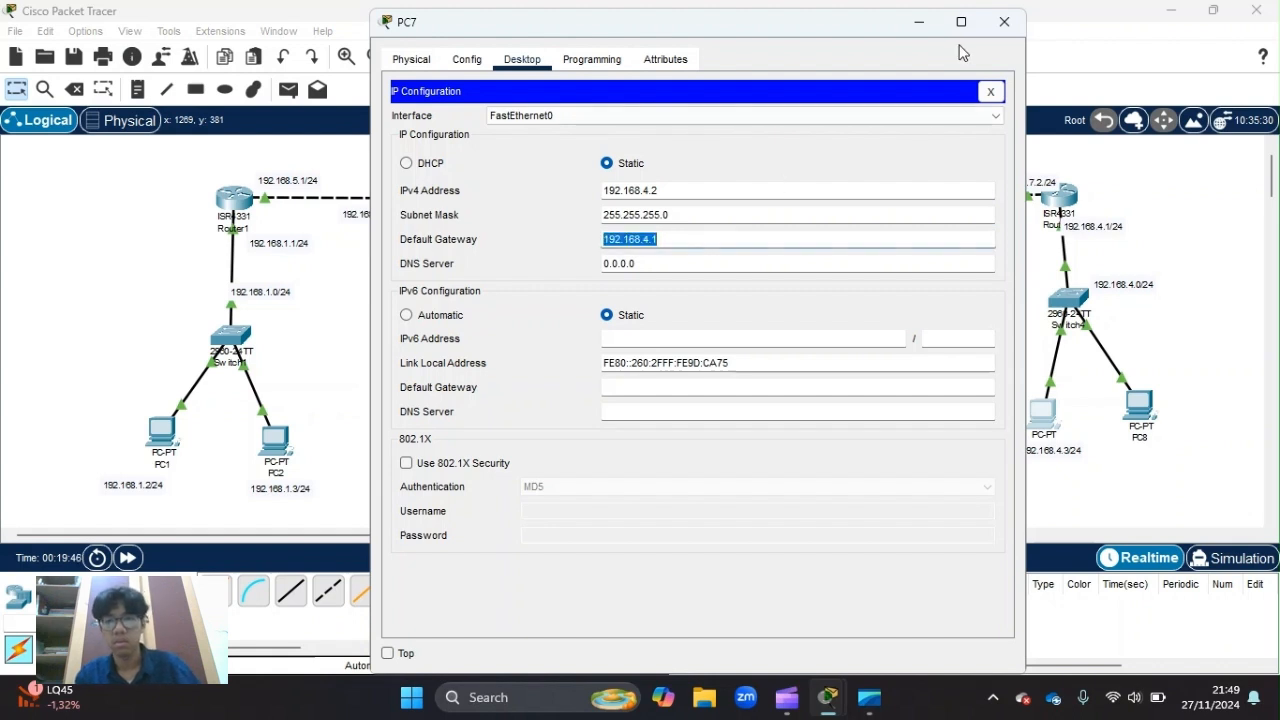
Close PC7's window and reposition the 192.168.4.3/24 label below PC8 and the 192.168.4.2/24 label below PC7
{"action": "left_click", "coordinate": [1004, 21]}
{"action": "left_click_drag", "start_coordinate": [1046, 456], "coordinate": [1138, 470]}
{"action": "left_click_drag", "start_coordinate": [978, 471], "coordinate": [1058, 468]}
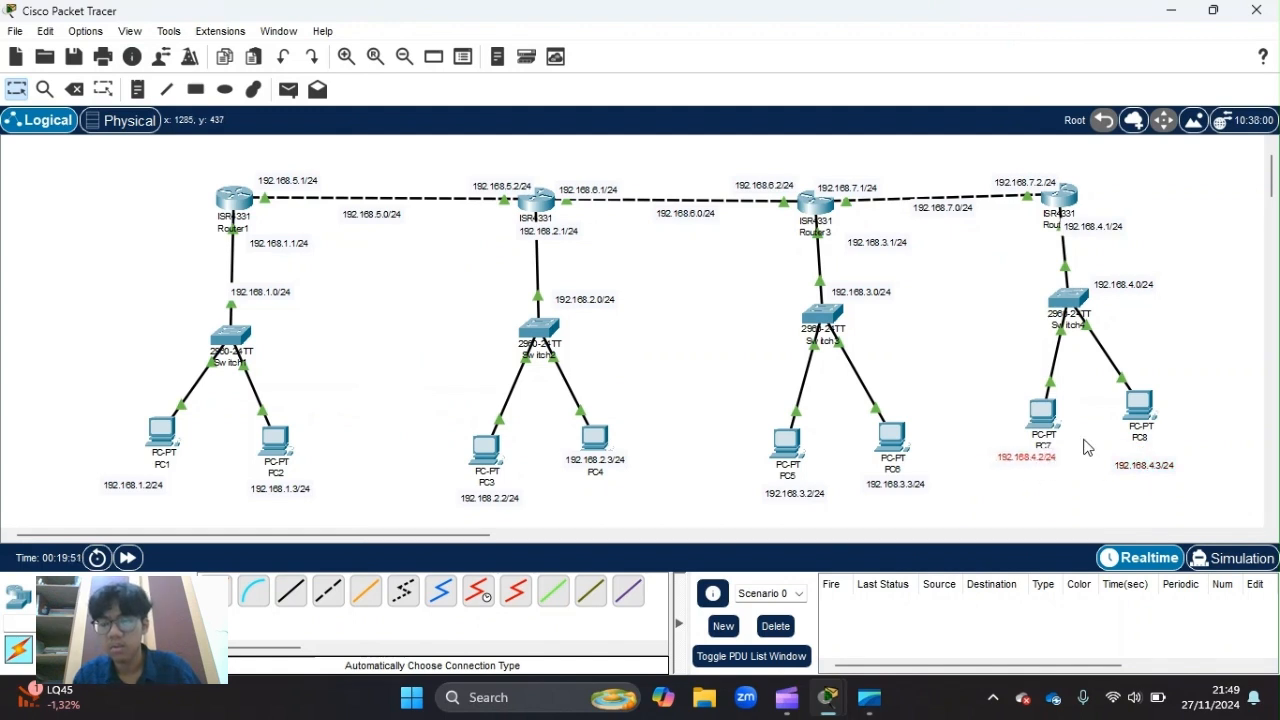
Set PC8's IPv4 default gateway to 192.168.4.1 in its IP configuration
{"action": "left_click", "coordinate": [1143, 402]}
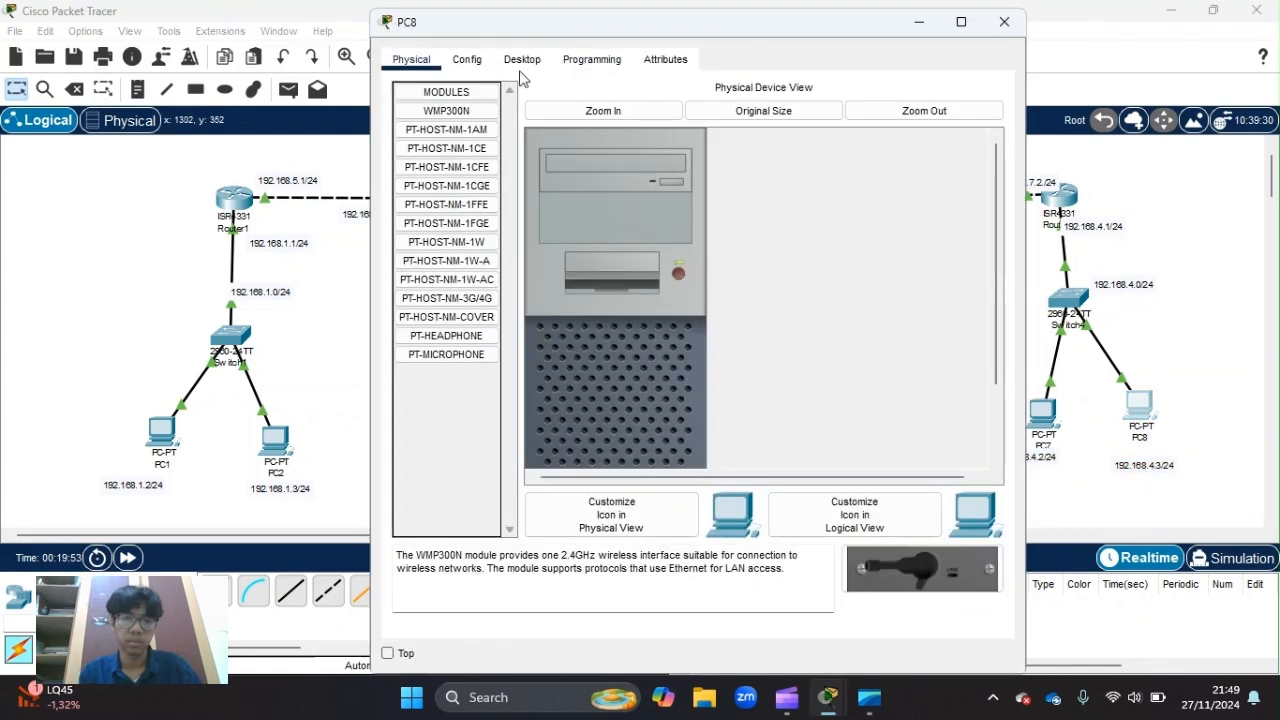
{"action": "left_click", "coordinate": [520, 62]}
{"action": "left_click", "coordinate": [463, 130]}
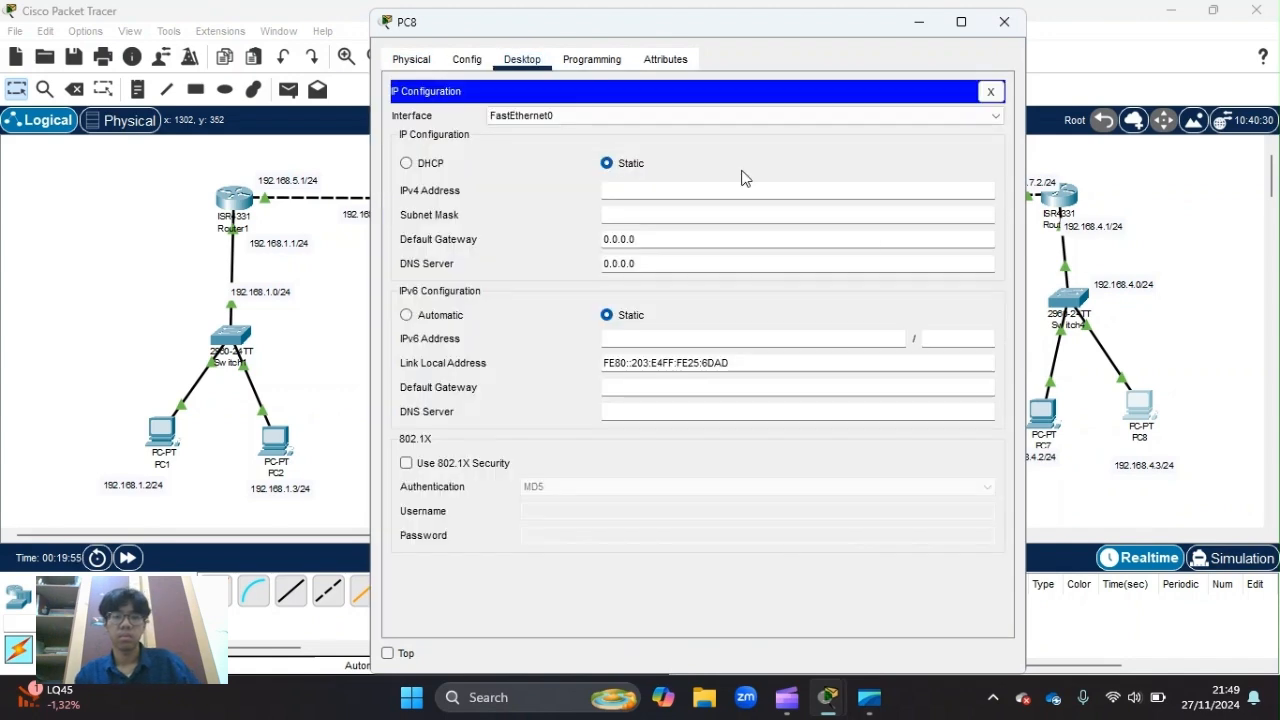
{"action": "double_click", "coordinate": [822, 241]}
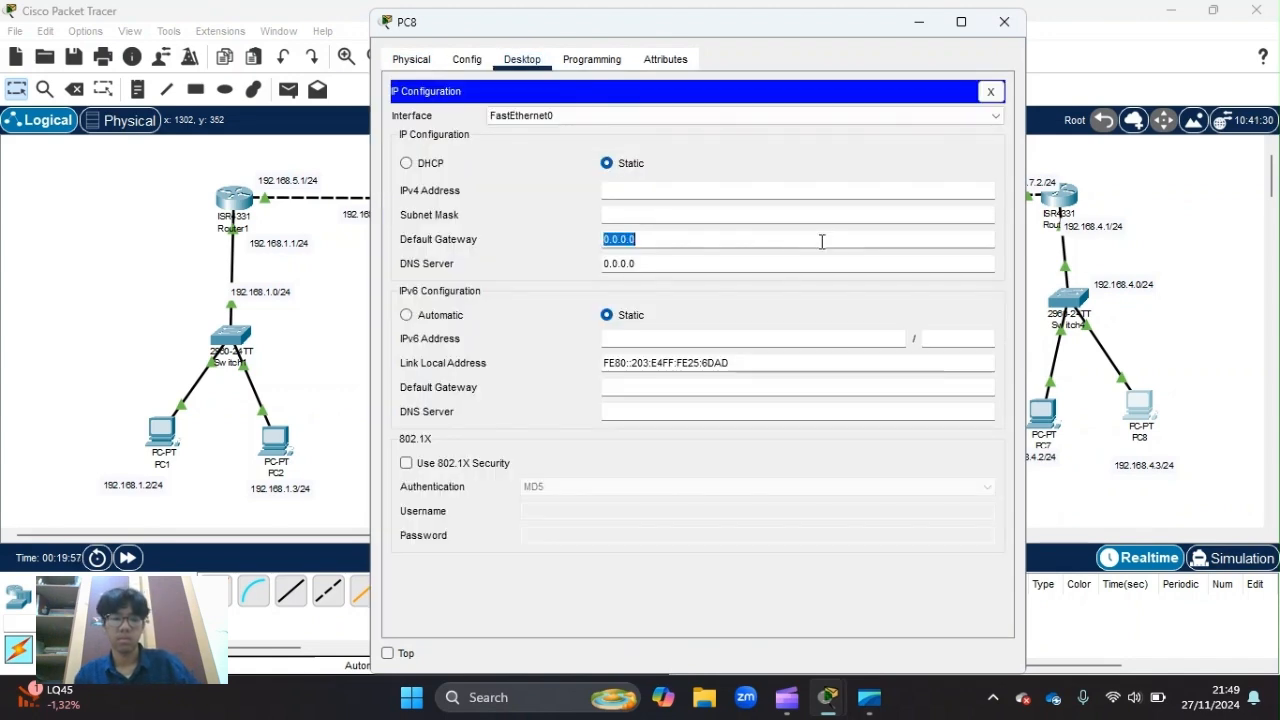
{"action": "left_click", "coordinate": [822, 241]}
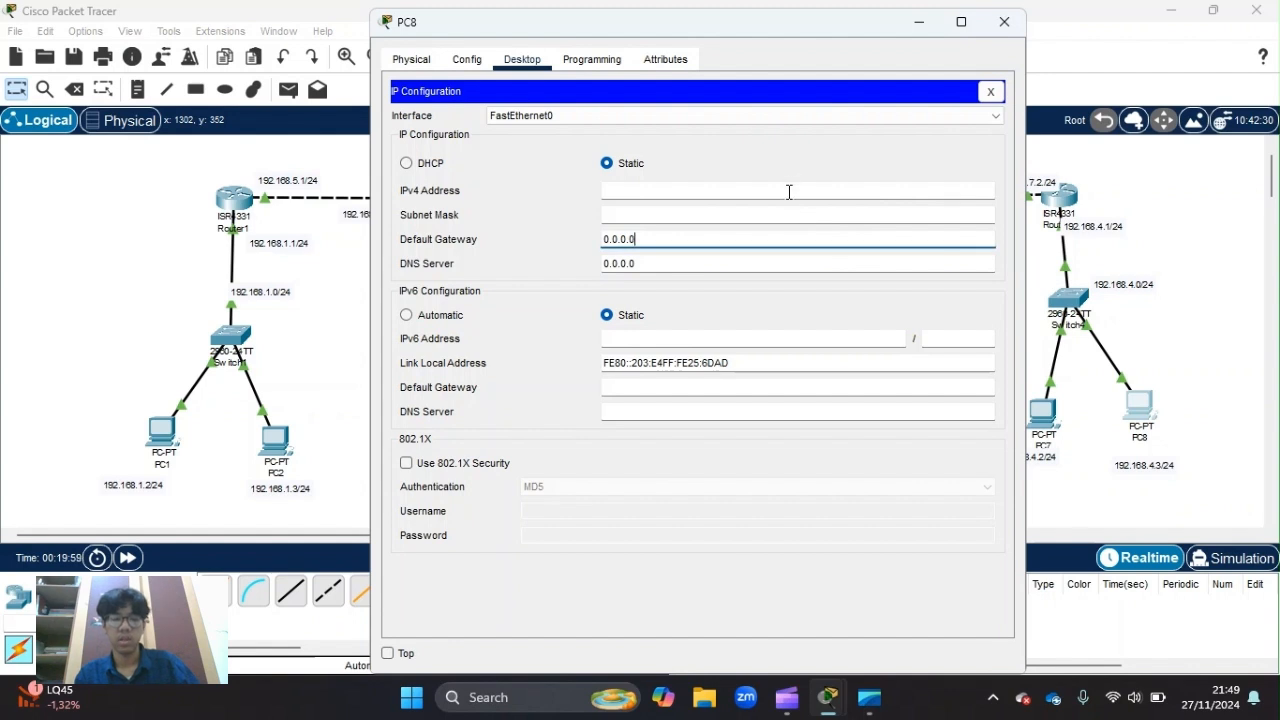
{"action": "key", "text": "BackSpace"}
{"action": "key", "text": "BackSpace"}
{"action": "key", "text": "BackSpace"}
{"action": "key", "text": "BackSpace"}
{"action": "key", "text": "BackSpace"}
{"action": "key", "text": "BackSpace"}
{"action": "key", "text": "BackSpace"}
{"action": "type", "text": "192.168.4.1"}
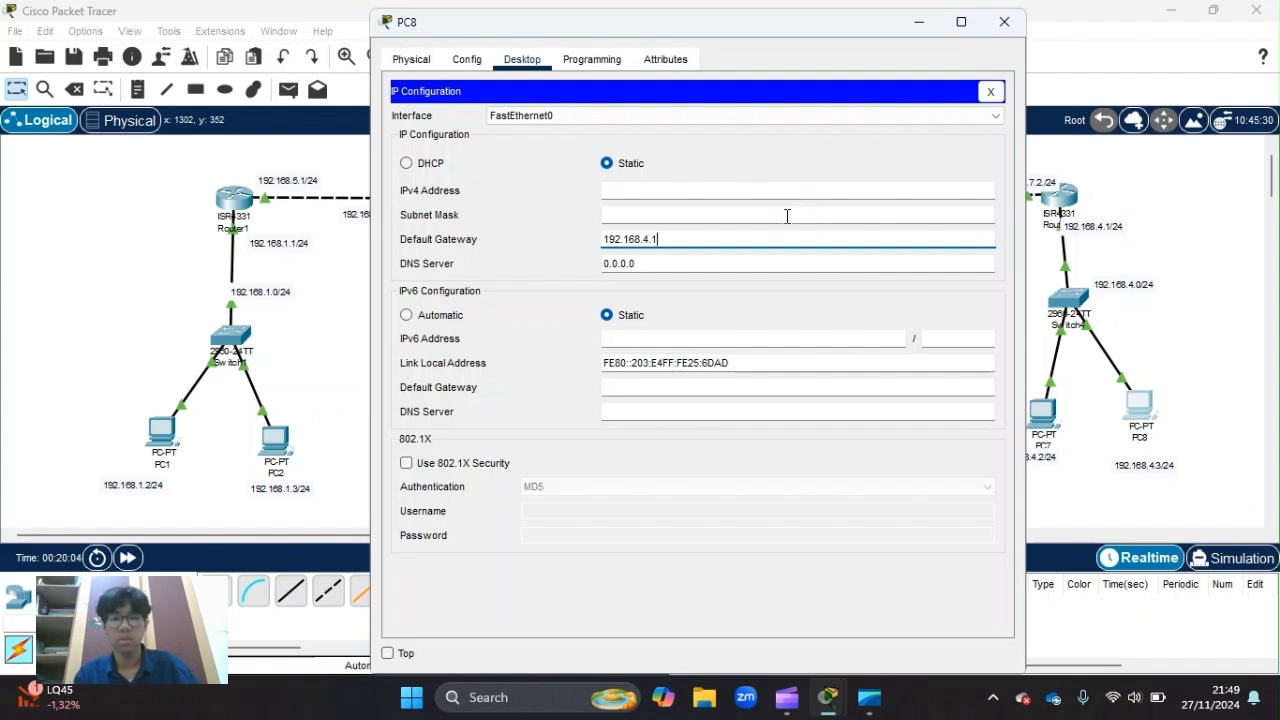
Give PC8 the static IPv4 address 192.168.4.3 with subnet mask 255.255.255.0, and close its window
{"action": "key", "text": "ctrl+a"}
{"action": "key", "text": "ctrl+c"}
{"action": "left_click", "coordinate": [802, 193]}
{"action": "key", "text": "ctrl+v"}
{"action": "type", "text": "3"}
{"action": "left_click", "coordinate": [796, 212]}
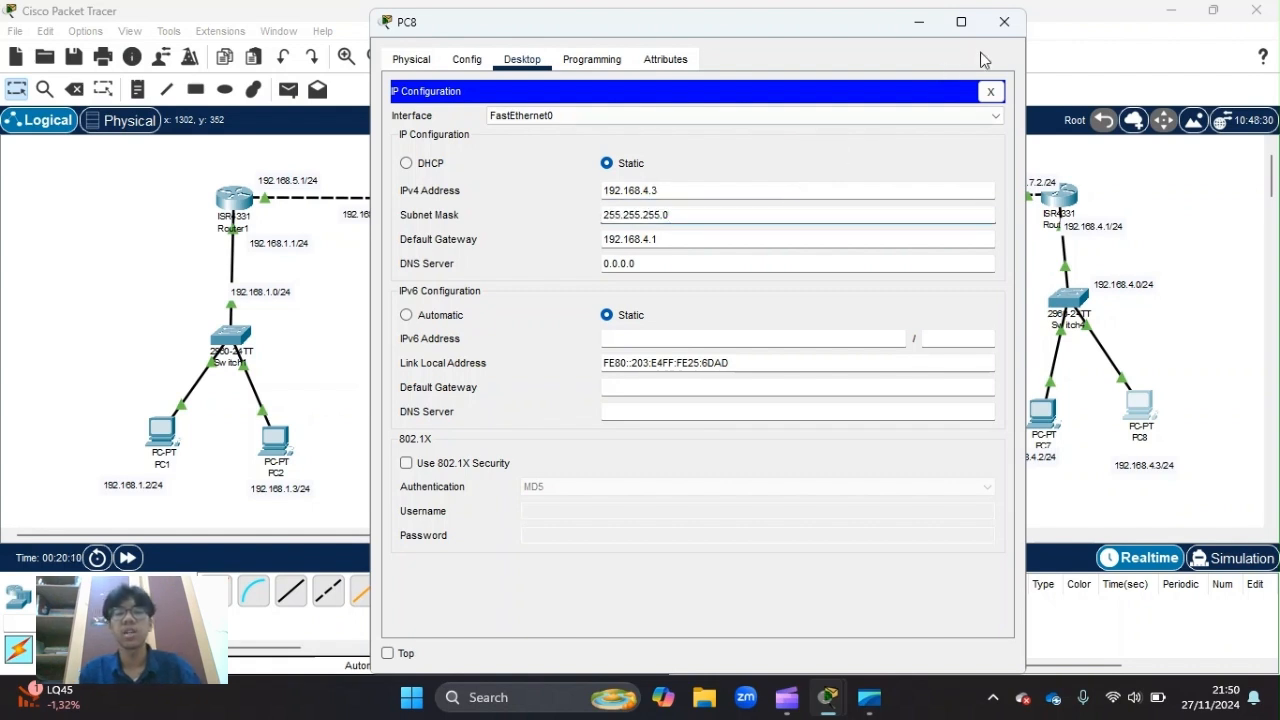
{"action": "left_click", "coordinate": [1004, 21]}
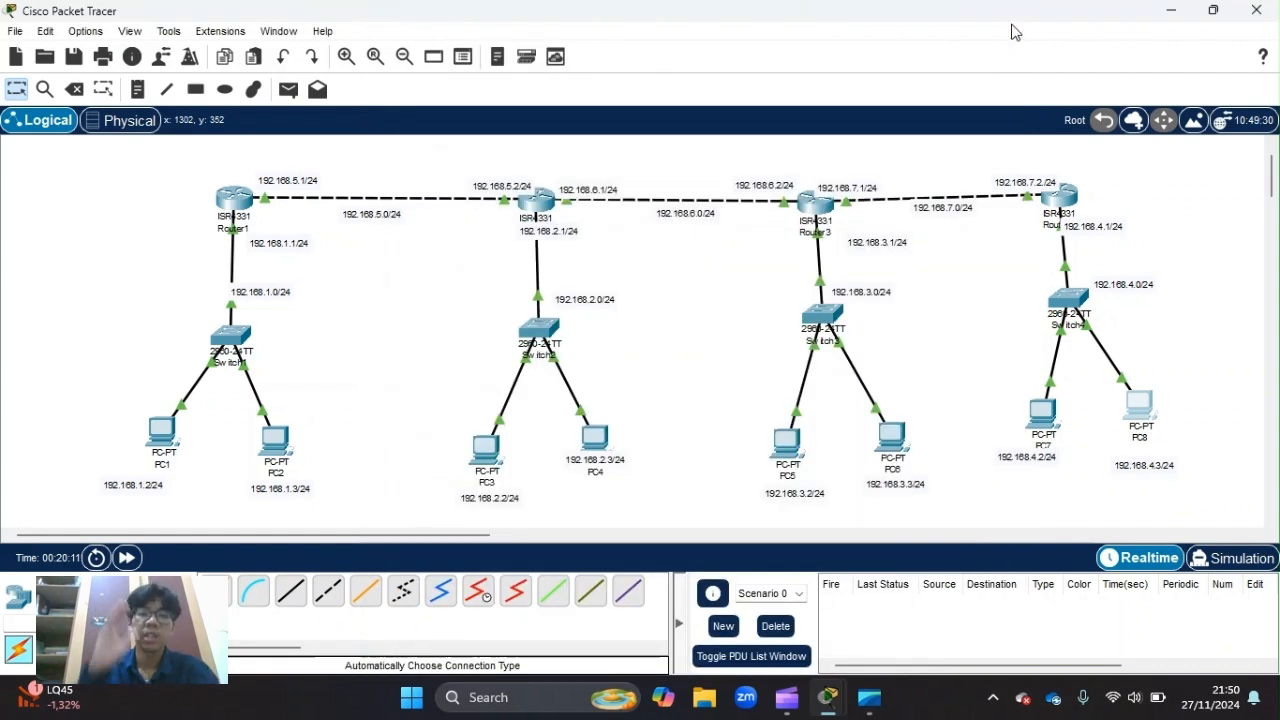
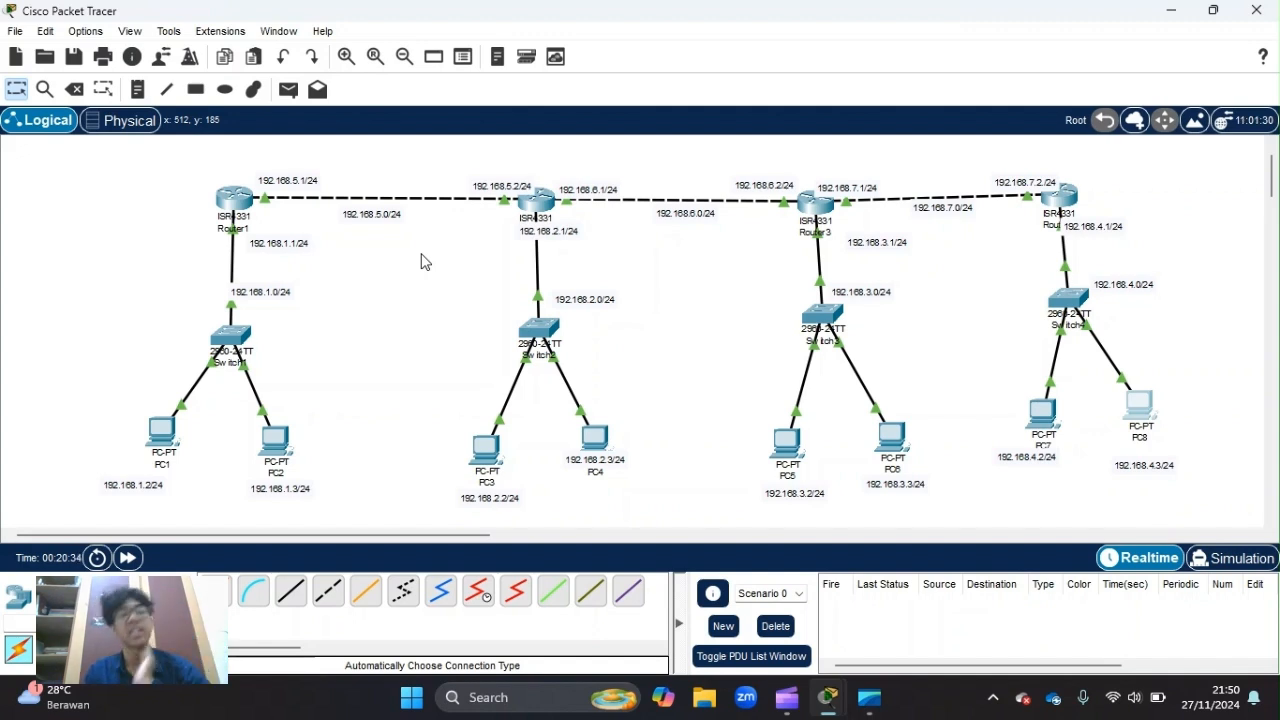
Start a static route on Router1 with network 192.168.2.0 and mask 255.255.255.0
{"action": "left_click", "coordinate": [237, 203]}
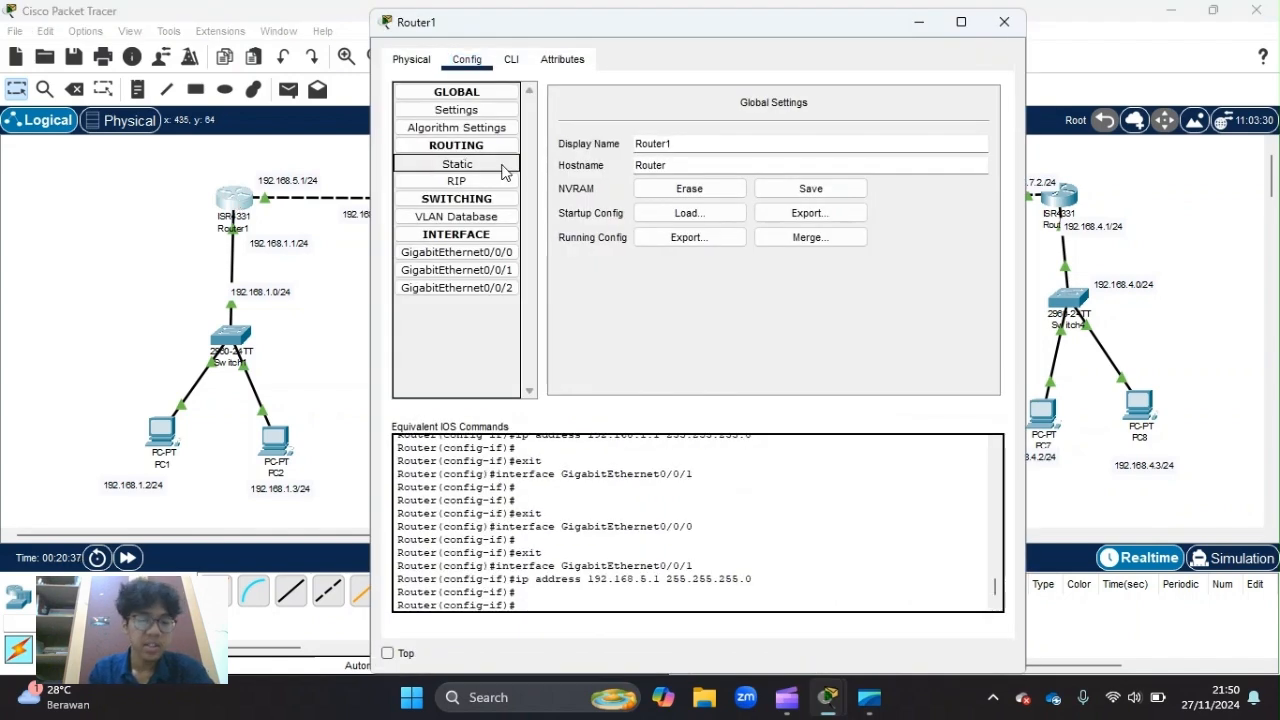
{"action": "left_click", "coordinate": [503, 168]}
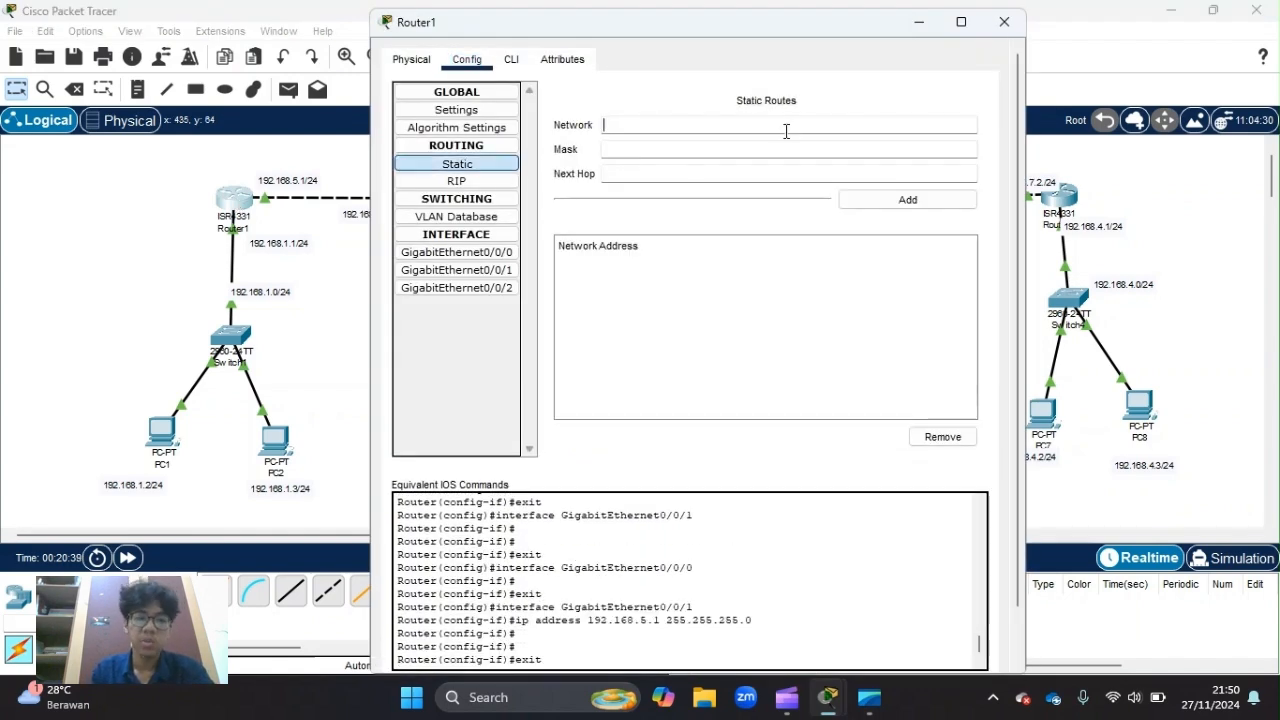
{"action": "type", "text": "192"}
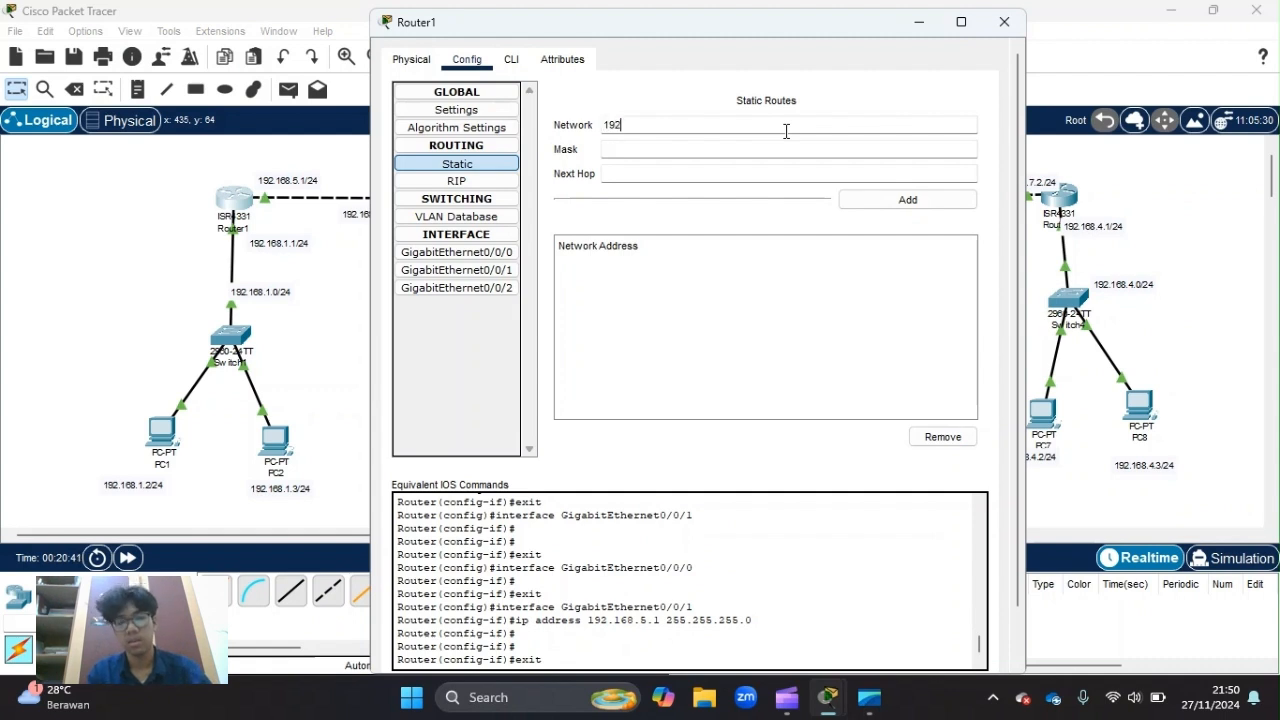
{"action": "type", "text": ".168"}
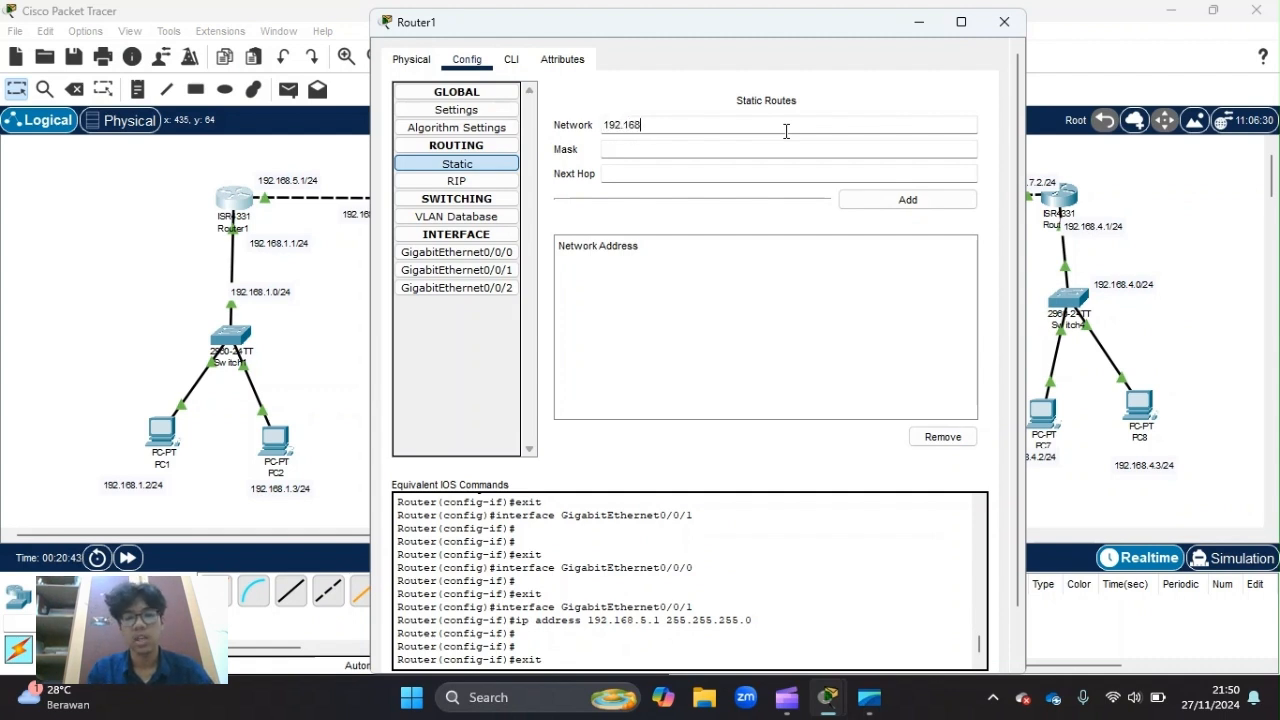
{"action": "type", "text": ".2.0"}
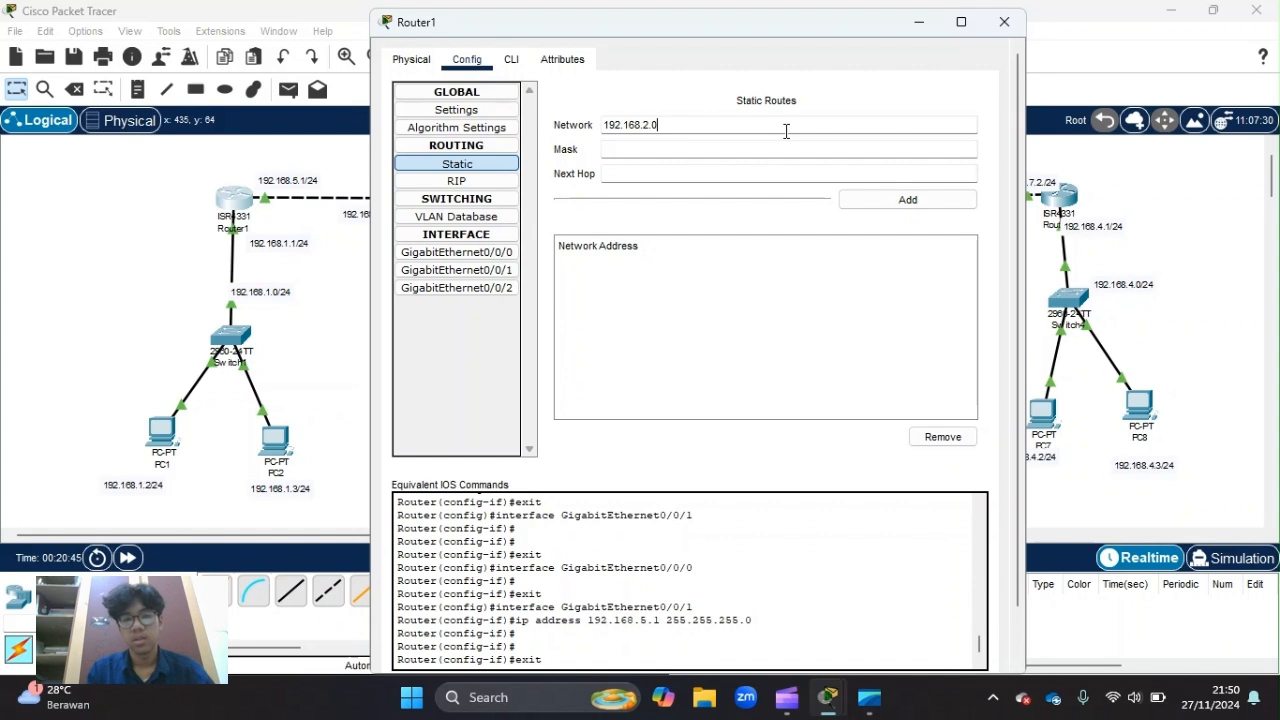
{"action": "left_click", "coordinate": [776, 146]}
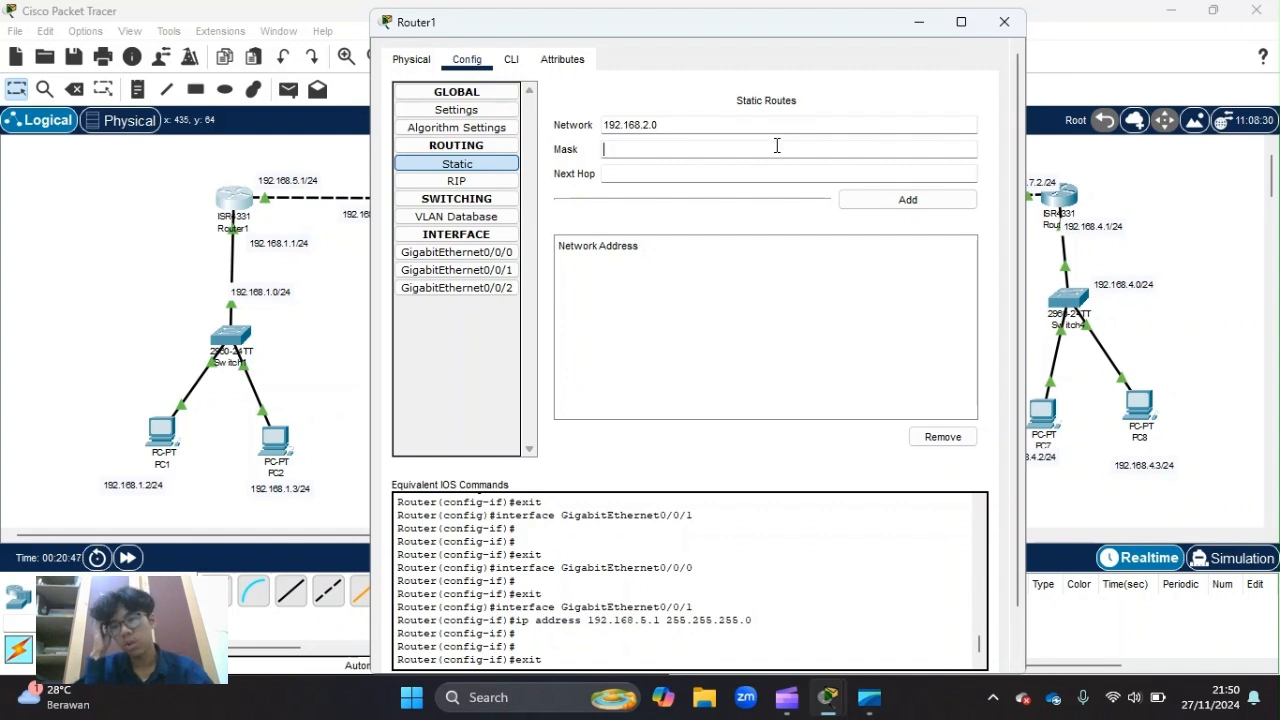
{"action": "type", "text": "255"}
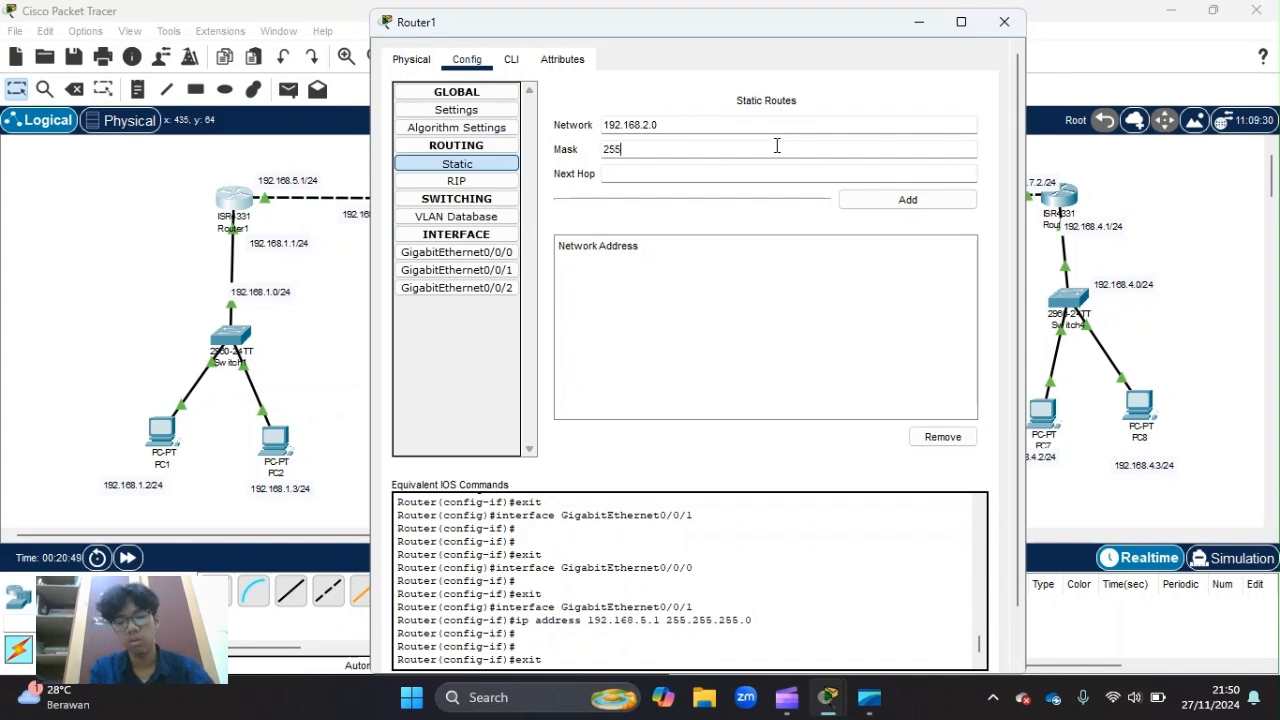
{"action": "type", "text": ".255.255.0"}
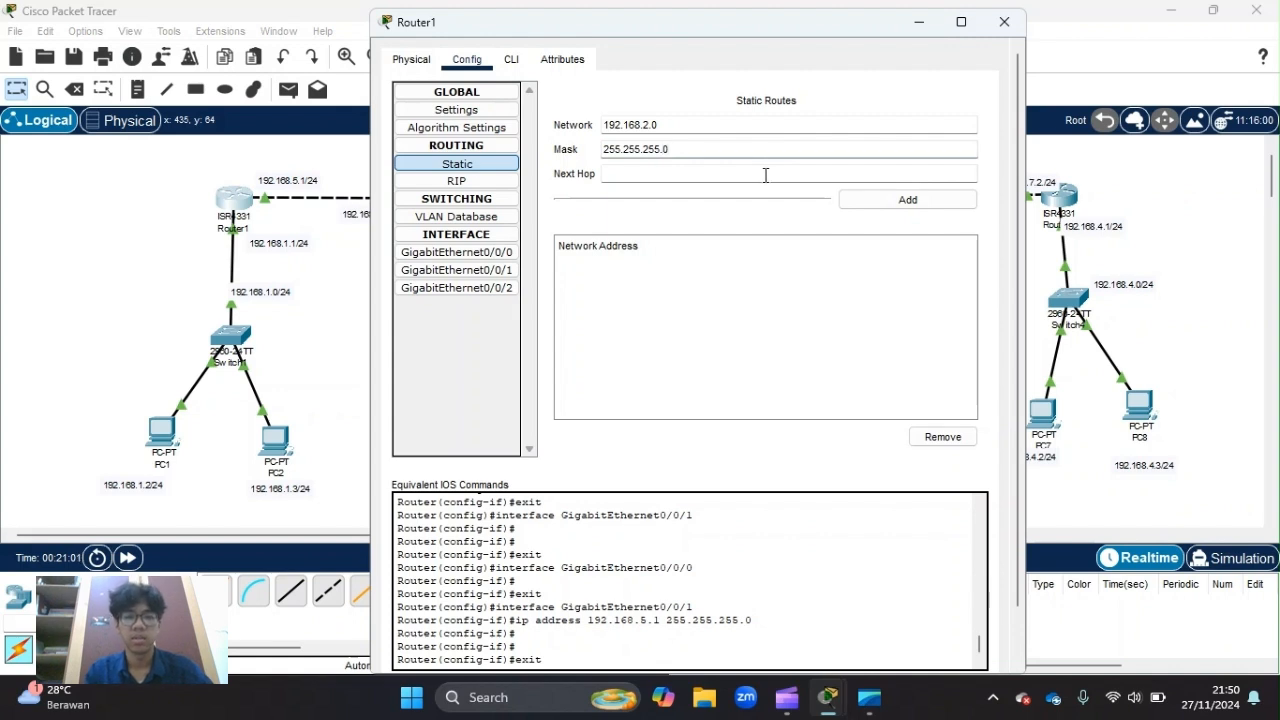
Set the route's next hop to 192.168.5.2 and add it to Router1's static routes
{"action": "left_click", "coordinate": [683, 174]}
{"action": "left_click_drag", "start_coordinate": [724, 22], "coordinate": [890, 80]}
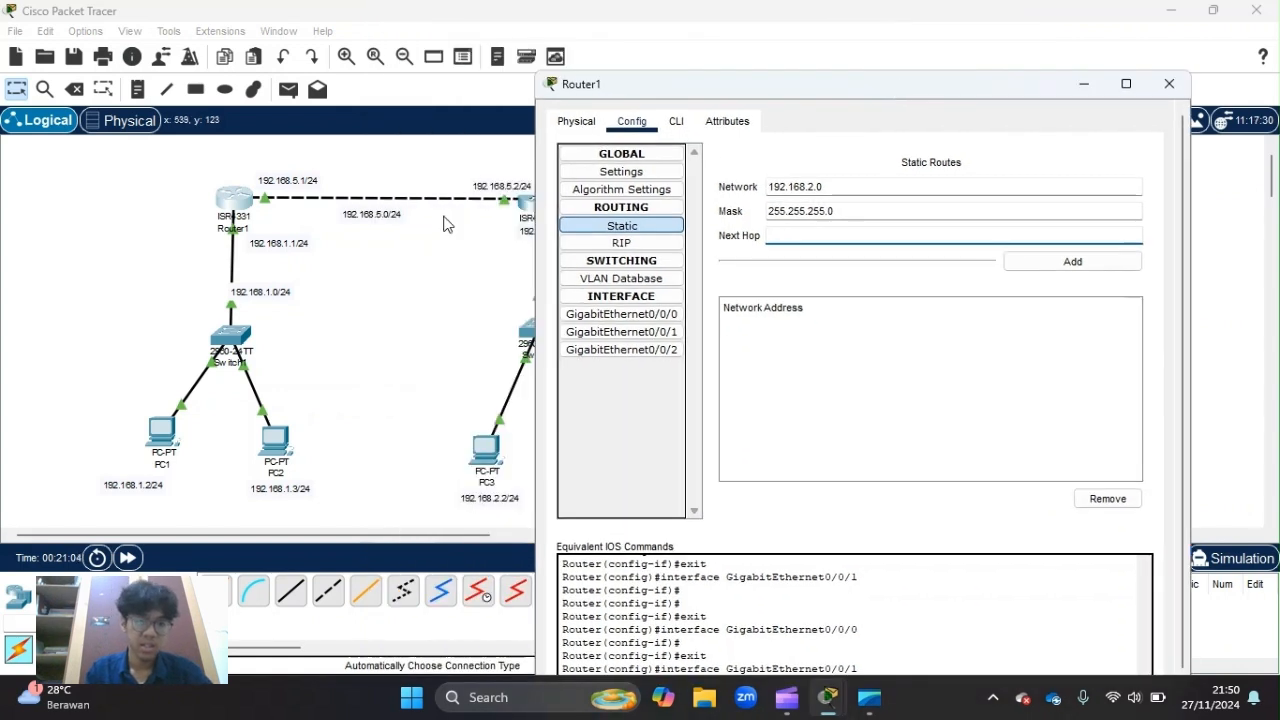
{"action": "type", "text": "192.1"}
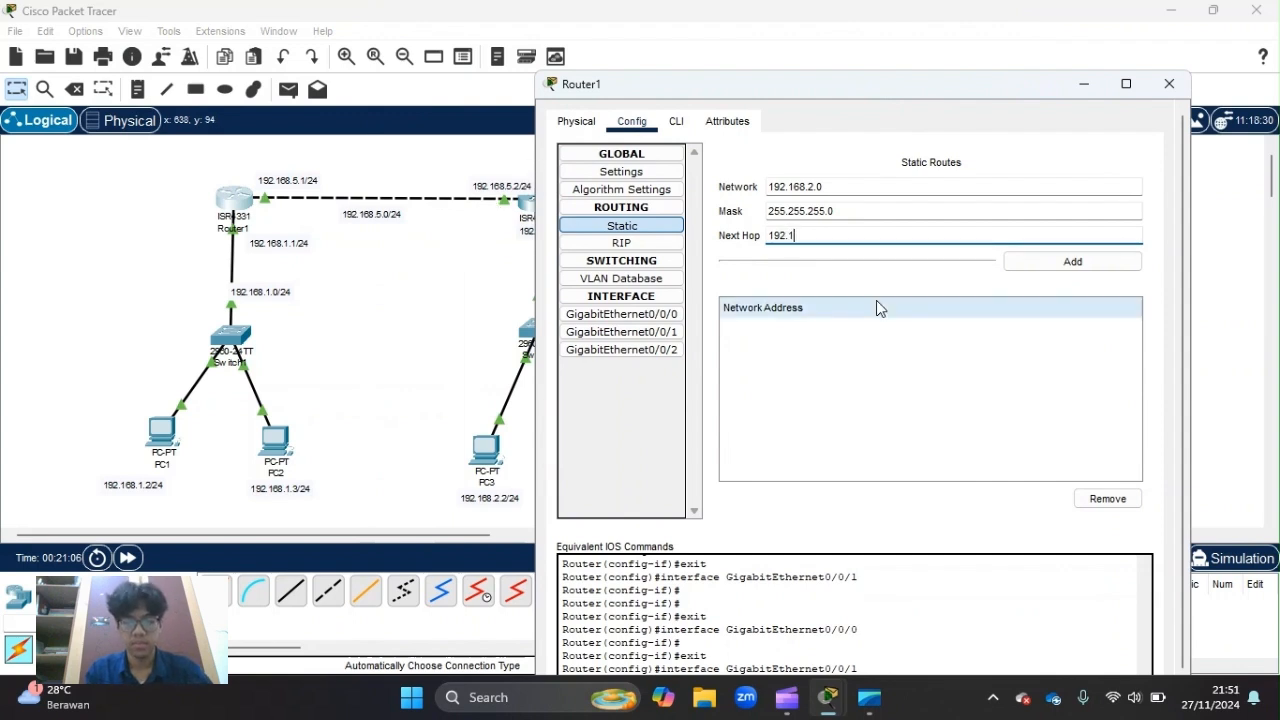
{"action": "type", "text": "68.52"}
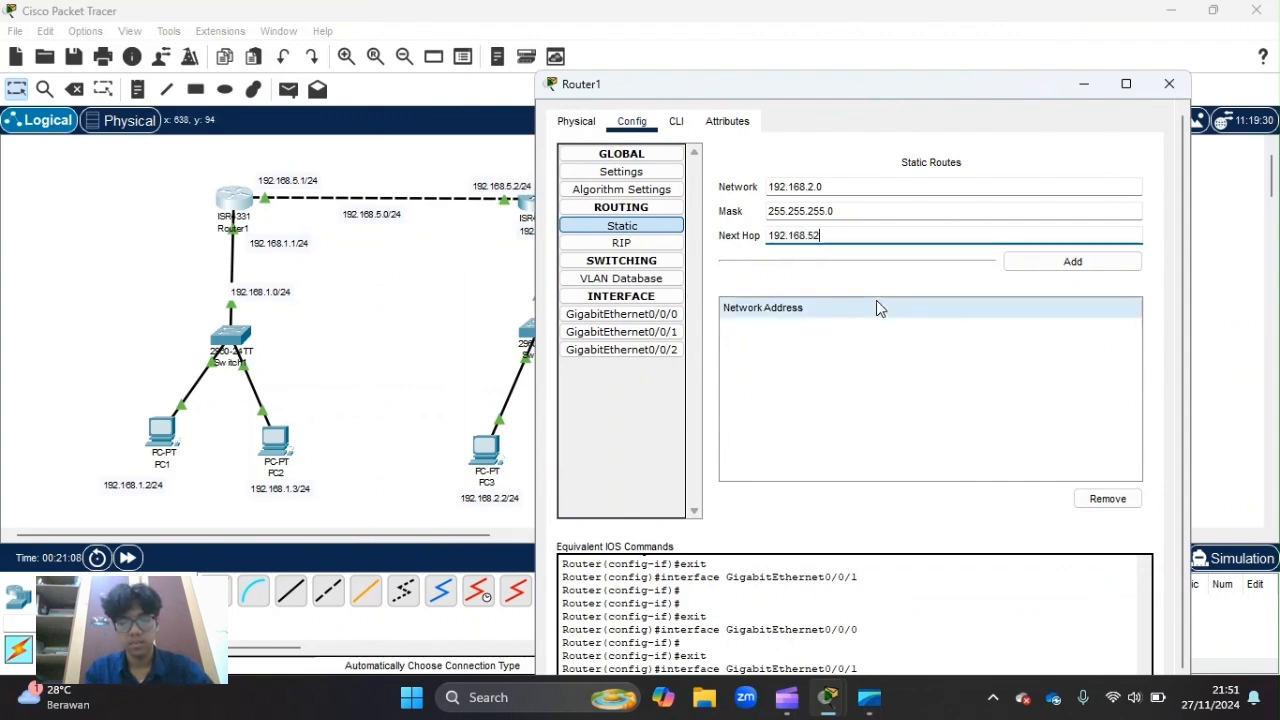
{"action": "key", "text": "BackSpace"}
{"action": "type", "text": ".2"}
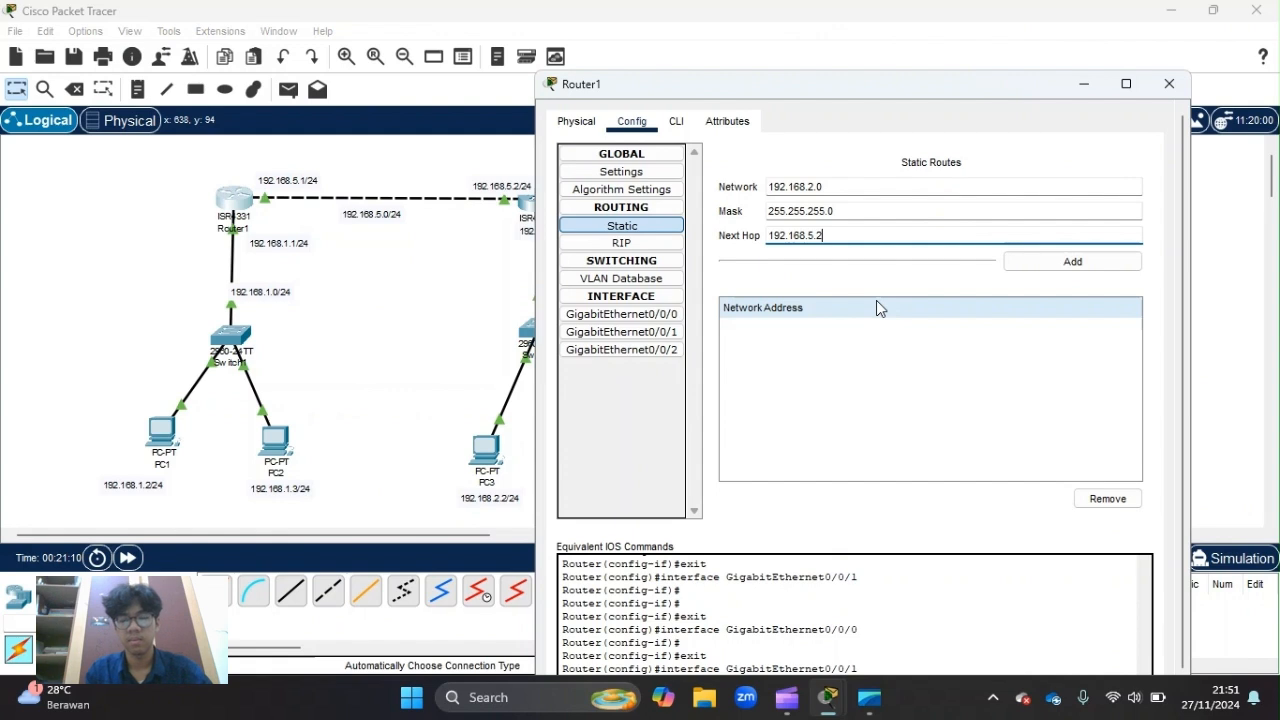
{"action": "left_click", "coordinate": [1066, 264]}
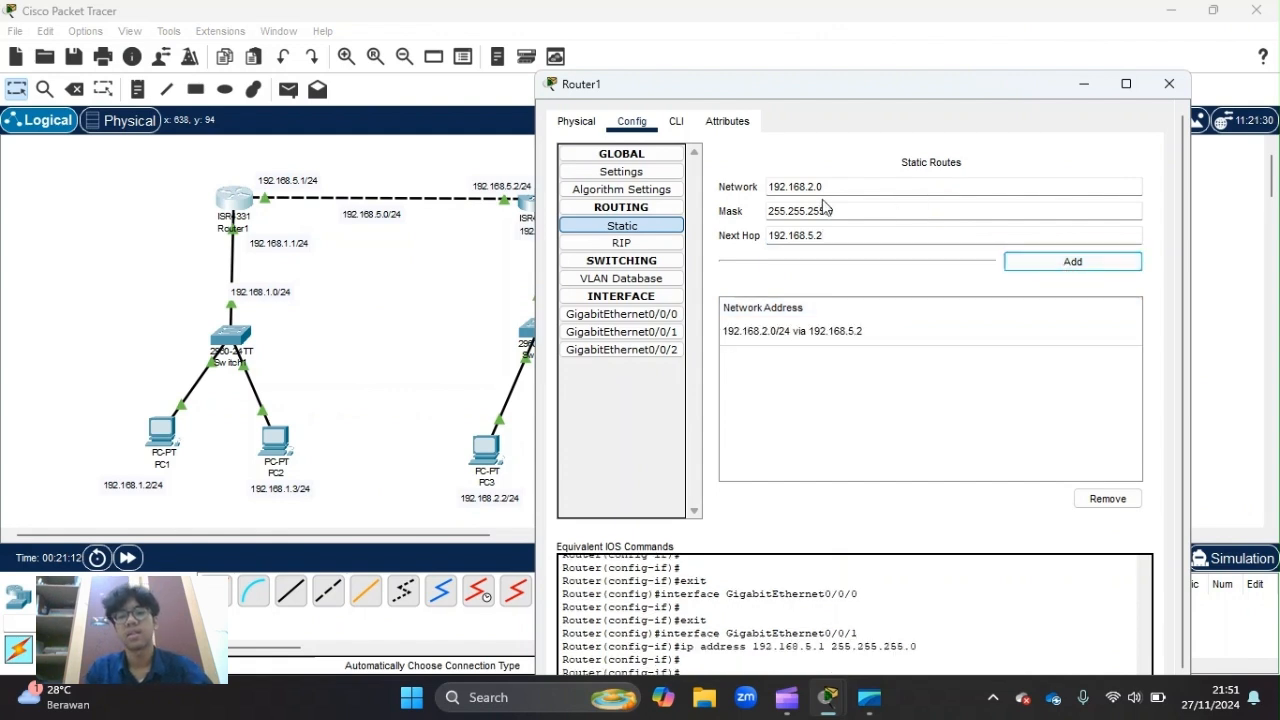
Add a second static route on Router1 for network 192.168.3.0, mask 255.255.255.0, via 192.168.5.2
{"action": "left_click", "coordinate": [818, 187]}
{"action": "key", "text": "BackSpace"}
{"action": "key", "text": "BackSpace"}
{"action": "type", "text": "3."}
{"action": "left_click", "coordinate": [1061, 261]}
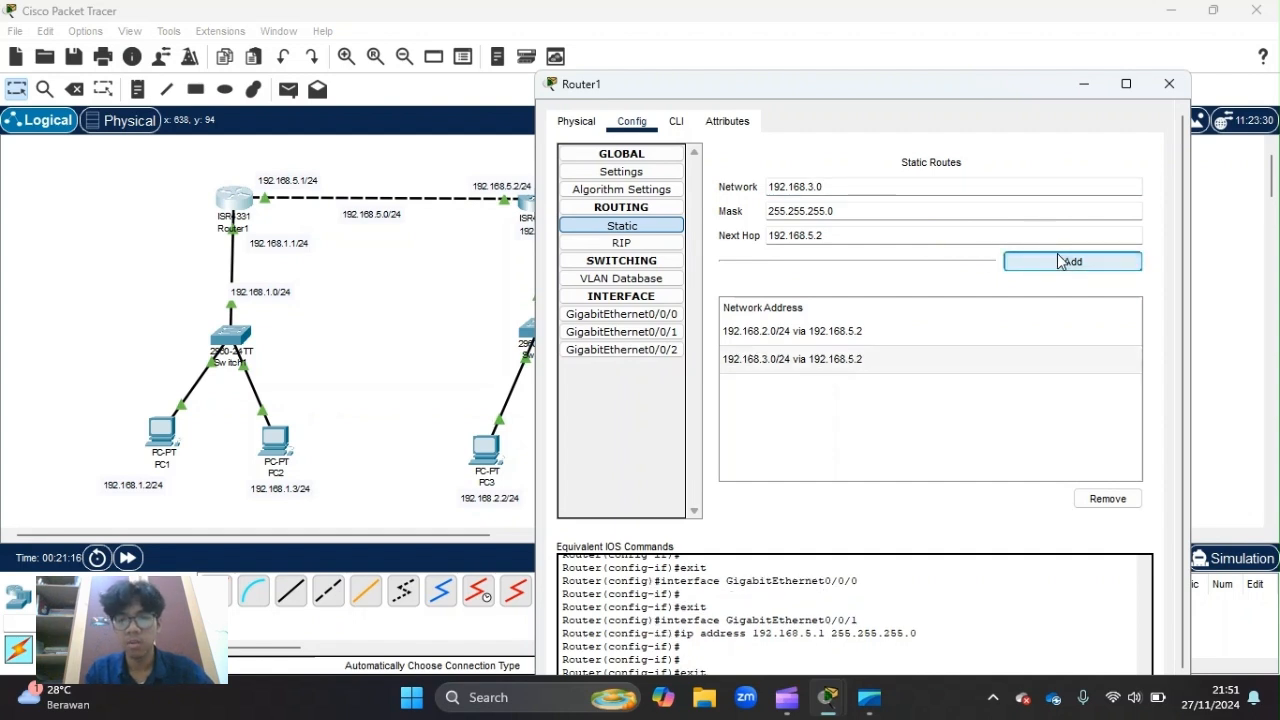
Add a static route on Router1 for network 192.168.4.0 with the same mask and next hop, and close the router's window
{"action": "left_click", "coordinate": [815, 188]}
{"action": "key", "text": "BackSpace"}
{"action": "type", "text": "4"}
{"action": "left_click", "coordinate": [1040, 272]}
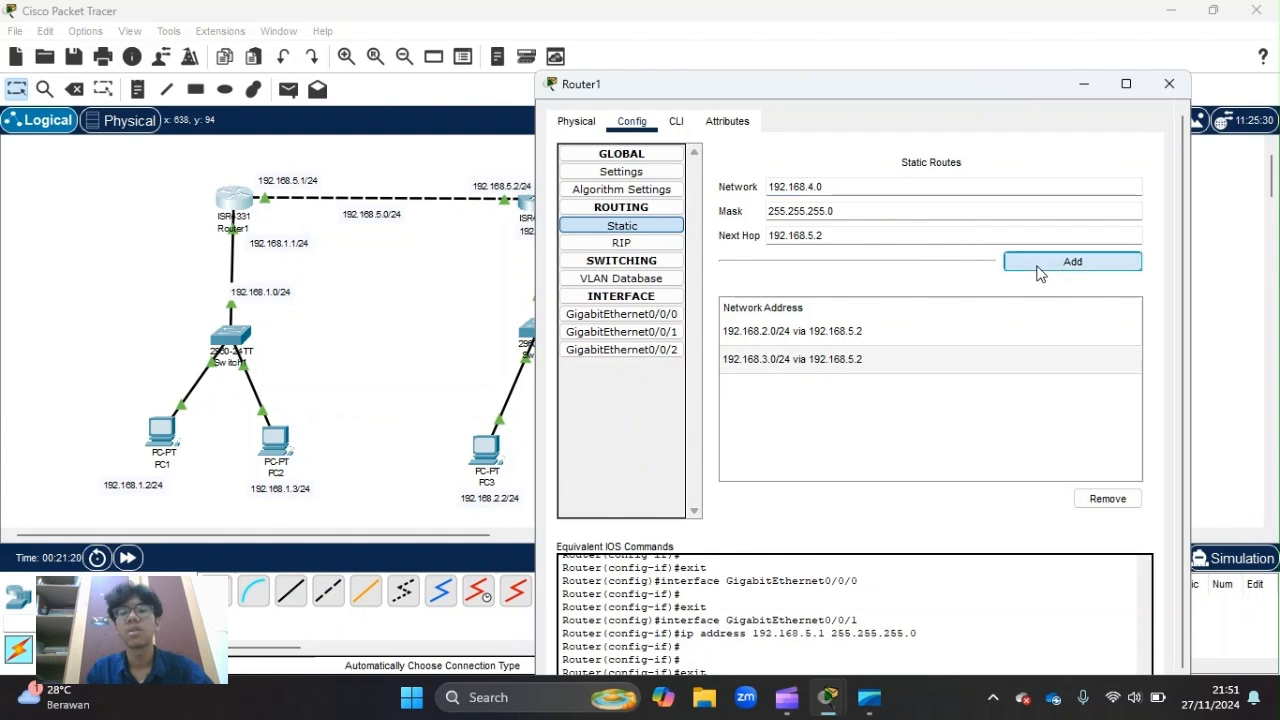
{"action": "left_click", "coordinate": [1184, 84]}
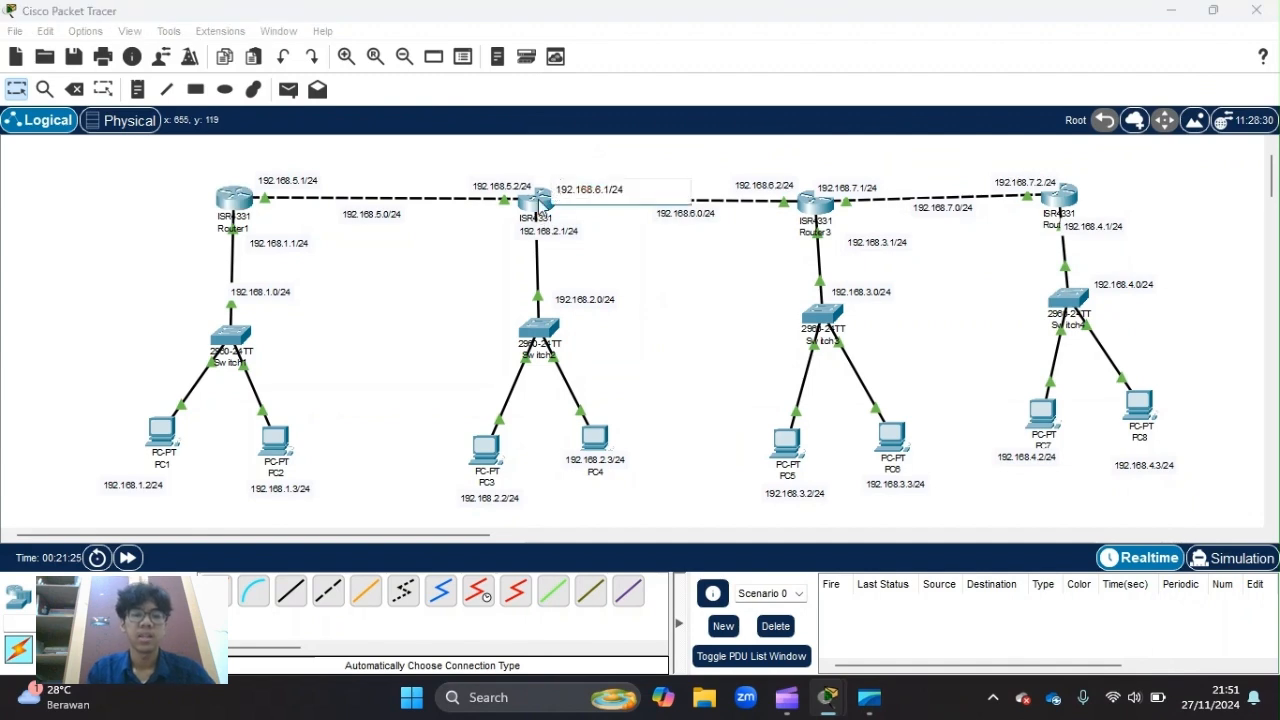
Start a static route on Router2 with 192.168.3.0 as the destination network
{"action": "left_click", "coordinate": [538, 201]}
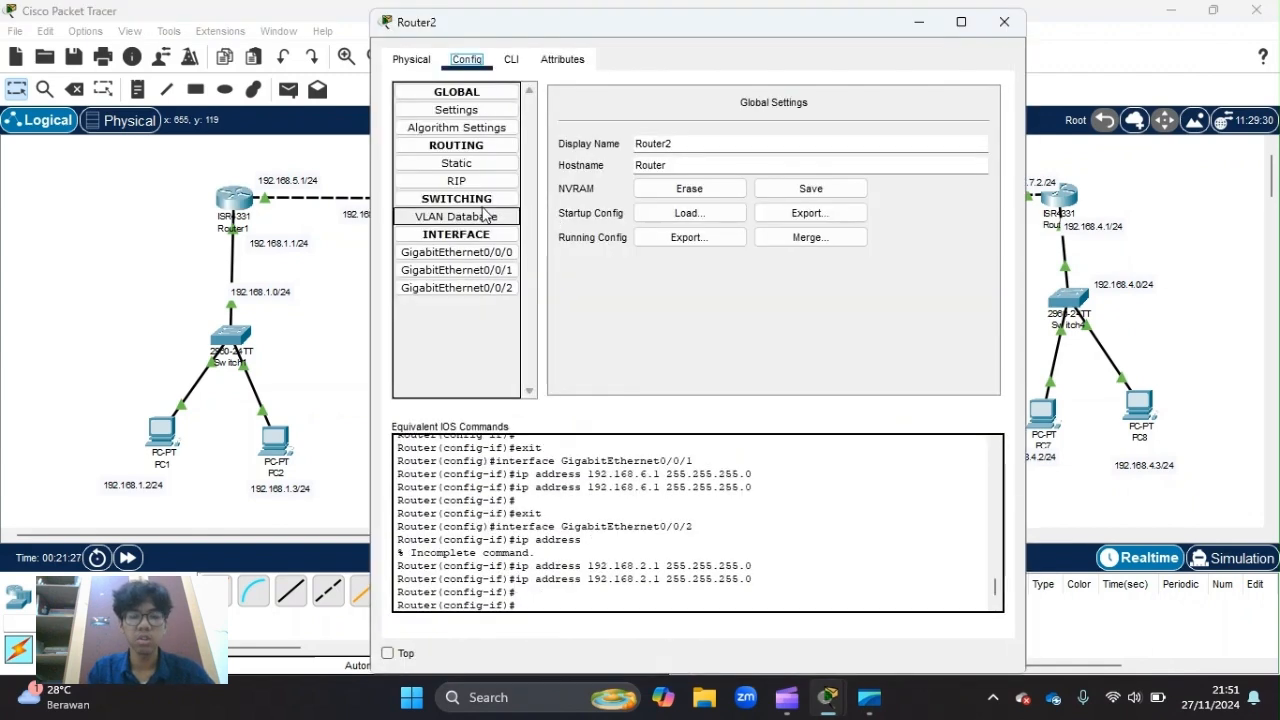
{"action": "left_click", "coordinate": [466, 166]}
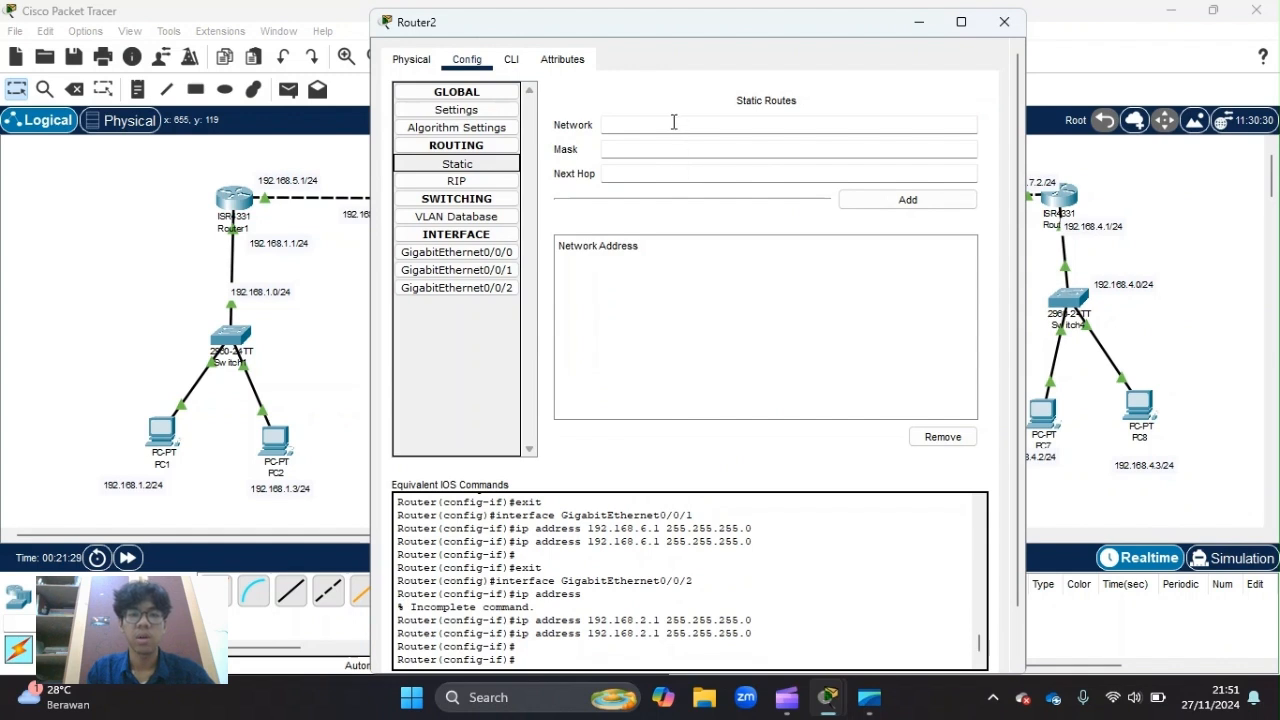
{"action": "left_click", "coordinate": [674, 122]}
{"action": "type", "text": "192."}
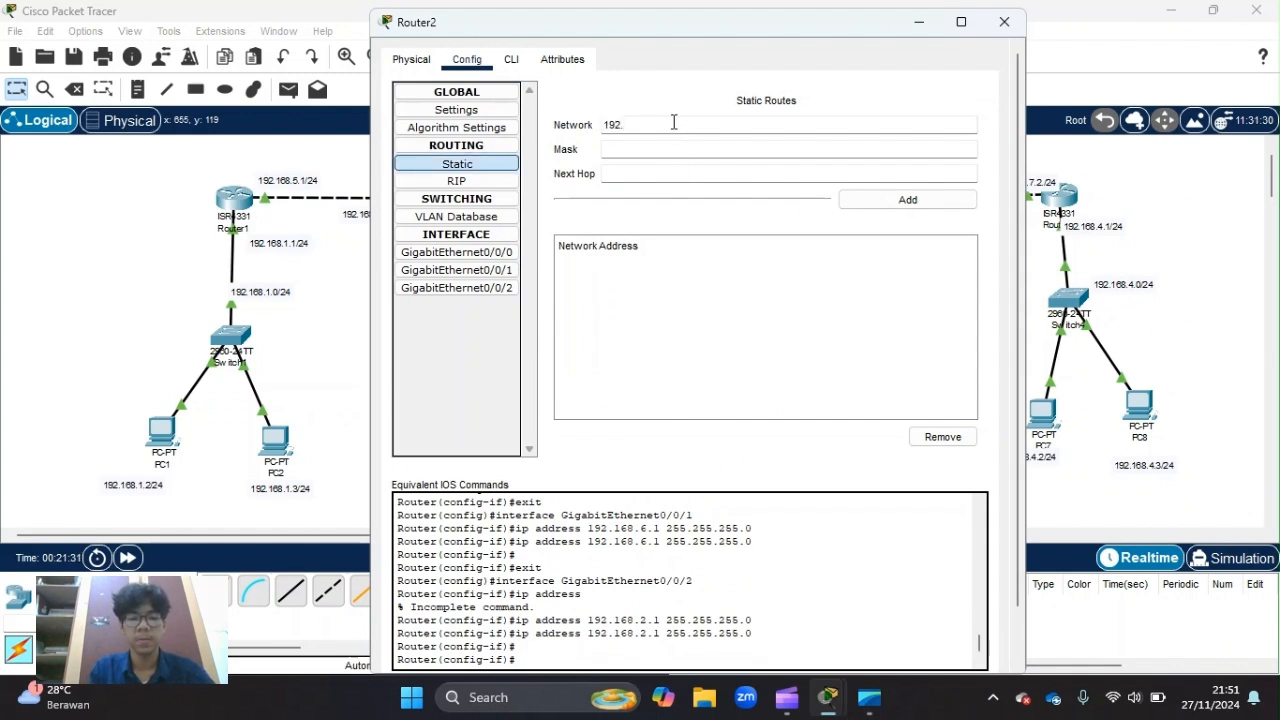
{"action": "key", "text": "BackSpace"}
{"action": "key", "text": "BackSpace"}
{"action": "key", "text": "BackSpace"}
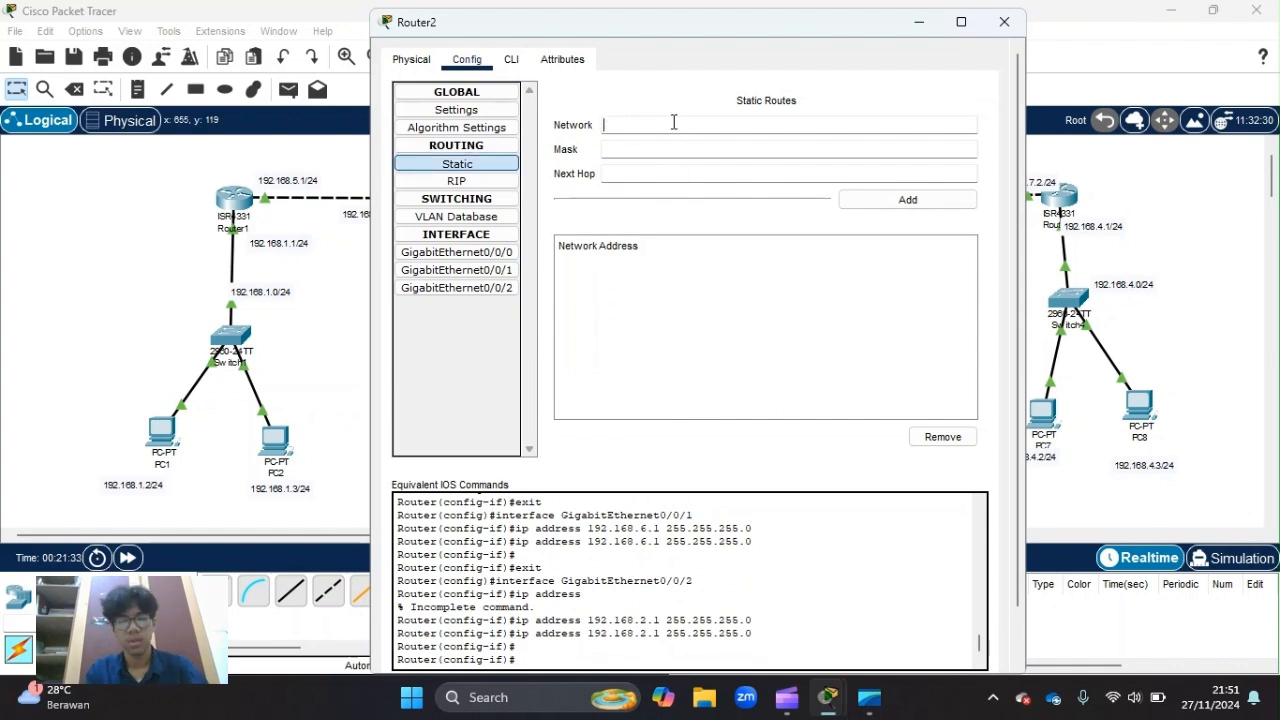
{"action": "type", "text": "192.168.4.1"}
{"action": "key", "text": "BackSpace"}
{"action": "key", "text": "BackSpace"}
{"action": "key", "text": "BackSpace"}
{"action": "type", "text": "3.1"}
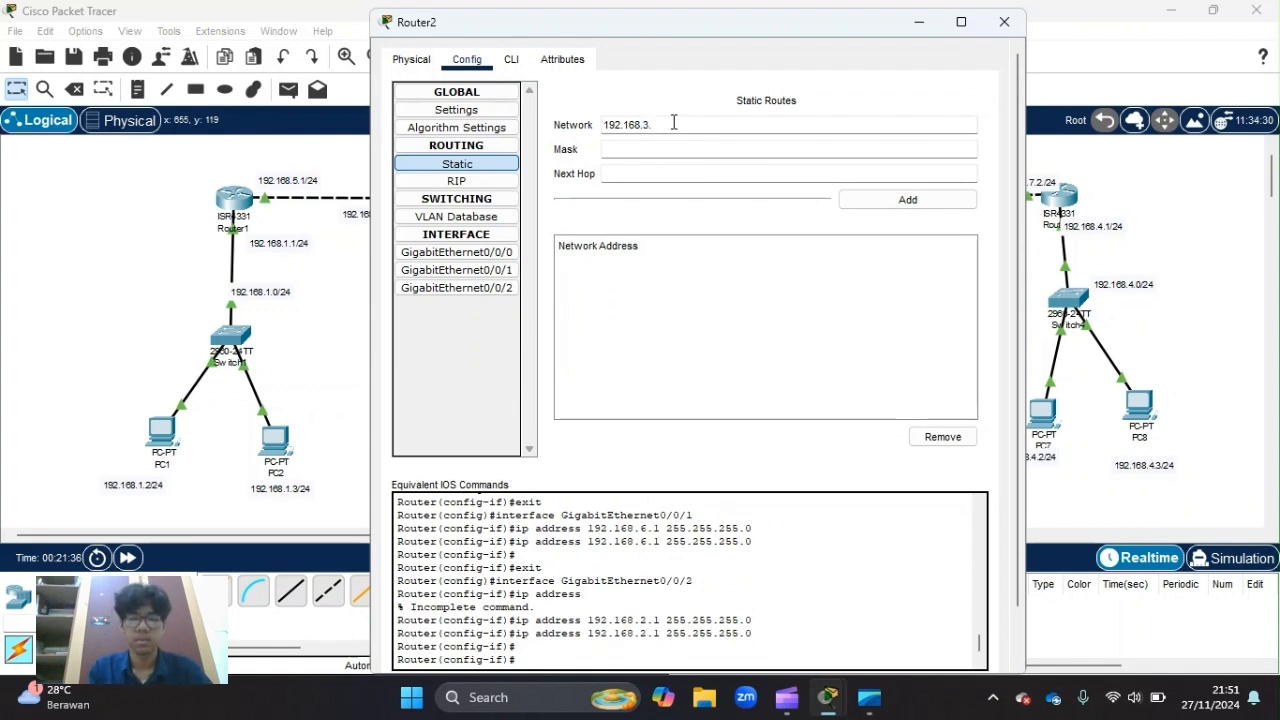
Set the mask of Router2's static route to 255.255.255.0
{"action": "left_click", "coordinate": [678, 148]}
{"action": "type", "text": "2"}
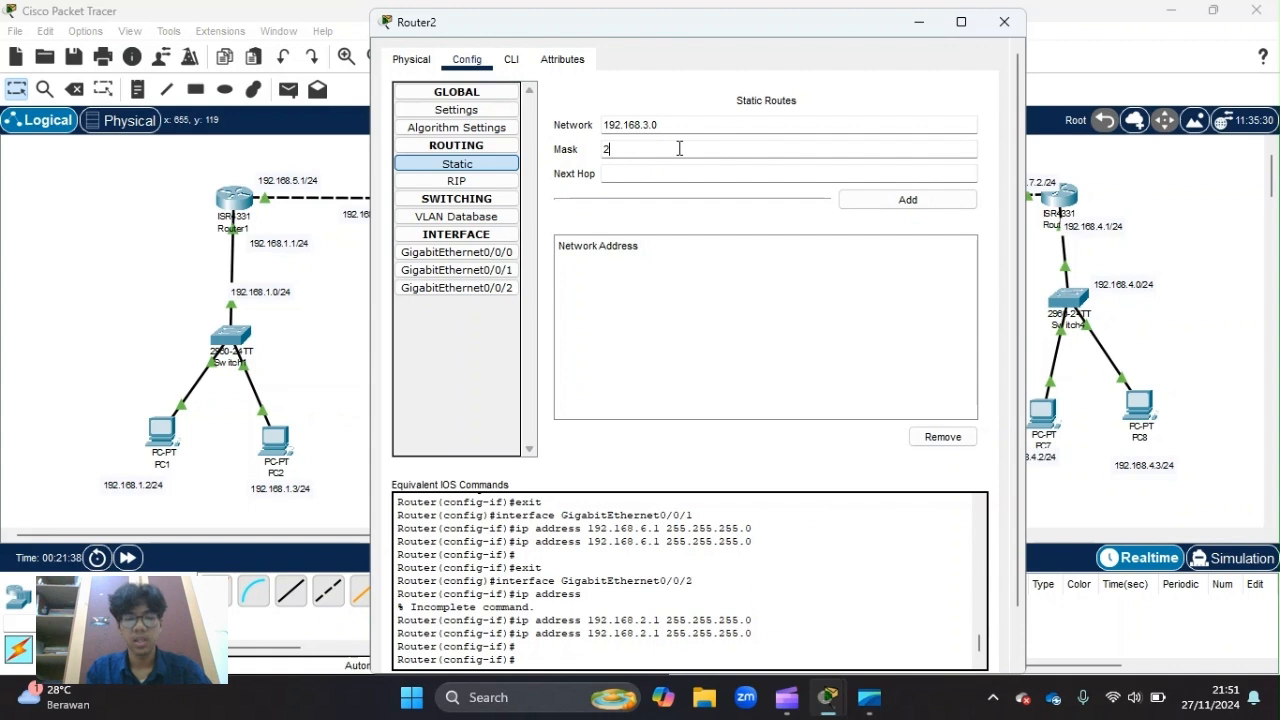
{"action": "type", "text": "55.255.2"}
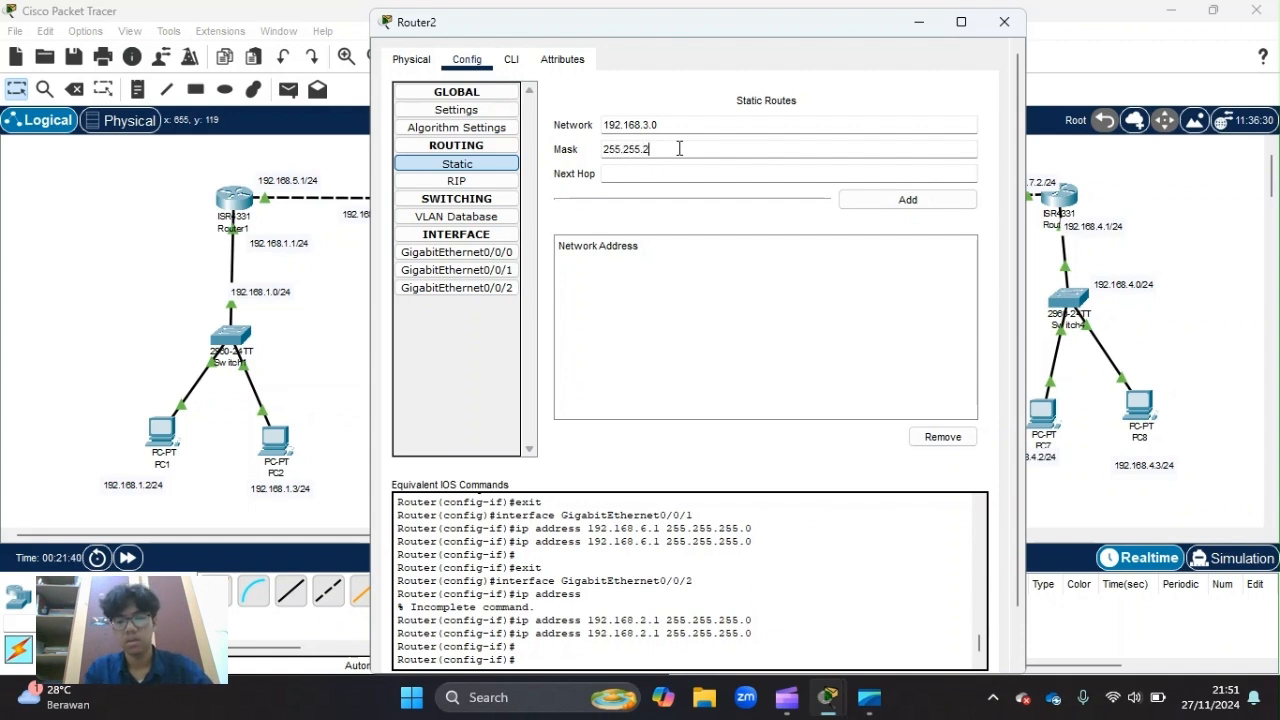
{"action": "type", "text": "55.0"}
Set the next hop of Router2's route to 192.168.3.0 to 192.168.6.2 and add the route
{"action": "left_click", "coordinate": [669, 174]}
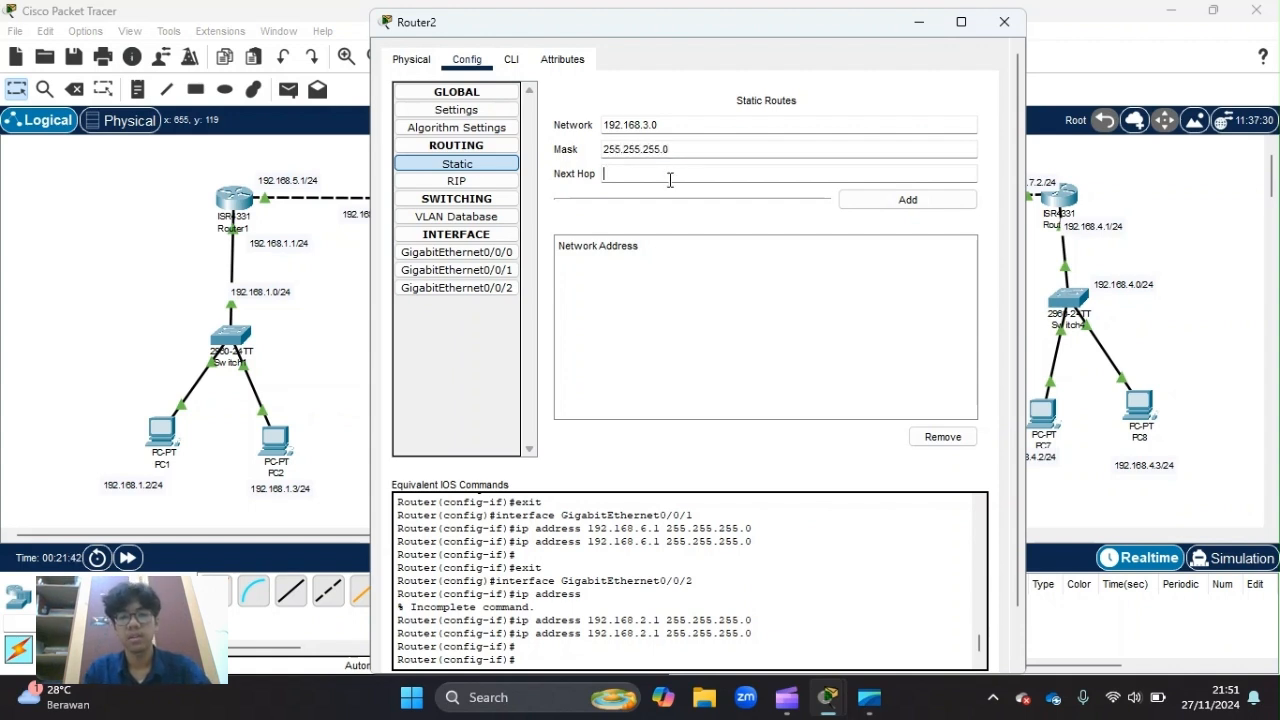
{"action": "left_click_drag", "start_coordinate": [737, 35], "coordinate": [1030, 292]}
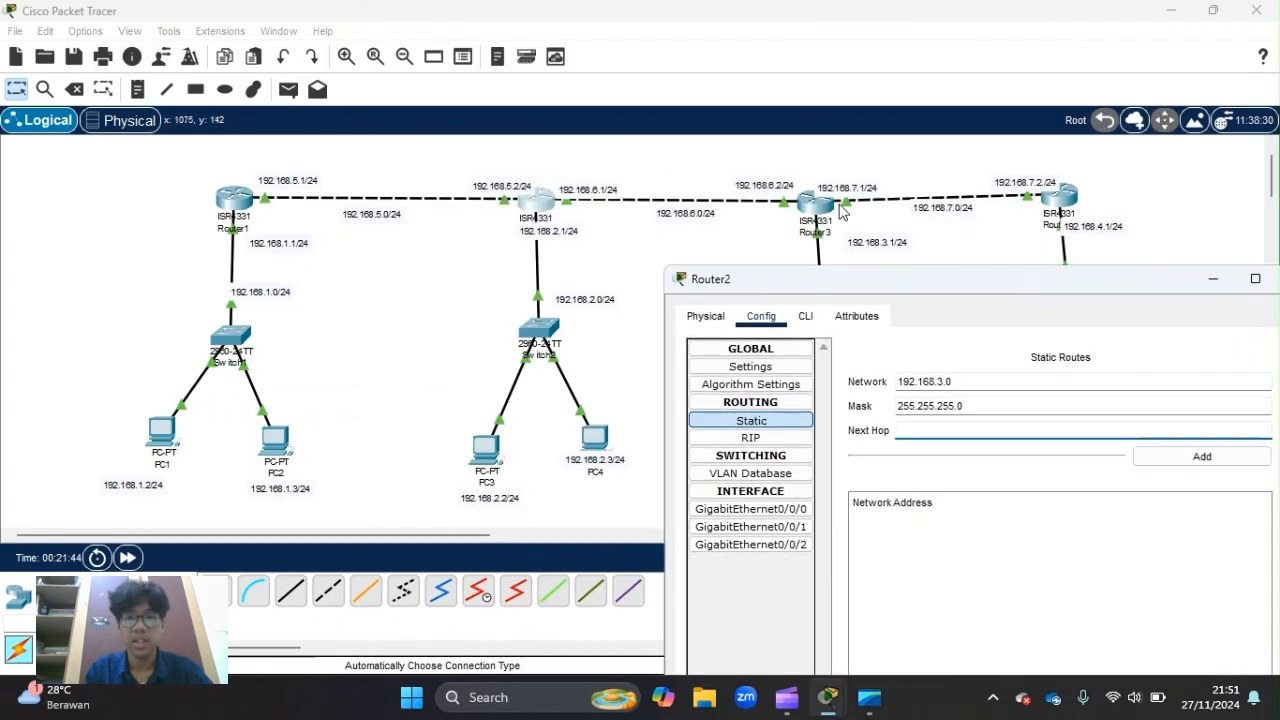
{"action": "type", "text": "192.1"}
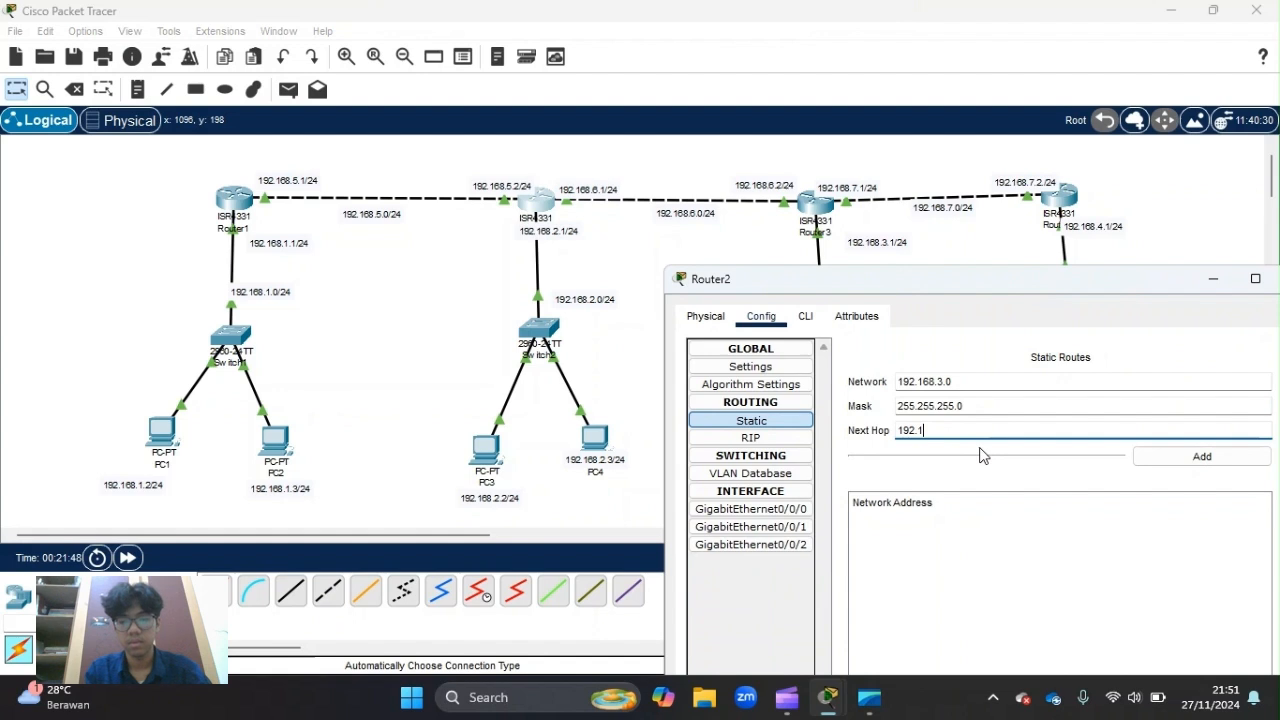
{"action": "type", "text": "68.6.2"}
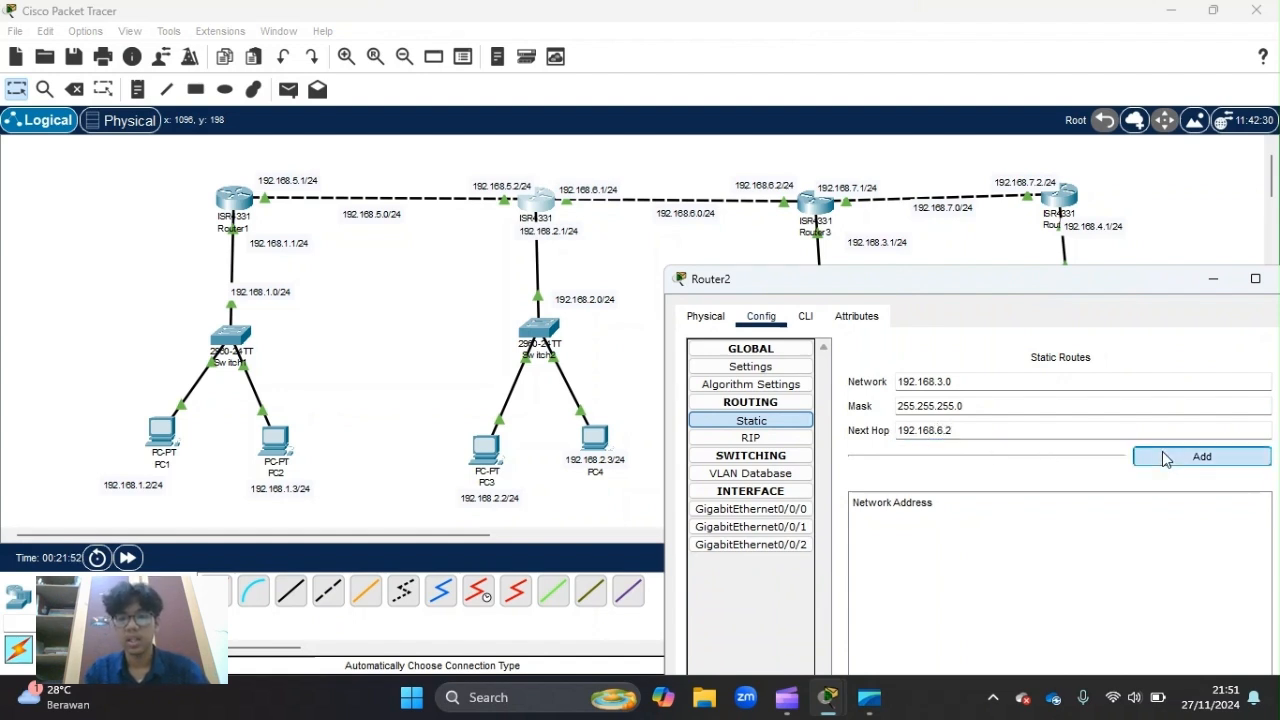
{"action": "left_click", "coordinate": [1163, 455]}
Add a static route on Router2 for network 192.168.4.0 with mask 255.255.255.0 via 192.168.6.2
{"action": "left_click", "coordinate": [949, 430]}
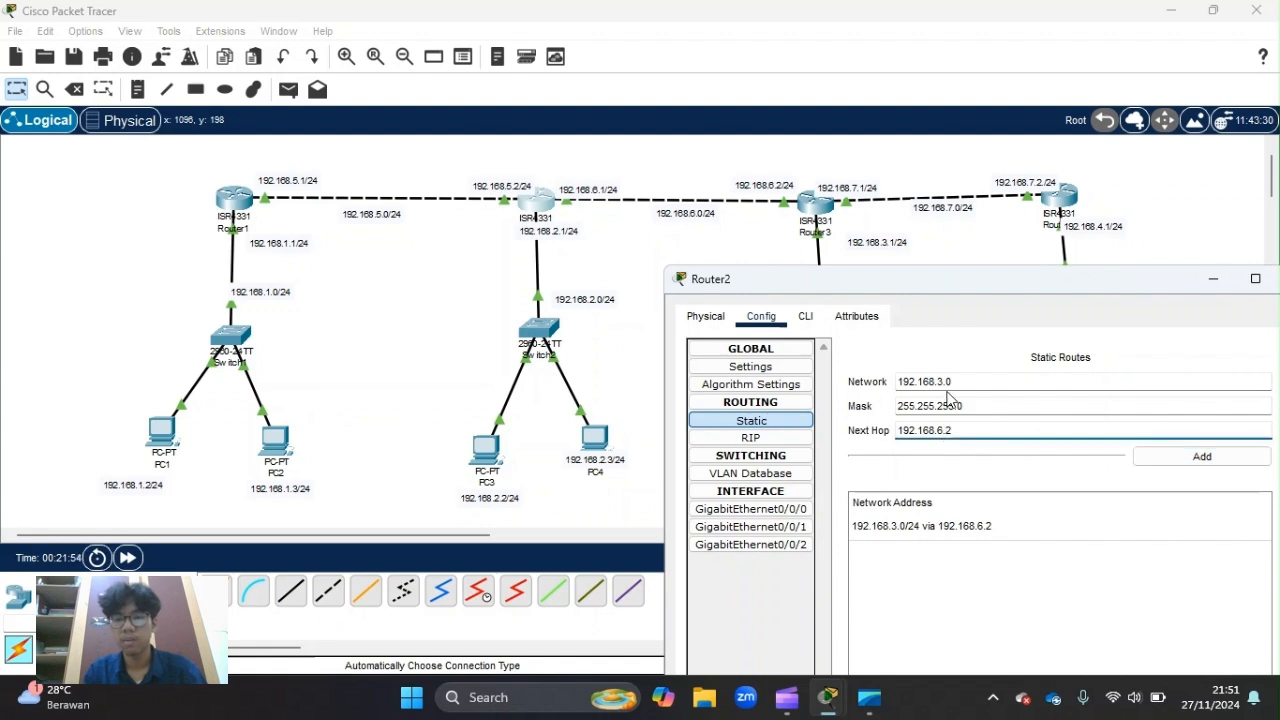
{"action": "left_click", "coordinate": [940, 384]}
{"action": "key", "text": "BackSpace"}
{"action": "type", "text": "4"}
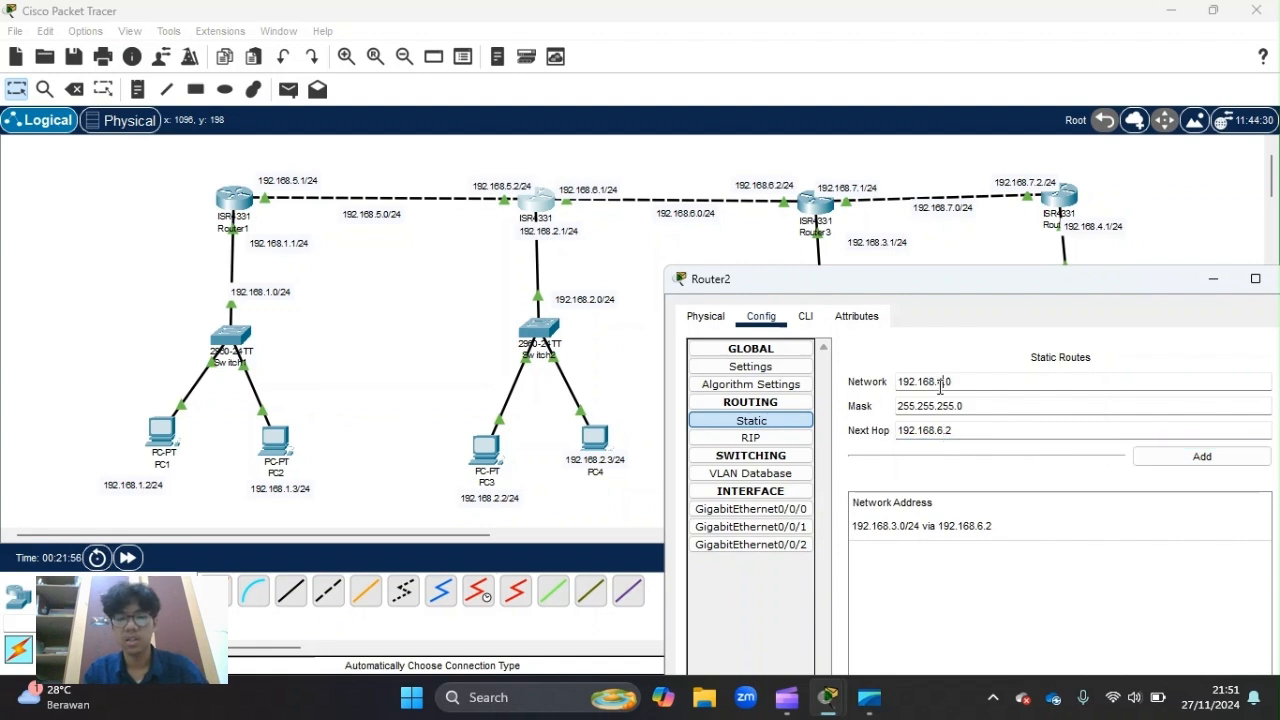
{"action": "left_click", "coordinate": [1200, 457]}
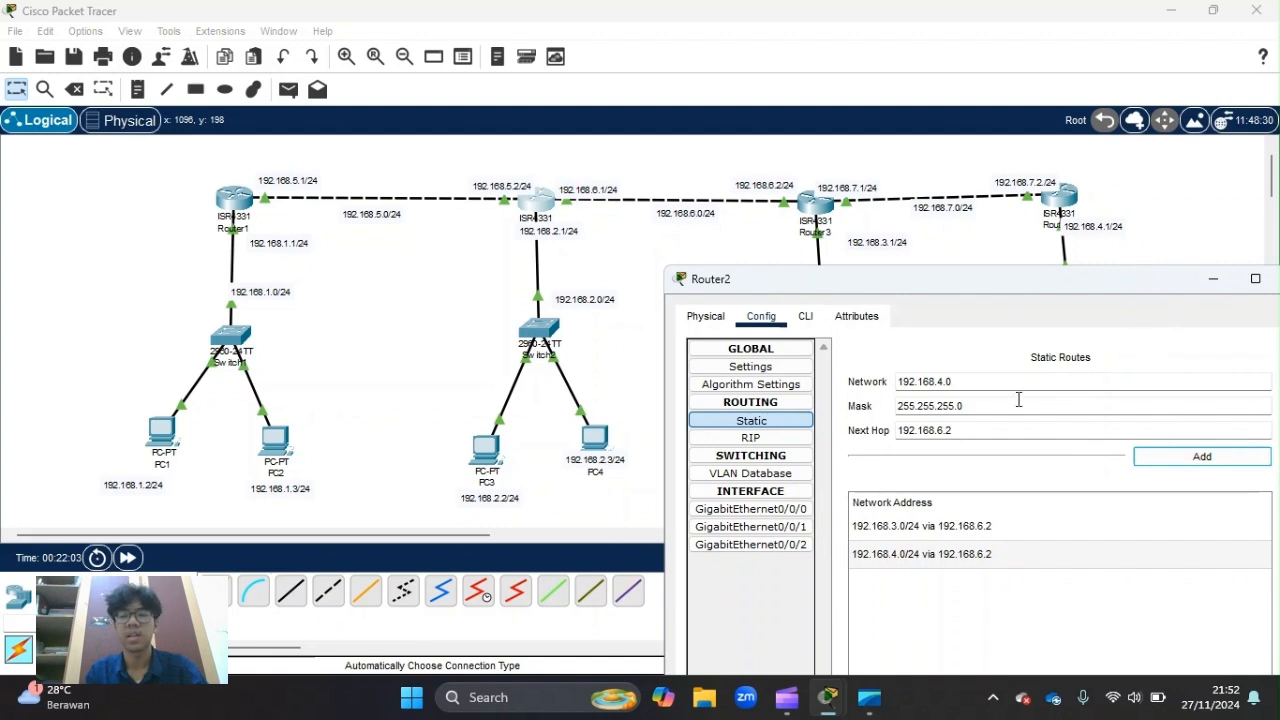
Add a static route on Router2 for network 192.168.1.0, mask 255.255.255.0, via 192.168.5.1, and close the router's window
{"action": "left_click", "coordinate": [944, 382]}
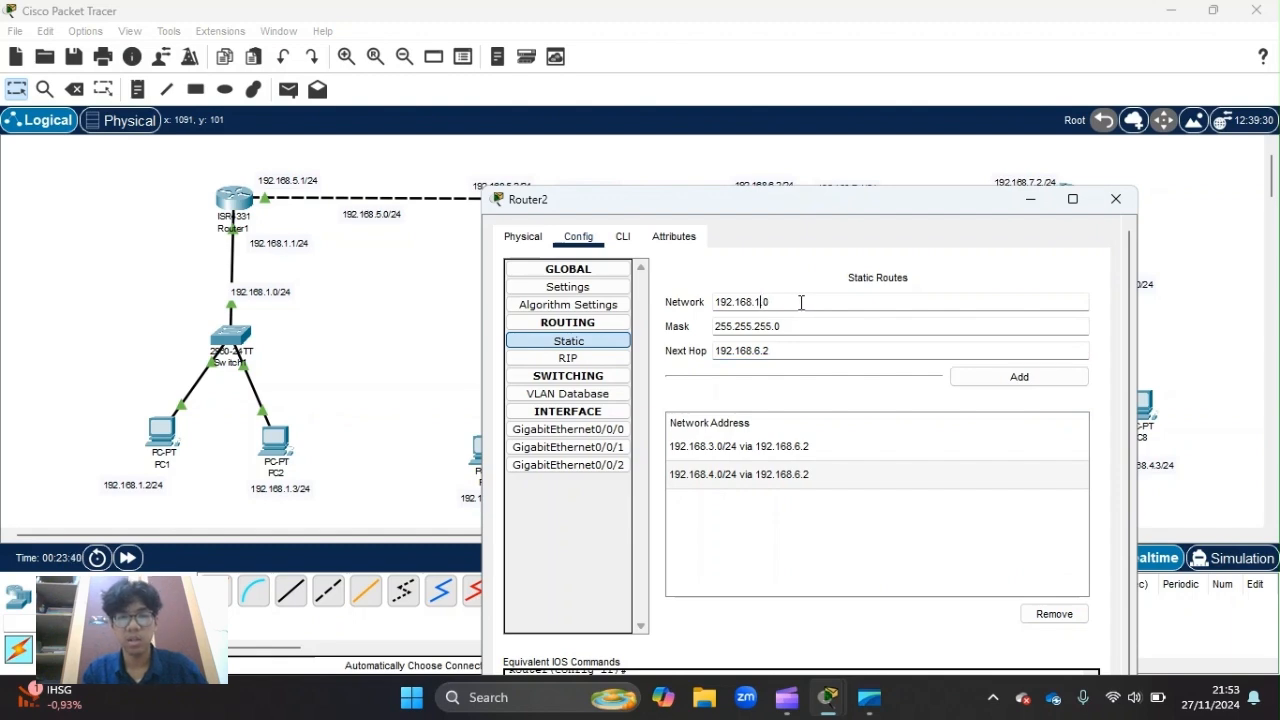
{"action": "left_click_drag", "start_coordinate": [810, 204], "coordinate": [867, 249]}
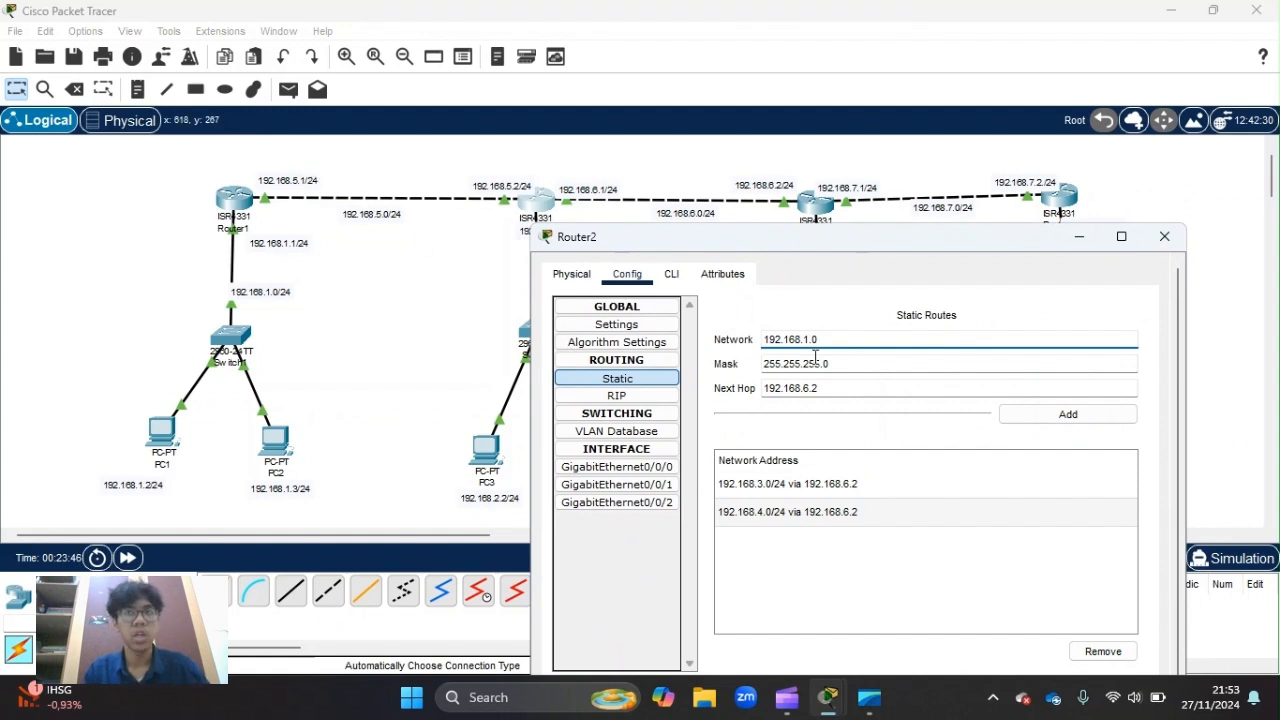
{"action": "left_click", "coordinate": [841, 386]}
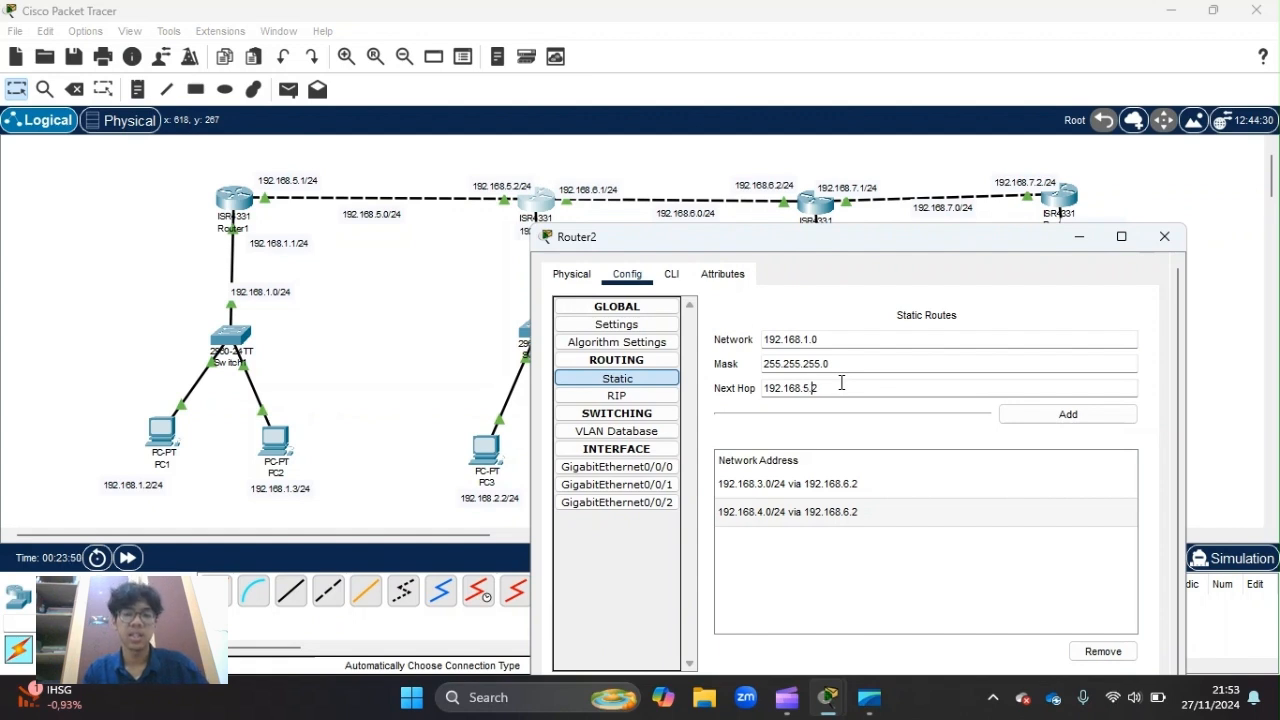
{"action": "left_click", "coordinate": [1102, 415]}
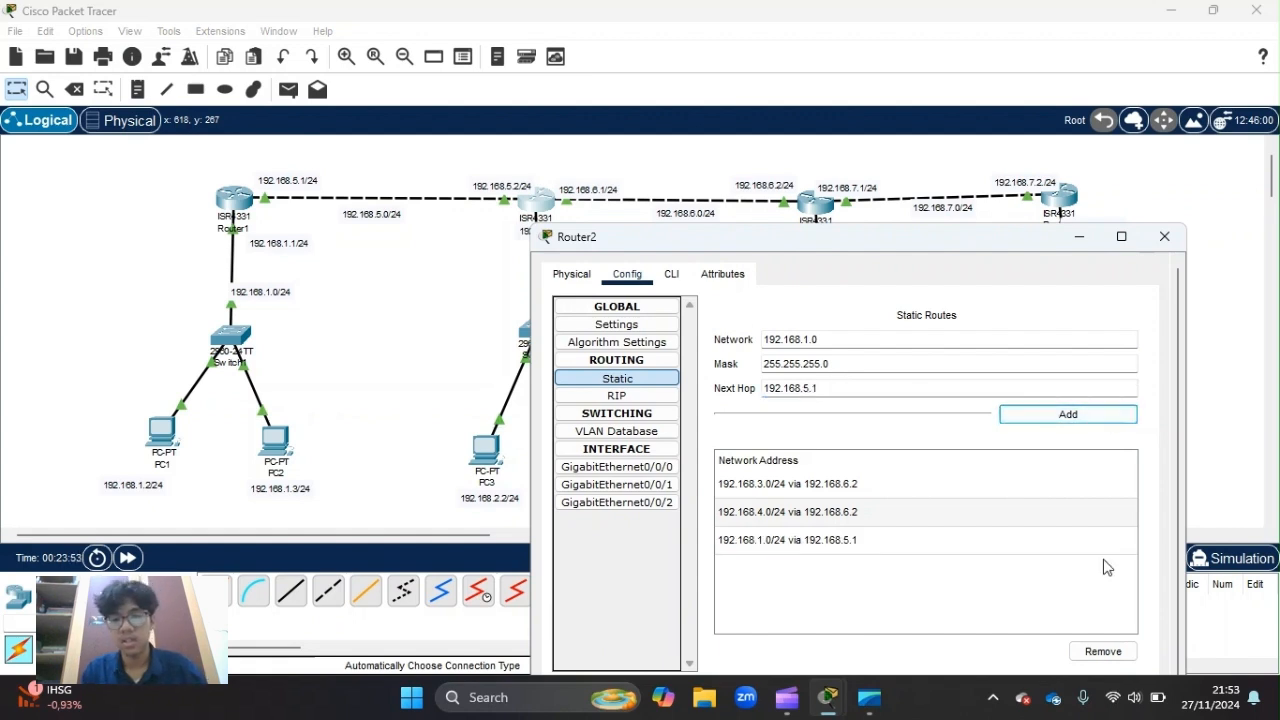
{"action": "left_click", "coordinate": [1163, 237]}
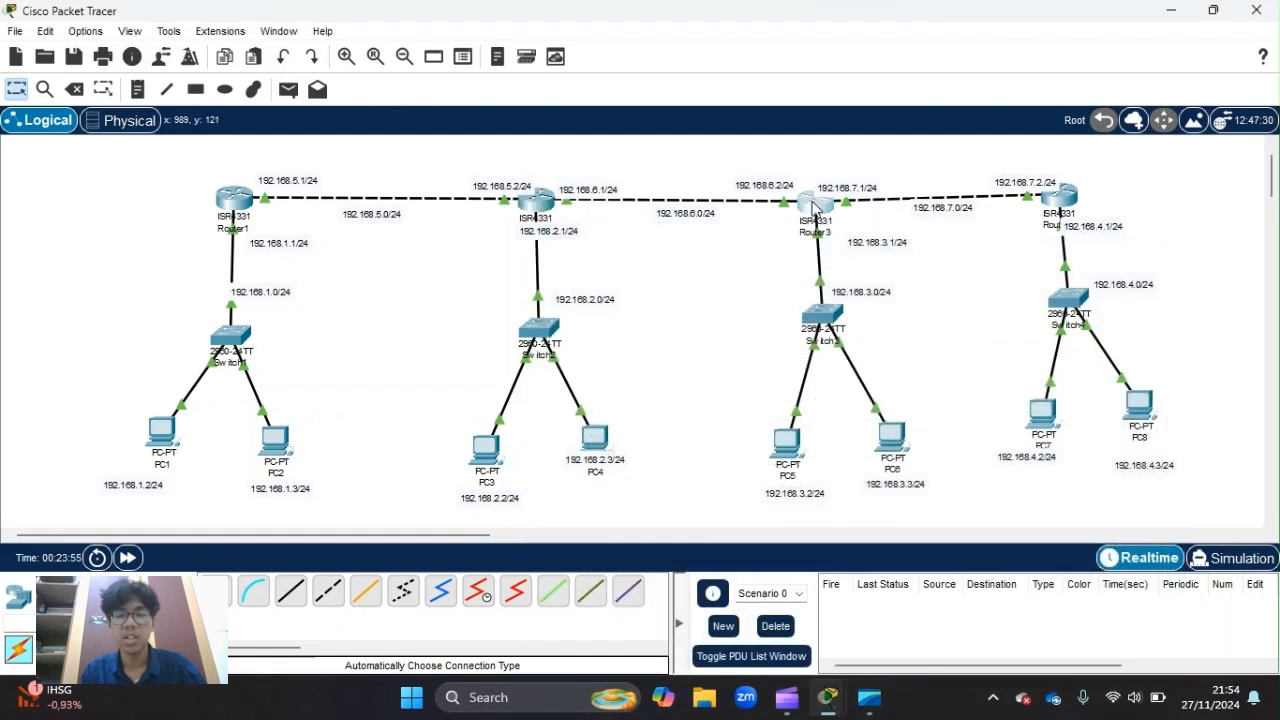
Start a static route on Router3 with destination network 192.168.4.0 and mask 255.255.255.0
{"action": "left_click", "coordinate": [815, 207]}
{"action": "left_click", "coordinate": [507, 165]}
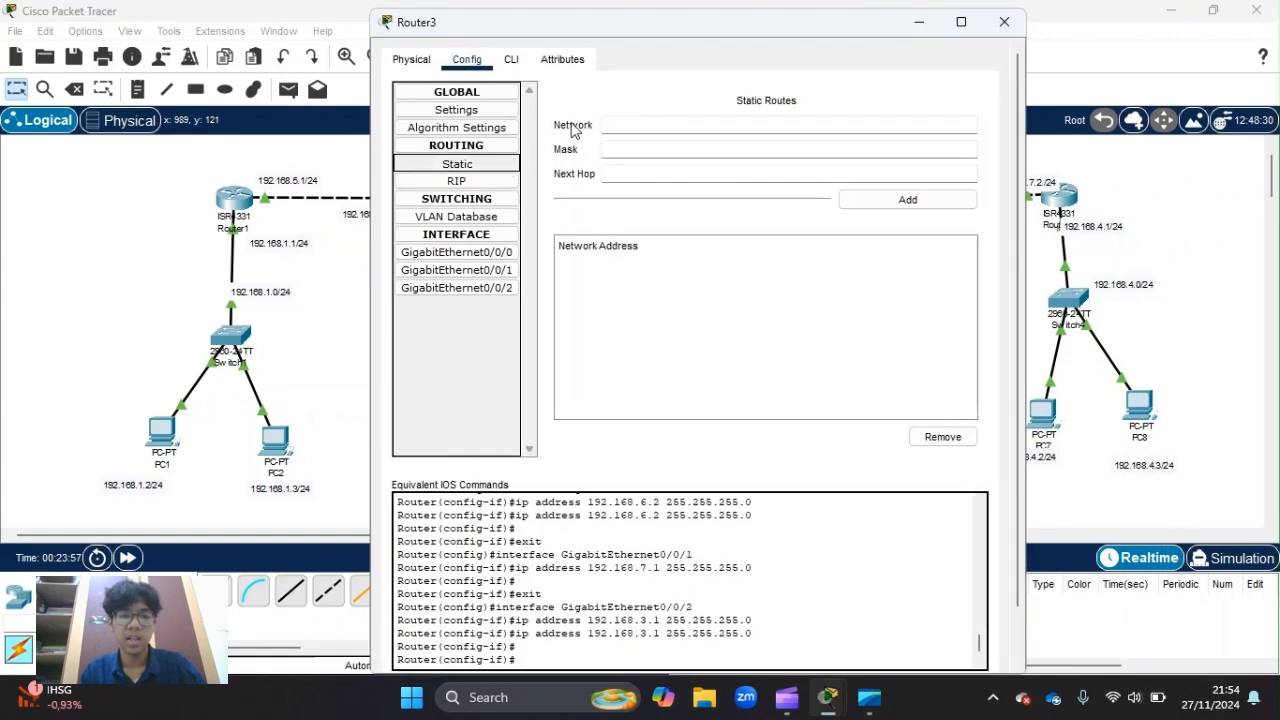
{"action": "left_click", "coordinate": [671, 128]}
{"action": "type", "text": "19"}
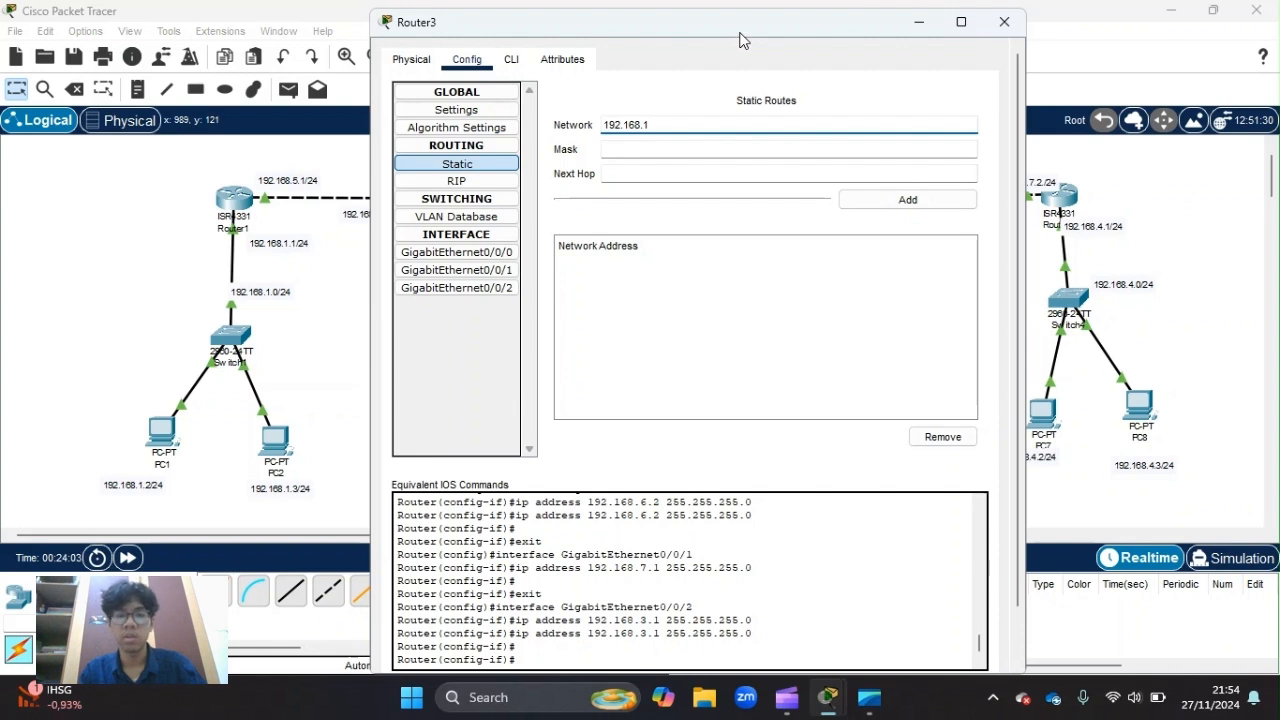
{"action": "type", "text": "2.168.4.0"}
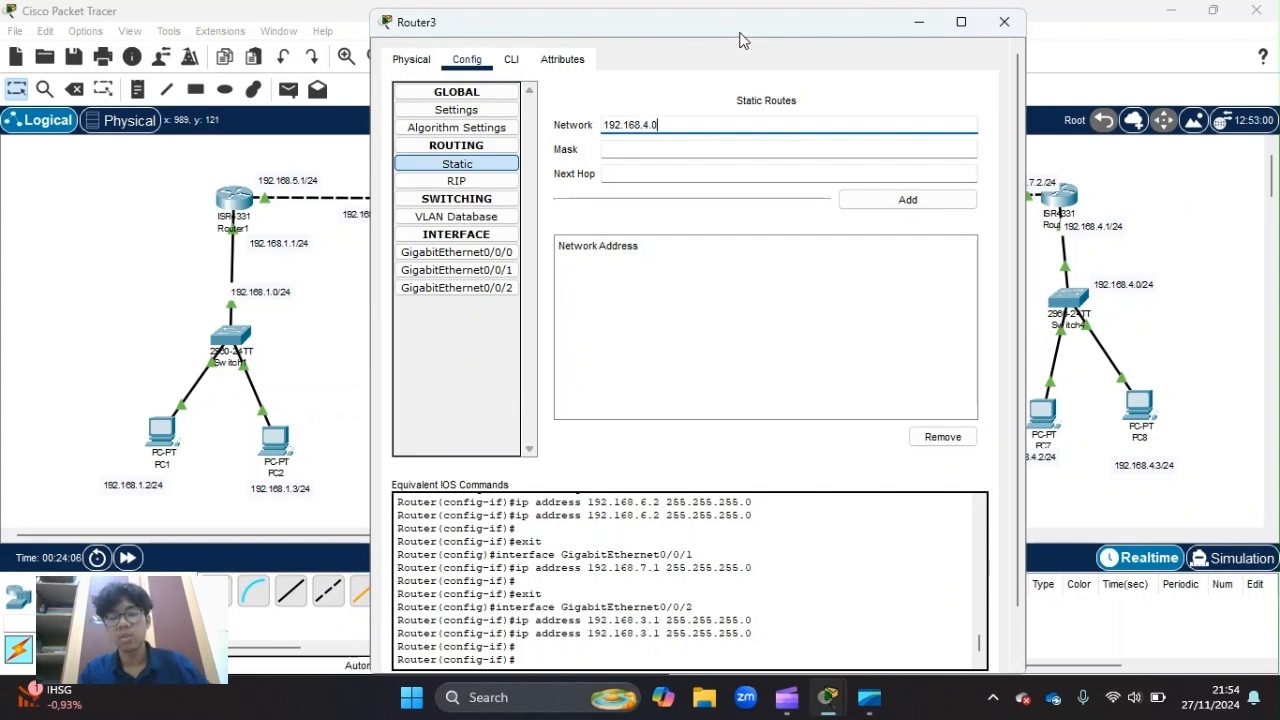
{"action": "left_click", "coordinate": [734, 156]}
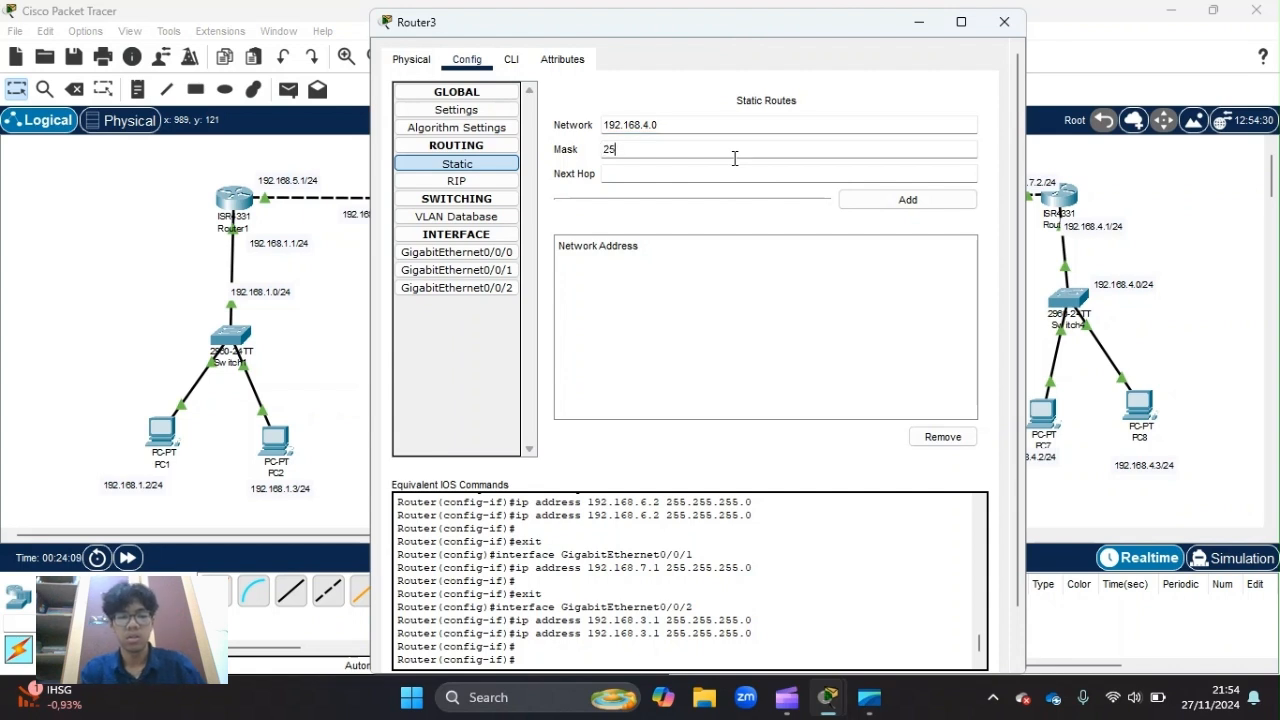
{"action": "type", "text": "255.255.0"}
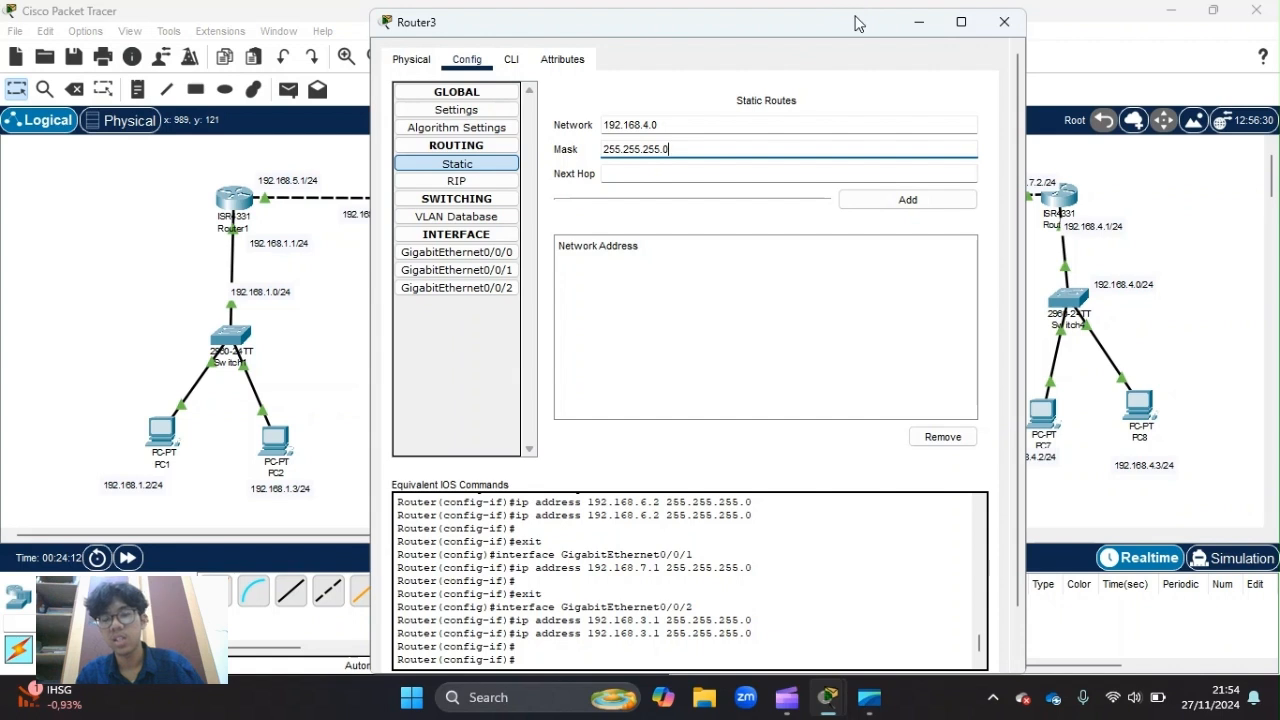
Set the next hop of Router3's route to 192.168.4.0 to 192.168.7.2 and add the route
{"action": "left_click_drag", "start_coordinate": [858, 22], "coordinate": [755, 69]}
{"action": "left_click", "coordinate": [540, 224]}
{"action": "type", "text": "10"}
{"action": "key", "text": "BackSpace"}
{"action": "type", "text": "92.168.7.2"}
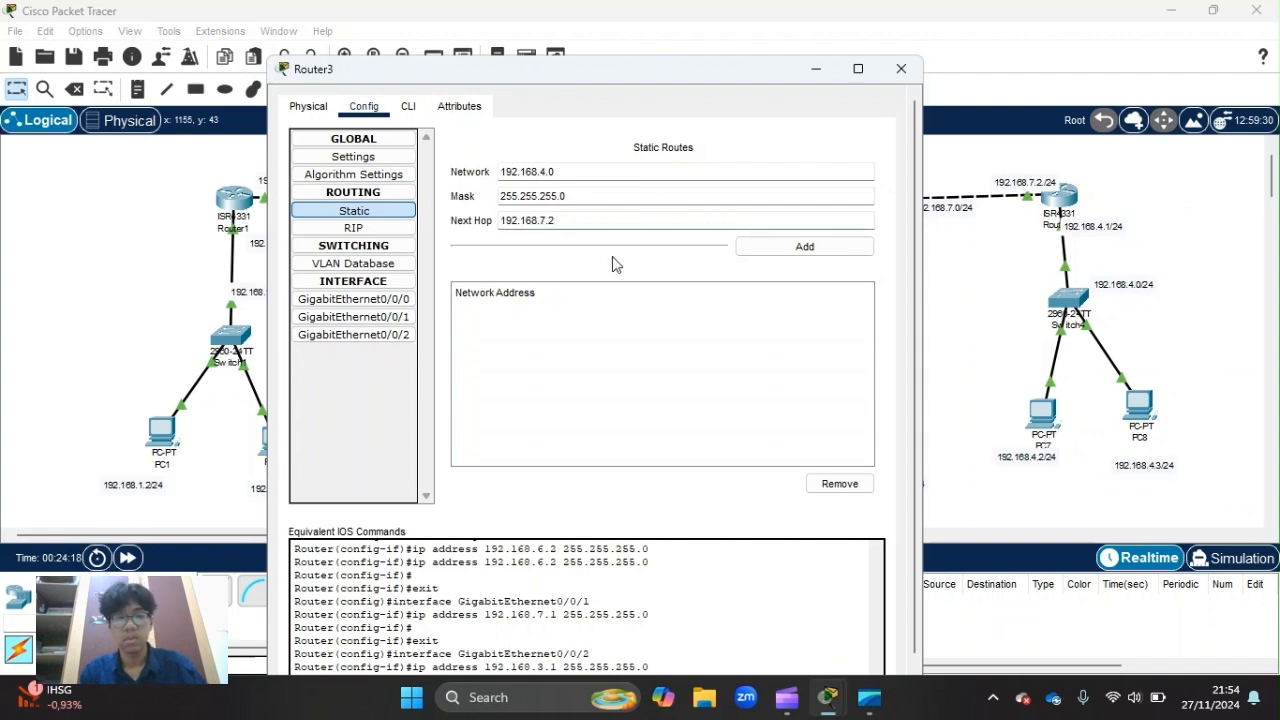
{"action": "left_click", "coordinate": [770, 246]}
Add a static route on Router3 for network 192.168.2.0, mask 255.255.255.0, via 192.168.6.1
{"action": "left_click", "coordinate": [548, 174]}
{"action": "key", "text": "BackSpace"}
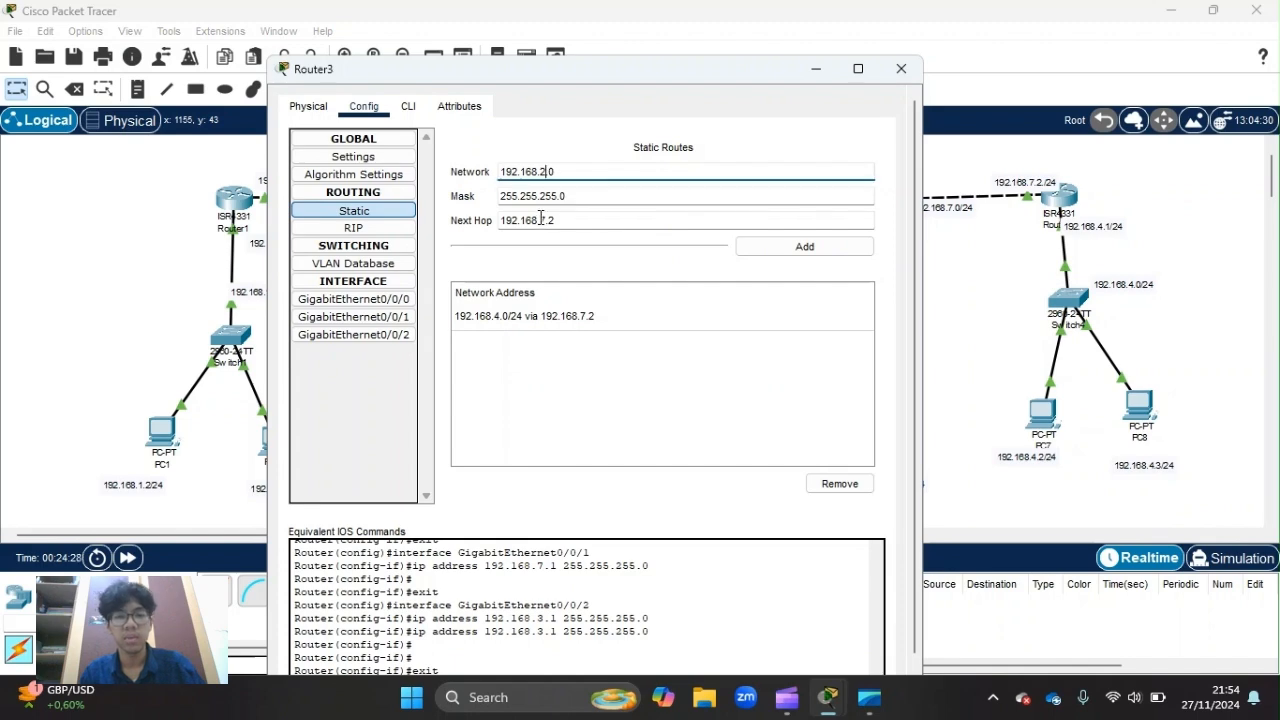
{"action": "left_click", "coordinate": [543, 219]}
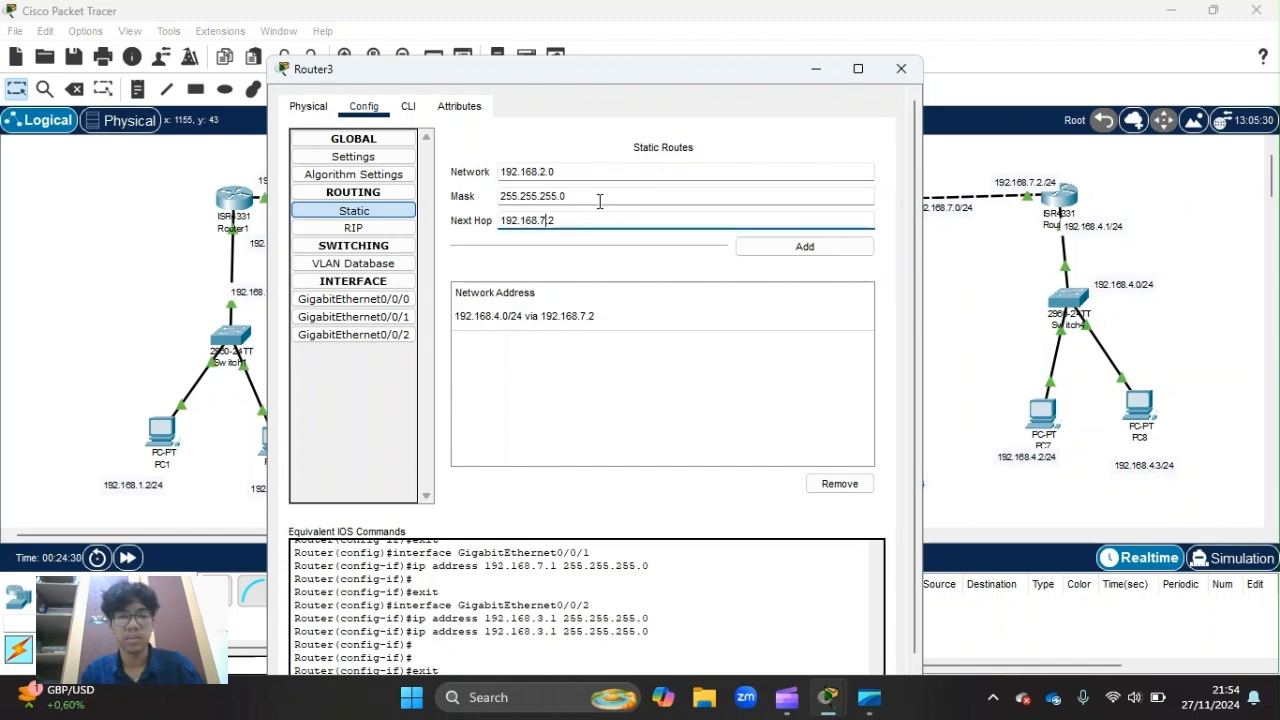
{"action": "left_click_drag", "start_coordinate": [663, 73], "coordinate": [865, 267]}
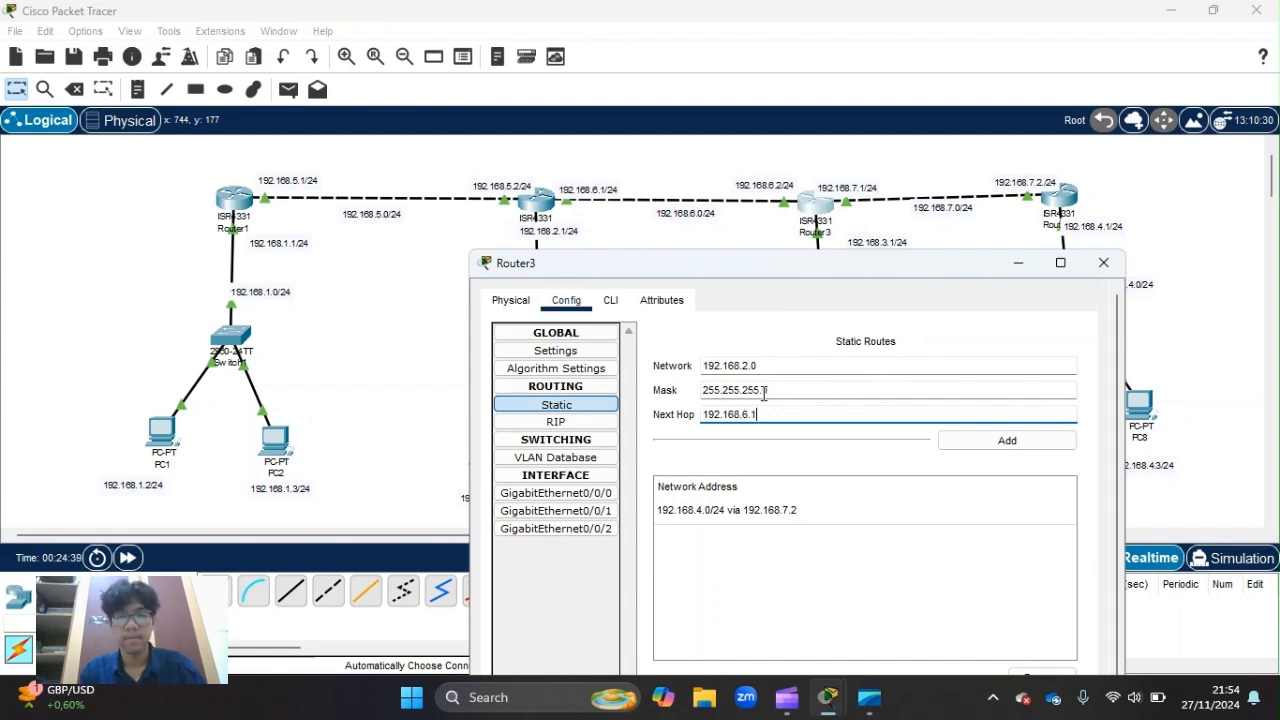
{"action": "left_click", "coordinate": [1006, 446]}
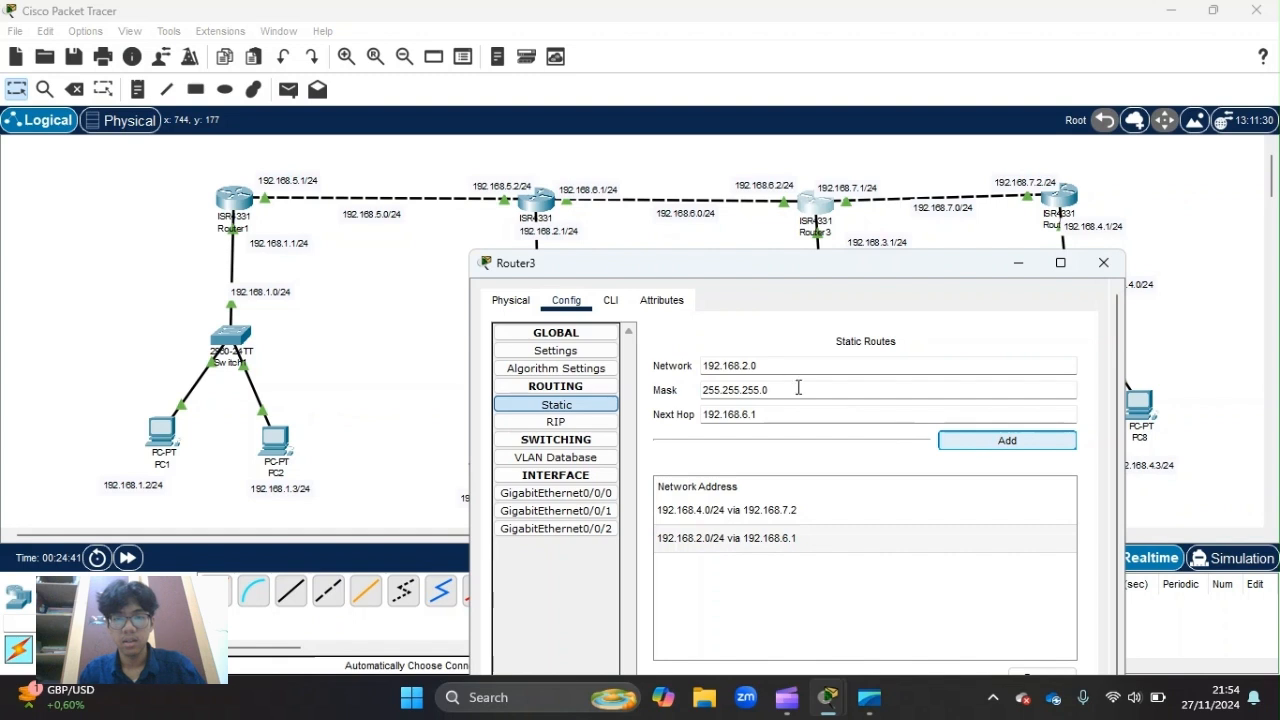
Add a static route on Router3 for network 192.168.1.0 with the same mask and next hop, and close the router's window
{"action": "double_click", "coordinate": [746, 365]}
{"action": "type", "text": "1"}
{"action": "left_click", "coordinate": [1006, 440]}
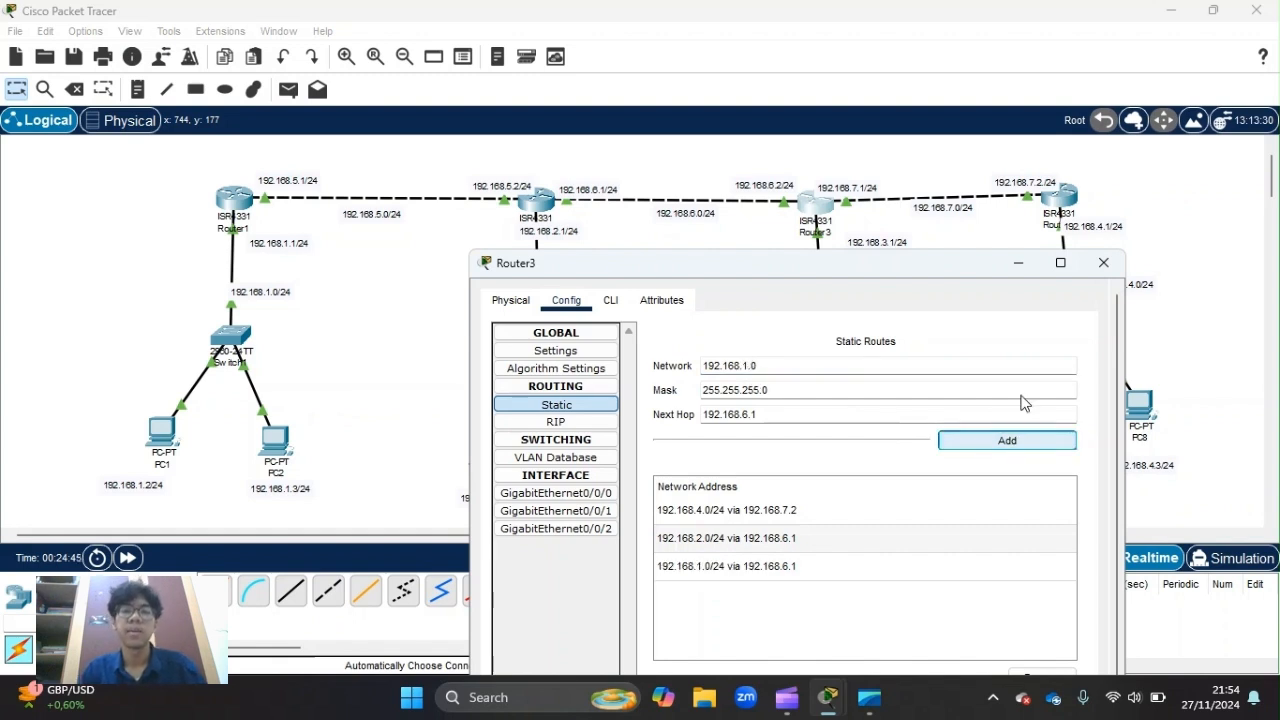
{"action": "left_click", "coordinate": [1086, 270]}
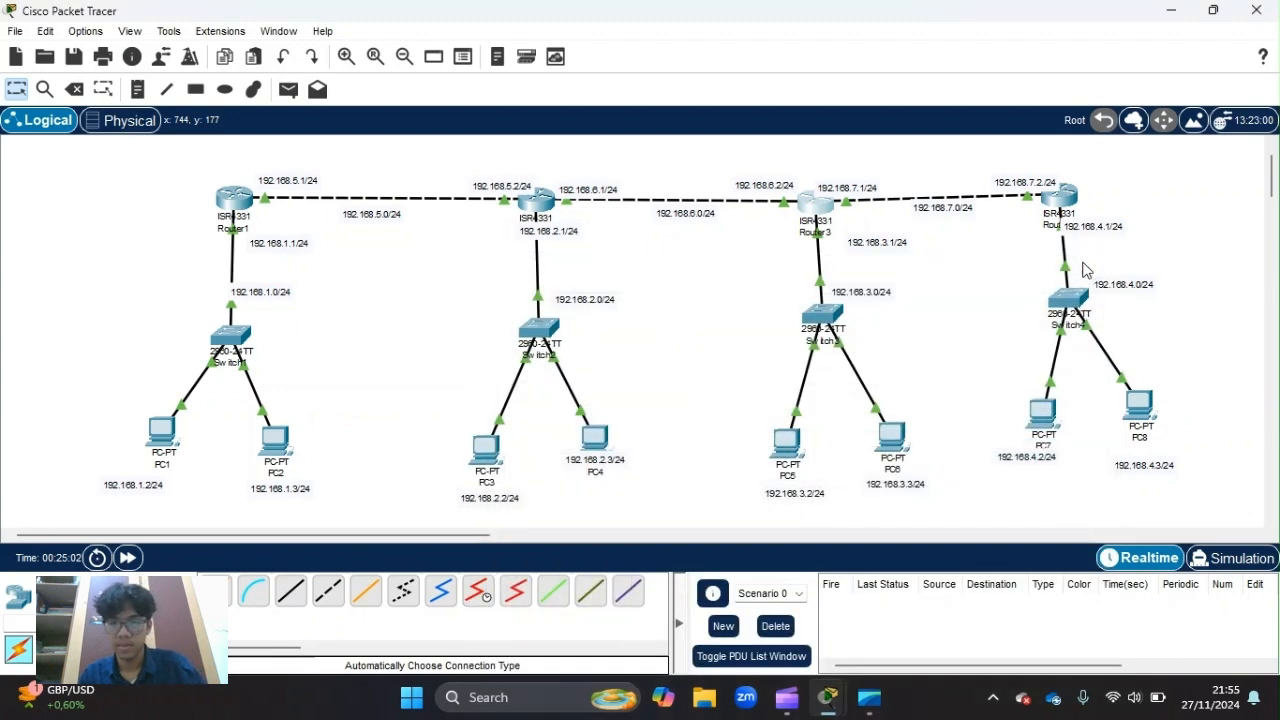
Start a static route on Router4 with destination network 192.168.1.0 and mask 255.255.255.0
{"action": "left_click", "coordinate": [1077, 206]}
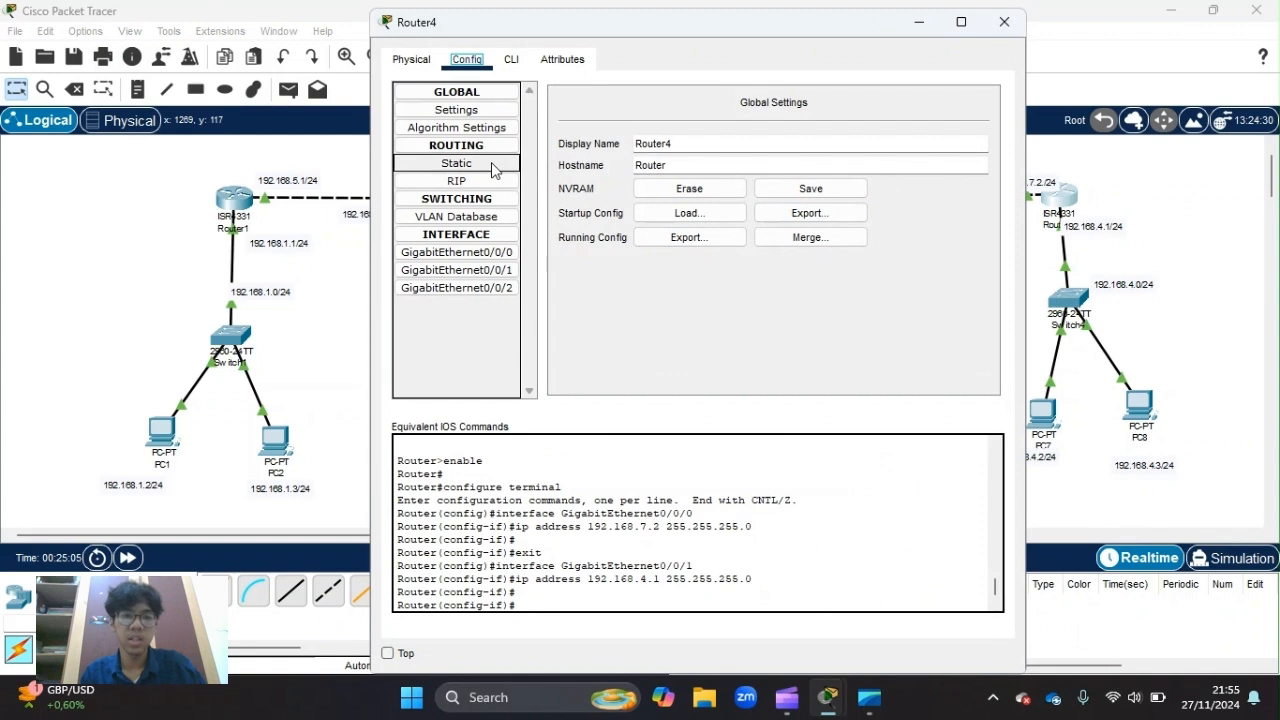
{"action": "left_click", "coordinate": [458, 163]}
{"action": "left_click", "coordinate": [675, 124]}
{"action": "type", "text": "192.168.1.0"}
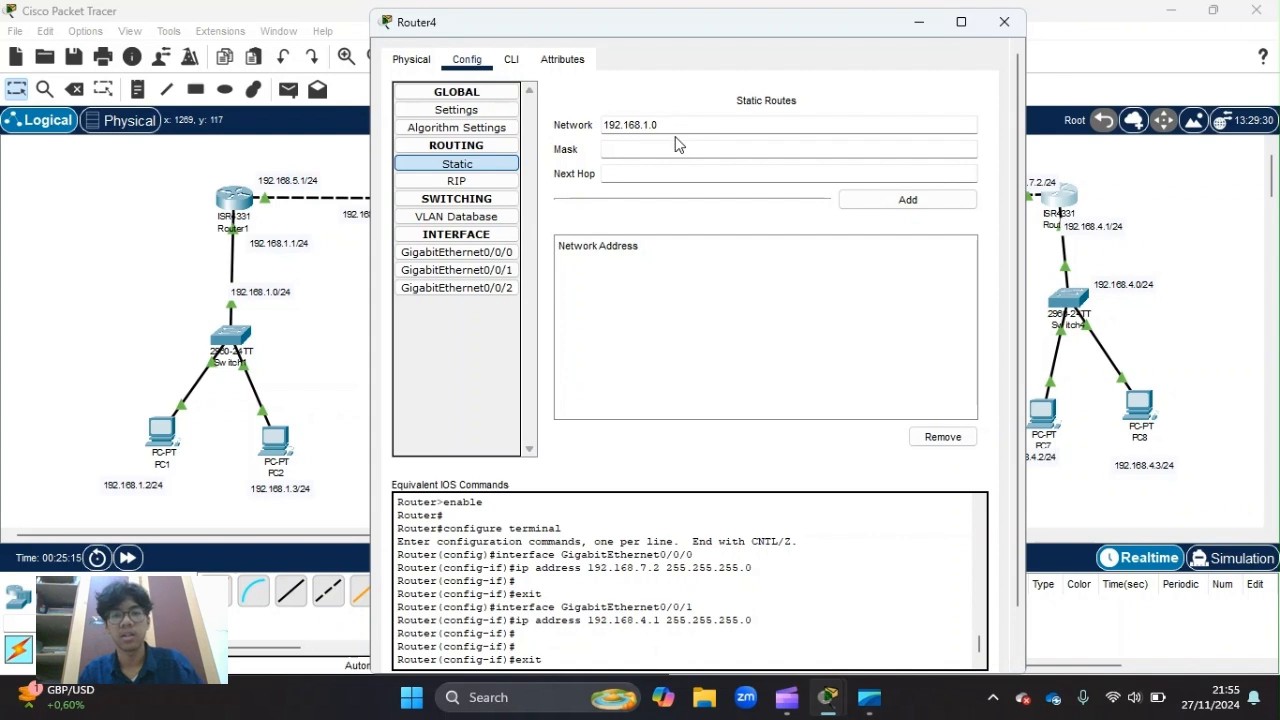
{"action": "left_click", "coordinate": [677, 141]}
{"action": "type", "text": "255.255.255.0"}
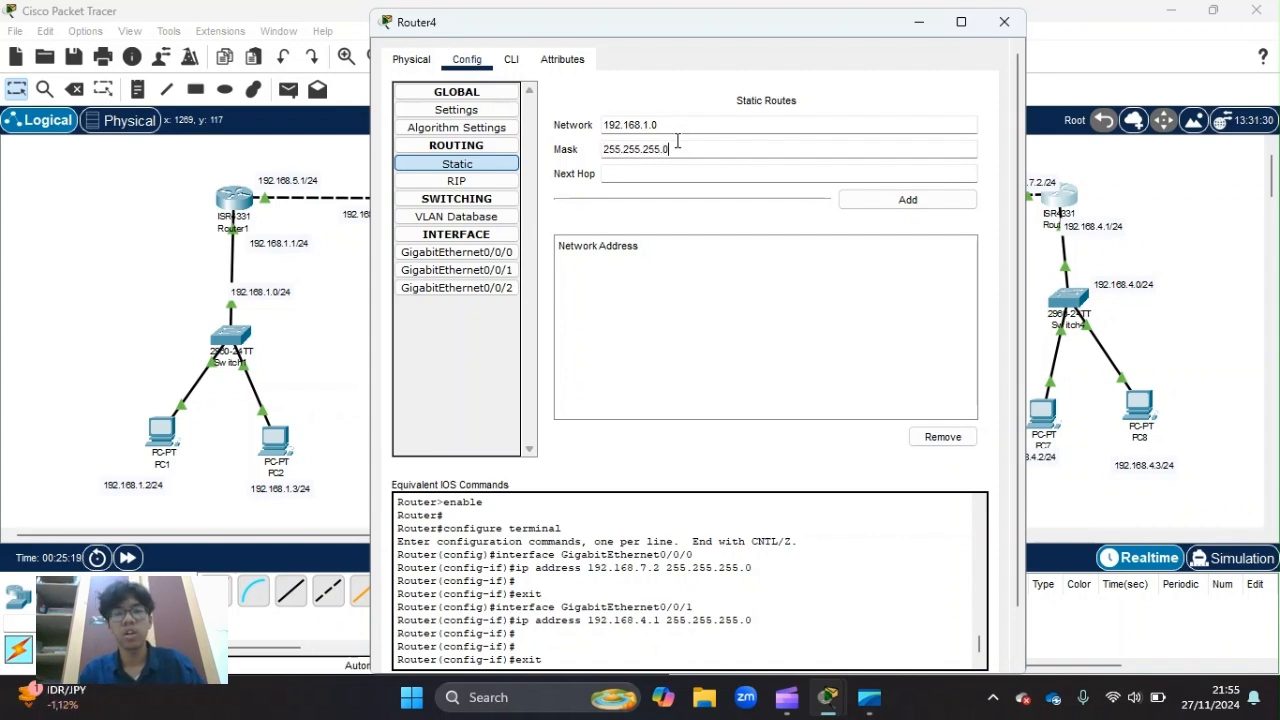
Set the next hop of Router4's route to 192.168.1.0 to 192.168.7.1 and add the route
{"action": "left_click", "coordinate": [672, 172]}
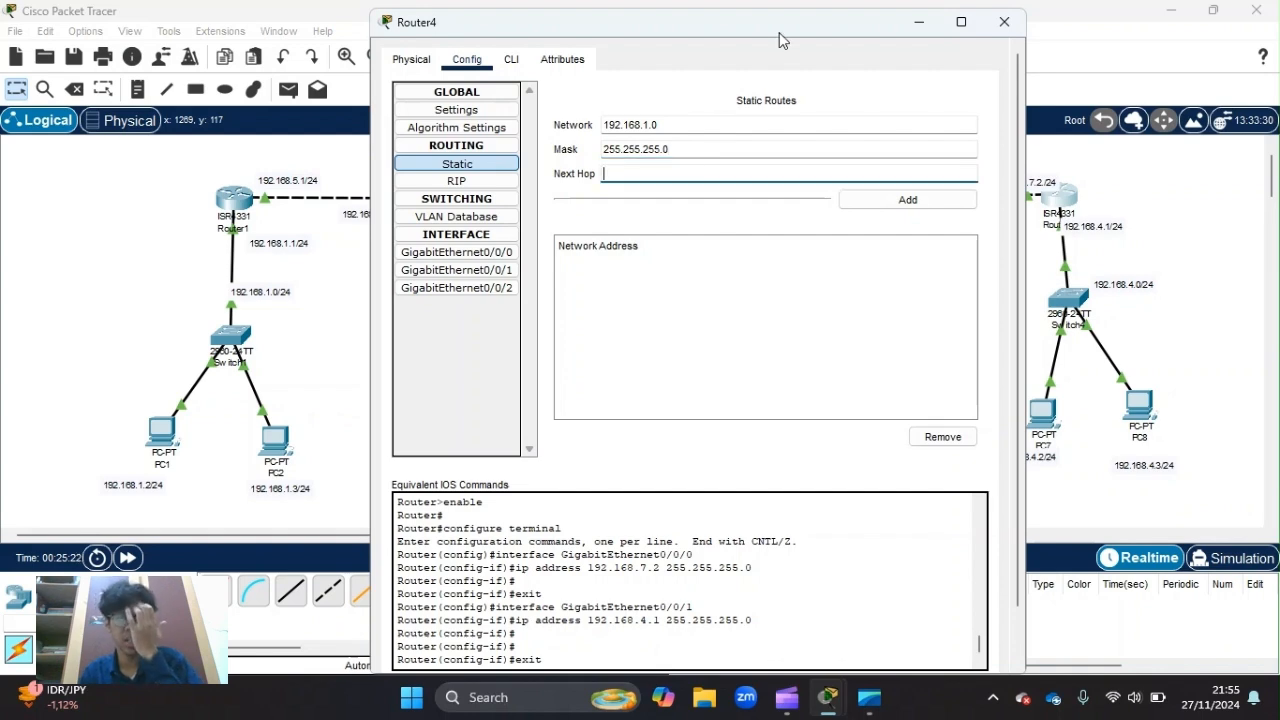
{"action": "left_click_drag", "start_coordinate": [779, 32], "coordinate": [771, 310]}
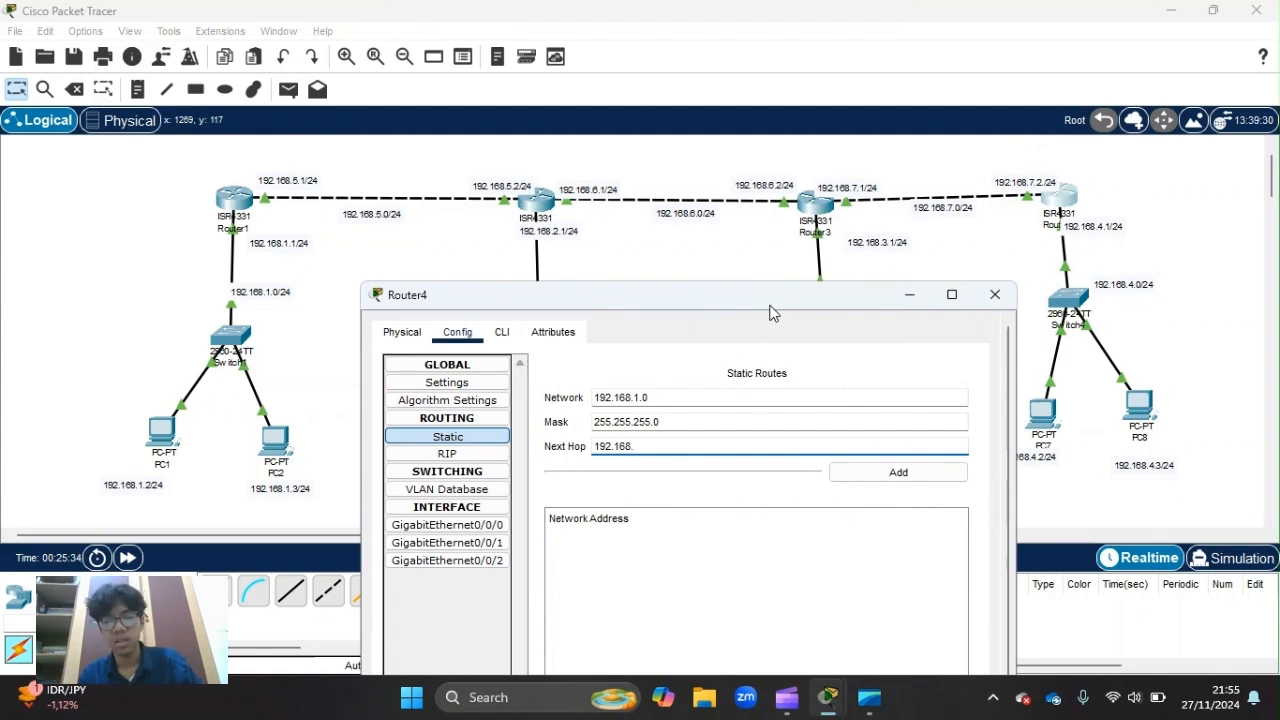
{"action": "type", "text": ".1"}
{"action": "left_click", "coordinate": [898, 472]}
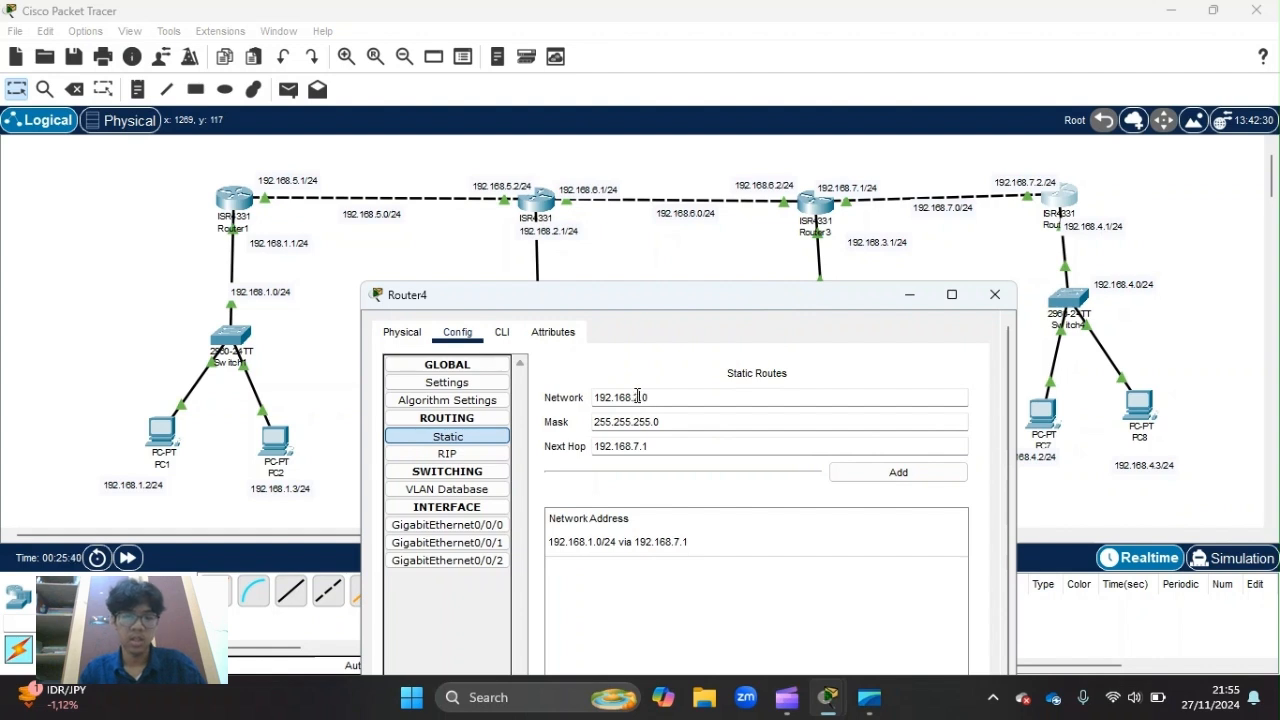
Add static routes on Router4 for networks 192.168.2.0 and 192.168.3.0 with the same mask and next hop, and close the router's window
{"action": "left_click", "coordinate": [905, 478]}
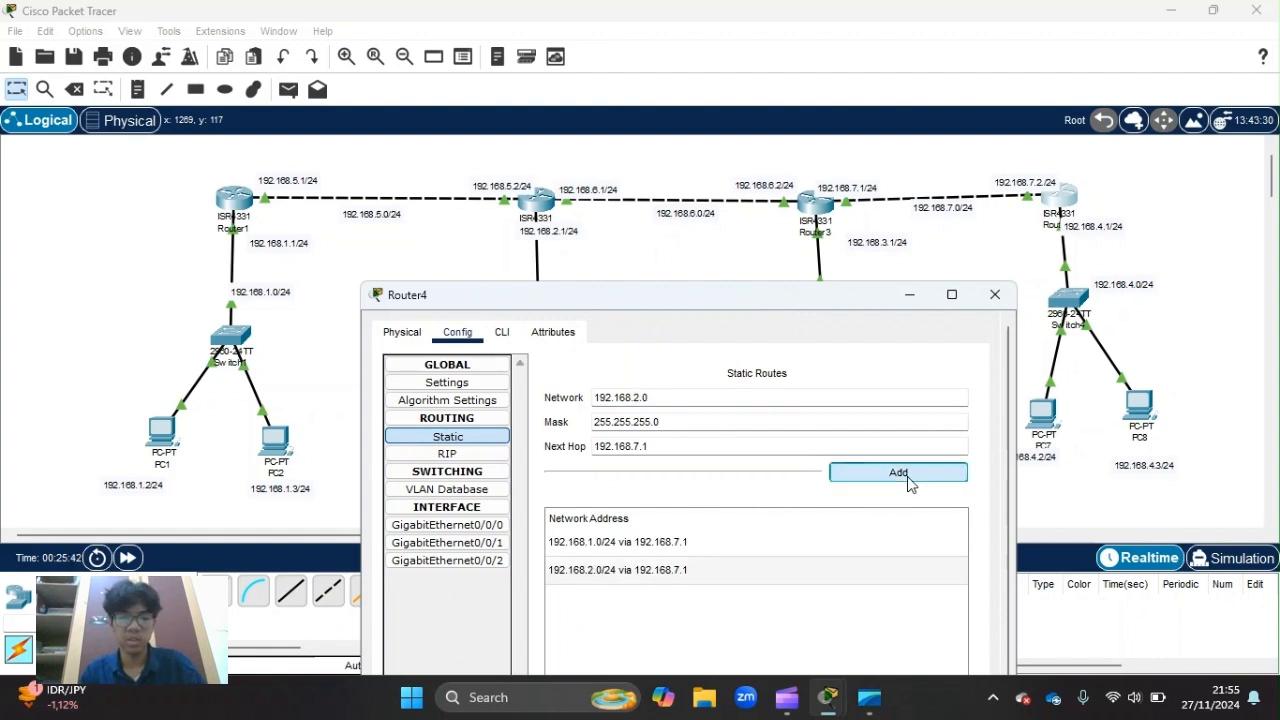
{"action": "left_click", "coordinate": [641, 397]}
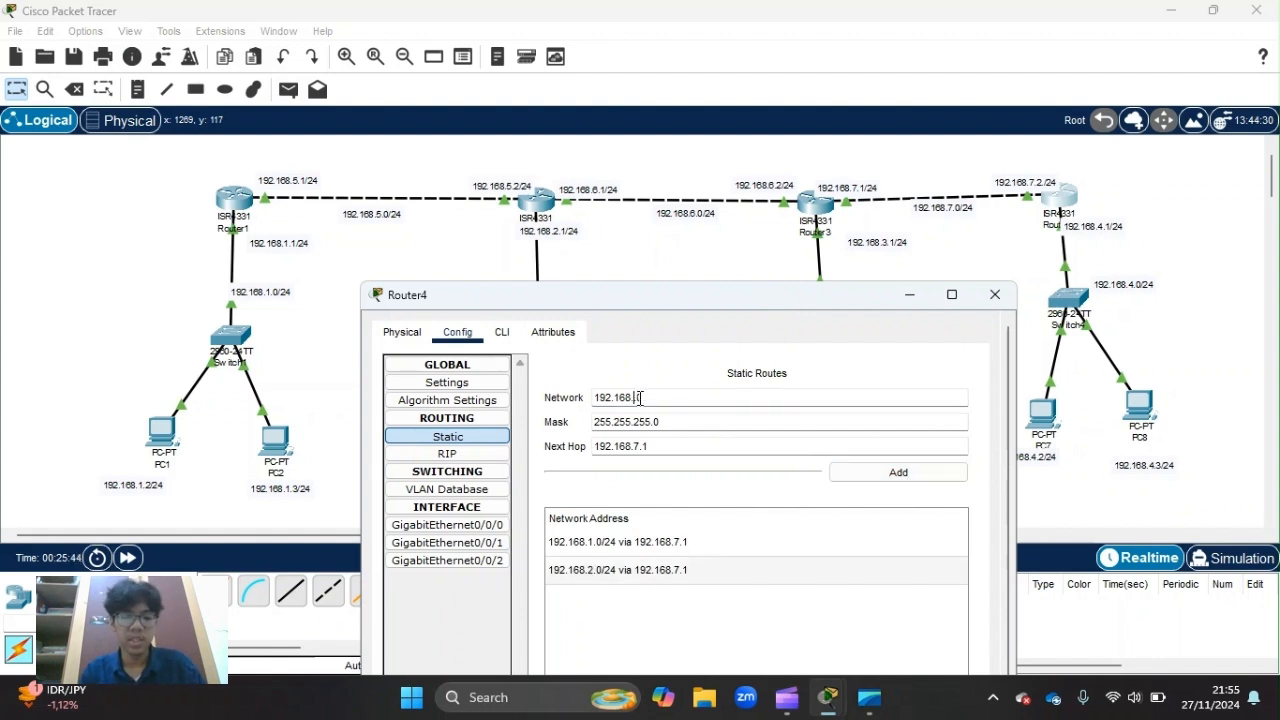
{"action": "type", "text": "3.0"}
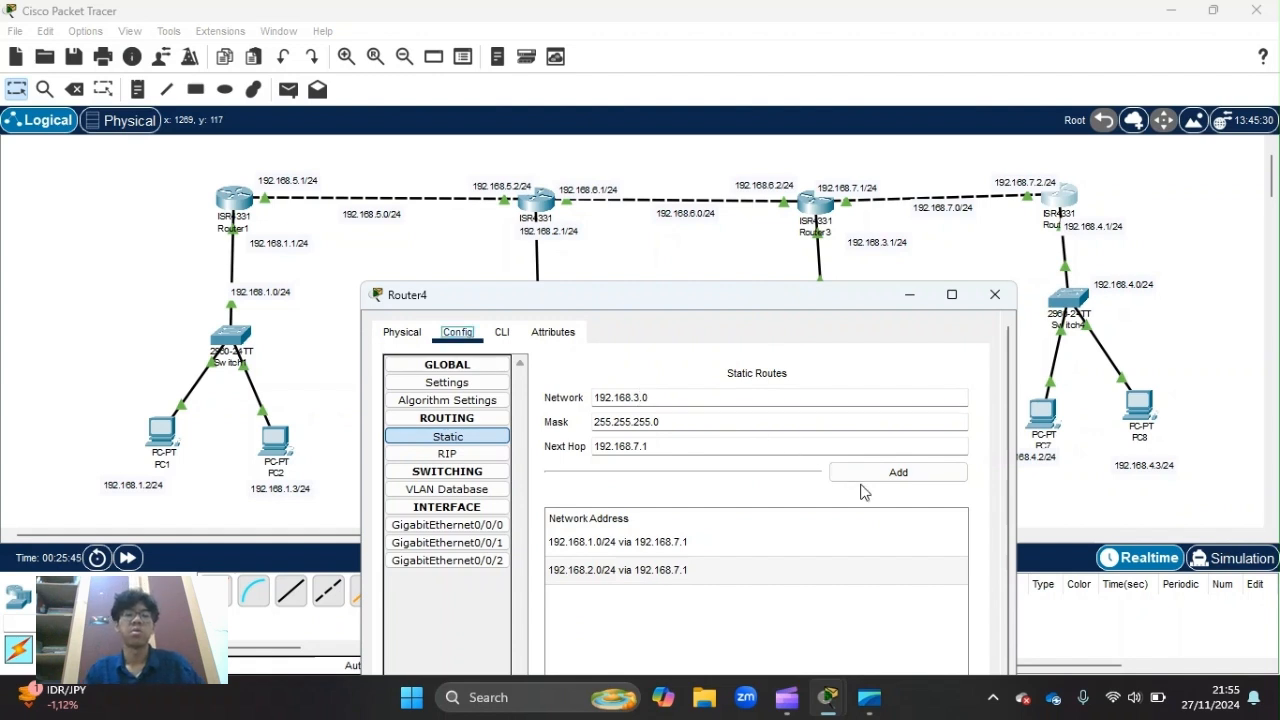
{"action": "left_click", "coordinate": [878, 478]}
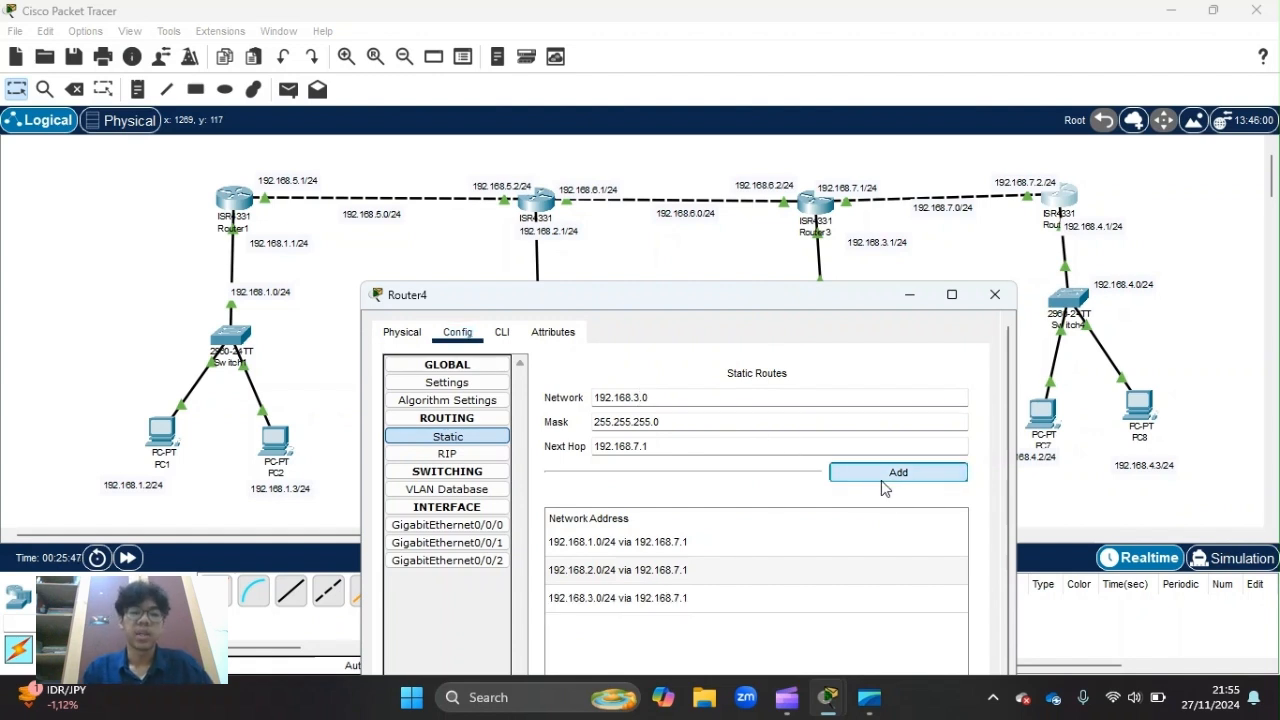
{"action": "left_click", "coordinate": [1010, 294]}
{"action": "scroll", "coordinate": [1012, 337], "scroll_direction": "down", "scroll_amount": 1}
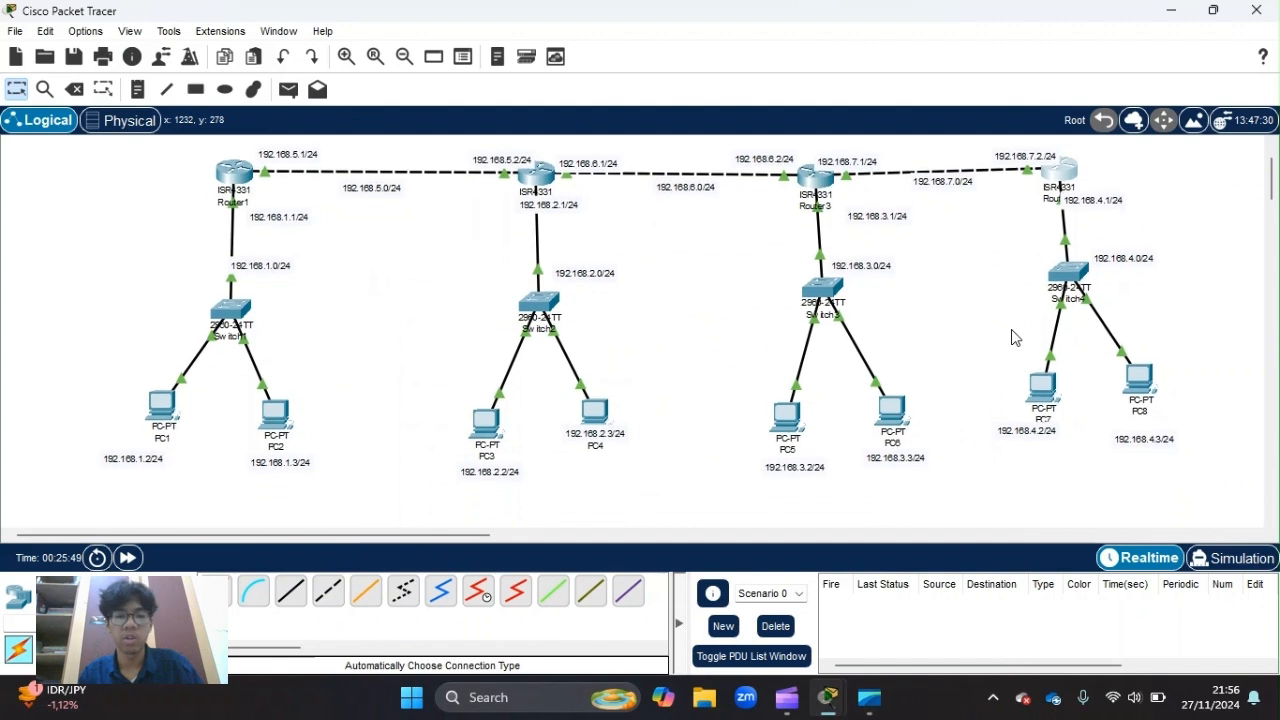
Send a simple PDU from PC1 to PC8 and fast-forward the network time
{"action": "left_click", "coordinate": [289, 90]}
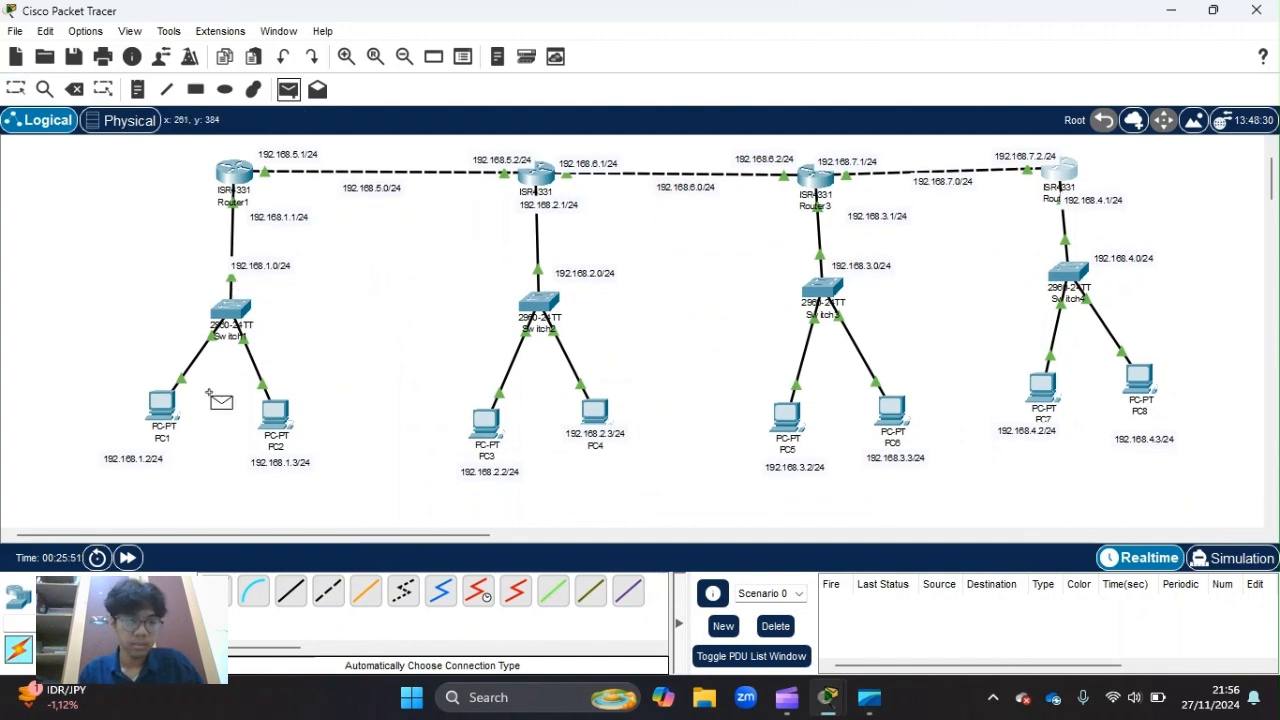
{"action": "left_click", "coordinate": [161, 404]}
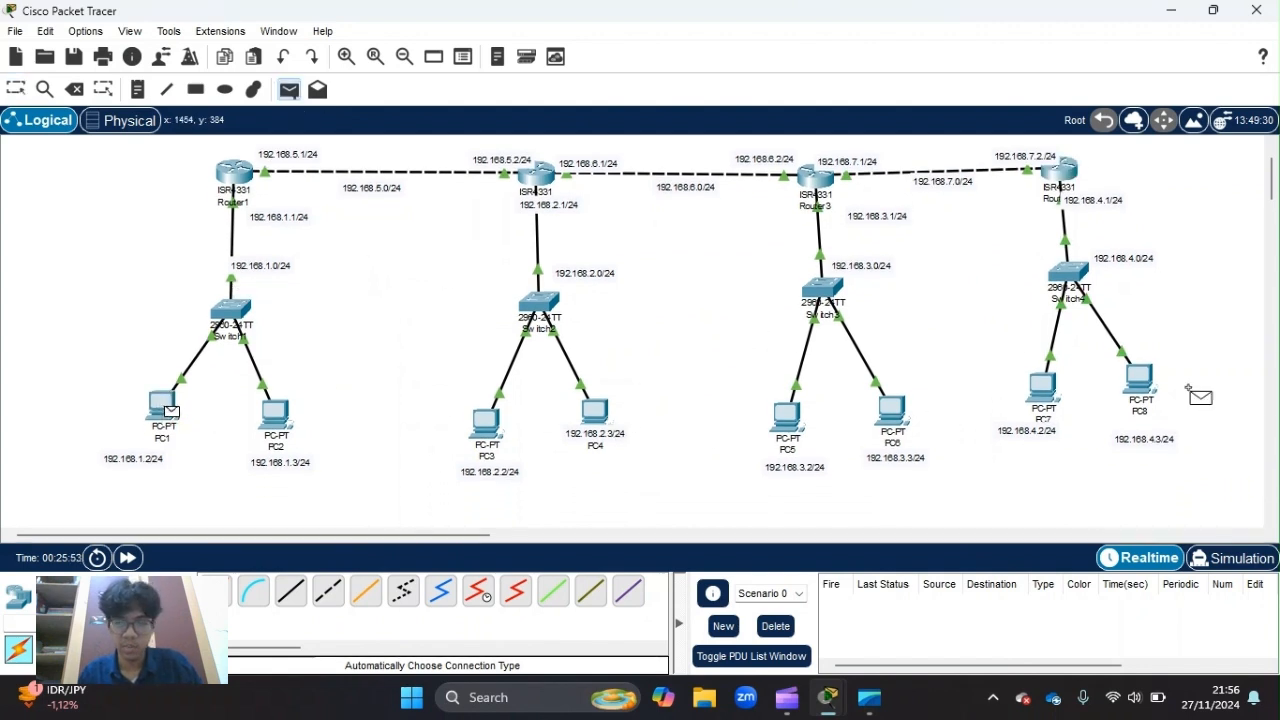
{"action": "left_click", "coordinate": [1140, 380]}
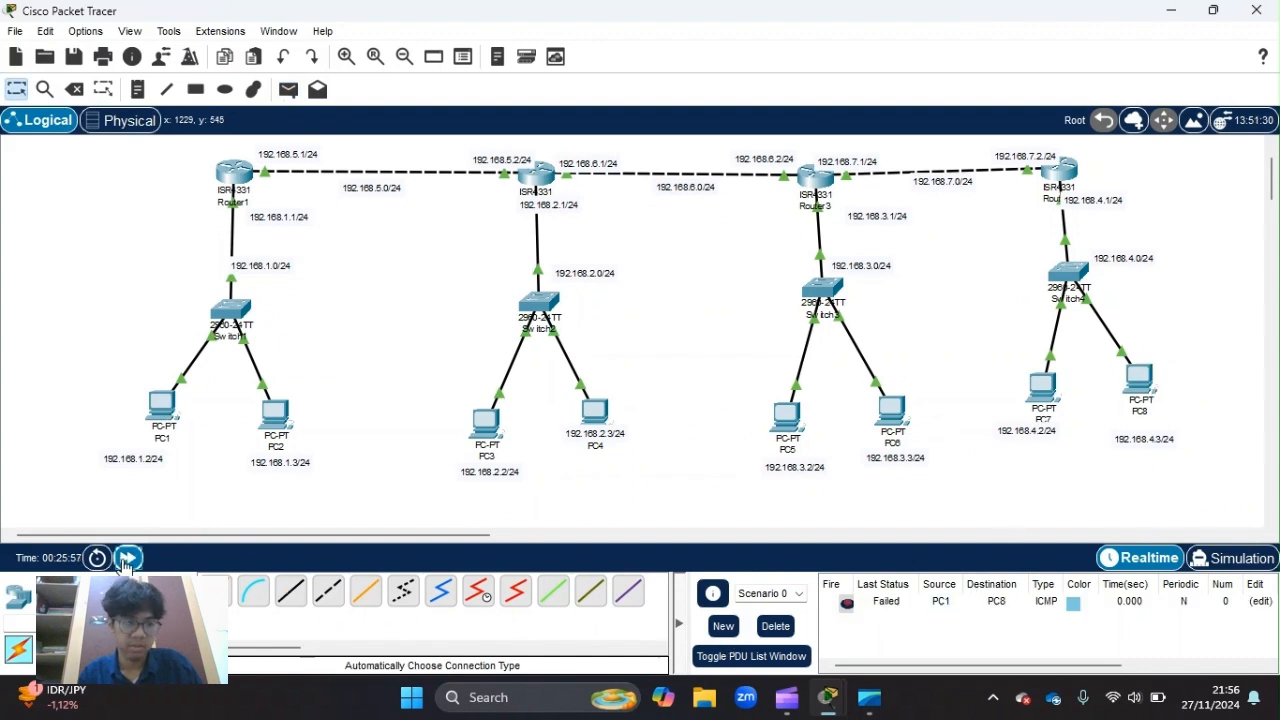
{"action": "left_click", "coordinate": [126, 558]}
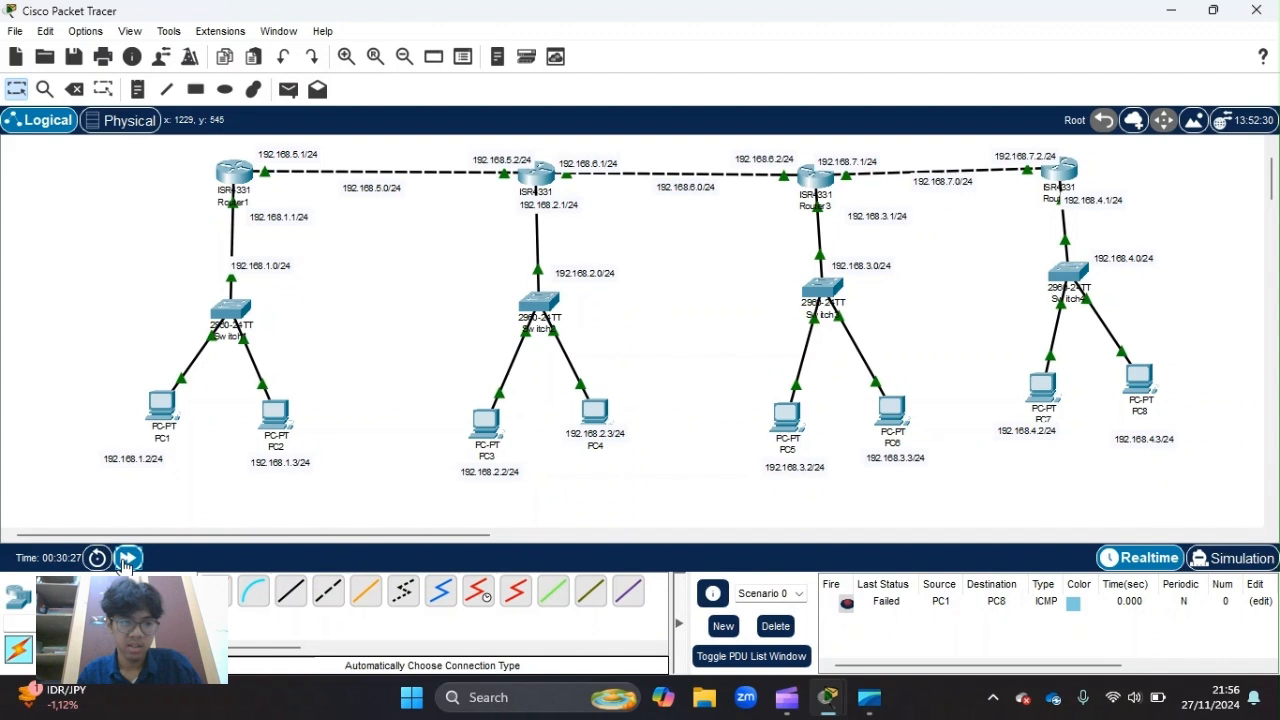
Delete the current scenario's PDU and send a new simple PDU from PC1 to PC8
{"action": "left_click", "coordinate": [788, 630]}
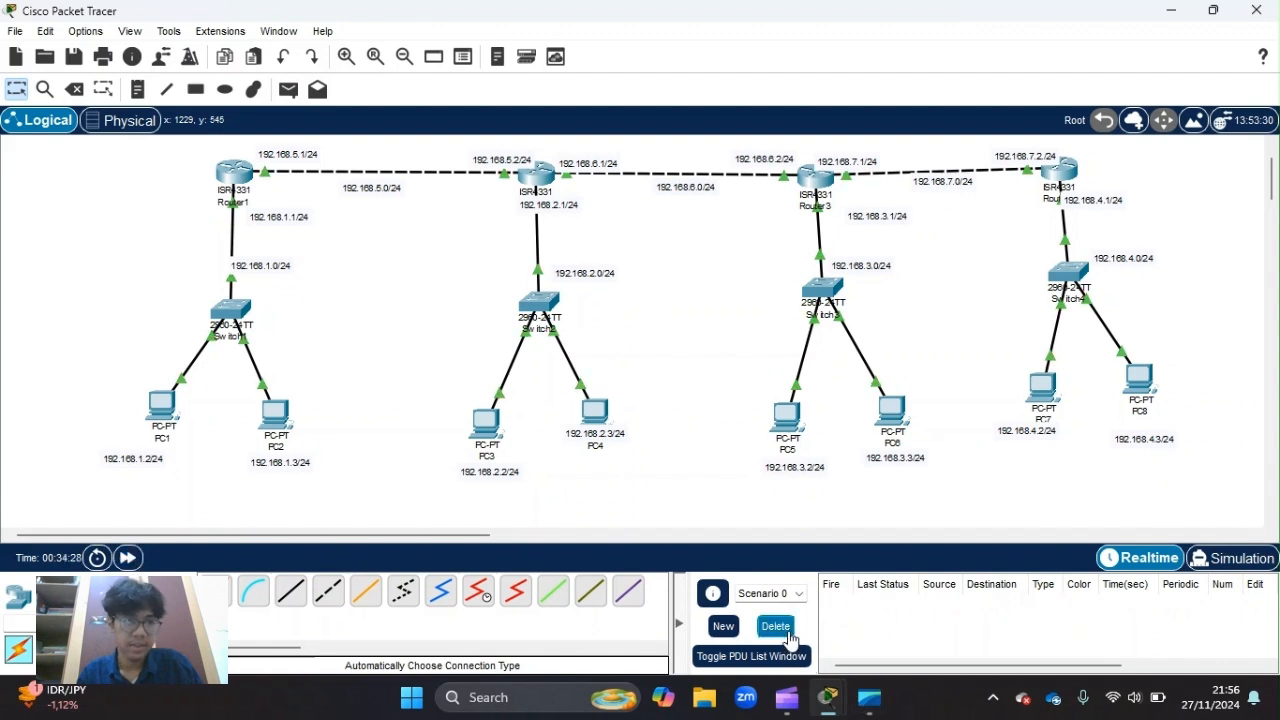
{"action": "left_click", "coordinate": [288, 89]}
{"action": "left_click", "coordinate": [162, 408]}
{"action": "left_click", "coordinate": [1148, 388]}
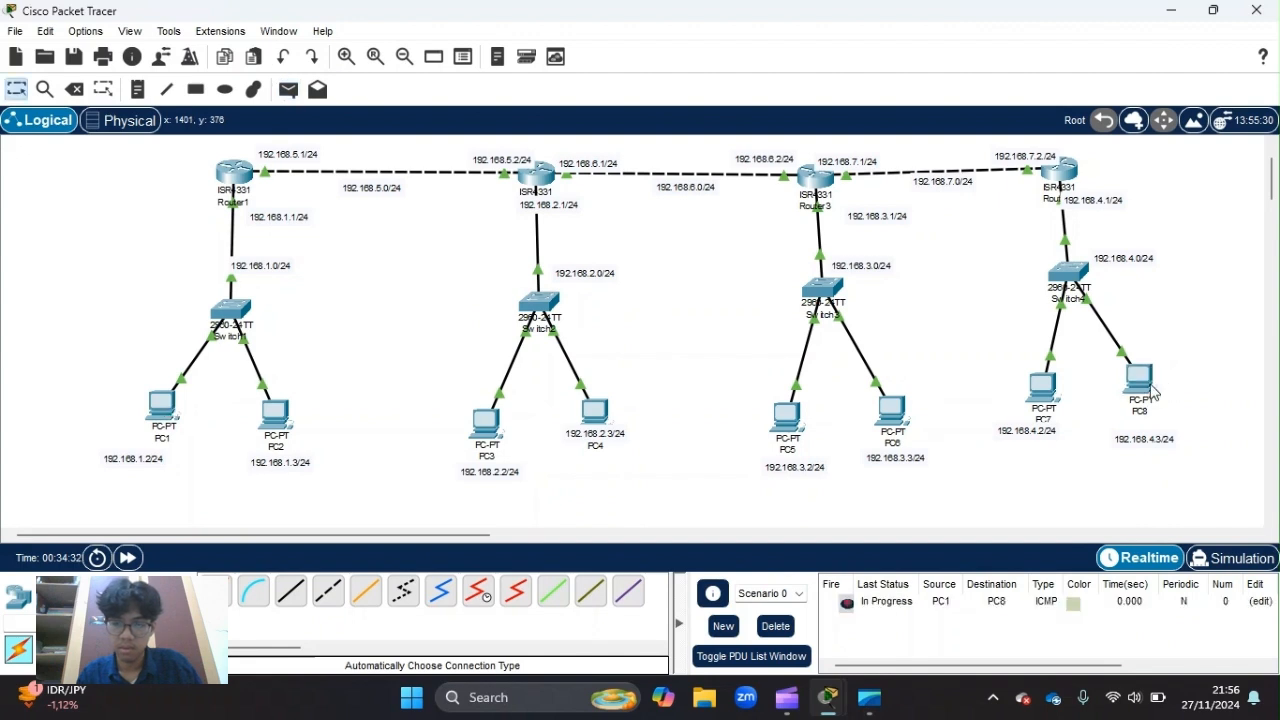
Switch to Simulation mode and limit the event list filters to ICMP only
{"action": "left_click", "coordinate": [1222, 560]}
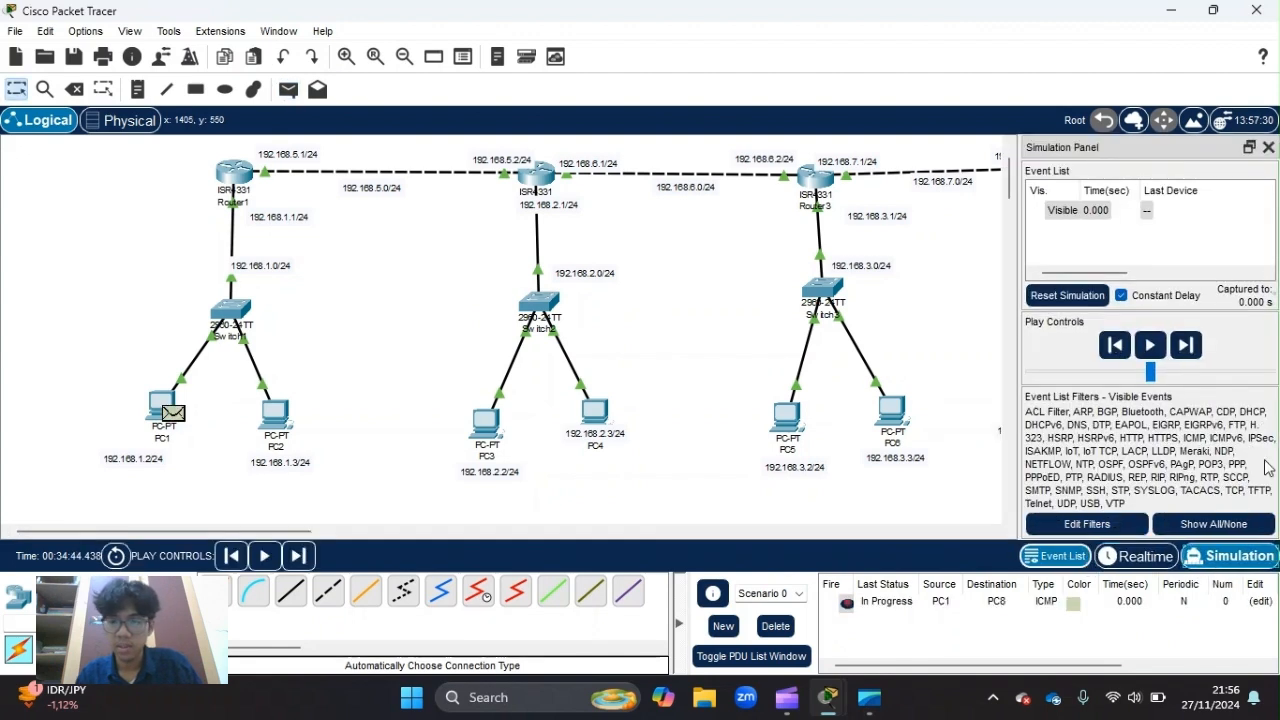
{"action": "left_click", "coordinate": [1231, 535]}
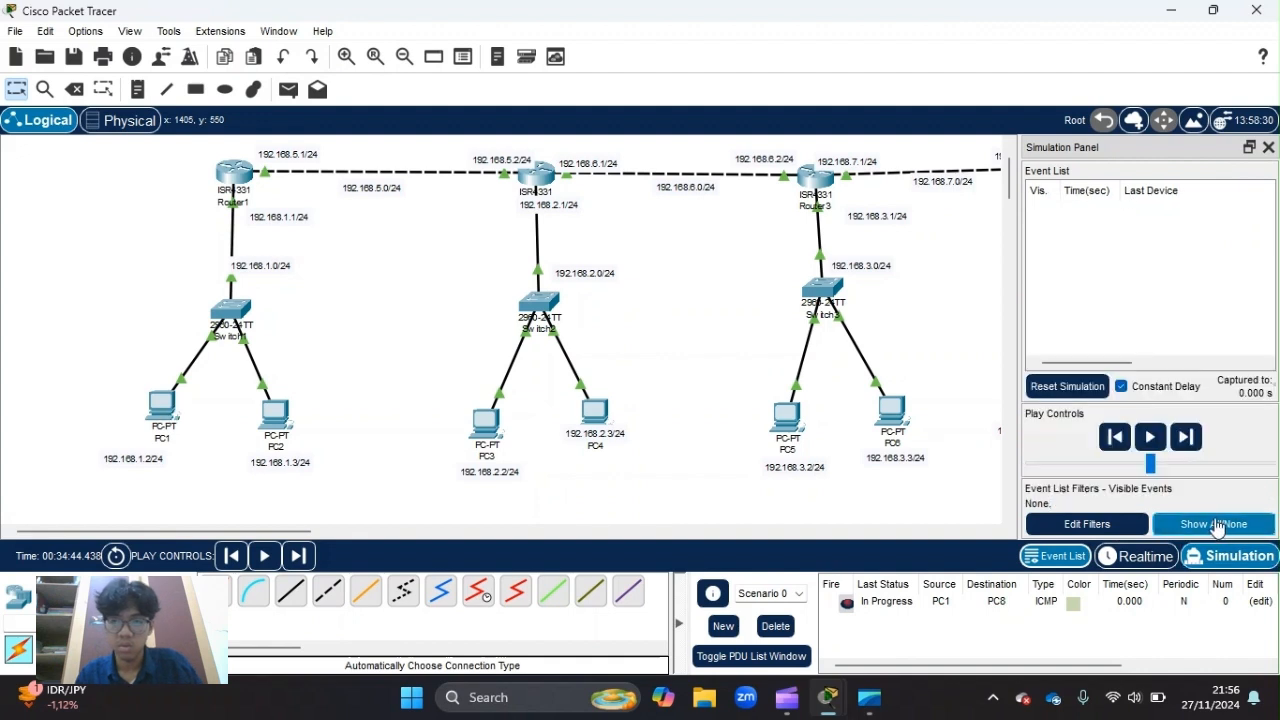
{"action": "left_click", "coordinate": [1100, 526]}
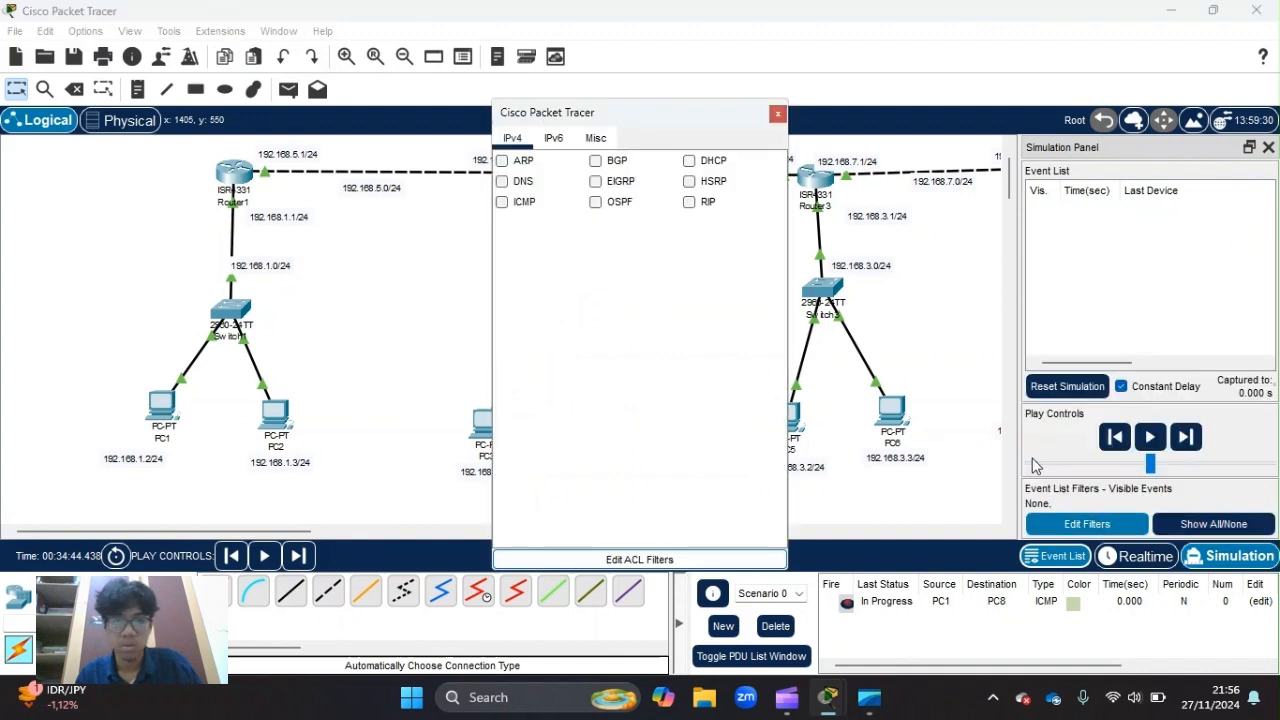
{"action": "left_click", "coordinate": [503, 203]}
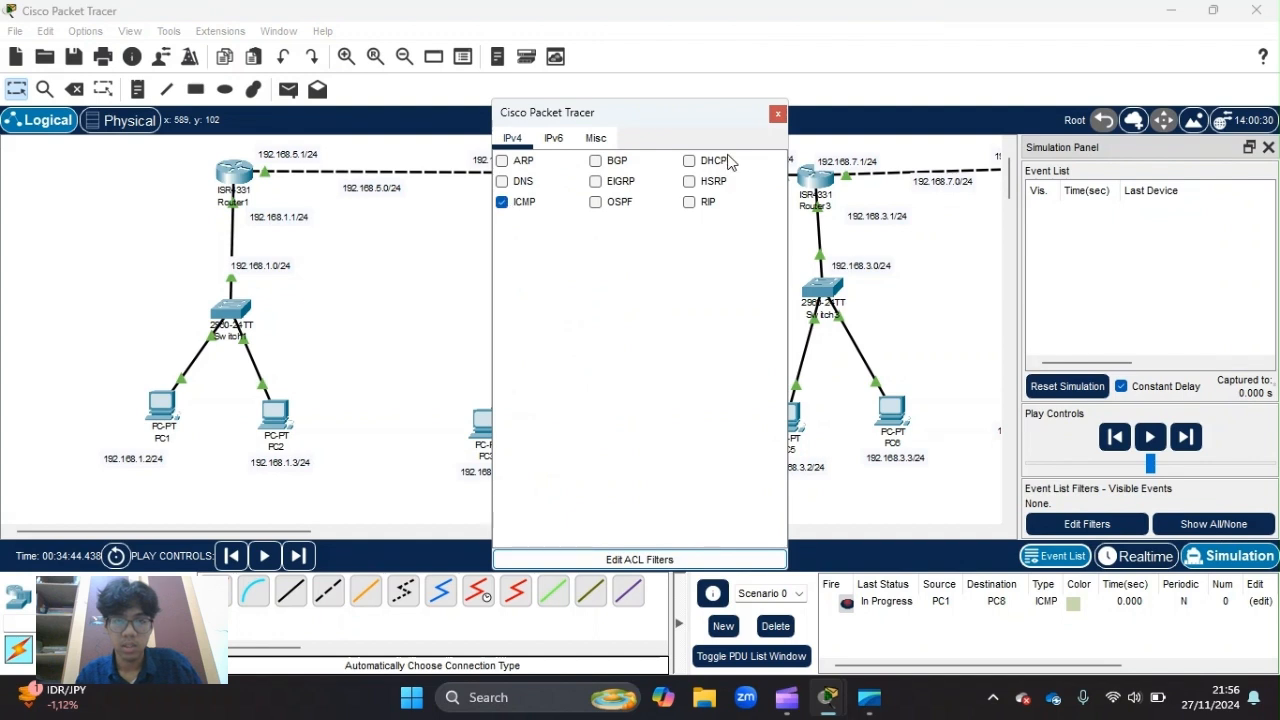
{"action": "left_click", "coordinate": [778, 114]}
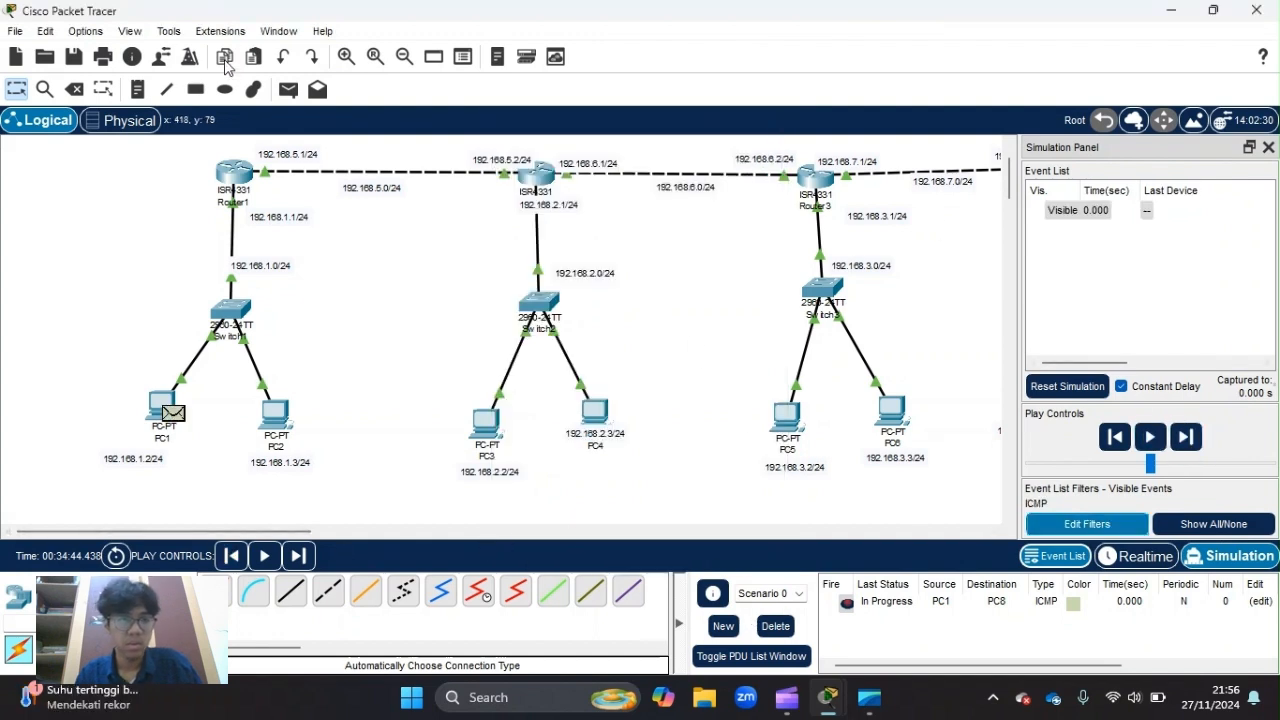
Delete the PC1-to-PC8 PDU and add a simple PDU from PC1 to PC3
{"action": "left_click", "coordinate": [288, 89]}
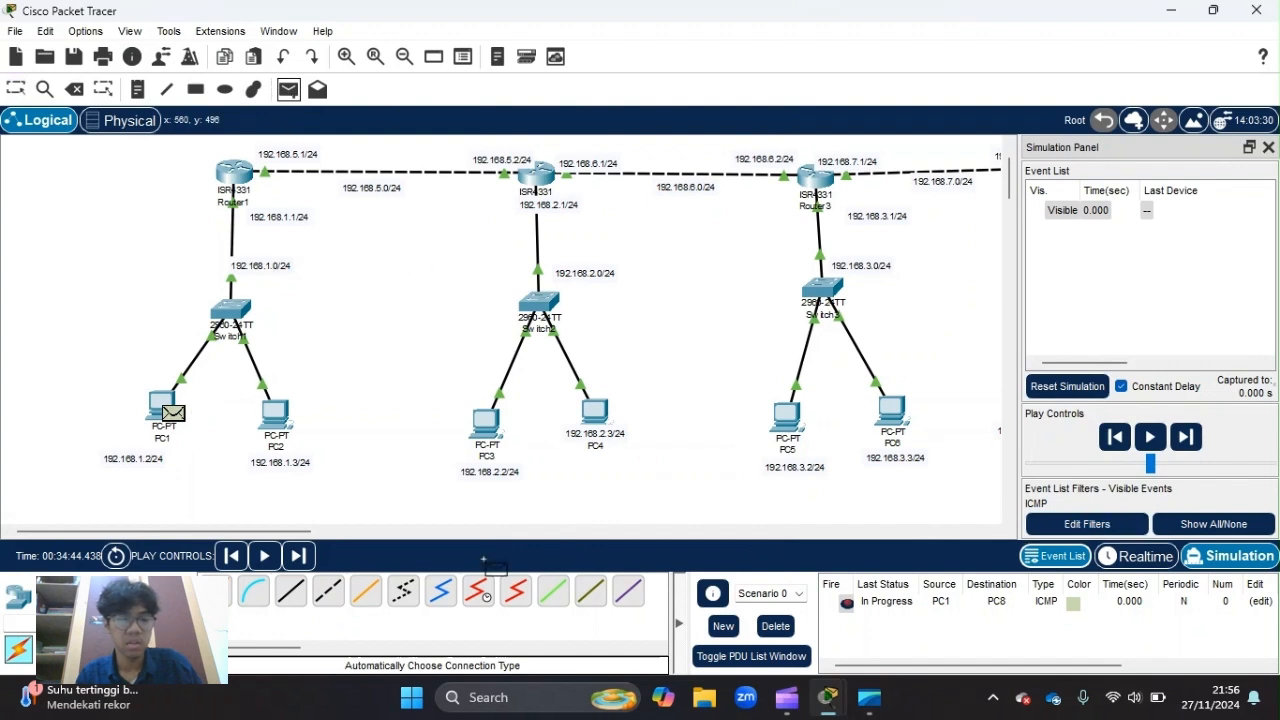
{"action": "left_click", "coordinate": [775, 626]}
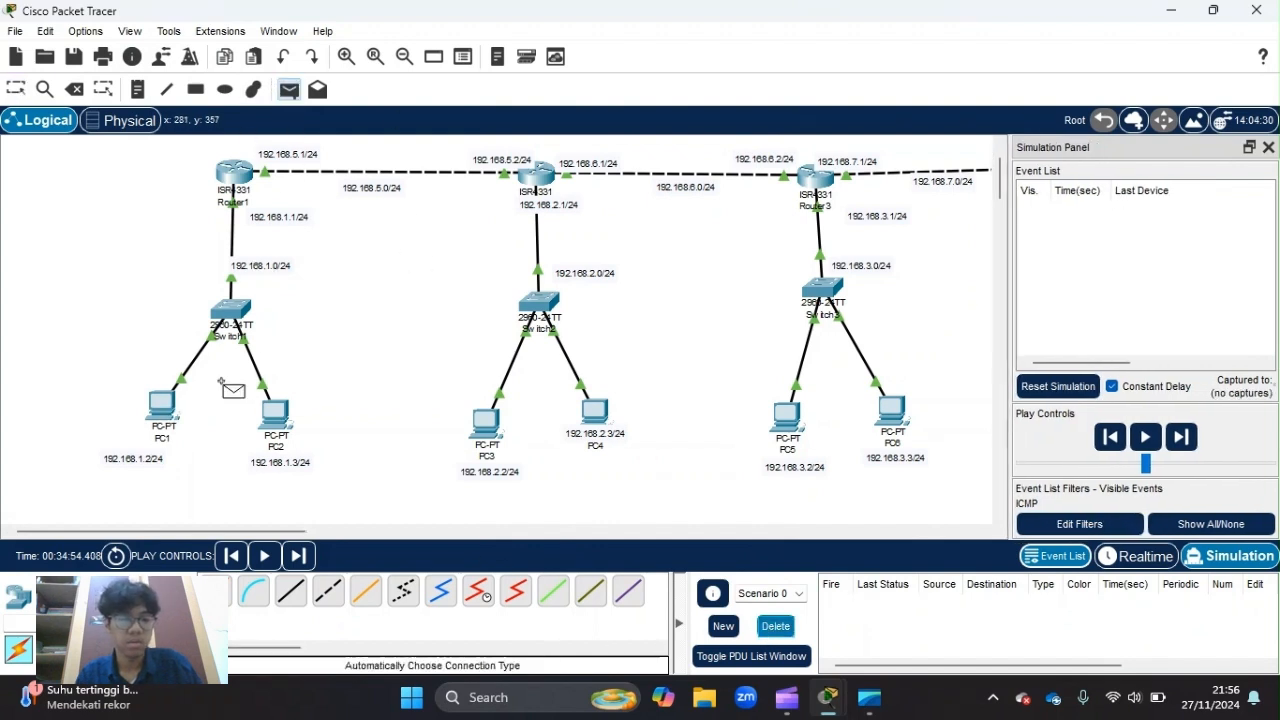
{"action": "left_click", "coordinate": [162, 405]}
{"action": "left_click", "coordinate": [497, 437]}
Advance the simulation event by event to follow the ICMP packet from PC1 to Router2
{"action": "left_click", "coordinate": [1186, 437]}
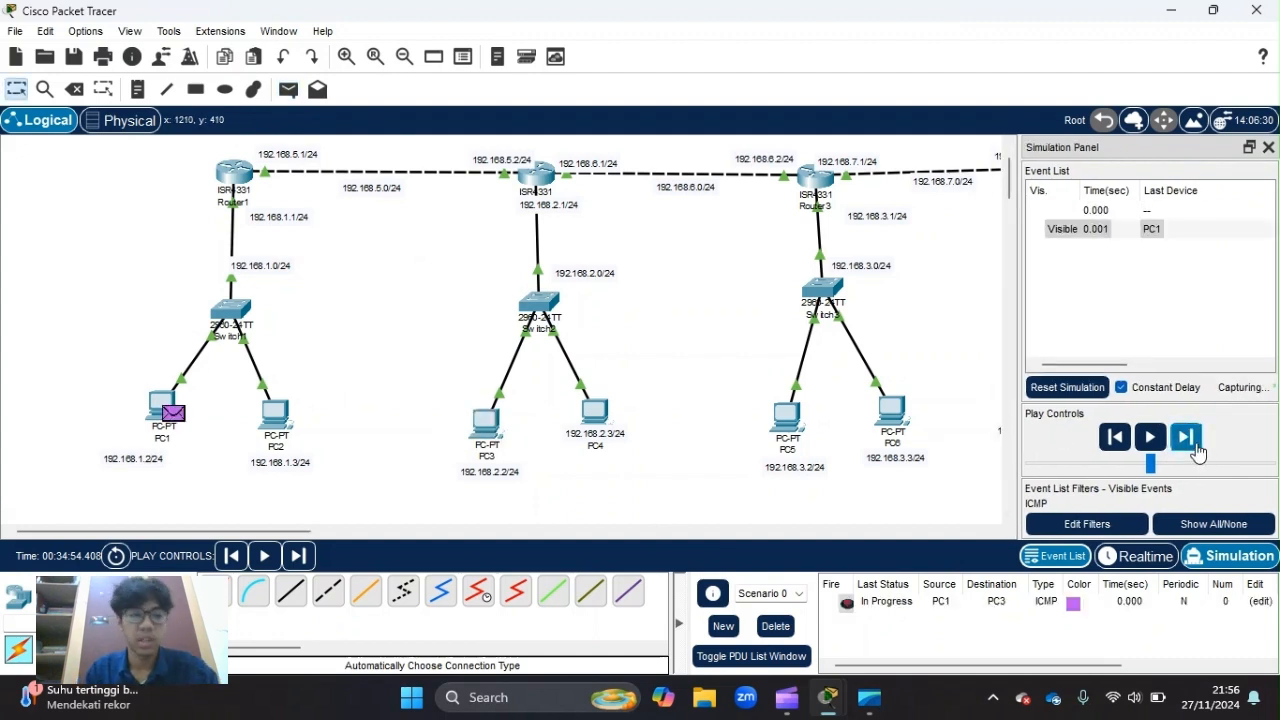
{"action": "left_click", "coordinate": [1195, 448]}
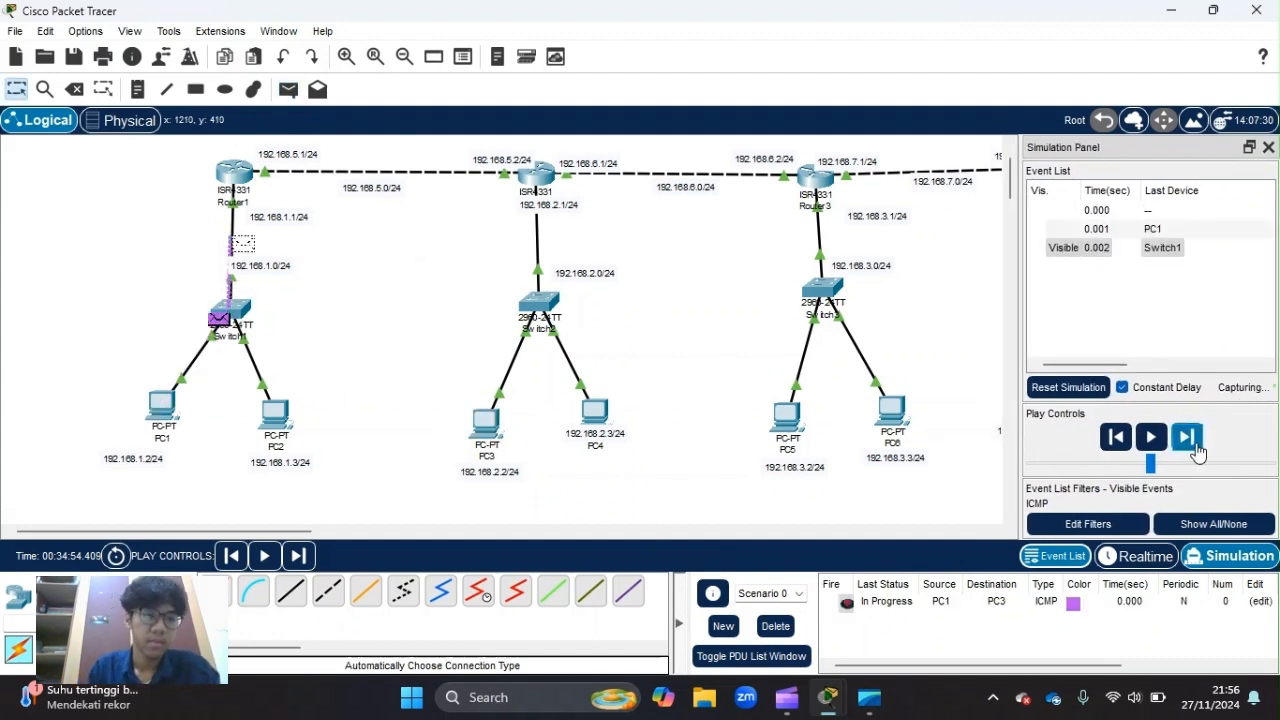
{"action": "left_click", "coordinate": [1195, 448]}
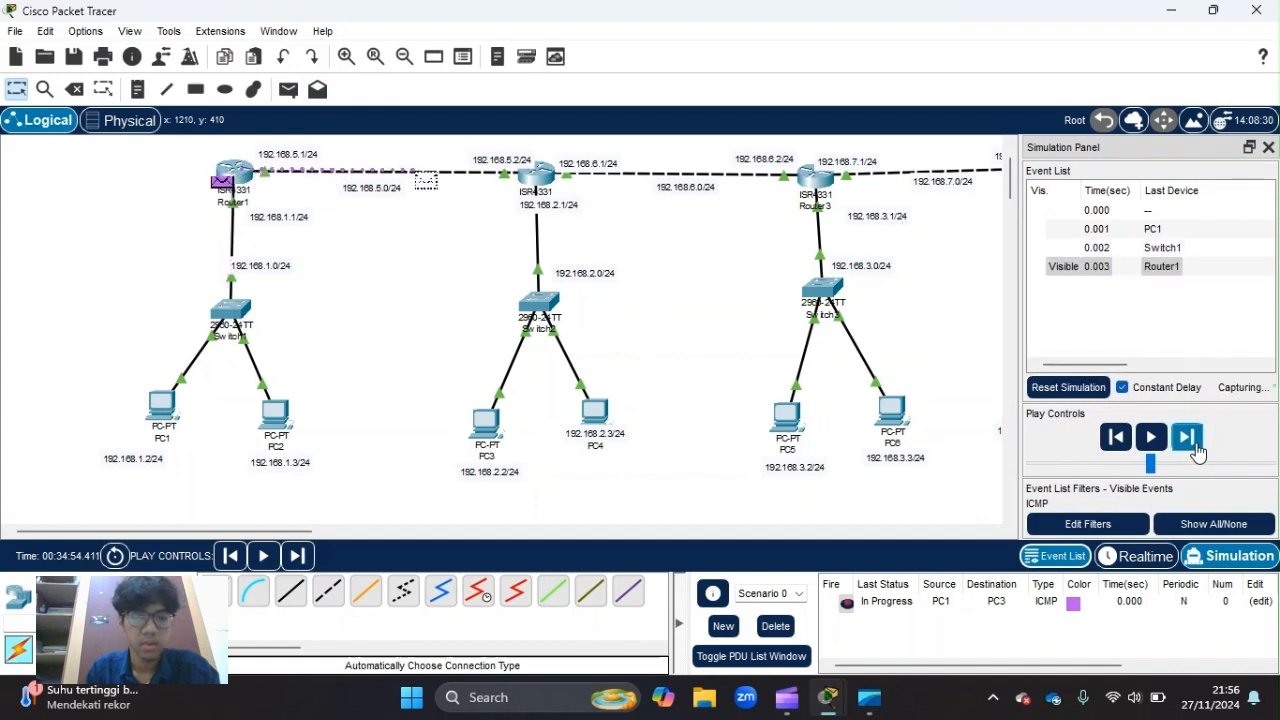
{"action": "left_click", "coordinate": [1192, 442]}
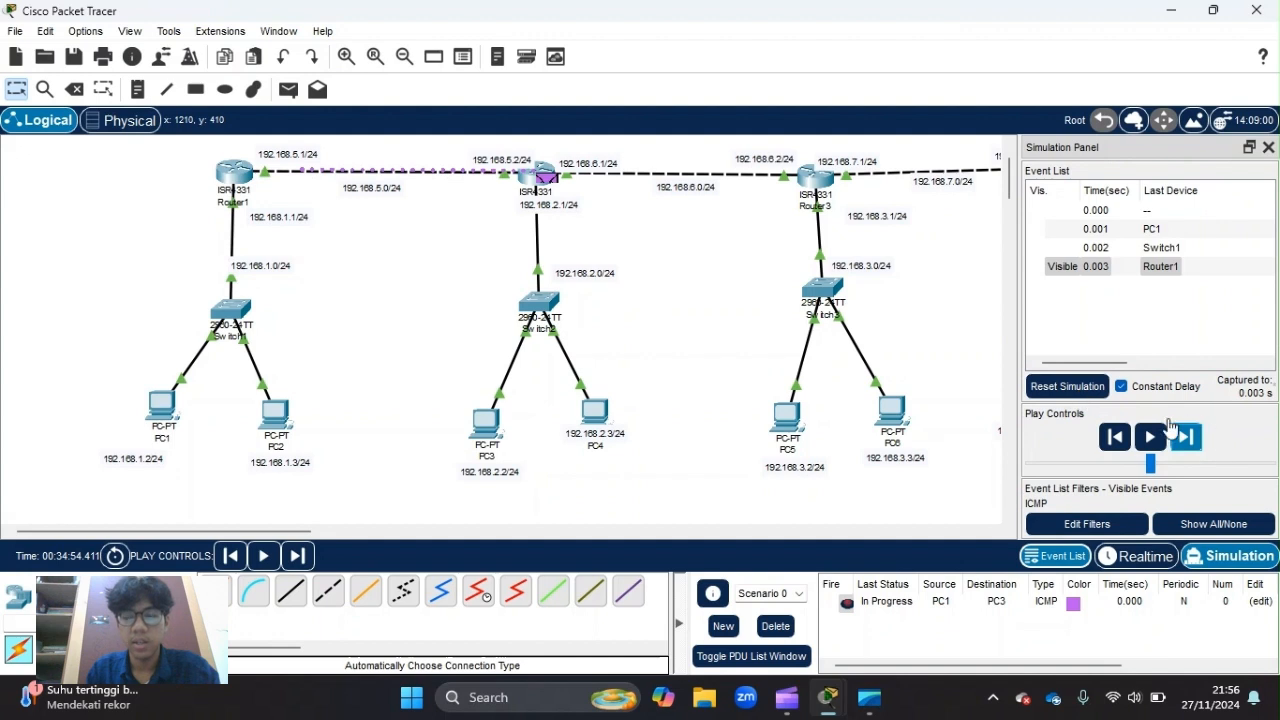
Reset the simulation and advance the packet event by event from PC1 to PC3 and back towards Router1
{"action": "left_click", "coordinate": [1068, 388]}
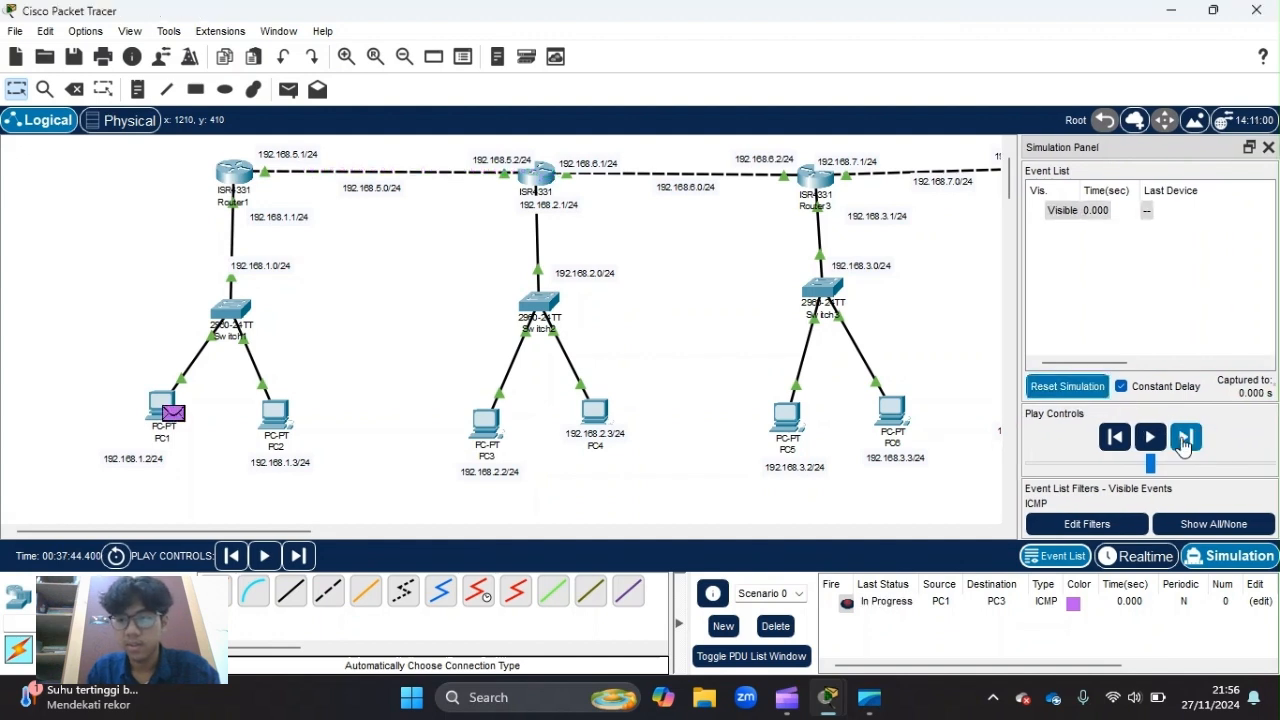
{"action": "left_click", "coordinate": [1186, 440]}
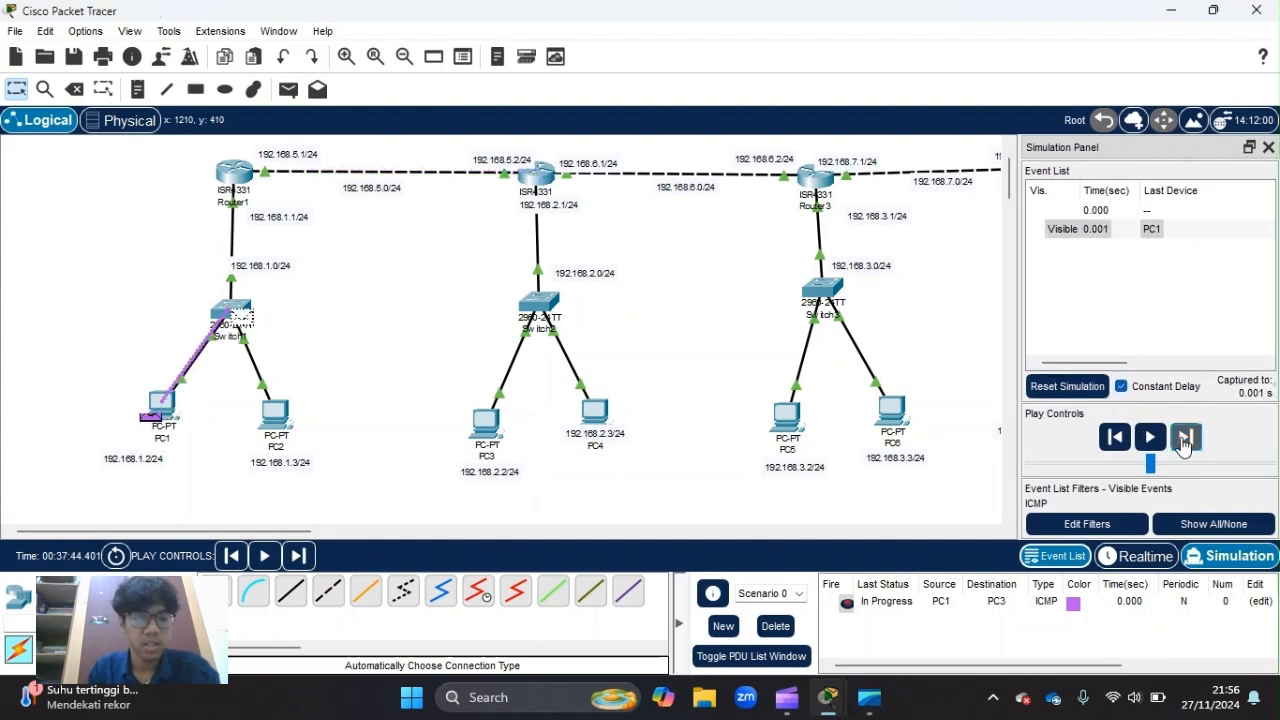
{"action": "left_click", "coordinate": [1184, 440]}
{"action": "left_click", "coordinate": [1185, 440]}
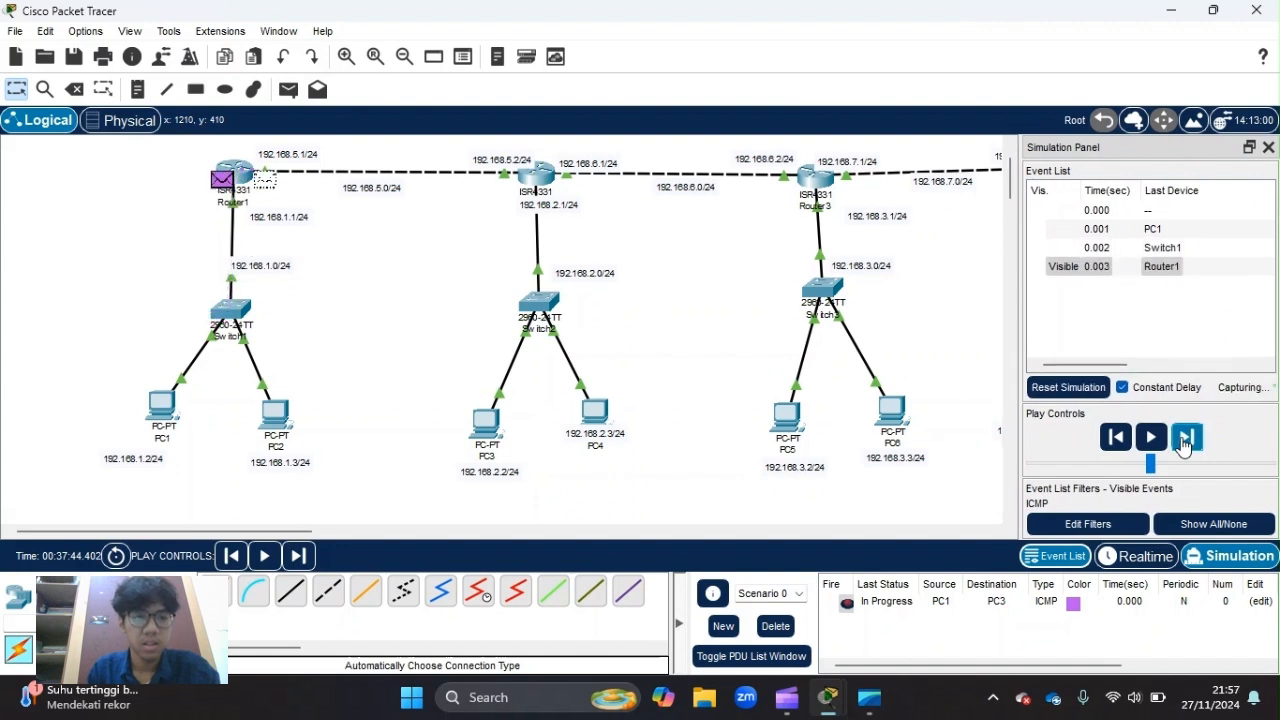
{"action": "left_click", "coordinate": [1185, 440]}
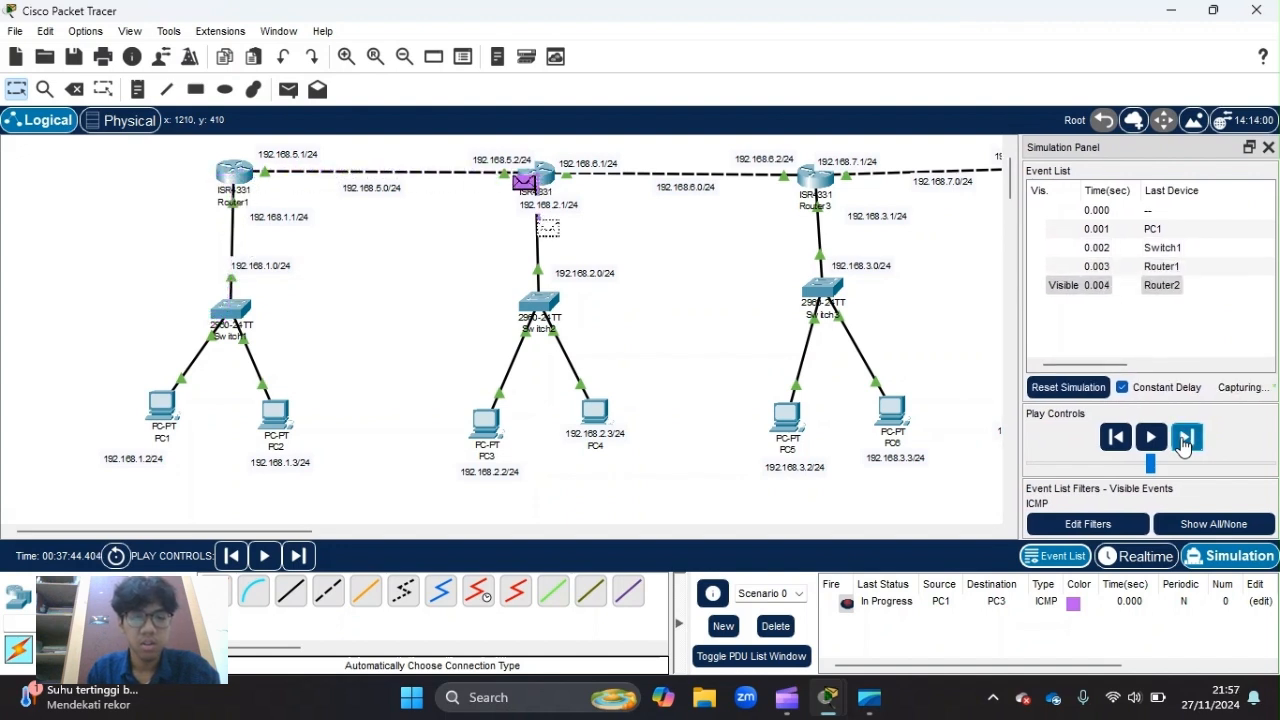
{"action": "left_click", "coordinate": [1185, 440]}
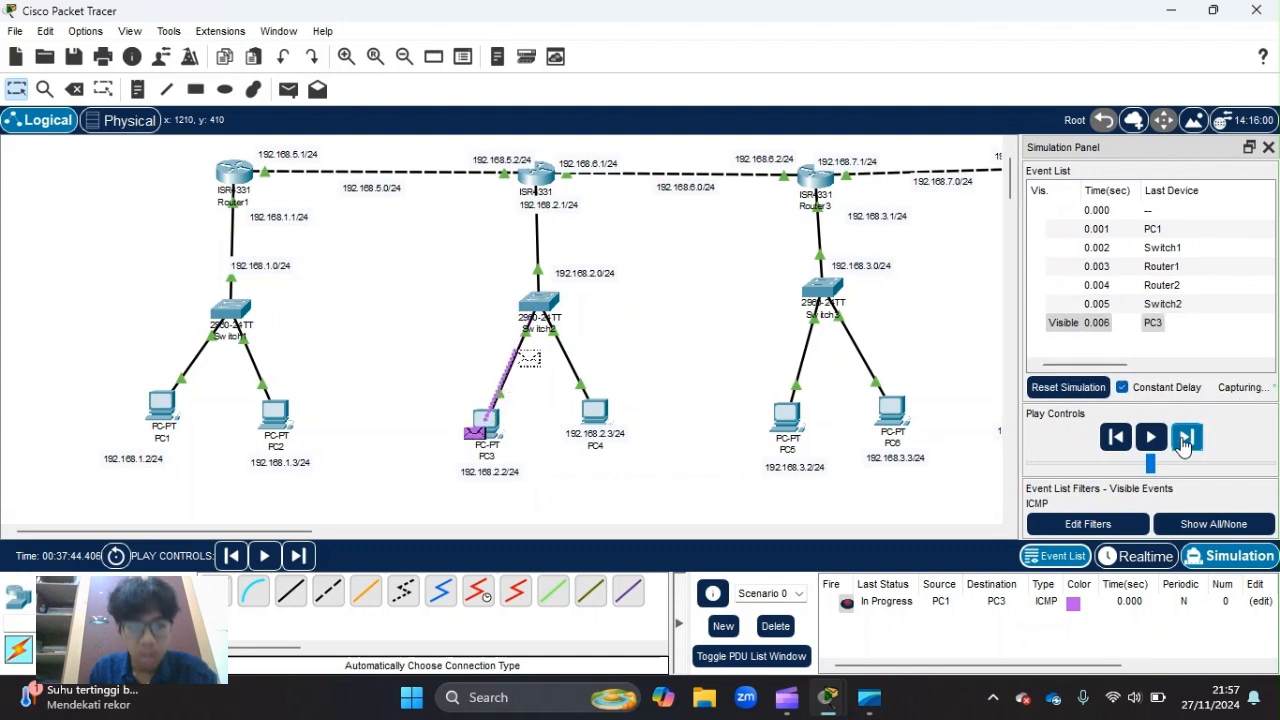
{"action": "left_click", "coordinate": [1184, 438]}
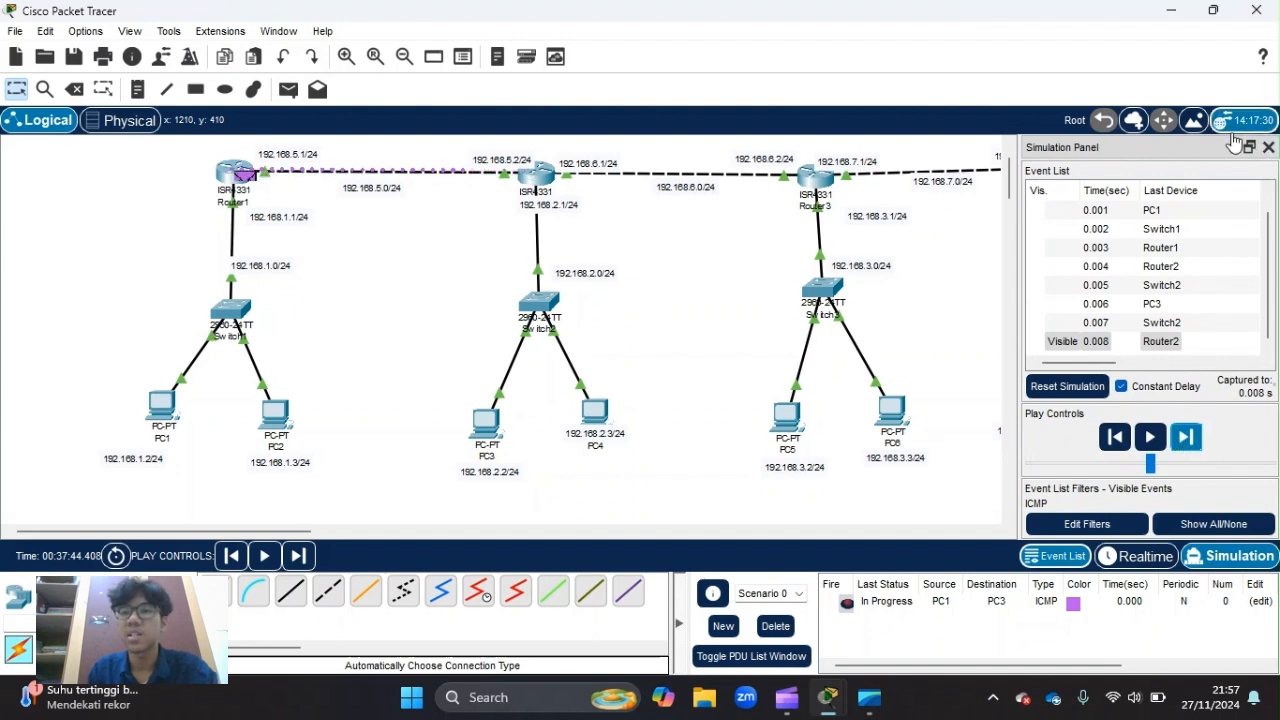
Undock the Simulation Panel and advance the reply from Router1 through Switch1 to PC1
{"action": "double_click", "coordinate": [1169, 150]}
{"action": "left_click", "coordinate": [1187, 474]}
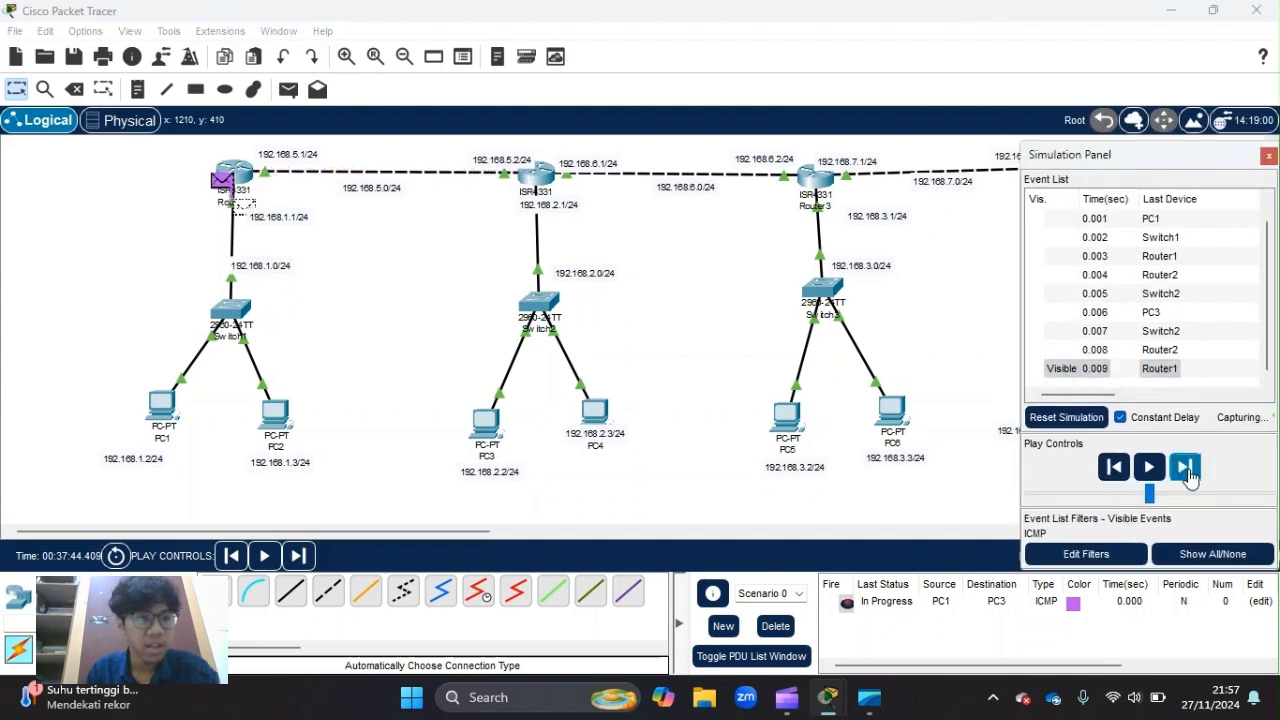
{"action": "left_click", "coordinate": [1187, 474]}
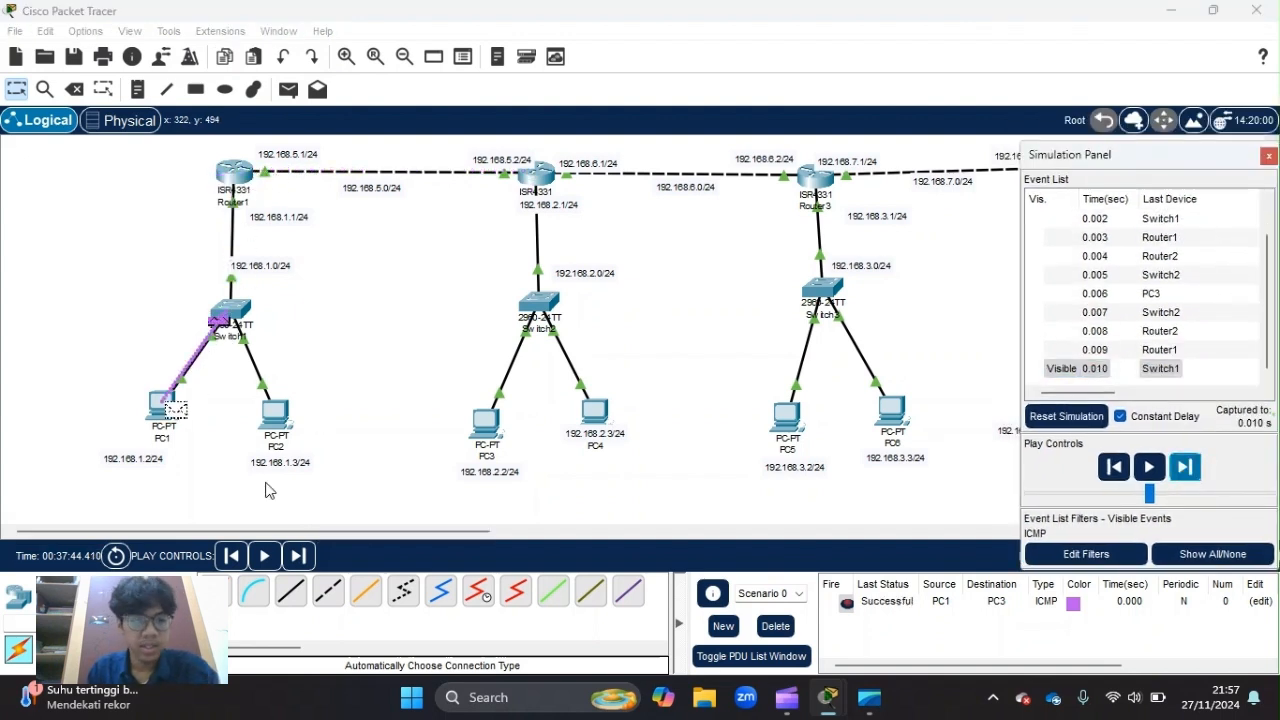
Delete the PC1-to-PC3 PDU and add a simple PDU from PC2 to PC6
{"action": "left_click", "coordinate": [285, 98]}
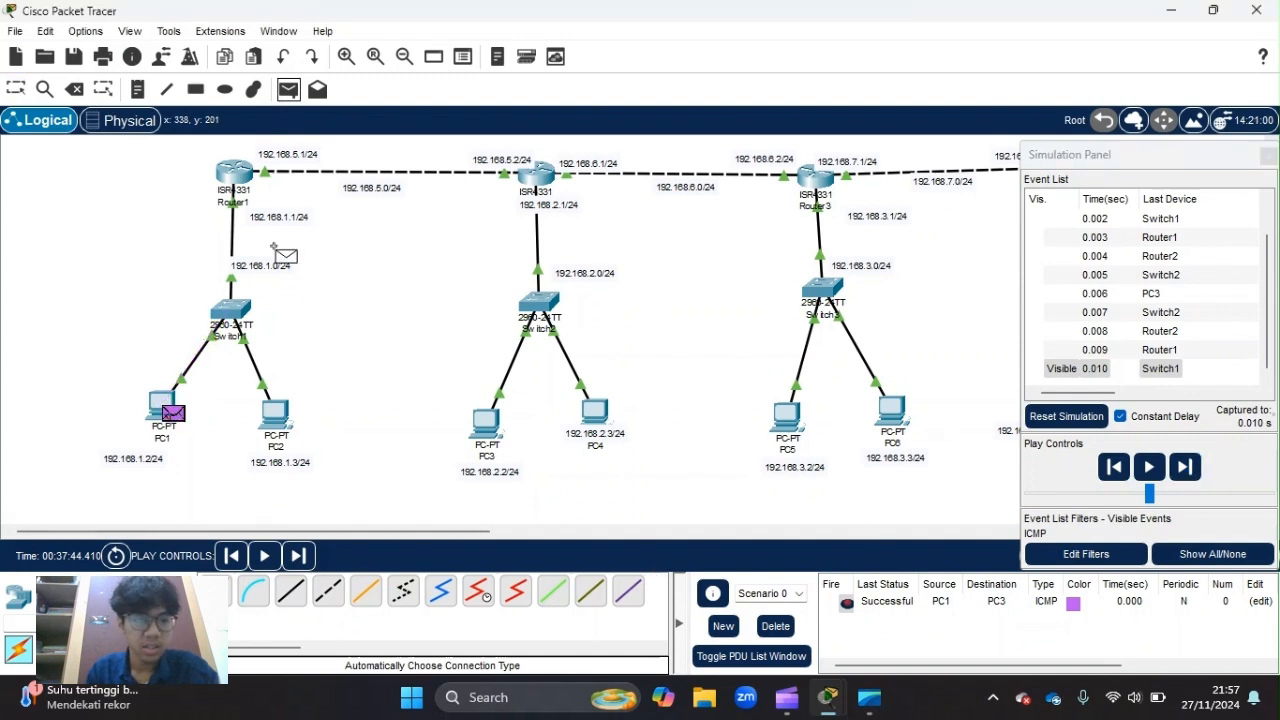
{"action": "left_click", "coordinate": [781, 628]}
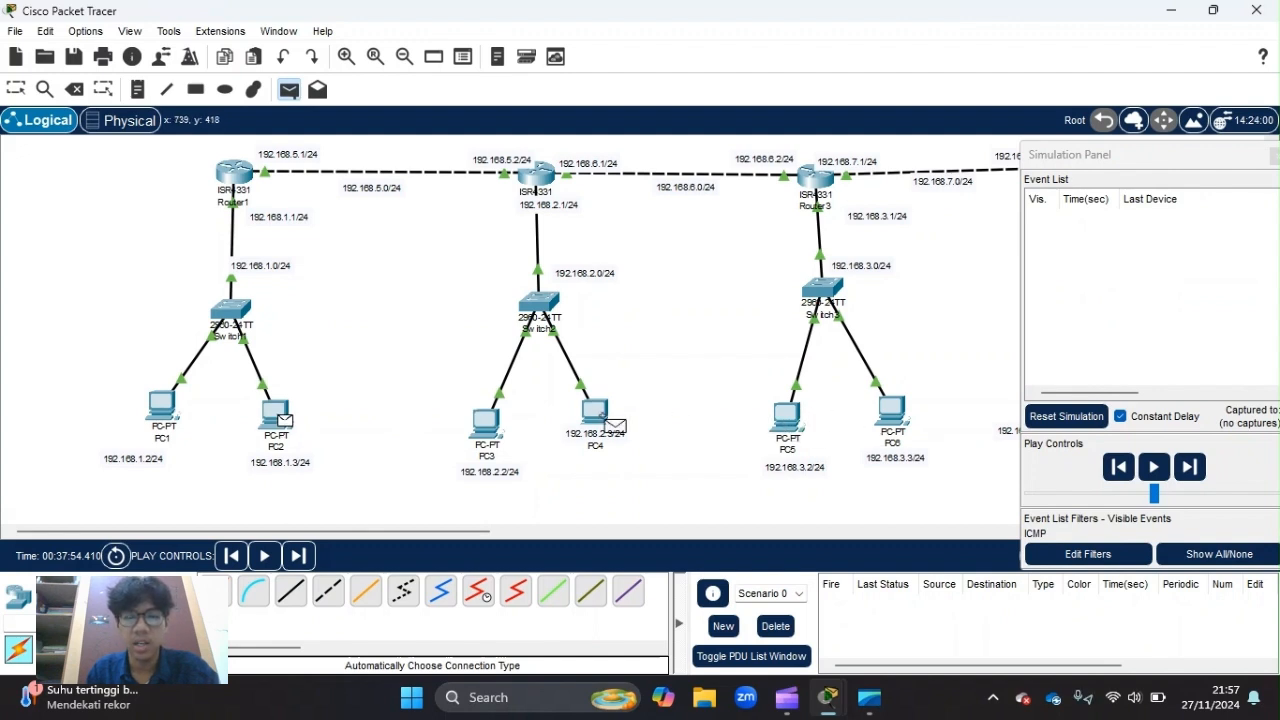
{"action": "left_click", "coordinate": [892, 412]}
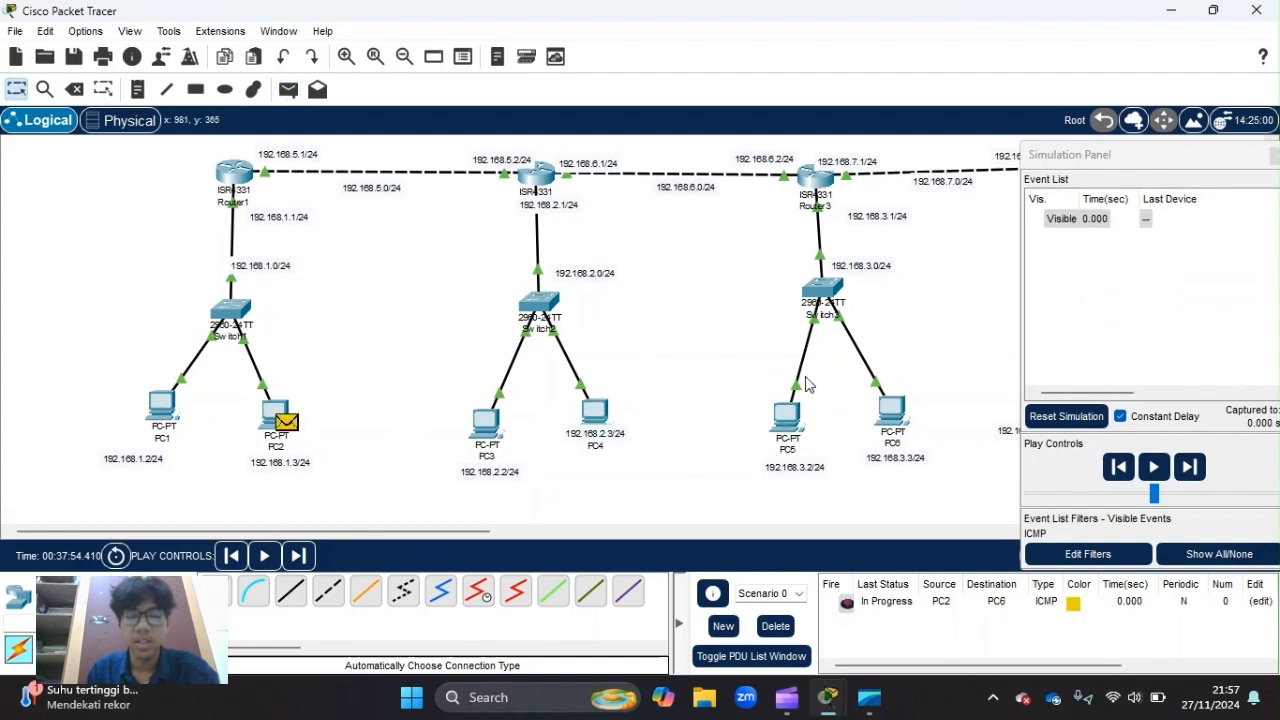
Advance the simulation event by event to follow the packet from PC2 towards Router3
{"action": "left_click", "coordinate": [1197, 480]}
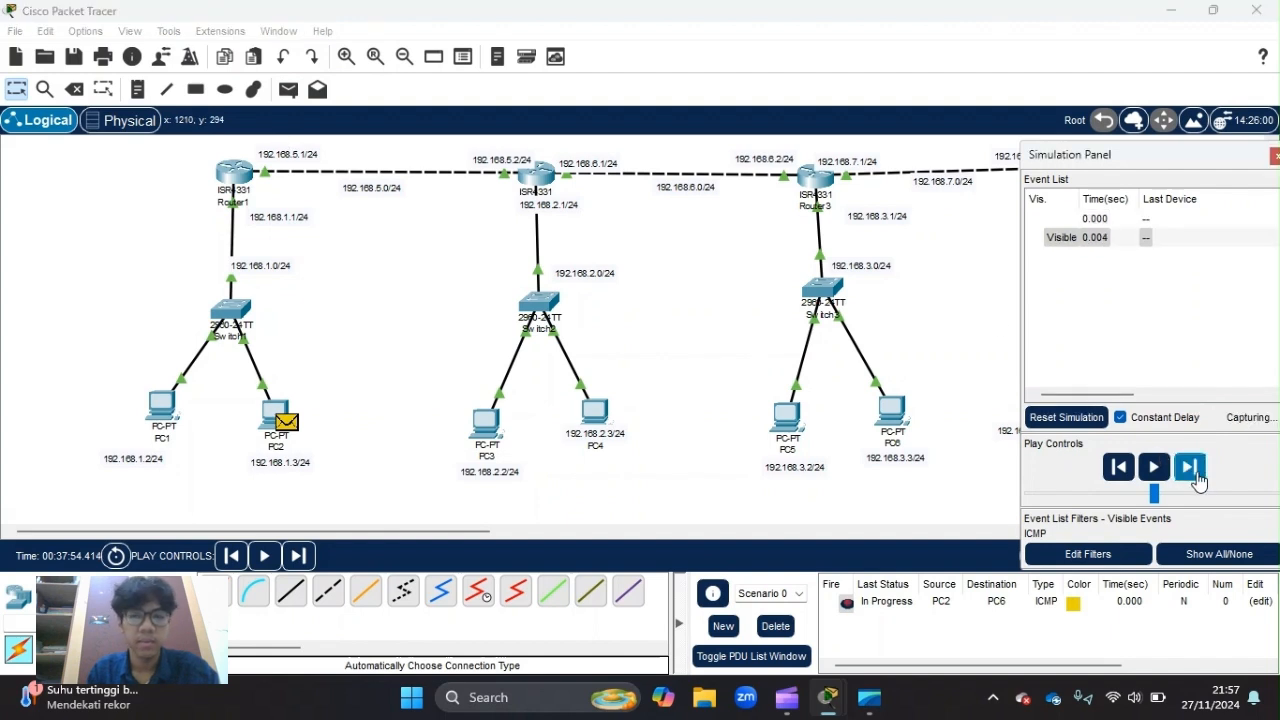
{"action": "left_click", "coordinate": [1193, 482]}
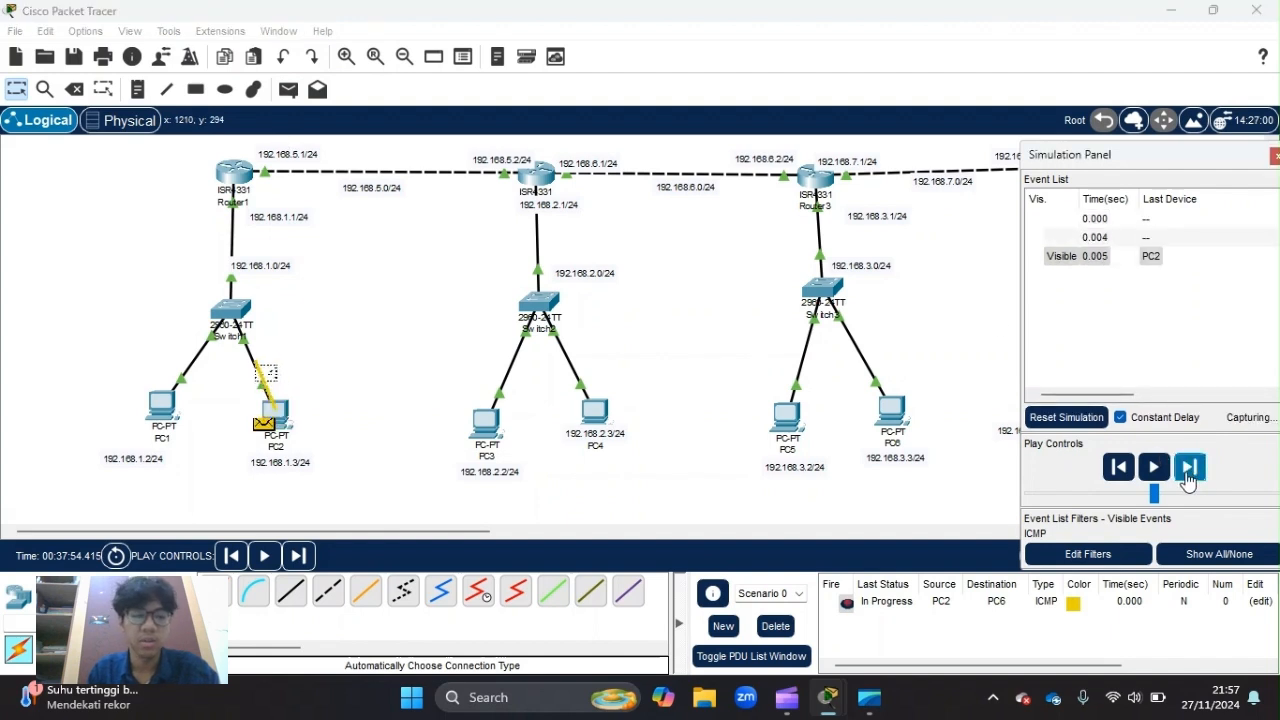
{"action": "left_click", "coordinate": [1188, 480]}
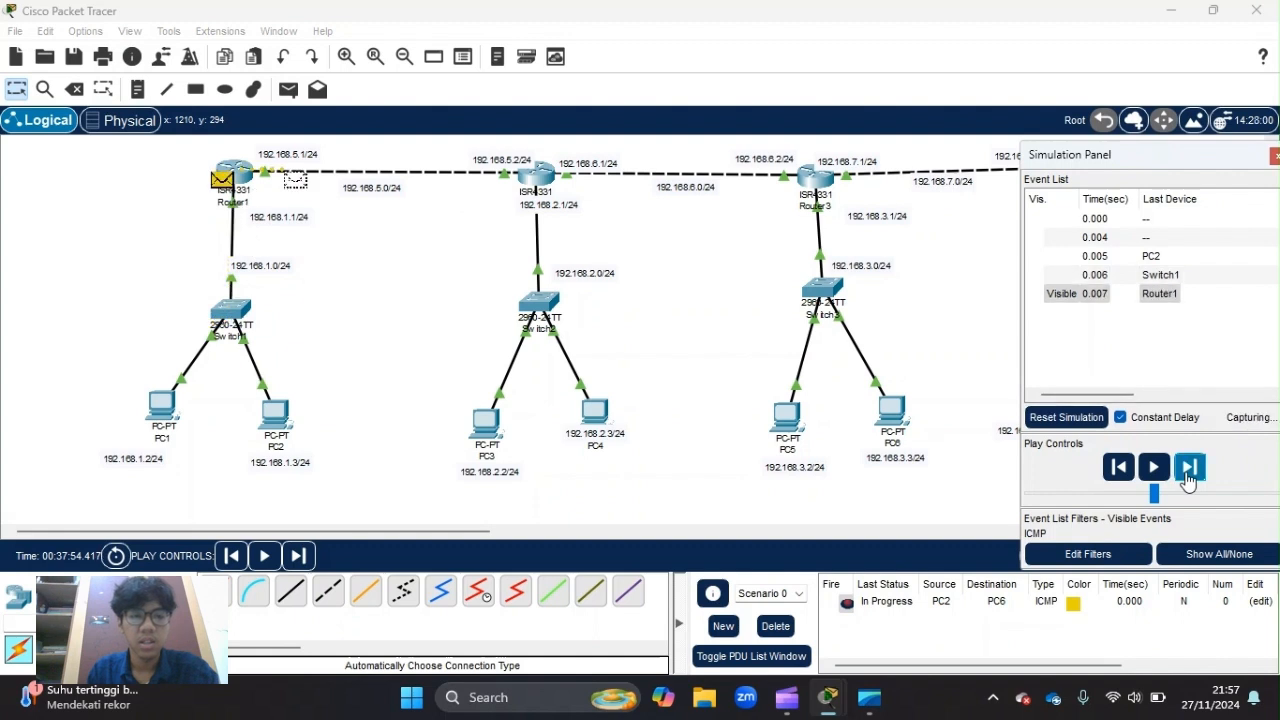
{"action": "left_click", "coordinate": [1188, 480]}
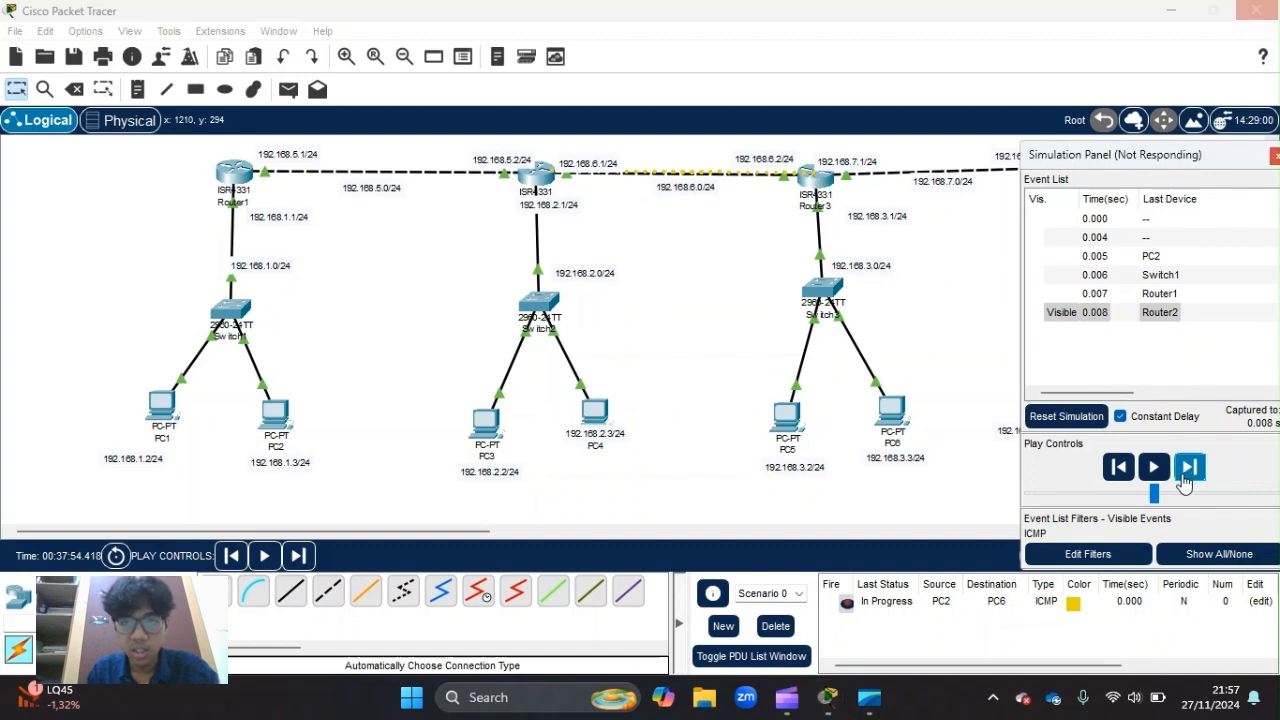
Reset the simulation without constant delay and advance the PC2-to-PC6 packet event by event as far as Switch3
{"action": "left_click", "coordinate": [1062, 418]}
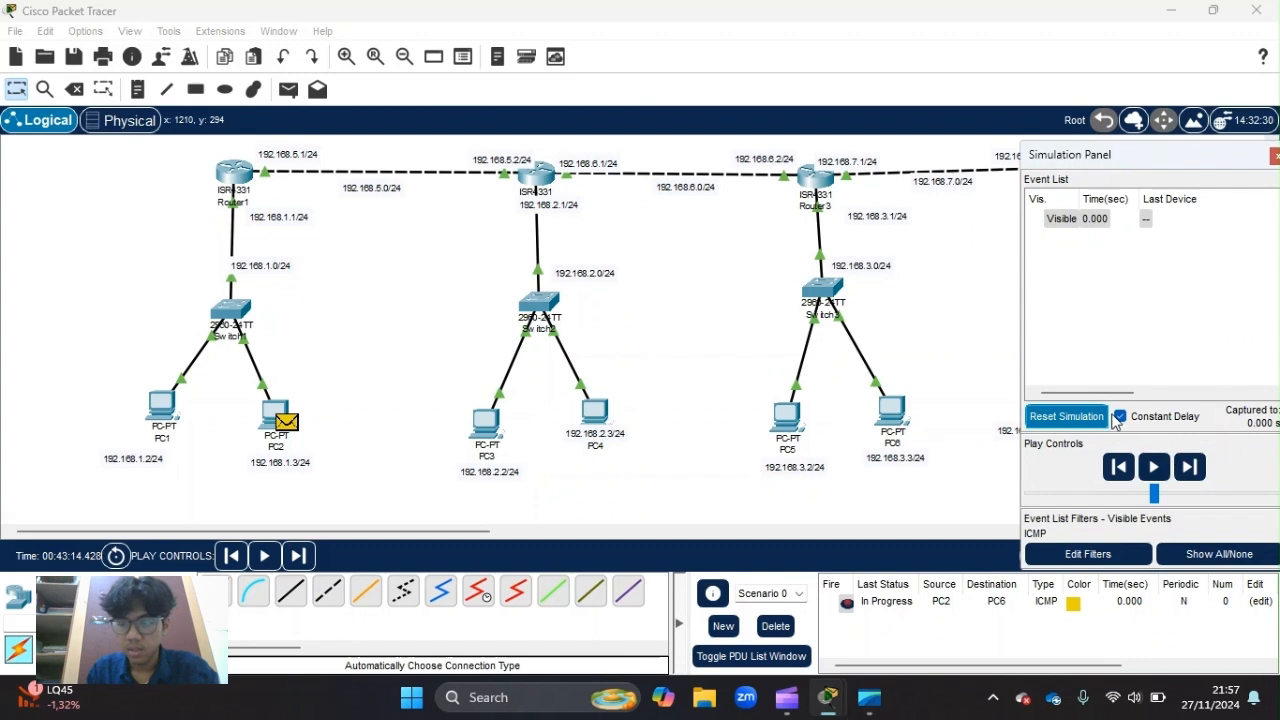
{"action": "left_click", "coordinate": [1122, 417]}
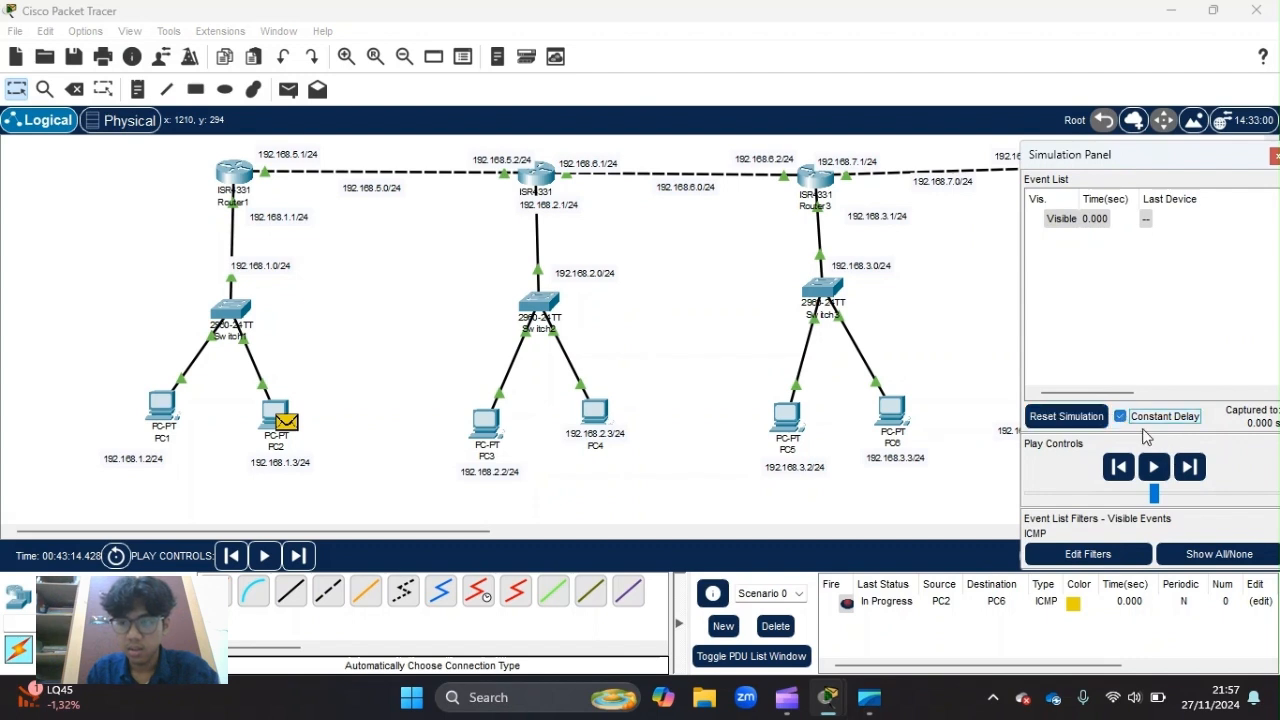
{"action": "left_click", "coordinate": [1196, 476]}
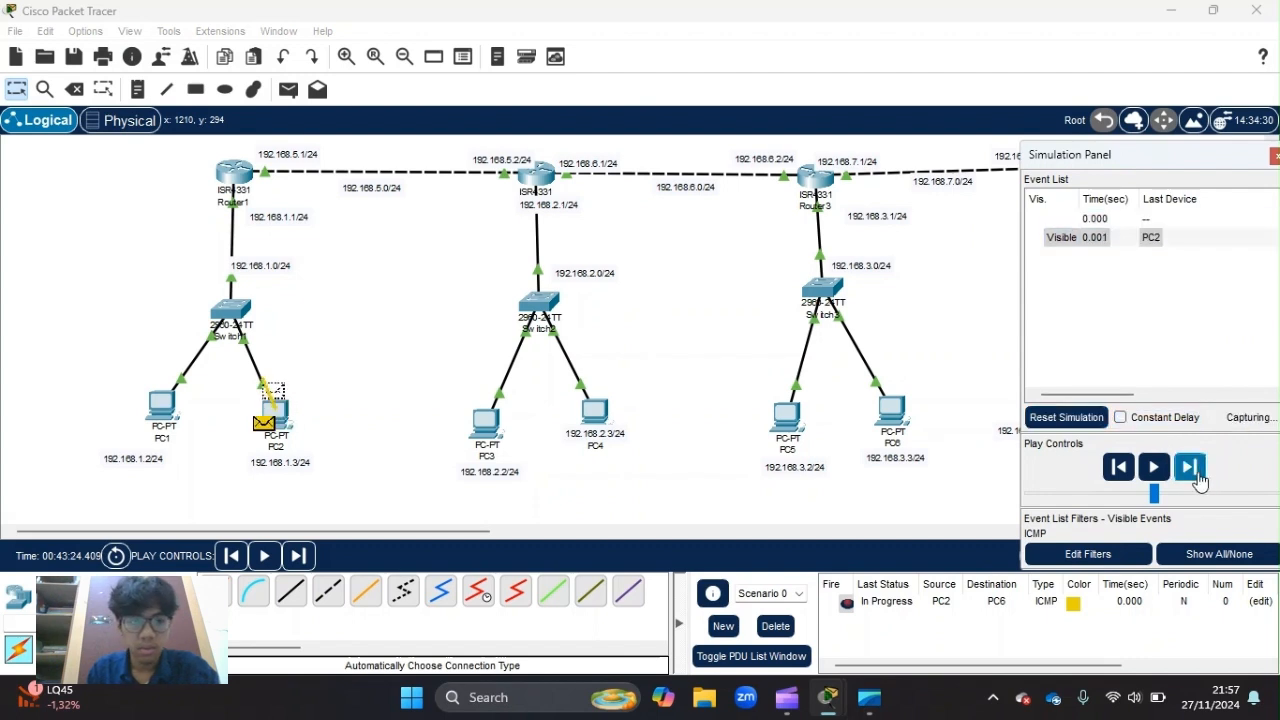
{"action": "left_click", "coordinate": [1196, 476]}
{"action": "left_click", "coordinate": [1190, 467]}
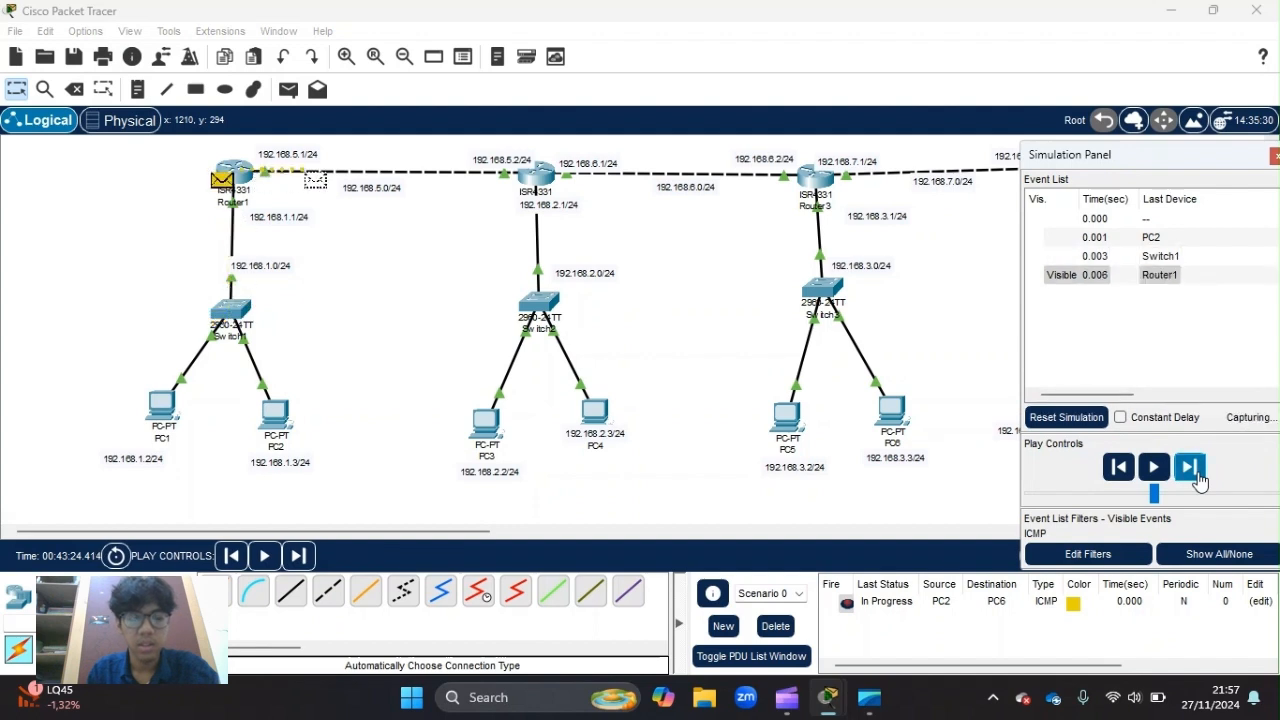
{"action": "left_click", "coordinate": [1197, 477]}
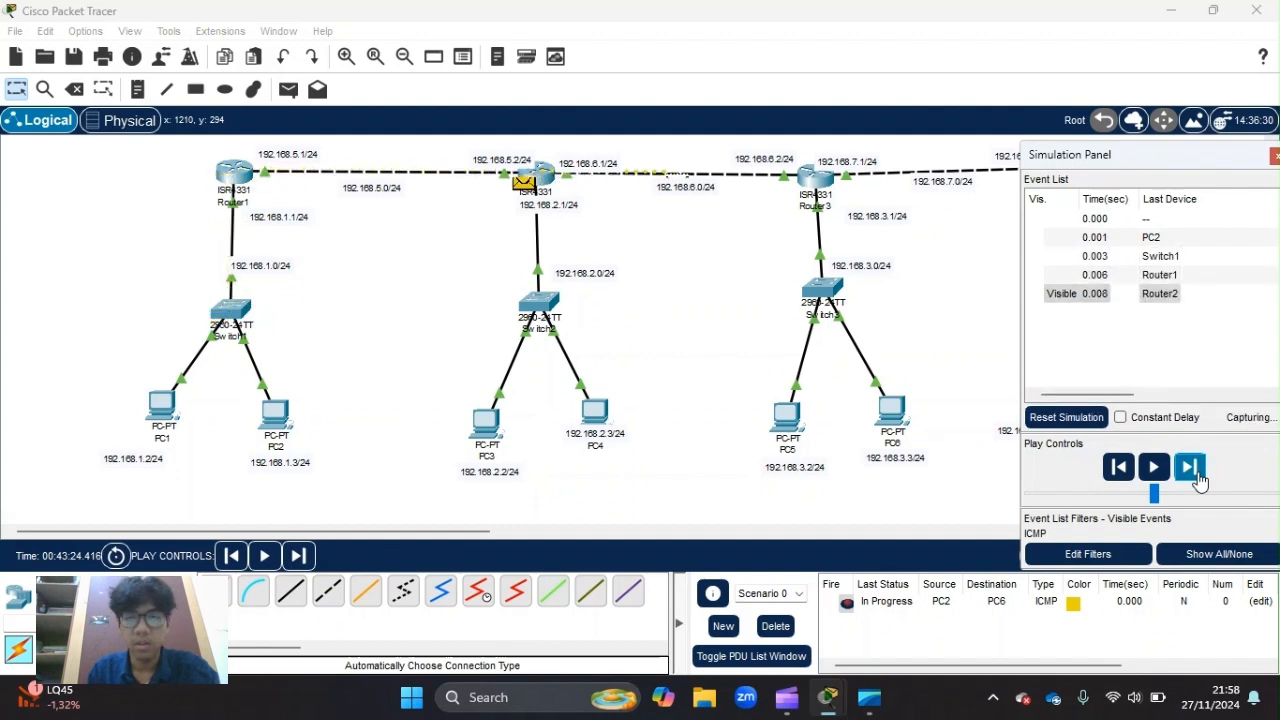
{"action": "left_click", "coordinate": [1199, 478]}
{"action": "left_click", "coordinate": [1199, 478]}
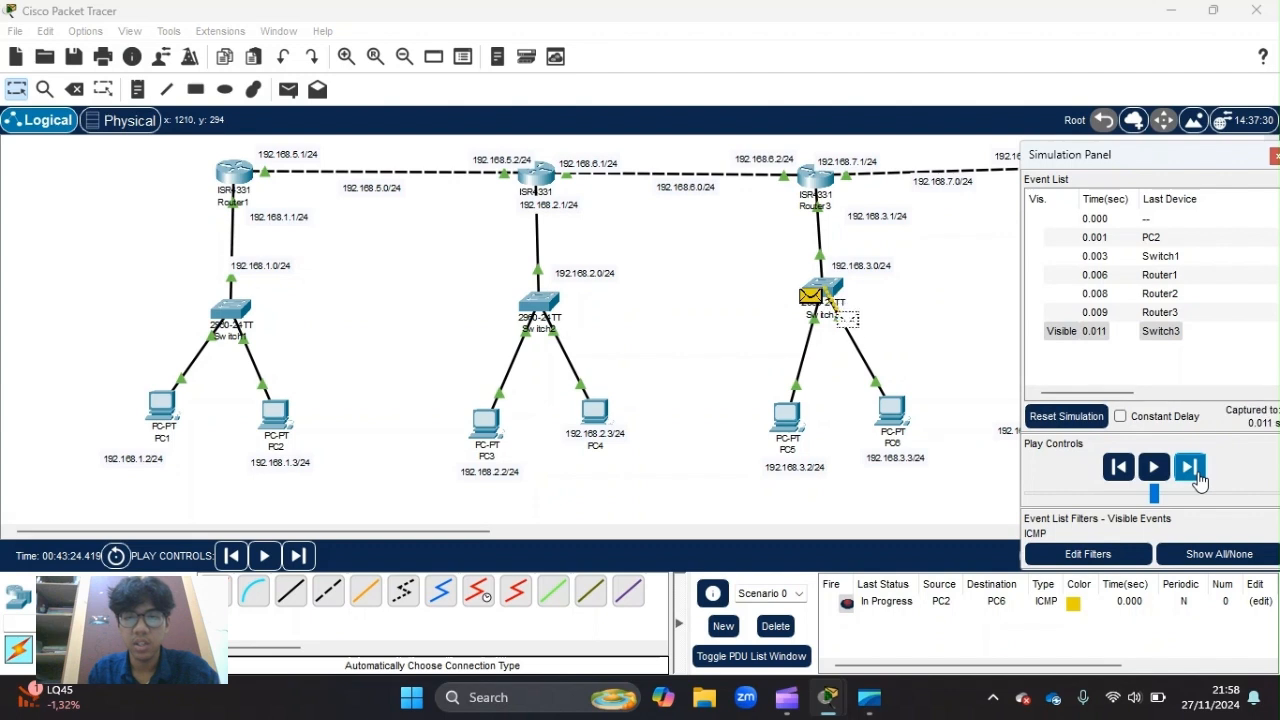
Advance the packet to PC6 and follow its reply through Router3, Router2 and Router1 back to PC2
{"action": "left_click", "coordinate": [1199, 478]}
{"action": "left_click", "coordinate": [1199, 478]}
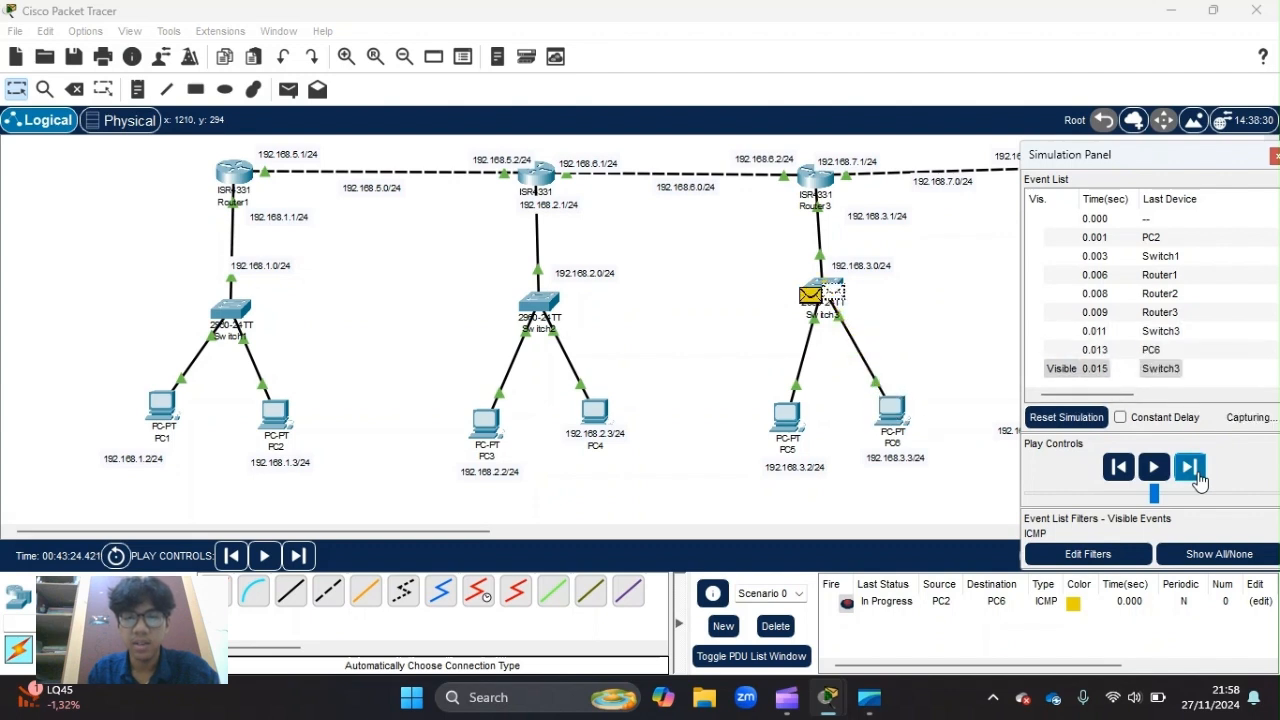
{"action": "left_click", "coordinate": [1199, 478]}
{"action": "left_click", "coordinate": [1199, 478]}
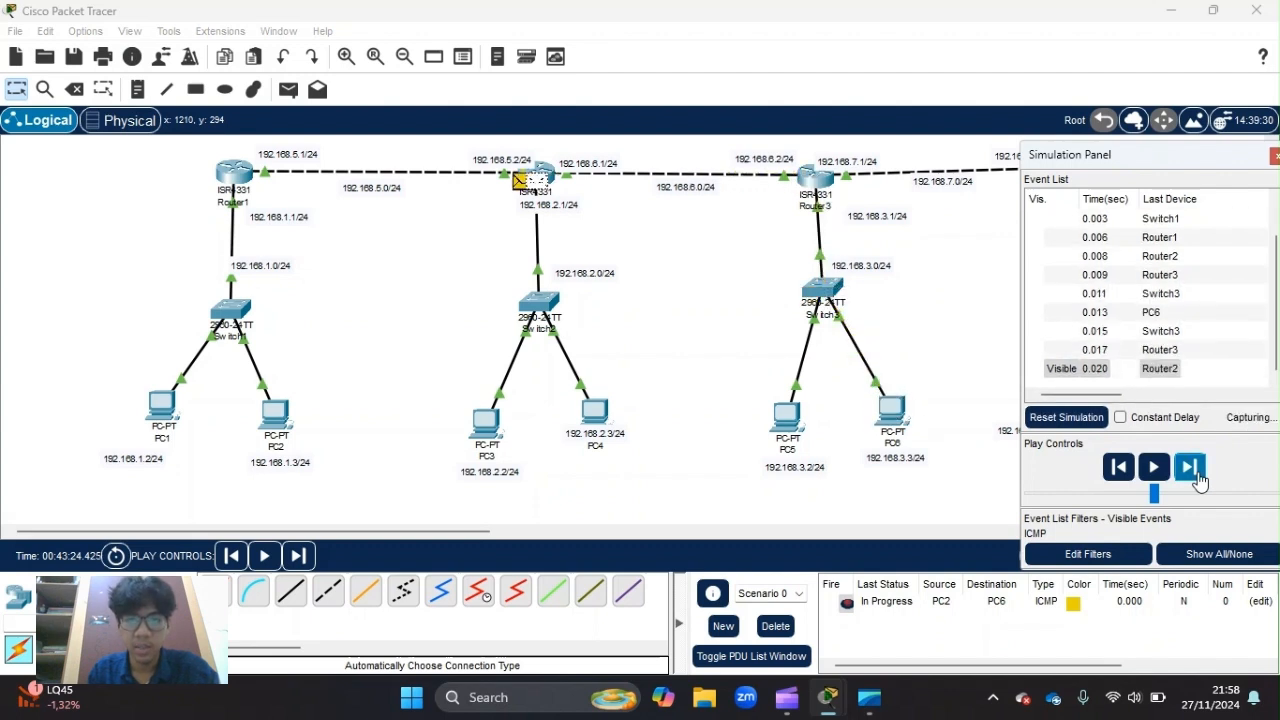
{"action": "left_click", "coordinate": [1199, 478]}
{"action": "left_click", "coordinate": [1199, 478]}
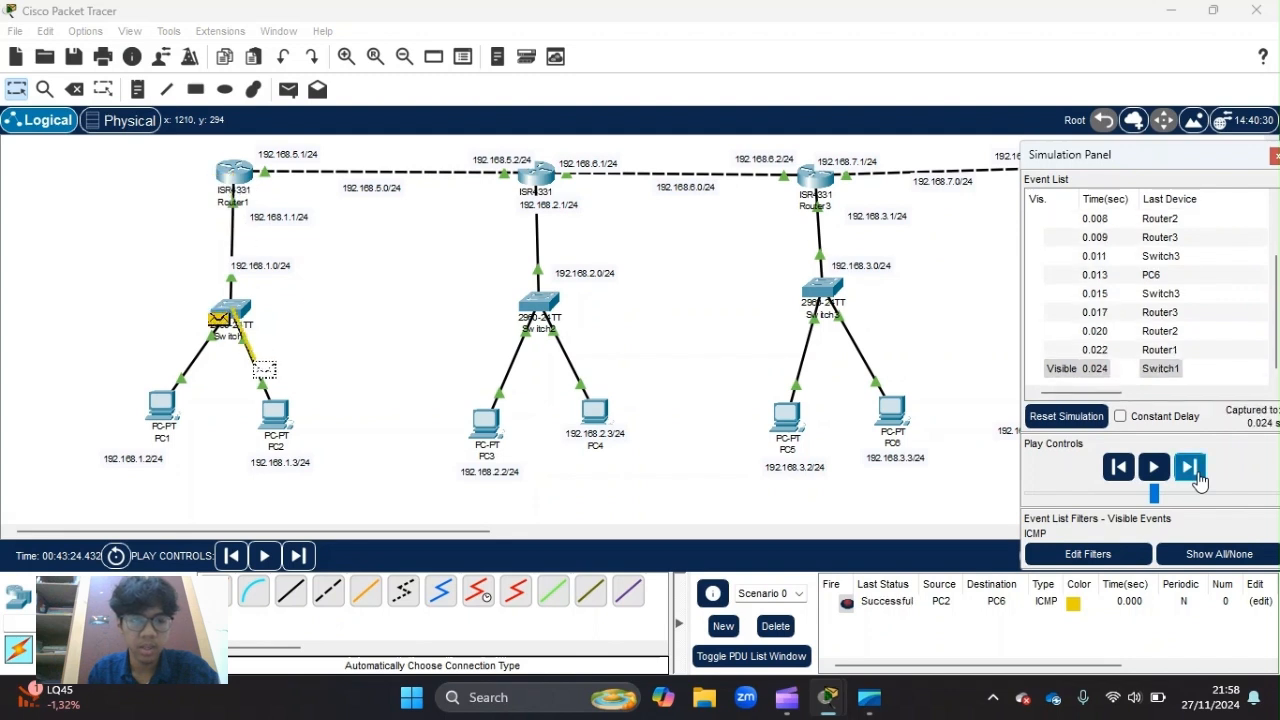
Delete the PC2-to-PC6 PDU and add a simple PDU from PC1 to PC7, moving the Simulation Panel off the PCs to reach PC7
{"action": "left_click", "coordinate": [776, 626]}
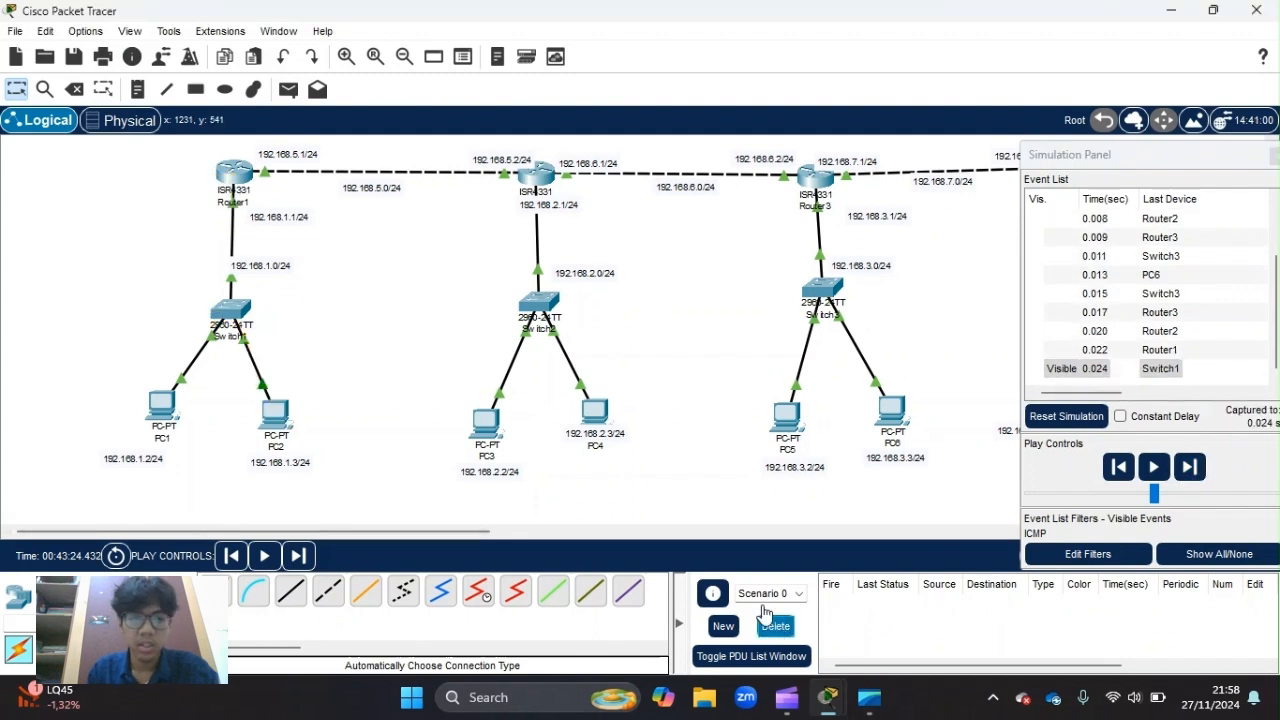
{"action": "left_click", "coordinate": [290, 92]}
{"action": "left_click_drag", "start_coordinate": [1146, 170], "coordinate": [1089, 446]}
{"action": "left_click", "coordinate": [161, 405]}
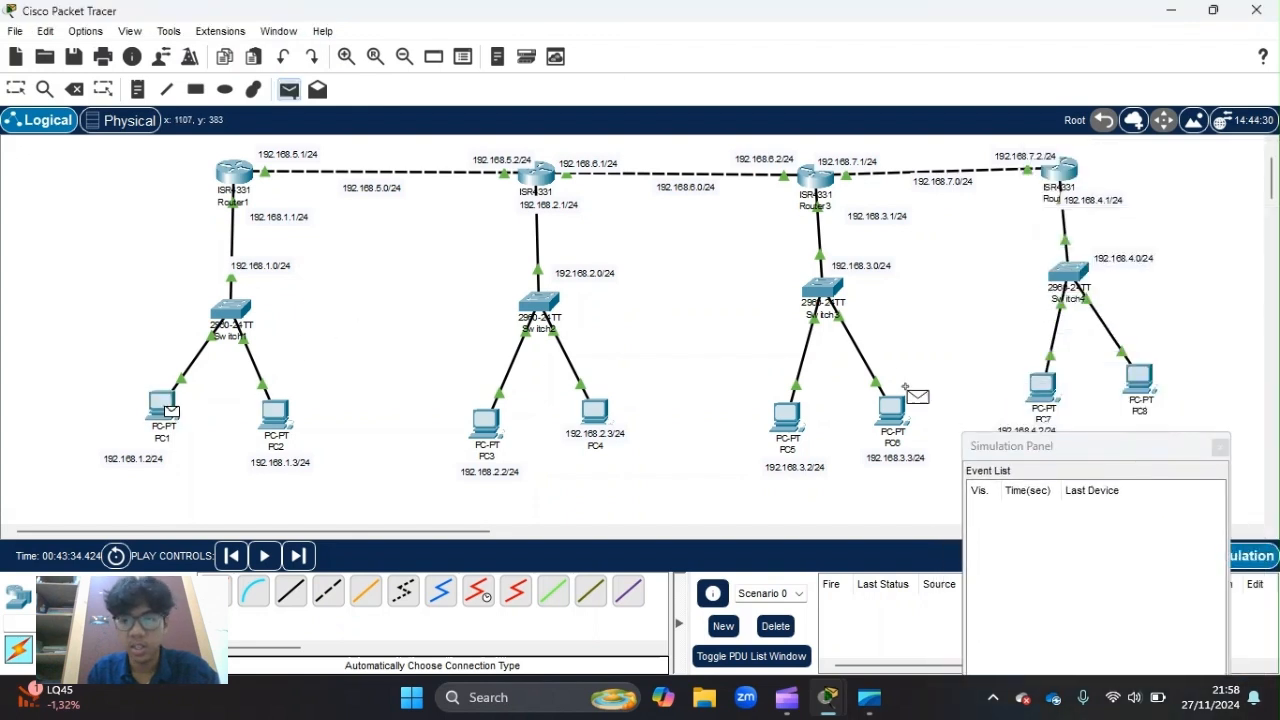
{"action": "left_click", "coordinate": [1056, 388]}
{"action": "left_click_drag", "start_coordinate": [1127, 456], "coordinate": [1175, 240]}
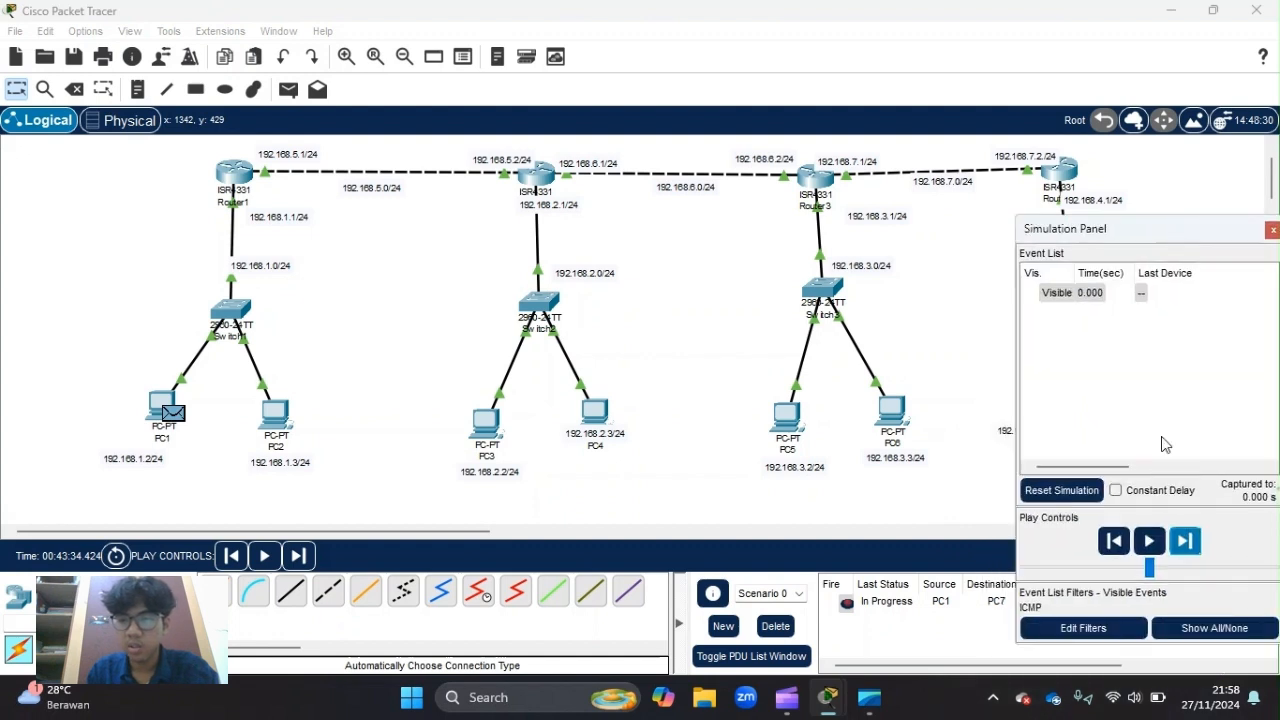
Advance the simulation event by event to follow the packet from PC1 through Switch1 towards Router1
{"action": "left_click", "coordinate": [1186, 541]}
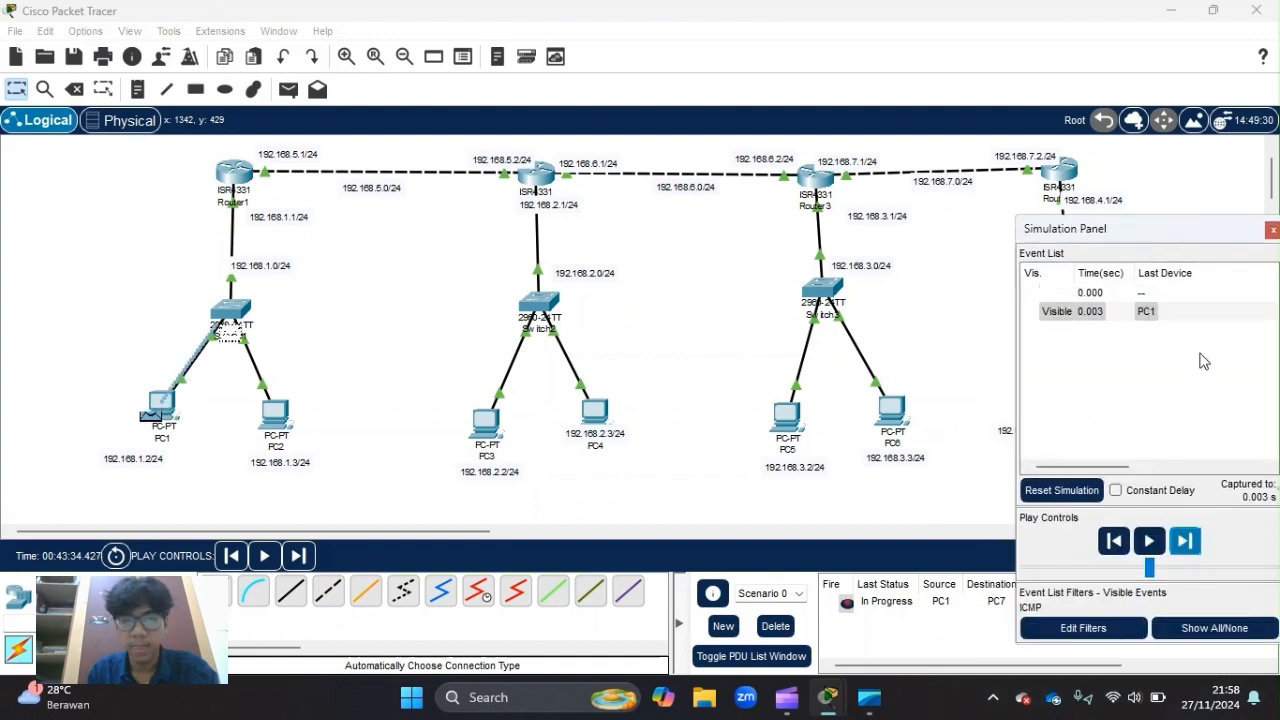
{"action": "left_click", "coordinate": [1183, 553]}
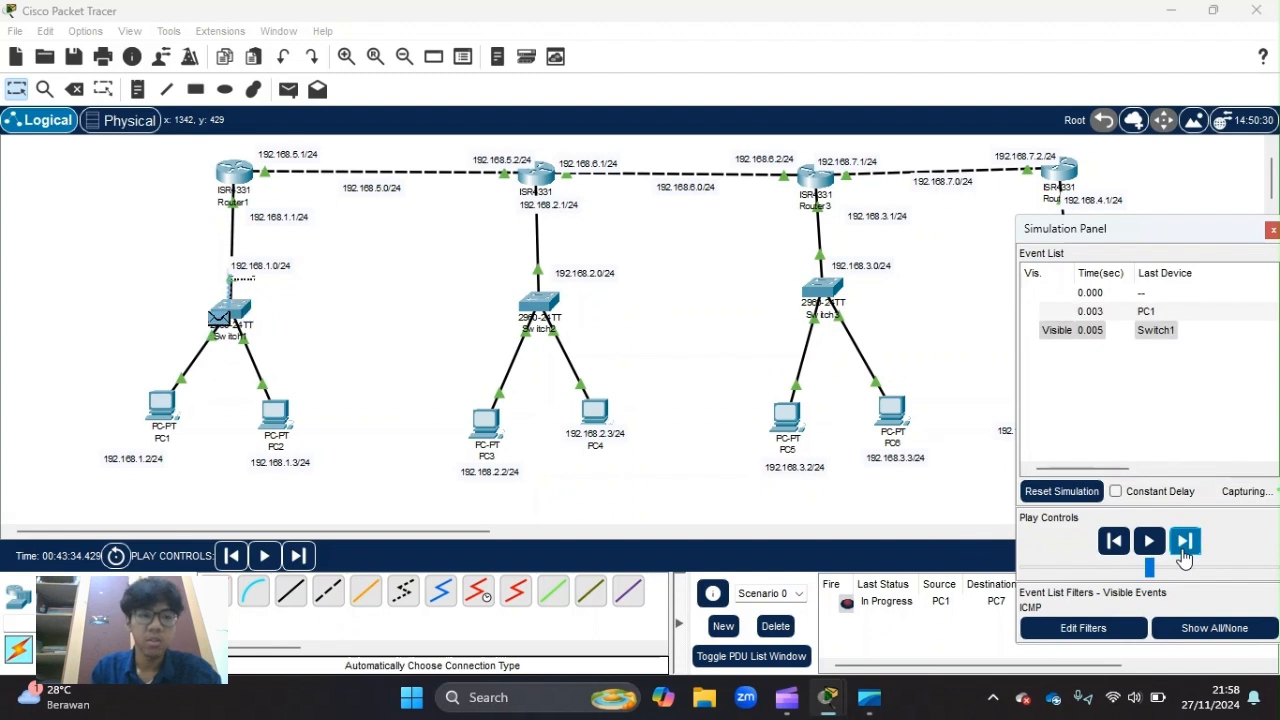
{"action": "left_click", "coordinate": [1183, 553]}
{"action": "left_click", "coordinate": [1183, 553]}
{"action": "left_click", "coordinate": [1183, 553]}
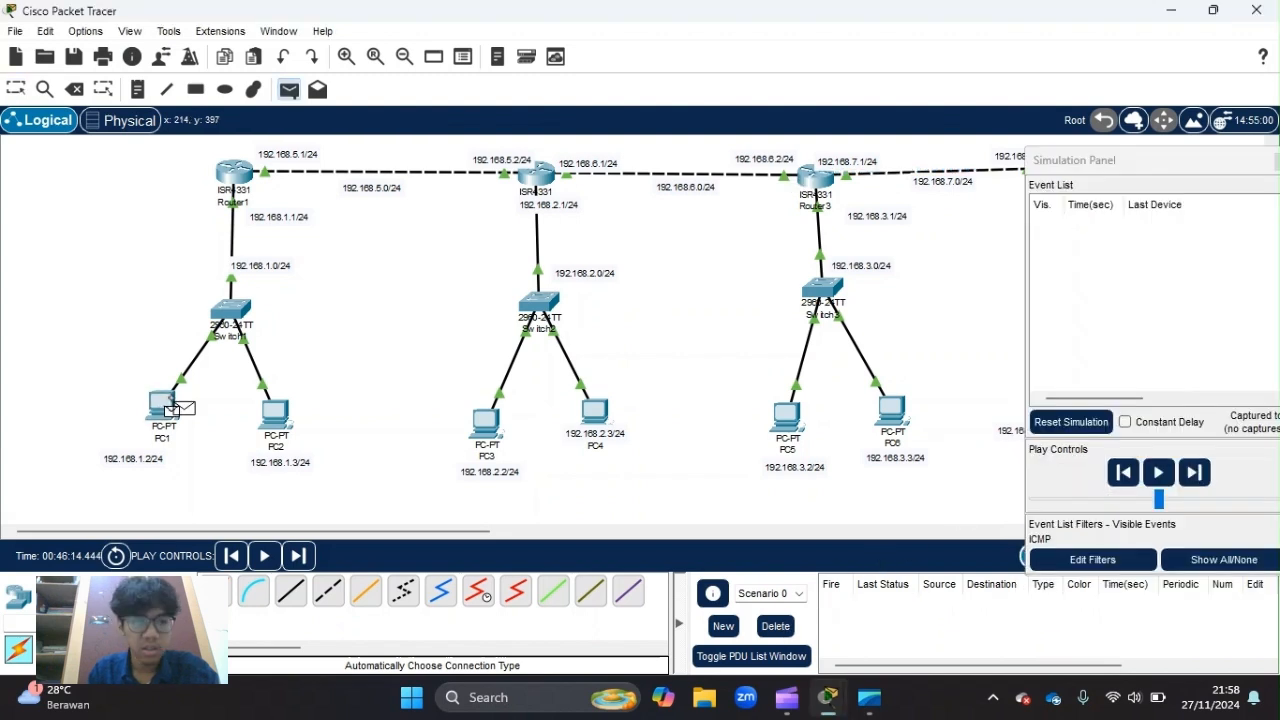
Target PC7 with the new simple PDU from PC1 and advance the packet event by event to Router3
{"action": "left_click_drag", "start_coordinate": [1125, 172], "coordinate": [1086, 222]}
{"action": "left_click", "coordinate": [1050, 390]}
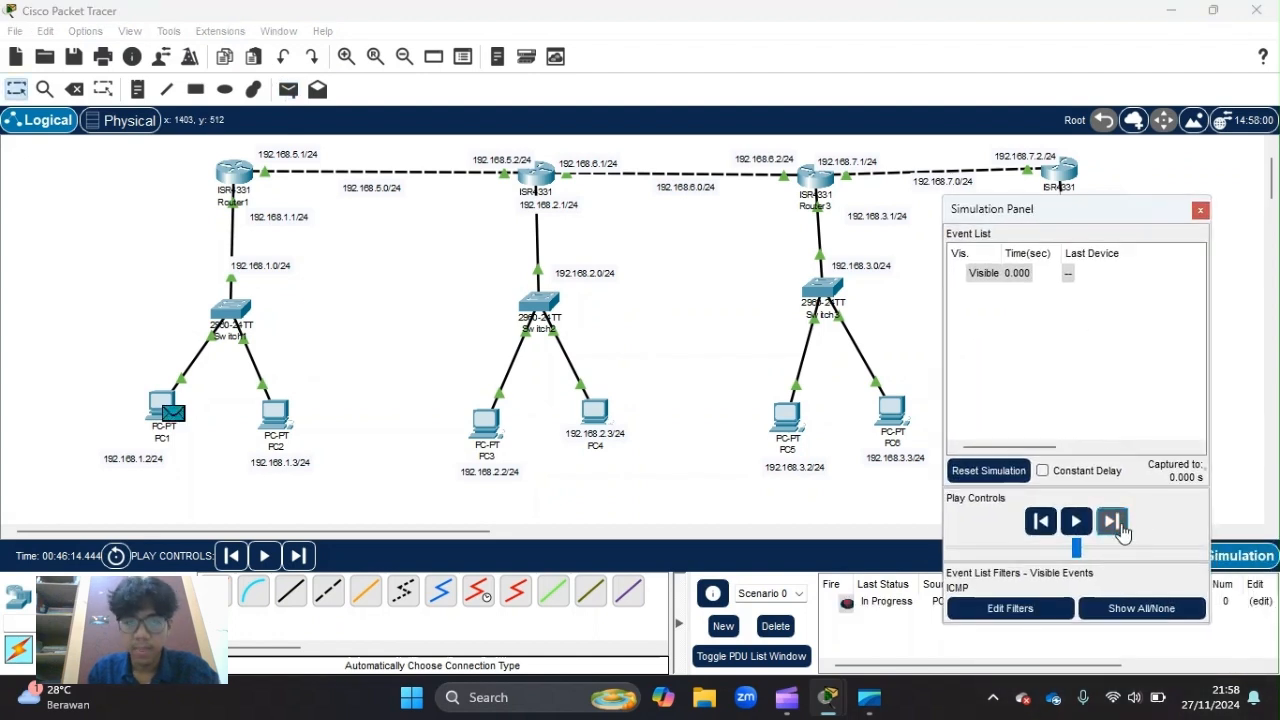
{"action": "left_click", "coordinate": [1112, 521]}
{"action": "left_click", "coordinate": [1112, 521]}
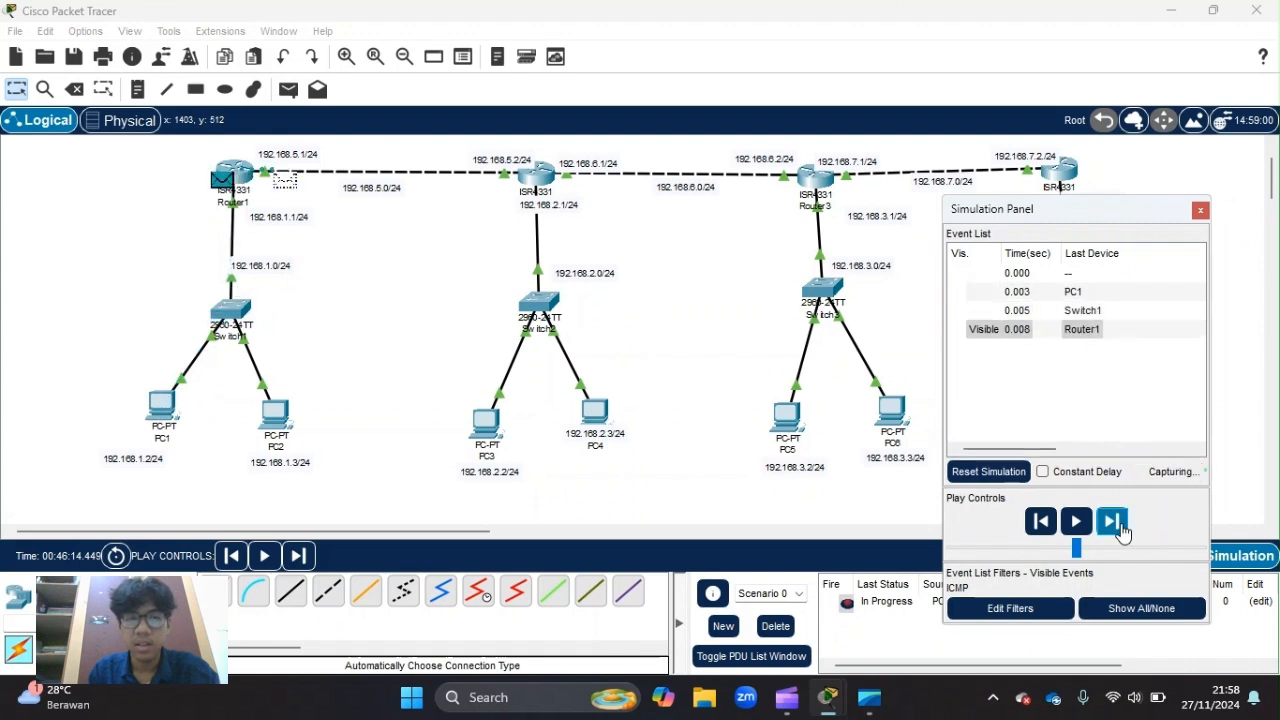
{"action": "left_click", "coordinate": [1121, 530]}
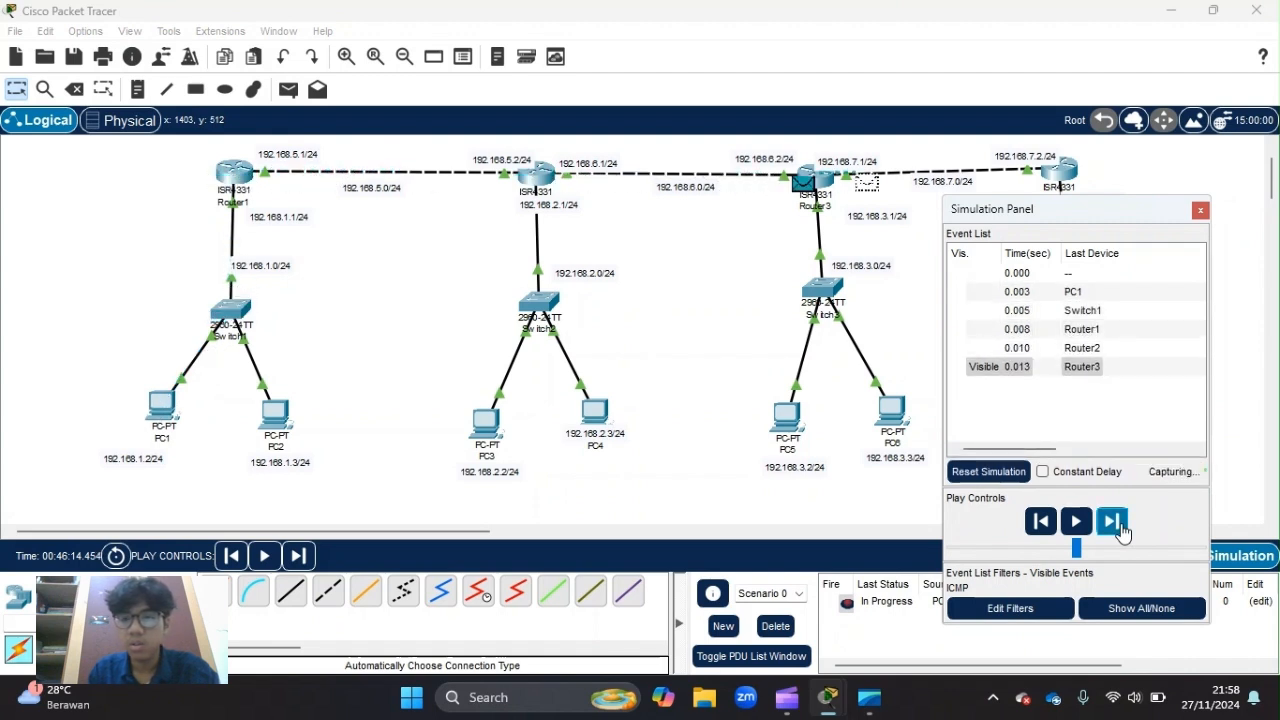
Move the Simulation Panel clear of Router4's network and advance the packet through PC7 and back to PC1
{"action": "left_click_drag", "start_coordinate": [1117, 220], "coordinate": [905, 325]}
{"action": "left_click", "coordinate": [906, 634]}
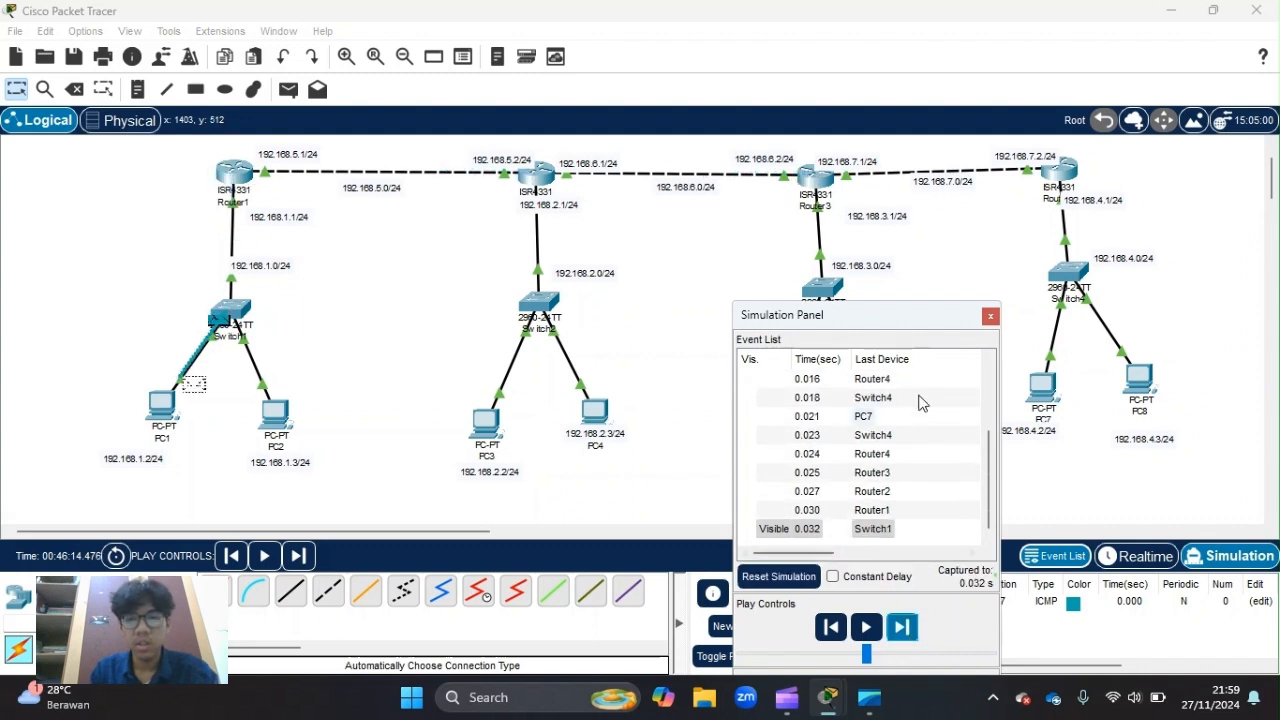
{"action": "left_click_drag", "start_coordinate": [876, 325], "coordinate": [1151, 292]}
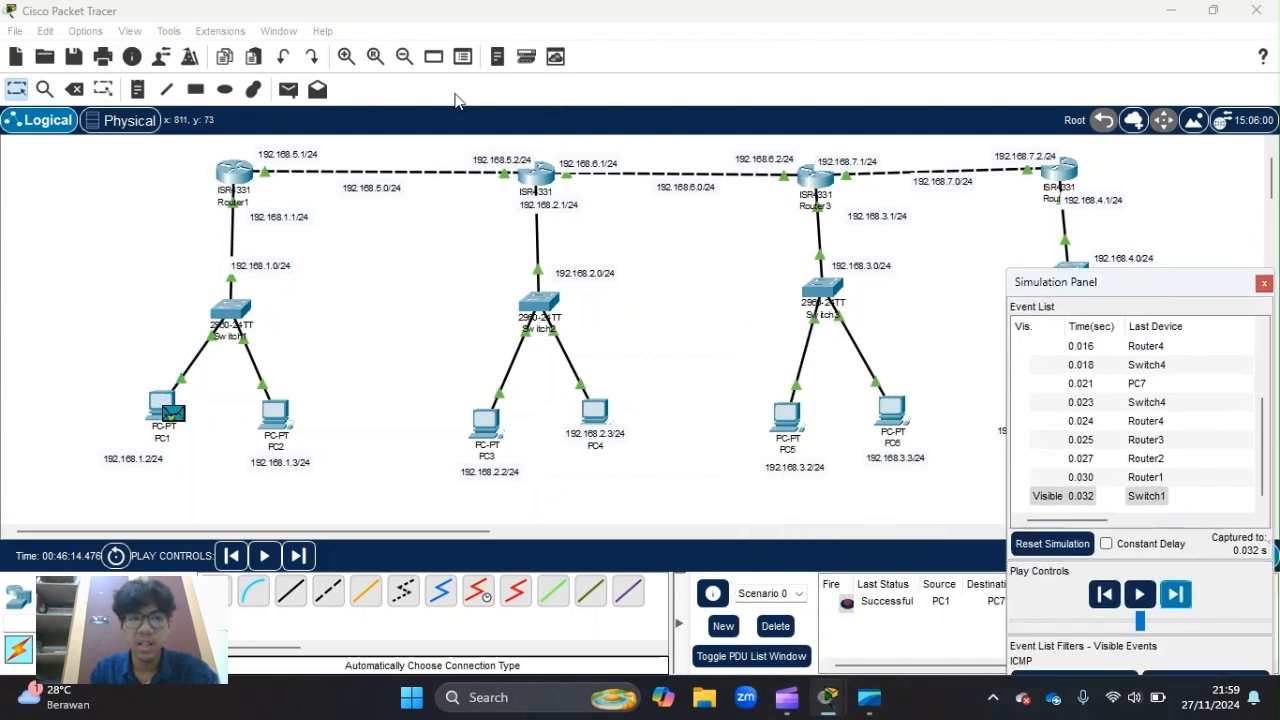
Delete the PC1-to-PC7 PDU and add a simple PDU from PC6 to PC3
{"action": "left_click", "coordinate": [288, 89]}
{"action": "left_click", "coordinate": [775, 626]}
{"action": "left_click", "coordinate": [892, 412]}
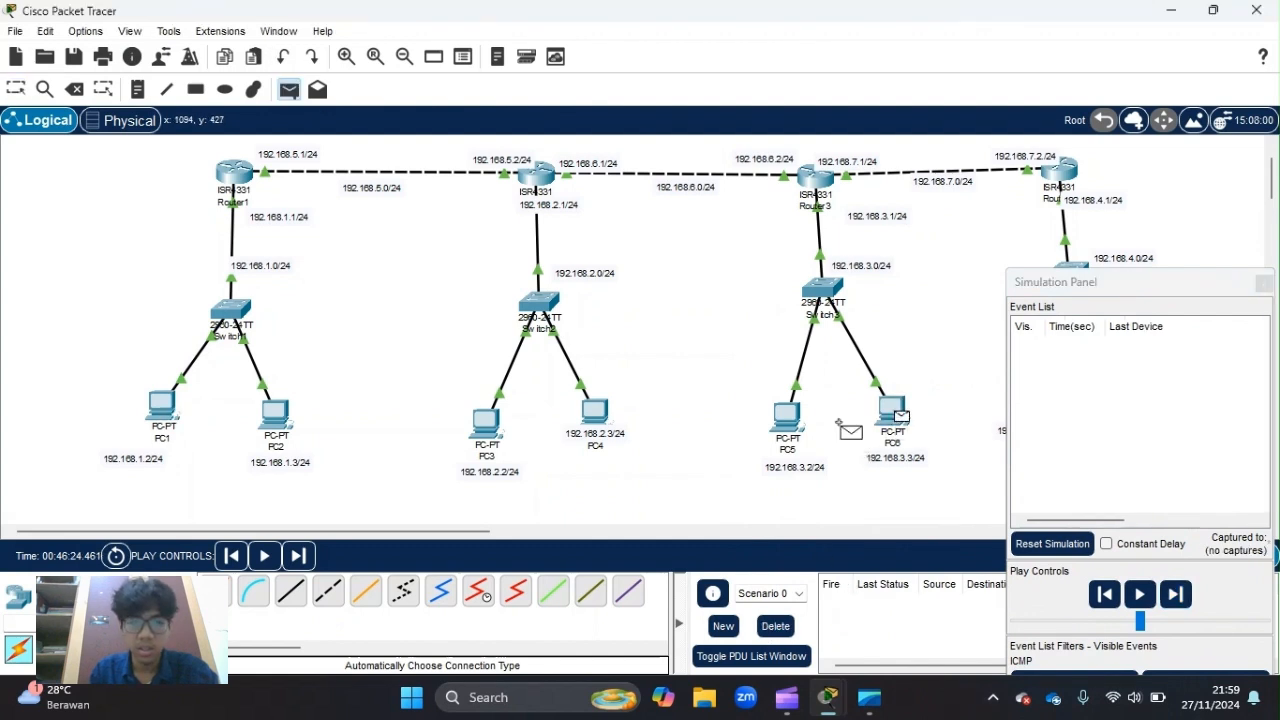
{"action": "left_click", "coordinate": [489, 424]}
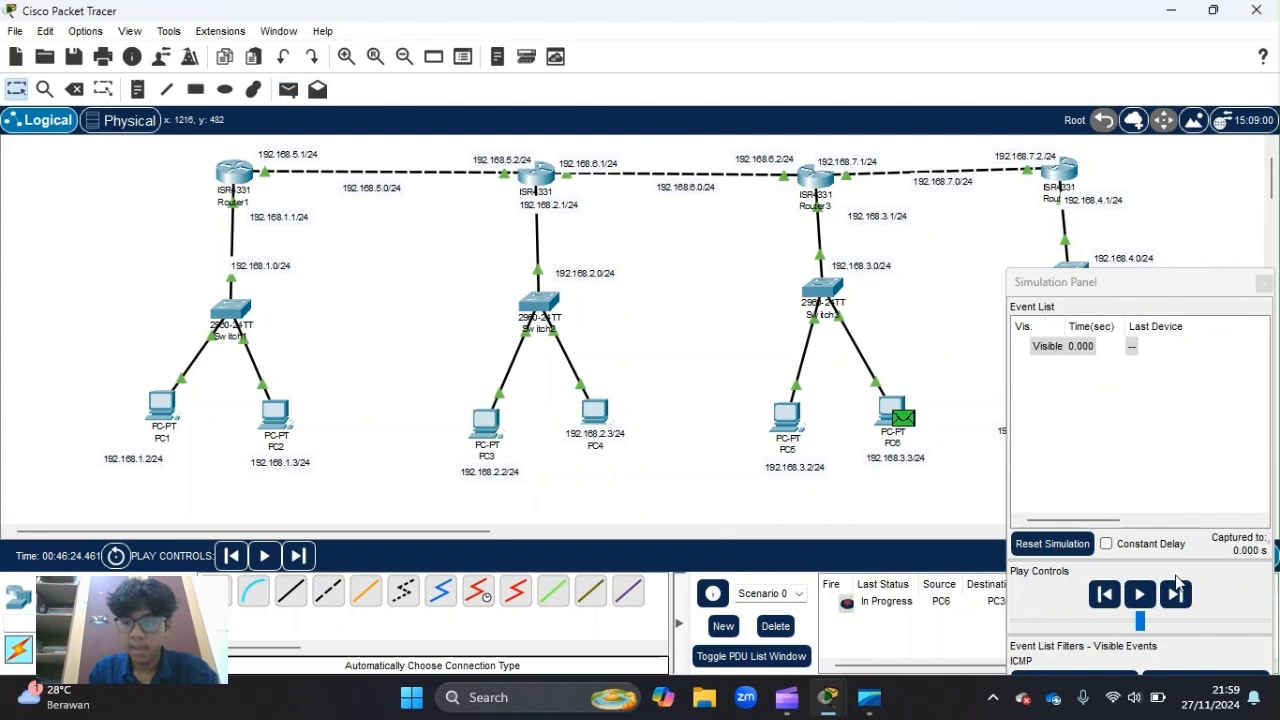
Advance the packet event by event from PC6 to PC3 and back to PC6, and close the Simulation Panel
{"action": "left_click", "coordinate": [1176, 595]}
{"action": "left_click", "coordinate": [1177, 596]}
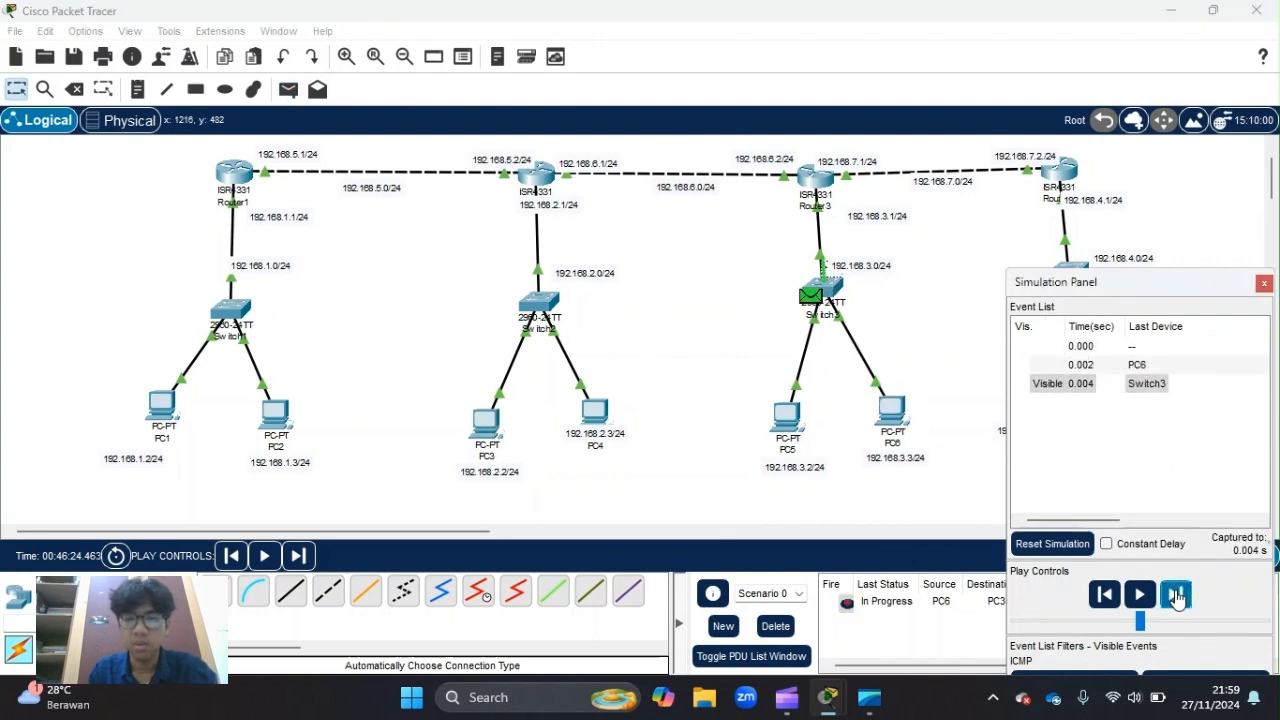
{"action": "left_click", "coordinate": [1177, 596]}
{"action": "left_click", "coordinate": [1177, 596]}
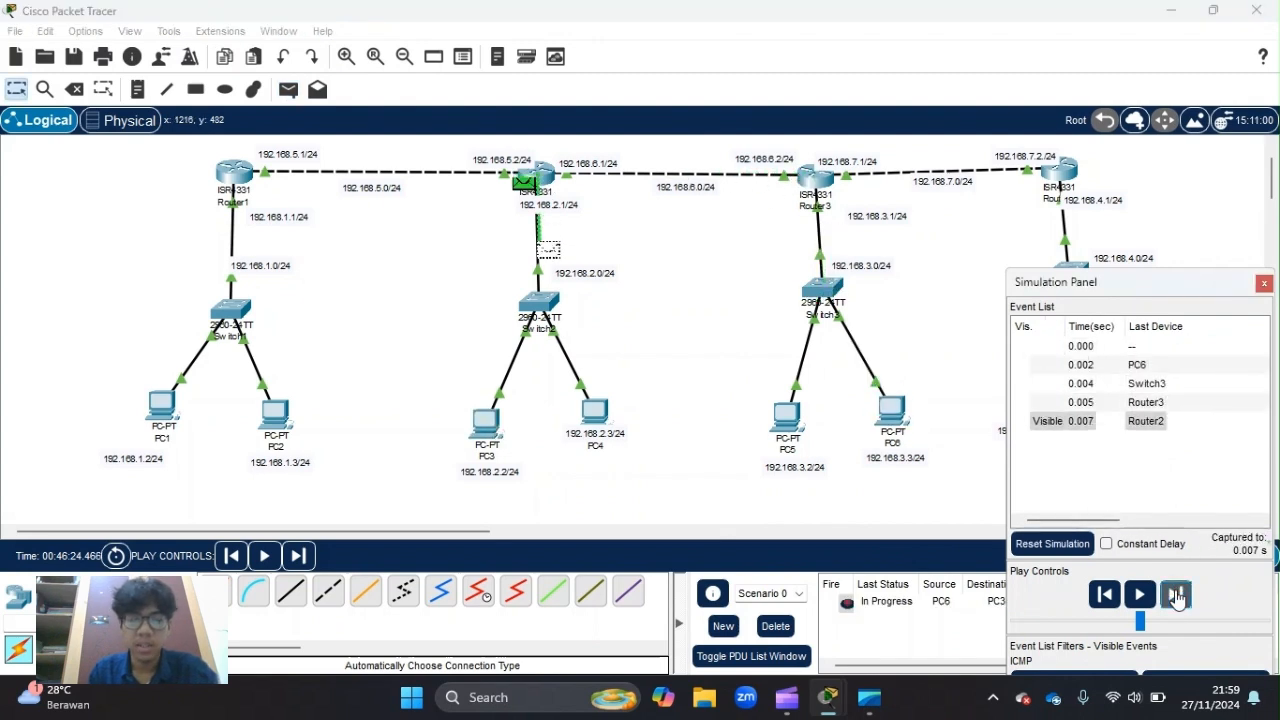
{"action": "left_click", "coordinate": [1177, 596]}
{"action": "left_click", "coordinate": [1177, 596]}
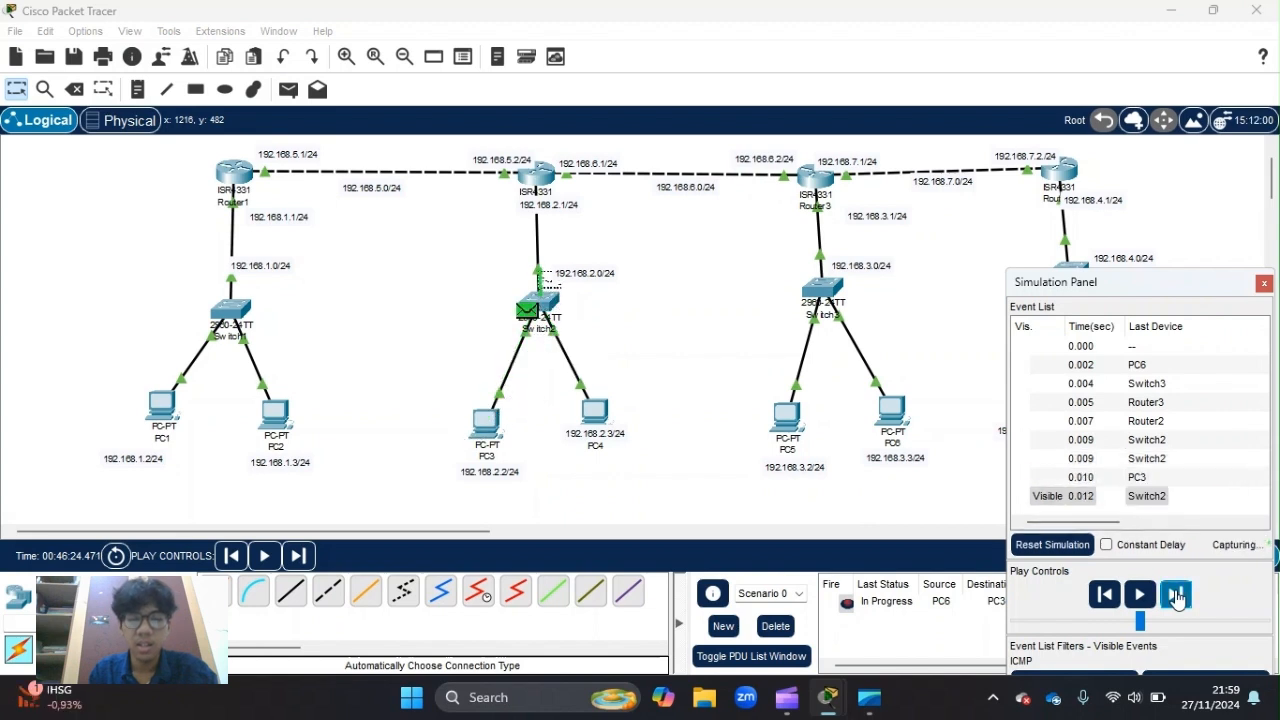
{"action": "left_click", "coordinate": [1177, 596]}
{"action": "left_click", "coordinate": [1177, 596]}
{"action": "left_click", "coordinate": [1177, 596]}
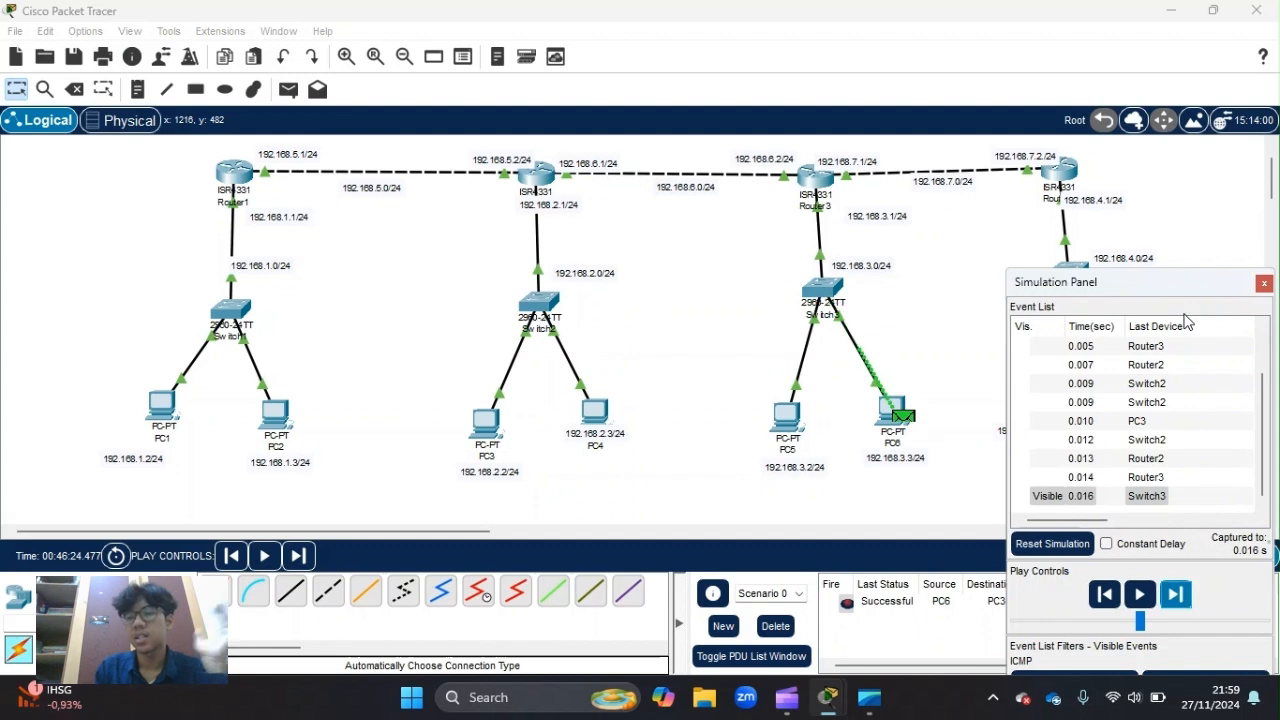
{"action": "left_click", "coordinate": [1264, 283]}
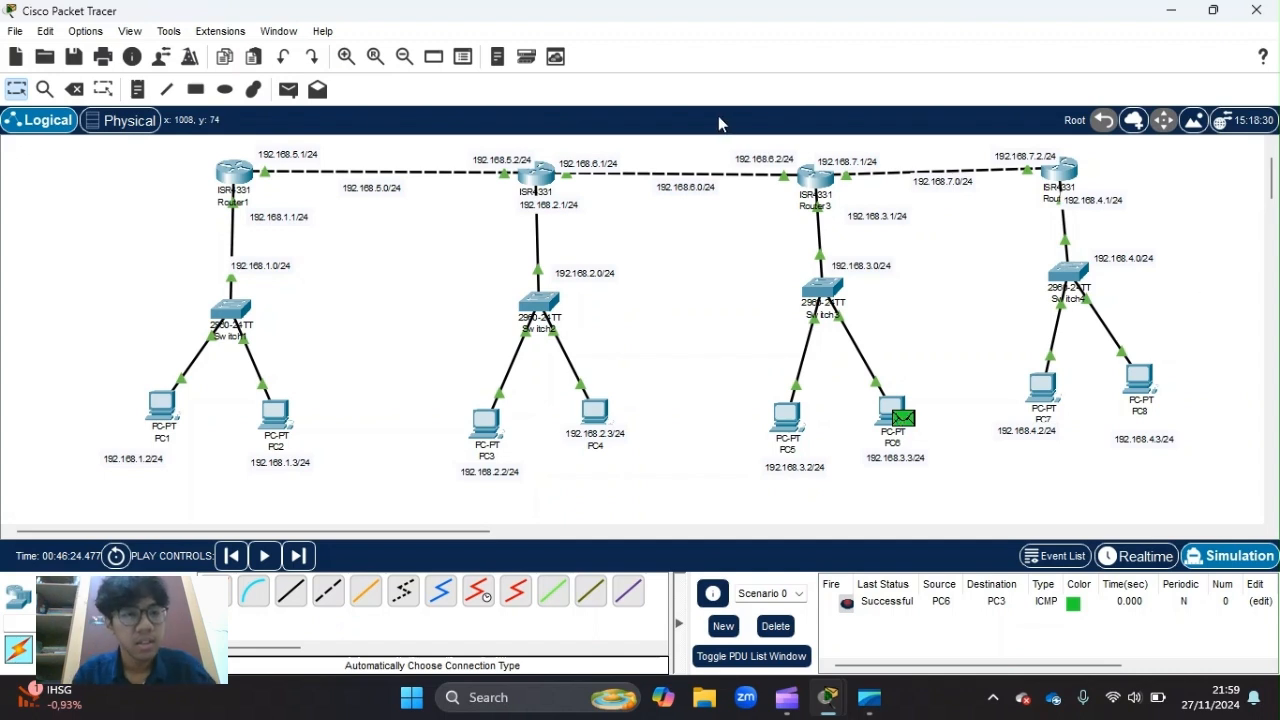
Remove Router1's static routes to 192.168.2.0/24, 192.168.3.0/24 and 192.168.4.0/24 via 192.168.5.2
{"action": "left_click", "coordinate": [236, 183]}
{"action": "left_click", "coordinate": [426, 61]}
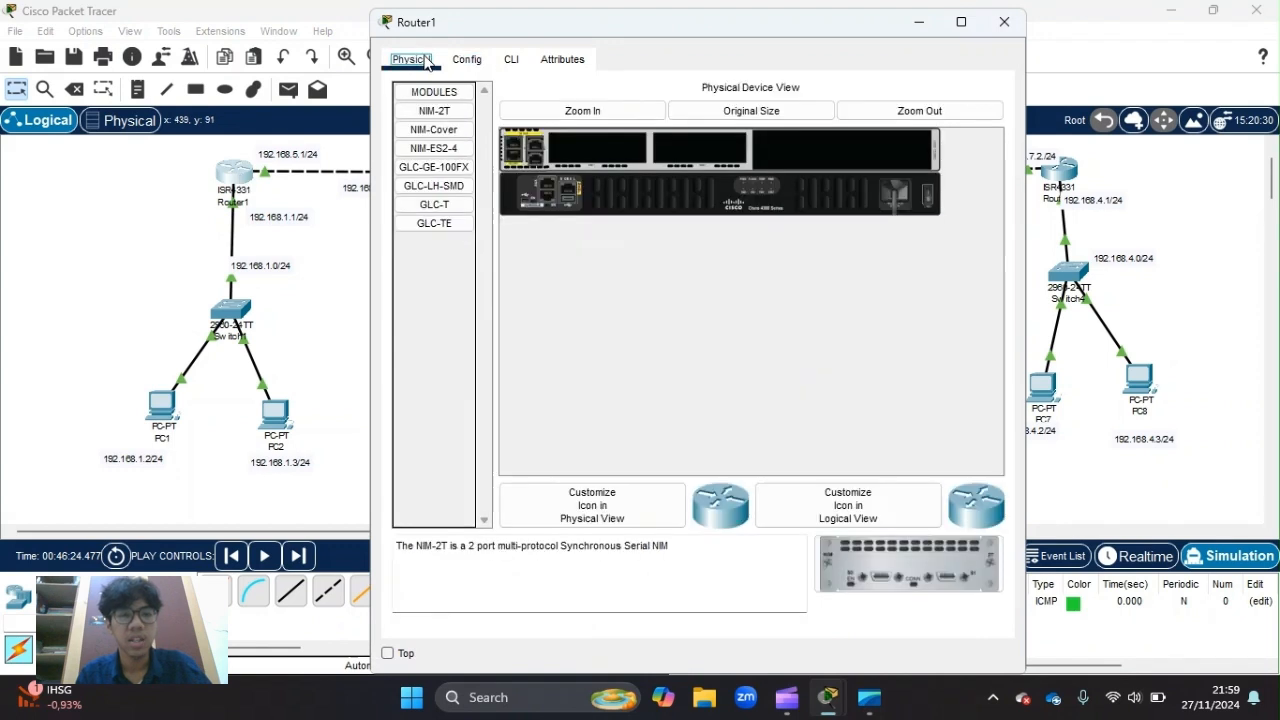
{"action": "left_click", "coordinate": [466, 60]}
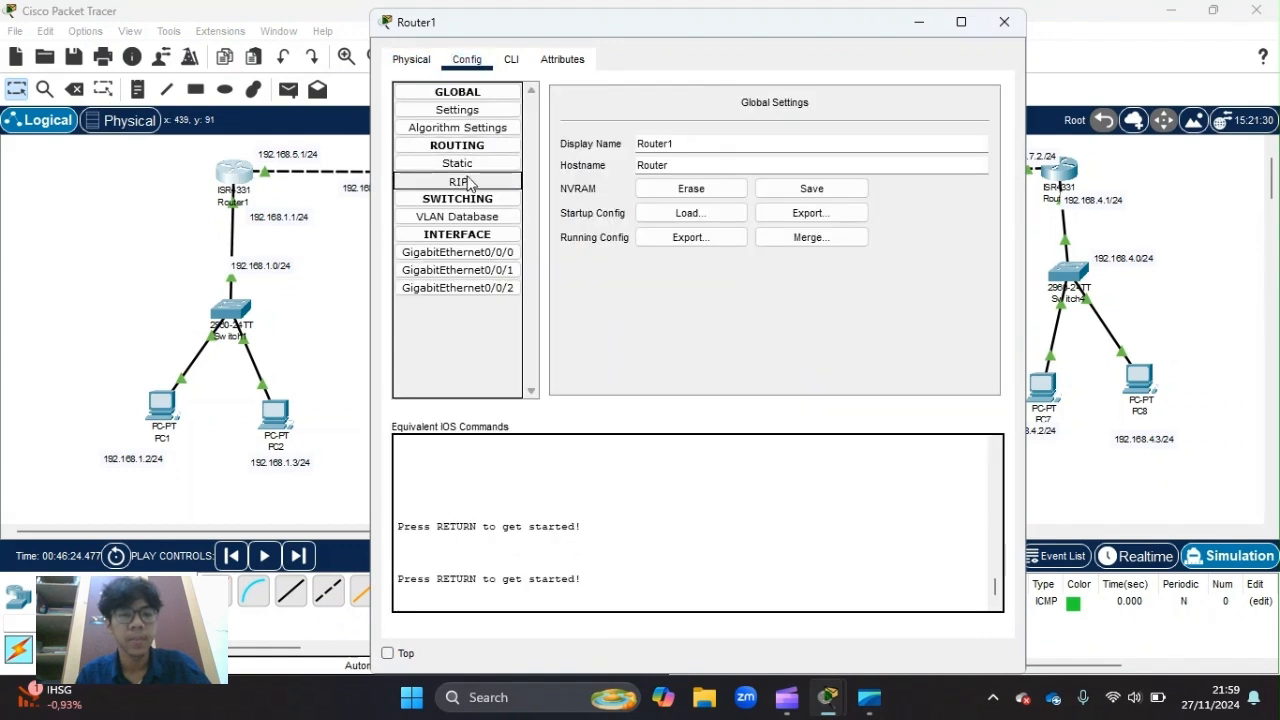
{"action": "left_click", "coordinate": [458, 181]}
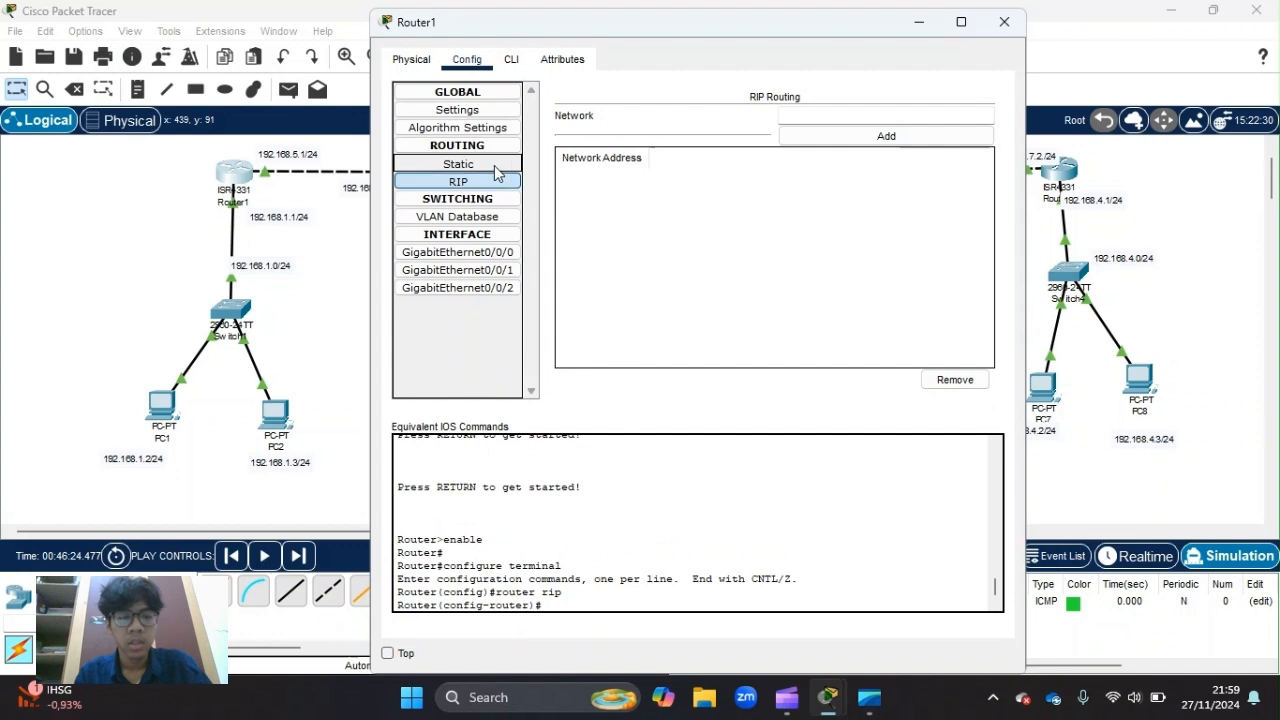
{"action": "left_click", "coordinate": [497, 168]}
{"action": "left_click", "coordinate": [699, 267]}
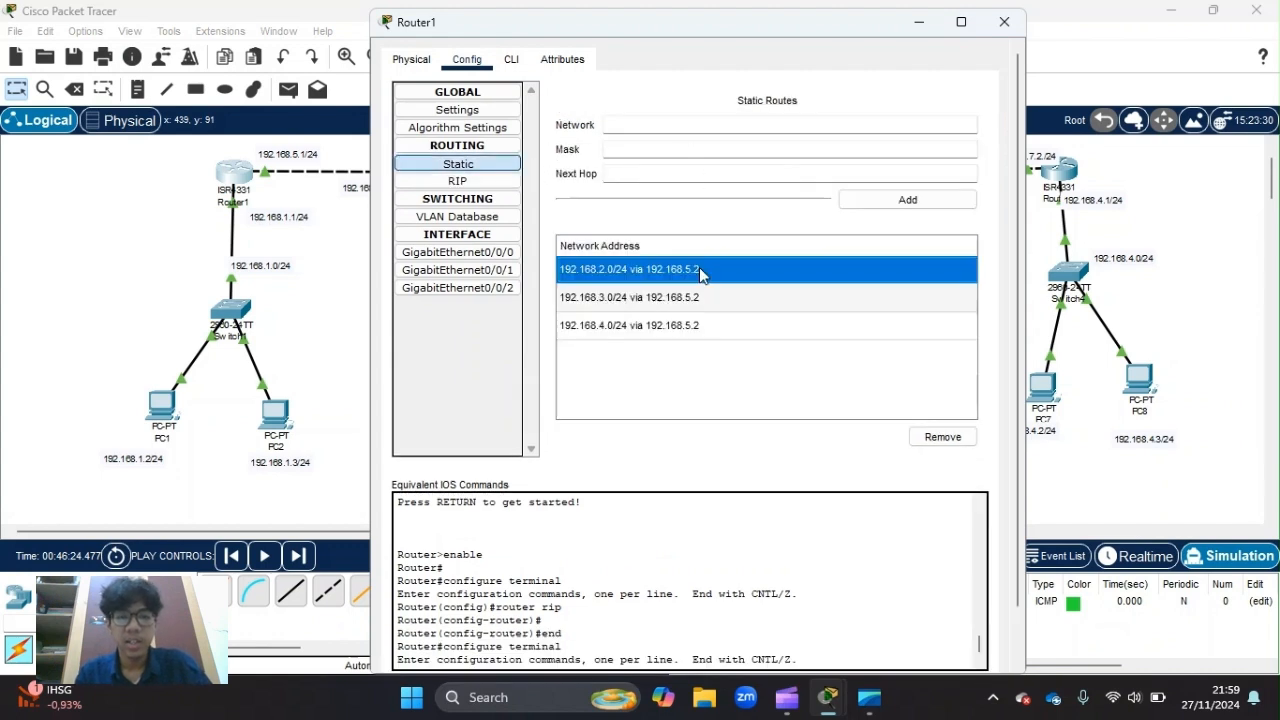
{"action": "left_click", "coordinate": [942, 437]}
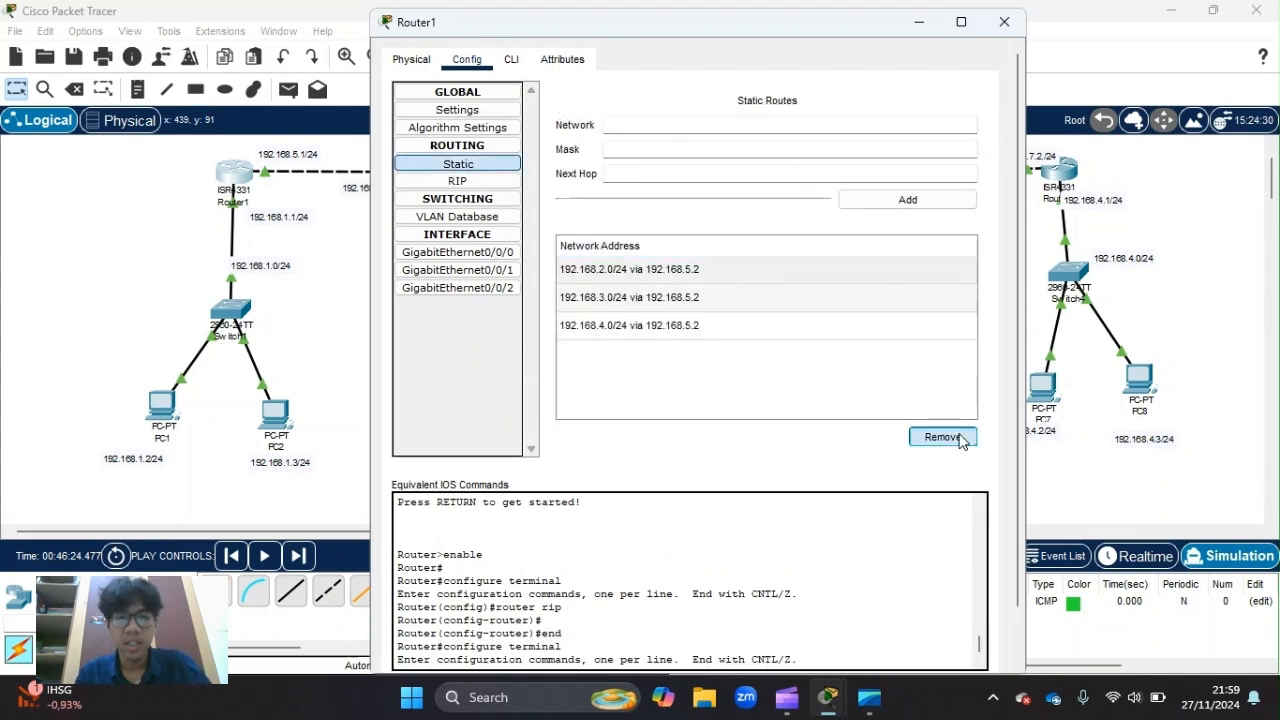
{"action": "left_click", "coordinate": [798, 282]}
{"action": "left_click", "coordinate": [942, 437]}
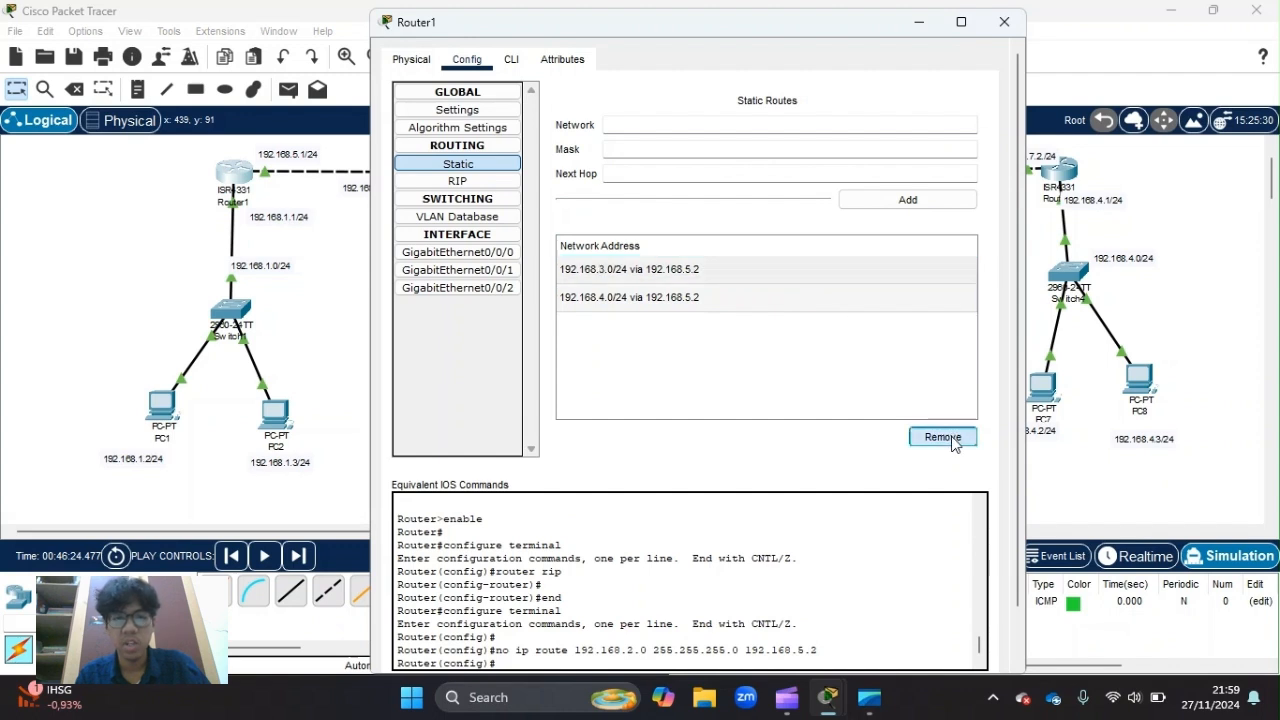
{"action": "left_click", "coordinate": [731, 277]}
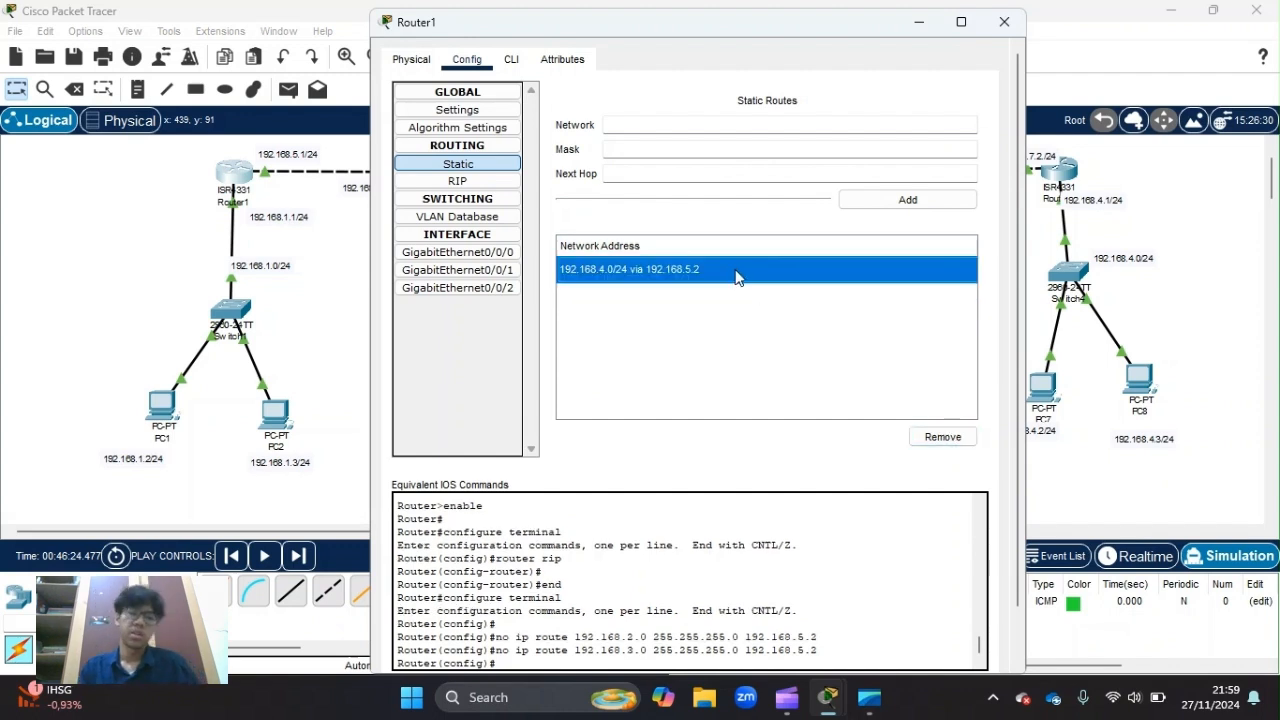
{"action": "left_click", "coordinate": [942, 436]}
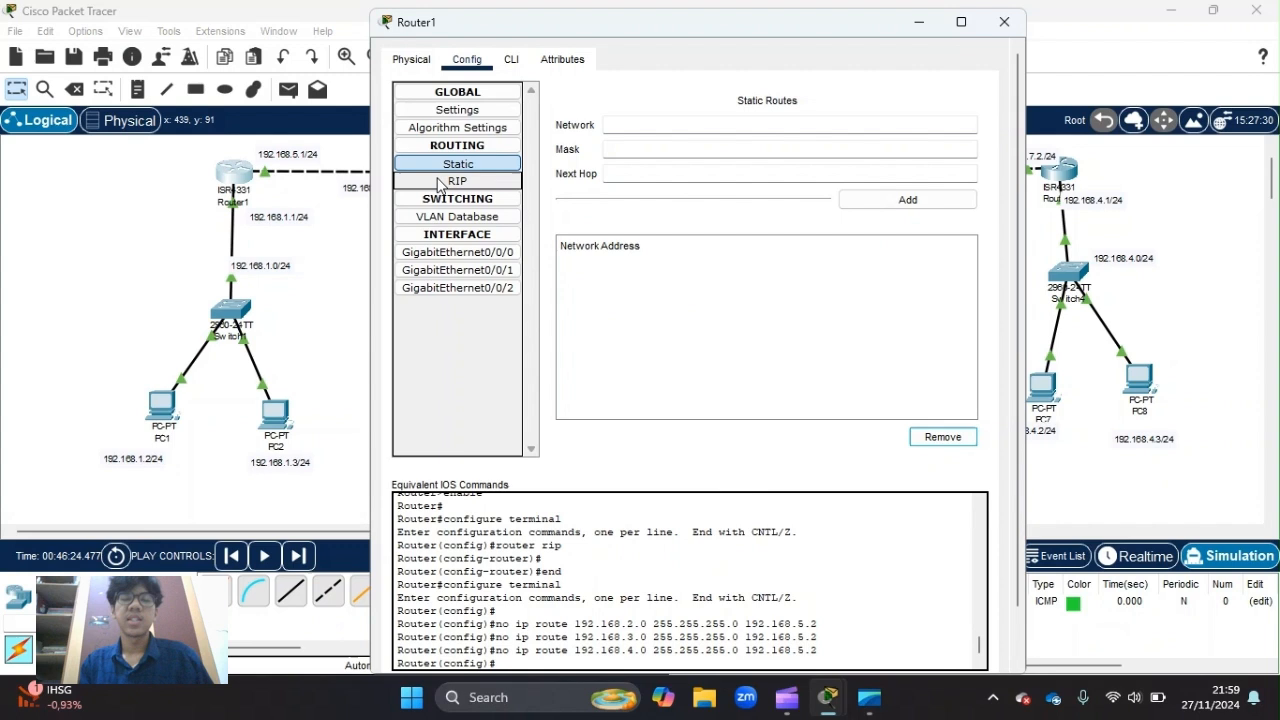
Add 192.168.1.0 to Router1's RIP networks, with its configuration window moved clear of the Router1–Router2 link
{"action": "left_click", "coordinate": [440, 182]}
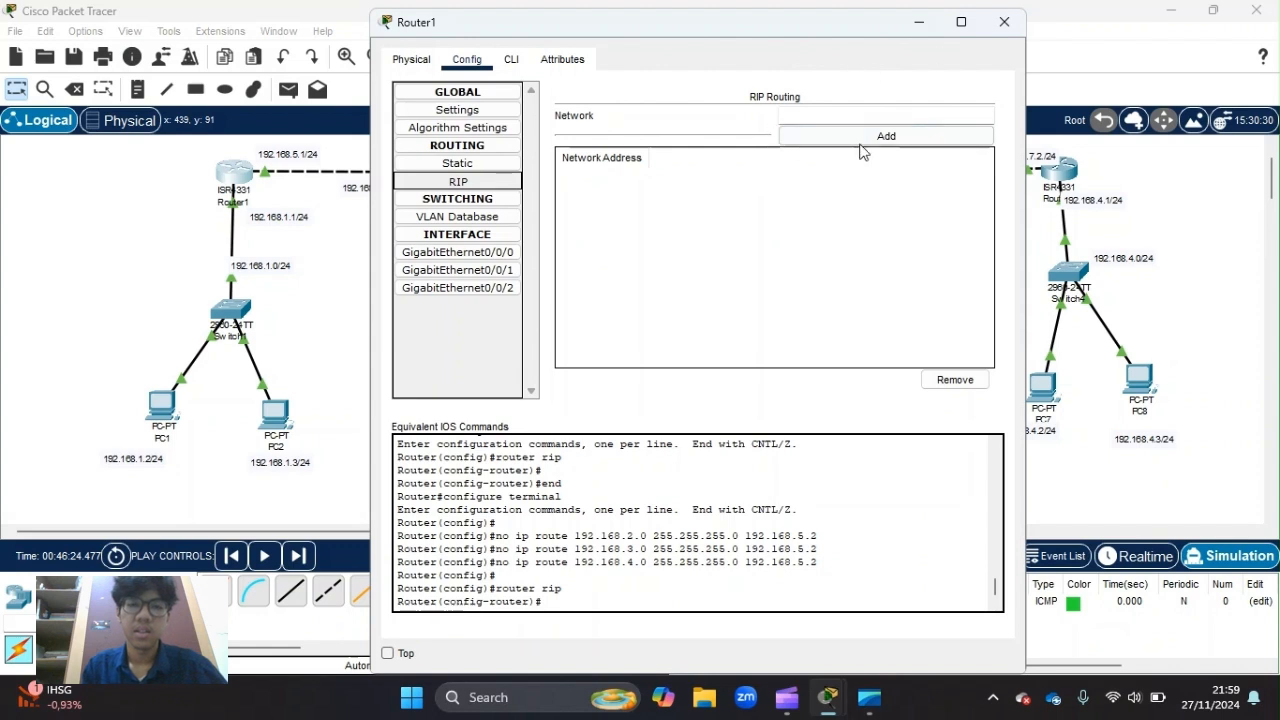
{"action": "left_click", "coordinate": [468, 164]}
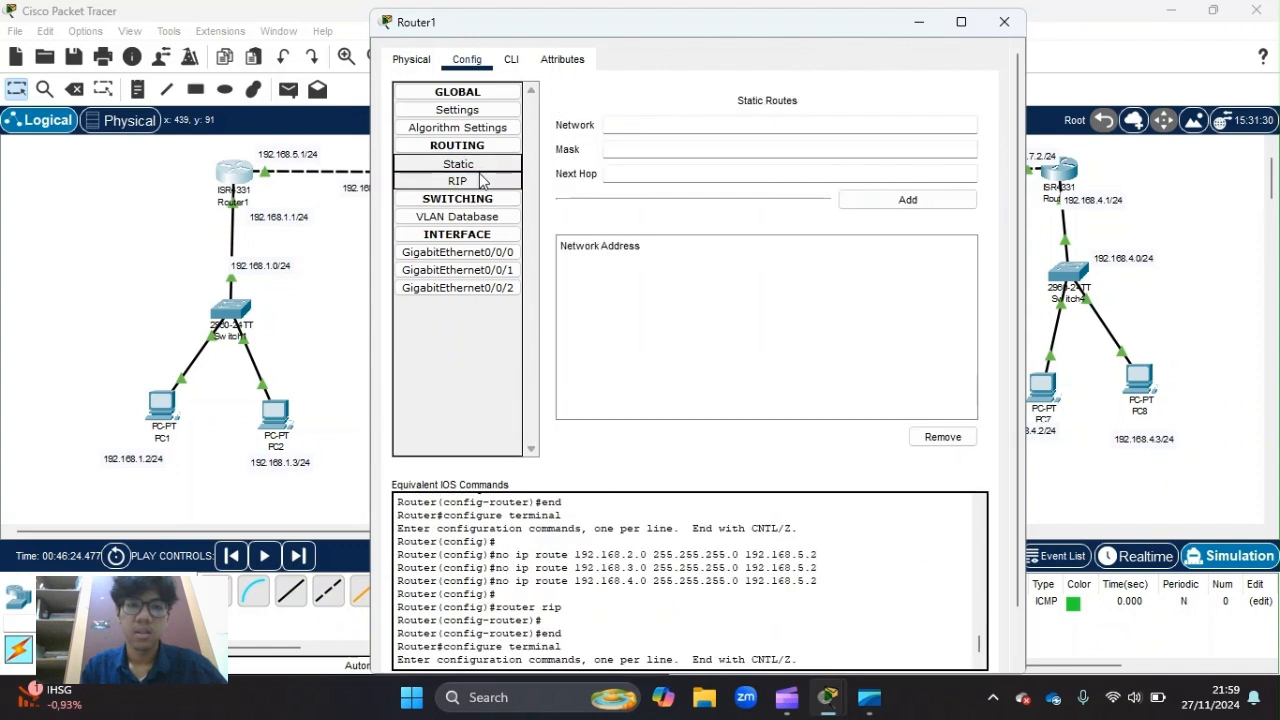
{"action": "left_click", "coordinate": [480, 180]}
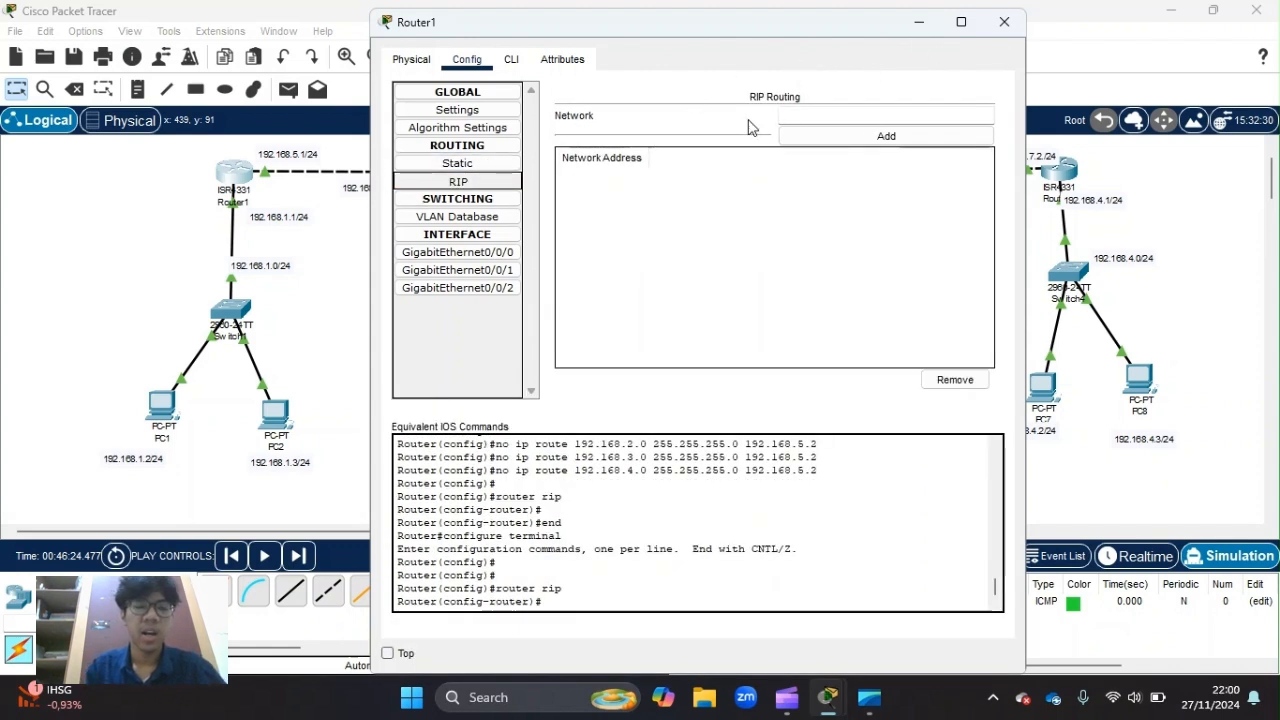
{"action": "left_click_drag", "start_coordinate": [765, 37], "coordinate": [867, 54]}
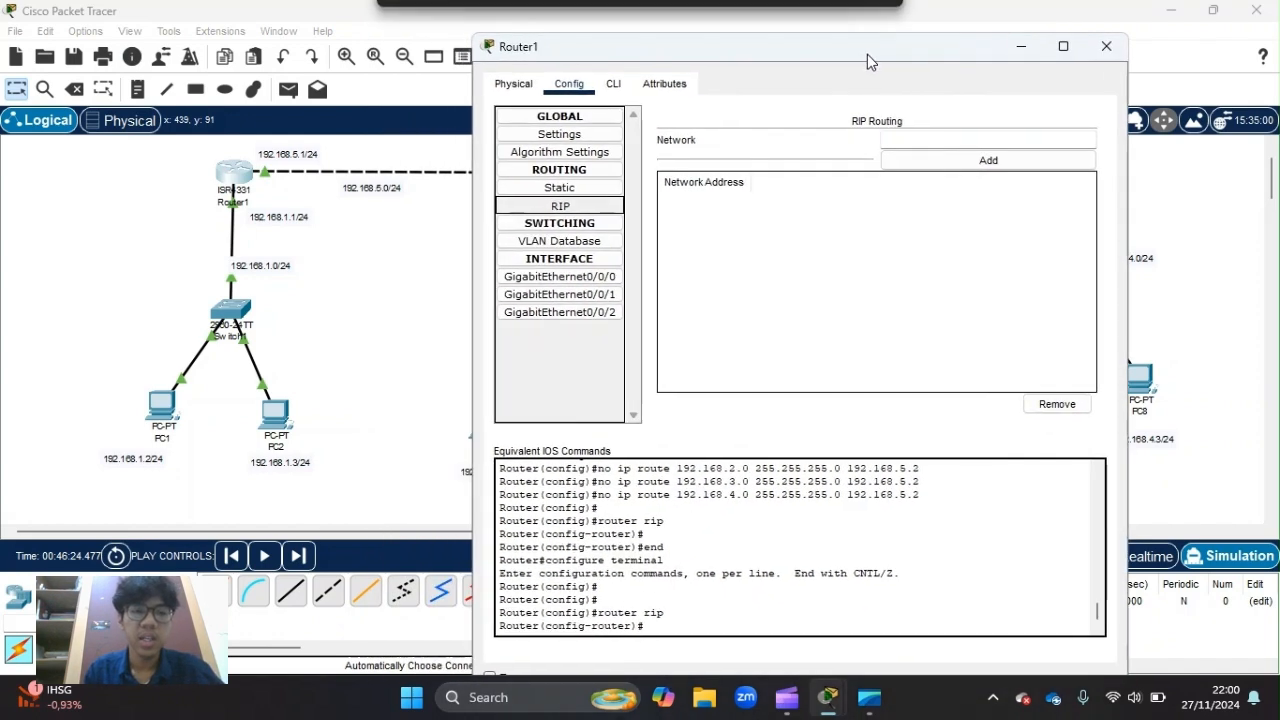
{"action": "left_click", "coordinate": [931, 146]}
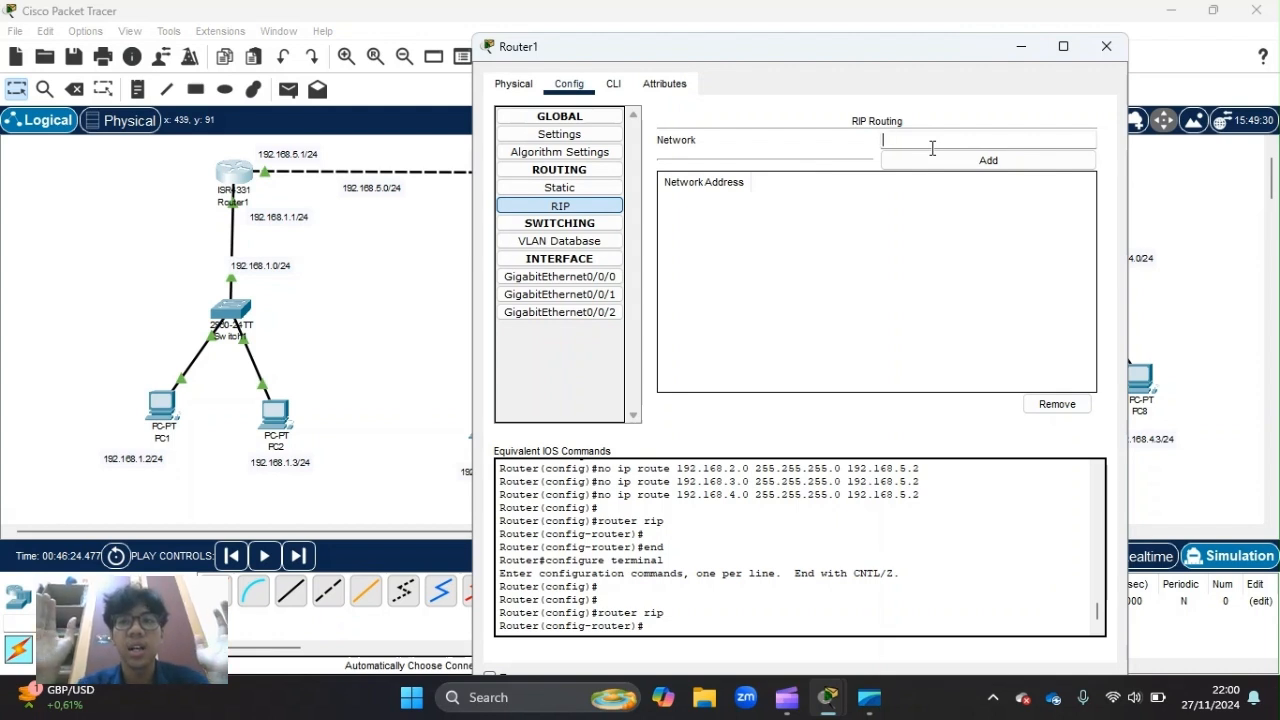
{"action": "left_click", "coordinate": [932, 148]}
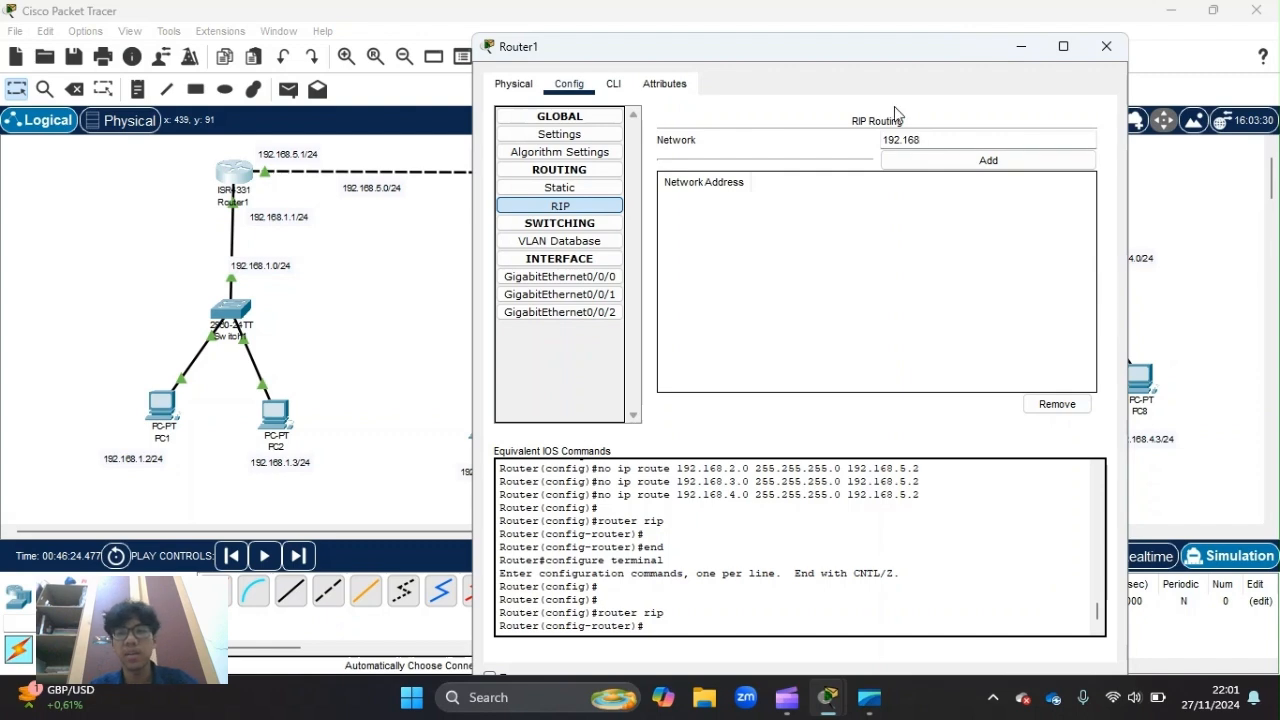
{"action": "left_click_drag", "start_coordinate": [865, 50], "coordinate": [1027, 148]}
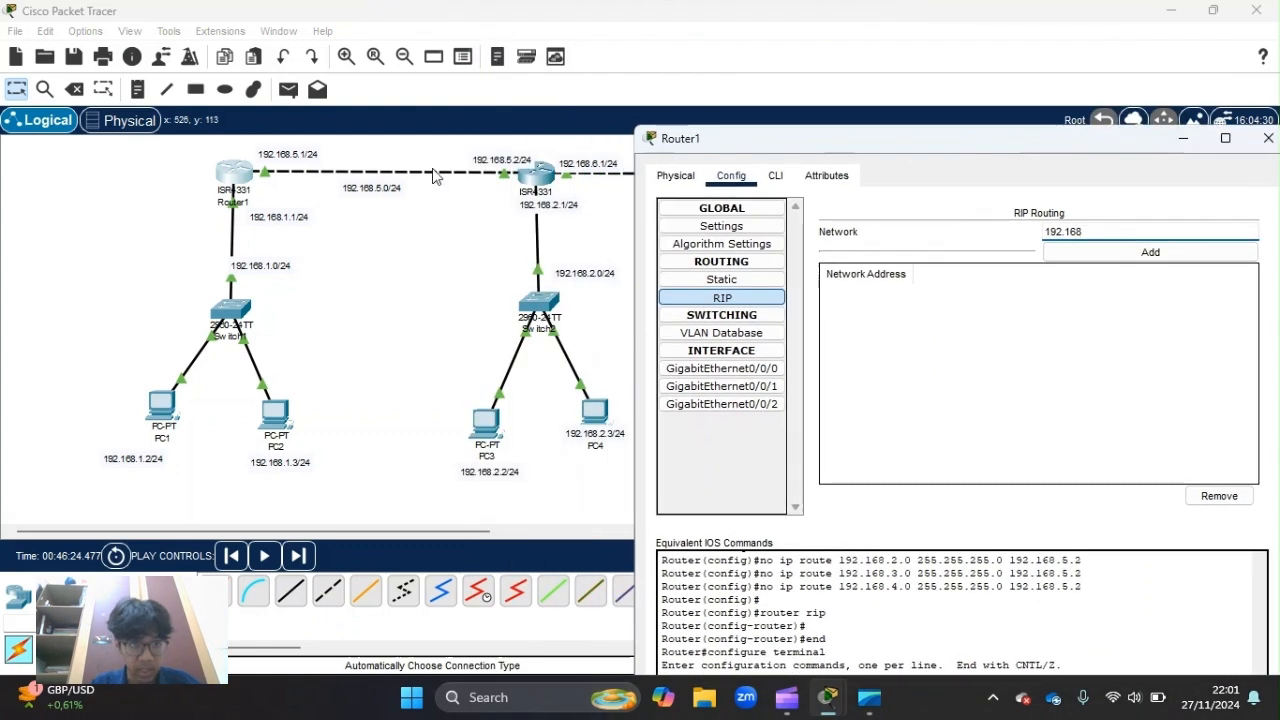
{"action": "left_click", "coordinate": [1102, 231]}
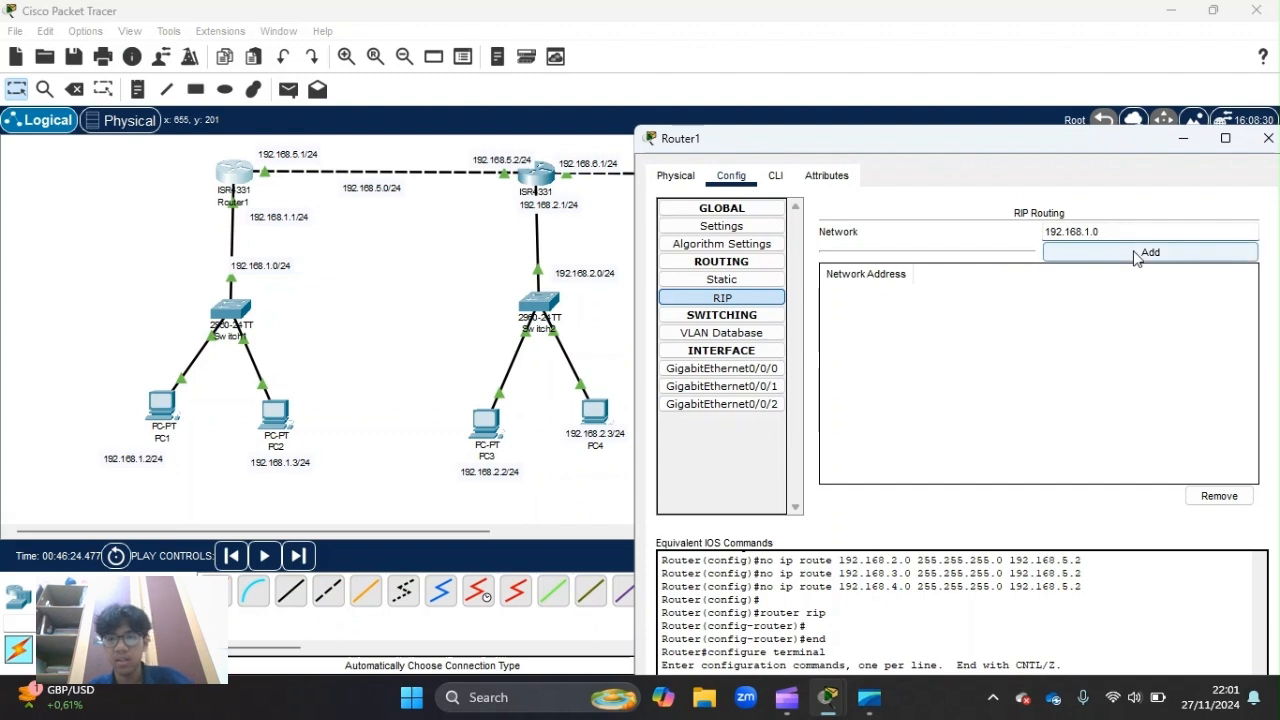
{"action": "left_click", "coordinate": [1140, 251]}
Add 192.168.5.0 to Router1's RIP networks and close Router1's configuration
{"action": "type", "text": "192.168.5.1"}
{"action": "key", "text": "BackSpace"}
{"action": "key", "text": "BackSpace"}
{"action": "key", "text": "BackSpace"}
{"action": "type", "text": "6.0"}
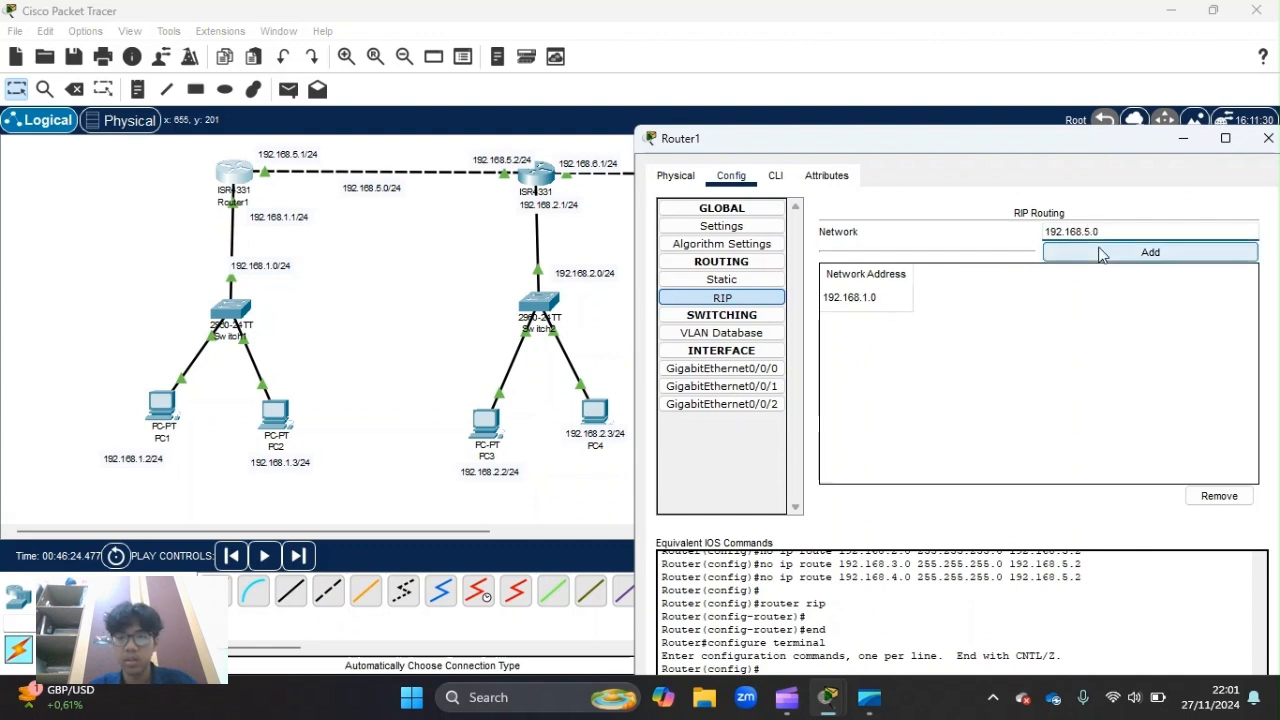
{"action": "left_click", "coordinate": [1100, 252]}
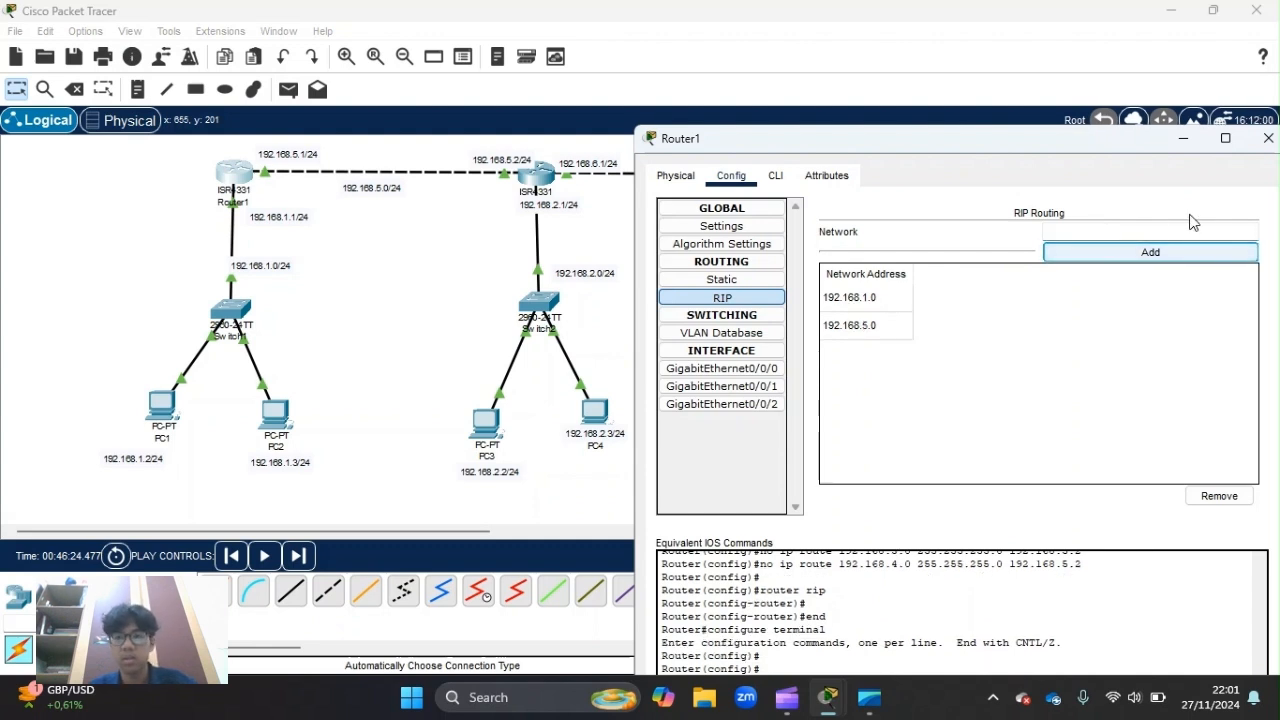
{"action": "left_click", "coordinate": [1268, 138]}
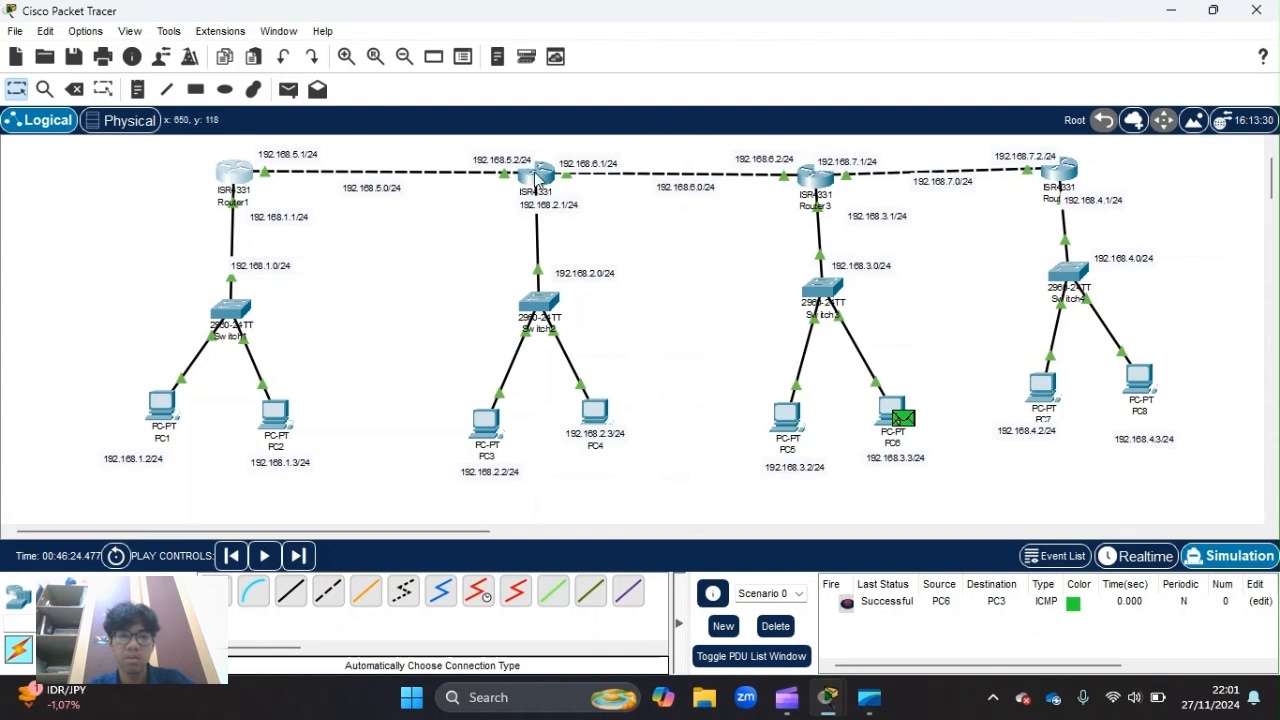
Remove Router2's static routes to 192.168.4.0/24 and 192.168.3.0/24 via 192.168.6.2 and to 192.168.1.0/24 via 192.168.5.1
{"action": "left_click", "coordinate": [537, 180]}
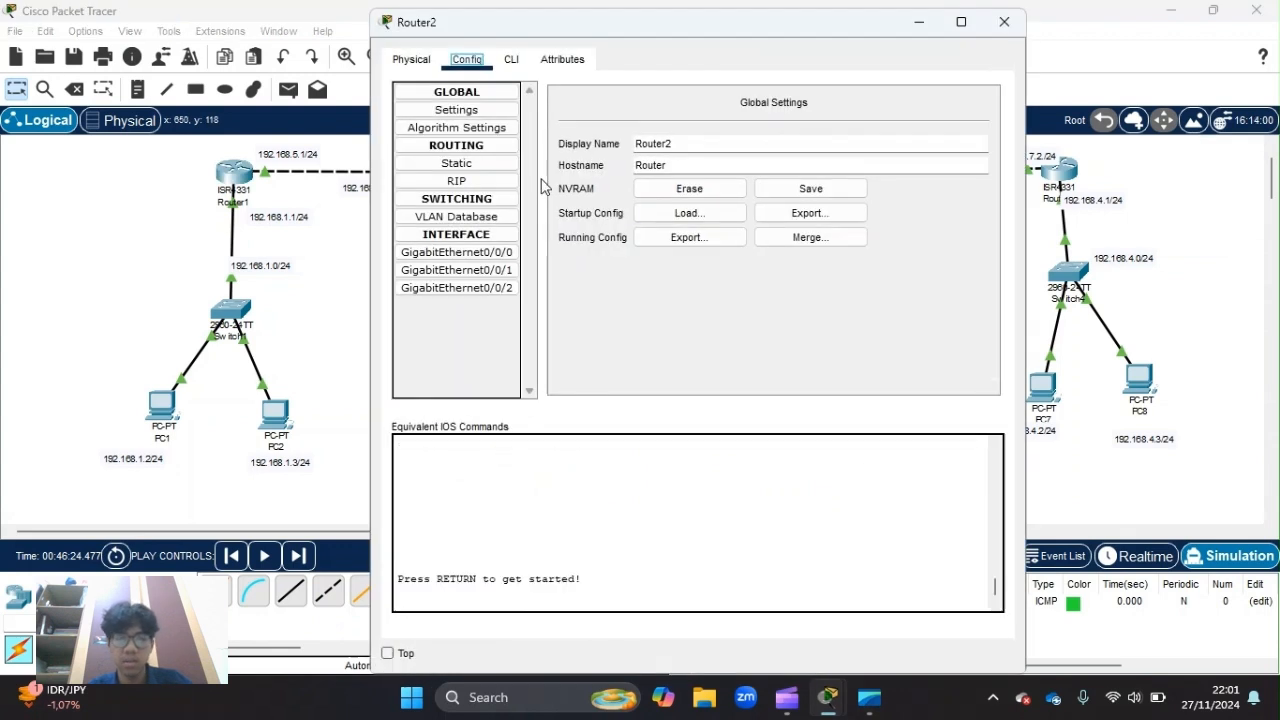
{"action": "left_click", "coordinate": [470, 164]}
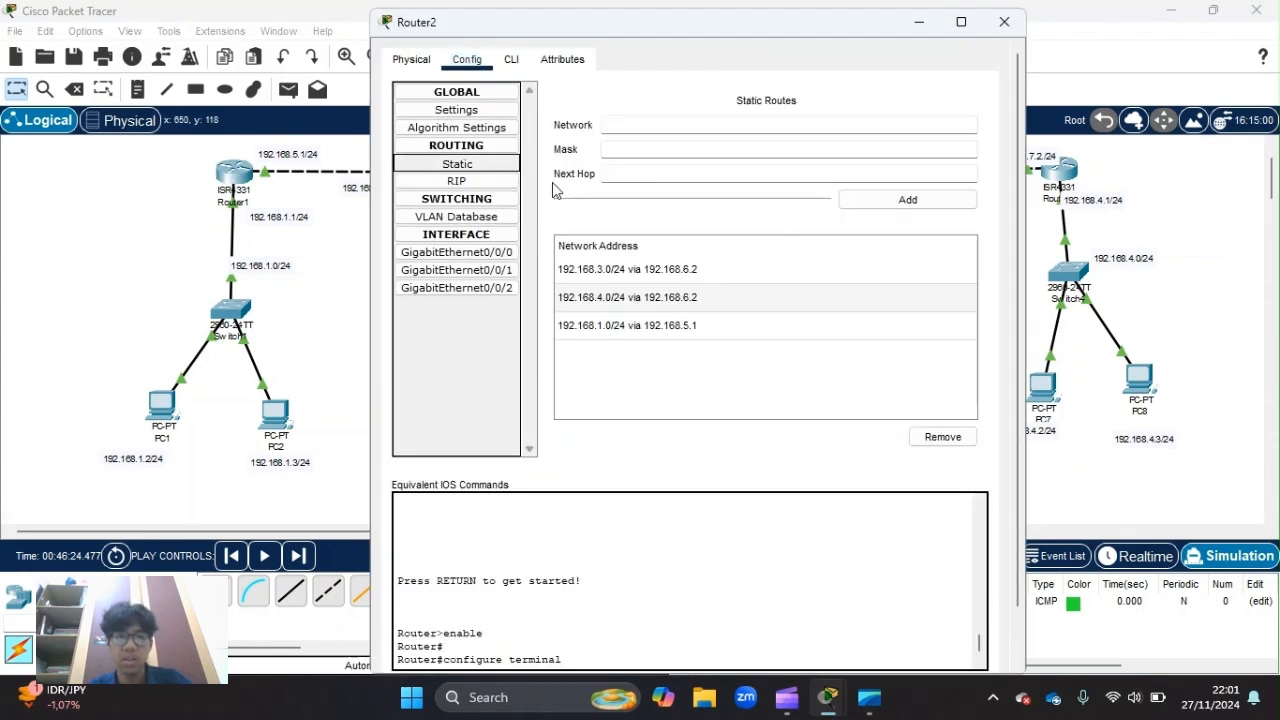
{"action": "left_click", "coordinate": [862, 292]}
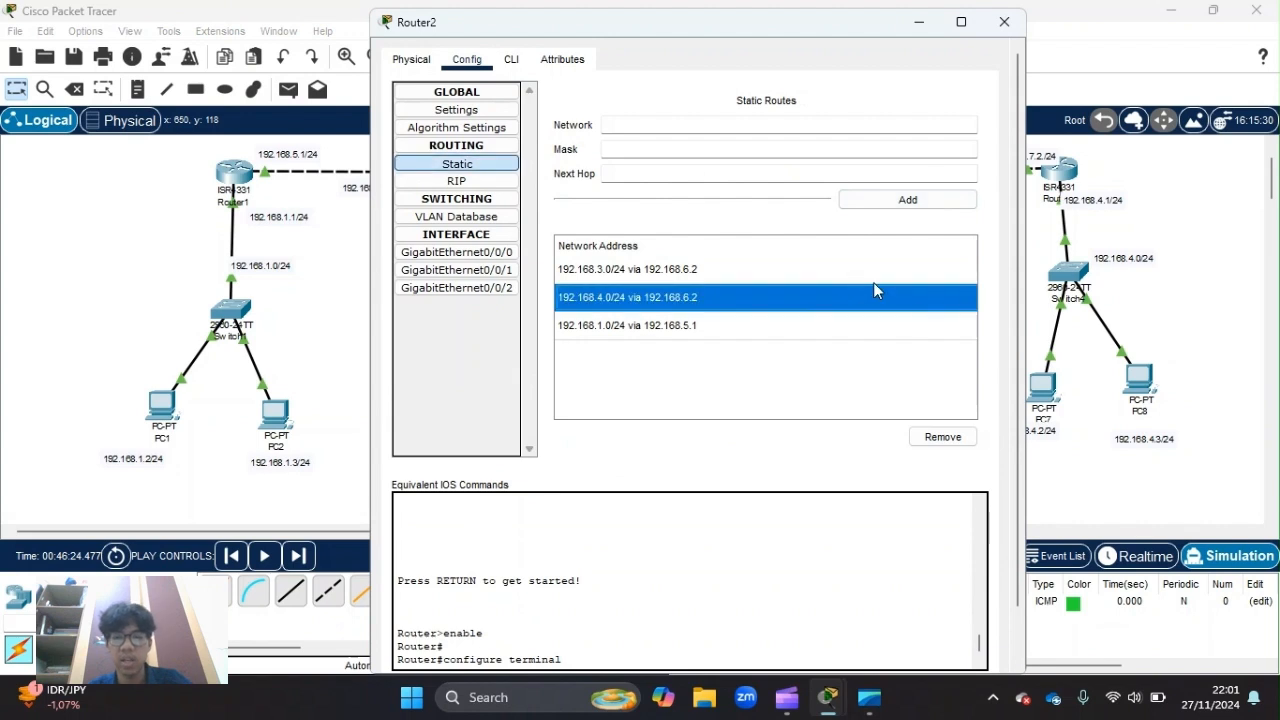
{"action": "left_click", "coordinate": [950, 440]}
{"action": "left_click", "coordinate": [775, 305]}
{"action": "left_click", "coordinate": [935, 437]}
{"action": "left_click", "coordinate": [761, 271]}
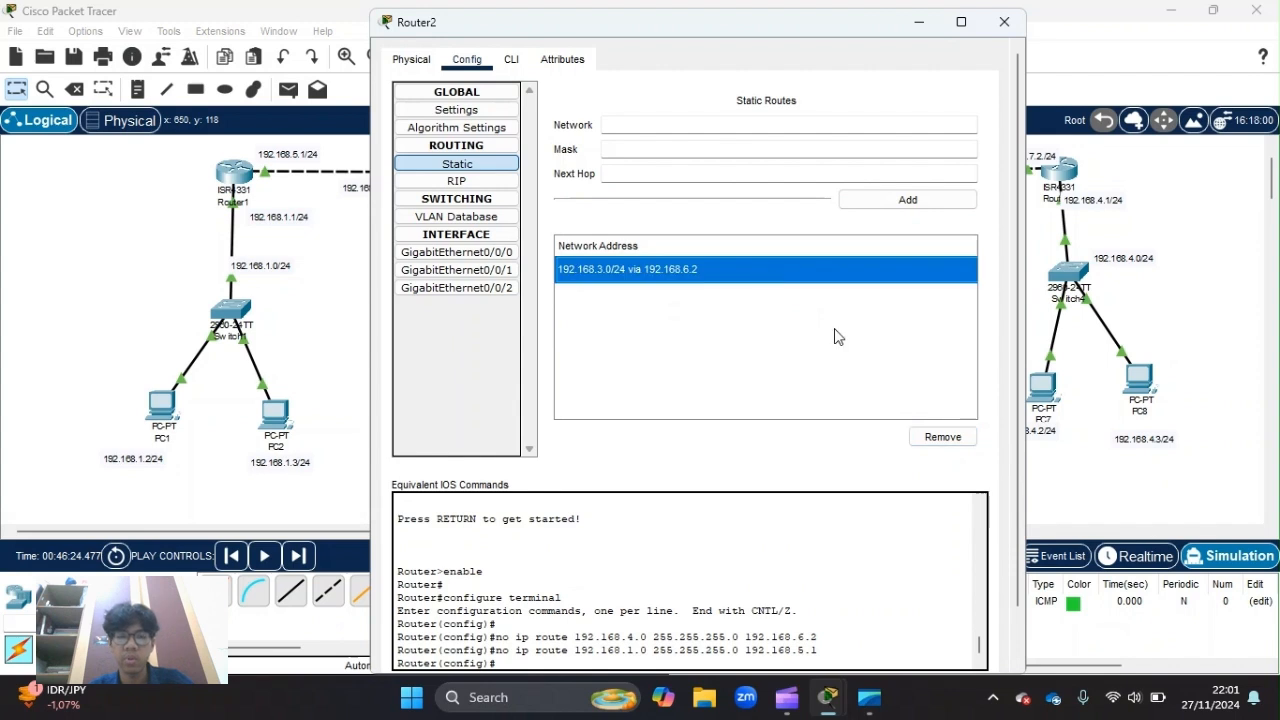
{"action": "left_click", "coordinate": [941, 440]}
Add 192.168.5.0 to Router2's RIP networks
{"action": "left_click", "coordinate": [456, 181]}
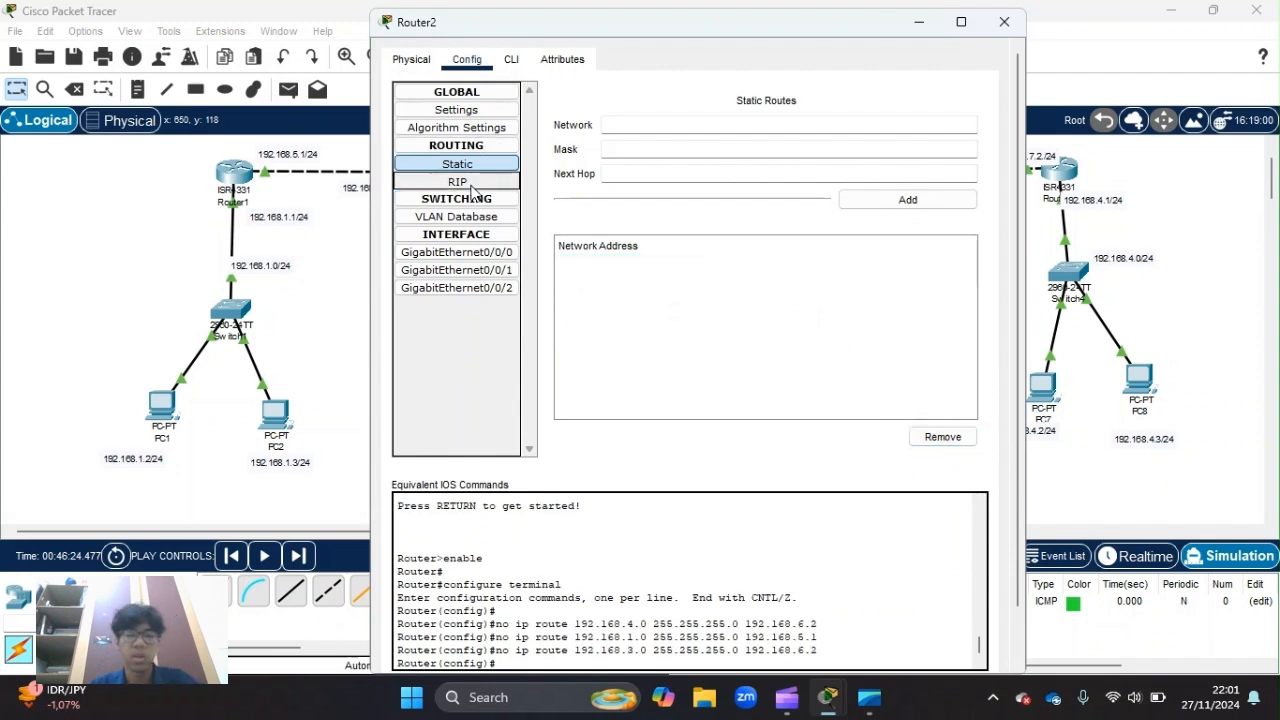
{"action": "left_click", "coordinate": [891, 107]}
{"action": "type", "text": "192.168.4.1"}
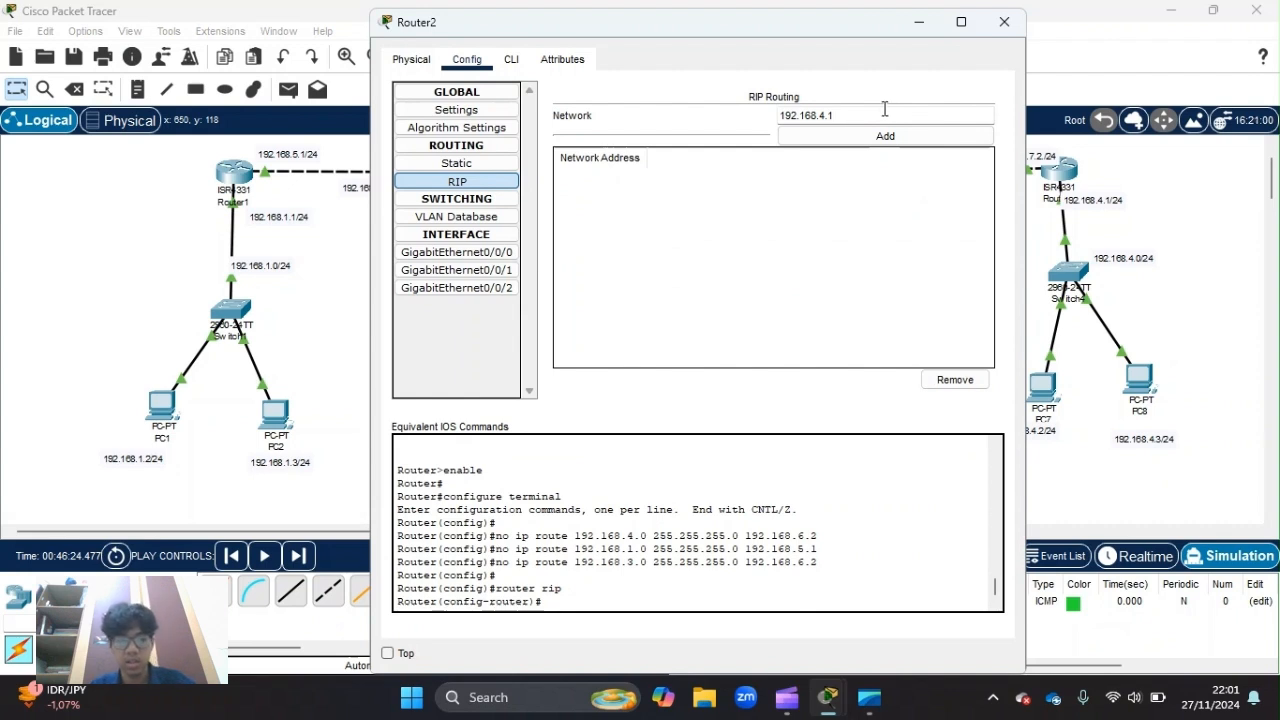
{"action": "double_click", "coordinate": [884, 109]}
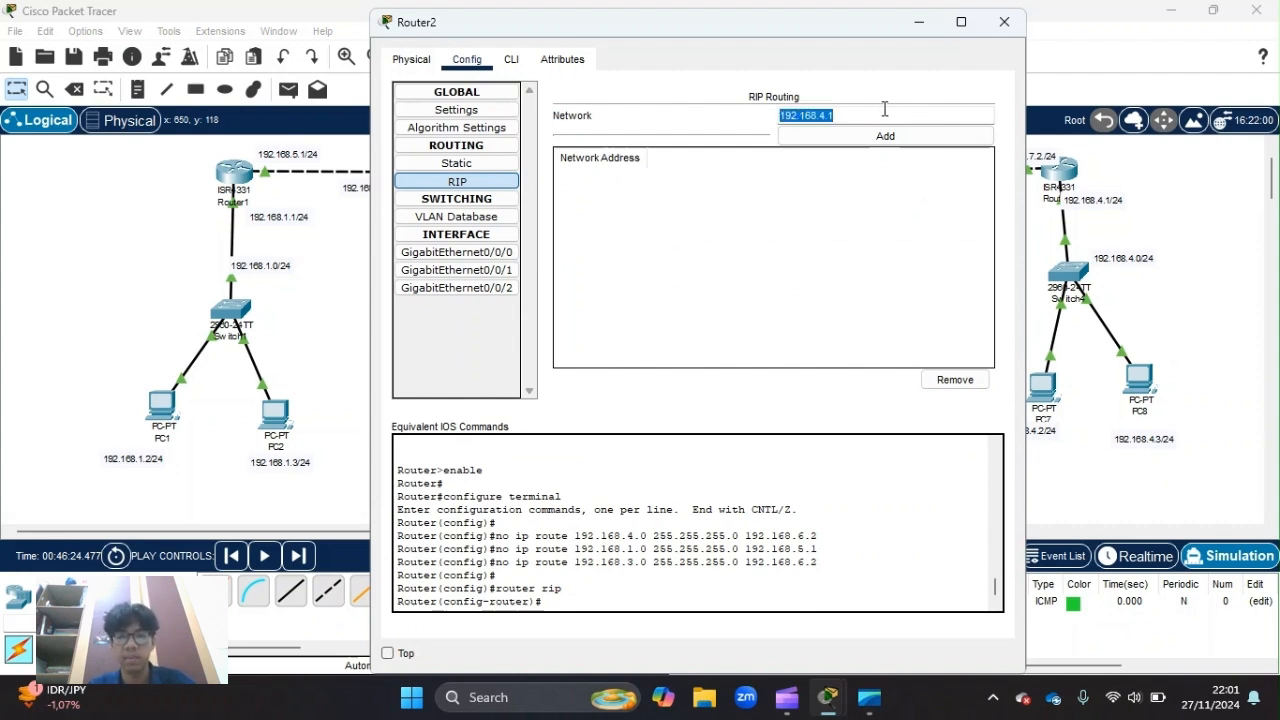
{"action": "left_click", "coordinate": [884, 109]}
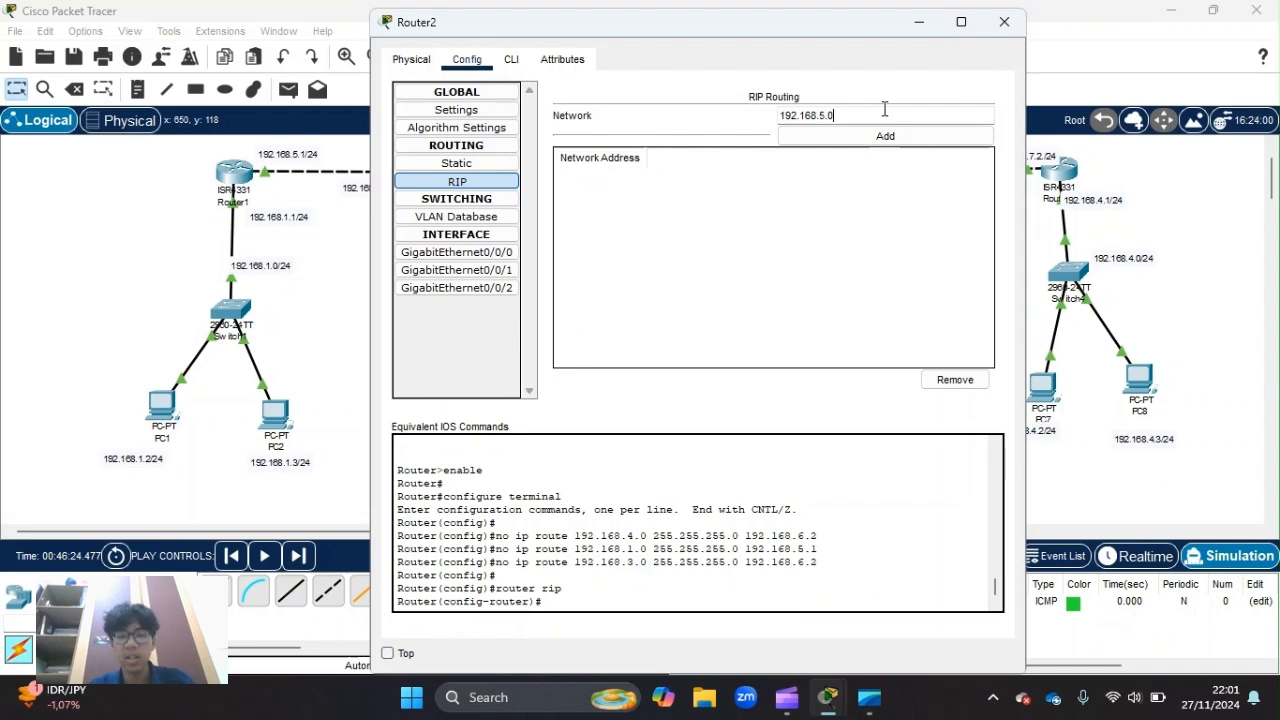
{"action": "left_click", "coordinate": [886, 137]}
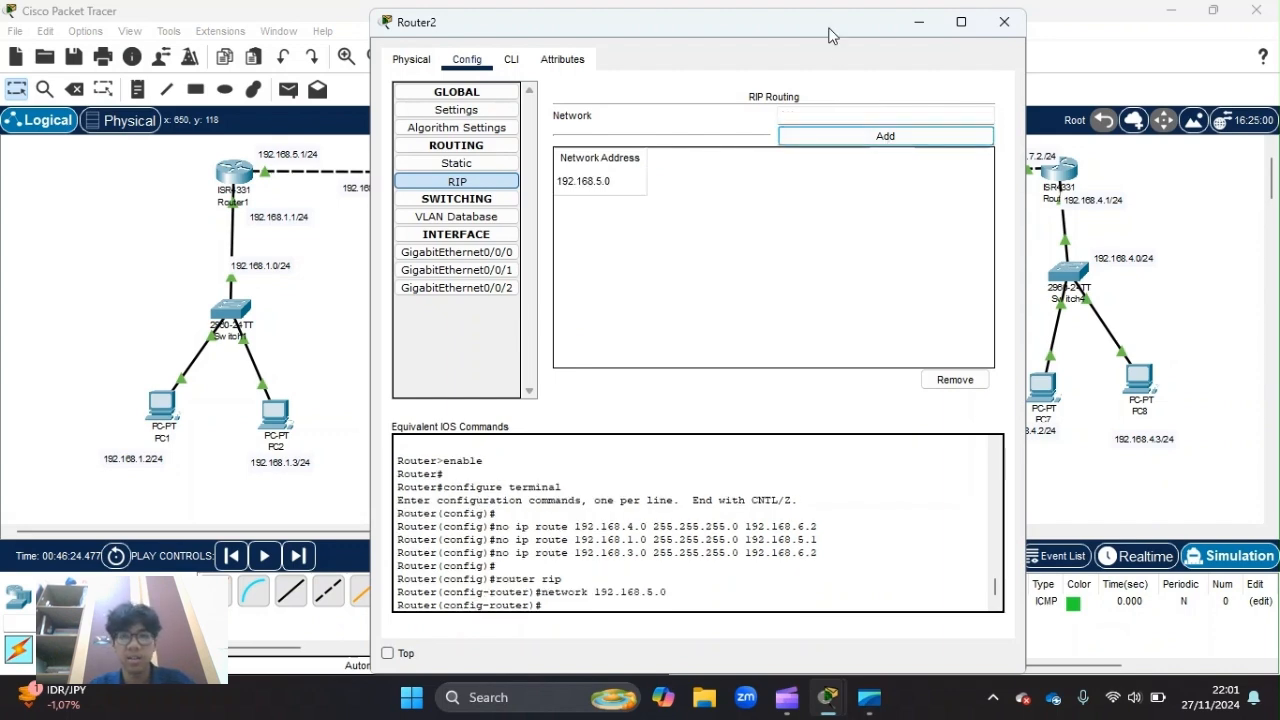
Check the links around Router2 in the topology, copy the address 192.168.6.0 and add it to Router2's RIP networks
{"action": "left_click_drag", "start_coordinate": [828, 36], "coordinate": [1086, 158]}
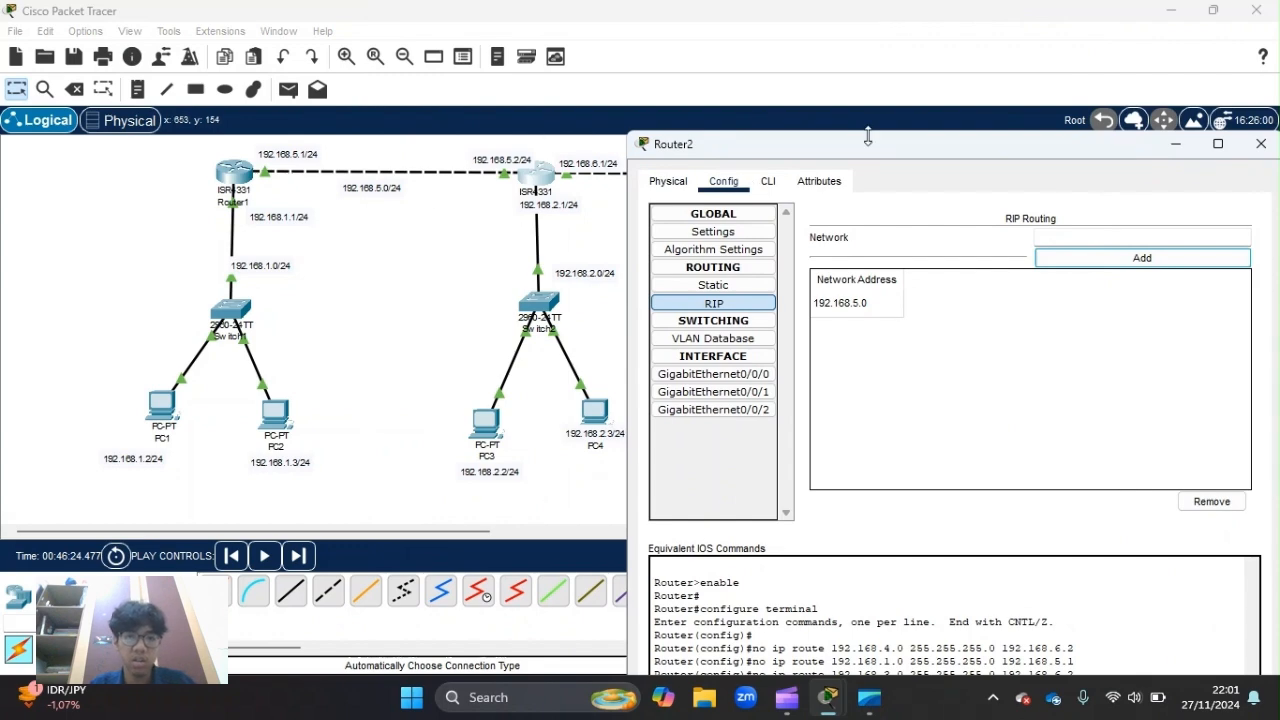
{"action": "left_click_drag", "start_coordinate": [947, 133], "coordinate": [937, 285]}
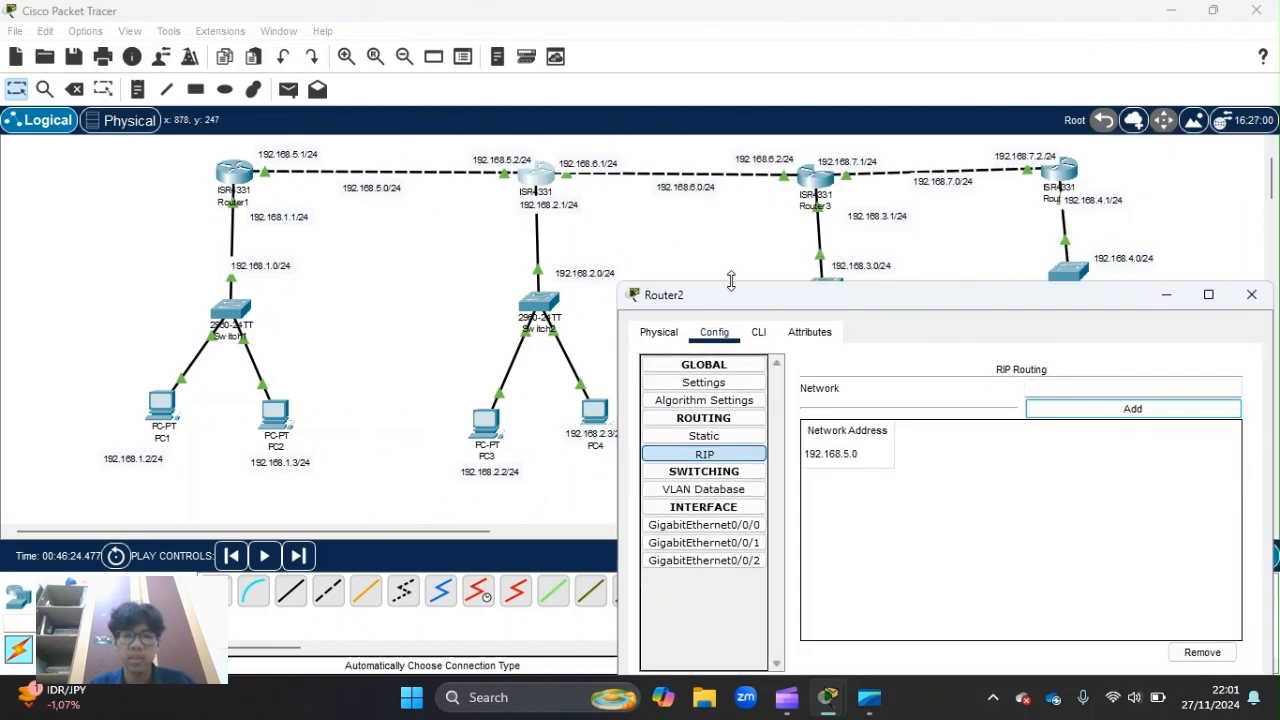
{"action": "left_click_drag", "start_coordinate": [799, 307], "coordinate": [769, 124]}
{"action": "left_click", "coordinate": [1081, 201]}
{"action": "type", "text": "192.168.4.1"}
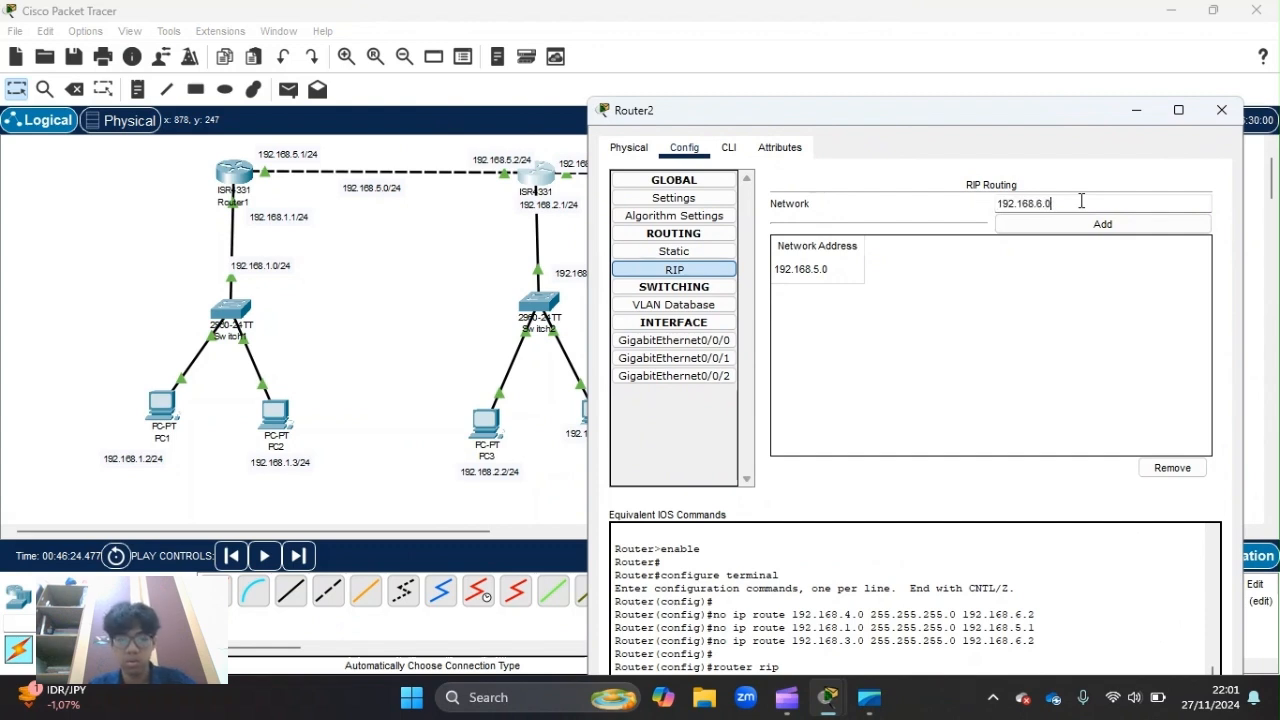
{"action": "double_click", "coordinate": [1081, 201]}
{"action": "key", "text": "ctrl+c"}
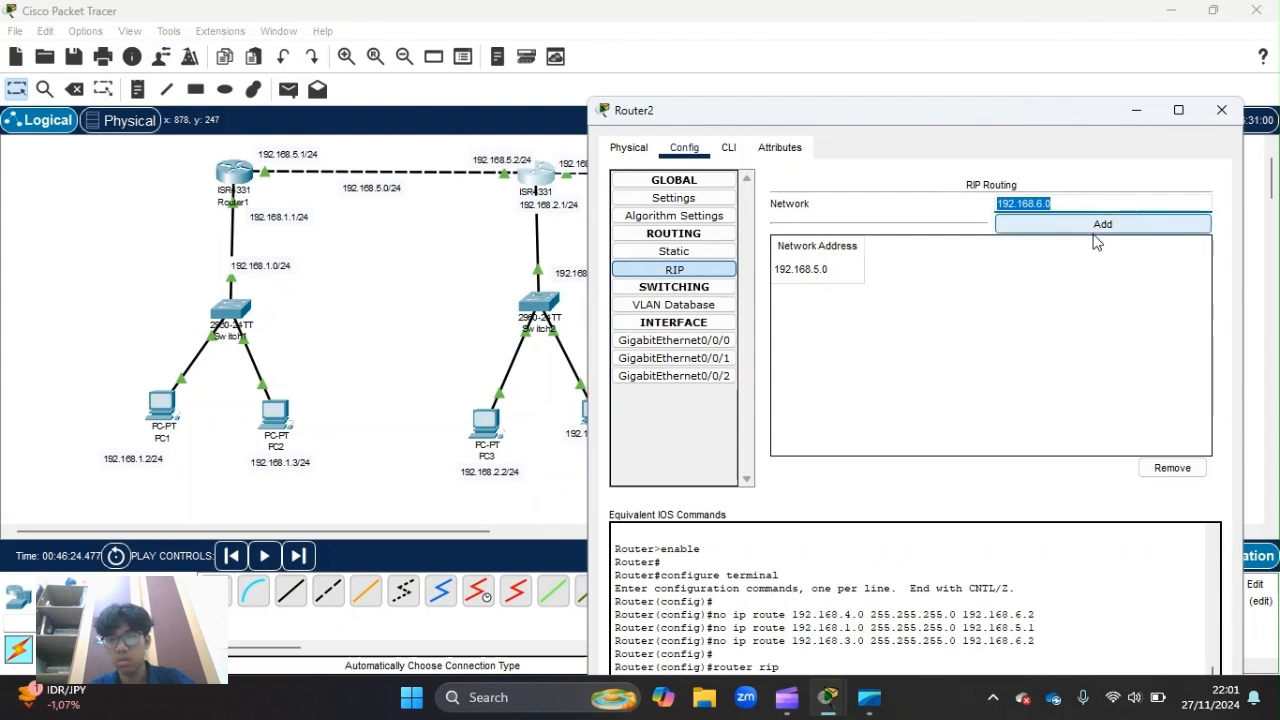
{"action": "left_click", "coordinate": [1095, 228]}
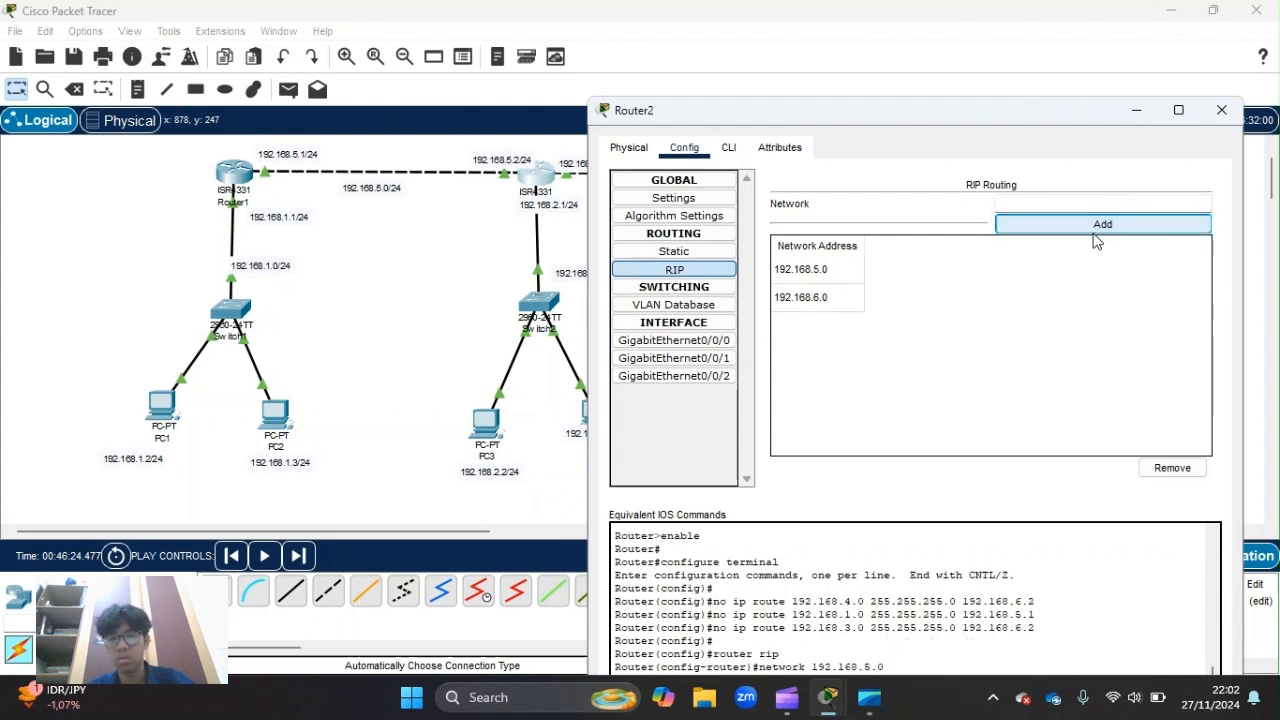
Add a further RIP network on Router2 starting from the copied address and close Router2's configuration
{"action": "left_click", "coordinate": [1068, 202]}
{"action": "key", "text": "ctrl+v"}
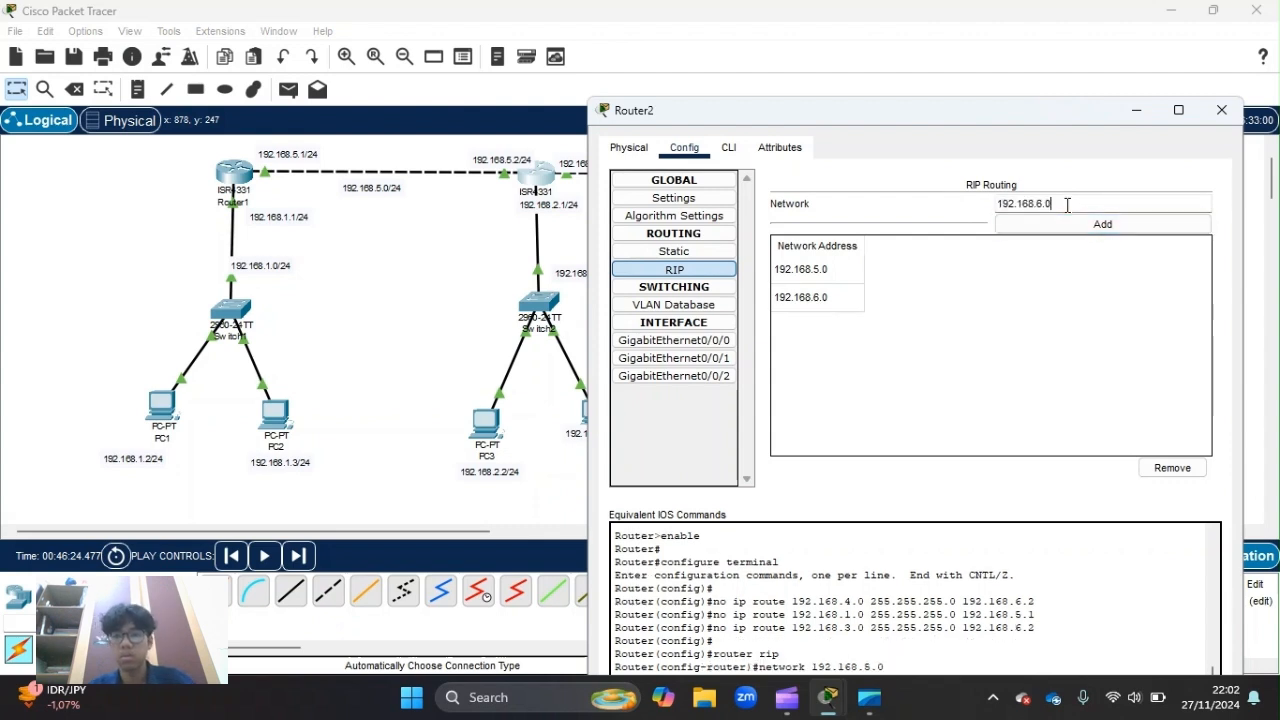
{"action": "left_click", "coordinate": [1100, 224]}
{"action": "left_click", "coordinate": [1221, 110]}
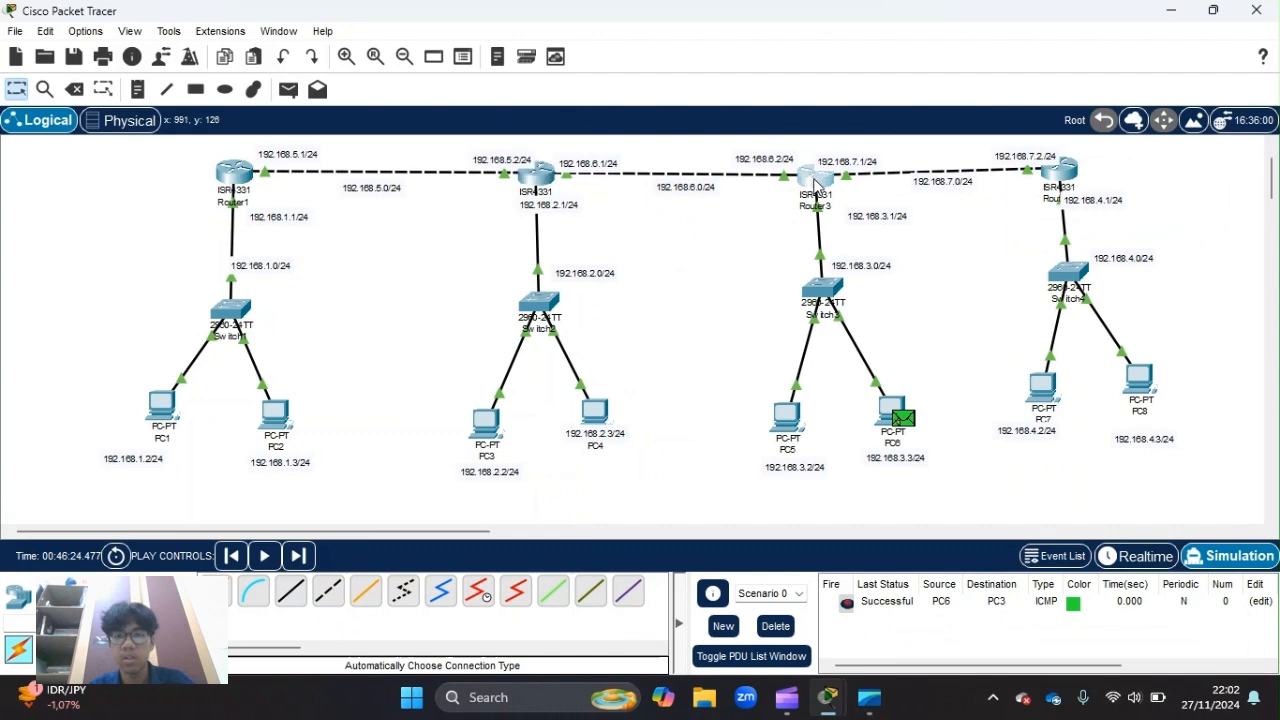
Remove Router3's static routes to 192.168.1.0/24 and 192.168.2.0/24 via 192.168.6.1 and to 192.168.4.0/24 via 192.168.7.2
{"action": "left_click", "coordinate": [815, 184]}
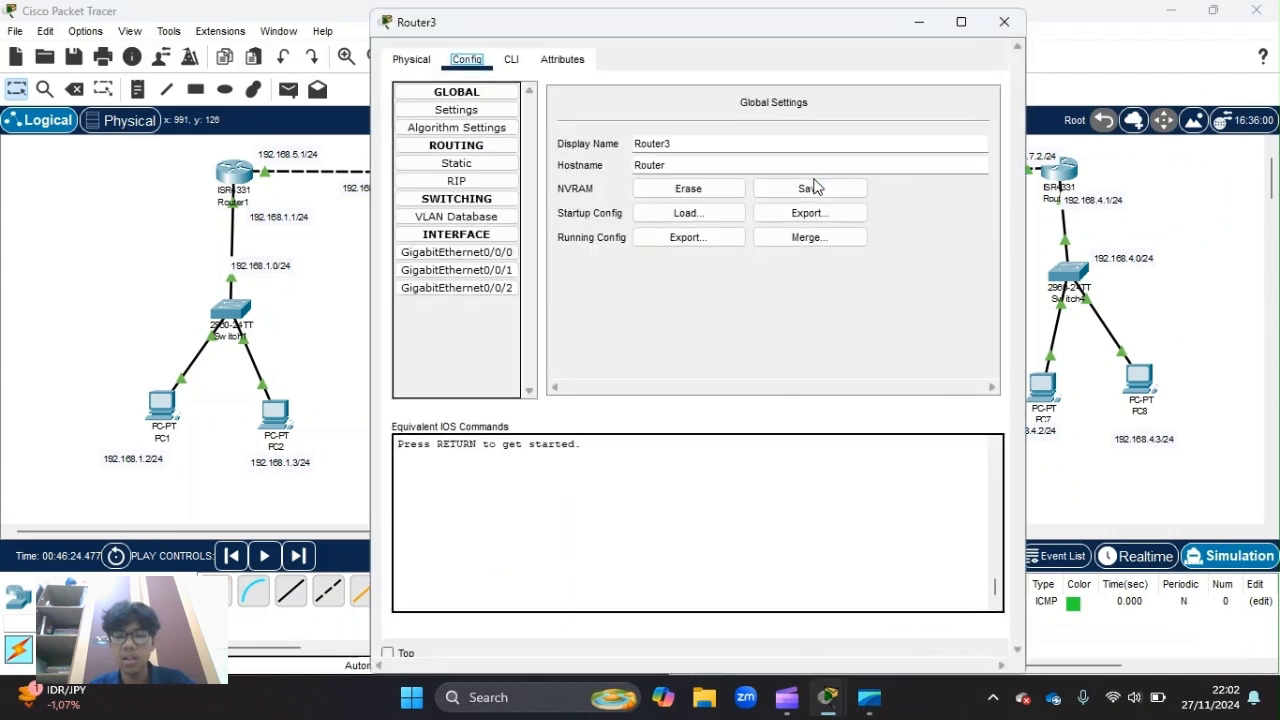
{"action": "left_click", "coordinate": [462, 164]}
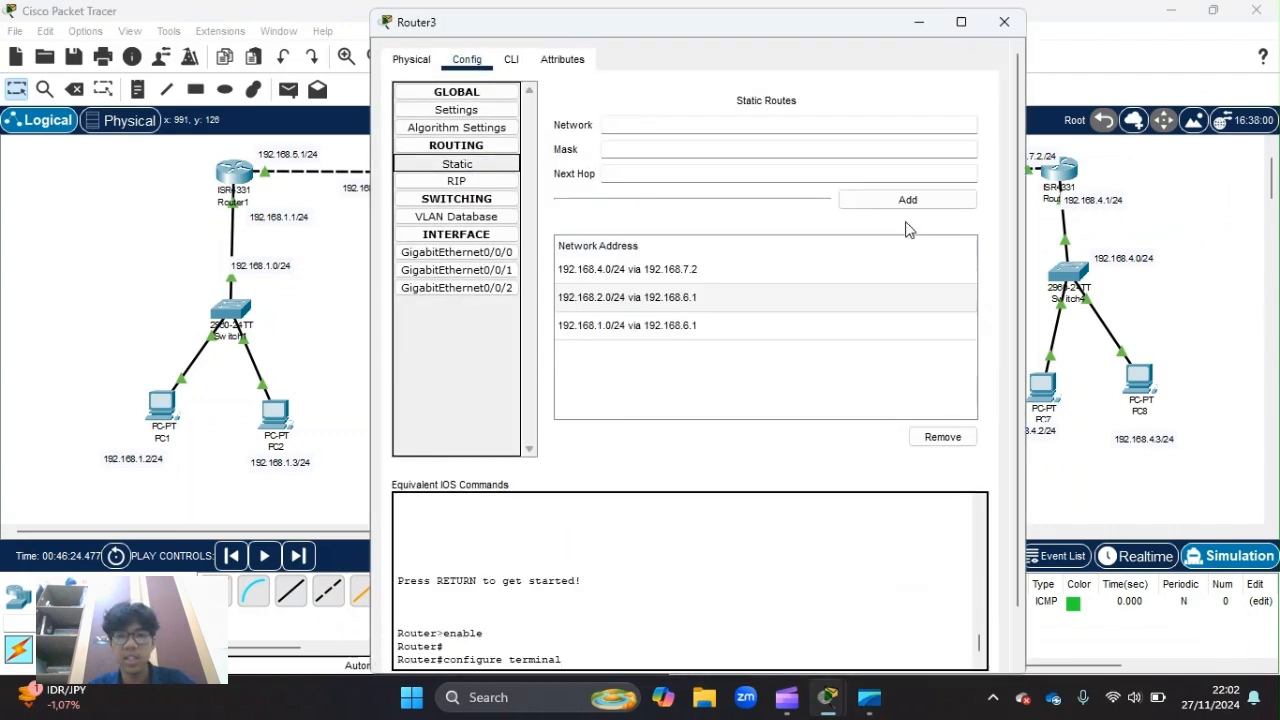
{"action": "left_click", "coordinate": [937, 436]}
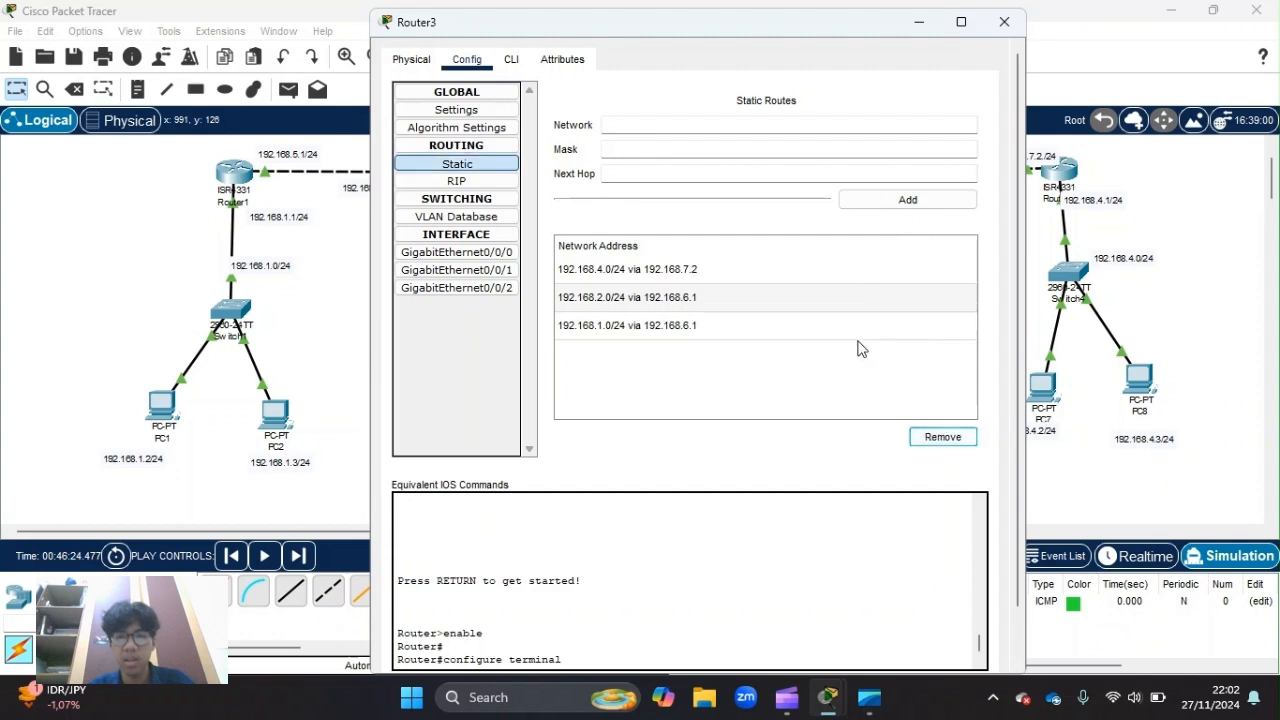
{"action": "left_click", "coordinate": [897, 334]}
{"action": "left_click", "coordinate": [939, 440]}
{"action": "left_click", "coordinate": [766, 270], "text": "shift"}
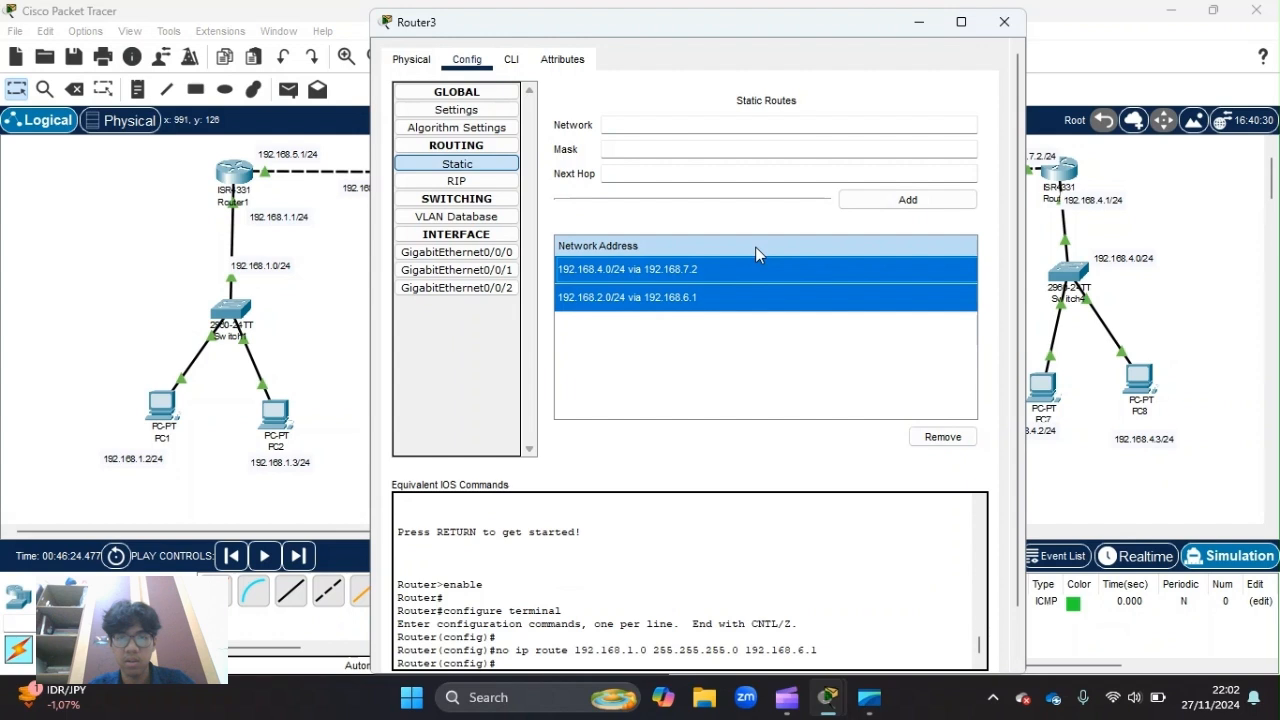
{"action": "left_click", "coordinate": [941, 437]}
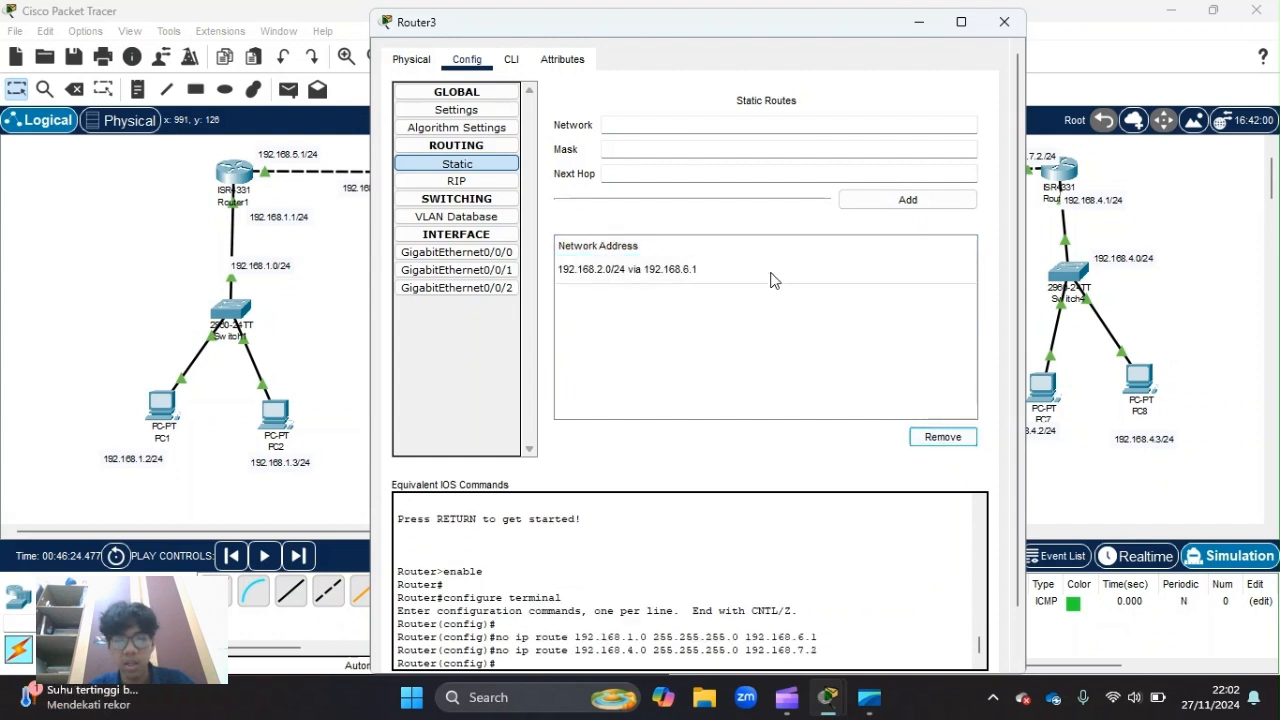
{"action": "left_click", "coordinate": [772, 279]}
{"action": "left_click", "coordinate": [950, 438]}
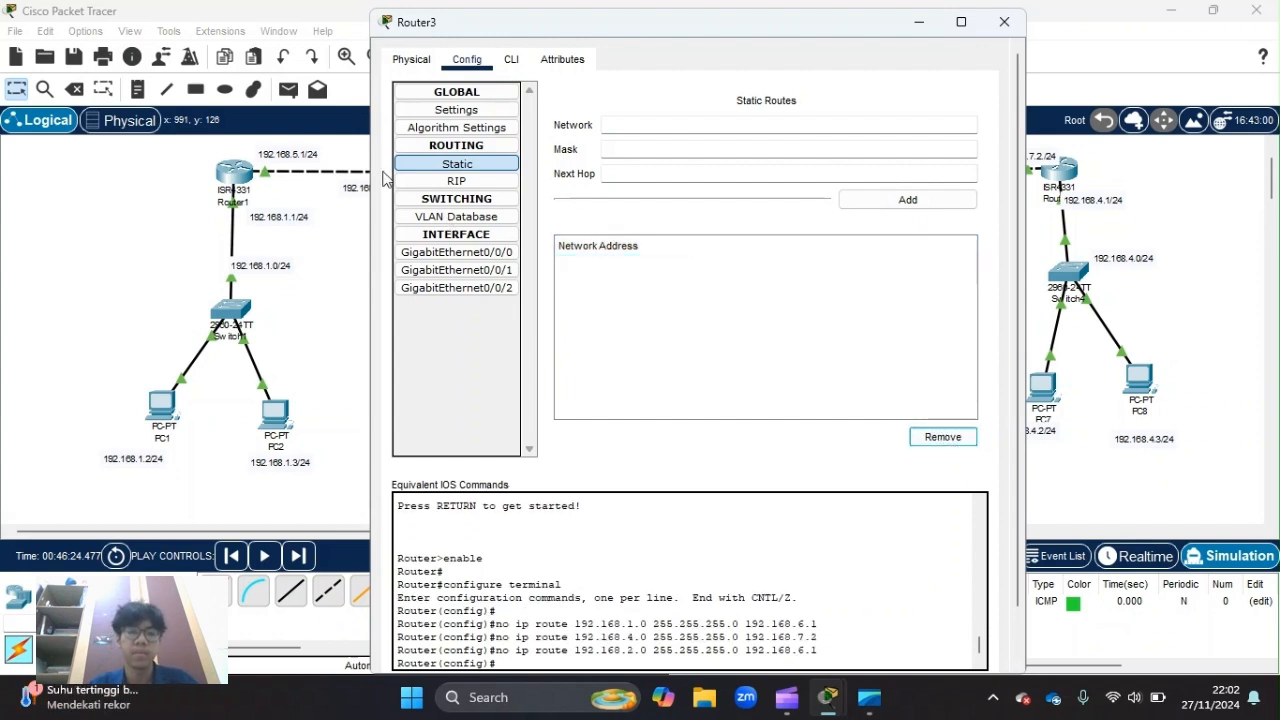
Add 192.168.6.0 to Router3's RIP networks
{"action": "left_click", "coordinate": [406, 186]}
{"action": "left_click", "coordinate": [877, 114]}
{"action": "type", "text": "192.168.6.0"}
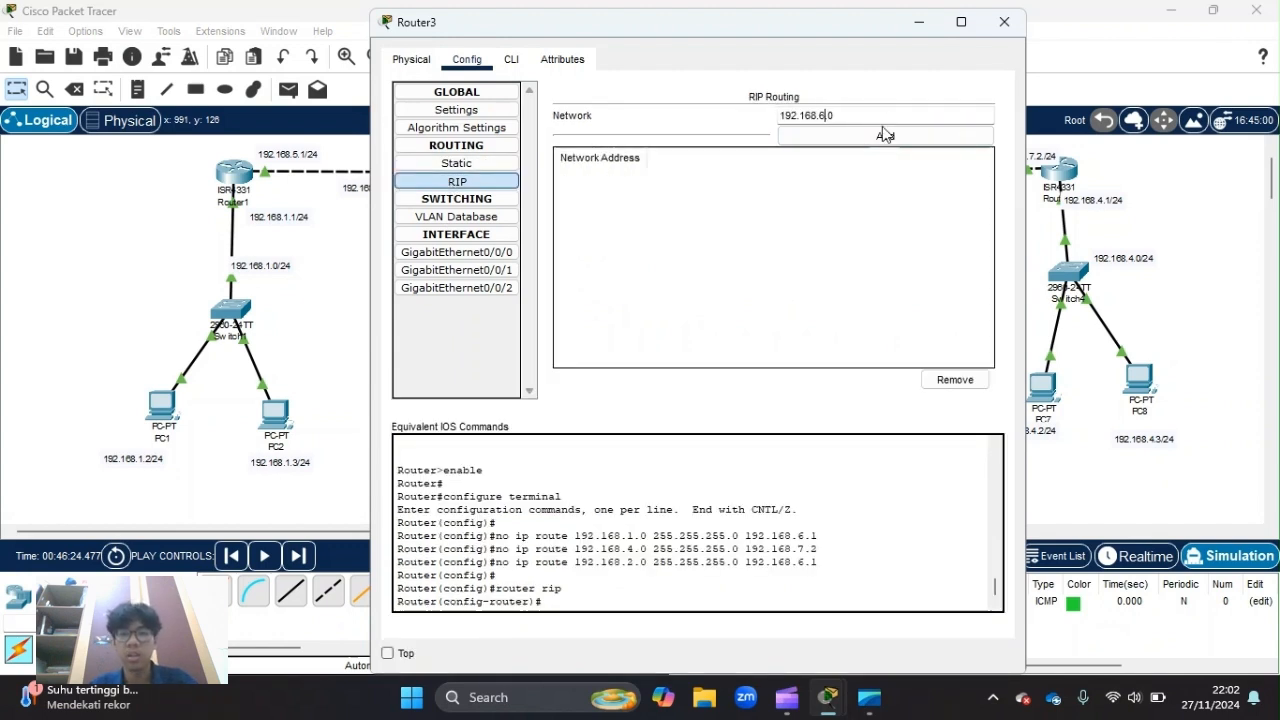
{"action": "left_click", "coordinate": [885, 135]}
Add 192.168.7.0 and 192.168.3.0 to Router3's RIP networks and close its configuration
{"action": "left_click_drag", "start_coordinate": [803, 28], "coordinate": [1001, 257]}
{"action": "left_click", "coordinate": [1039, 346]}
{"action": "key", "text": "ctrl+v"}
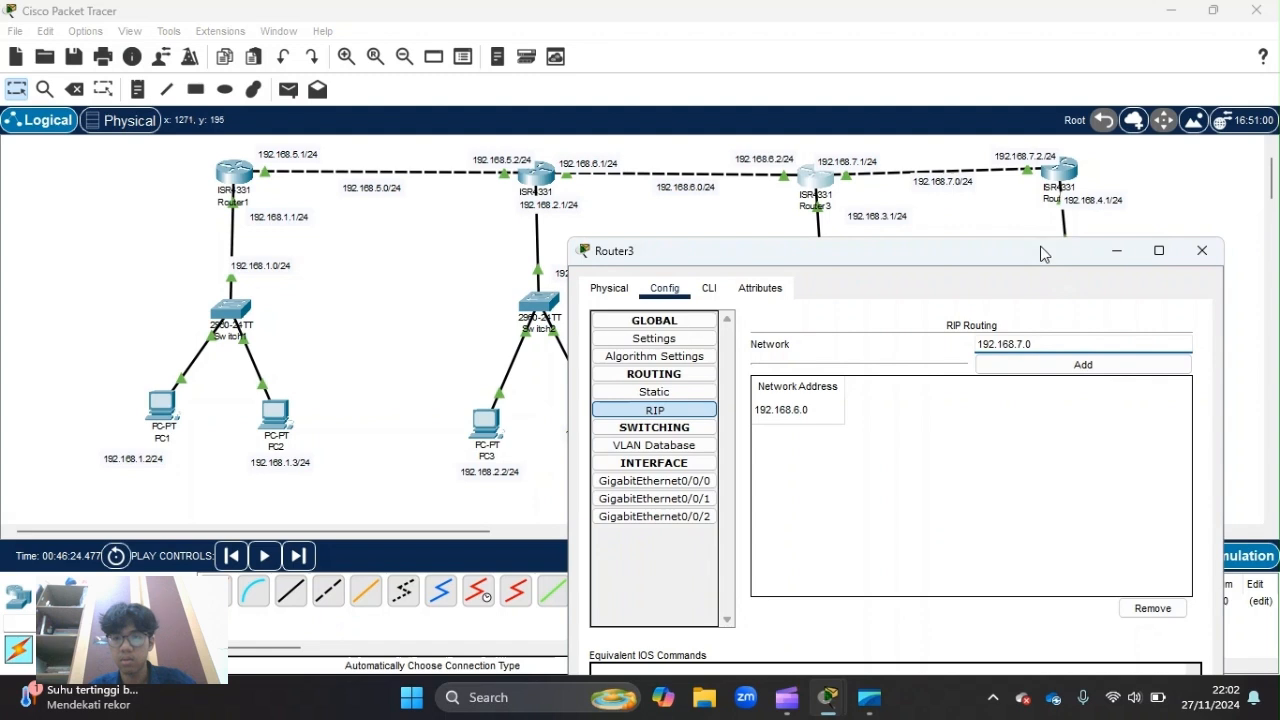
{"action": "left_click", "coordinate": [1108, 367]}
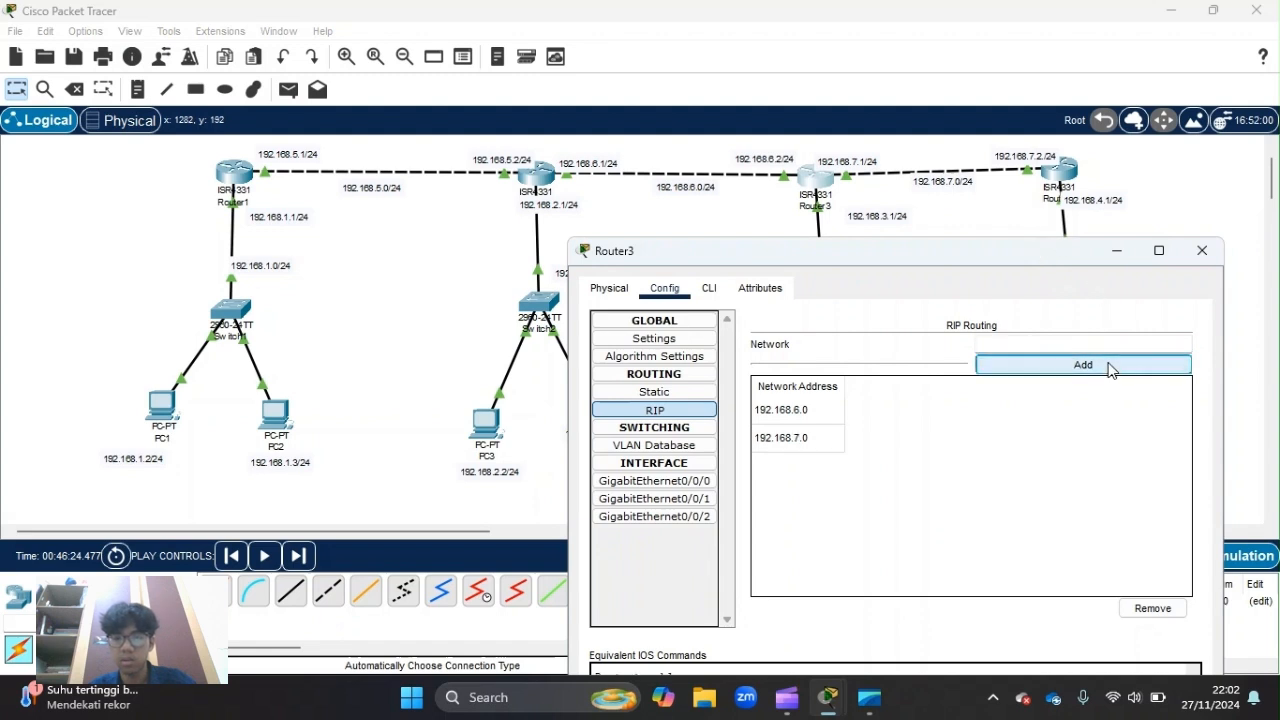
{"action": "left_click", "coordinate": [1076, 337]}
{"action": "type", "text": "192.168.6.0"}
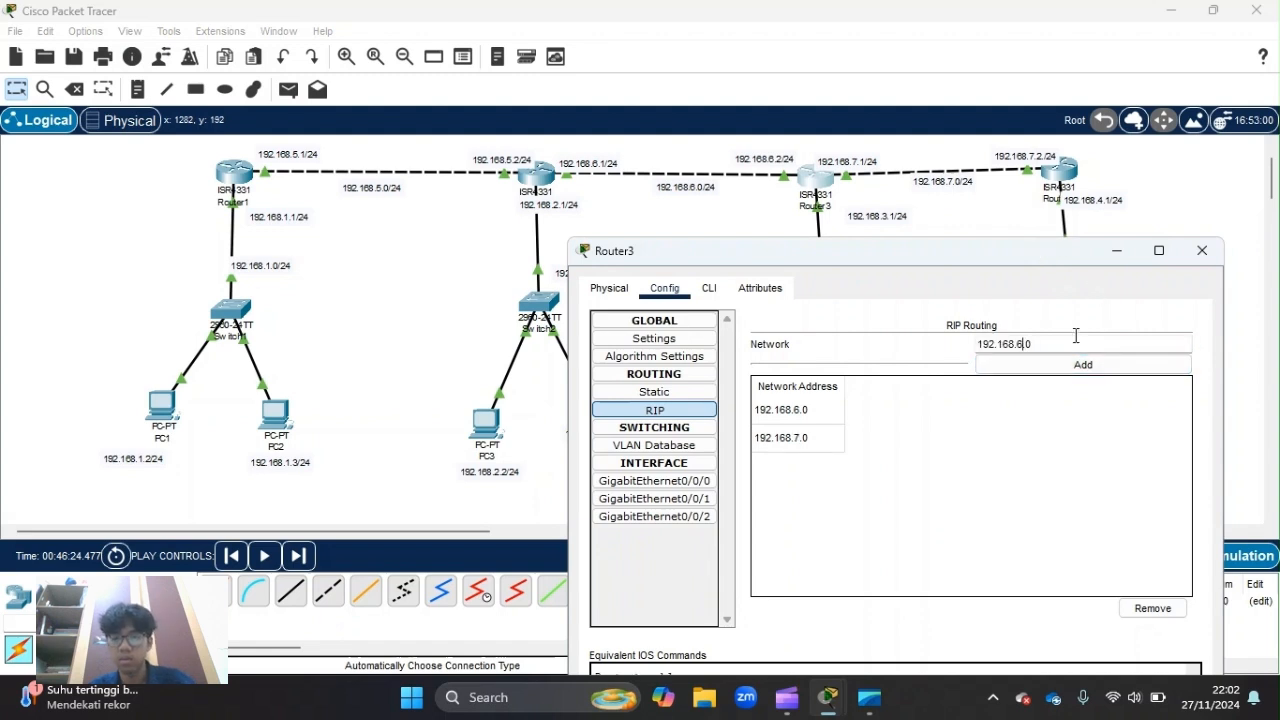
{"action": "left_click", "coordinate": [1087, 367]}
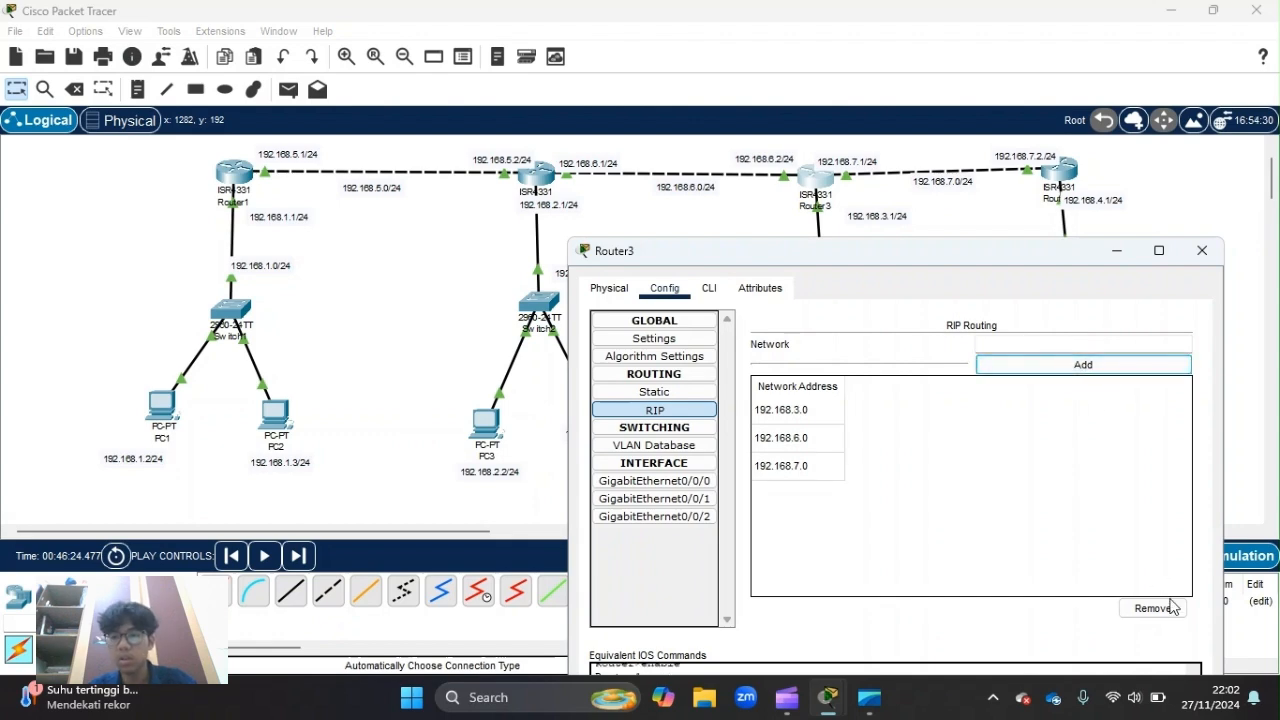
{"action": "left_click", "coordinate": [1203, 250]}
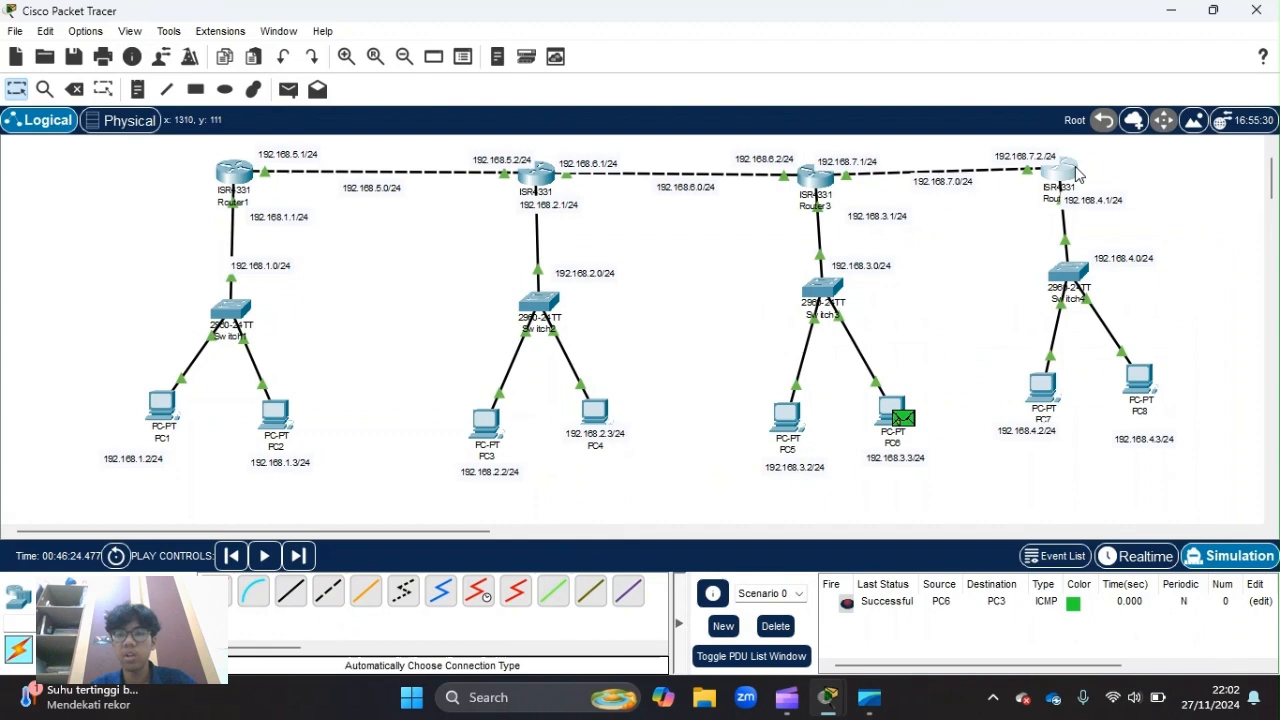
Add 192.168.4.0 and 192.168.7.0 to Router4's RIP networks and close its configuration
{"action": "left_click", "coordinate": [1076, 172]}
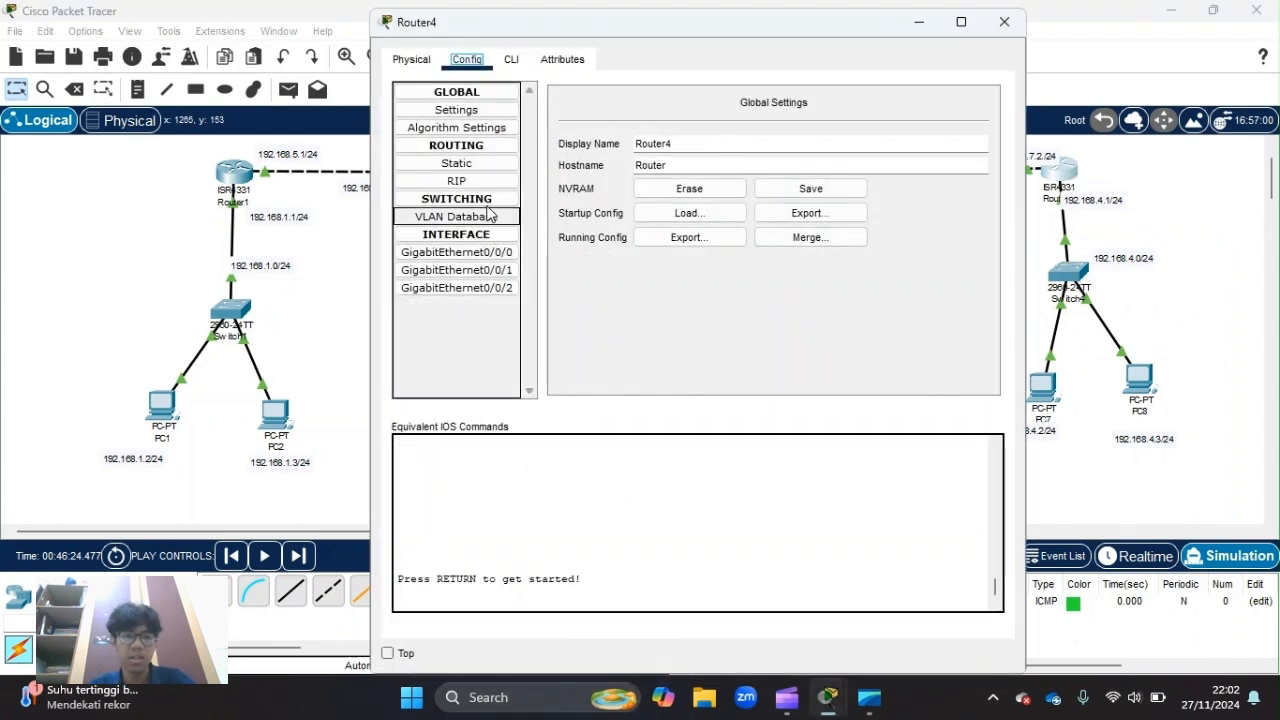
{"action": "left_click", "coordinate": [475, 180]}
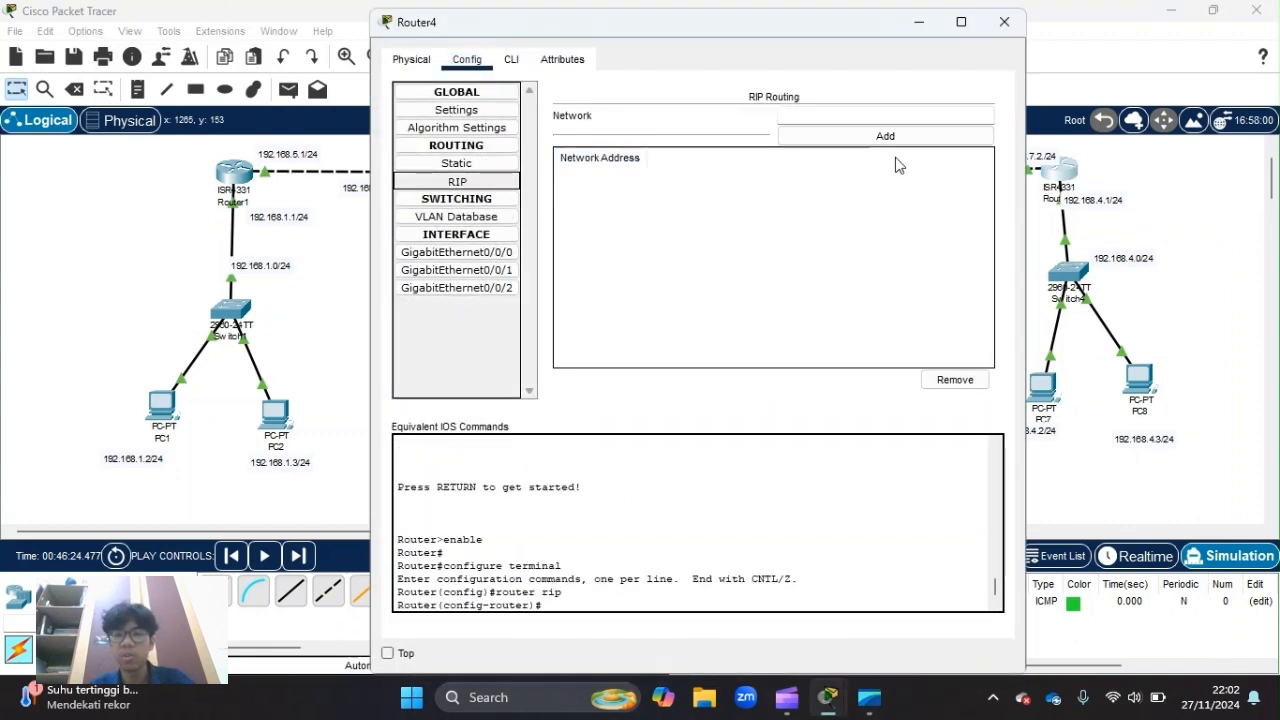
{"action": "left_click", "coordinate": [903, 112]}
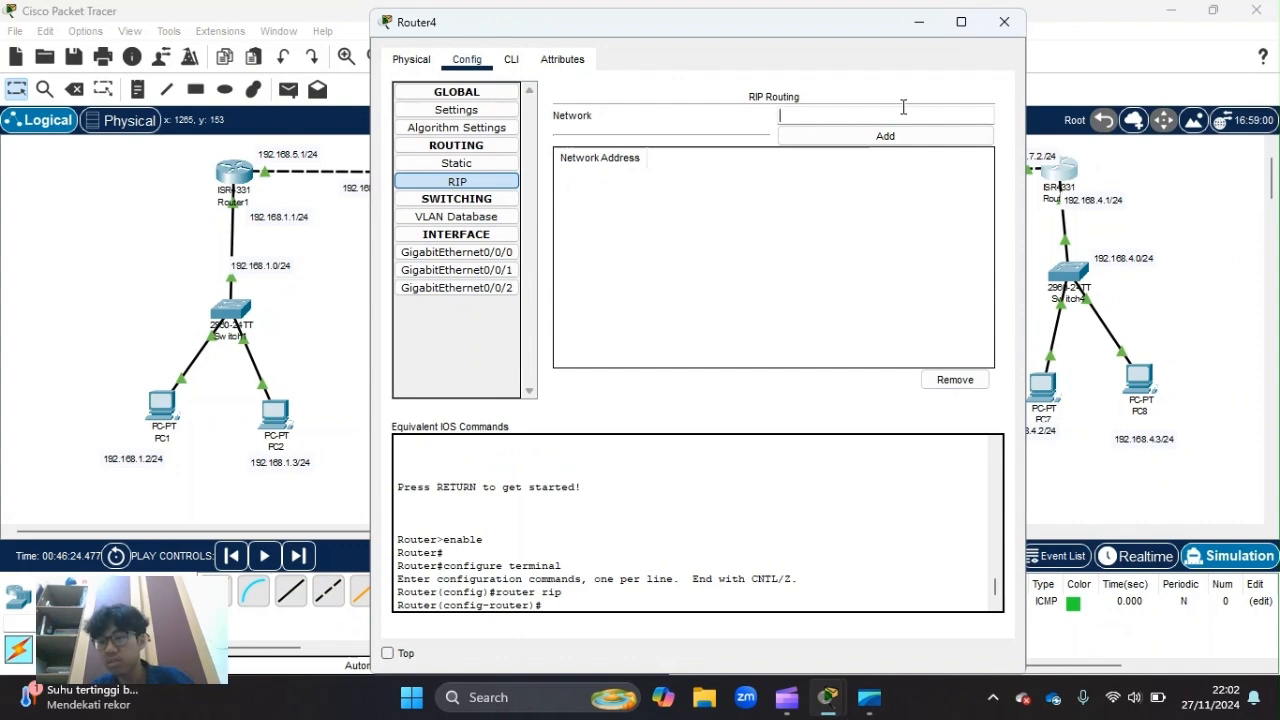
{"action": "type", "text": "192.168.6.0"}
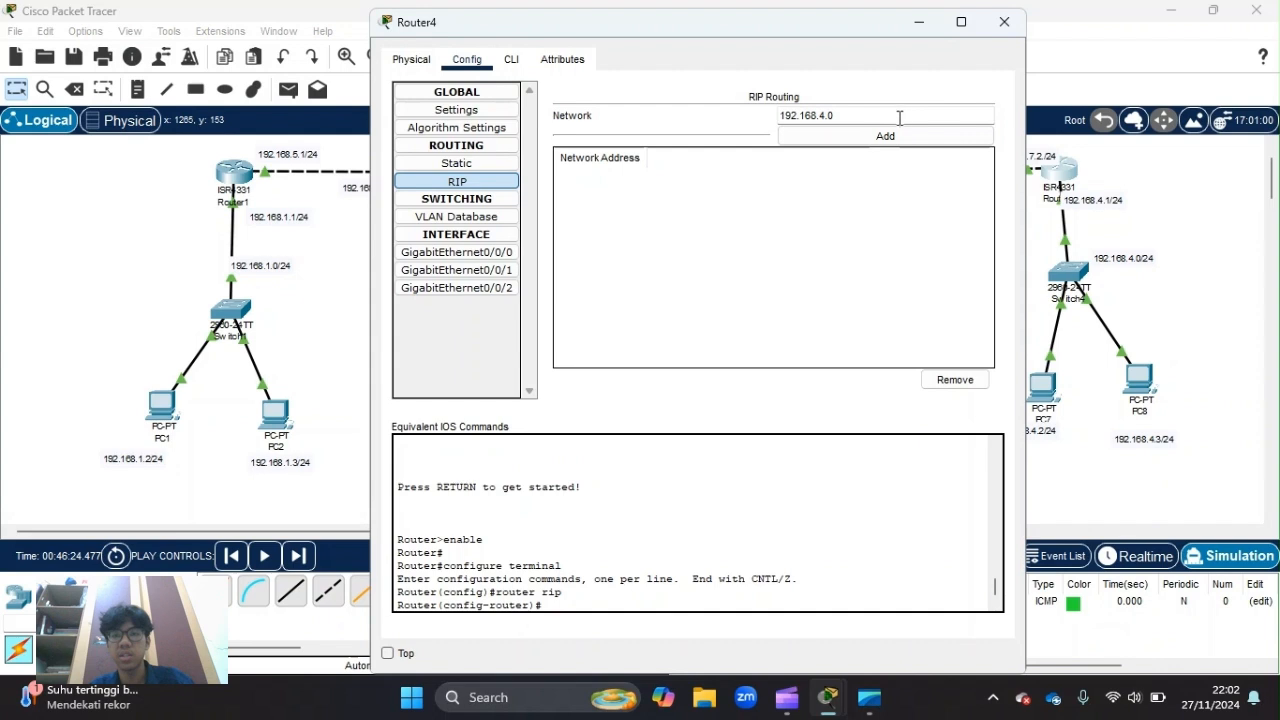
{"action": "left_click", "coordinate": [900, 136]}
{"action": "type", "text": "192.168.6.0"}
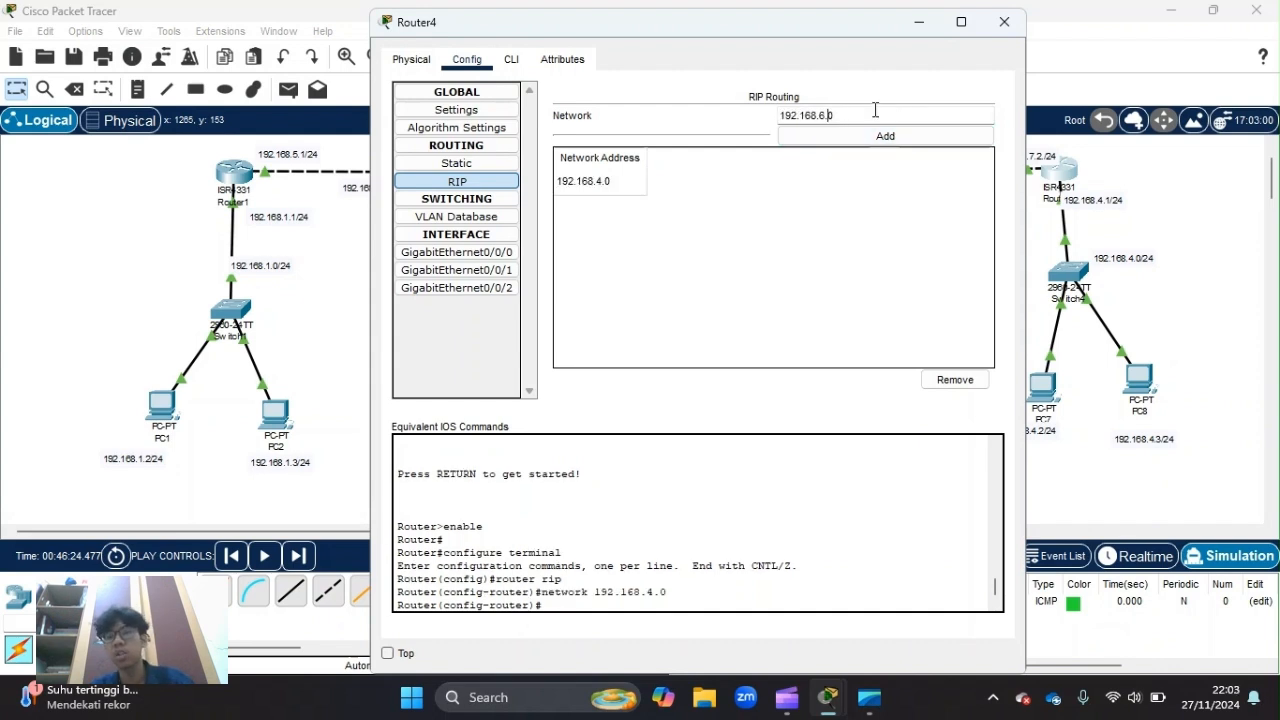
{"action": "type", "text": "7"}
{"action": "left_click", "coordinate": [884, 136]}
{"action": "left_click", "coordinate": [1004, 21]}
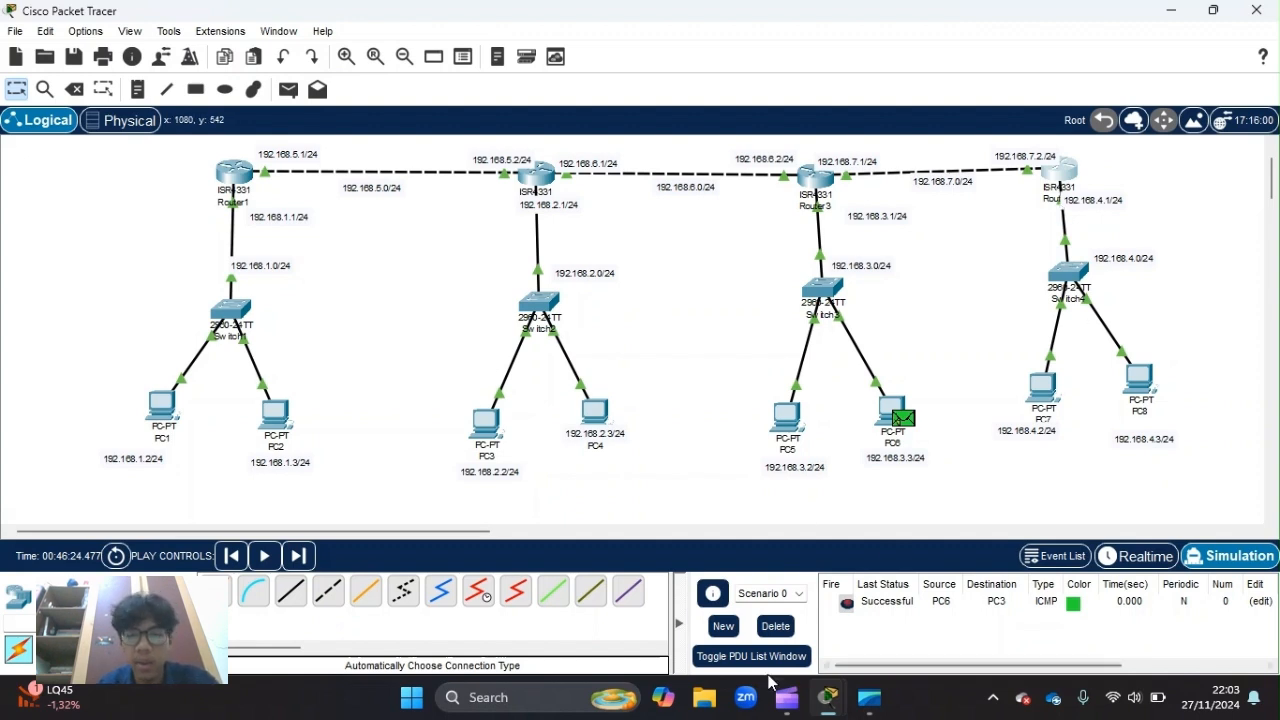
Delete the current PDU scenario and create a simple PDU from PC1 to PC8
{"action": "left_click", "coordinate": [777, 627]}
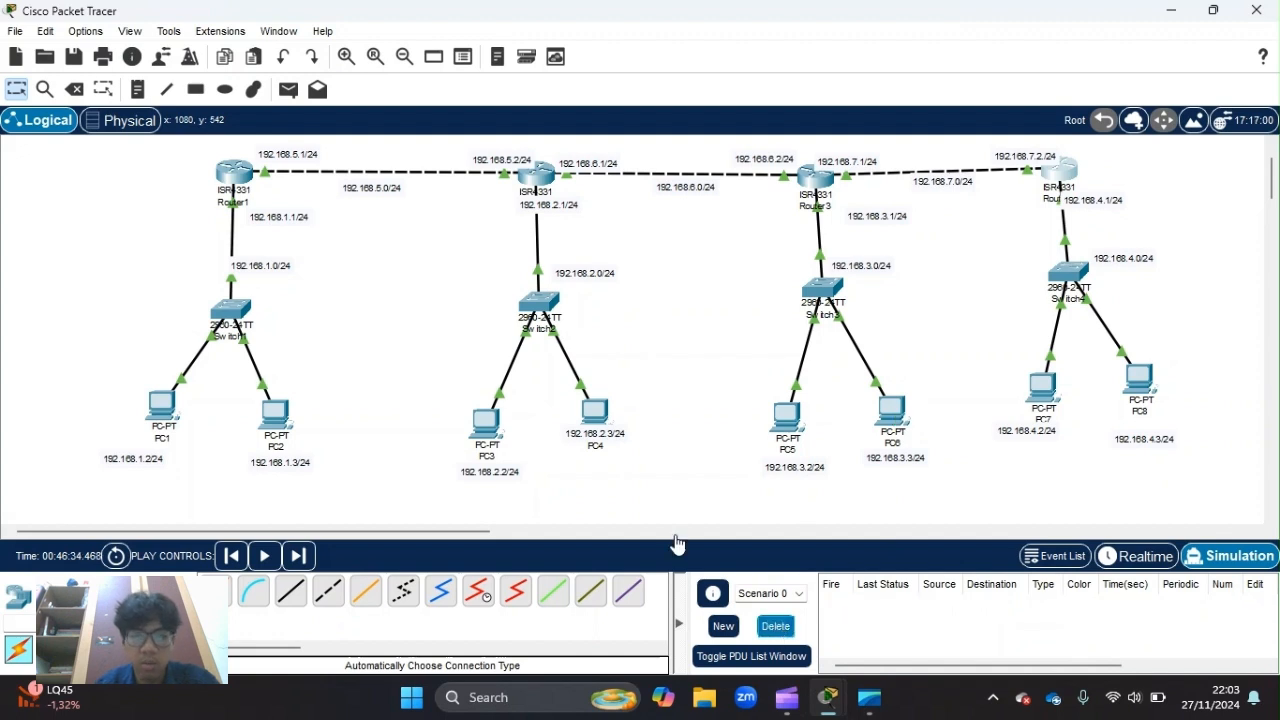
{"action": "left_click", "coordinate": [288, 89]}
{"action": "left_click", "coordinate": [163, 405]}
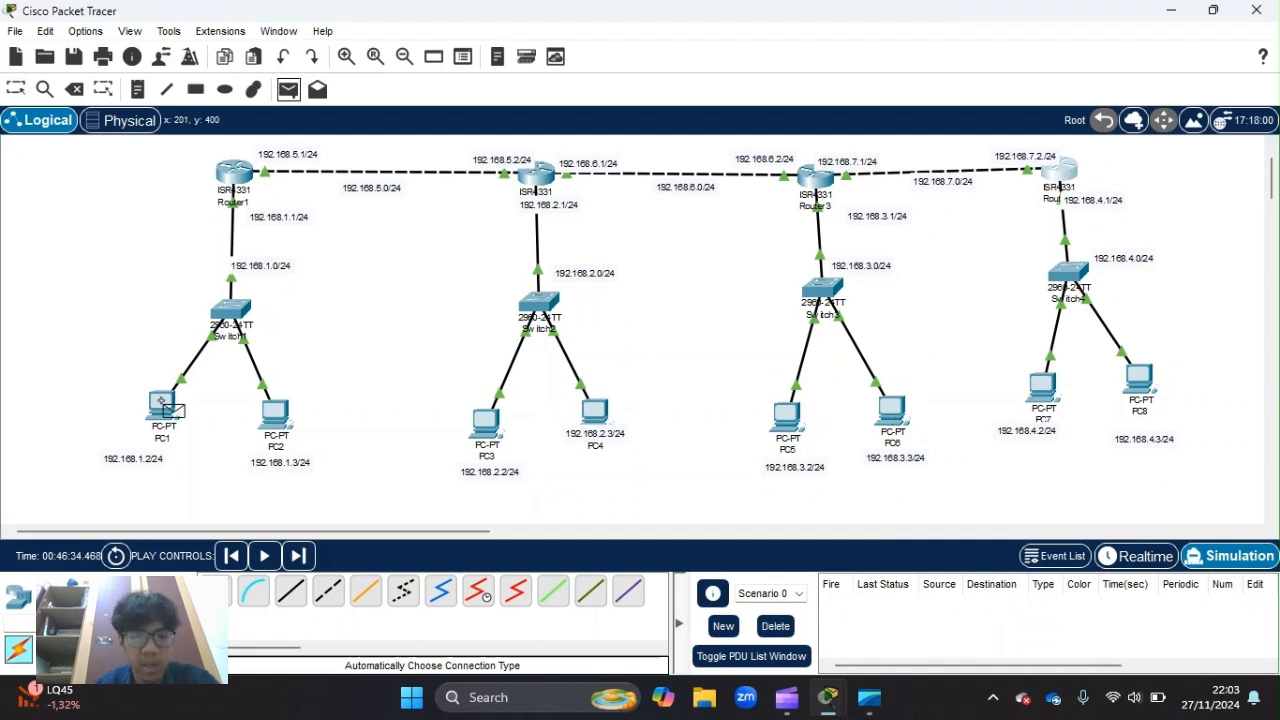
{"action": "left_click", "coordinate": [1140, 378]}
Show the simulation event list and follow the PC1-to-PC8 packet event by event as far as Router3
{"action": "left_click", "coordinate": [1066, 557]}
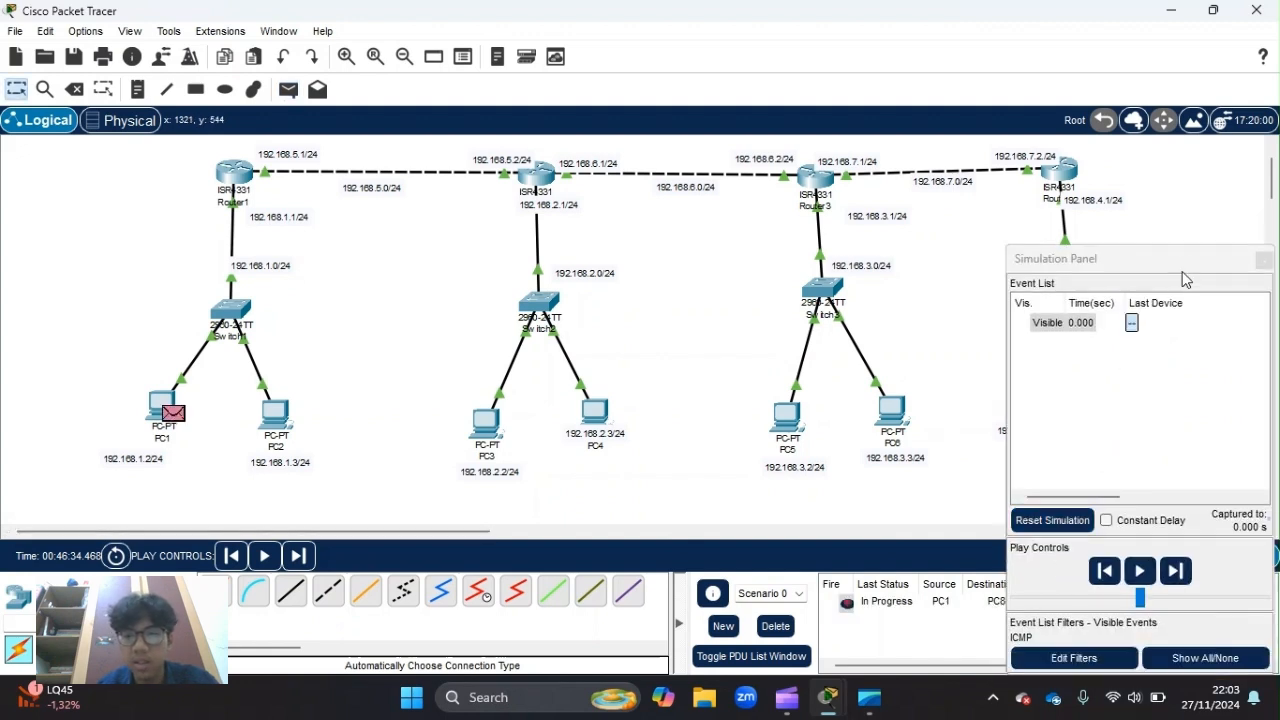
{"action": "left_click", "coordinate": [1181, 263]}
{"action": "left_click_drag", "start_coordinate": [1095, 376], "coordinate": [874, 339]}
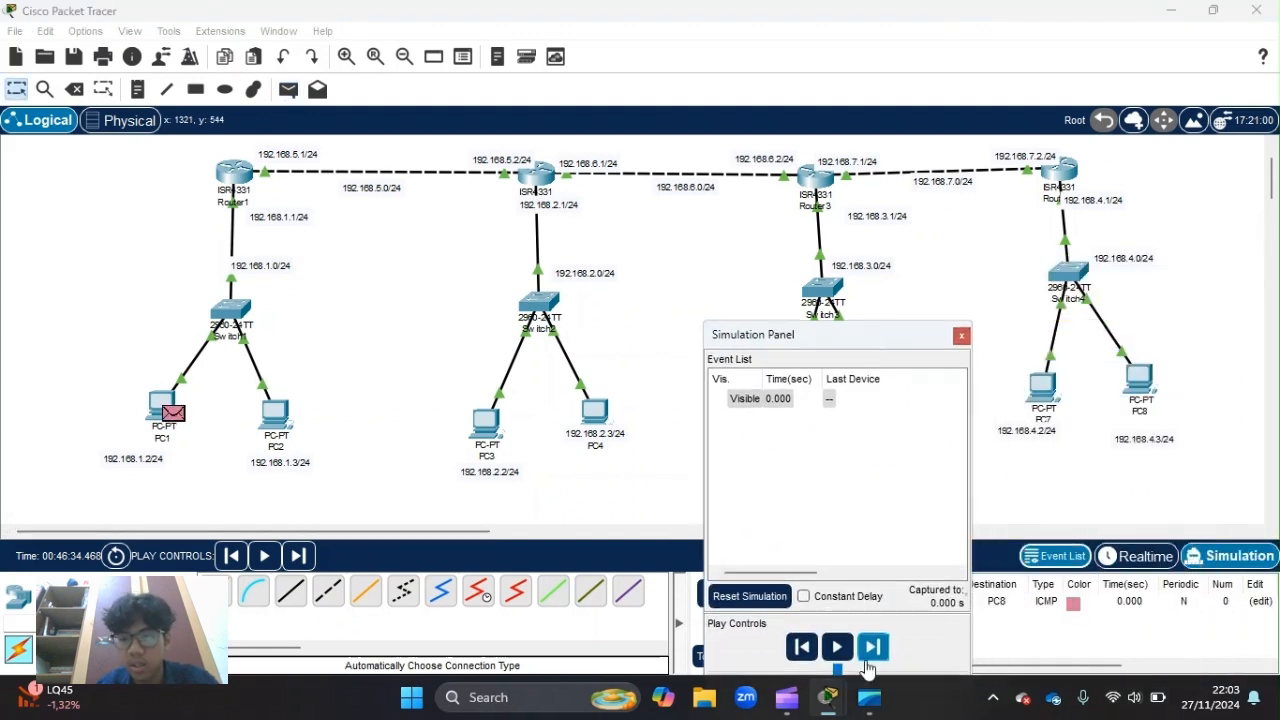
{"action": "left_click", "coordinate": [873, 648]}
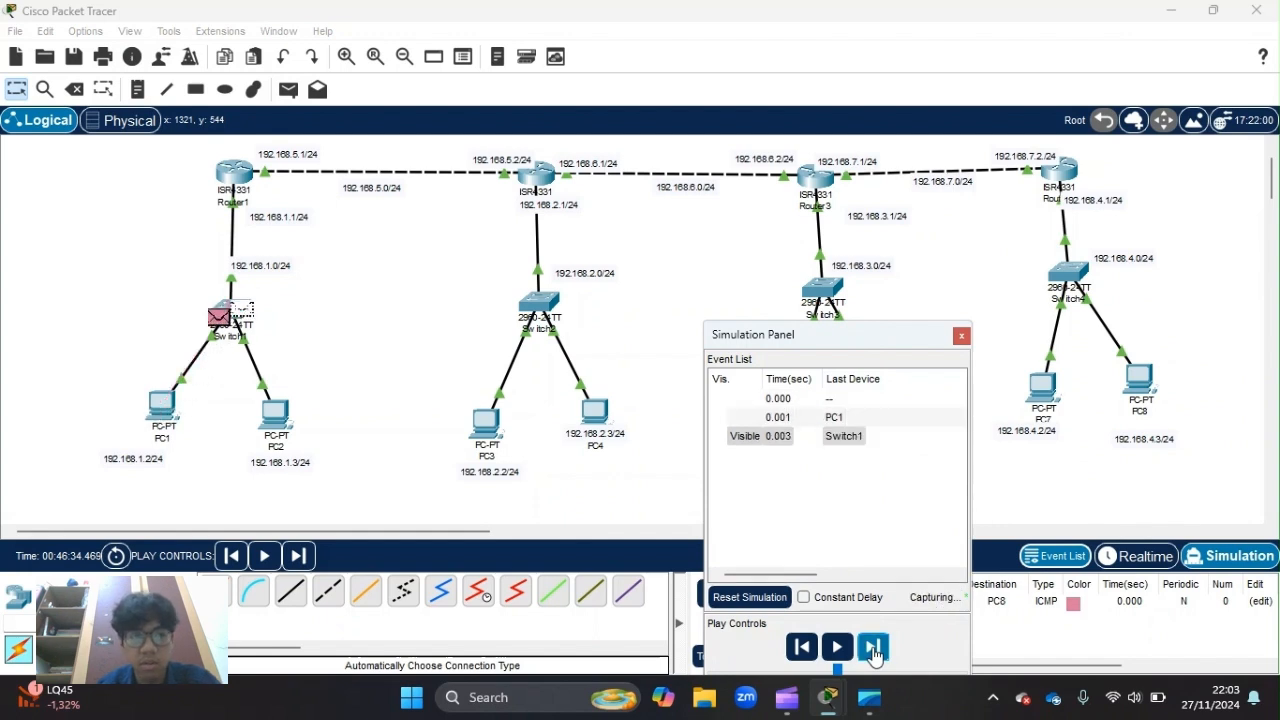
{"action": "left_click", "coordinate": [873, 648]}
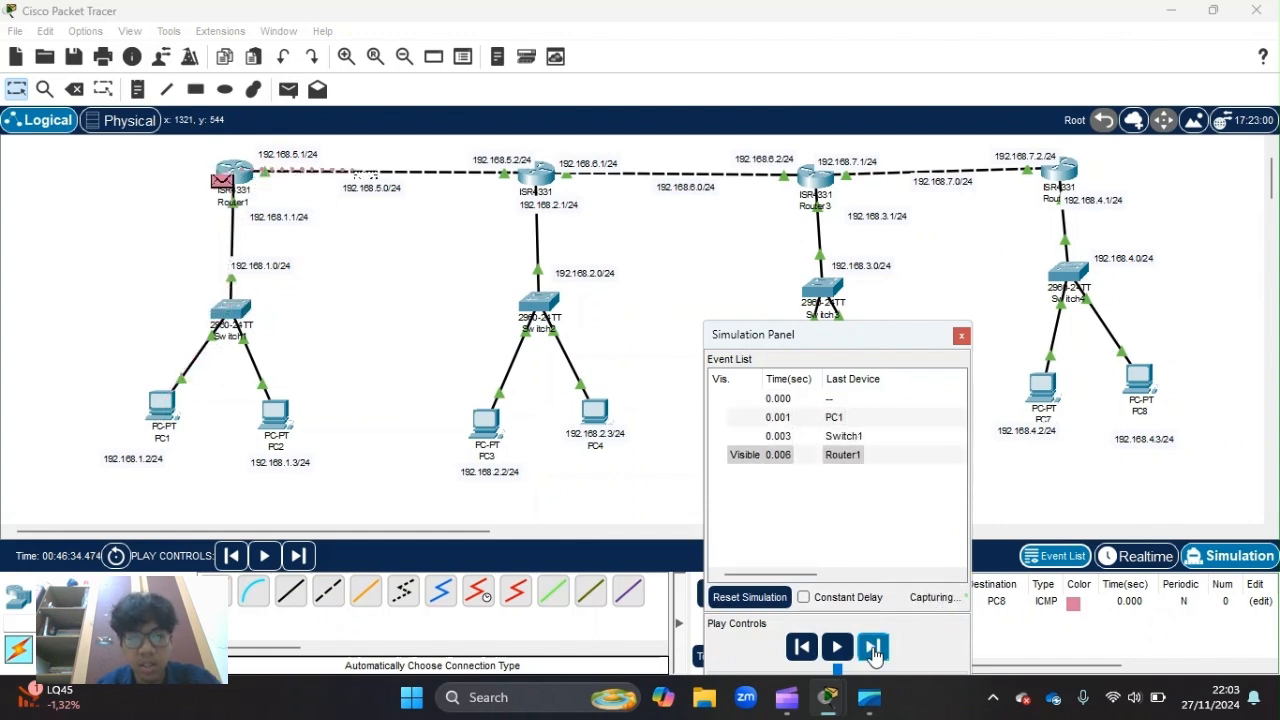
{"action": "left_click", "coordinate": [873, 648]}
{"action": "left_click", "coordinate": [873, 648]}
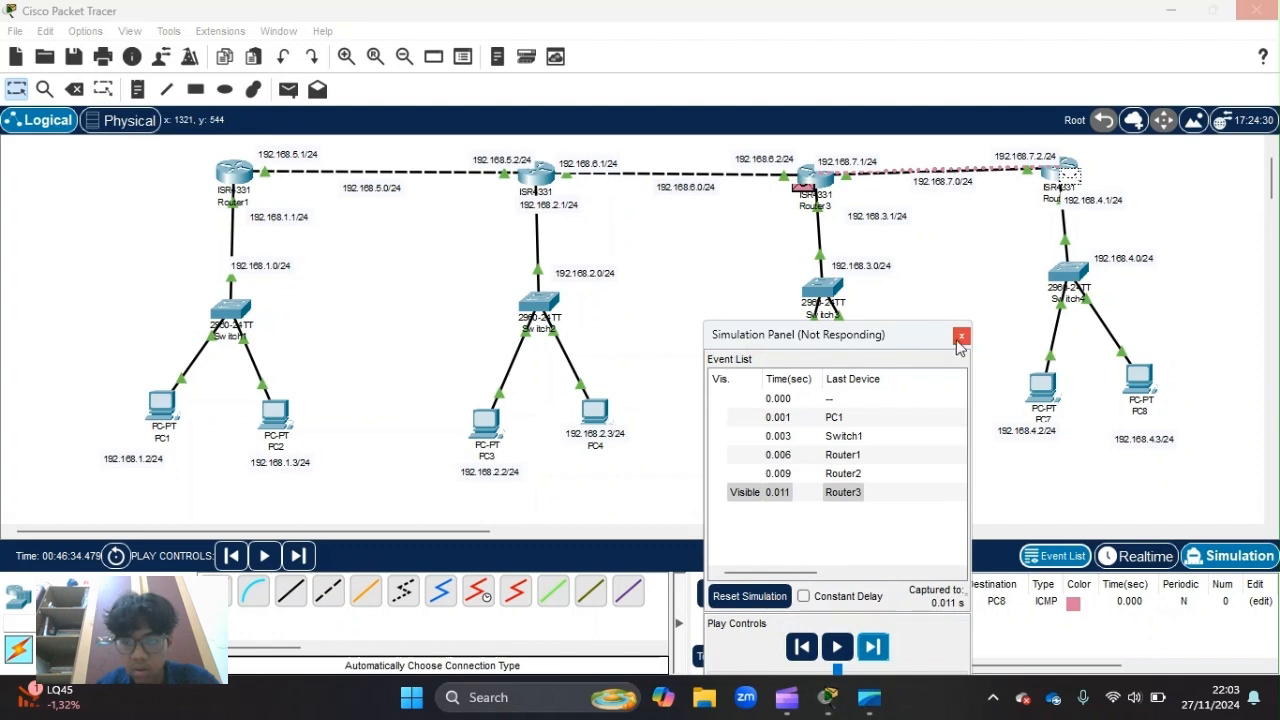
Close the event list and, in realtime mode, fast-forward the network time twice
{"action": "left_click_drag", "start_coordinate": [960, 340], "coordinate": [1020, 143]}
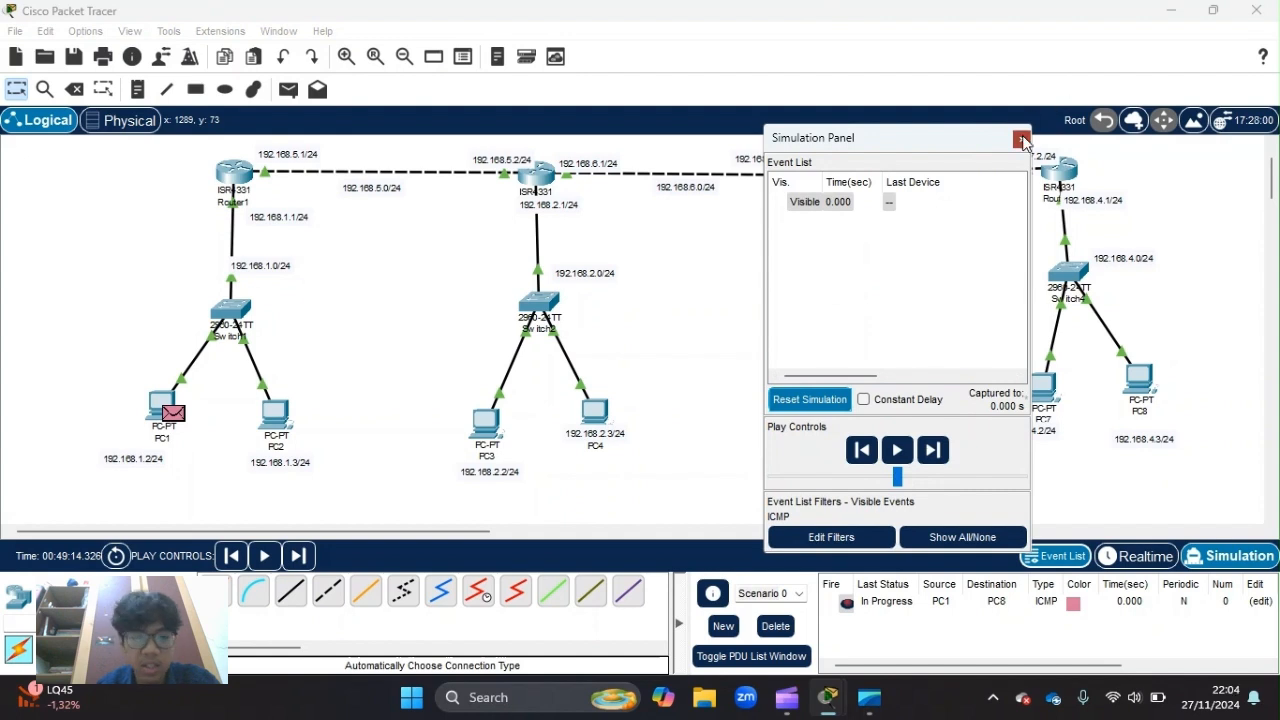
{"action": "left_click", "coordinate": [1021, 139]}
{"action": "left_click", "coordinate": [1128, 557]}
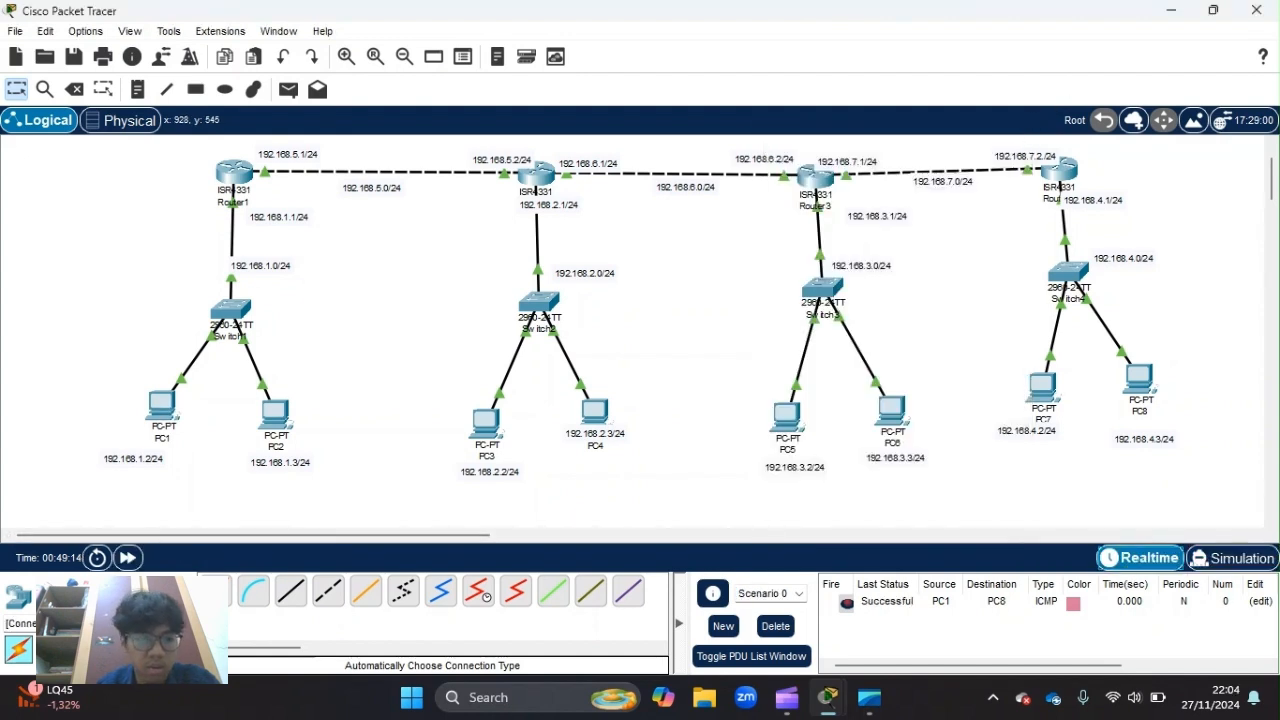
{"action": "left_click", "coordinate": [142, 565]}
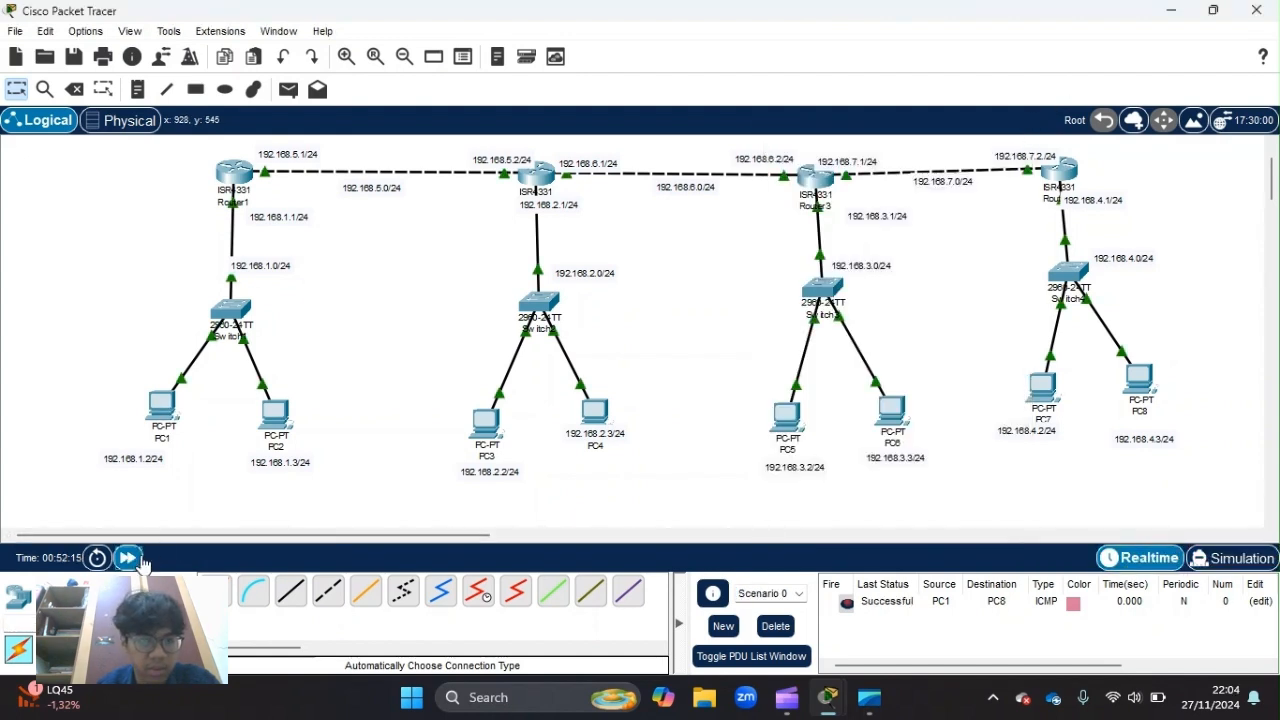
{"action": "left_click", "coordinate": [130, 558]}
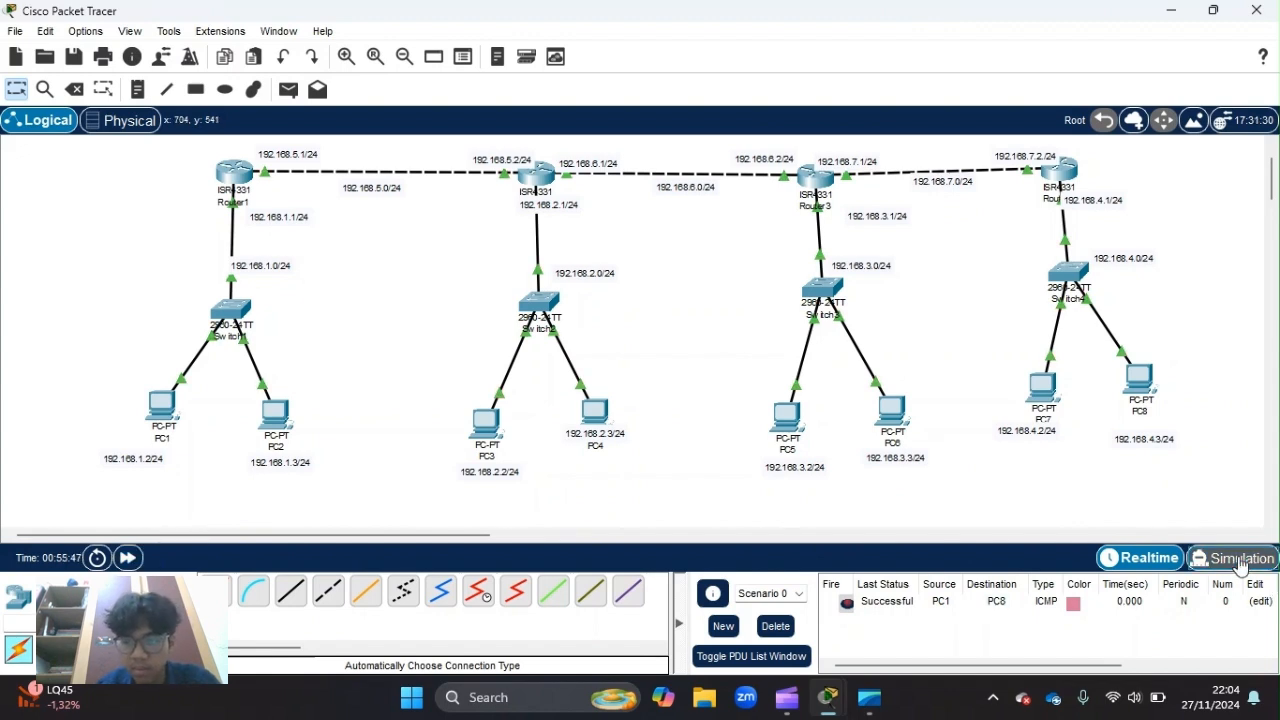
Return to simulation mode and replace the old PDU with a new simple PDU from PC1 to PC8
{"action": "left_click", "coordinate": [1240, 560]}
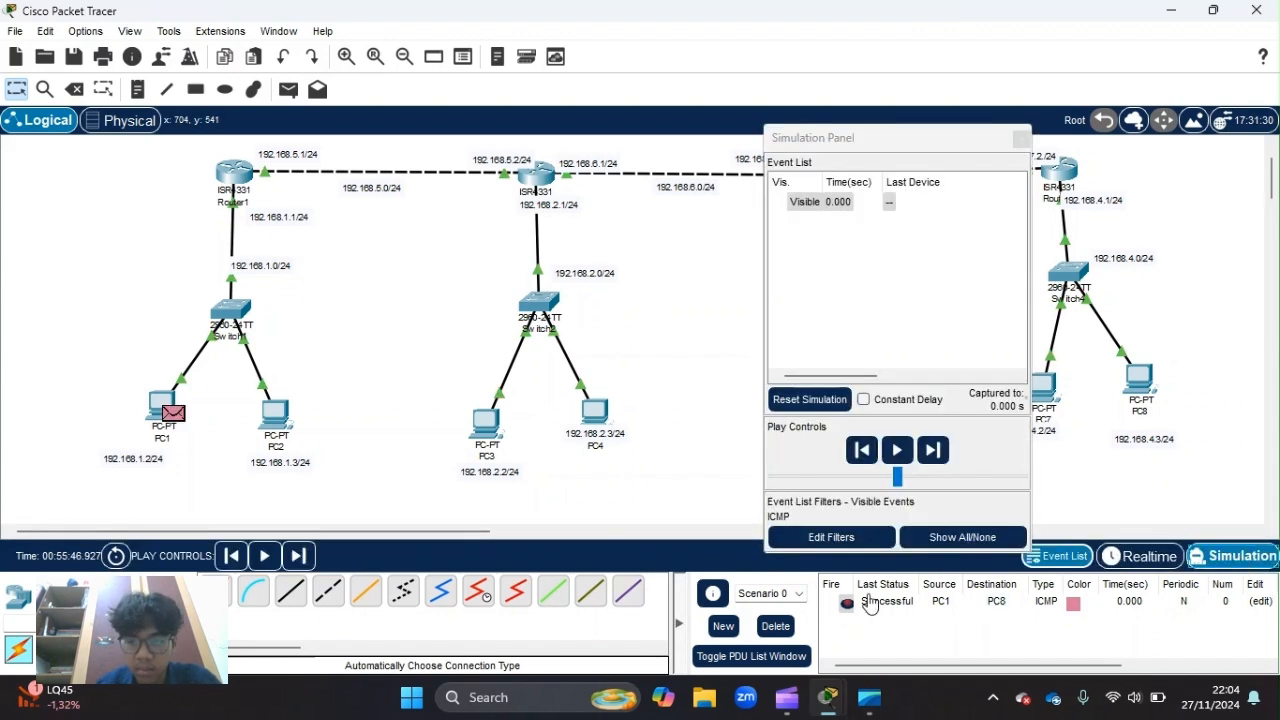
{"action": "left_click", "coordinate": [289, 89]}
{"action": "left_click", "coordinate": [178, 416]}
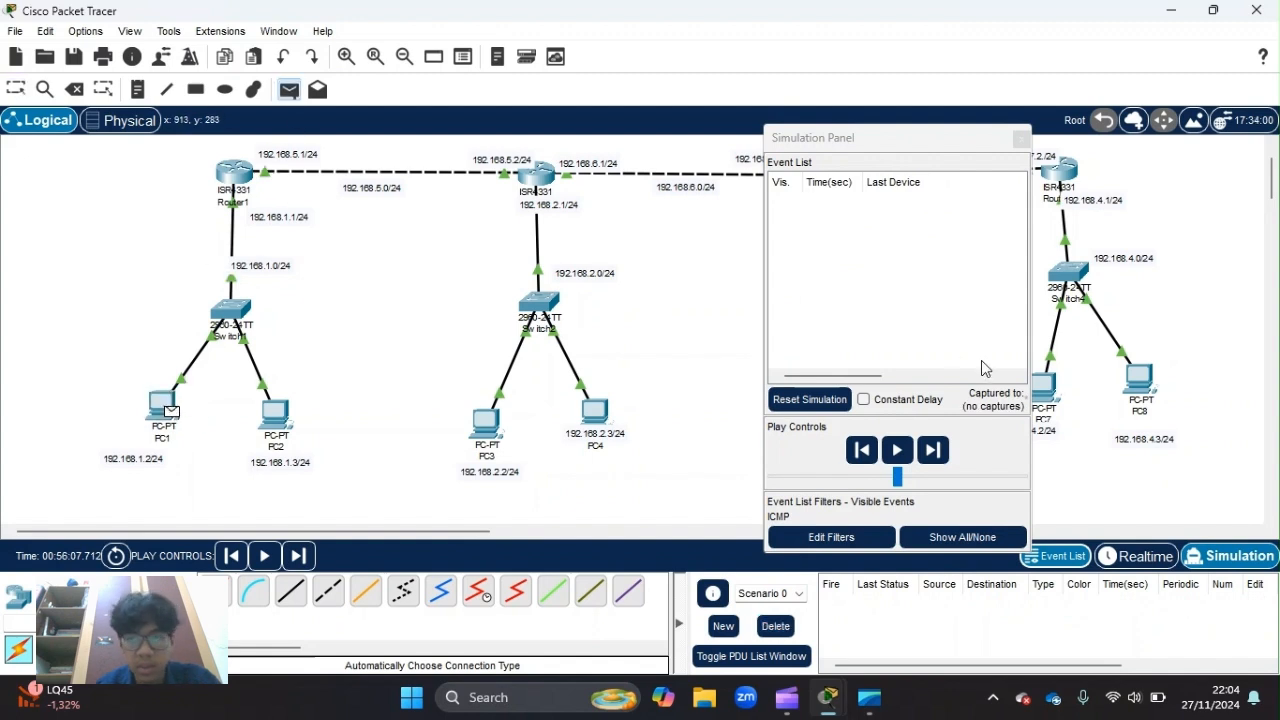
{"action": "left_click", "coordinate": [1140, 380]}
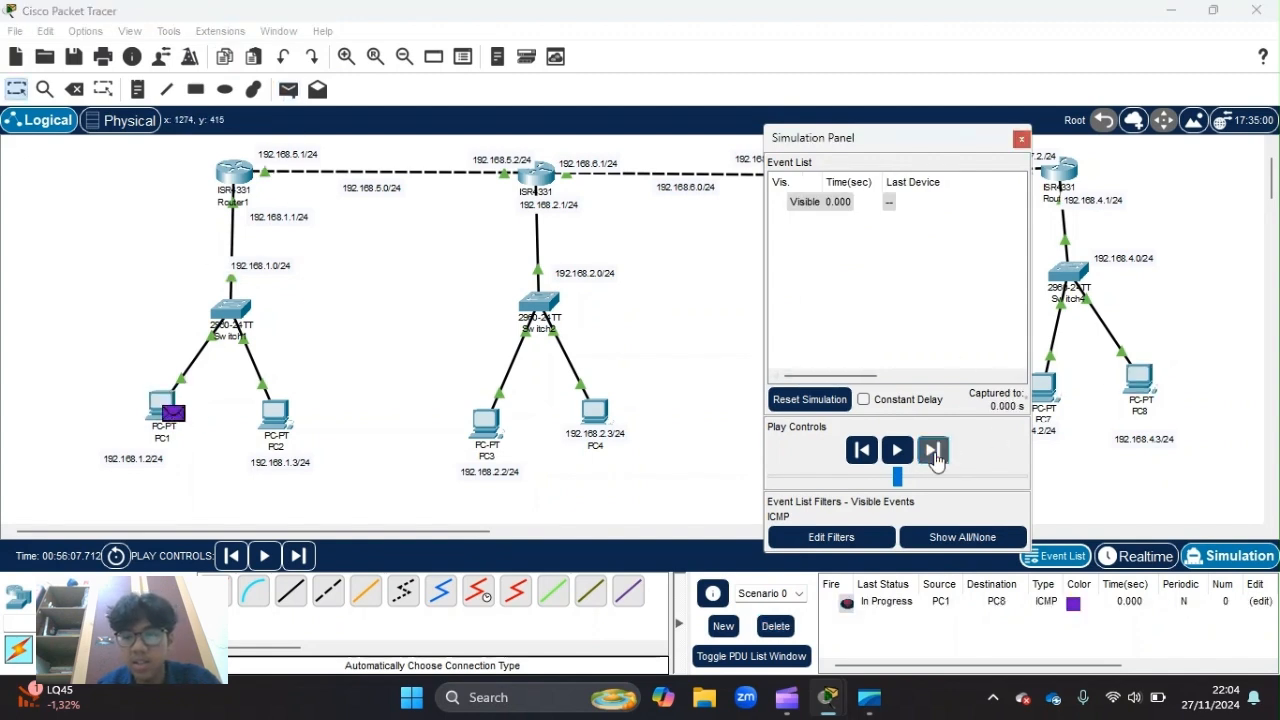
Step the new packet from PC1 through all four routers to Switch4, and dock the simulation panel
{"action": "left_click", "coordinate": [932, 450]}
{"action": "left_click_drag", "start_coordinate": [941, 136], "coordinate": [783, 260]}
{"action": "left_click", "coordinate": [772, 565]}
{"action": "left_click", "coordinate": [765, 584]}
{"action": "left_click", "coordinate": [765, 584]}
{"action": "left_click", "coordinate": [765, 584]}
{"action": "left_click", "coordinate": [767, 586]}
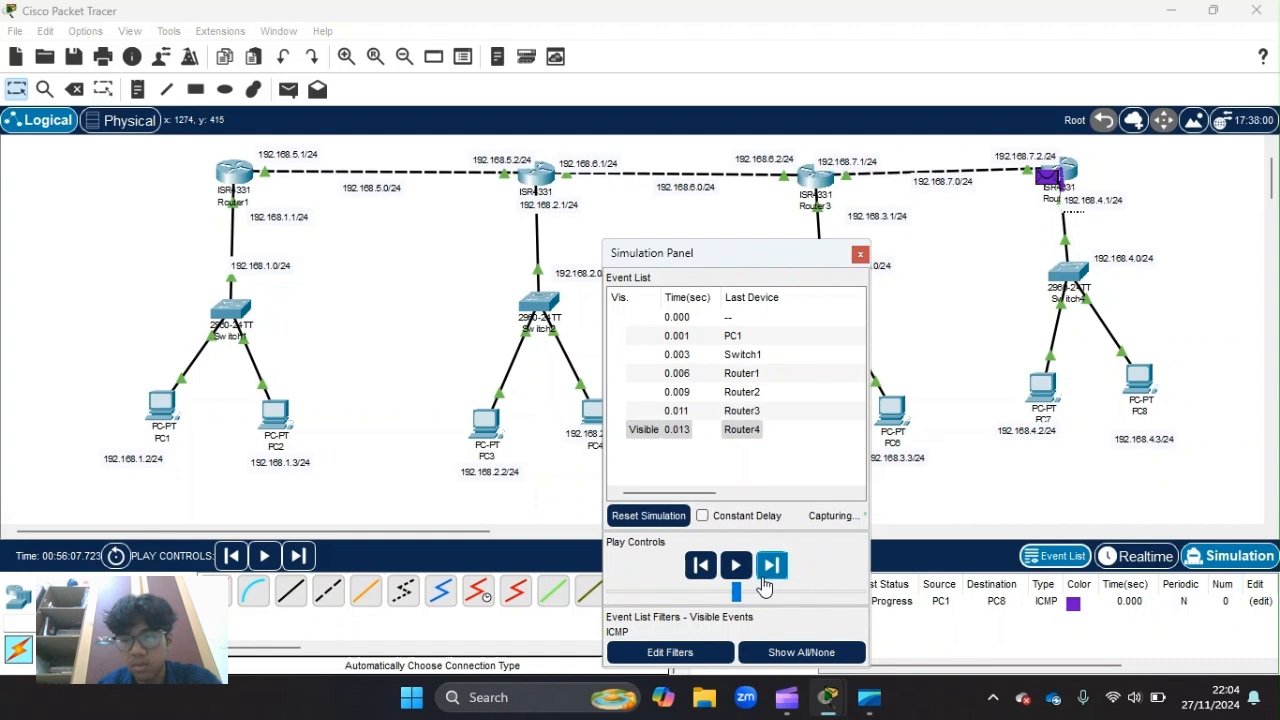
{"action": "left_click", "coordinate": [767, 586]}
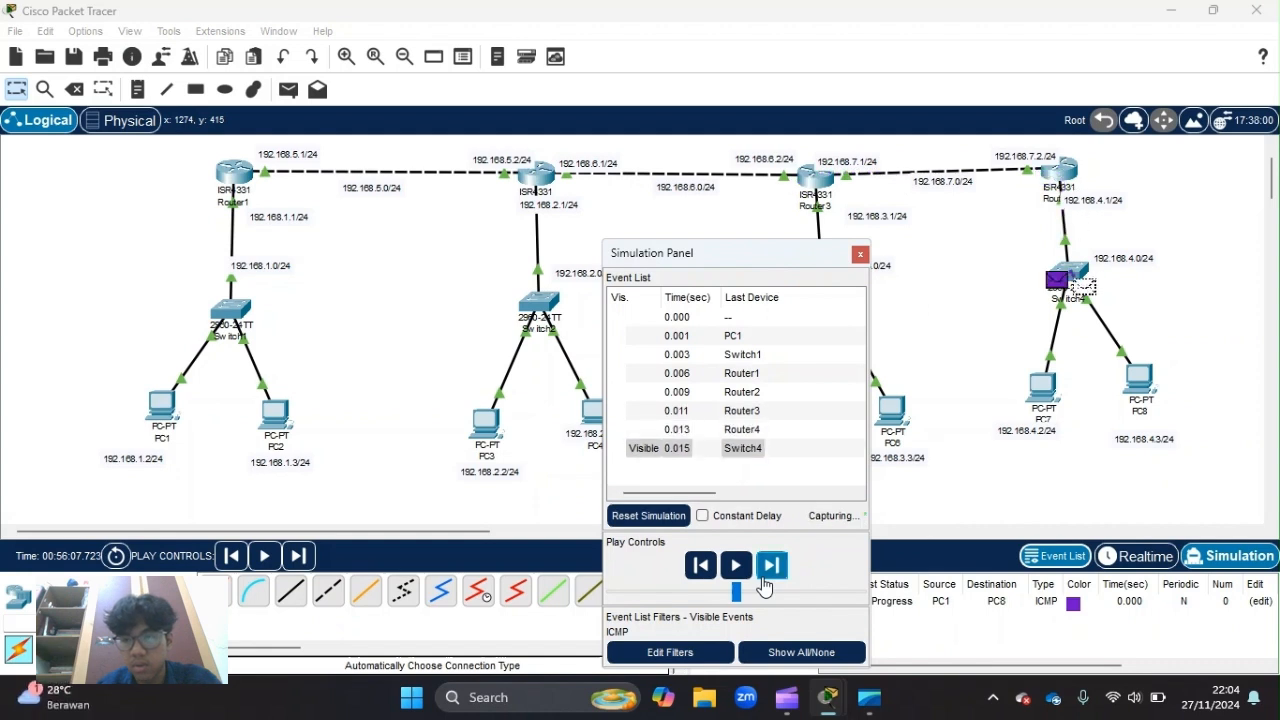
{"action": "left_click", "coordinate": [860, 254]}
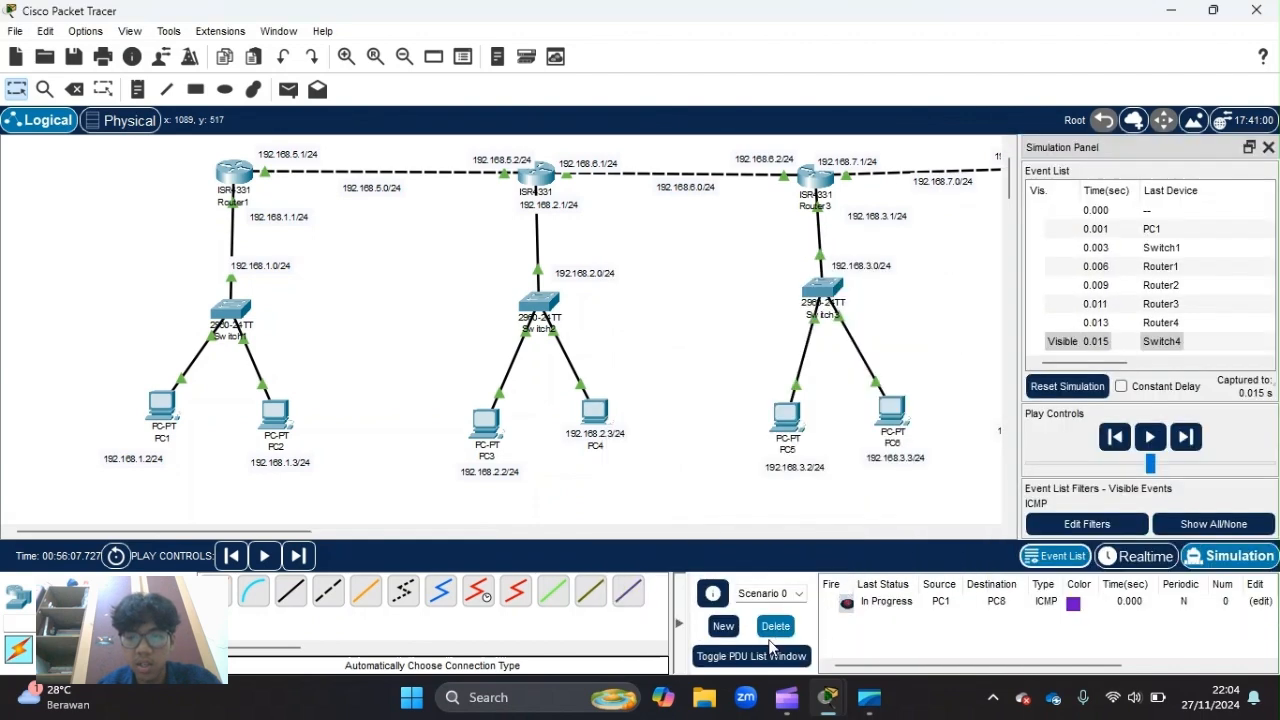
Clear the PDU scenario and create a simple PDU from PC6 to PC2
{"action": "left_click", "coordinate": [774, 628]}
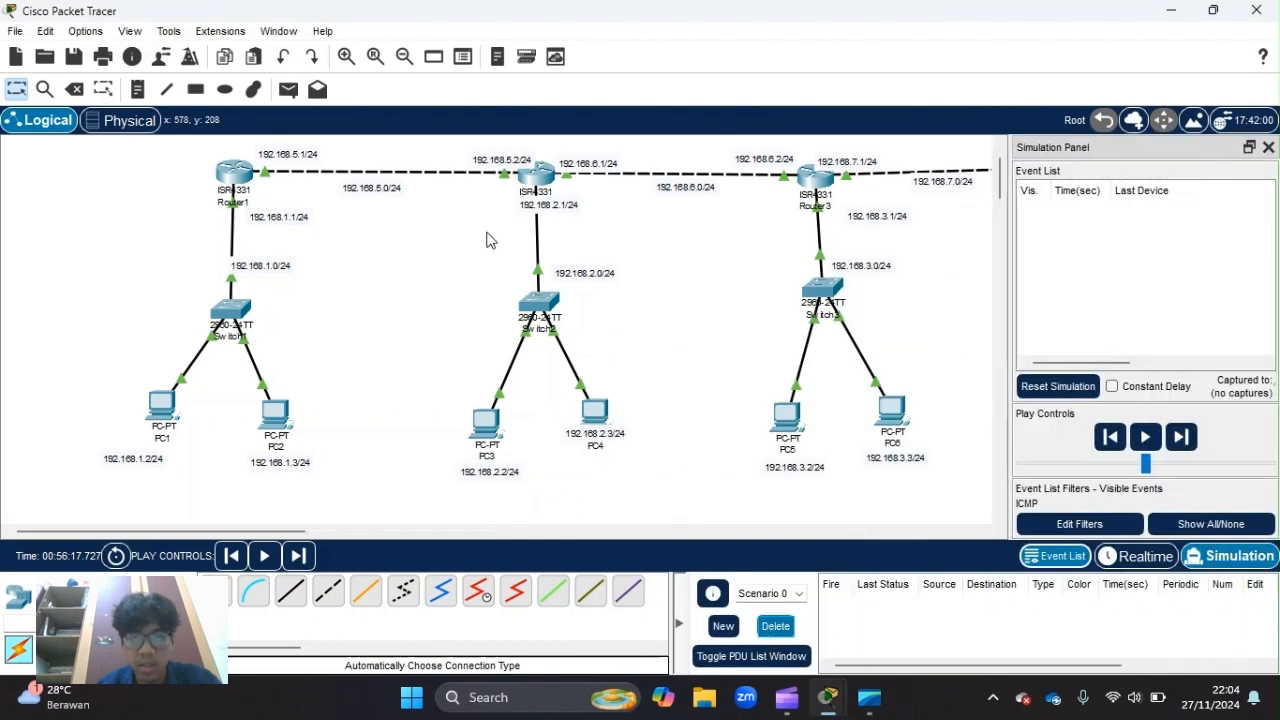
{"action": "left_click", "coordinate": [289, 89]}
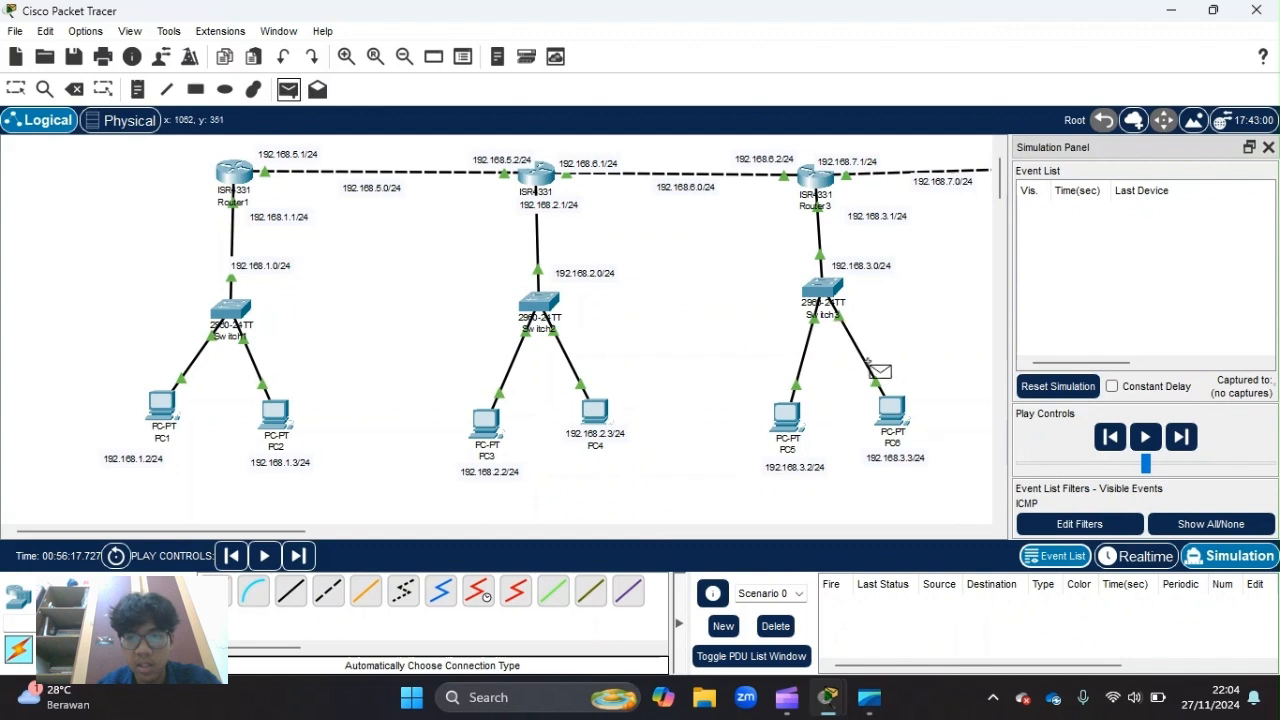
{"action": "left_click", "coordinate": [891, 410]}
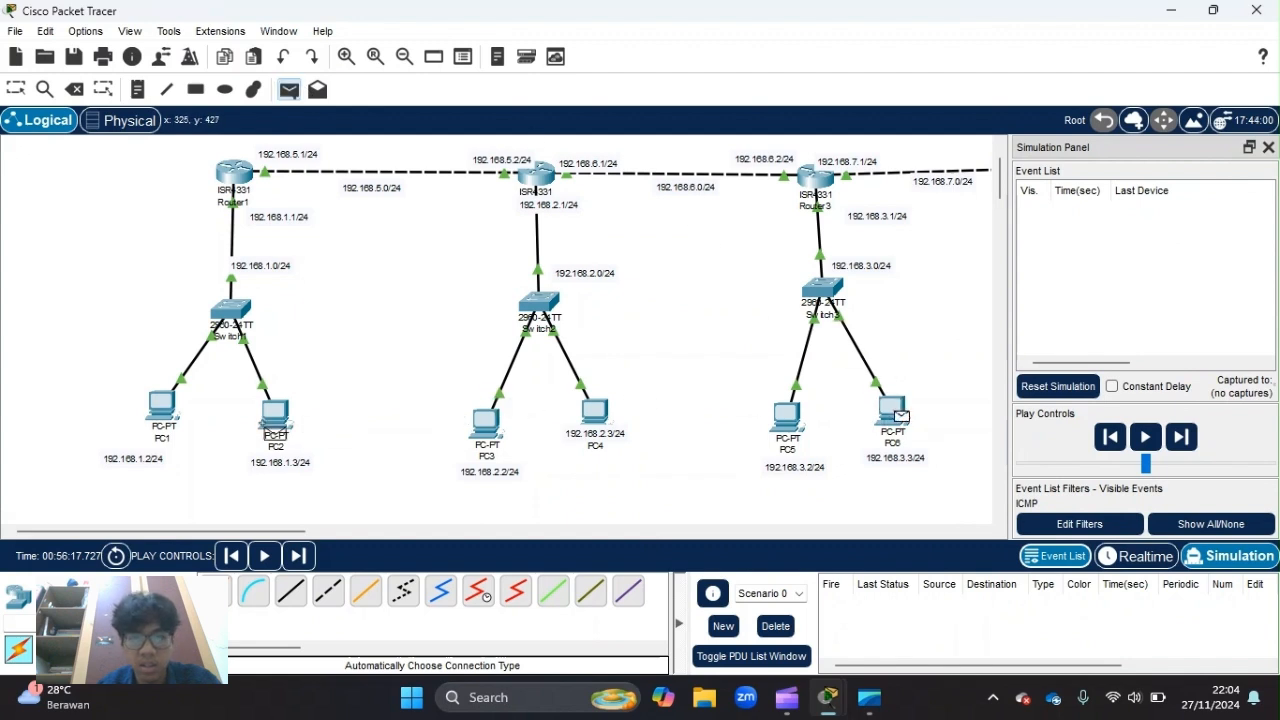
{"action": "left_click", "coordinate": [273, 412]}
Step the PC6-to-PC2 packet through the simulation to PC2 and follow its reply back to PC6
{"action": "left_click", "coordinate": [1191, 445]}
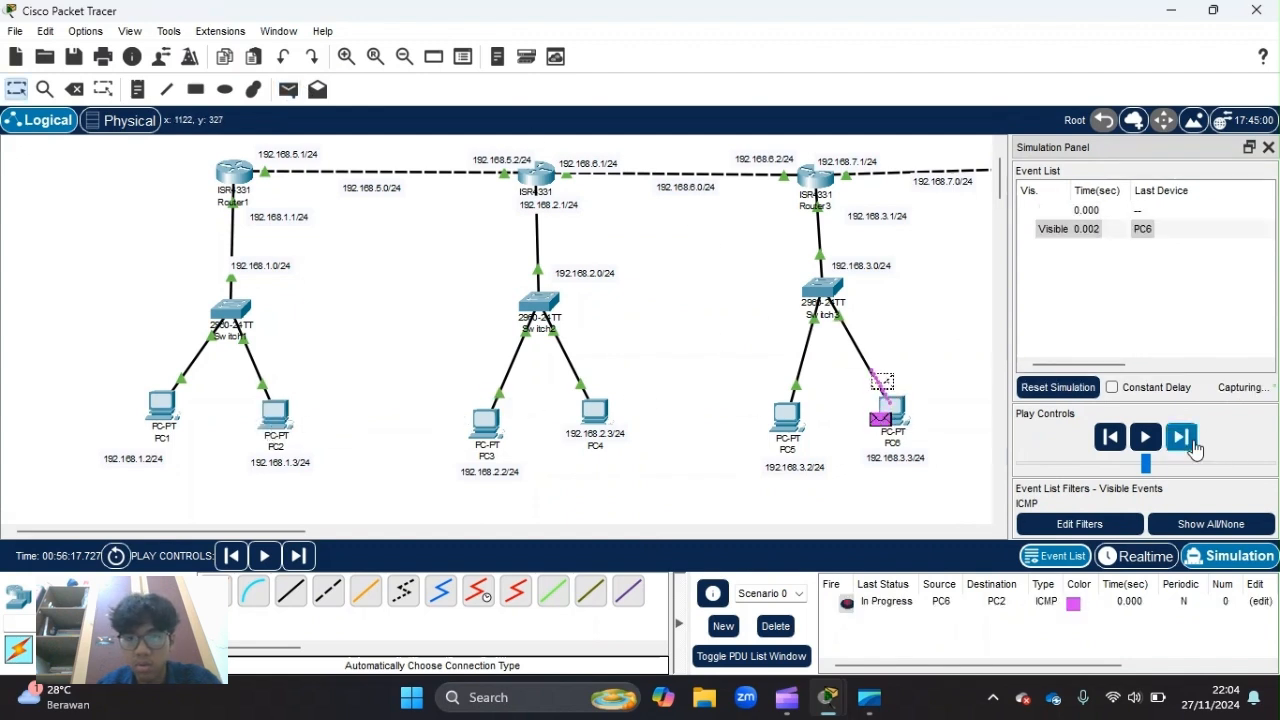
{"action": "left_click", "coordinate": [1191, 445]}
{"action": "left_click", "coordinate": [1191, 445]}
{"action": "left_click", "coordinate": [1191, 445]}
{"action": "left_click", "coordinate": [1191, 445]}
{"action": "left_click", "coordinate": [1191, 445]}
{"action": "left_click", "coordinate": [1191, 445]}
{"action": "left_click", "coordinate": [1181, 437]}
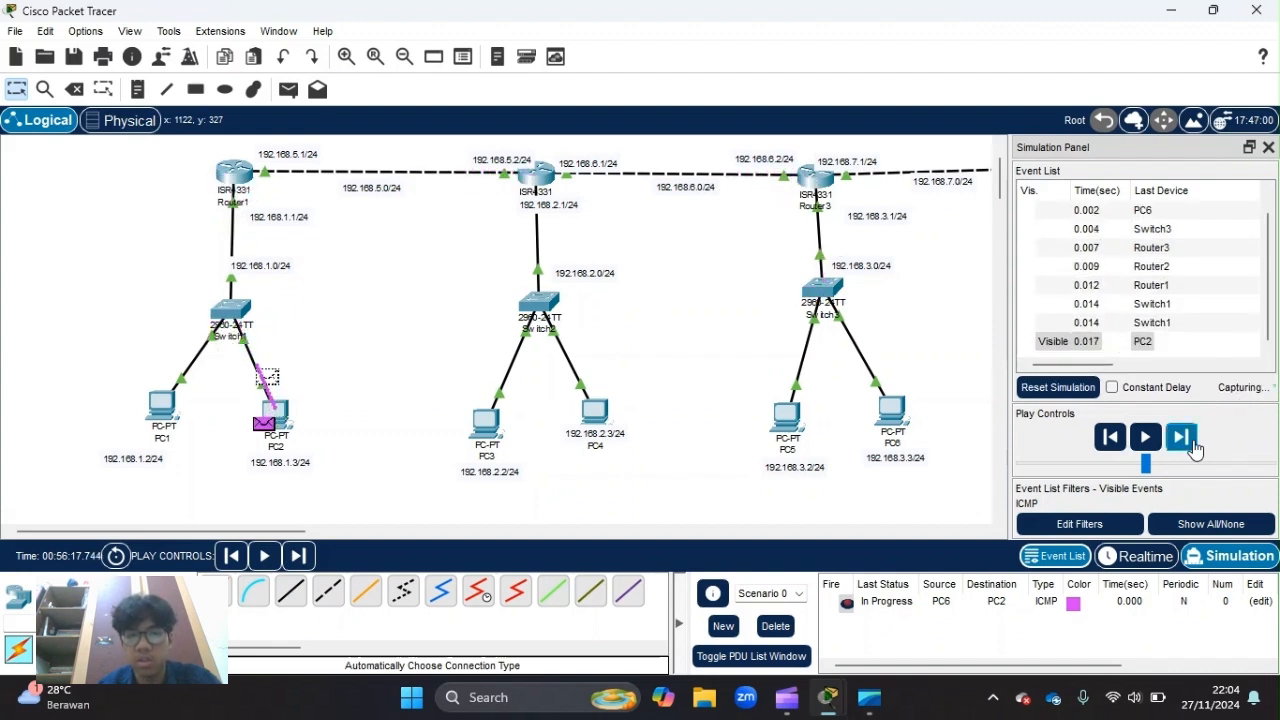
{"action": "left_click", "coordinate": [1181, 437]}
{"action": "left_click", "coordinate": [1191, 445]}
{"action": "left_click", "coordinate": [1191, 445]}
{"action": "left_click", "coordinate": [1191, 445]}
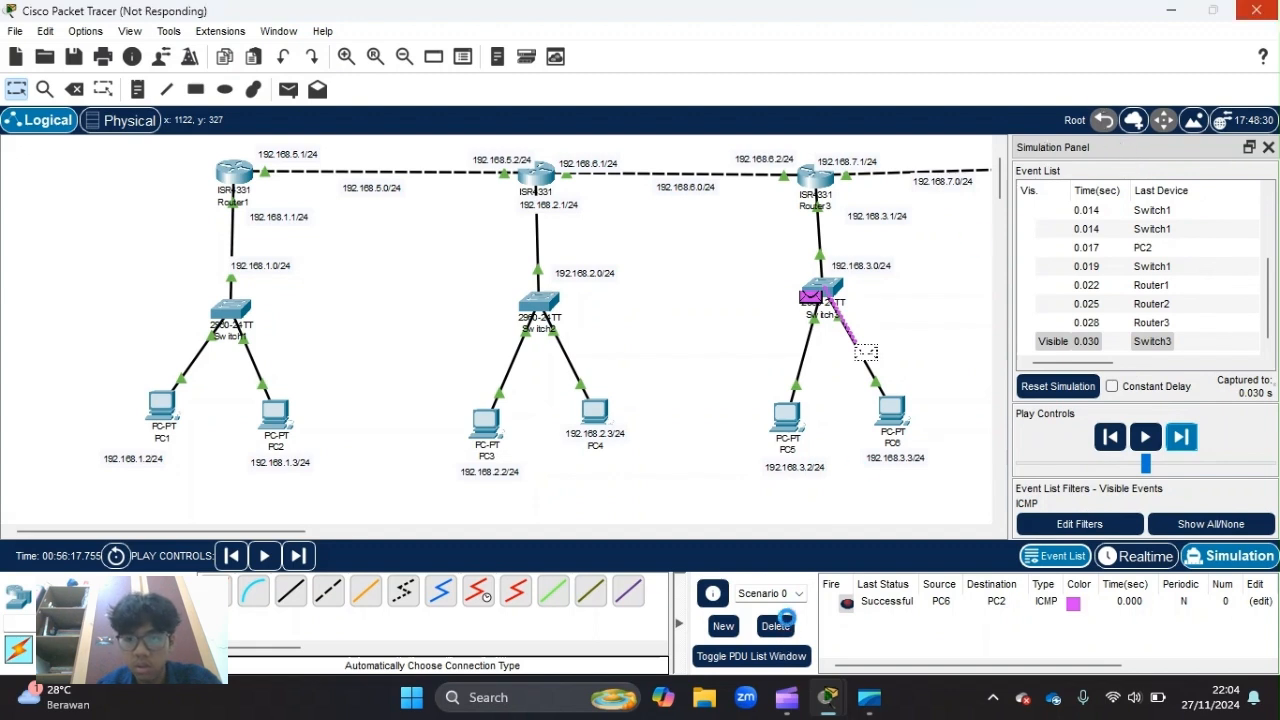
Delete the current PDU scenario and create a simple PDU from PC4 to PC3
{"action": "left_click", "coordinate": [288, 89]}
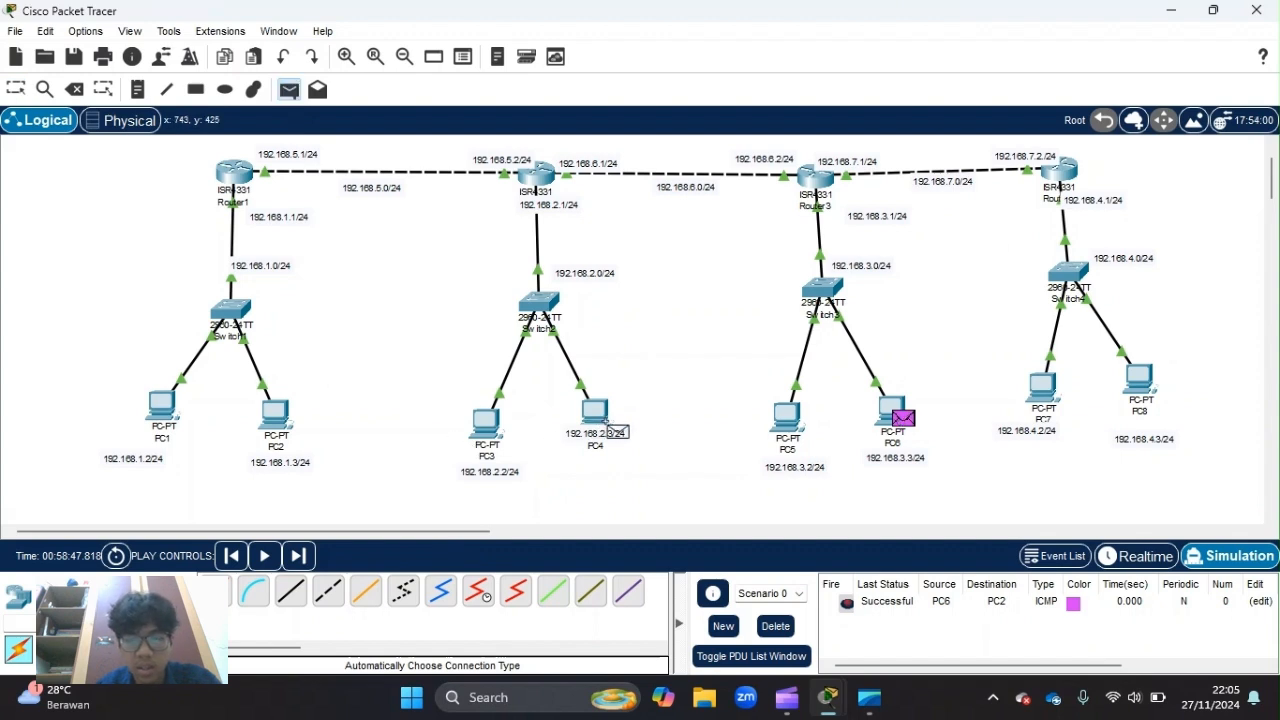
{"action": "left_click", "coordinate": [776, 626]}
{"action": "left_click", "coordinate": [594, 411]}
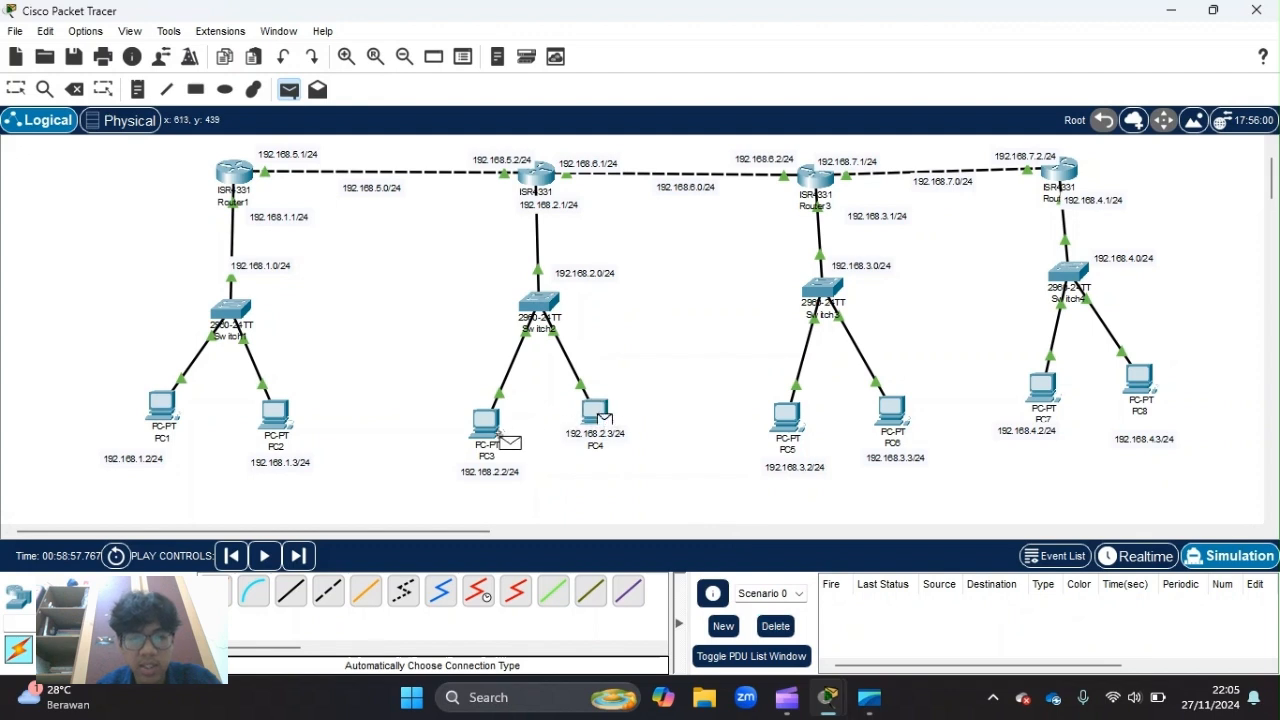
{"action": "left_click", "coordinate": [498, 433]}
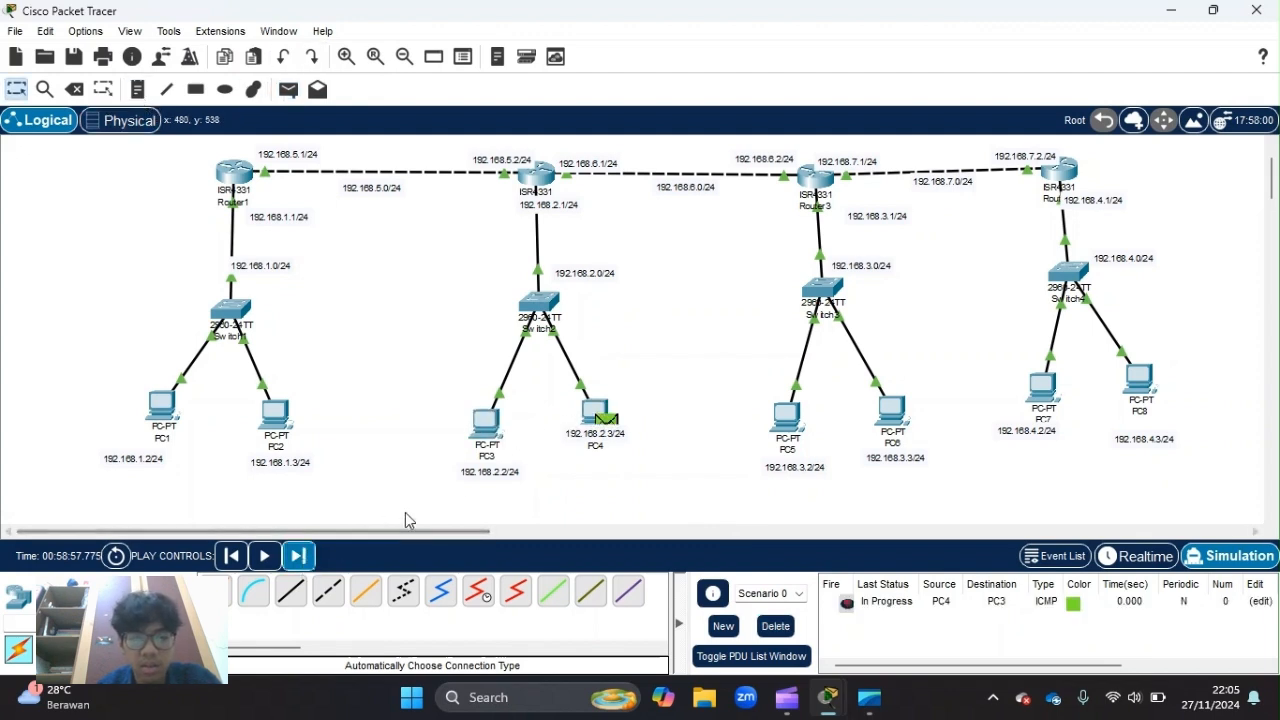
Switch to realtime mode and send another simple PDU from PC4 to PC3
{"action": "left_click", "coordinate": [1120, 567]}
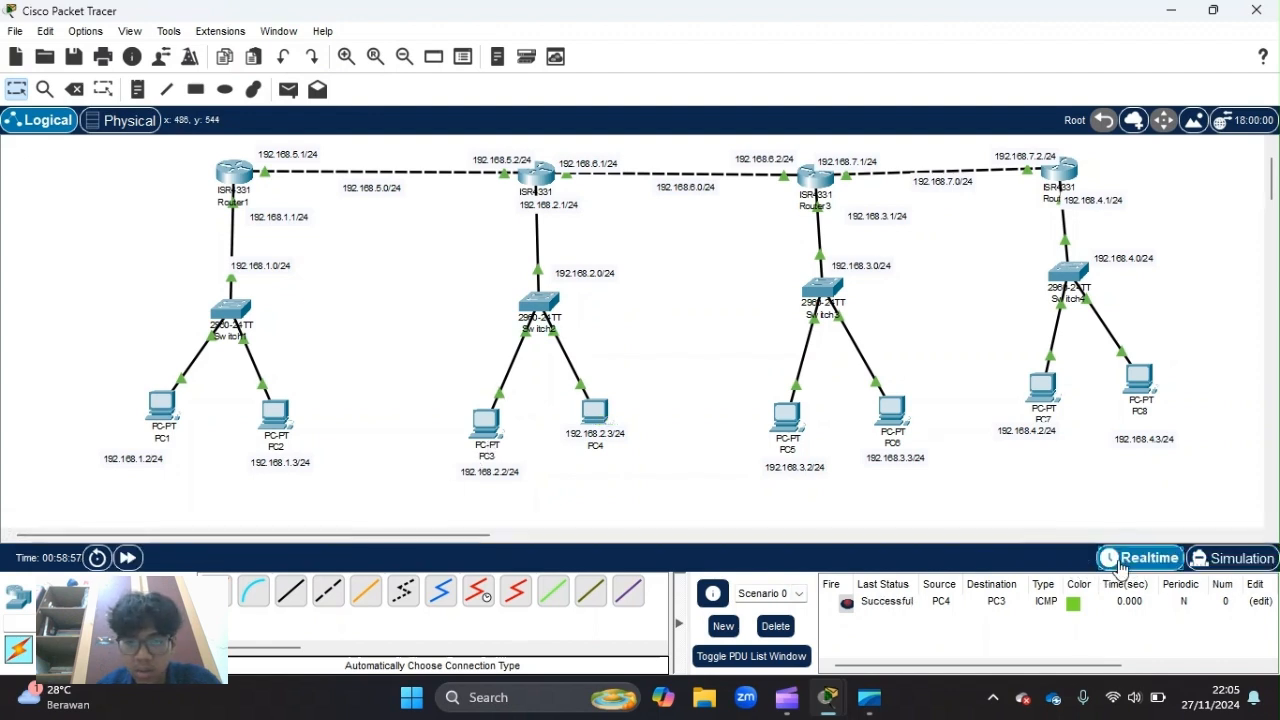
{"action": "left_click", "coordinate": [288, 89]}
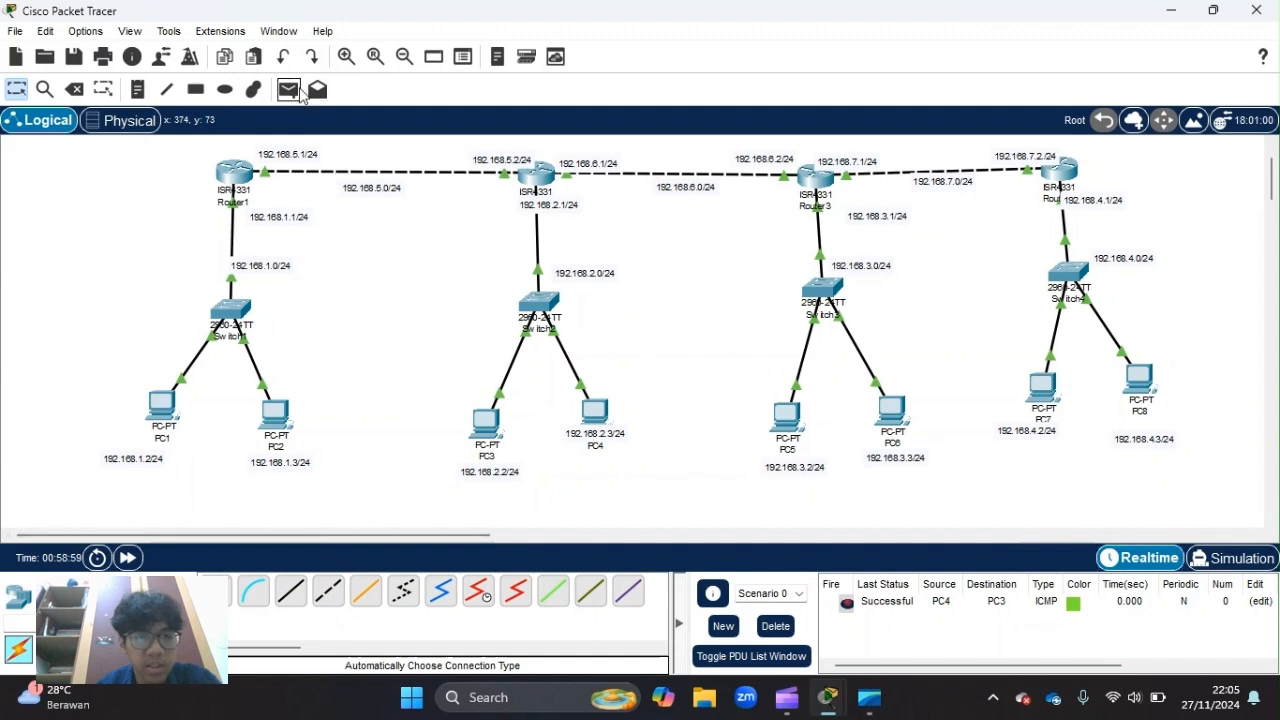
{"action": "left_click", "coordinate": [596, 412]}
{"action": "left_click", "coordinate": [486, 421]}
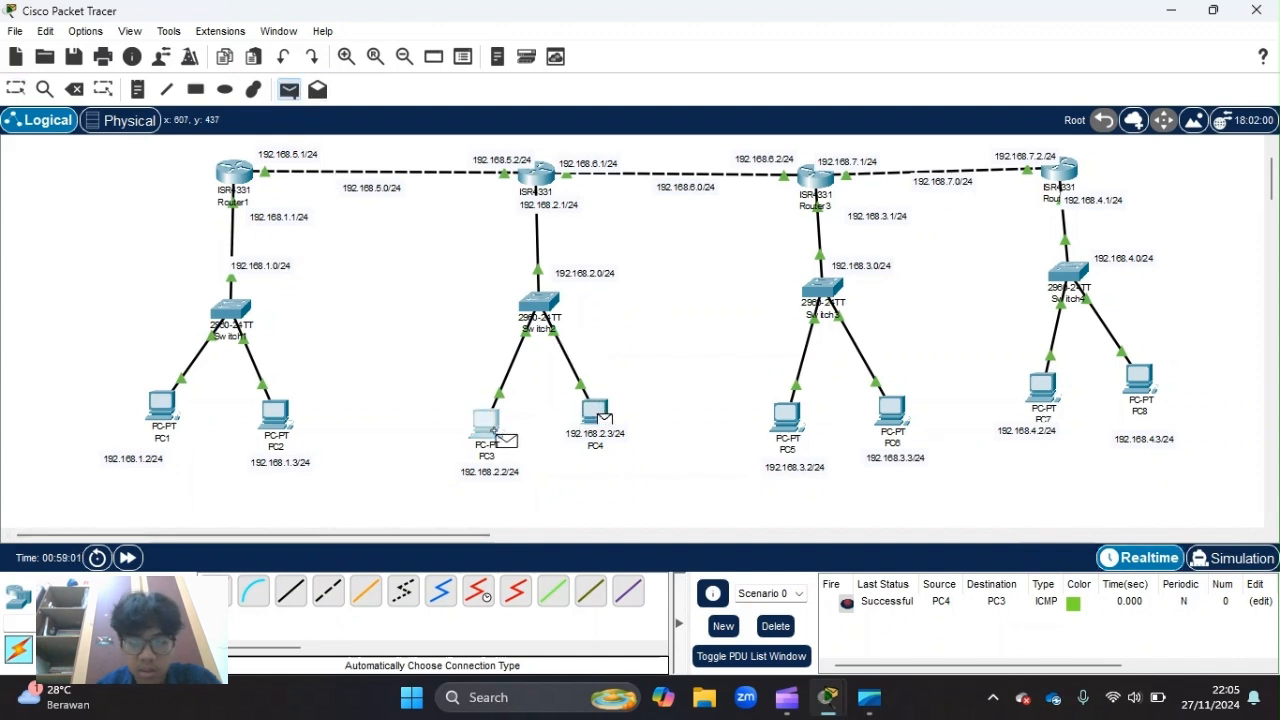
Send simple PDUs from PC3 to PC6 and from PC2 to PC3
{"action": "left_click", "coordinate": [288, 89]}
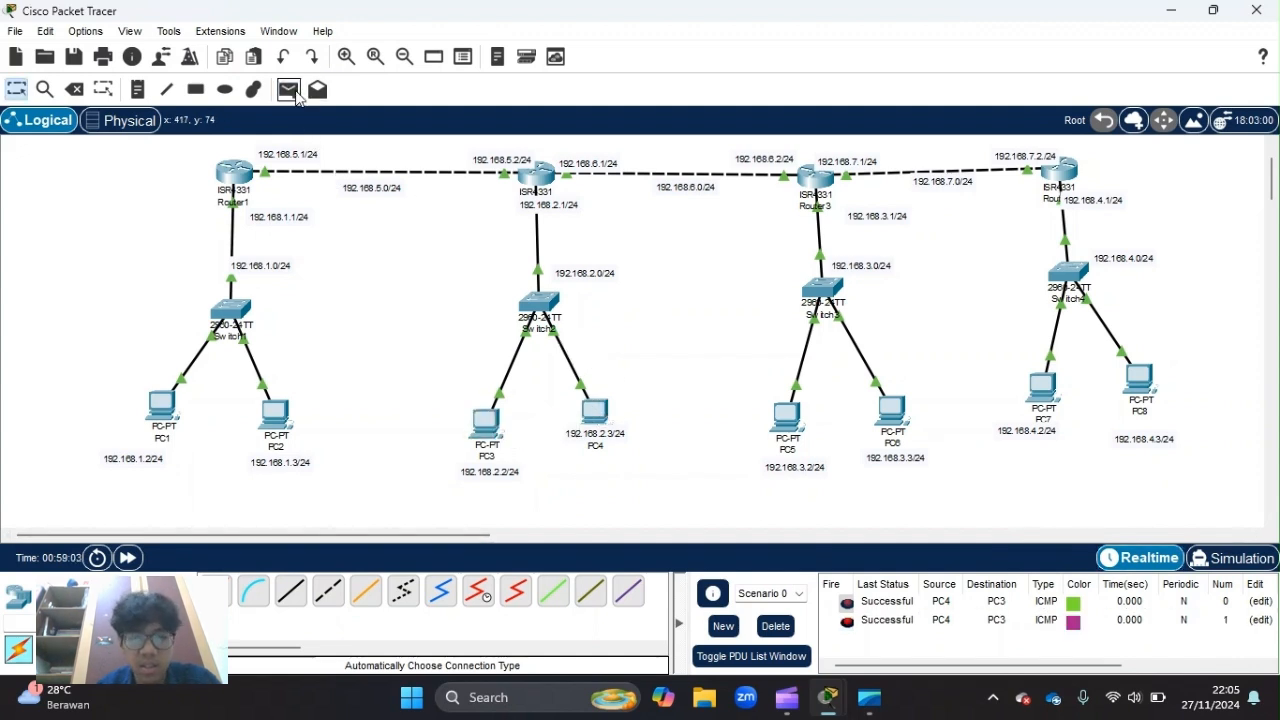
{"action": "left_click", "coordinate": [486, 421]}
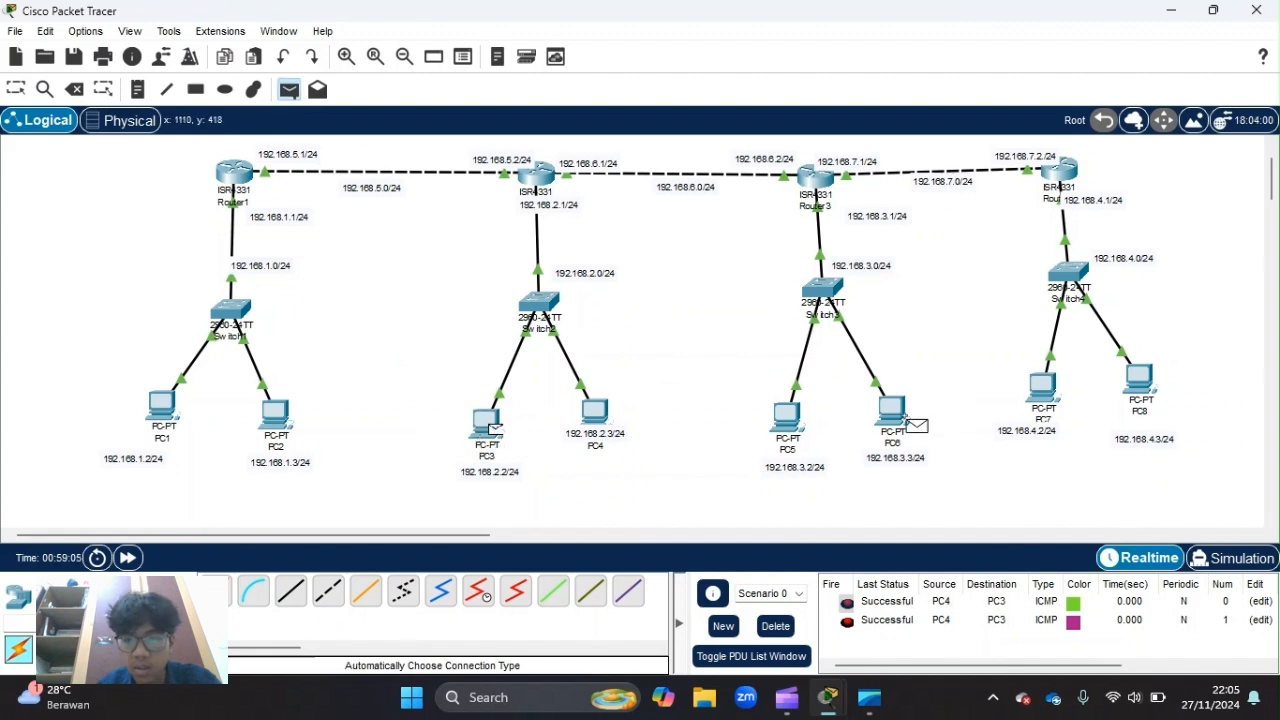
{"action": "left_click", "coordinate": [892, 412]}
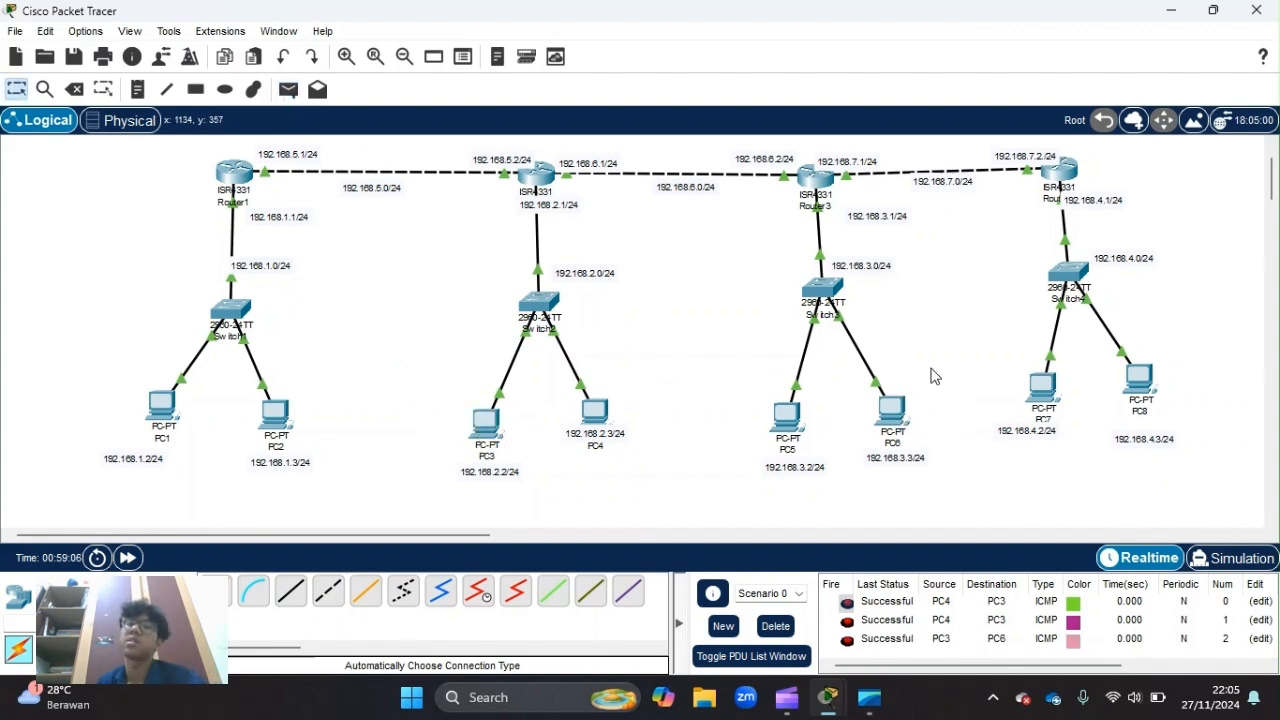
{"action": "left_click", "coordinate": [288, 89]}
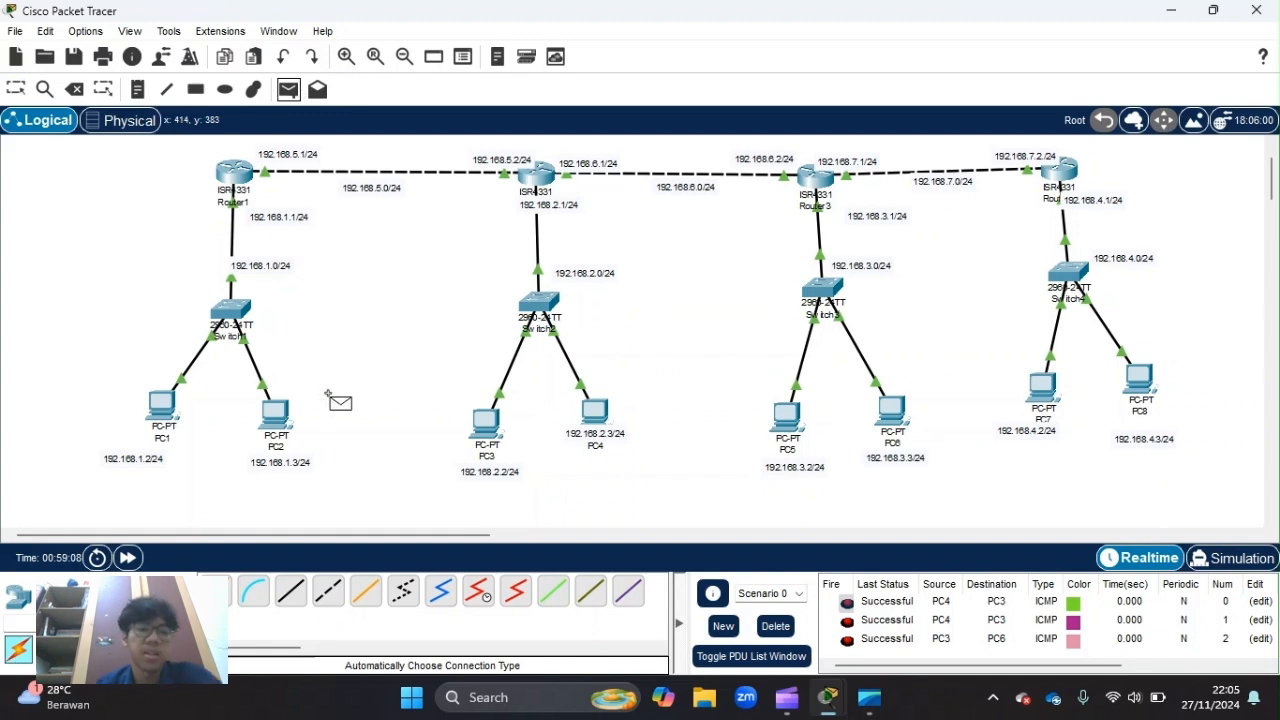
{"action": "left_click", "coordinate": [275, 415]}
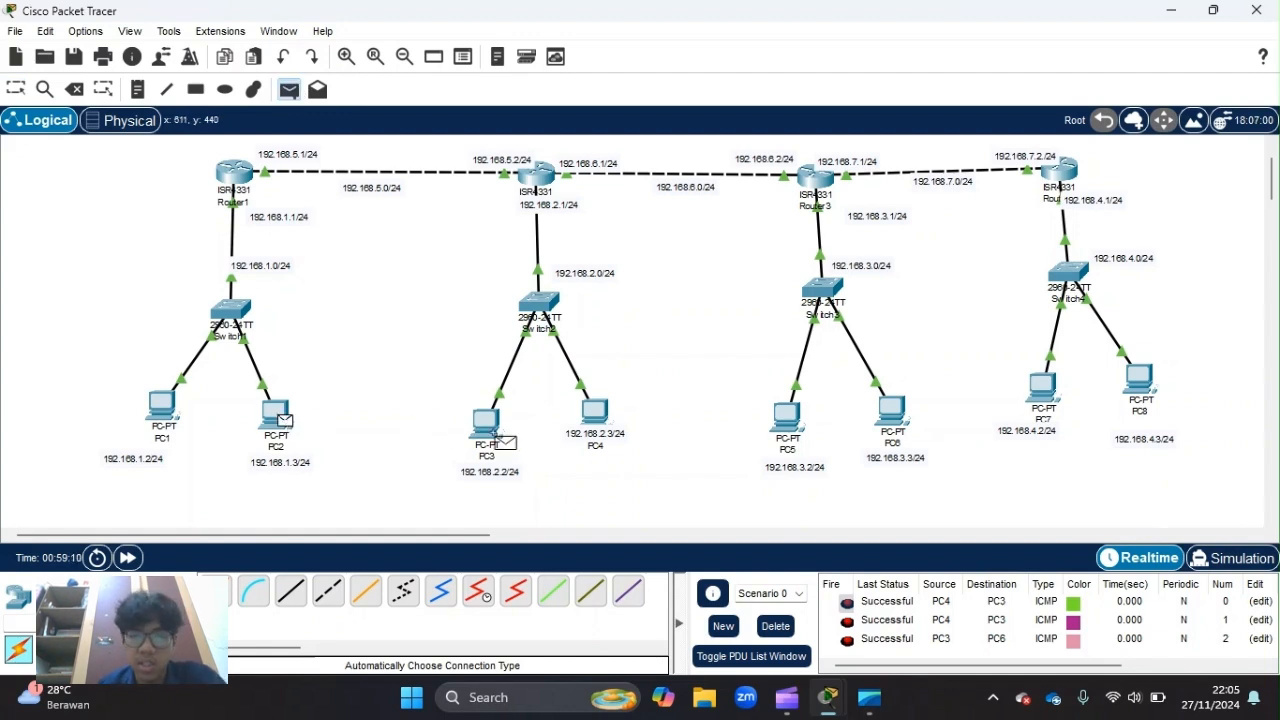
{"action": "left_click", "coordinate": [487, 424]}
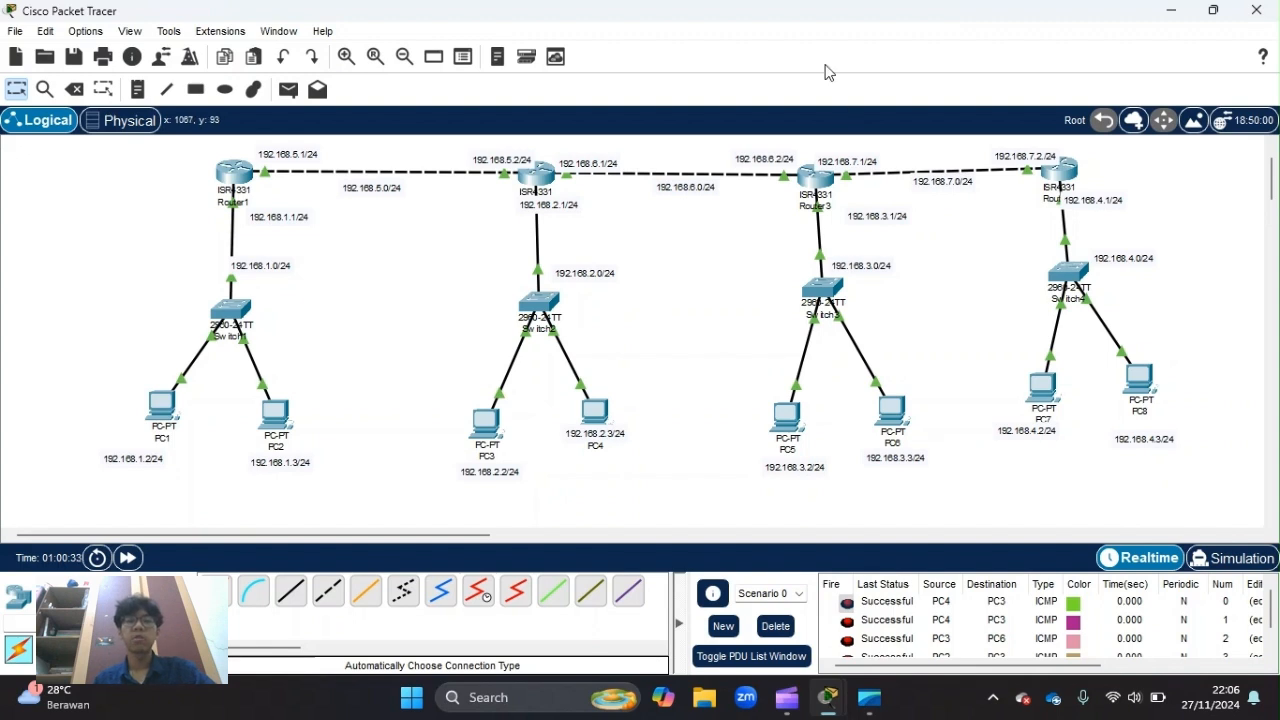
Nudge the router above Switch4 slightly, then send a simple PDU from PC2 to PC7 and check its status
{"action": "left_click_drag", "start_coordinate": [1067, 183], "coordinate": [1074, 188]}
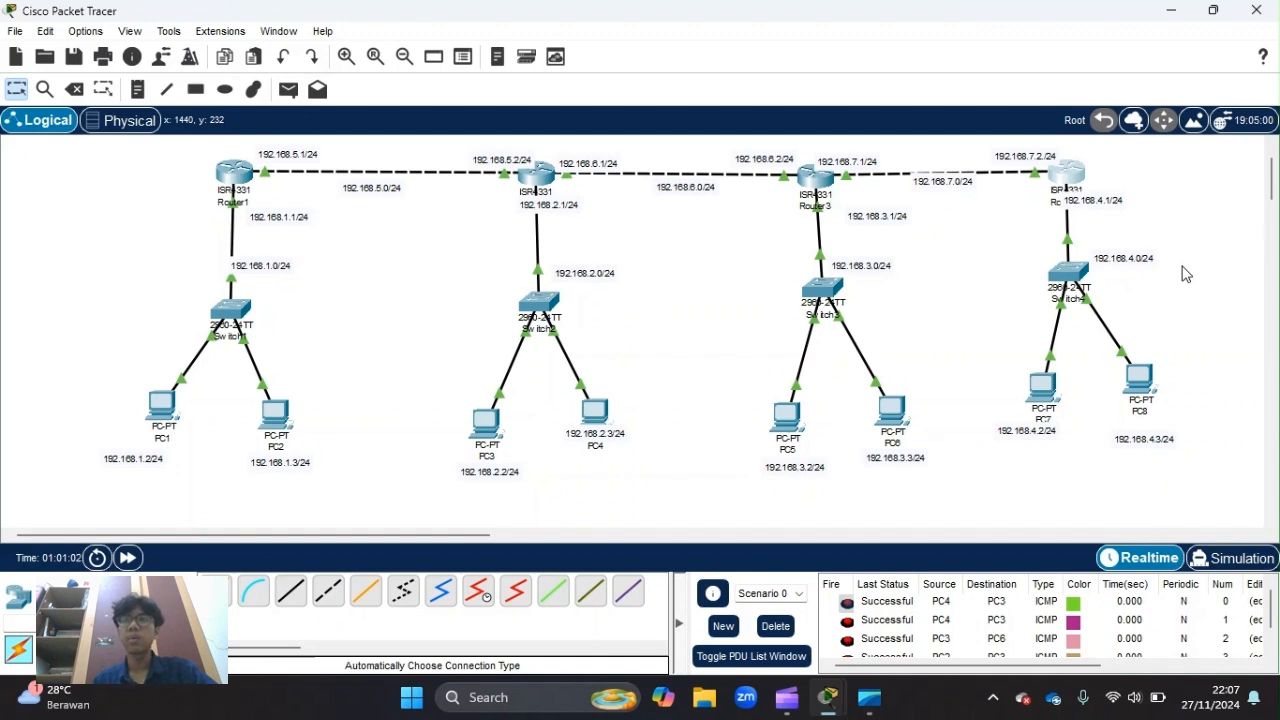
{"action": "left_click", "coordinate": [288, 89]}
{"action": "left_click", "coordinate": [277, 414]}
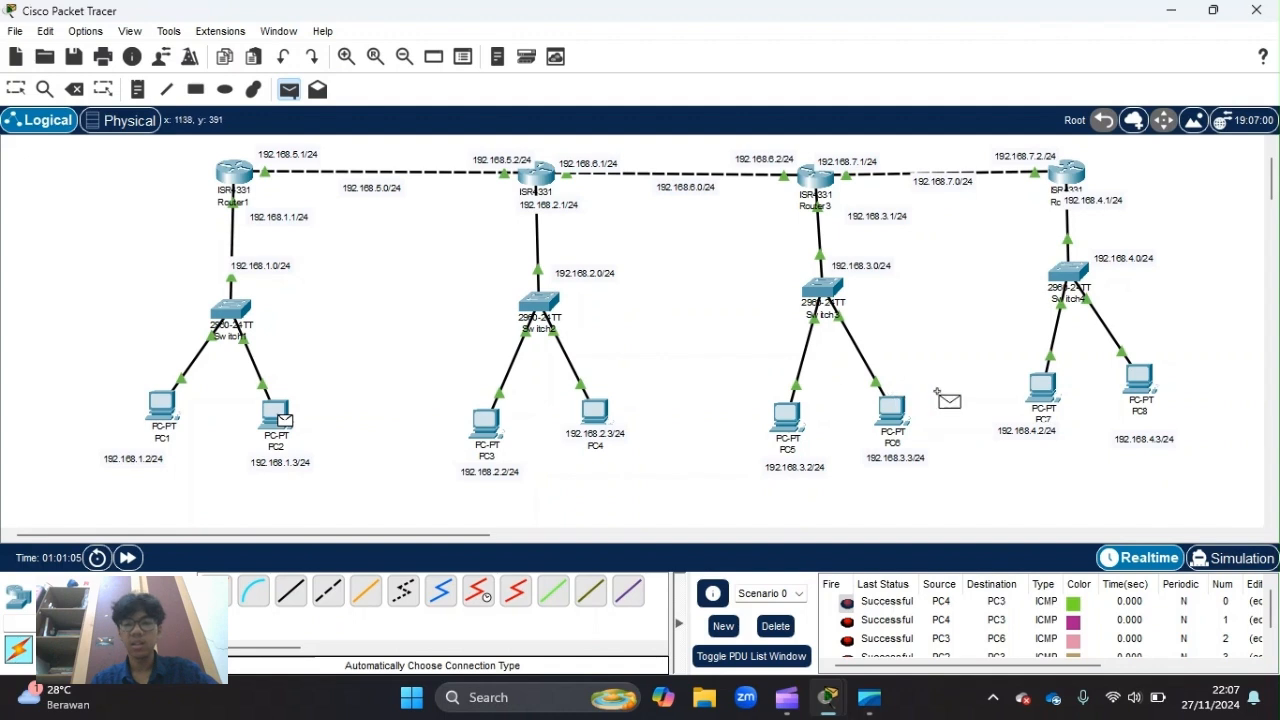
{"action": "left_click", "coordinate": [1048, 392]}
{"action": "scroll", "coordinate": [997, 650], "scroll_direction": "down", "scroll_amount": 1}
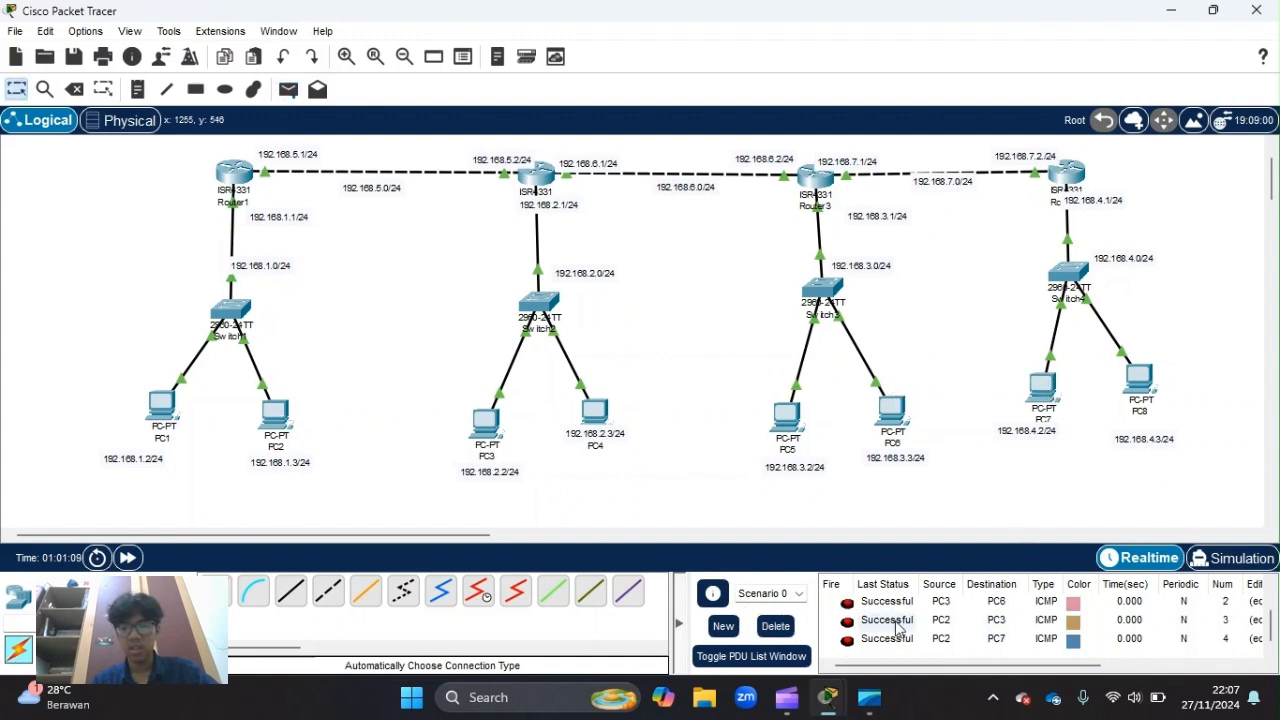